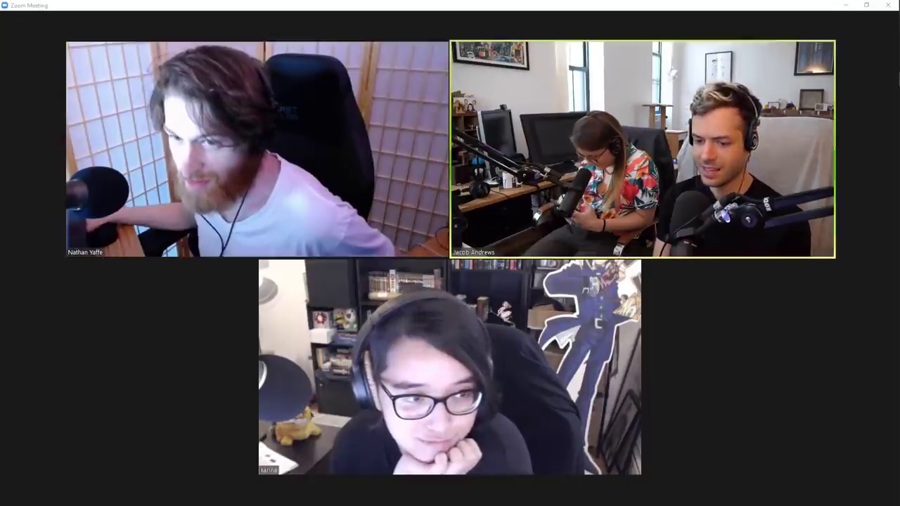
Step: Allow meeting participants to share their screens
mouse_move(349, 491)
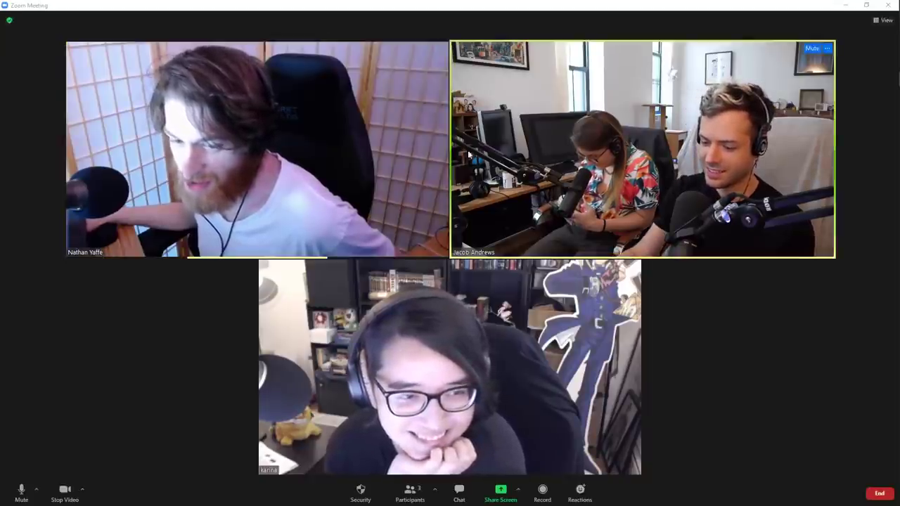
left_click(359, 492)
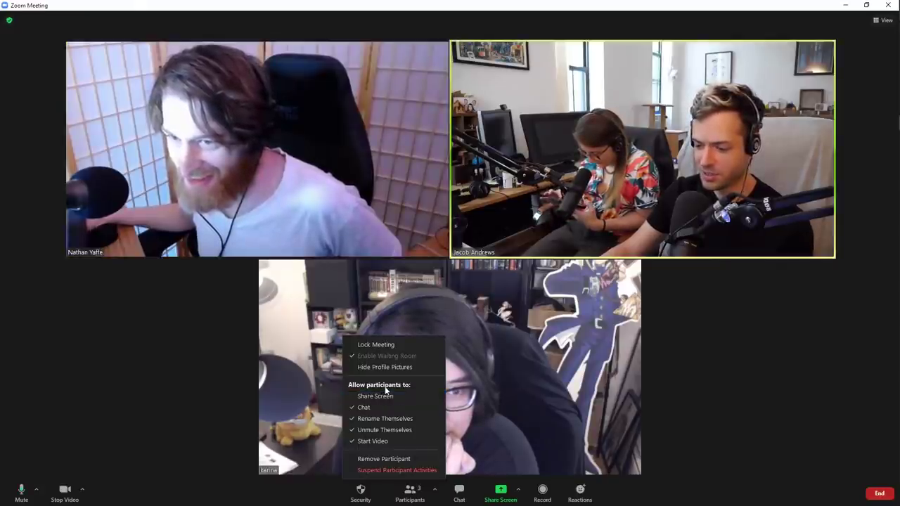
left_click(386, 393)
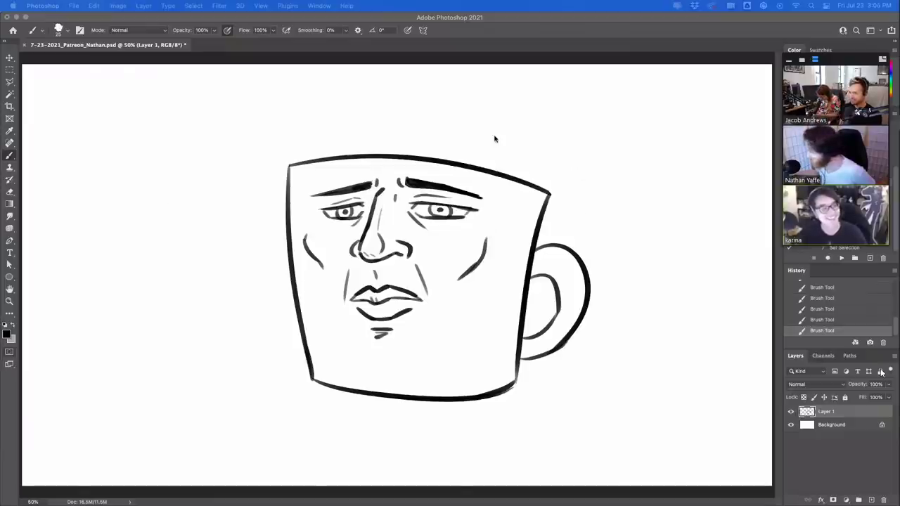
Step: Move the mug drawing slightly up and left, and redraw the outer lid line of its right eye
key("v")
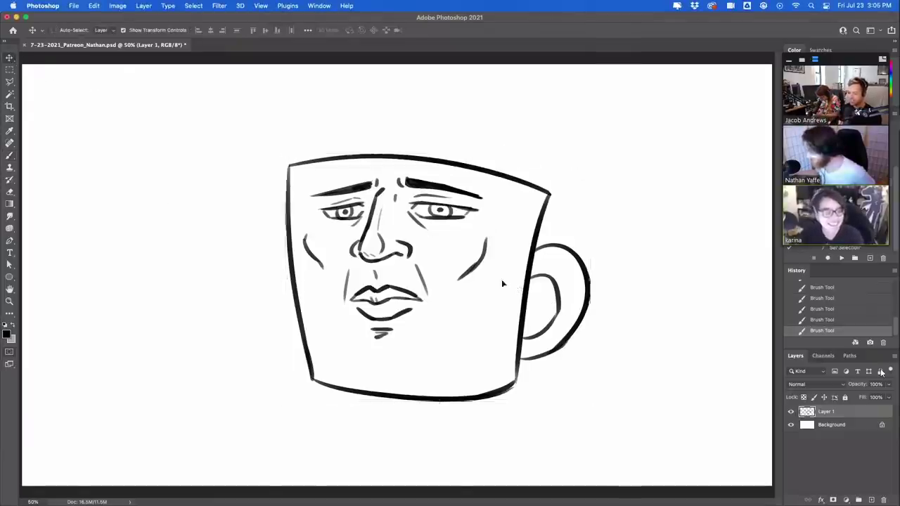
left_click_drag(501, 283, 485, 272)
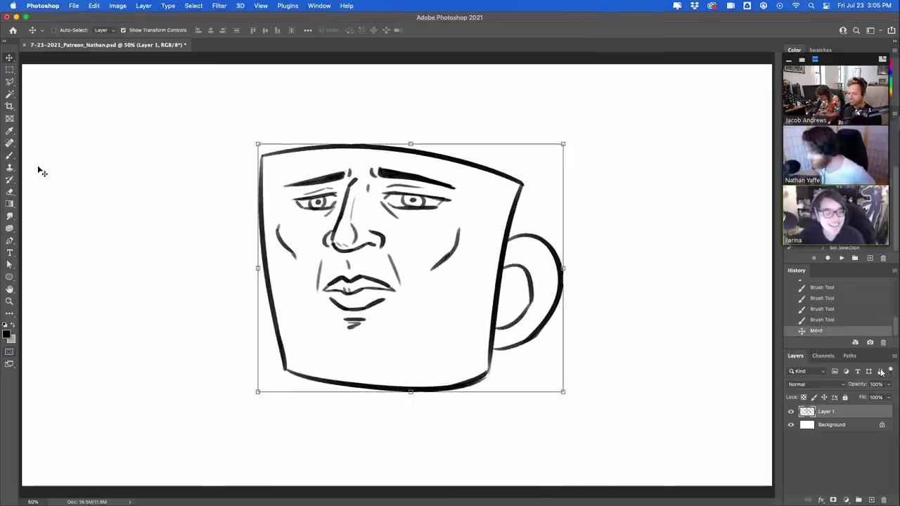
left_click(15, 159)
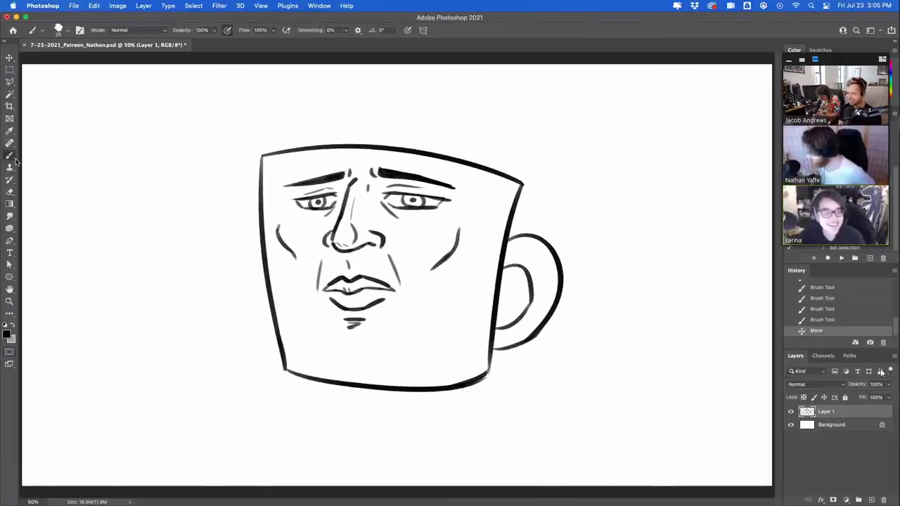
left_click_drag(388, 188, 446, 196)
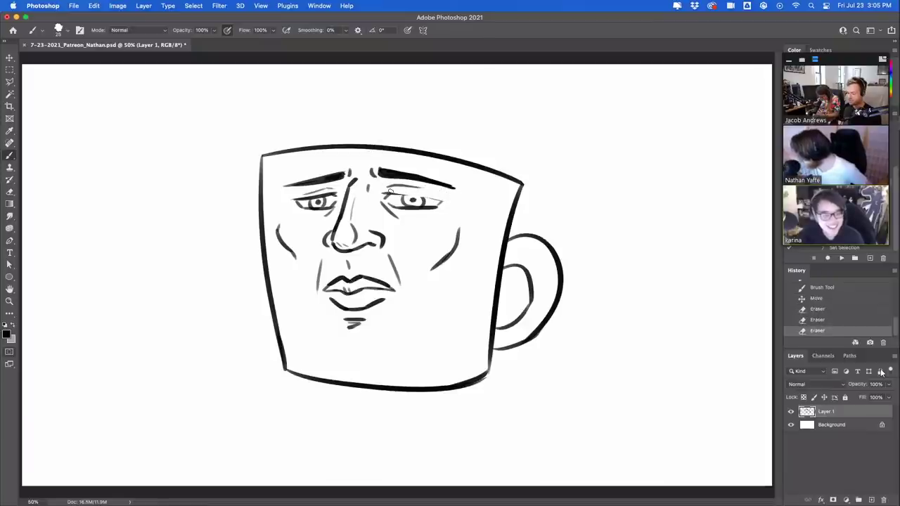
left_click_drag(391, 194, 447, 201)
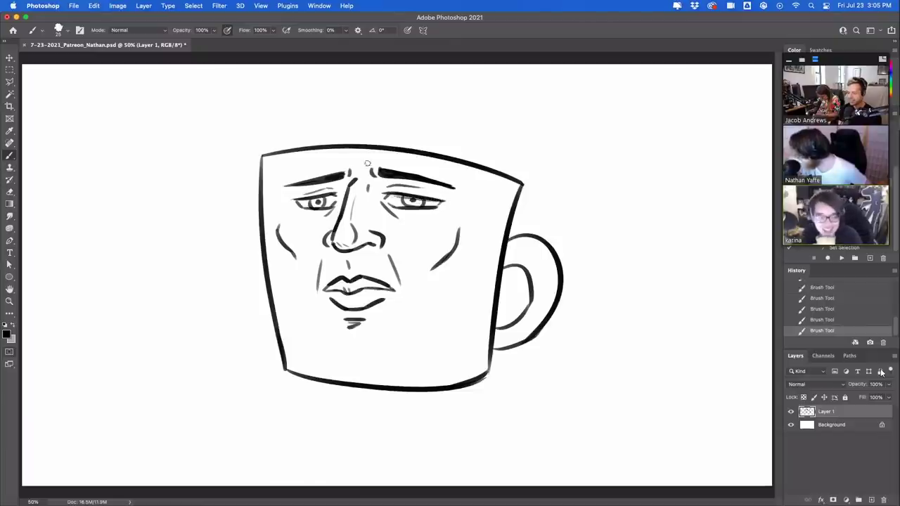
key("super+z")
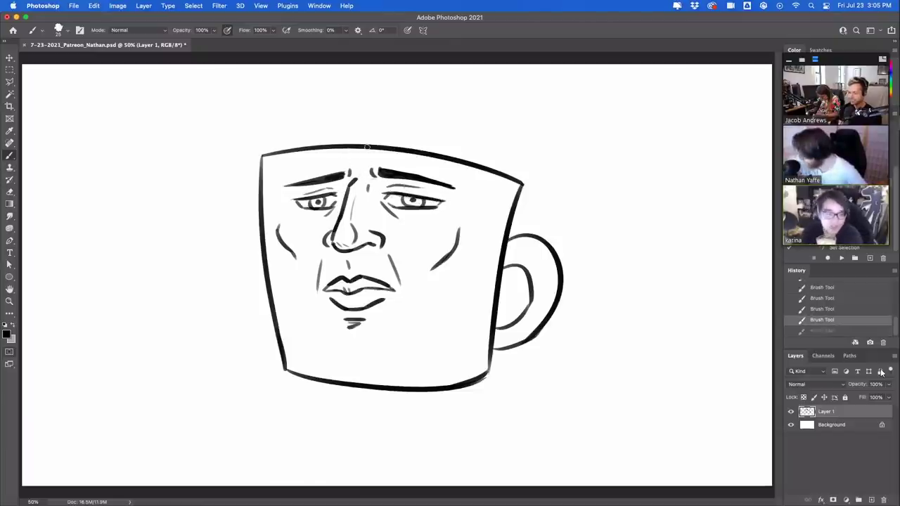
key("super+shift+z")
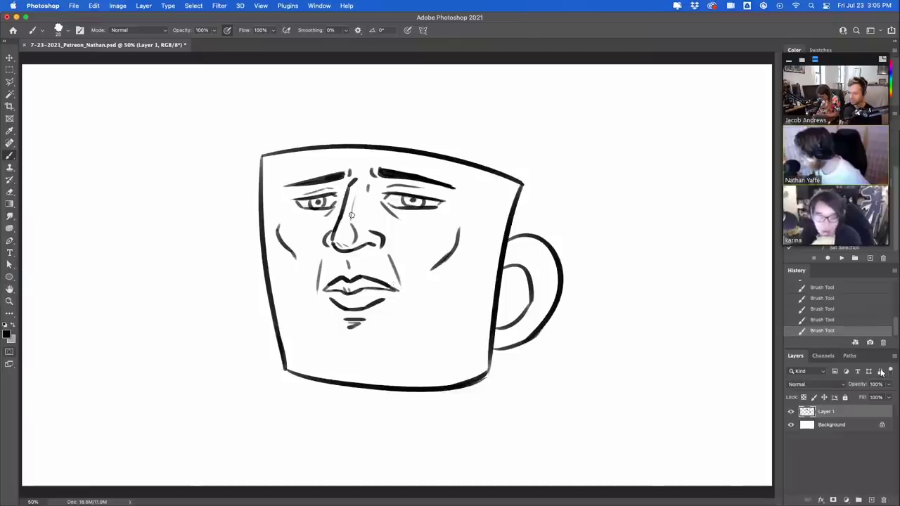
Step: Retouch the crease beside the mouth and the groove under the nose, and move the mug drawing slightly up and right
mouse_move(401, 290)
left_mouse_down()
mouse_move(376, 274)
mouse_move(401, 289)
left_mouse_up()
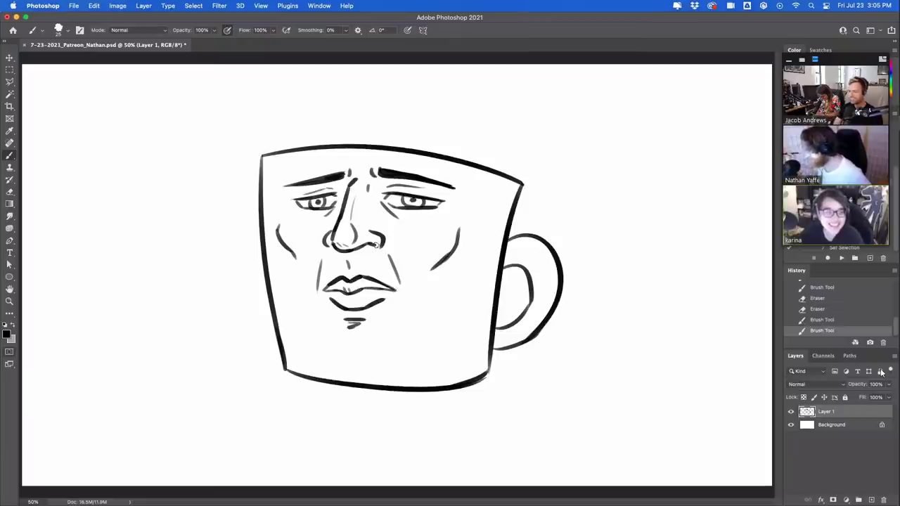
left_click_drag(350, 260, 355, 271)
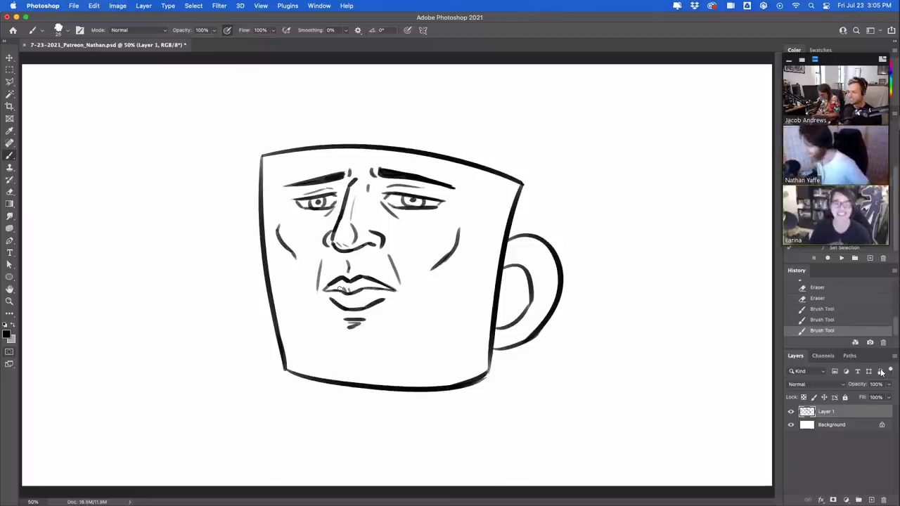
key("v")
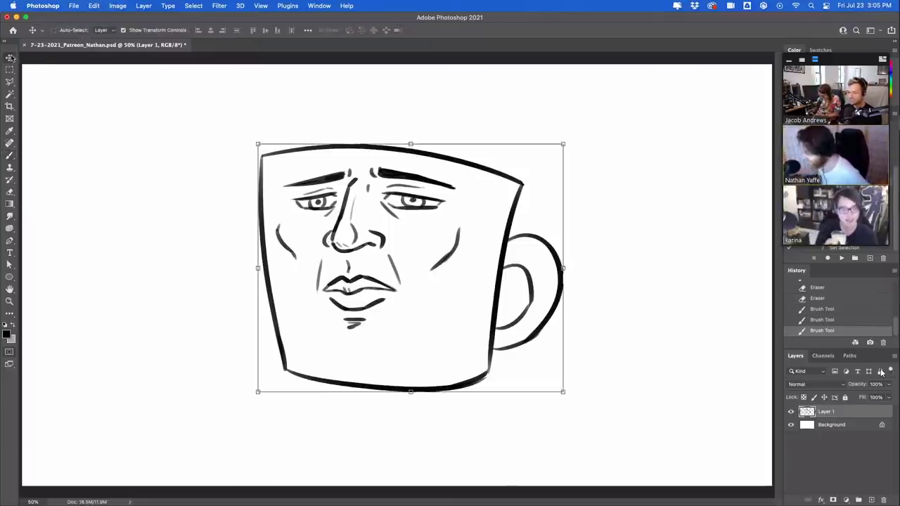
left_click_drag(411, 214, 435, 209)
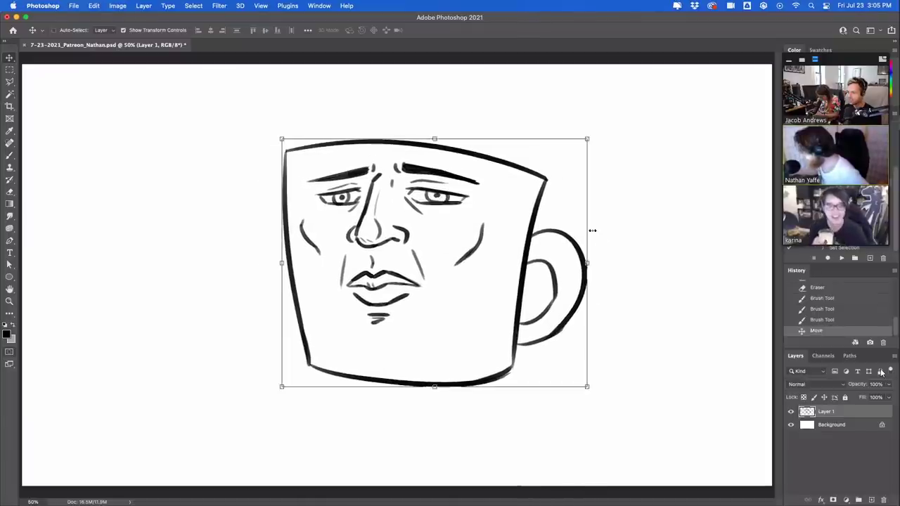
Step: Erase the pupil of the mug face's left eye and repaint it with the brush, undoing unsatisfactory attempts
left_click(10, 156)
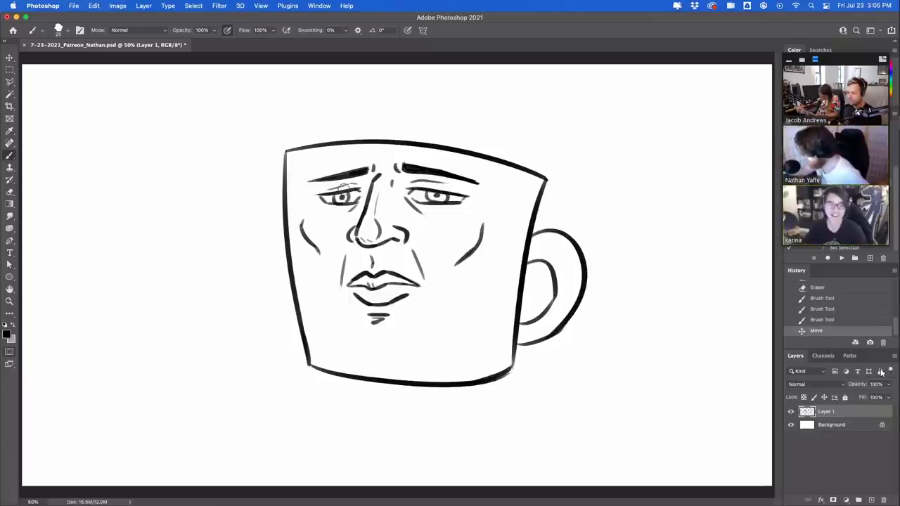
left_click_drag(343, 195, 343, 198)
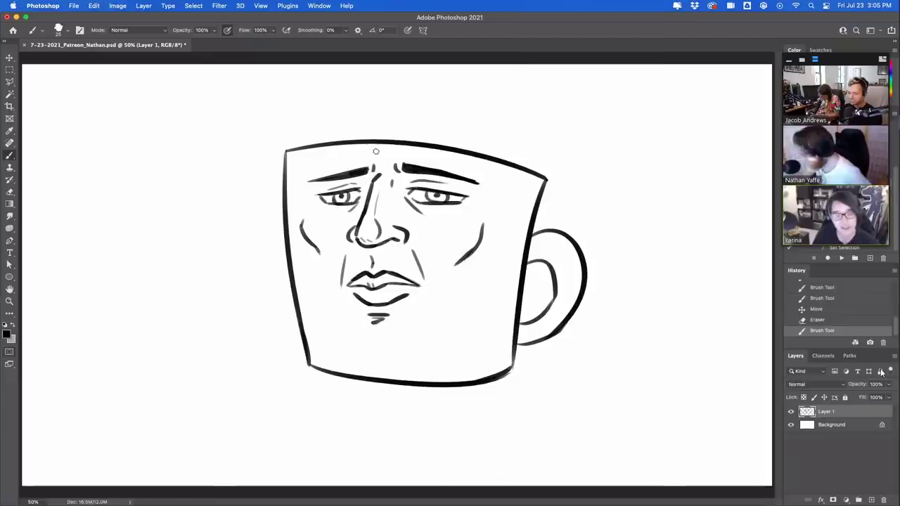
key("z")
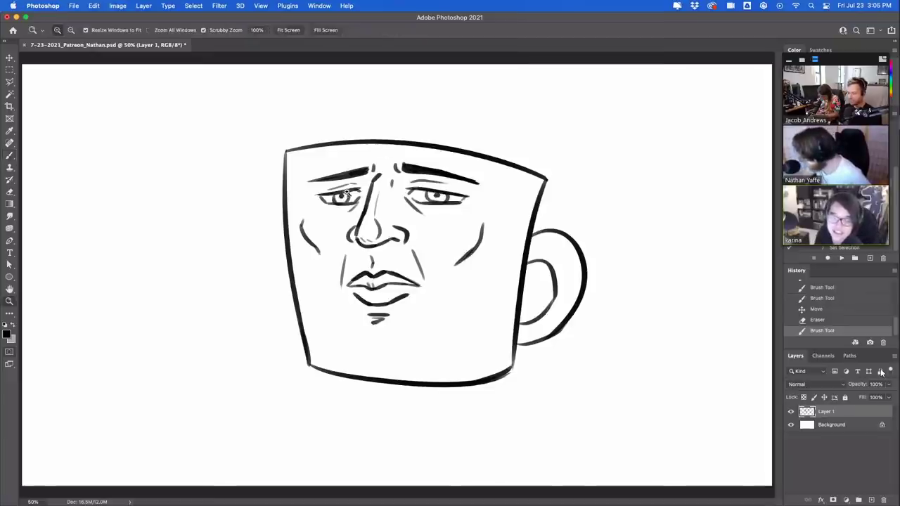
key("super+z")
key("b")
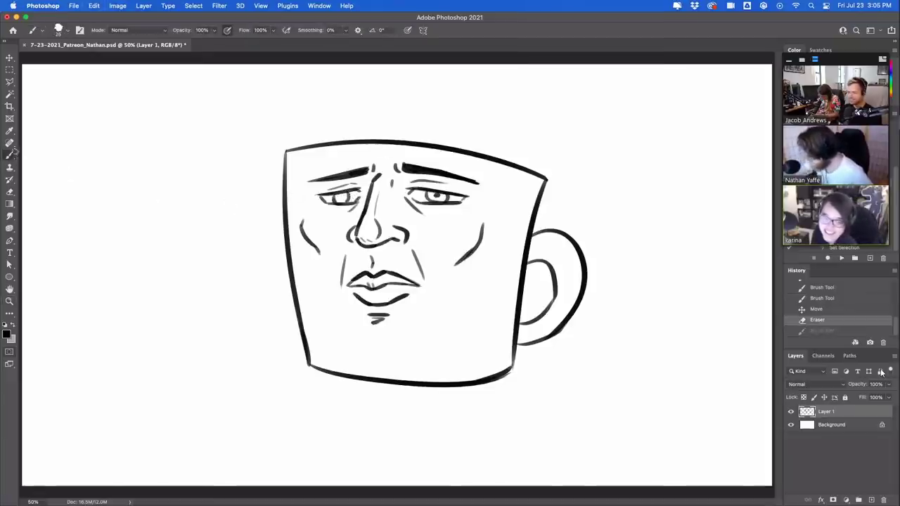
left_click_drag(340, 197, 345, 199)
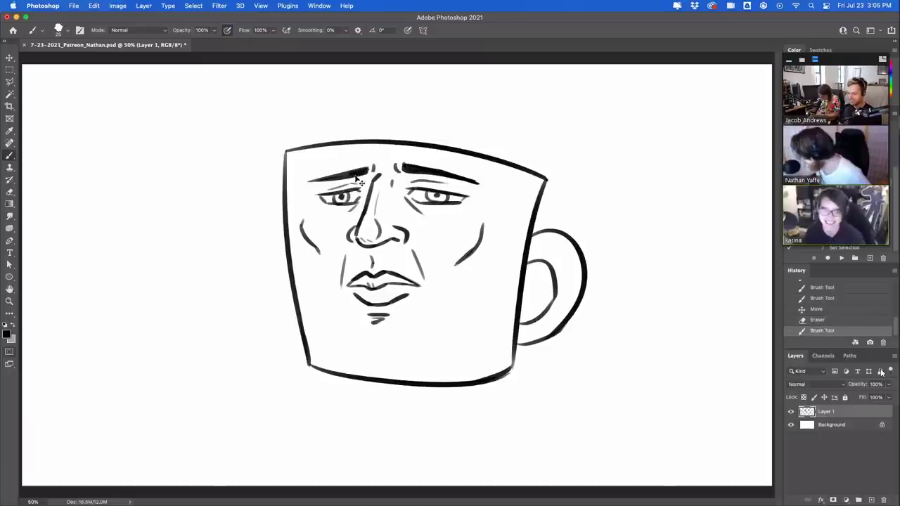
key("super+z")
key("shift+super+z")
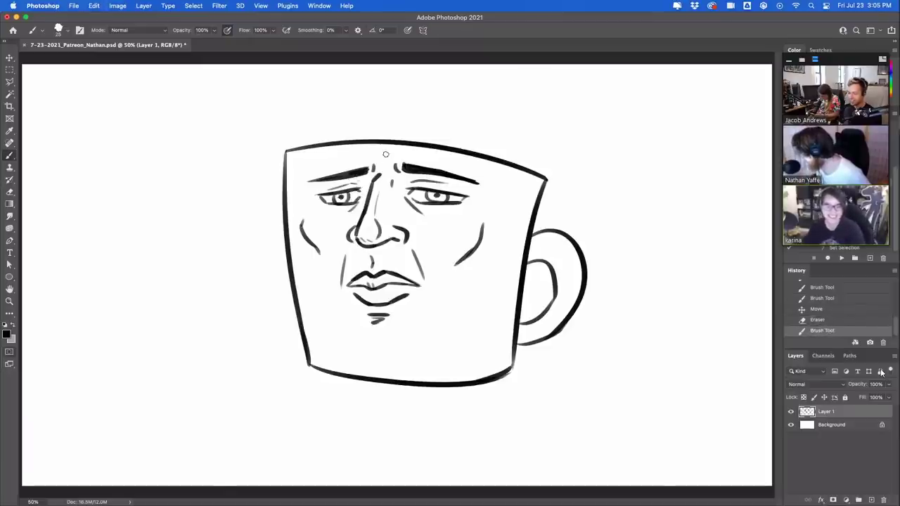
key("super+z")
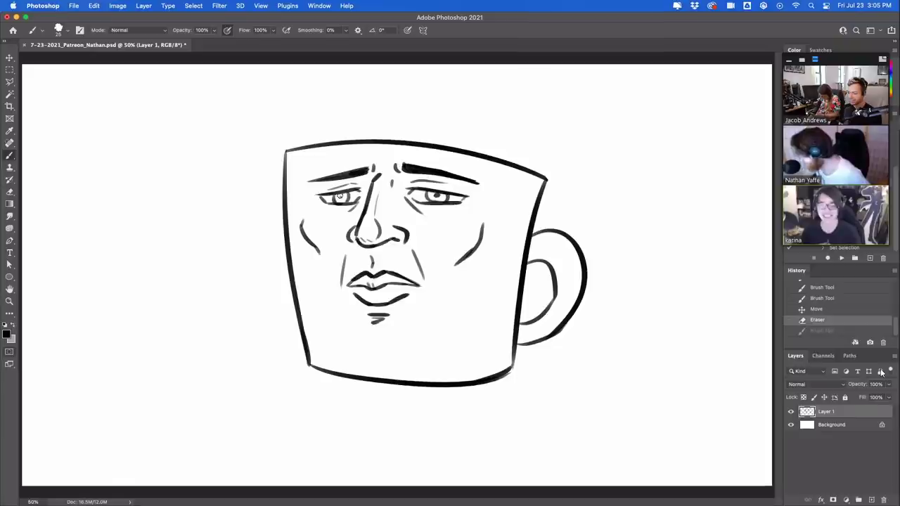
left_click_drag(339, 197, 342, 198)
Step: Touch up the pupils of both eyes with small brush strokes, undoing misplaced ones
left_click_drag(437, 195, 443, 184)
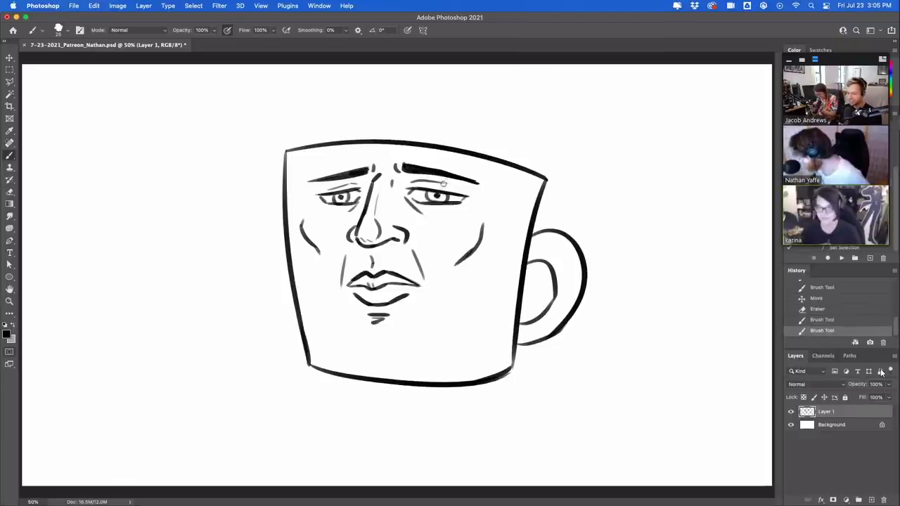
left_click_drag(341, 197, 358, 188)
key("super+z")
key("super+z")
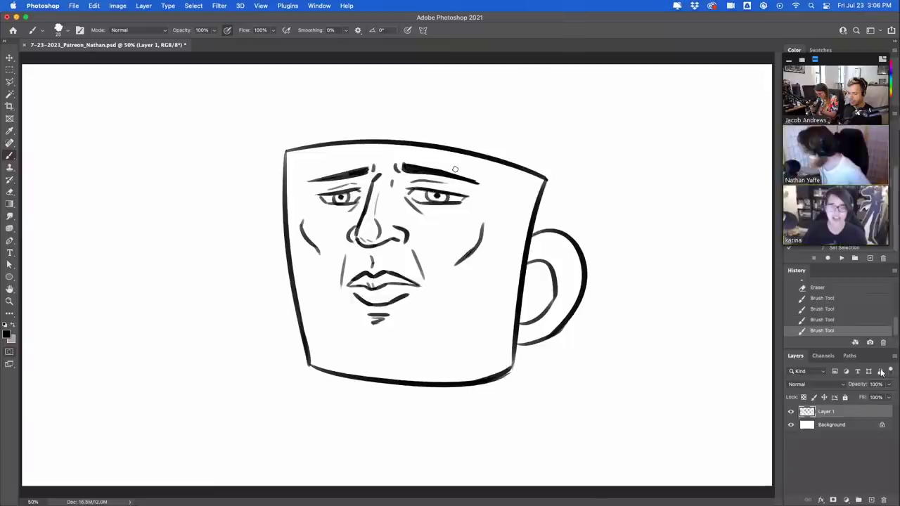
Step: Redraw the crease left of the mouth, comparing the face with and without the stroke
left_click_drag(343, 261, 342, 288)
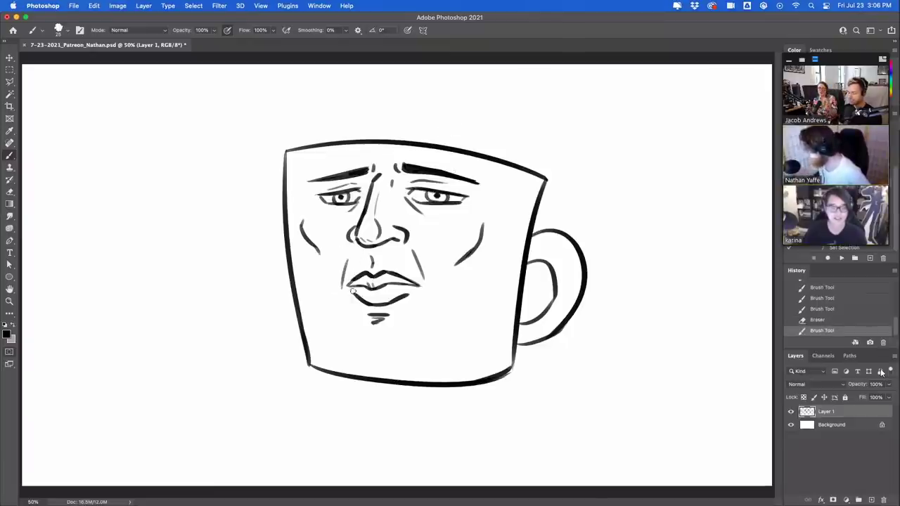
key("super+z")
key("super+shift+z")
key("super+z")
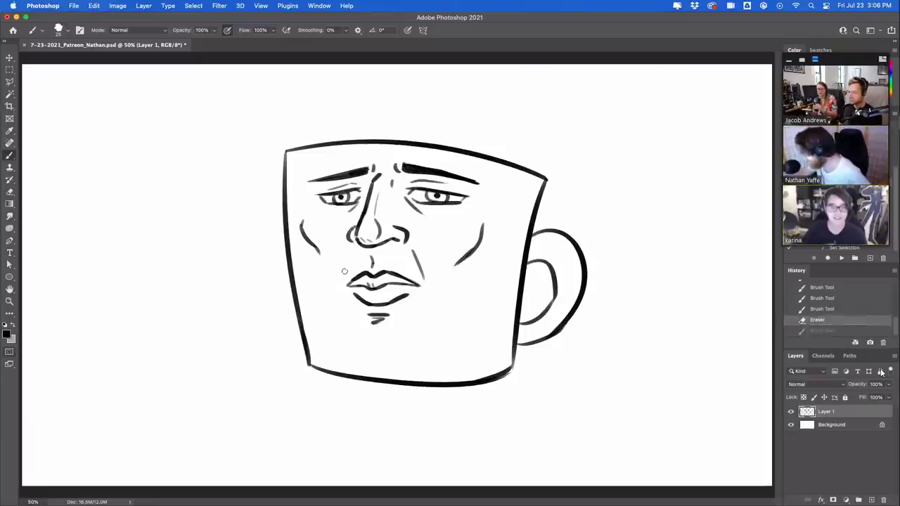
key("super+shift+z")
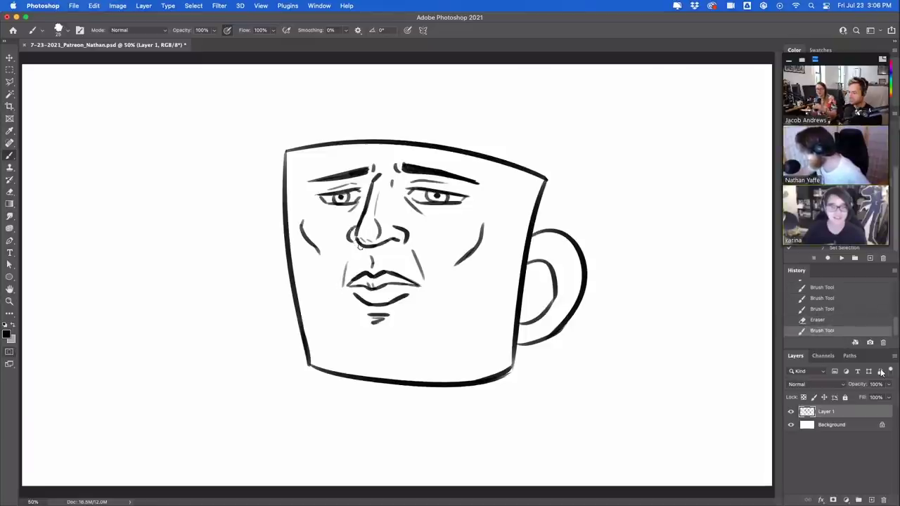
Step: Clean up the right nostril with the eraser and retouch the fold above the right eye
left_click(403, 243)
key("super+z")
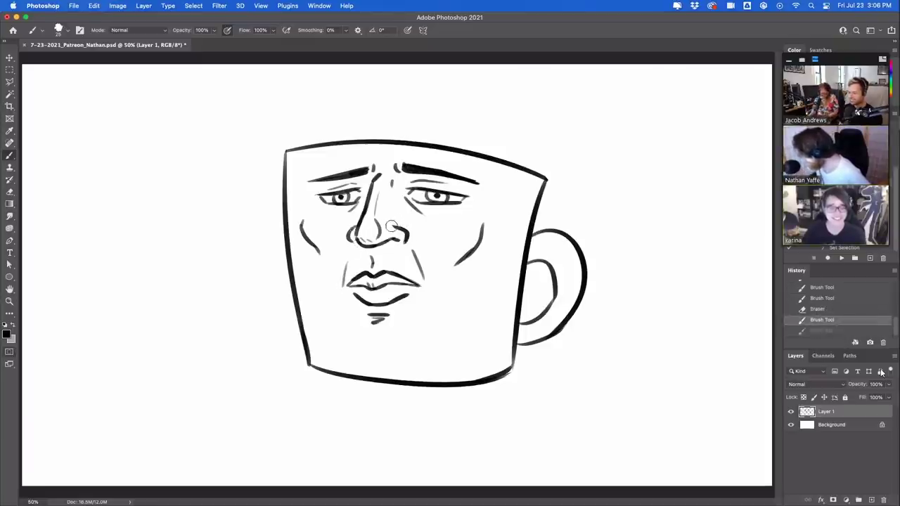
left_click_drag(395, 224, 401, 233)
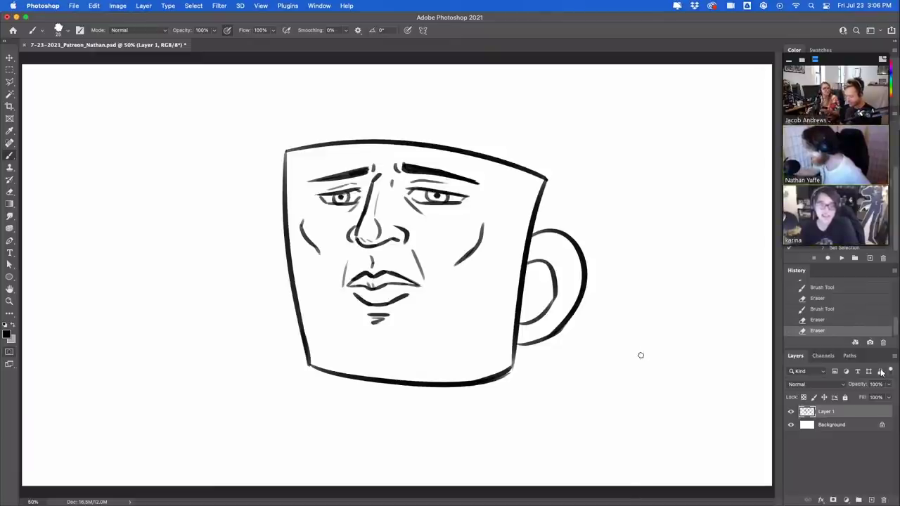
left_click_drag(437, 179, 456, 184)
key("ctrl+z")
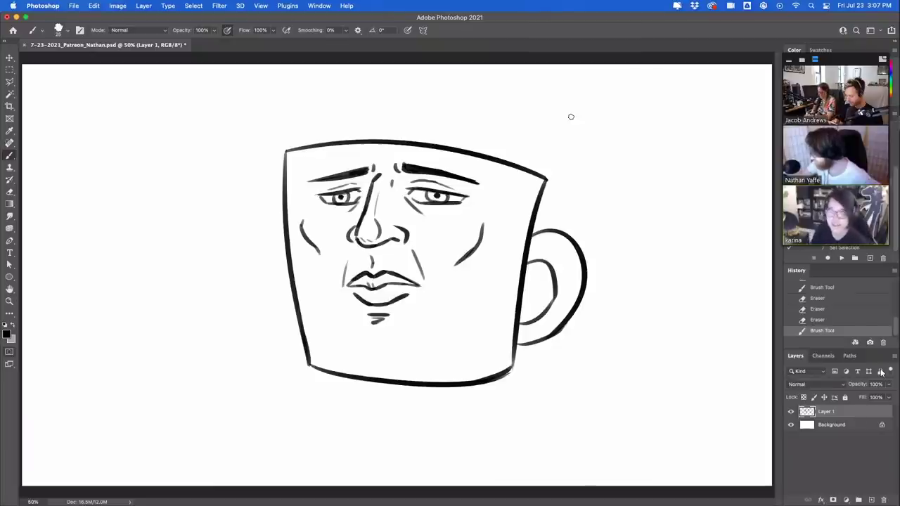
Step: Thicken the mug outline at the lower handle joint, the bottom right corner and the left end of the base
left_click_drag(520, 321, 530, 329)
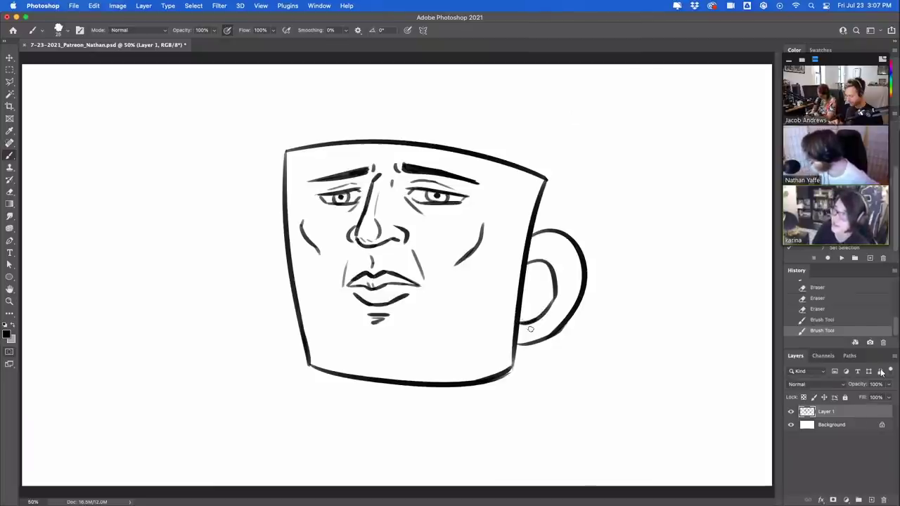
left_click_drag(495, 377, 514, 363)
left_click_drag(506, 375, 516, 366)
mouse_move(520, 333)
left_mouse_down()
mouse_move(512, 374)
mouse_move(525, 367)
mouse_move(515, 367)
left_mouse_up()
left_click_drag(507, 373, 515, 362)
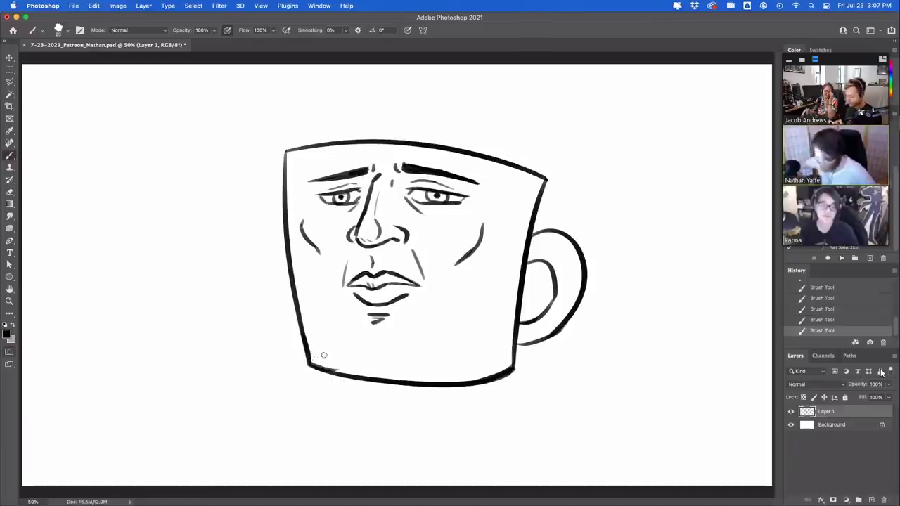
left_click_drag(311, 361, 347, 373)
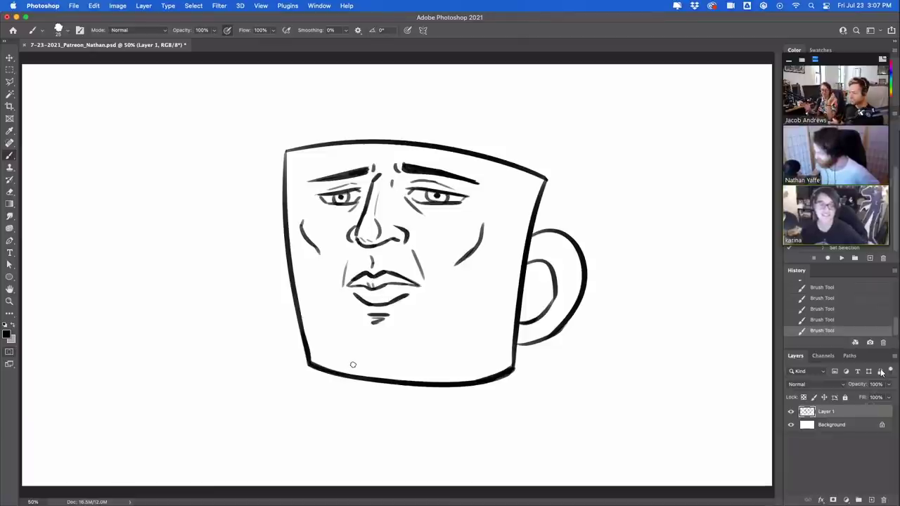
Step: Sketch the left side, base edge and rim of a smaller shape to the left of the mug
mouse_move(106, 321)
left_mouse_down()
mouse_move(115, 366)
mouse_move(110, 354)
mouse_move(146, 380)
left_mouse_up()
mouse_move(107, 352)
left_mouse_down()
mouse_move(104, 305)
mouse_move(148, 301)
left_mouse_up()
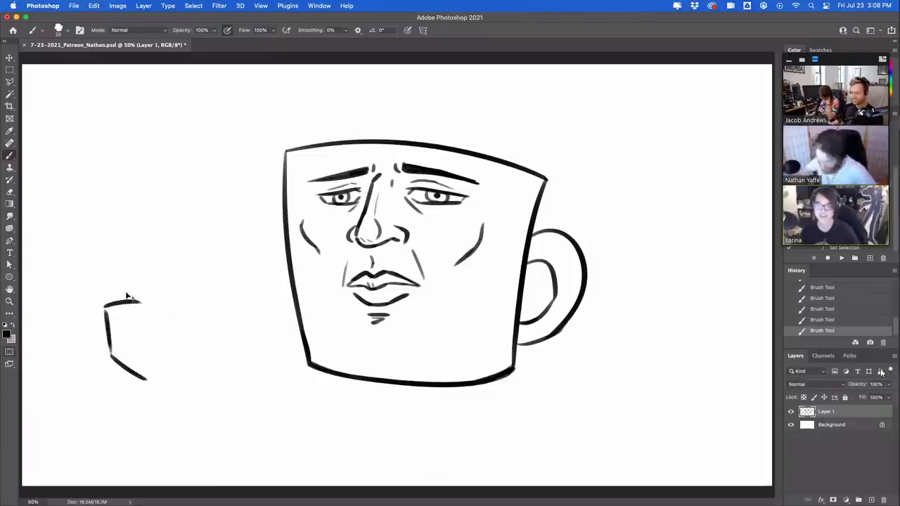
key("super+z")
mouse_move(107, 323)
left_mouse_down()
mouse_move(103, 277)
mouse_move(148, 277)
mouse_move(201, 312)
left_mouse_up()
key("super+z")
Step: Draw the curved front rim of the tower wall, with the first square notch and the start of a second
left_click_drag(118, 281, 236, 321)
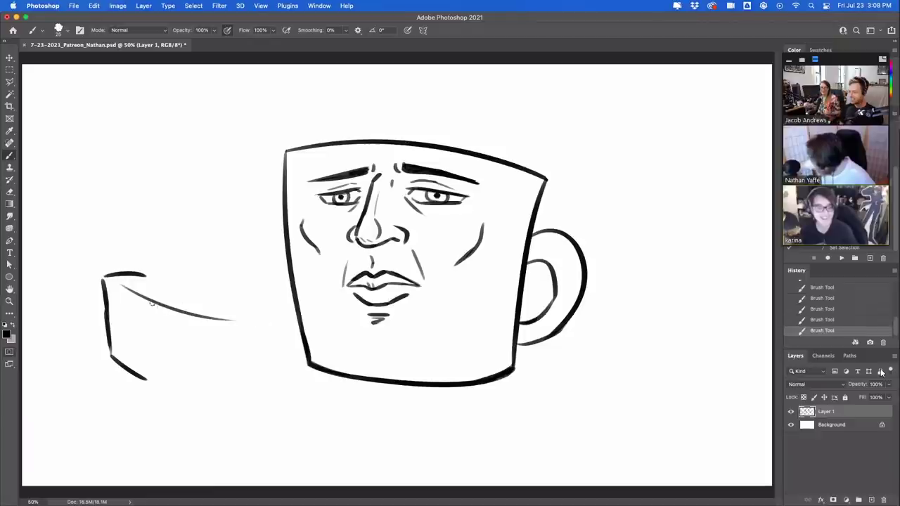
mouse_move(151, 303)
left_mouse_down()
mouse_move(163, 321)
mouse_move(188, 324)
mouse_move(182, 331)
mouse_move(185, 312)
mouse_move(231, 343)
left_mouse_up()
key("super+z")
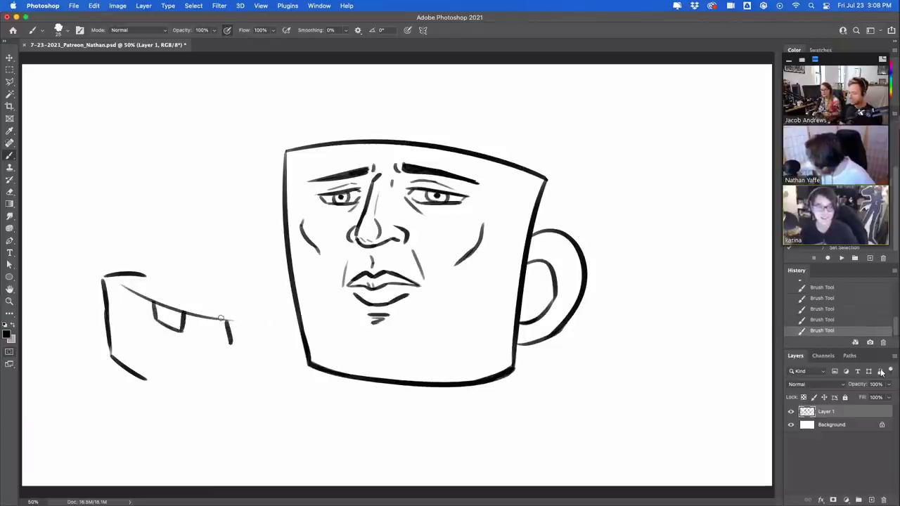
mouse_move(108, 278)
left_mouse_down()
mouse_move(165, 297)
mouse_move(168, 324)
mouse_move(166, 296)
mouse_move(136, 273)
left_mouse_up()
key("super+z")
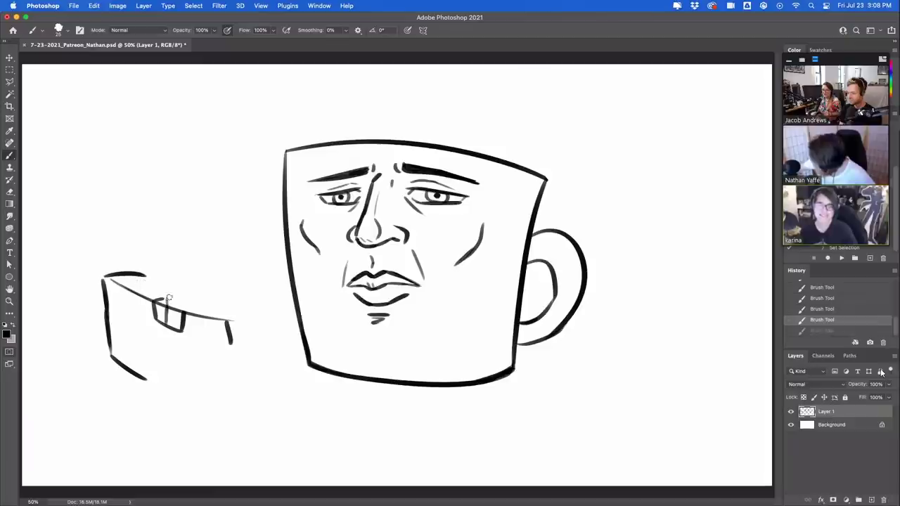
Step: Give the first two battlements a thick top edge and complete both notches with side and inner floor lines
mouse_move(170, 298)
left_mouse_down()
mouse_move(126, 277)
mouse_move(142, 274)
mouse_move(161, 305)
mouse_move(157, 293)
mouse_move(245, 317)
mouse_move(250, 351)
mouse_move(272, 359)
mouse_move(275, 323)
left_mouse_up()
key("super+z")
key("super+z")
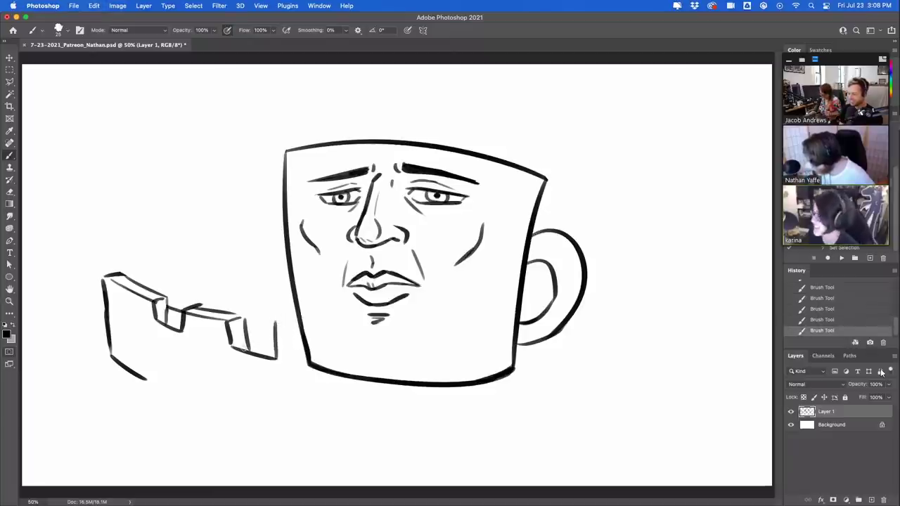
left_click_drag(232, 344, 276, 351)
left_click_drag(167, 316, 183, 325)
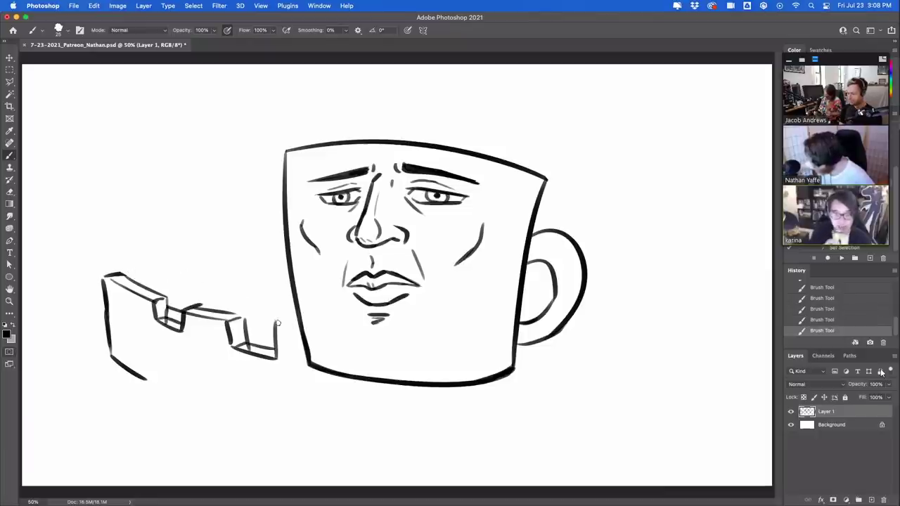
Step: Draw the third battlement across the mug's lower left corner, with a thick top and a narrow right side face
left_click_drag(277, 323, 345, 337)
mouse_move(276, 323)
left_mouse_down()
mouse_move(361, 333)
mouse_move(346, 339)
mouse_move(358, 331)
mouse_move(345, 377)
left_mouse_up()
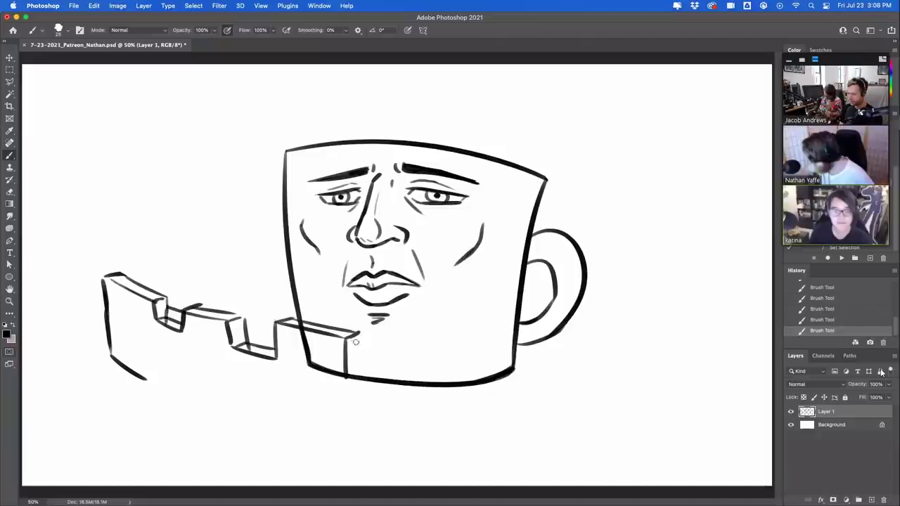
left_click_drag(360, 333, 361, 376)
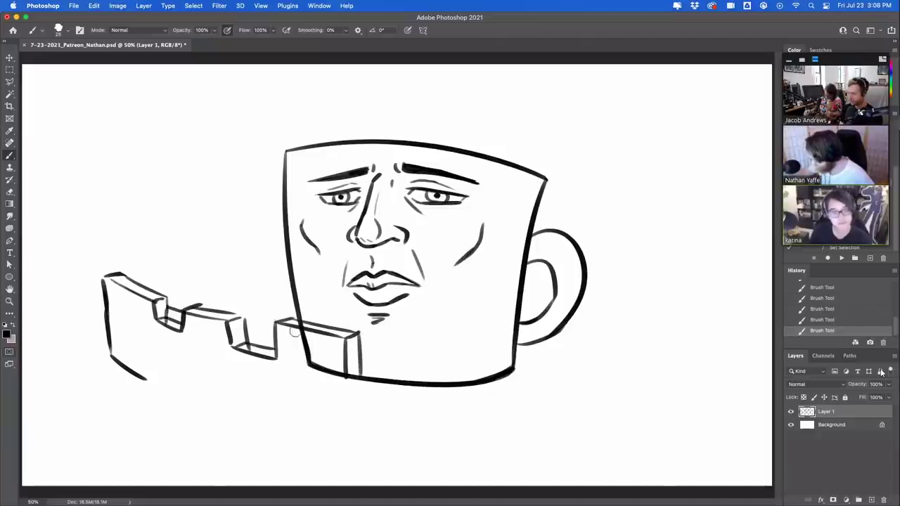
Step: Erase the mug outline behind the third battlement and clean up the overlapping lines in the first two notches
mouse_move(293, 332)
left_mouse_down()
mouse_move(308, 369)
mouse_move(328, 378)
mouse_move(332, 352)
mouse_move(353, 380)
left_mouse_up()
mouse_move(356, 324)
left_mouse_down()
mouse_move(305, 317)
mouse_move(324, 328)
left_mouse_up()
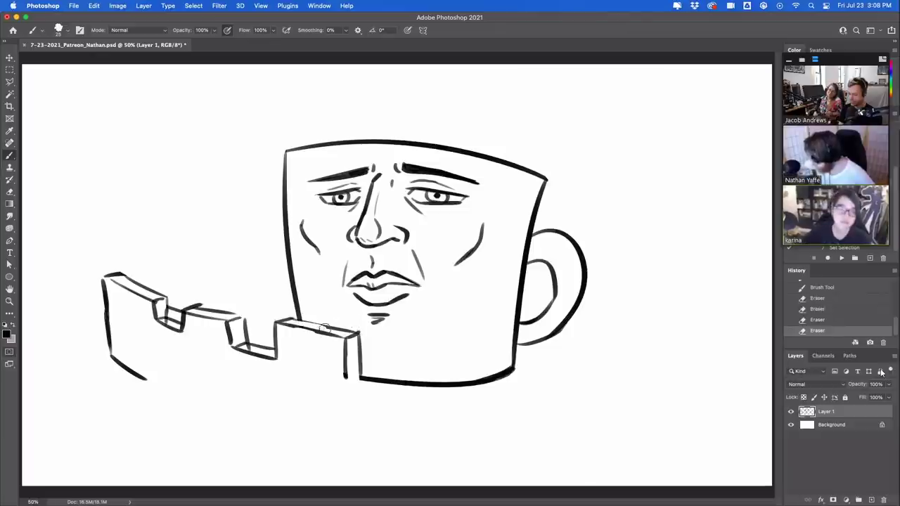
left_click_drag(239, 343, 247, 348)
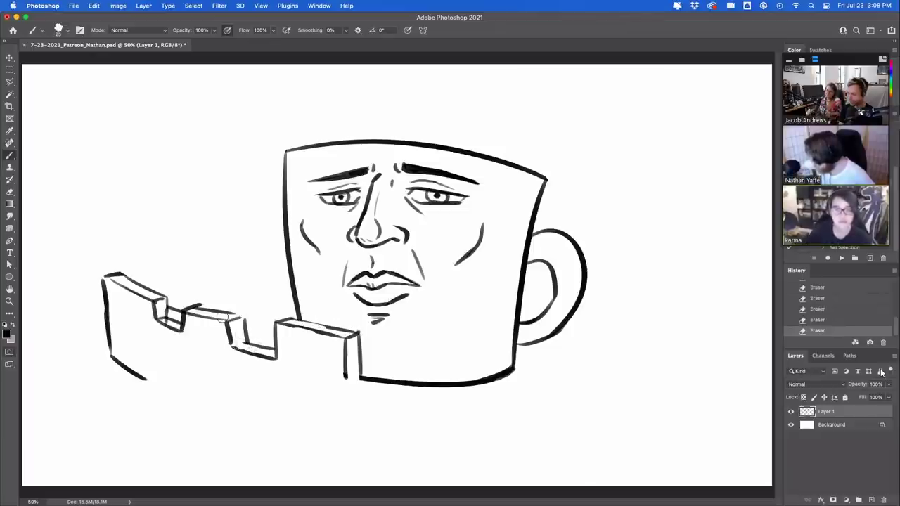
mouse_move(205, 302)
left_mouse_down()
mouse_move(173, 305)
mouse_move(169, 319)
left_mouse_up()
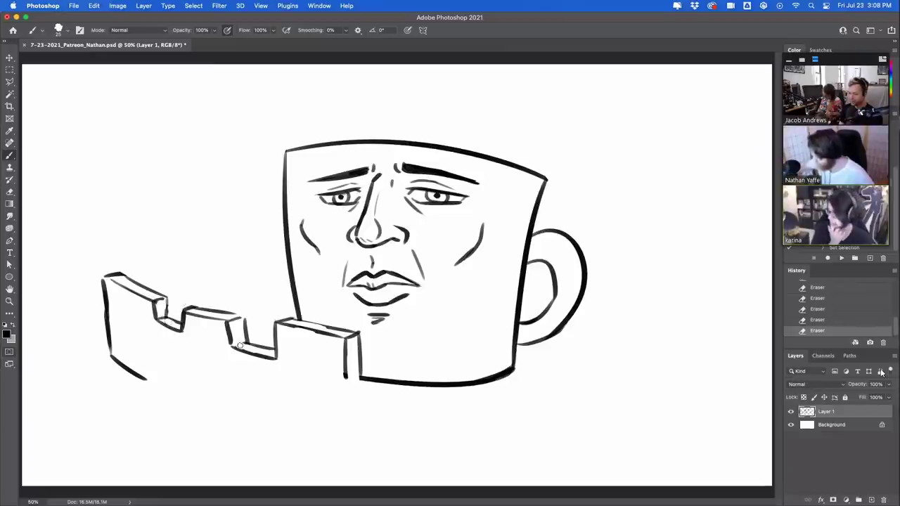
left_click_drag(239, 346, 255, 340)
Step: Start the parapet's lower edge and draw the tower's left wall from it down to the canvas bottom
mouse_move(215, 411)
left_mouse_down()
mouse_move(143, 380)
mouse_move(157, 429)
left_mouse_up()
key("super+z")
left_click_drag(140, 379, 155, 445)
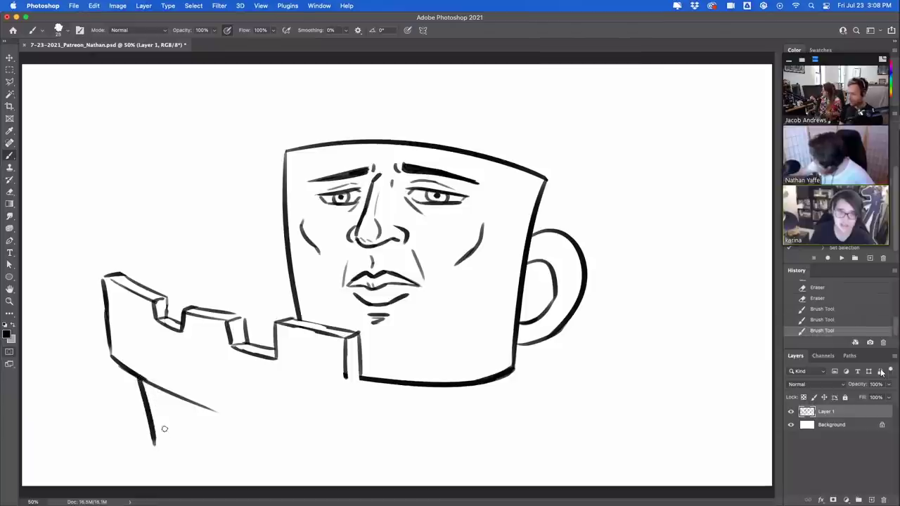
mouse_move(160, 483)
left_mouse_down()
mouse_move(153, 386)
mouse_move(163, 485)
left_mouse_up()
key("super+z")
Step: Extend the parapet's lower edge as one long shallow curve beneath the mug, retrying the stroke until it fits
left_click_drag(239, 426, 511, 431)
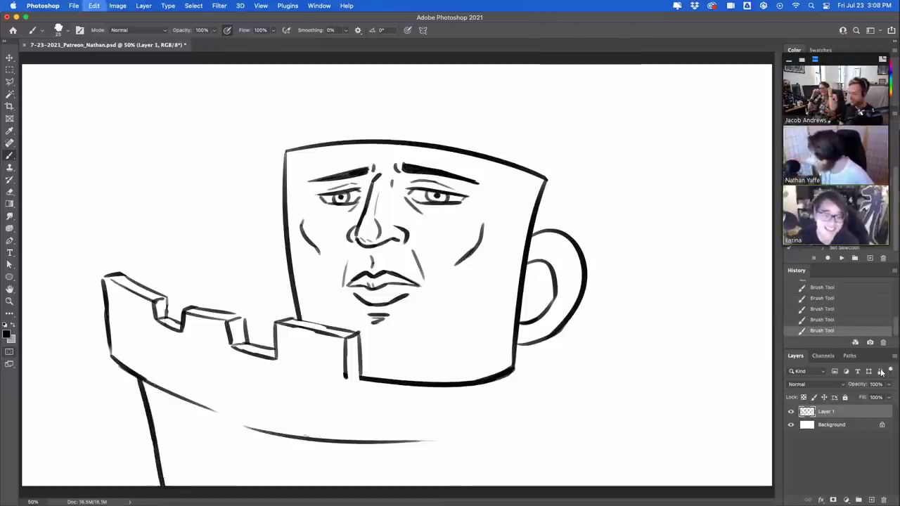
key("super+z")
left_click_drag(229, 420, 517, 430)
key("super+z")
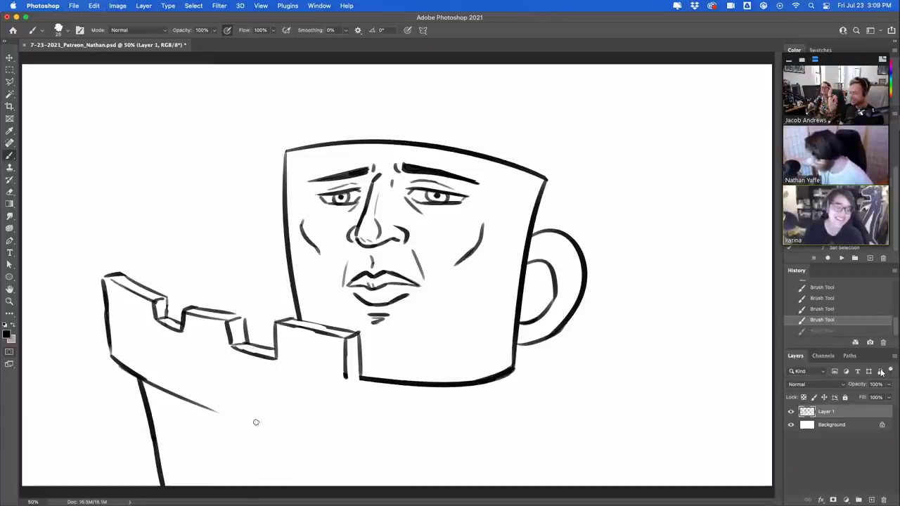
left_click_drag(231, 419, 514, 453)
Step: Erase the mug's base line and draw the third notch's inner and front floor edges in its place
left_click_drag(363, 366, 411, 360)
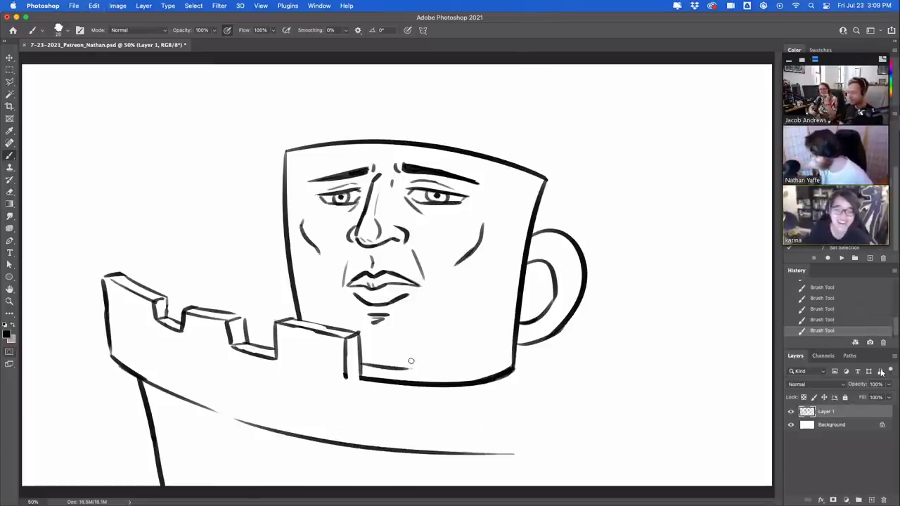
key("e")
mouse_move(355, 378)
left_mouse_down()
mouse_move(467, 383)
mouse_move(410, 382)
mouse_move(514, 364)
left_mouse_up()
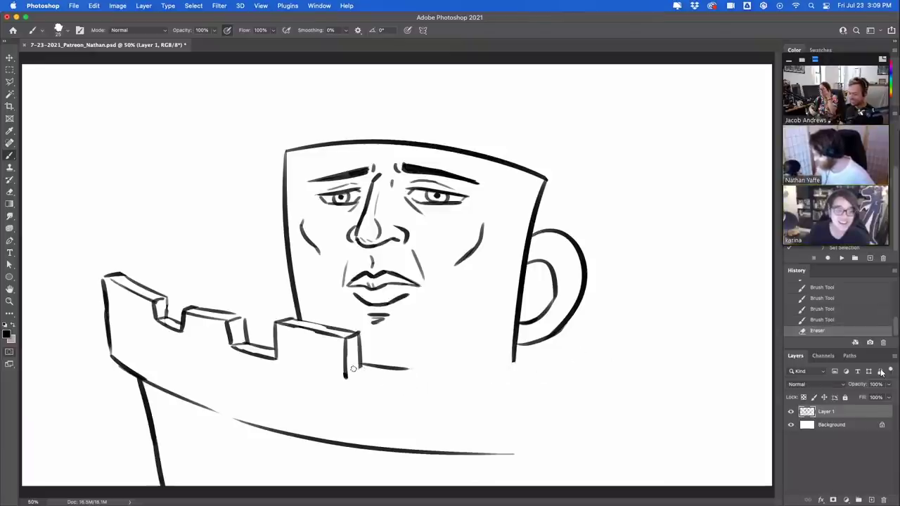
mouse_move(344, 374)
left_mouse_down()
mouse_move(360, 367)
mouse_move(421, 377)
left_mouse_up()
key("super+z")
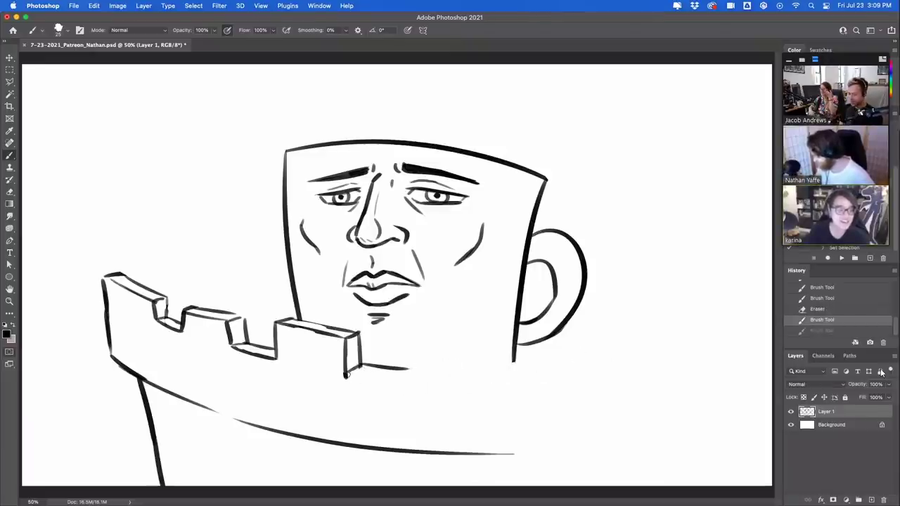
mouse_move(345, 376)
left_mouse_down()
mouse_move(434, 380)
mouse_move(426, 370)
mouse_move(440, 380)
mouse_move(431, 351)
mouse_move(426, 366)
mouse_move(440, 379)
left_mouse_up()
Step: Draw the fourth battlement in front of the mug's lower right, with a side face and thick top edge
left_click_drag(426, 344, 500, 338)
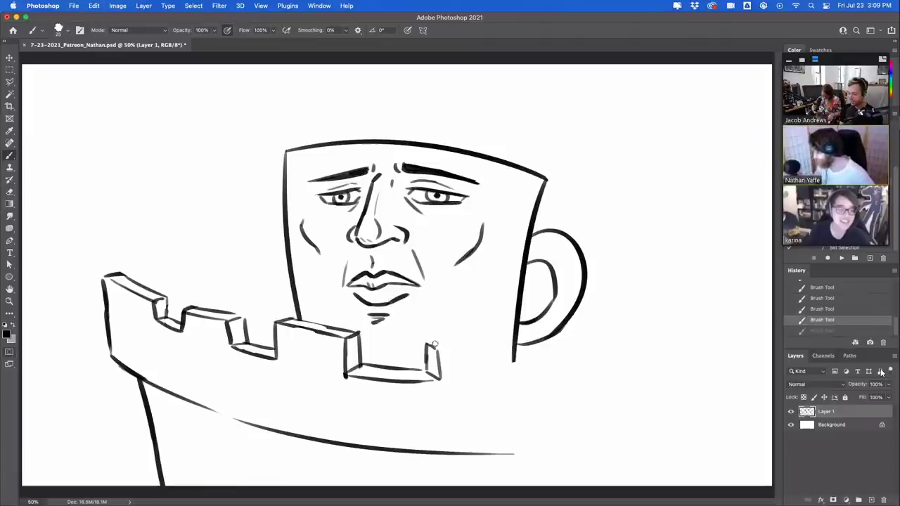
mouse_move(425, 346)
left_mouse_down()
mouse_move(501, 340)
mouse_move(517, 349)
mouse_move(504, 346)
mouse_move(507, 382)
left_mouse_up()
key("super+z")
key("super+z")
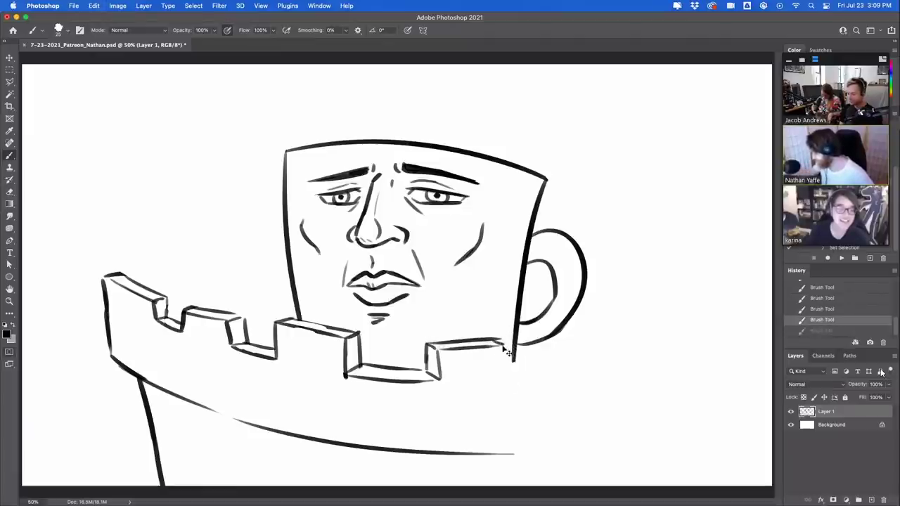
Step: Draw the fourth notch and fifth battlement below the mug handle, then erase the stray line at the fourth battlement's corner
mouse_move(503, 343)
left_mouse_down()
mouse_move(505, 371)
mouse_move(574, 367)
left_mouse_up()
mouse_move(505, 364)
left_mouse_down()
mouse_move(557, 360)
mouse_move(556, 343)
mouse_move(578, 346)
mouse_move(577, 366)
mouse_move(603, 328)
mouse_move(619, 333)
mouse_move(620, 351)
mouse_move(622, 328)
left_mouse_up()
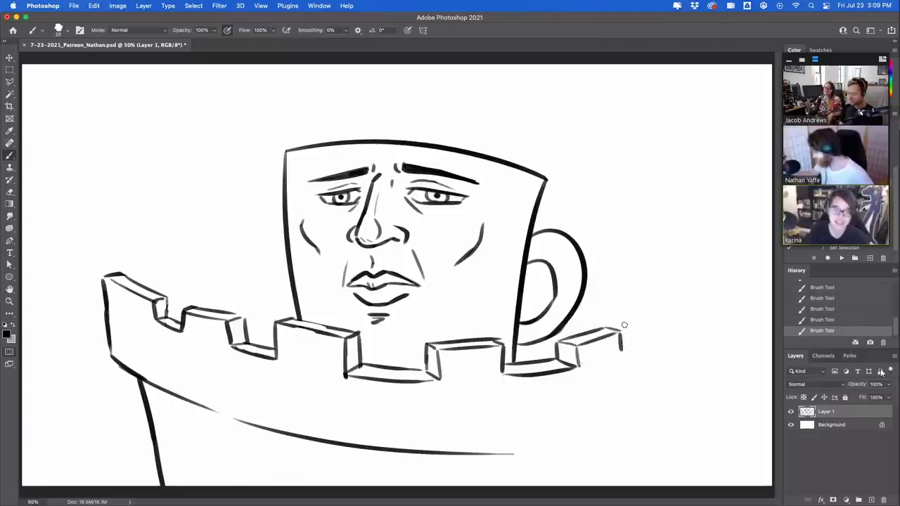
left_click_drag(508, 339, 502, 335)
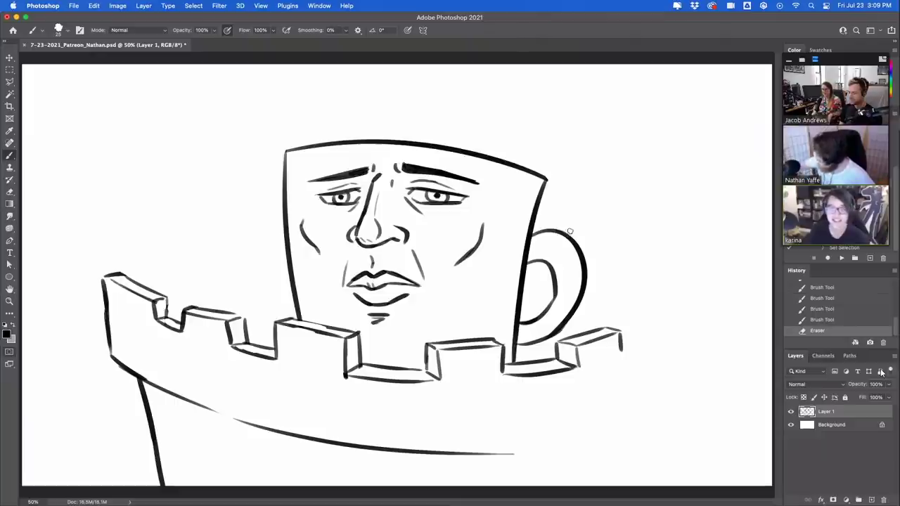
Step: Draw the back wall's first battlement and notch sides behind the left rim, then start the top edge toward the mug
mouse_move(123, 274)
left_mouse_down()
mouse_move(133, 280)
mouse_move(163, 268)
mouse_move(130, 270)
mouse_move(182, 260)
left_mouse_up()
key("super+z")
key("super+z")
left_click_drag(180, 259, 256, 250)
key("super+z")
key("super+z")
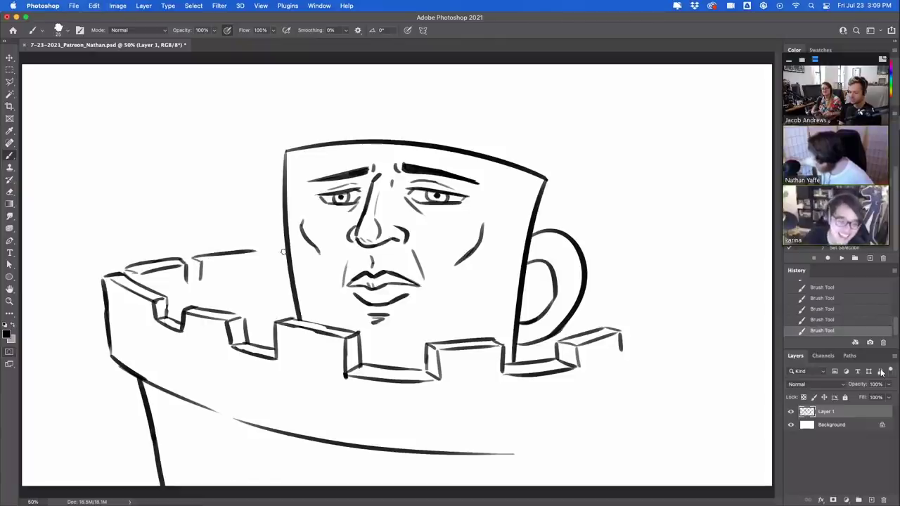
Step: Try an angular stone outline beneath the parapet, beside the tower's left wall
left_click_drag(157, 423, 206, 435)
left_click_drag(211, 439, 213, 461)
key("super+z")
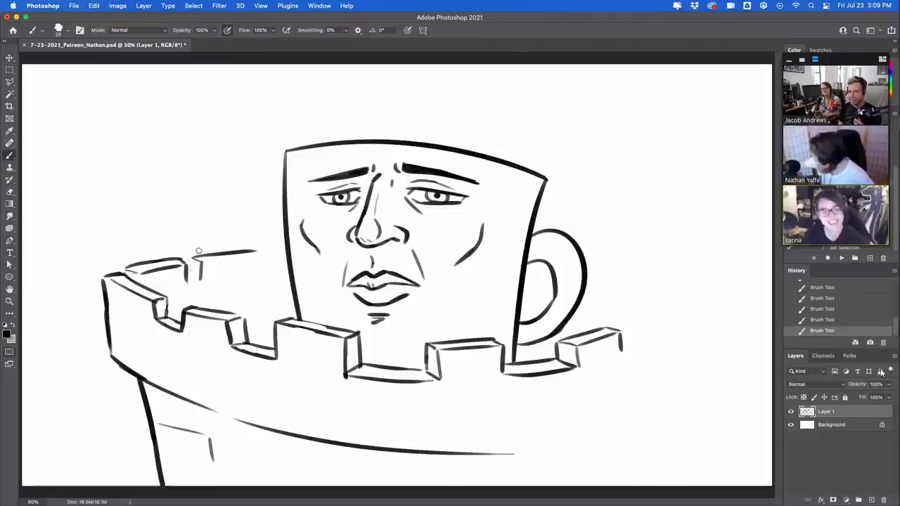
Step: Draw the lower line of the second back battlement's top edge, redoing the stroke until it runs parallel
left_click_drag(203, 264, 265, 261)
key("super+z")
left_click_drag(203, 264, 260, 261)
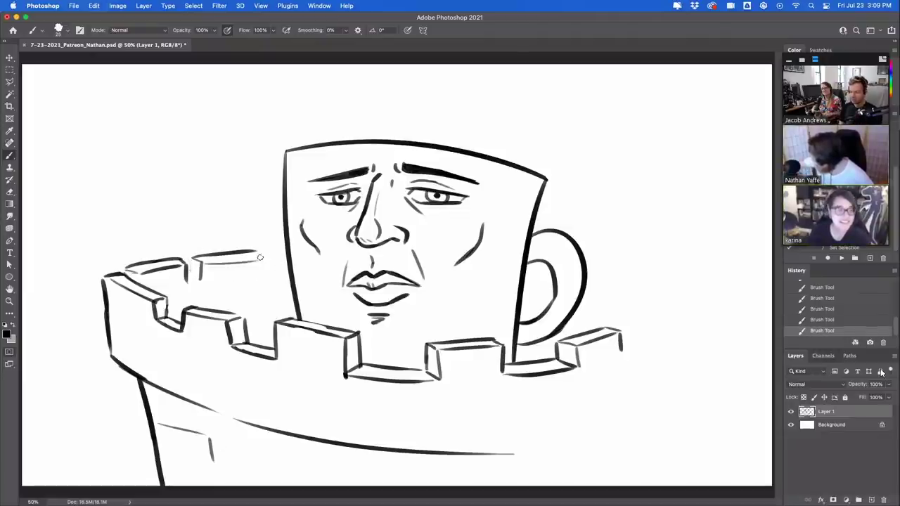
key("super+z")
left_click_drag(203, 262, 272, 258)
key("super+z")
mouse_move(202, 263)
left_mouse_down()
mouse_move(268, 256)
mouse_move(263, 267)
mouse_move(271, 255)
left_mouse_up()
Step: Clean up the first back notch with the eraser and complete the small second notch against the mug's left side
key("e")
mouse_move(187, 269)
left_mouse_down()
mouse_move(189, 279)
mouse_move(202, 279)
left_mouse_up()
mouse_move(262, 258)
left_mouse_down()
mouse_move(263, 270)
mouse_move(283, 266)
mouse_move(277, 245)
mouse_move(287, 248)
mouse_move(277, 244)
left_mouse_up()
key("ctrl+z")
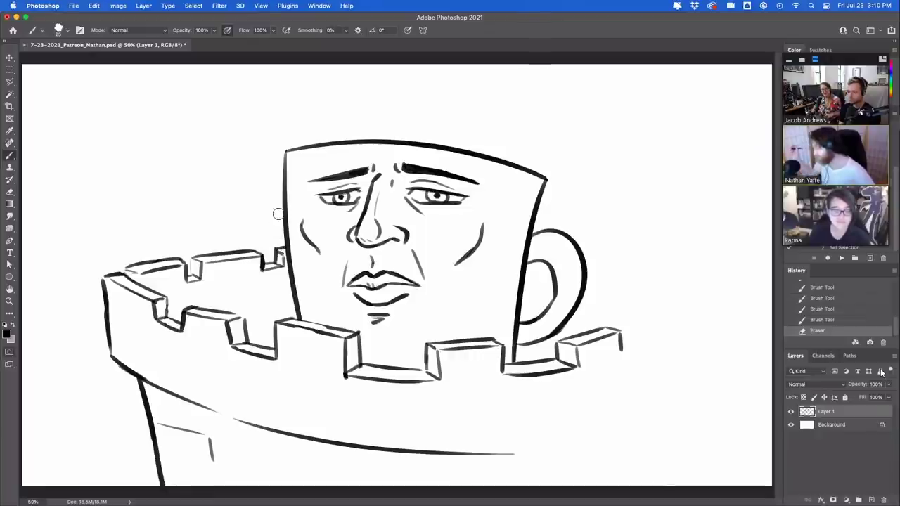
Step: Extend the front wall with a notch floor line past the fifth battlement and thicken the left part of the parapet's lower edge
left_click_drag(620, 349, 645, 337)
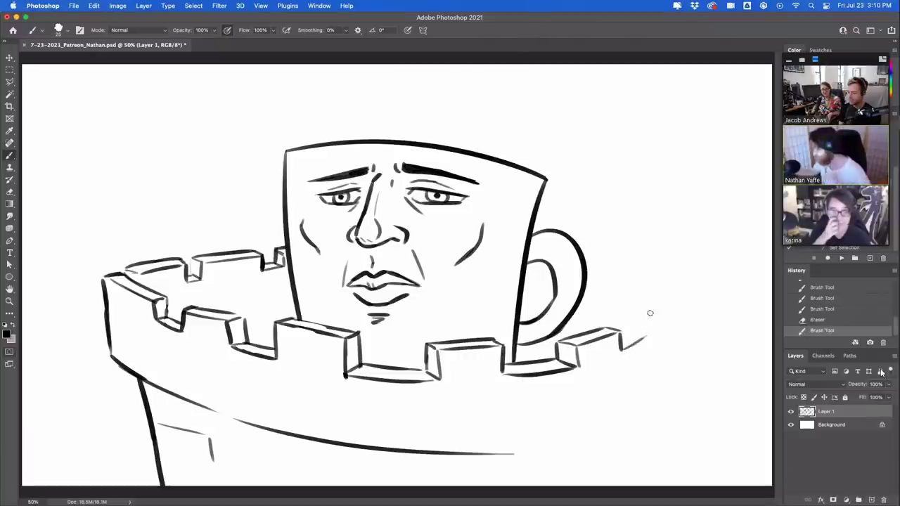
left_click_drag(144, 379, 243, 424)
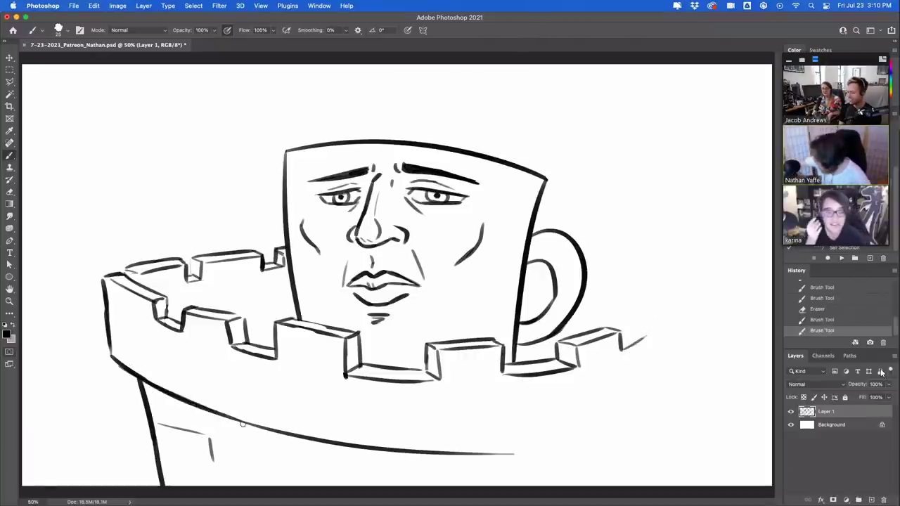
Step: Reshape the tower's left wall with a bulging stone, replacing the angular outline with a rounded one
mouse_move(148, 387)
left_mouse_down()
mouse_move(201, 415)
mouse_move(200, 444)
mouse_move(155, 427)
mouse_move(155, 443)
mouse_move(151, 425)
mouse_move(162, 464)
left_mouse_up()
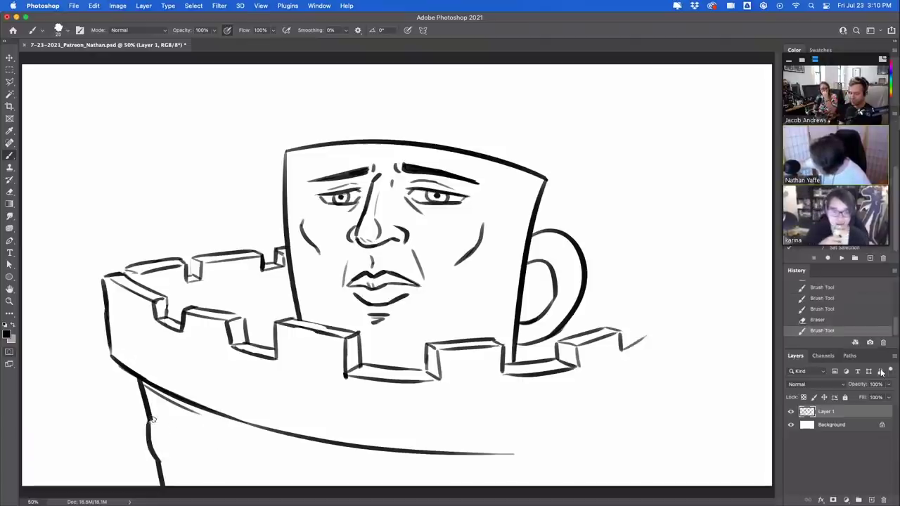
left_click_drag(167, 421, 197, 426)
left_click_drag(175, 464, 208, 474)
key("super+z")
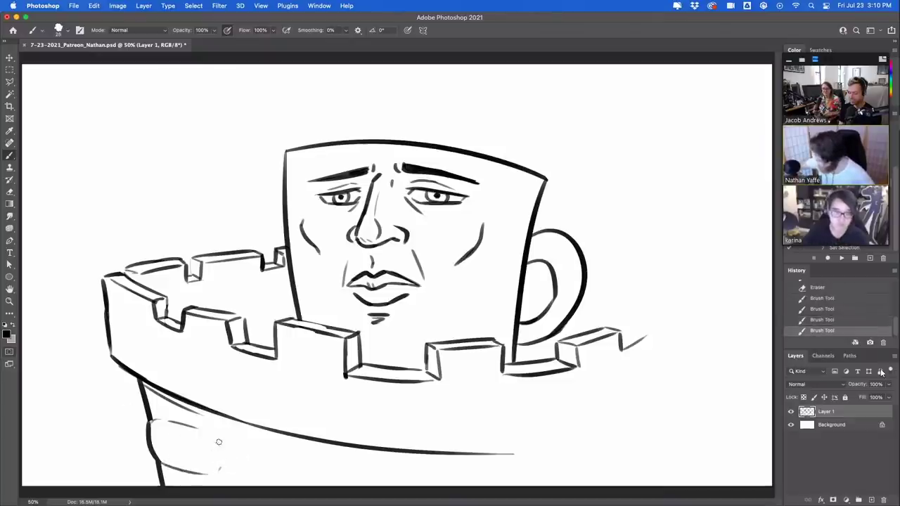
left_click_drag(211, 434, 220, 465)
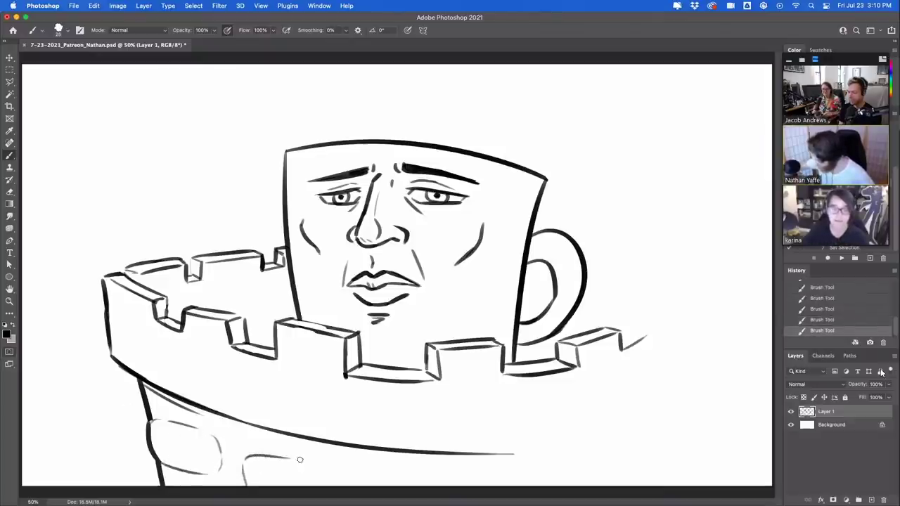
Step: Outline more rounded stones along the canvas bottom beneath the parapet, retrying strokes as needed
key("super+z")
key("super+z")
mouse_move(237, 483)
left_mouse_down()
mouse_move(281, 457)
mouse_move(313, 485)
mouse_move(348, 469)
left_mouse_up()
key("super+z")
left_click_drag(350, 469, 412, 464)
key("super+z")
left_click_drag(349, 472, 407, 473)
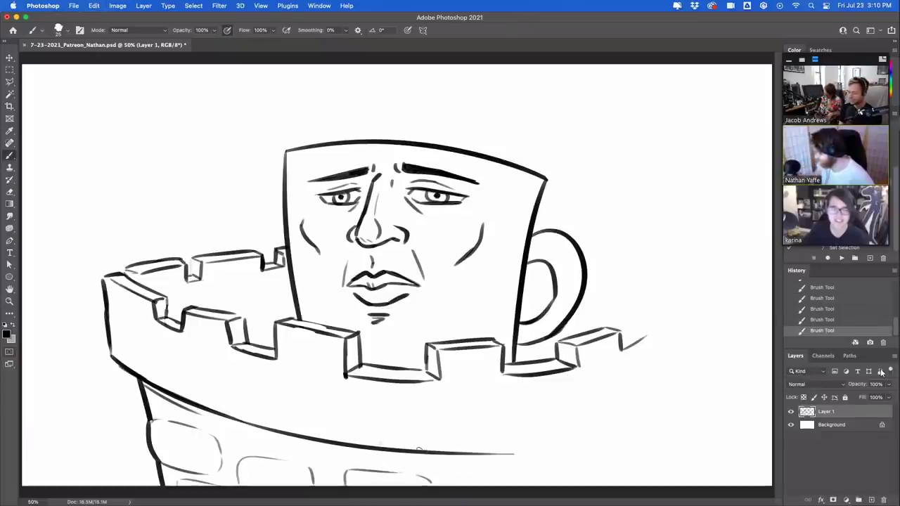
Step: Draw the parapet's lower edge curving up to the right and erase the leftover straight line below it
left_click_drag(419, 450, 607, 416)
key("super+z")
left_click_drag(418, 450, 607, 416)
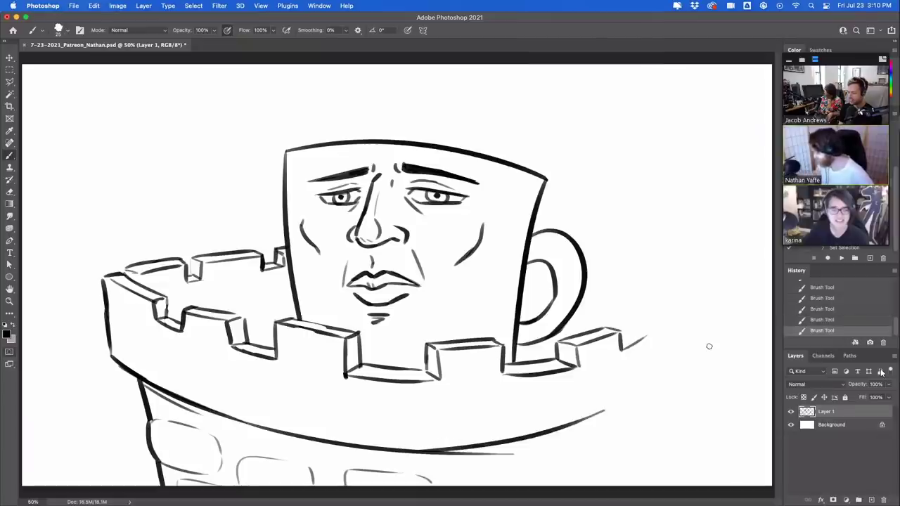
key("super+z")
left_click_drag(426, 450, 661, 403)
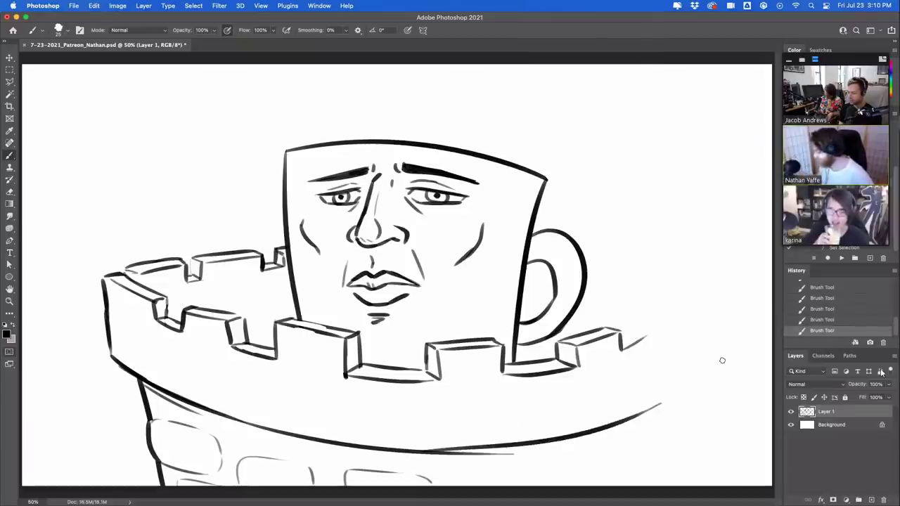
mouse_move(495, 455)
left_mouse_down()
mouse_move(535, 458)
mouse_move(438, 454)
mouse_move(431, 435)
left_mouse_up()
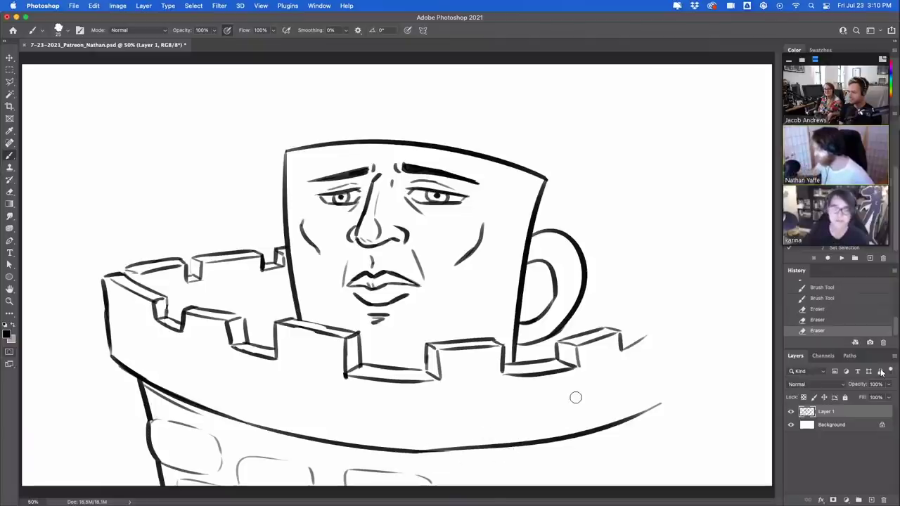
Step: Draw the fifth notch and the last front battlement, rising to the parapet's far right corner
key("b")
left_click_drag(623, 343, 650, 313)
key("super+z")
mouse_move(622, 344)
left_mouse_down()
mouse_move(650, 317)
mouse_move(658, 330)
mouse_move(648, 315)
mouse_move(663, 333)
mouse_move(700, 284)
mouse_move(713, 287)
mouse_move(713, 315)
left_mouse_up()
key("super+z")
Step: Draw the first rear battlement running back from the parapet's far right corner, cleaning up the corner with the eraser
mouse_move(677, 267)
left_mouse_down()
mouse_move(712, 272)
mouse_move(686, 261)
left_mouse_up()
key("super+z")
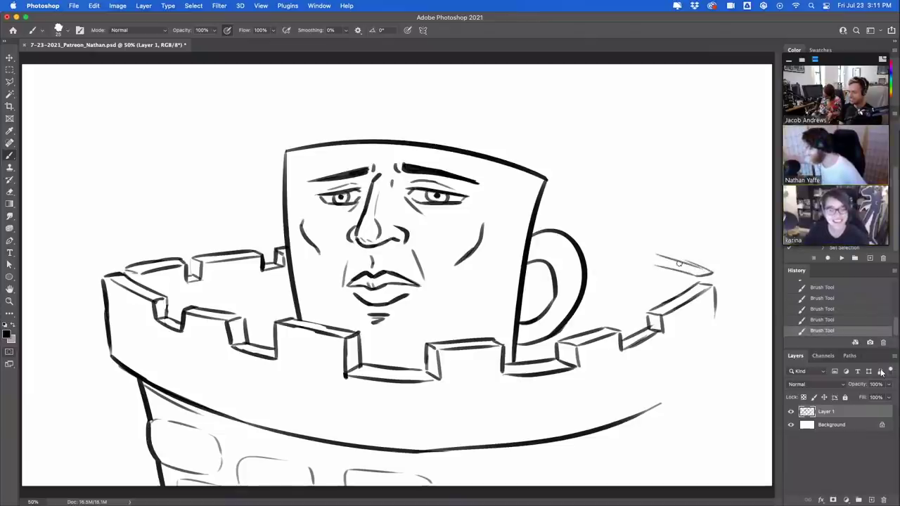
key("ctrl+z")
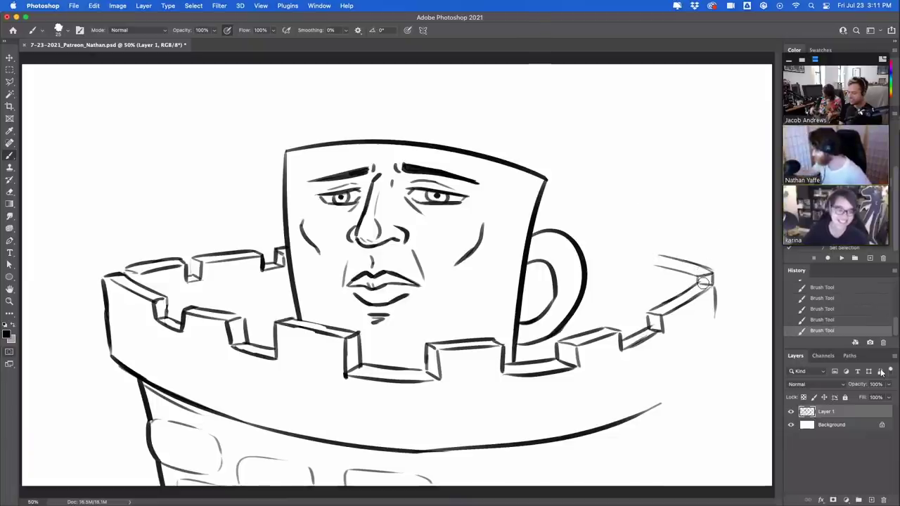
left_click_drag(700, 277, 703, 284)
mouse_move(658, 255)
left_mouse_down()
mouse_move(647, 261)
mouse_move(693, 271)
left_mouse_up()
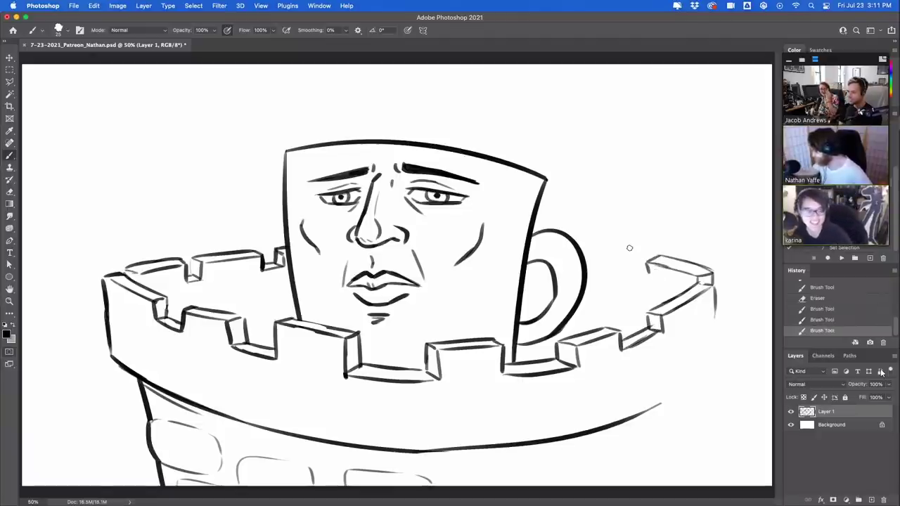
Step: Draw the next rear notch and the double top edge of the second battlement towards the mug handle, retrying strokes as needed
mouse_move(633, 247)
left_mouse_down()
mouse_move(616, 249)
mouse_move(650, 251)
left_mouse_up()
key("super+z")
key("super+z")
key("super+z")
mouse_move(597, 241)
left_mouse_down()
mouse_move(648, 252)
mouse_move(634, 267)
mouse_move(651, 274)
left_mouse_up()
key("super+z")
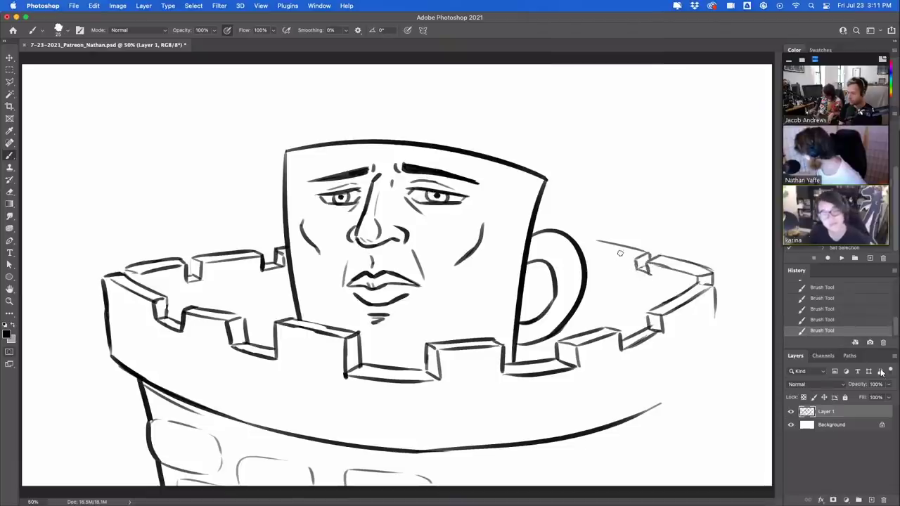
mouse_move(598, 249)
left_mouse_down()
mouse_move(632, 260)
mouse_move(648, 255)
mouse_move(654, 280)
left_mouse_up()
key("super+z")
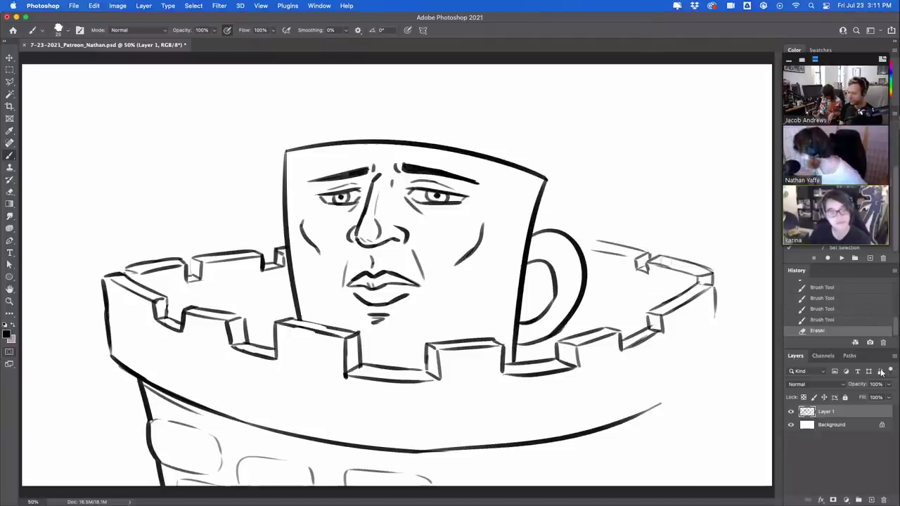
Step: Close the second rear battlement's left end and add the small notch beside the mug handle, erasing stray marks
left_click(698, 264)
mouse_move(590, 242)
left_mouse_down()
mouse_move(599, 248)
mouse_move(581, 239)
mouse_move(598, 232)
left_mouse_up()
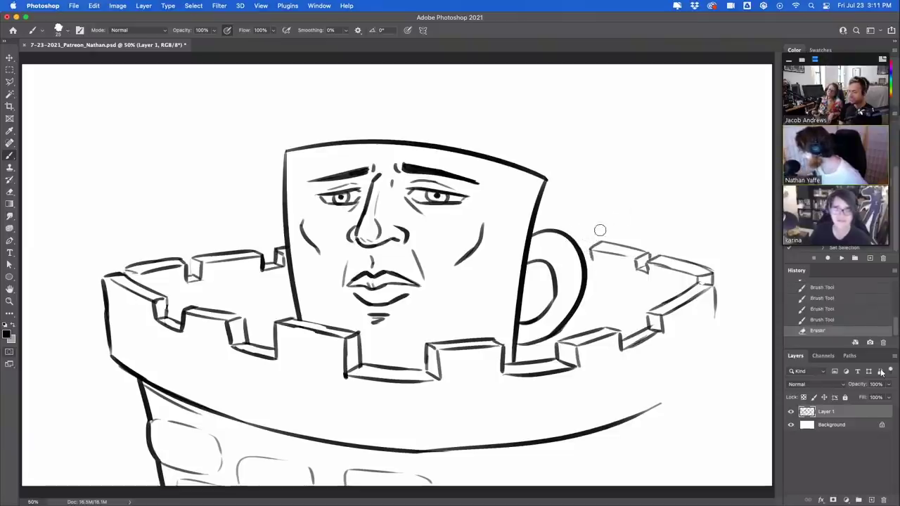
mouse_move(644, 259)
left_mouse_down()
mouse_move(659, 286)
mouse_move(654, 274)
mouse_move(700, 284)
left_mouse_up()
key("b")
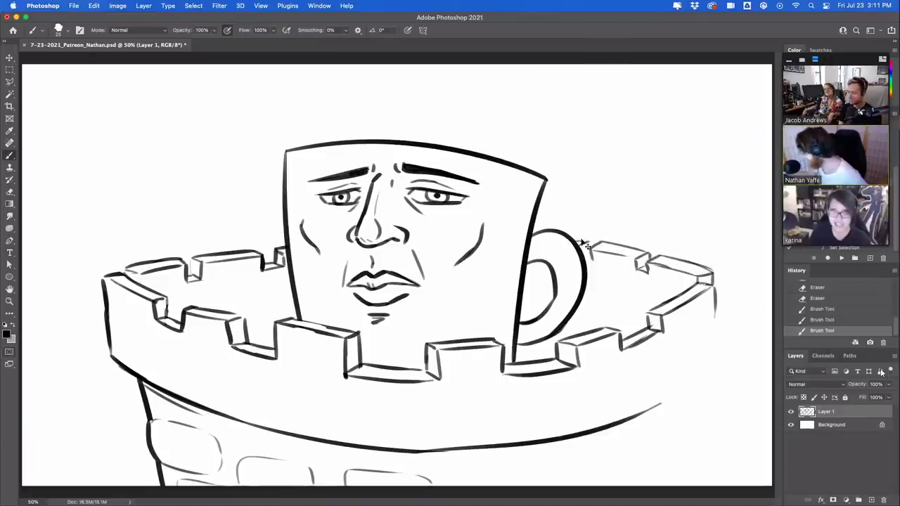
mouse_move(586, 241)
left_mouse_down()
mouse_move(575, 244)
mouse_move(589, 242)
mouse_move(597, 267)
mouse_move(594, 248)
mouse_move(712, 272)
left_mouse_up()
key("super+z")
key("super+z")
key("e")
key("super+z")
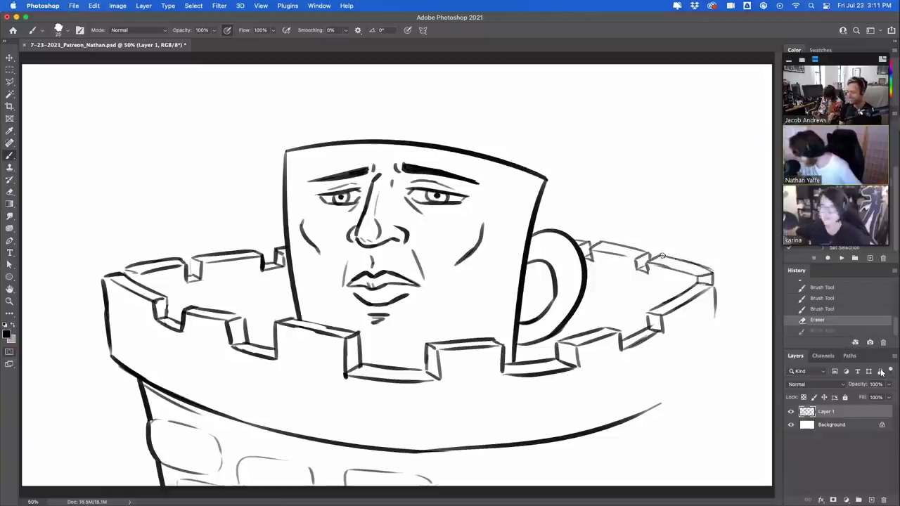
Step: Thicken the top outlines of the two rear battlements on the parapet's right side
left_click_drag(657, 256, 708, 270)
left_click_drag(606, 242, 653, 257)
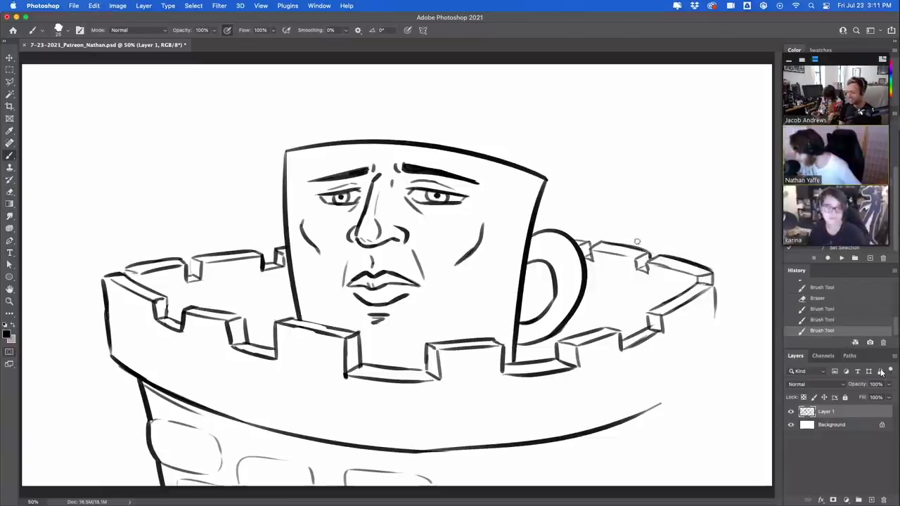
mouse_move(600, 241)
left_mouse_down()
mouse_move(655, 252)
mouse_move(604, 239)
left_mouse_up()
key("super+z")
key("e")
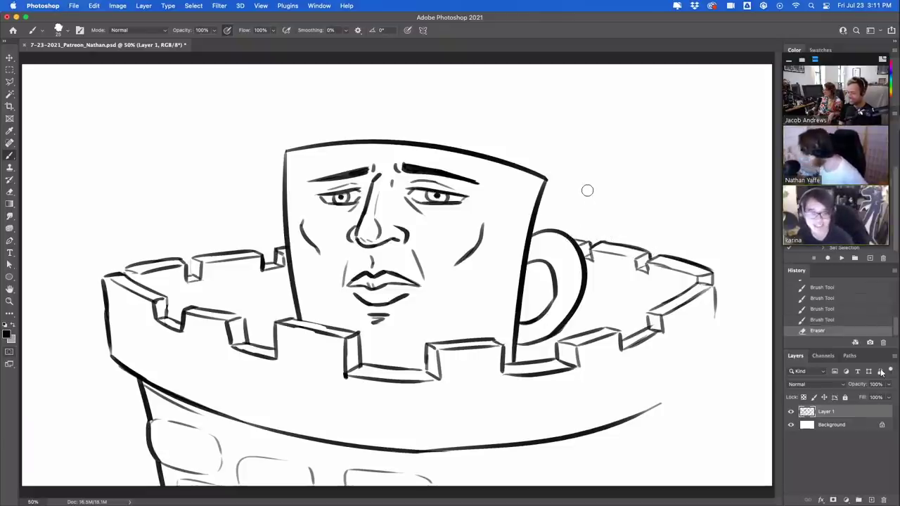
Step: Draw the parapet's right side and extend its lower edge up to meet it, undoing the stray stroke
mouse_move(714, 293)
left_mouse_down()
mouse_move(714, 342)
mouse_move(654, 409)
left_mouse_up()
left_click_drag(701, 374, 637, 417)
left_click_drag(715, 318, 708, 363)
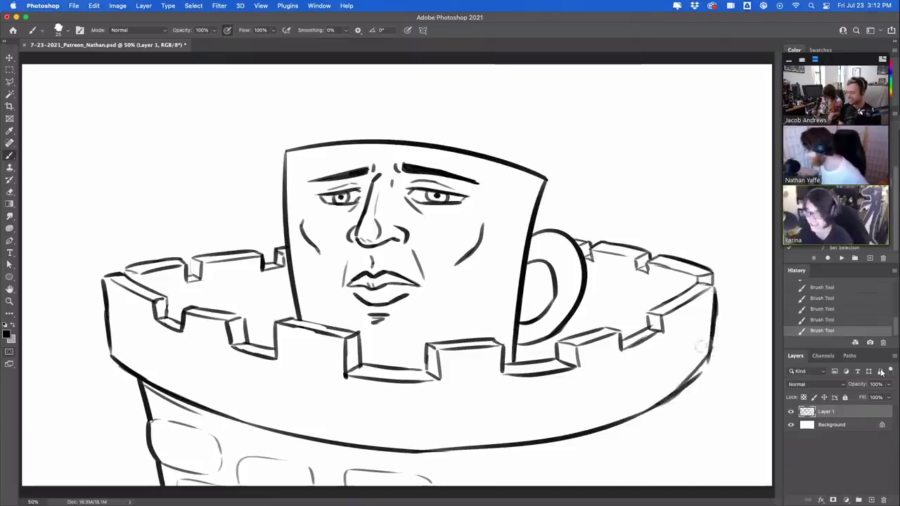
mouse_move(662, 417)
left_mouse_down()
mouse_move(703, 376)
mouse_move(586, 440)
mouse_move(548, 450)
mouse_move(493, 447)
mouse_move(666, 400)
left_mouse_up()
key("super+z")
Step: Redraw the right half of the parapet's lower edge and draw the tower's right wall below it
mouse_move(495, 444)
left_mouse_down()
mouse_move(671, 382)
mouse_move(710, 349)
mouse_move(683, 380)
mouse_move(676, 475)
left_mouse_up()
key("e")
key("b")
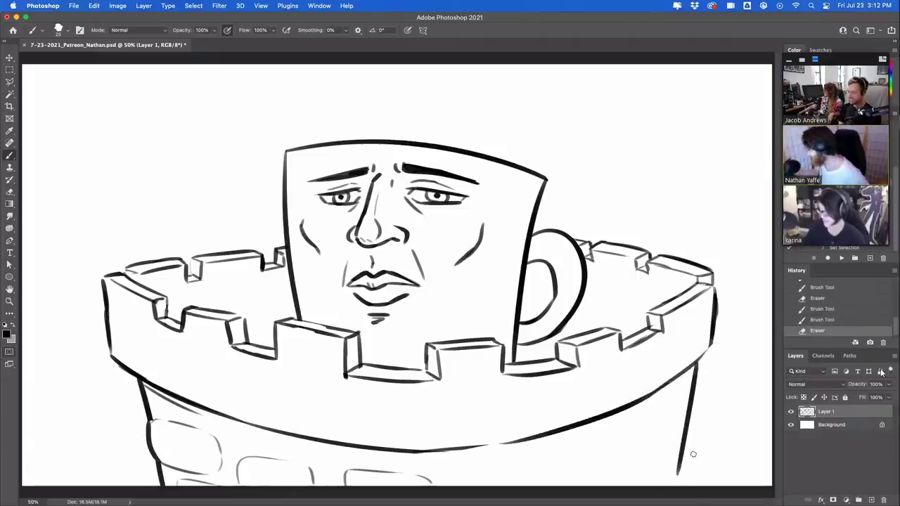
Step: Retouch the parapet's right side outline down to its lower corner and erase the stray marks outside it
left_click_drag(716, 330, 694, 362)
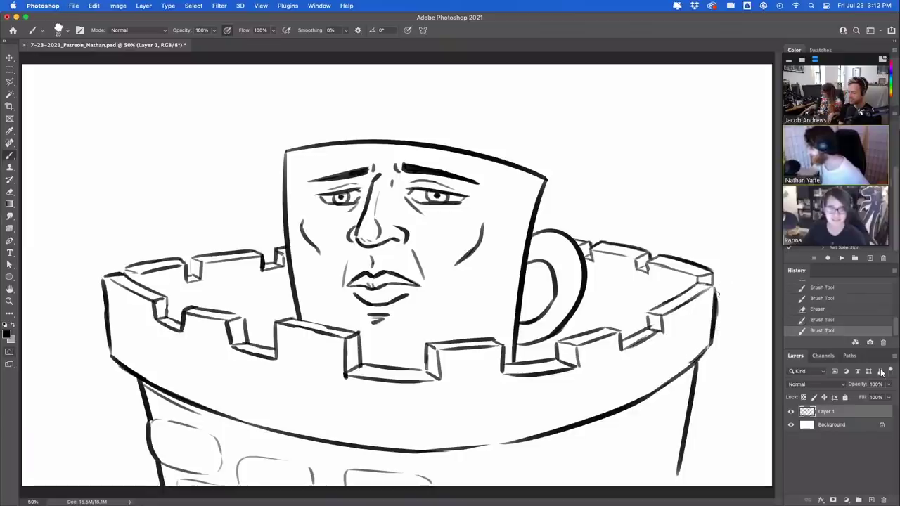
mouse_move(716, 288)
left_mouse_down()
mouse_move(715, 311)
mouse_move(721, 291)
left_mouse_up()
key("e")
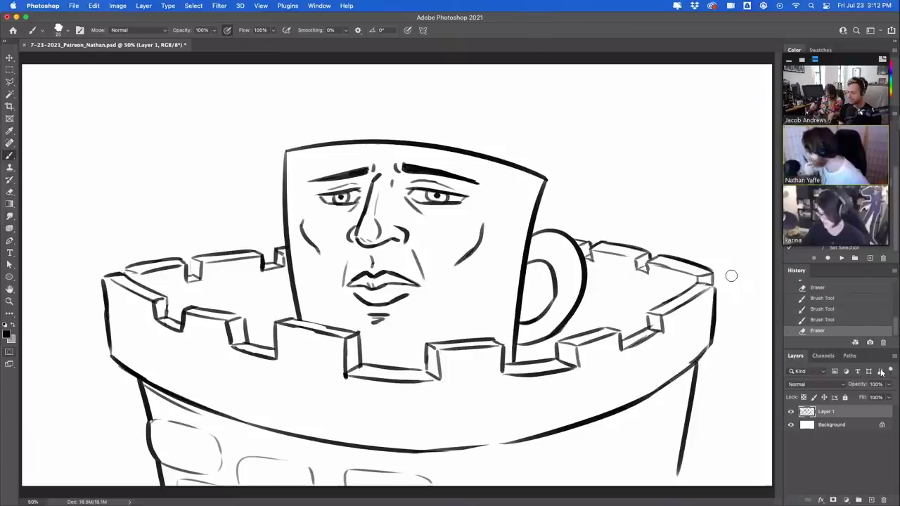
Step: Thicken the top of the front battlement at the mug's lower left corner and erase the stray marks around it
key("b")
left_click_drag(296, 321, 355, 333)
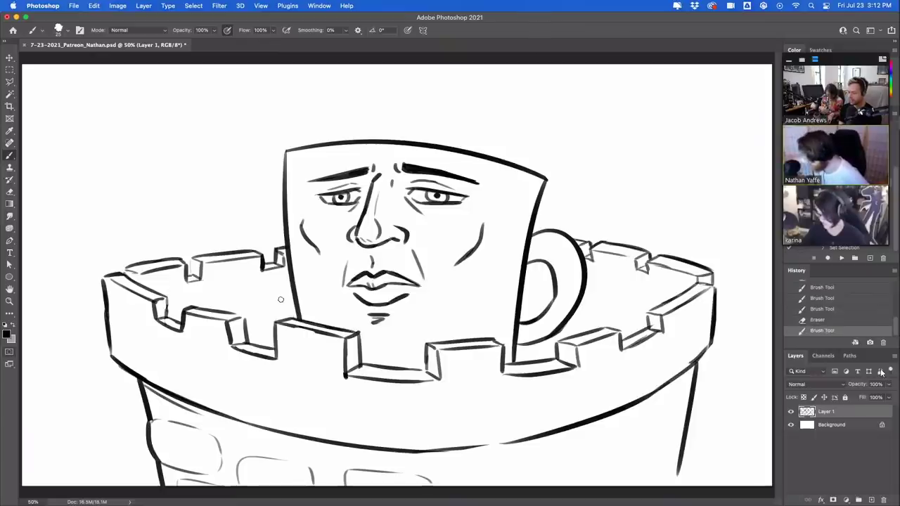
key("e")
mouse_move(271, 314)
left_mouse_down()
mouse_move(347, 315)
mouse_move(338, 306)
left_mouse_up()
key("b")
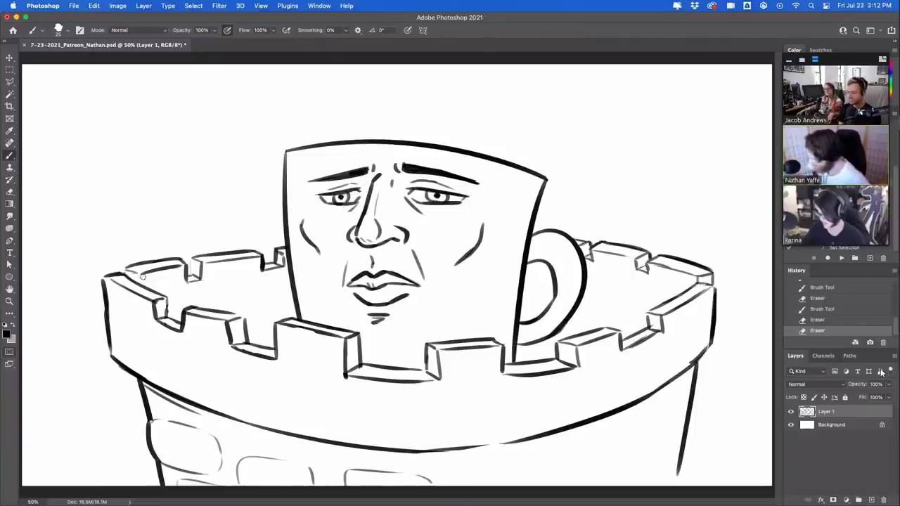
Step: Darken the edges of the rear left battlements and the notch between them
mouse_move(140, 273)
left_mouse_down()
mouse_move(138, 283)
mouse_move(123, 262)
left_mouse_up()
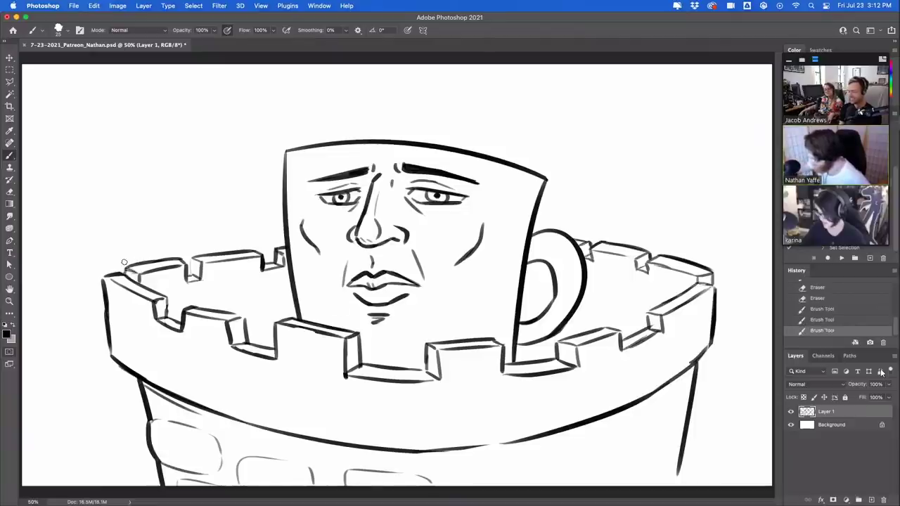
left_click_drag(192, 258, 191, 276)
left_click_drag(199, 259, 204, 254)
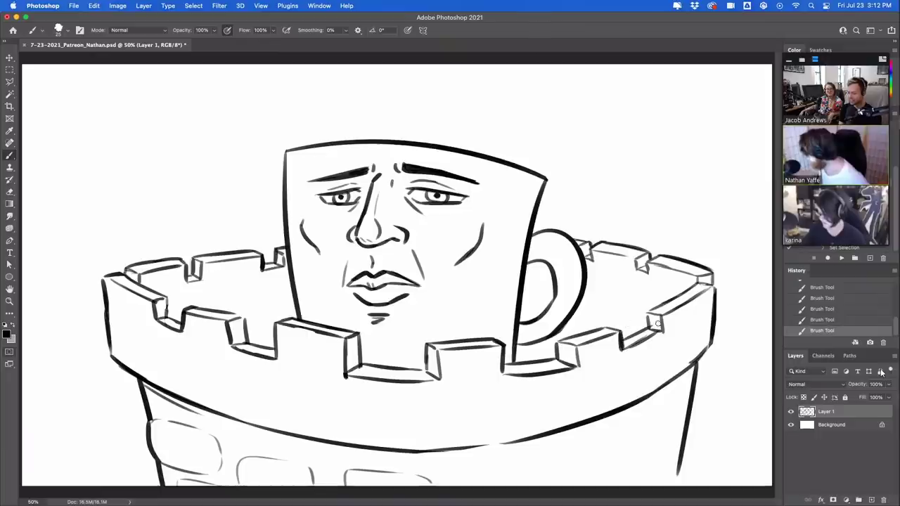
Step: Thicken the last front battlement's top edge, the parapet's right side and the tower's right wall
mouse_move(647, 313)
left_mouse_down()
mouse_move(648, 328)
mouse_move(692, 284)
left_mouse_up()
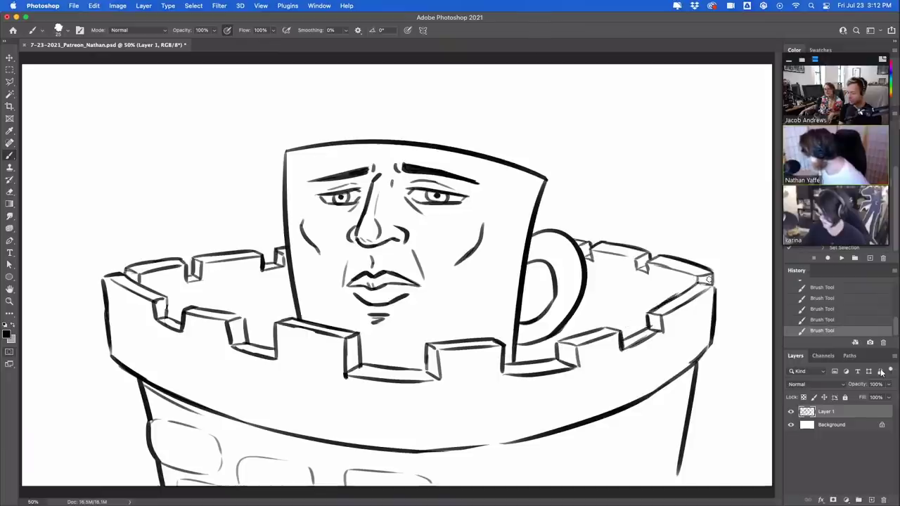
key("super+z")
mouse_move(647, 314)
left_mouse_down()
mouse_move(692, 287)
mouse_move(714, 286)
mouse_move(715, 310)
left_mouse_up()
left_click_drag(703, 365, 668, 457)
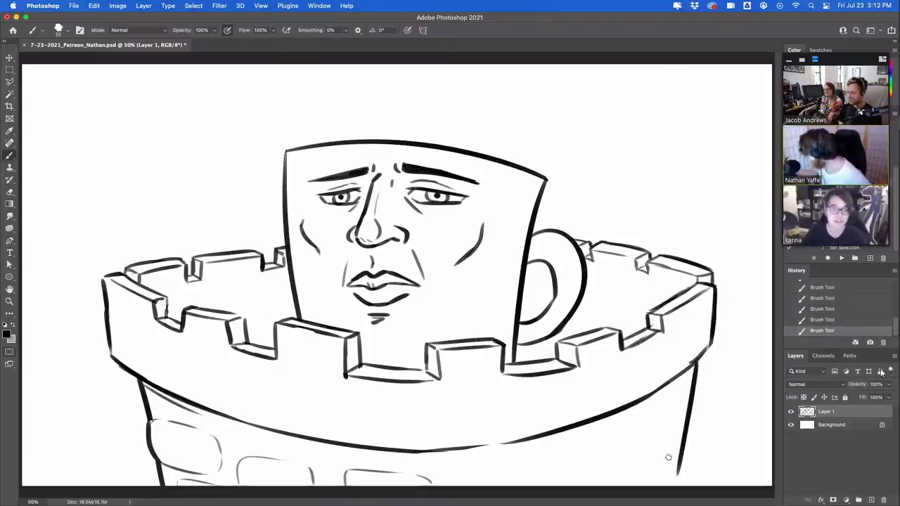
Step: Outline rounded stones on the right half of the tower wall beneath the parapet
mouse_move(589, 450)
left_mouse_down()
mouse_move(665, 422)
mouse_move(671, 445)
mouse_move(624, 477)
mouse_move(485, 469)
left_mouse_up()
left_click_drag(669, 394, 669, 410)
key("super+z")
mouse_move(672, 412)
left_mouse_down()
mouse_move(686, 409)
mouse_move(692, 377)
left_mouse_up()
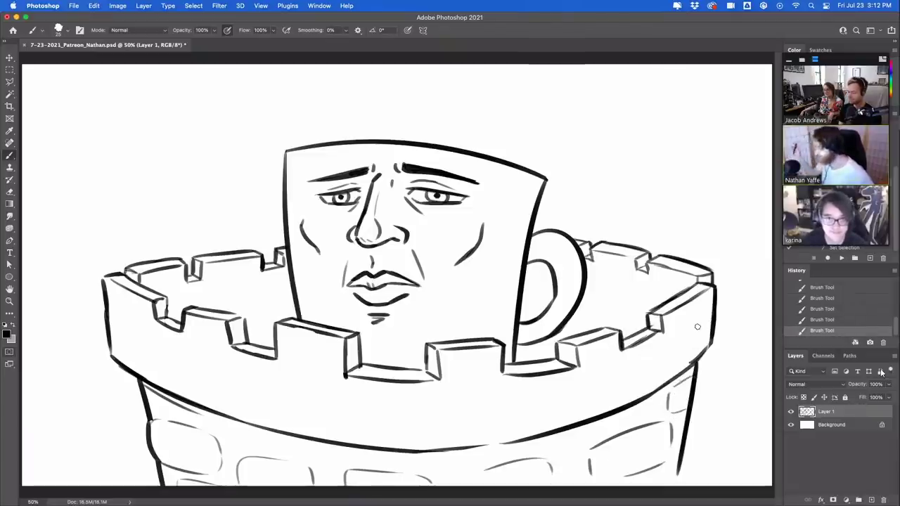
Step: Draw the outer edge of a creature's lower jaw rising from behind the left battlements, retrying the stroke as needed
left_click_drag(146, 195, 204, 301)
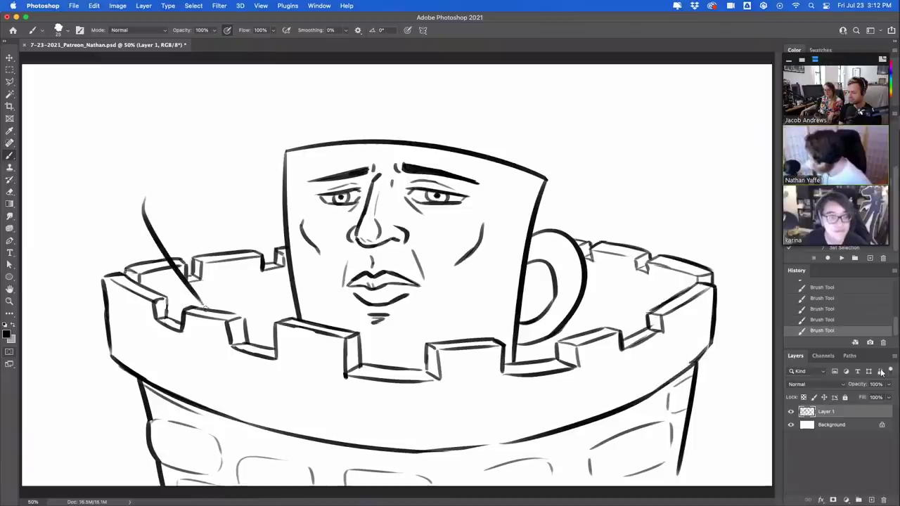
key("super+z")
left_click_drag(145, 196, 210, 297)
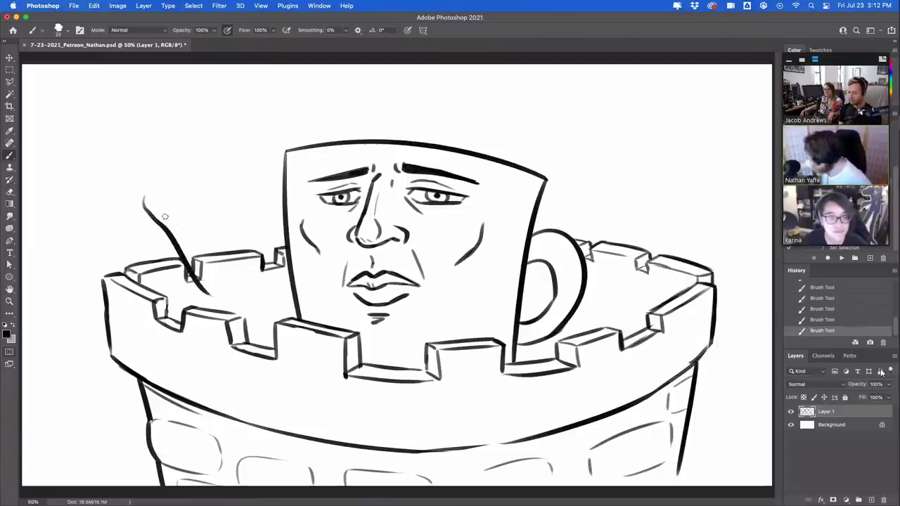
key("super+z")
left_click_drag(138, 170, 211, 309)
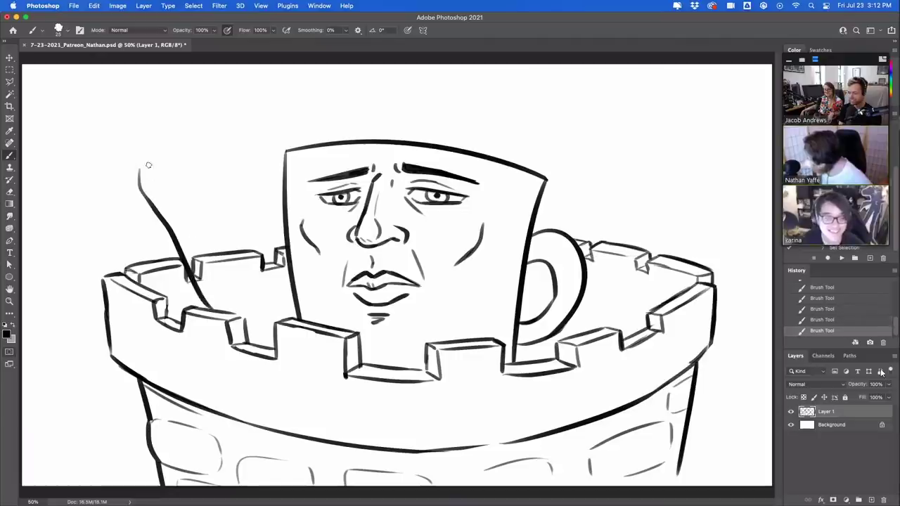
Step: Round off the lower jaw's tip and curve its upper edge down to the mug's left side
mouse_move(140, 182)
left_mouse_down()
mouse_move(163, 152)
mouse_move(204, 185)
left_mouse_up()
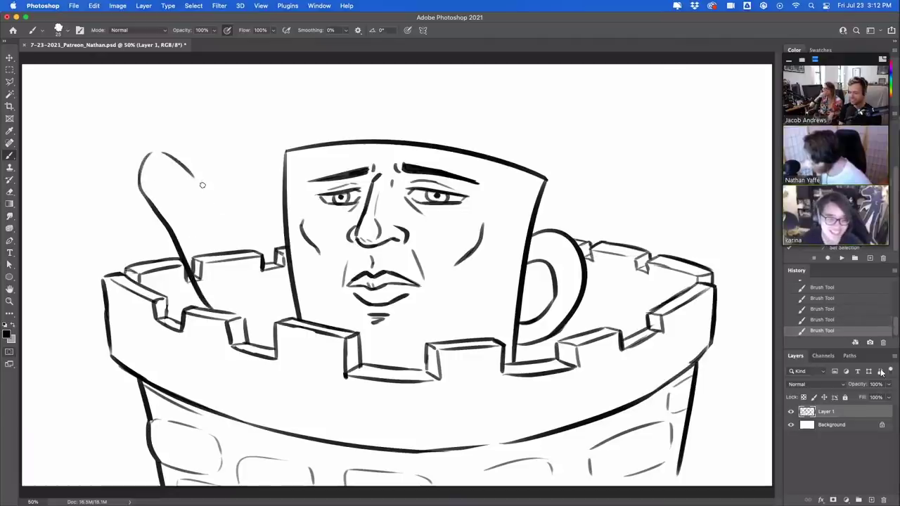
key("super+z")
mouse_move(157, 152)
left_mouse_down()
mouse_move(187, 164)
mouse_move(222, 215)
mouse_move(284, 264)
left_mouse_up()
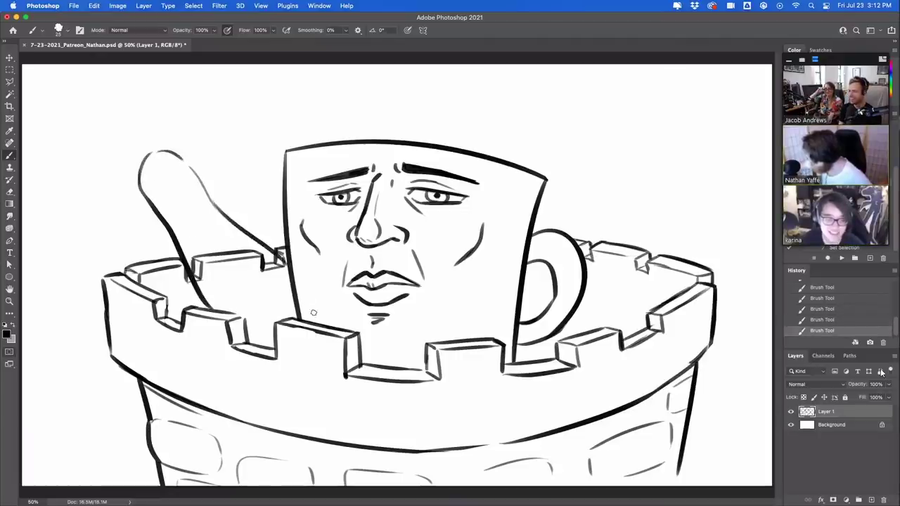
key("super+z")
left_click_drag(208, 199, 289, 261)
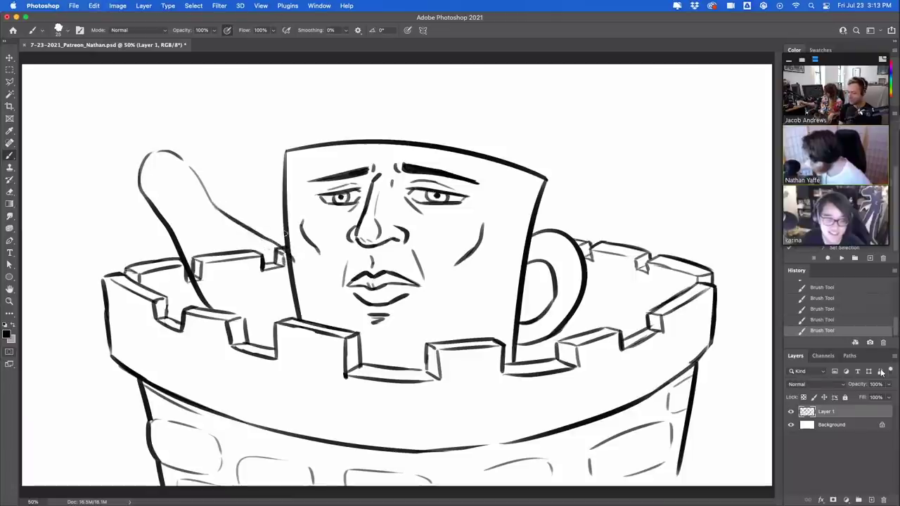
Step: Draw the creature's snout and upper jaw above the lower jaw, reaching back to the mug's rim
left_click_drag(154, 124, 227, 110)
key("super+z")
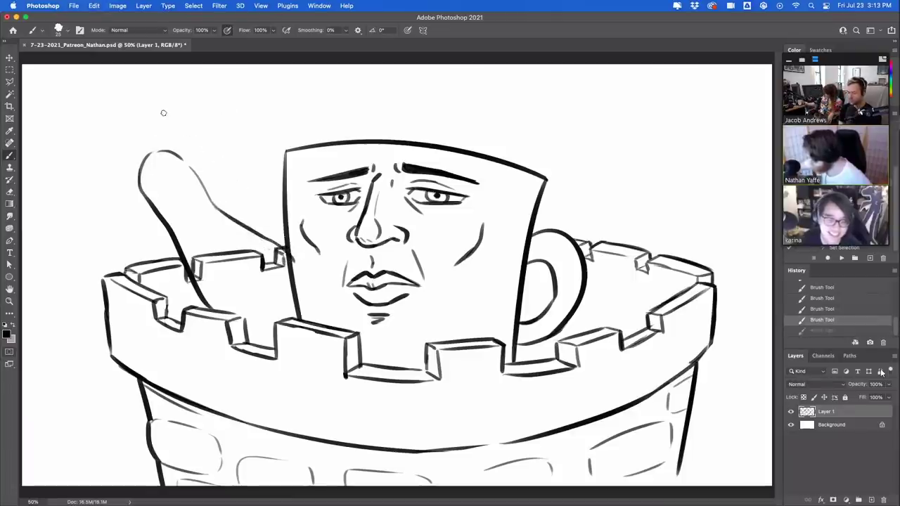
mouse_move(161, 117)
left_mouse_down()
mouse_move(262, 127)
mouse_move(248, 114)
mouse_move(295, 145)
mouse_move(218, 152)
left_mouse_up()
left_click_drag(156, 124, 159, 142)
left_click_drag(218, 153, 231, 169)
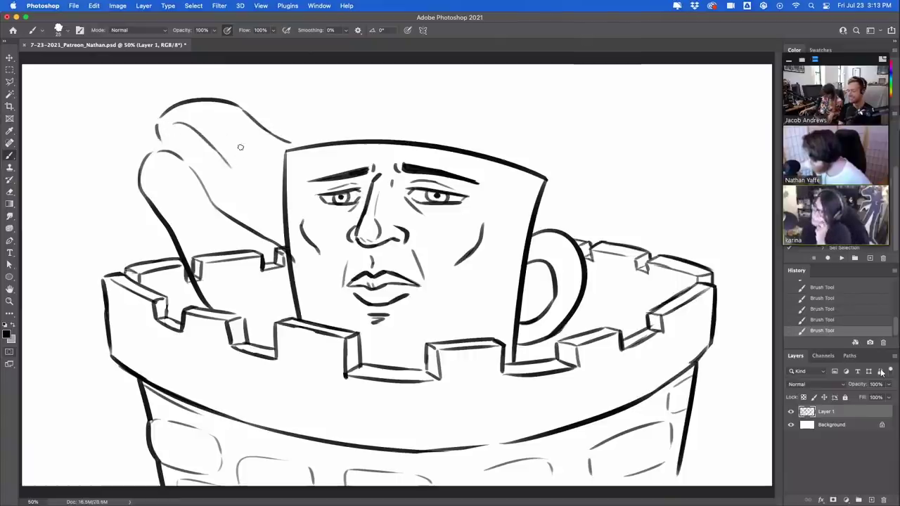
Step: Add the nostril and eye socket to the creature's head and draw teeth along the front of both jaws
left_click_drag(222, 117, 211, 121)
mouse_move(233, 159)
left_mouse_down()
mouse_move(244, 132)
mouse_move(268, 149)
left_mouse_up()
mouse_move(246, 163)
left_mouse_down()
mouse_move(254, 172)
mouse_move(279, 164)
left_mouse_up()
mouse_move(172, 124)
left_mouse_down()
mouse_move(194, 132)
mouse_move(169, 139)
mouse_move(209, 147)
mouse_move(191, 168)
mouse_move(167, 151)
mouse_move(148, 154)
left_mouse_up()
left_click_drag(204, 177, 207, 190)
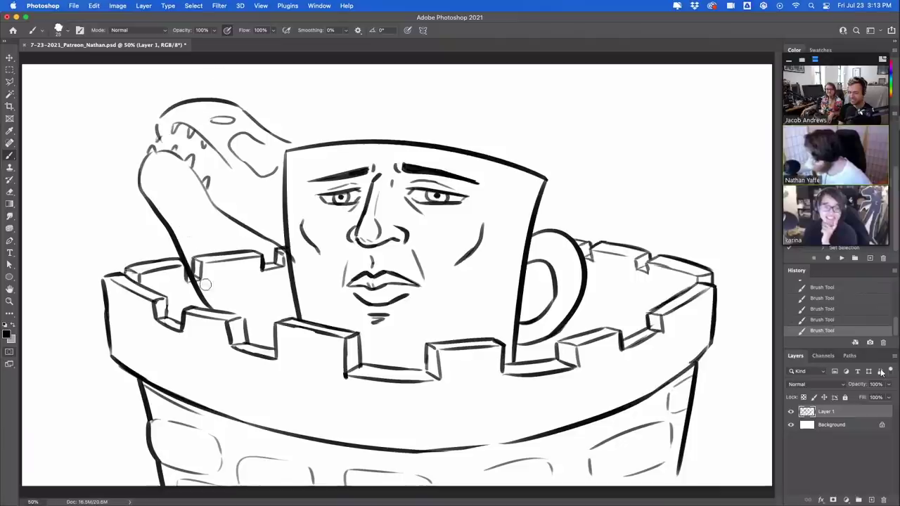
Step: Erase the battlement and jaw lines overlapping behind the head, and darken the upper jaw and brow lines to the mug
mouse_move(207, 285)
left_mouse_down()
mouse_move(181, 243)
mouse_move(181, 257)
mouse_move(209, 297)
mouse_move(232, 301)
left_mouse_up()
mouse_move(211, 260)
left_mouse_down()
mouse_move(245, 267)
mouse_move(285, 254)
left_mouse_up()
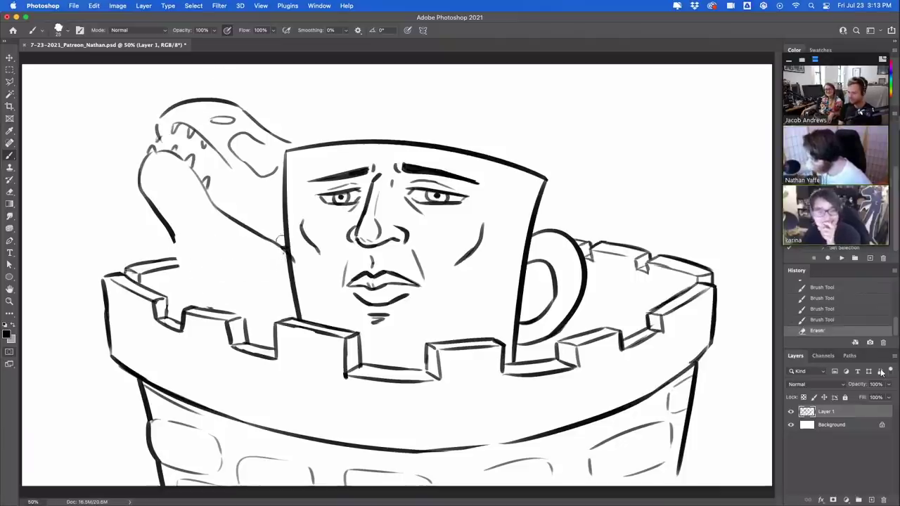
mouse_move(205, 140)
left_mouse_down()
mouse_move(236, 185)
mouse_move(265, 200)
left_mouse_up()
left_click_drag(254, 197, 276, 208)
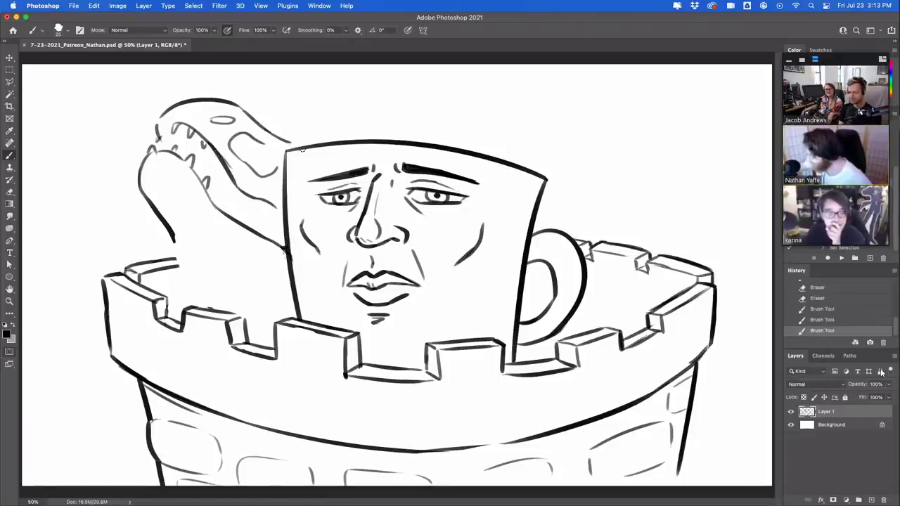
mouse_move(288, 141)
left_mouse_down()
mouse_move(301, 147)
mouse_move(273, 148)
left_mouse_up()
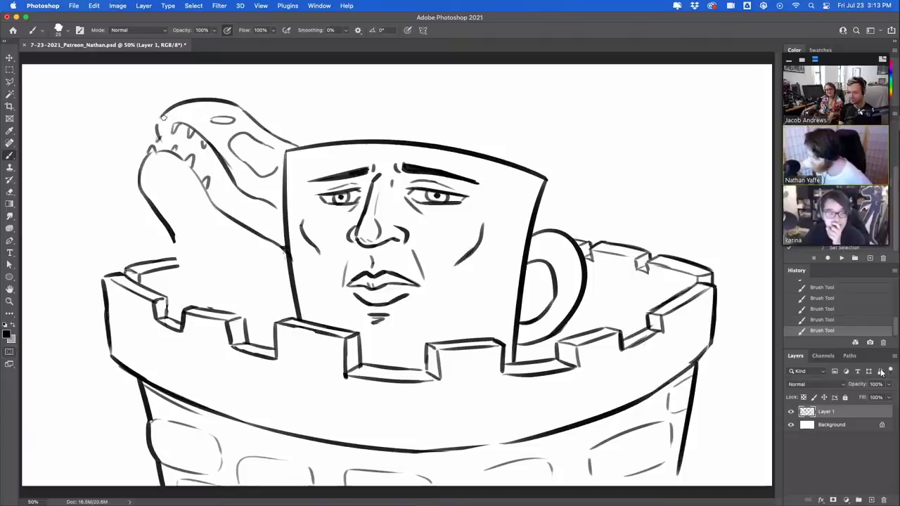
Step: Darken the snout's gum line and extend the creature's lower jaw and neck lines down to the front battlements
left_click_drag(160, 127, 178, 121)
left_click_drag(169, 229, 203, 306)
left_click_drag(203, 226, 295, 311)
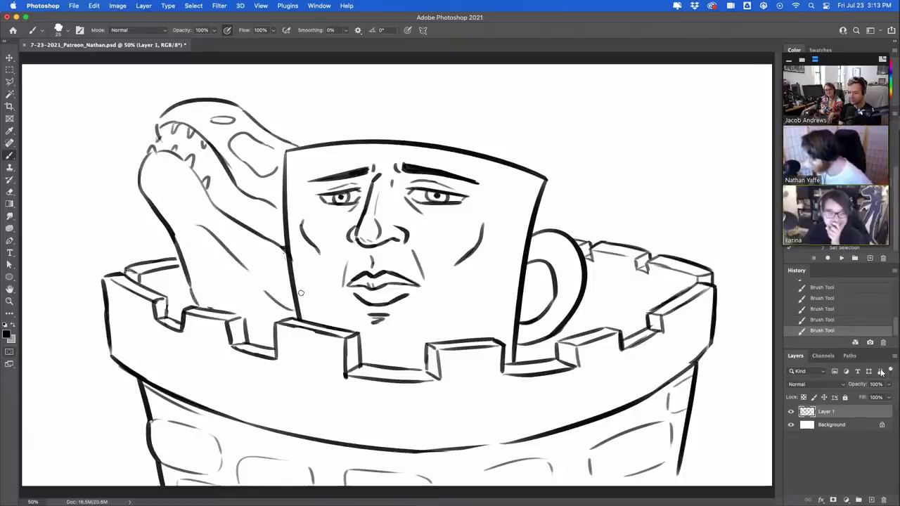
Step: Finish the upper jaw's line at the mug and add more teeth towards the back of both jaws
left_click_drag(272, 203, 282, 209)
mouse_move(229, 174)
left_mouse_down()
mouse_move(245, 197)
mouse_move(224, 209)
left_mouse_up()
left_click_drag(194, 167, 201, 180)
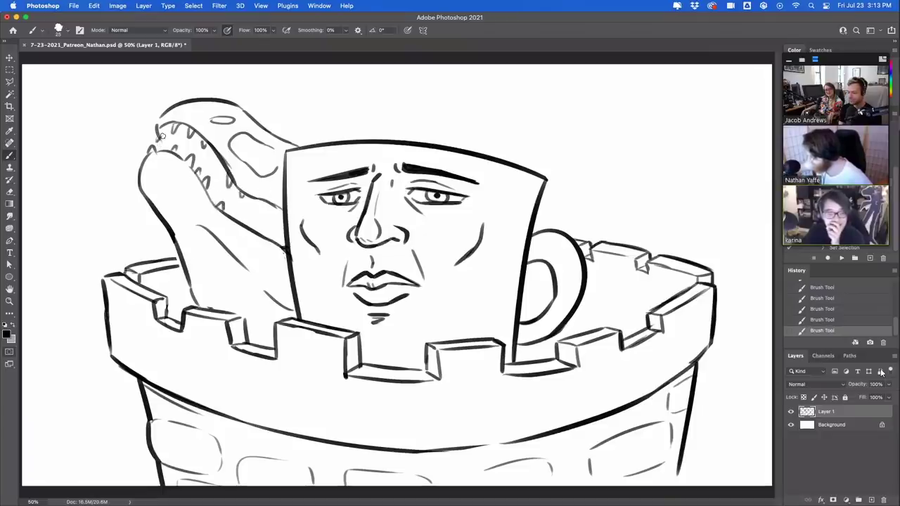
Step: Strengthen the creature's neck line, hatch shading into its eye socket and nostril, and add a fold line down the neck
left_click_drag(180, 251, 196, 303)
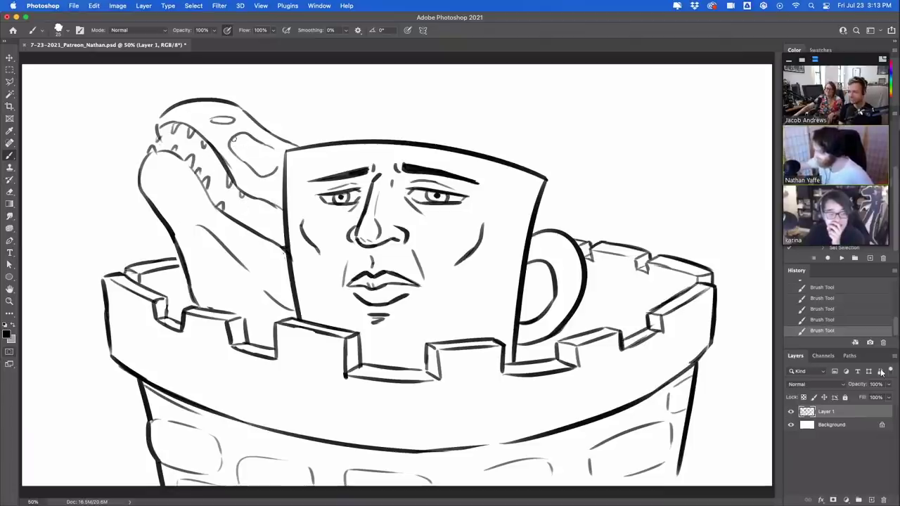
left_click_drag(234, 139, 236, 153)
left_click_drag(239, 136, 245, 161)
left_click_drag(215, 117, 216, 123)
left_click_drag(220, 116, 221, 123)
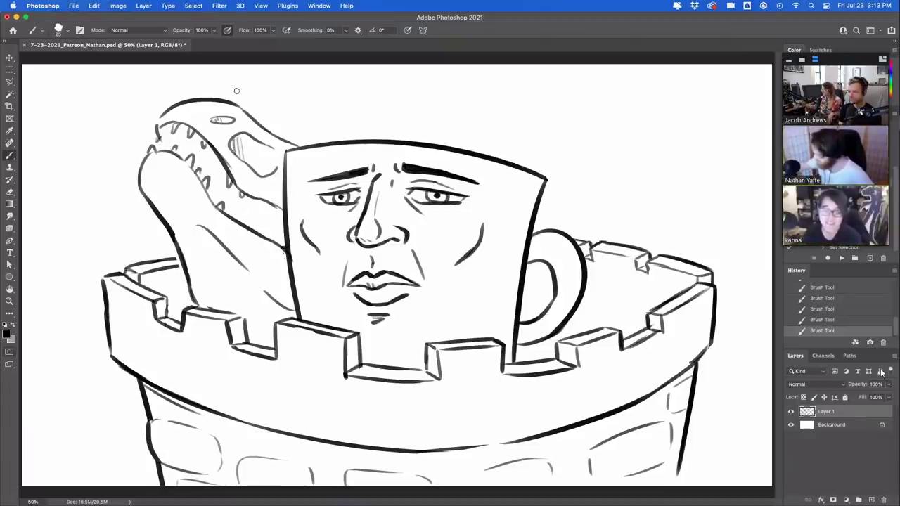
left_click_drag(197, 255, 215, 305)
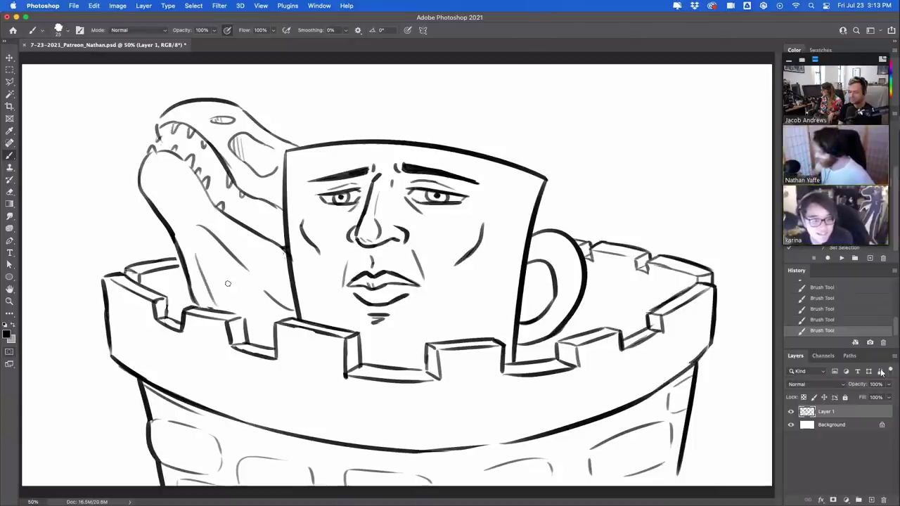
Step: Erase parts of the tower wall's right edge and redraw them as rounded stones bulging past the outline
left_click_drag(674, 484, 680, 469)
key("super+z")
key("super+z")
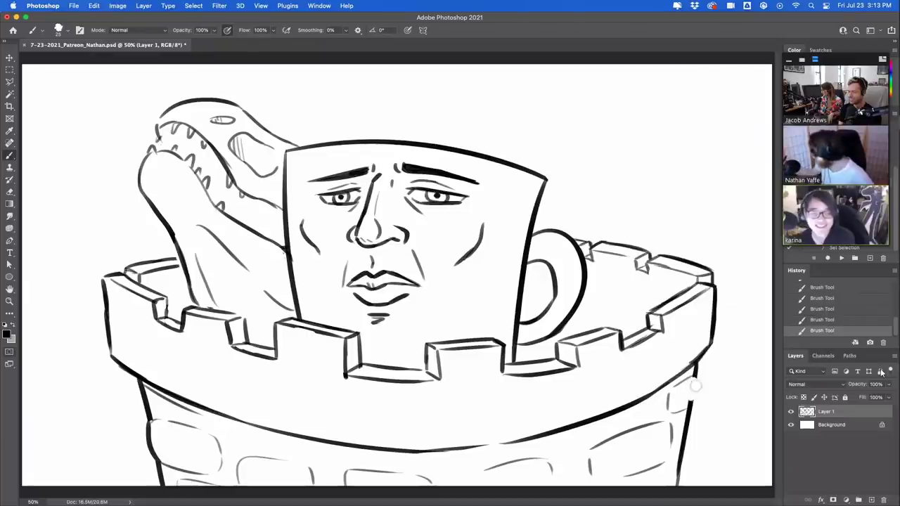
key("e")
left_click_drag(694, 385, 689, 416)
left_click_drag(681, 468, 677, 485)
left_click_drag(679, 473, 679, 486)
key("e")
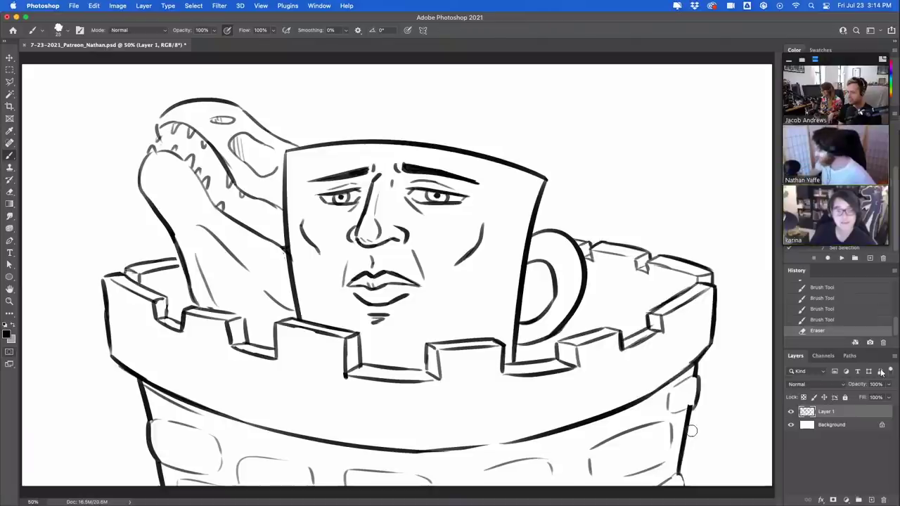
Step: Hide the finished mug and castle drawing's layer and add a new empty layer
left_click(790, 411)
left_click(871, 499)
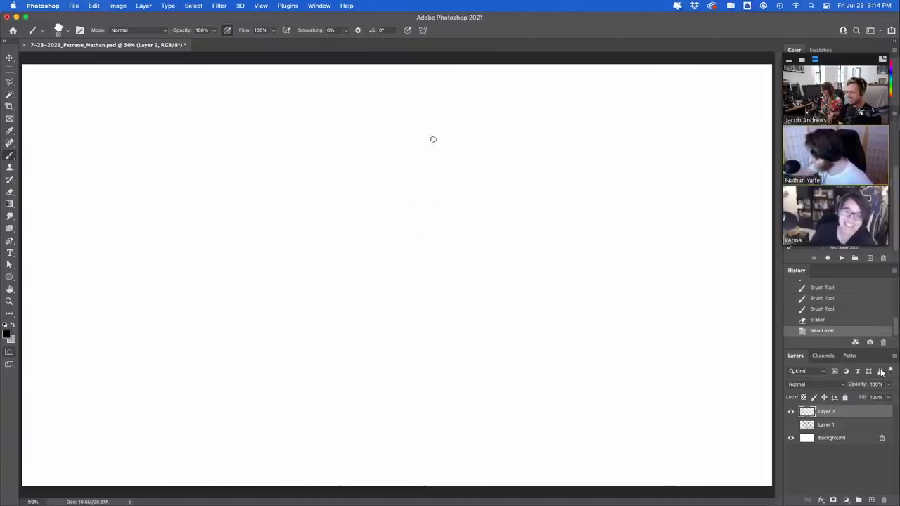
left_click_drag(439, 226, 436, 213)
left_click_drag(437, 209, 493, 201)
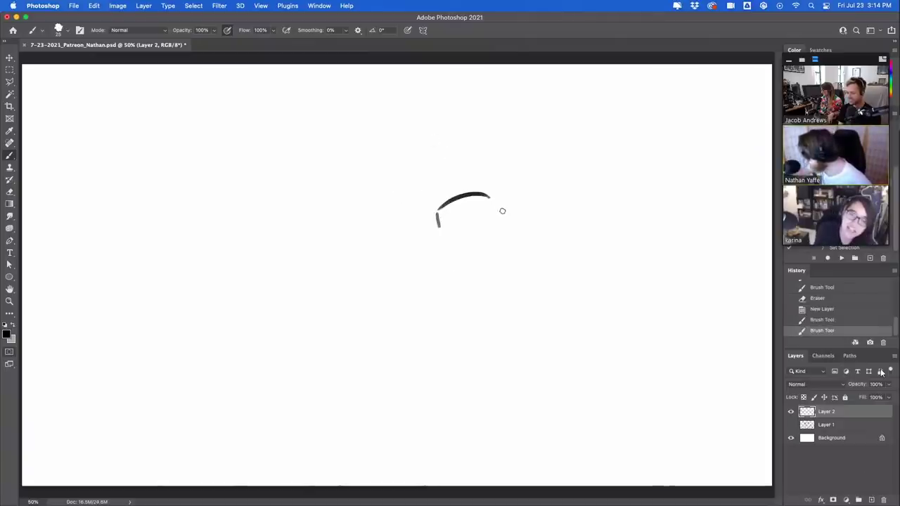
key("super+z")
key("super+z")
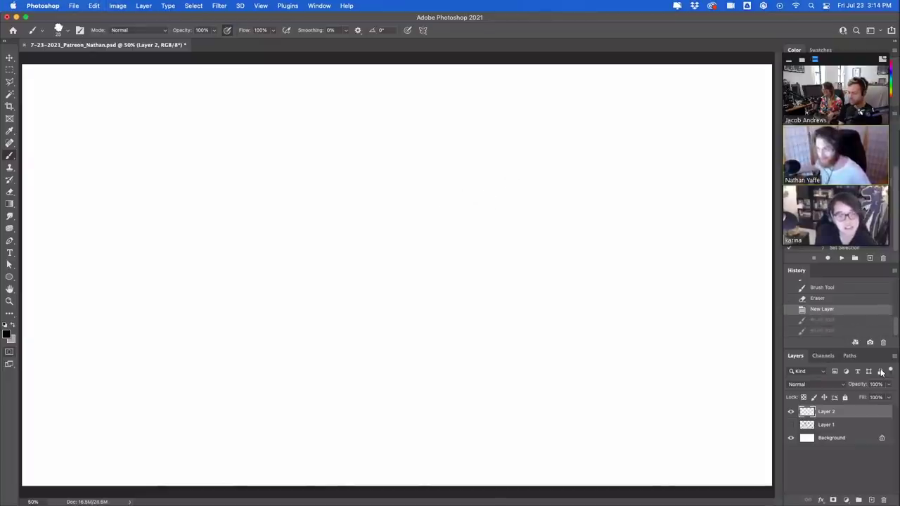
key("super+Tab")
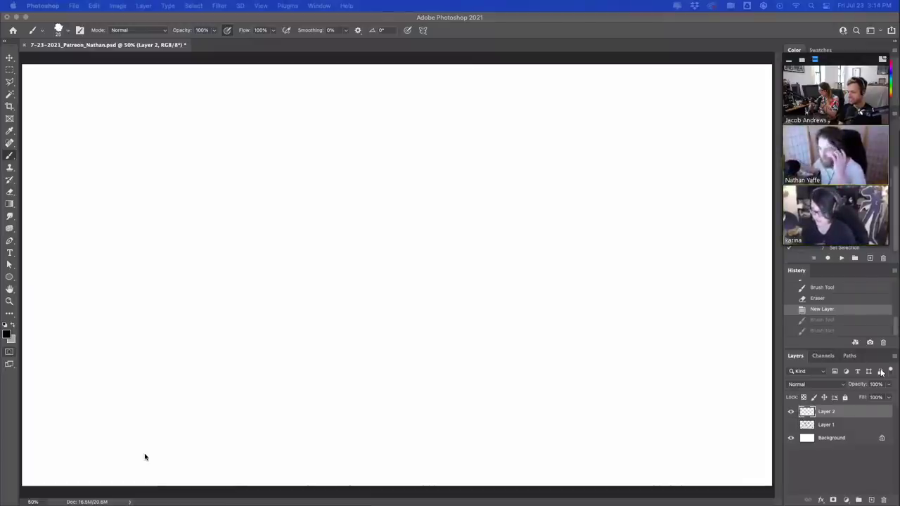
left_click(478, 201)
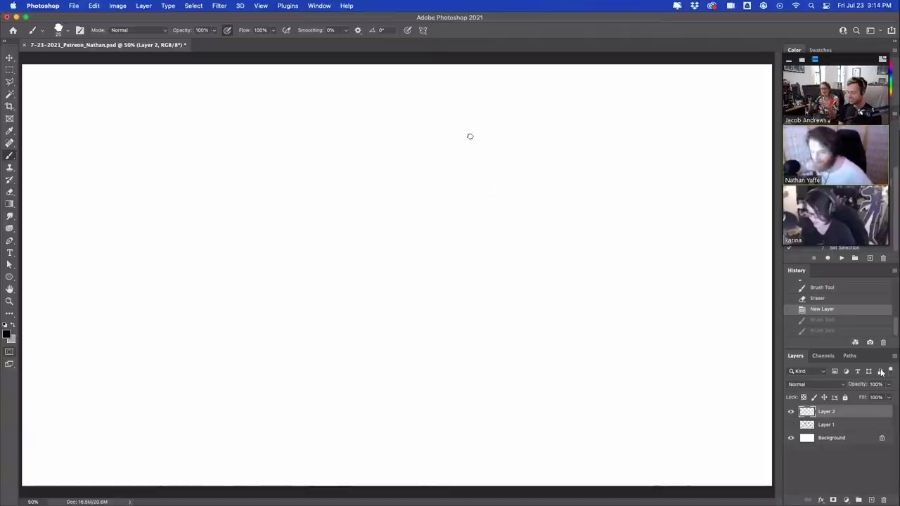
Step: Draw a round head outline slightly above and right of the canvas centre, erasing its side line where the ear goes
mouse_move(467, 220)
left_mouse_down()
mouse_move(474, 189)
mouse_move(550, 208)
mouse_move(537, 199)
mouse_move(541, 220)
left_mouse_up()
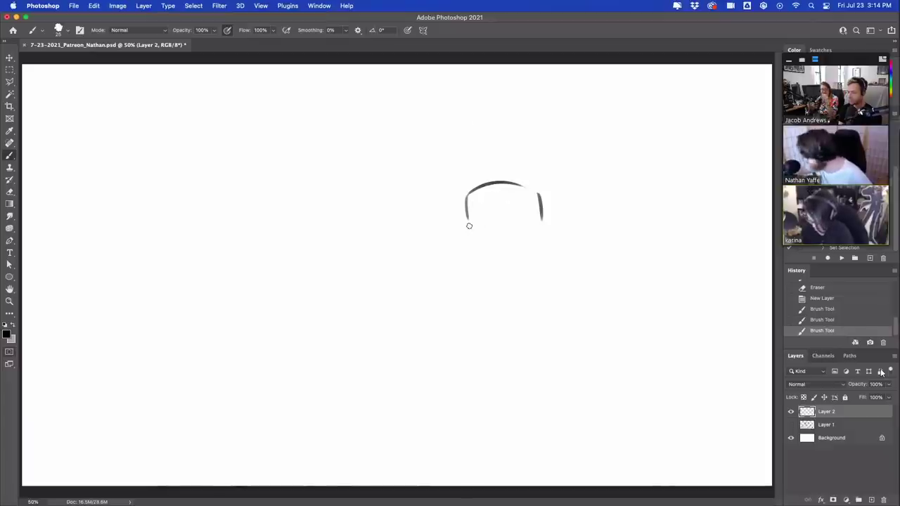
mouse_move(470, 226)
left_mouse_down()
mouse_move(469, 213)
mouse_move(499, 268)
left_mouse_up()
key("super+z")
mouse_move(469, 231)
left_mouse_down()
mouse_move(535, 250)
mouse_move(551, 239)
mouse_move(529, 244)
mouse_move(542, 210)
left_mouse_up()
key("e")
left_click_drag(543, 246, 526, 253)
left_click_drag(539, 195, 543, 217)
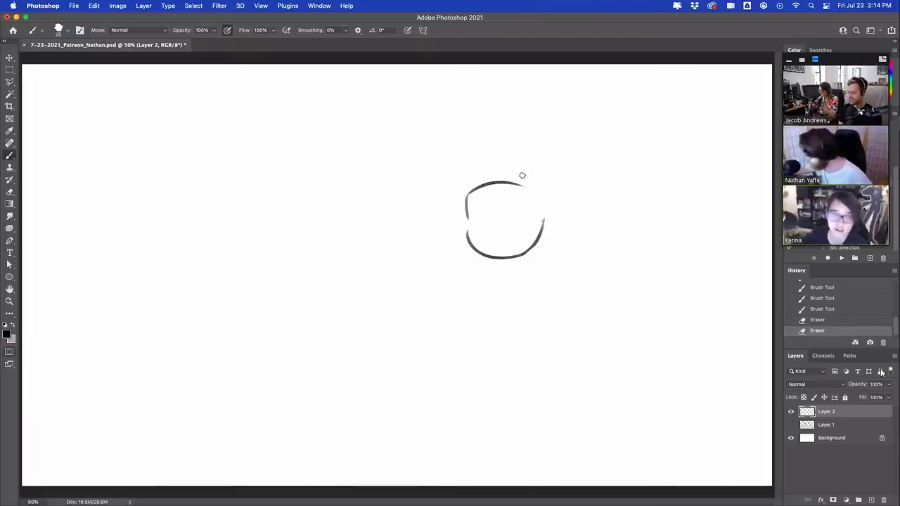
Step: Draw the swept hair top, thick angry eyebrows, small eyes, a flat mouth, the right ear and a sideburn
mouse_move(527, 169)
left_mouse_down()
mouse_move(474, 165)
mouse_move(477, 171)
left_mouse_up()
mouse_move(447, 184)
left_mouse_down()
mouse_move(489, 216)
mouse_move(533, 199)
left_mouse_up()
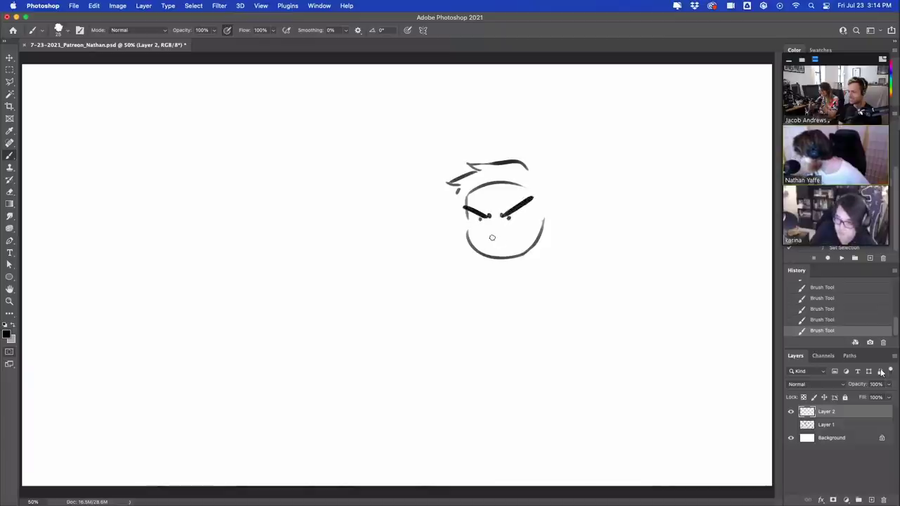
left_click_drag(489, 238, 546, 232)
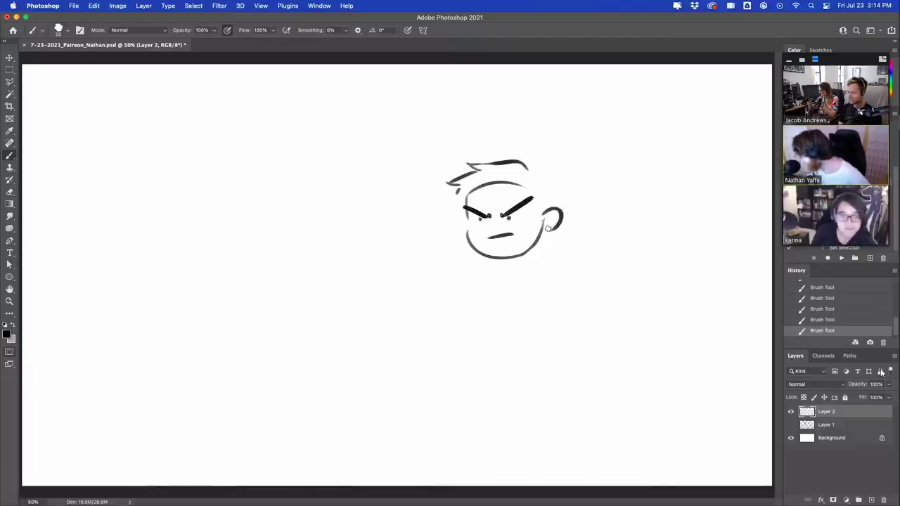
left_click_drag(538, 199, 534, 216)
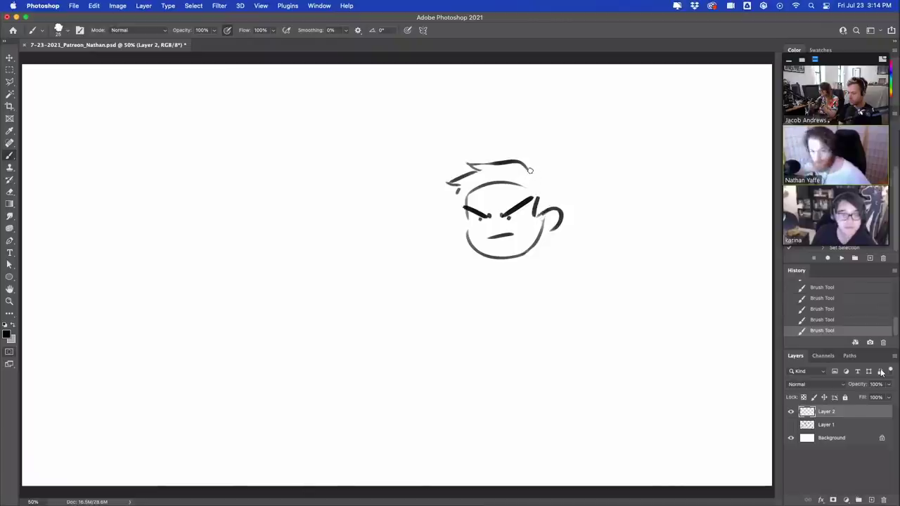
Step: Rework the sideburn and add the pointed fringe and the hair contours on both sides of the head
key("super+z")
key("super+z")
mouse_move(494, 187)
left_mouse_down()
mouse_move(525, 189)
mouse_move(539, 210)
left_mouse_up()
mouse_move(529, 164)
left_mouse_down()
mouse_move(553, 185)
mouse_move(556, 205)
left_mouse_up()
left_click_drag(454, 193, 464, 224)
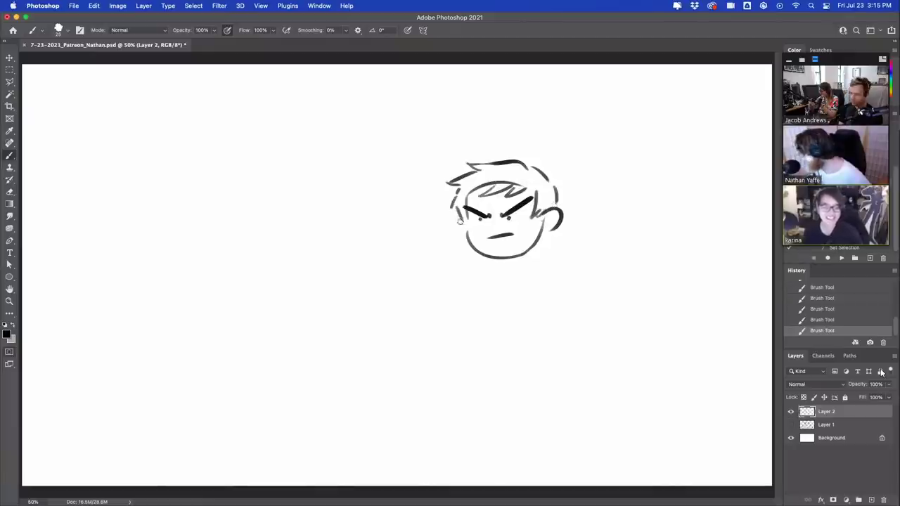
Step: Draw the small left ear and erase the head outline running through the hair above the fringe
key("super+z")
key("super+shift+z")
key("super+z")
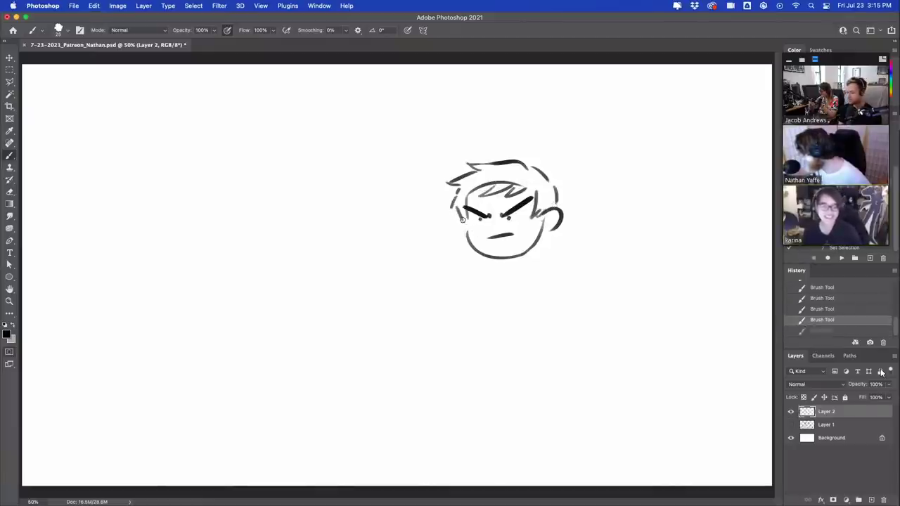
left_click_drag(462, 220, 467, 236)
key("e")
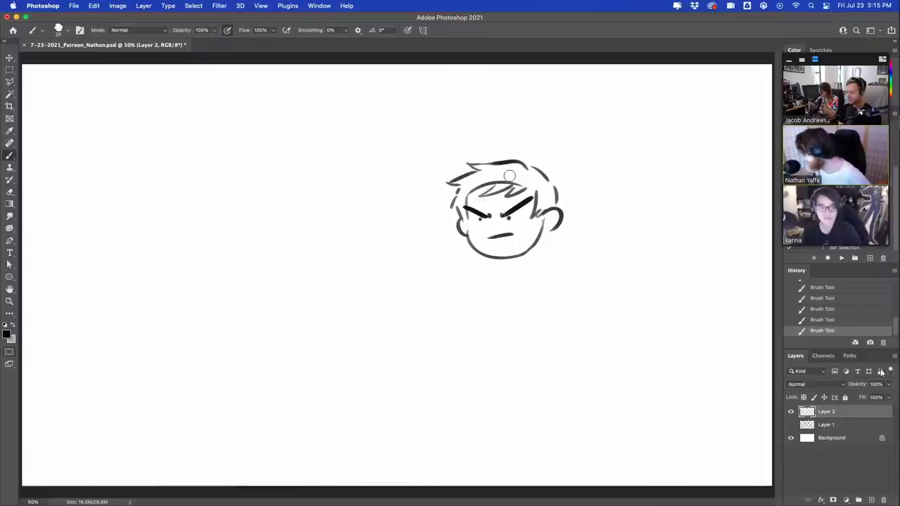
left_click_drag(505, 175, 550, 198)
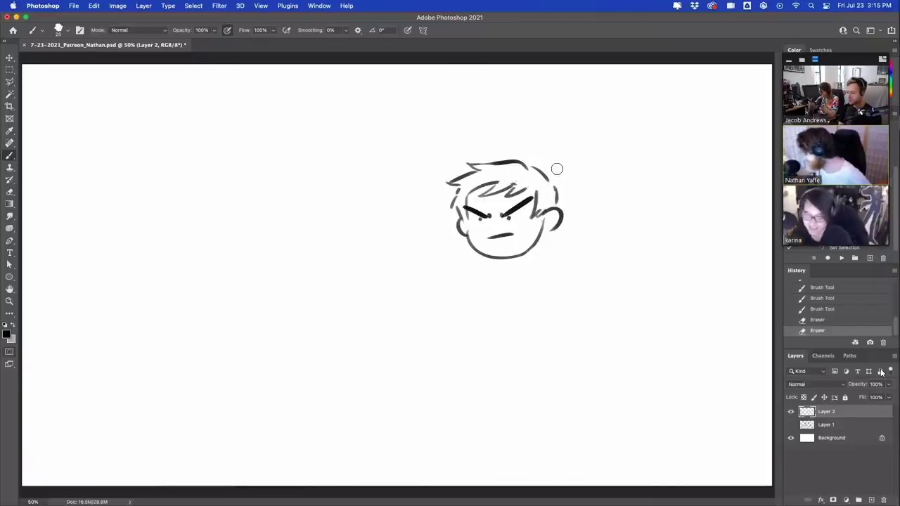
key("b")
mouse_move(494, 219)
left_mouse_down()
mouse_move(493, 231)
mouse_move(499, 222)
left_mouse_up()
key("super+z")
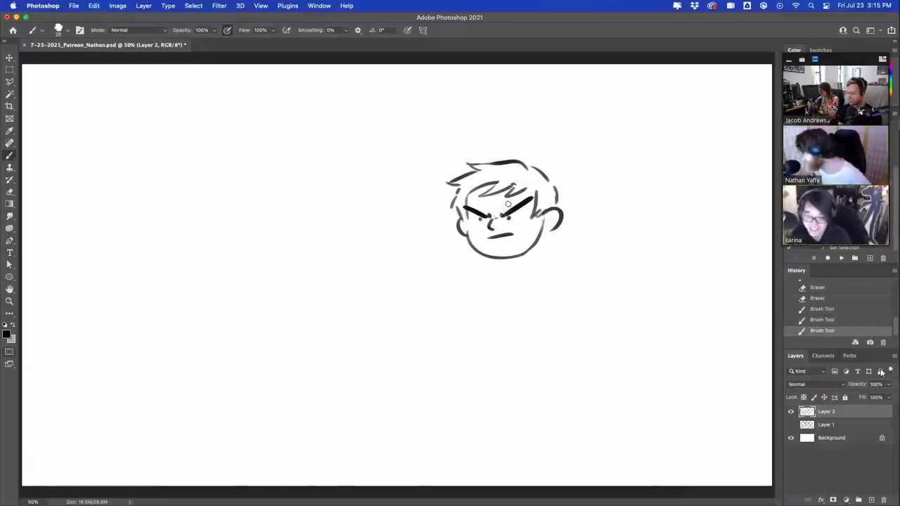
key("super+z")
key("super+z")
key("super+z")
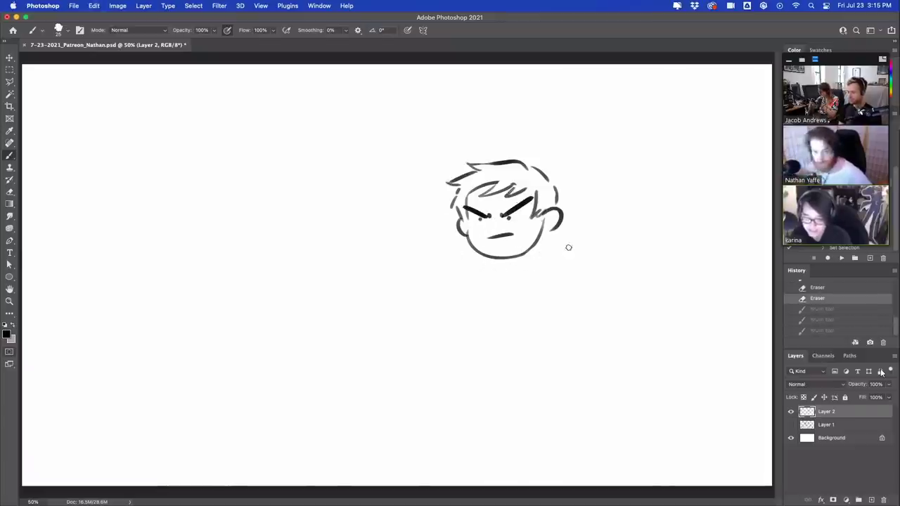
Step: Sketch the figure's shoulder line and the two side lines of the torso below the head
left_click_drag(547, 239, 566, 251)
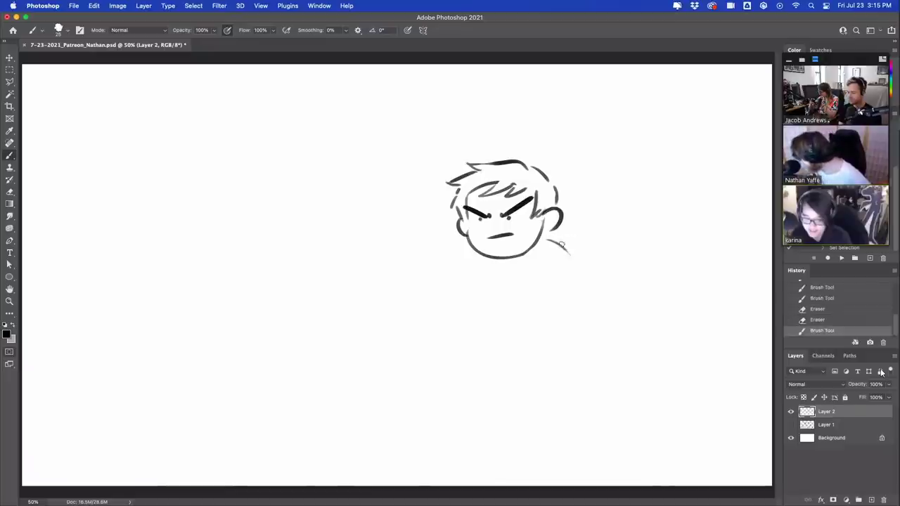
left_click_drag(481, 266, 488, 296)
left_click_drag(565, 273, 571, 319)
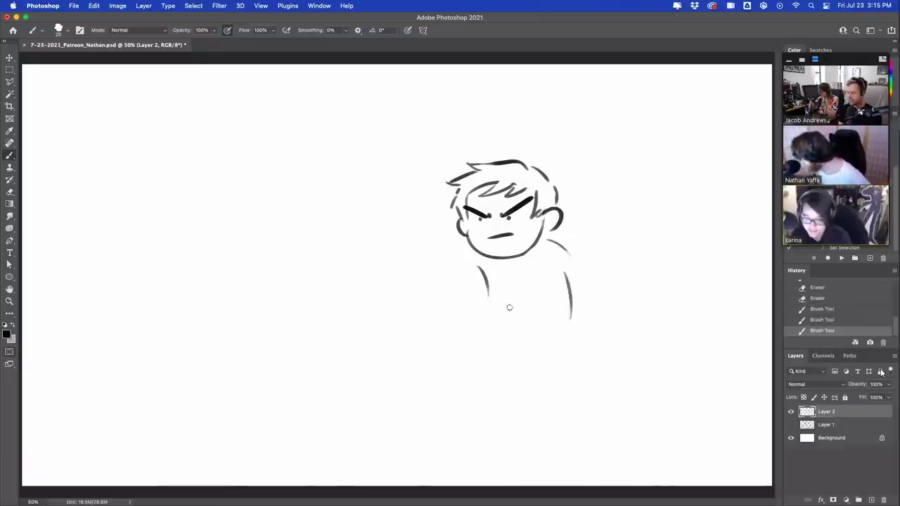
mouse_move(484, 305)
left_mouse_down()
mouse_move(433, 307)
mouse_move(422, 326)
mouse_move(449, 370)
left_mouse_up()
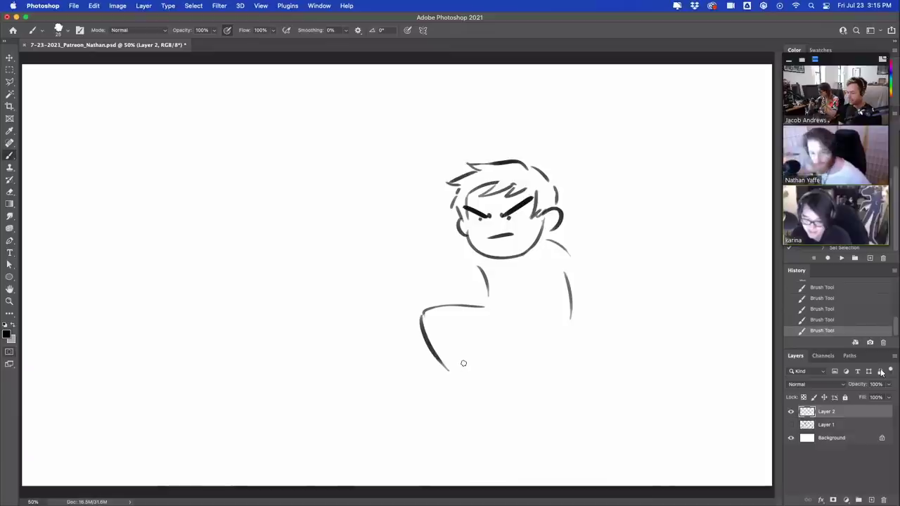
key("super+z")
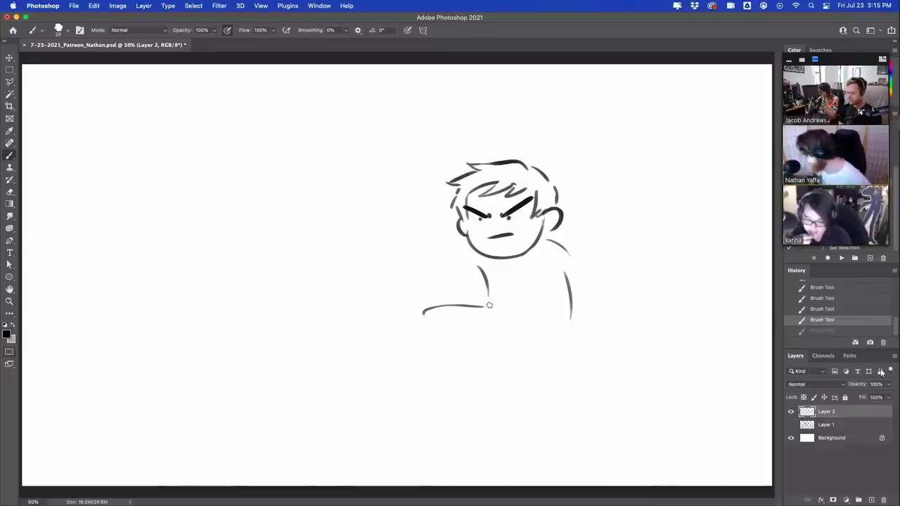
left_click_drag(424, 312, 498, 310)
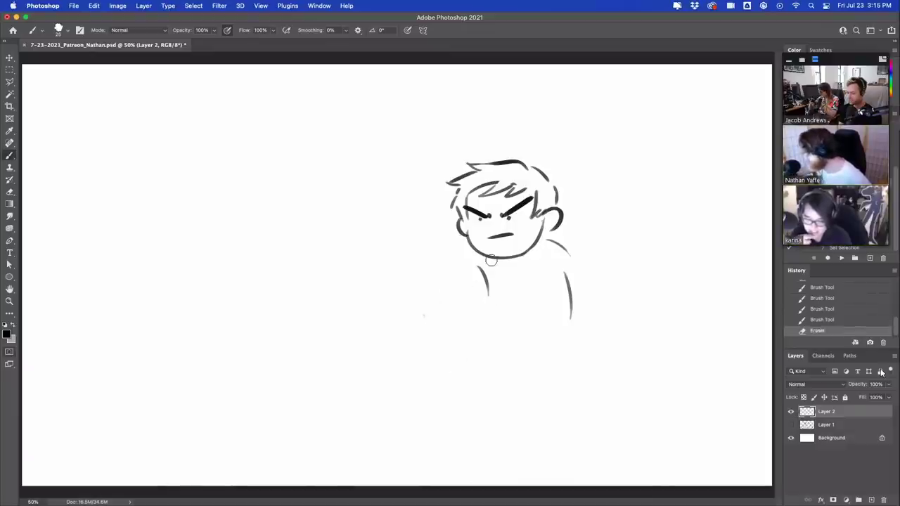
mouse_move(422, 315)
left_mouse_down()
mouse_move(495, 325)
mouse_move(489, 292)
left_mouse_up()
key("super+z")
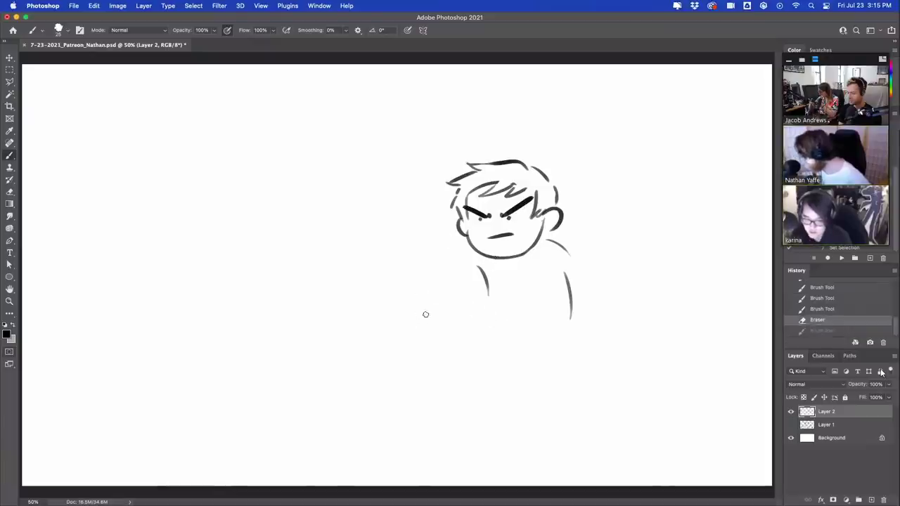
Step: Draw a raised bent leg with a pointed foot and thigh underside in front of the torso, undoing the last diagonal stroke
left_click_drag(424, 315, 488, 306)
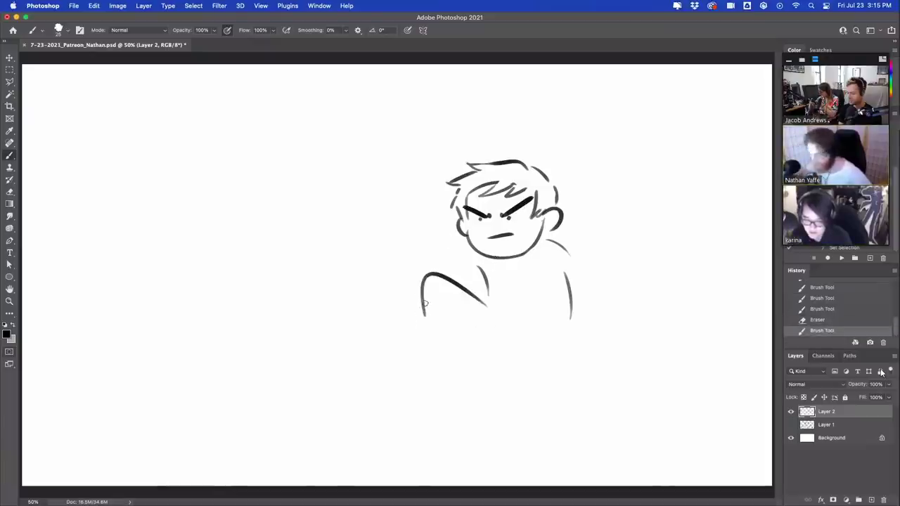
mouse_move(424, 303)
left_mouse_down()
mouse_move(445, 370)
mouse_move(456, 337)
mouse_move(450, 303)
mouse_move(562, 402)
left_mouse_up()
key("super+z")
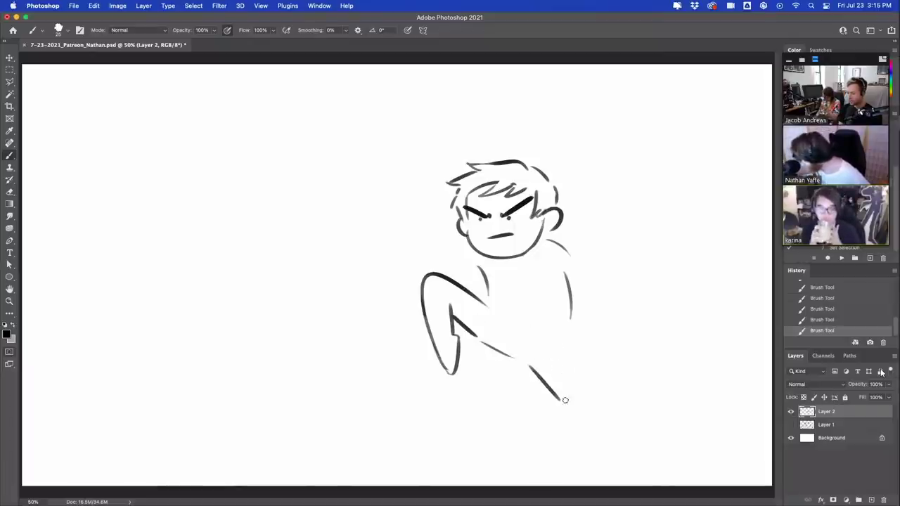
key("super+z")
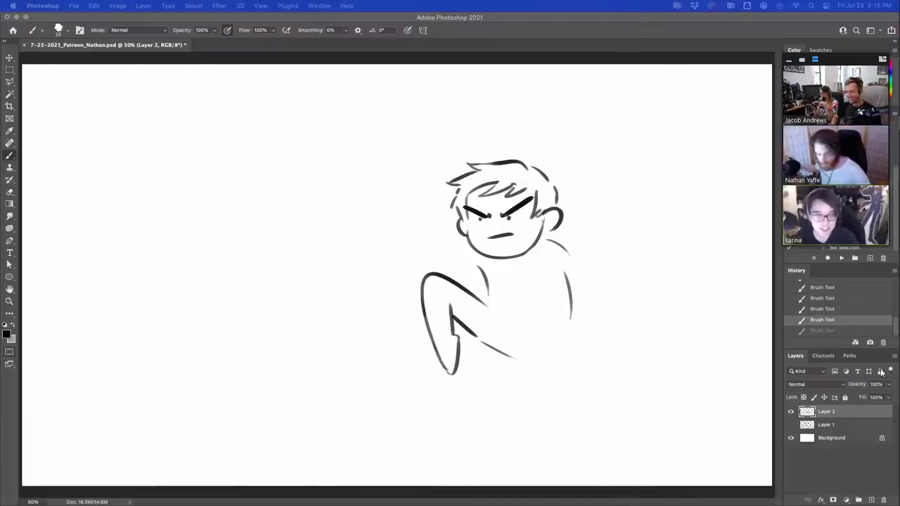
Step: Draw a knotted neck scarf with two hanging ends under the chin and add the jacket's collar and opening lines
left_click(491, 259)
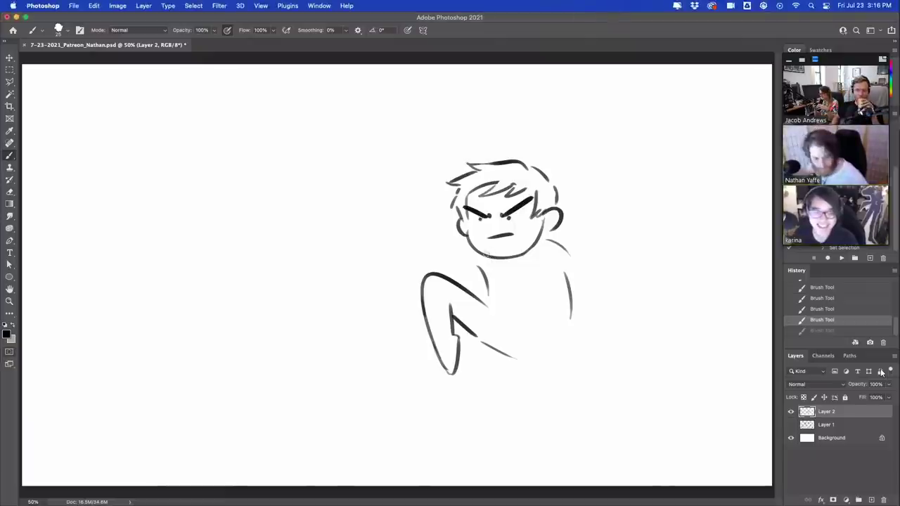
mouse_move(491, 259)
left_mouse_down()
mouse_move(515, 266)
mouse_move(511, 300)
mouse_move(513, 269)
mouse_move(527, 302)
left_mouse_up()
left_click_drag(528, 303, 525, 277)
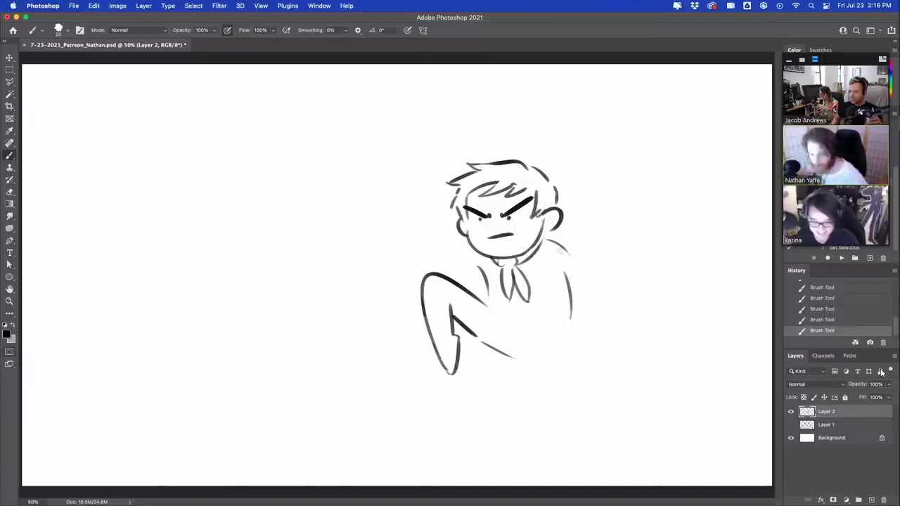
mouse_move(547, 240)
left_mouse_down()
mouse_move(537, 260)
mouse_move(543, 306)
left_mouse_up()
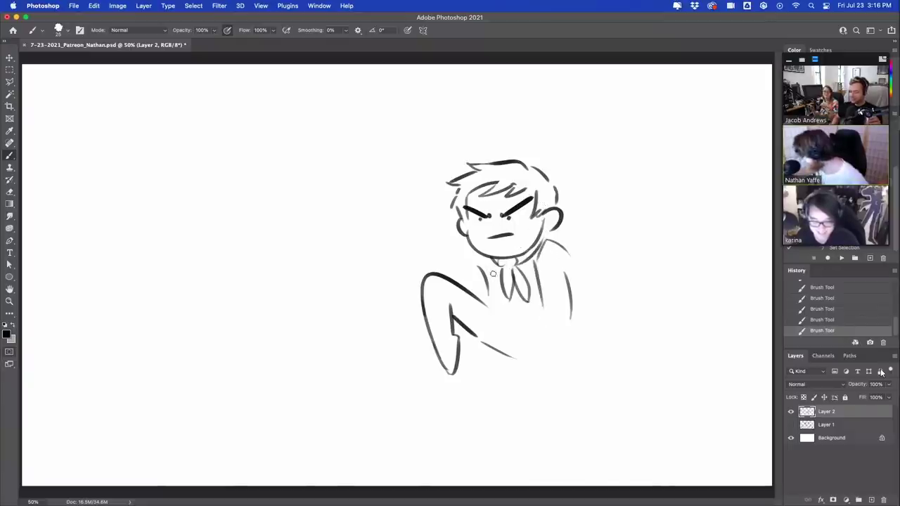
left_click_drag(492, 266, 495, 296)
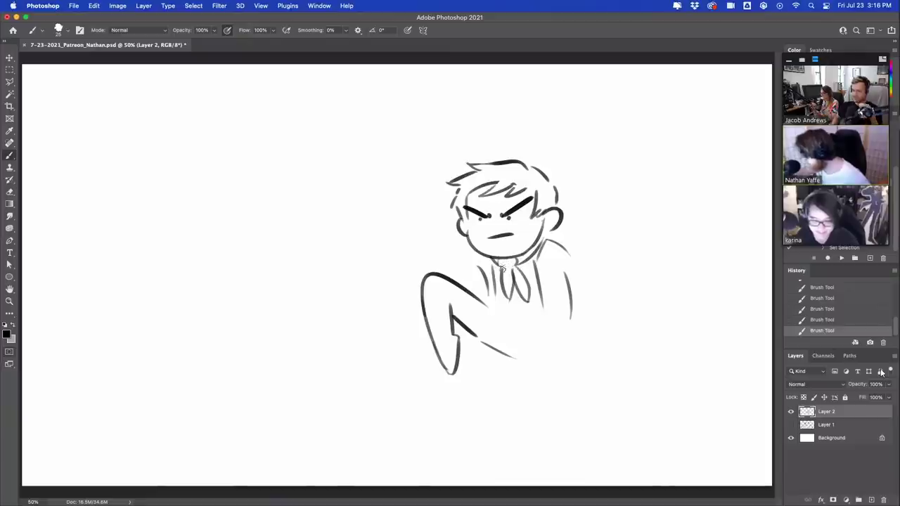
key("super+z")
left_click_drag(497, 264, 501, 300)
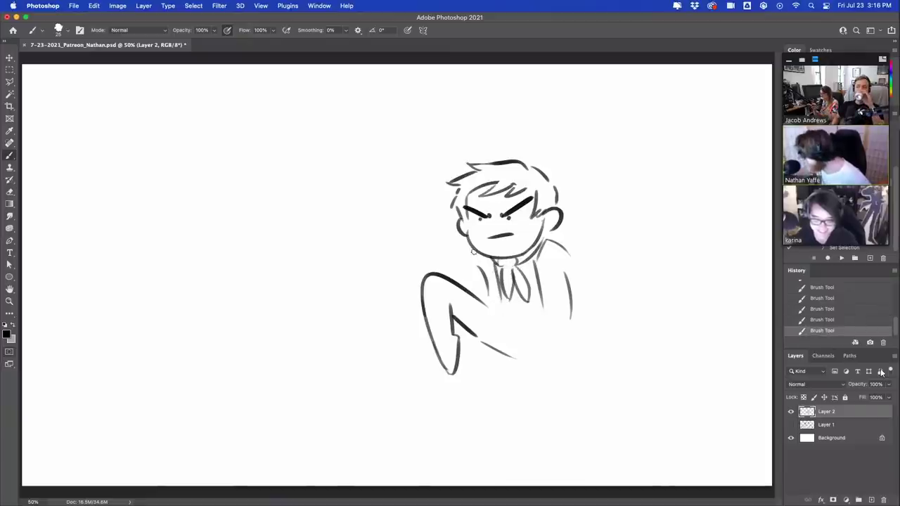
Step: Sketch the short shoulder line beside the chin, undoing the trial raised forearm and the hand next to the hair
mouse_move(440, 254)
left_mouse_down()
mouse_move(466, 243)
mouse_move(452, 245)
mouse_move(441, 232)
left_mouse_up()
key("super+z")
key("super+z")
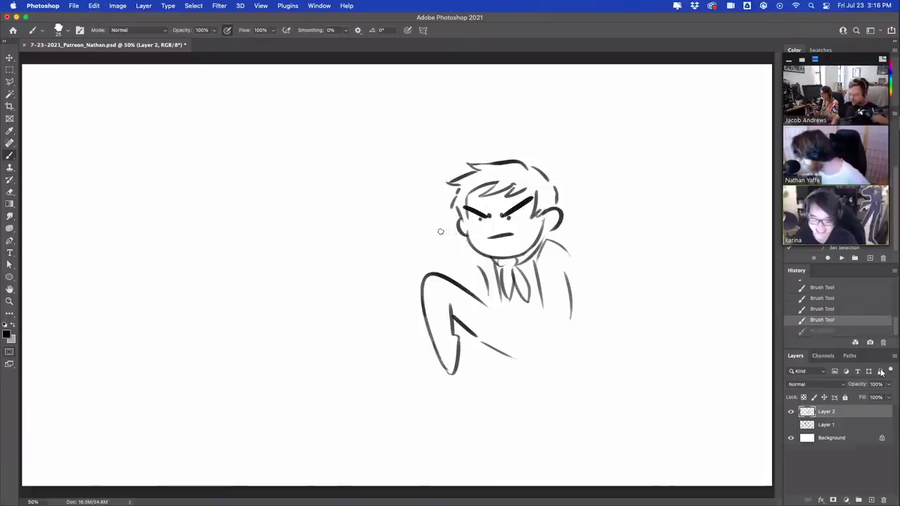
mouse_move(421, 184)
left_mouse_down()
mouse_move(413, 230)
mouse_move(437, 228)
mouse_move(424, 185)
mouse_move(435, 161)
mouse_move(450, 164)
left_mouse_up()
left_click_drag(452, 165, 459, 184)
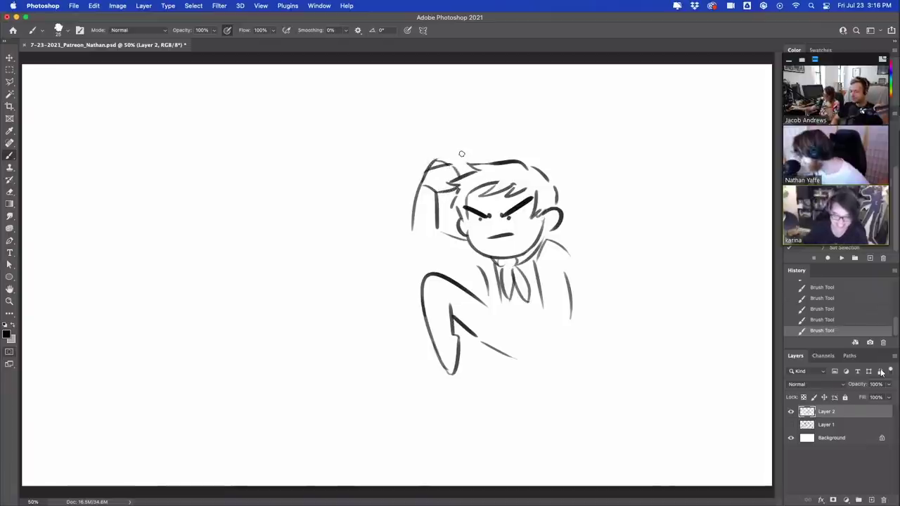
key("ctrl+z")
key("ctrl+z")
key("ctrl+z")
key("ctrl+z")
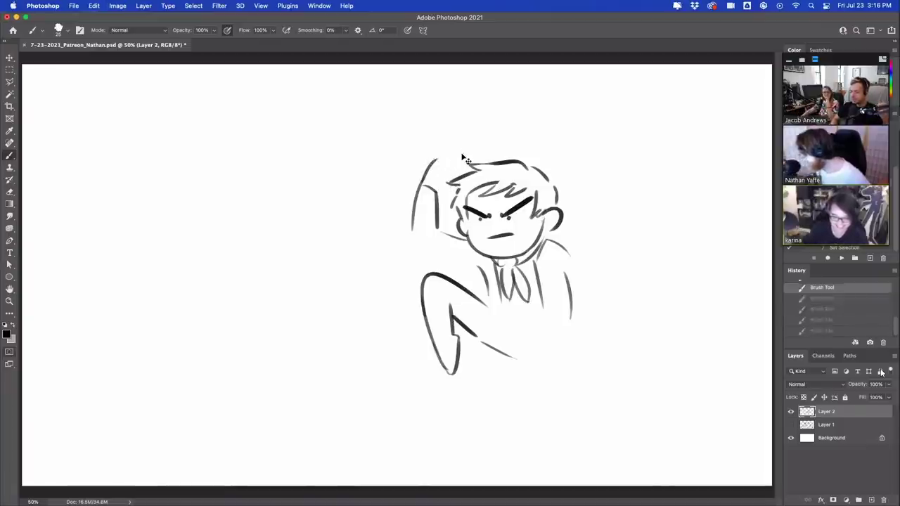
key("ctrl+z")
key("ctrl+z")
key("ctrl+z")
key("ctrl+z")
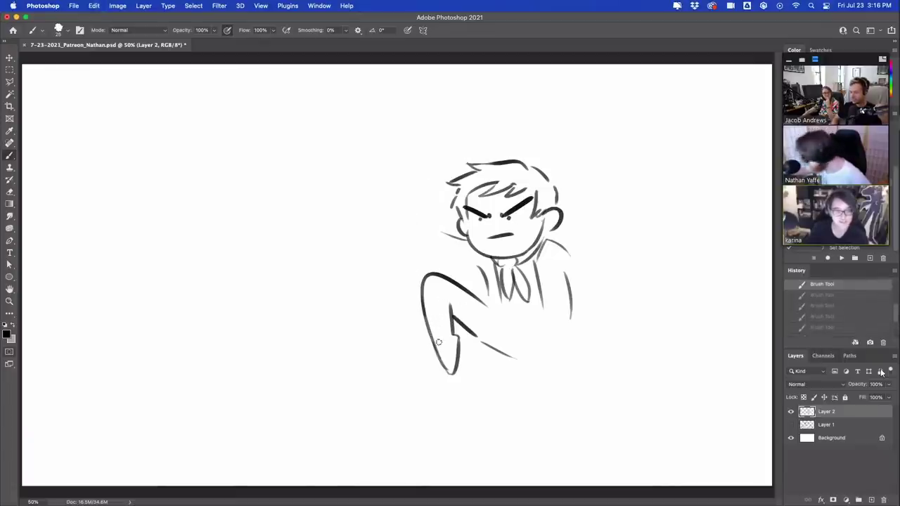
Step: Draw the ankle line on the raised leg, extend the thigh line to the torso, and close the jacket's lower hem and side
left_click_drag(436, 344, 455, 334)
left_click_drag(500, 312, 544, 321)
key("super+z")
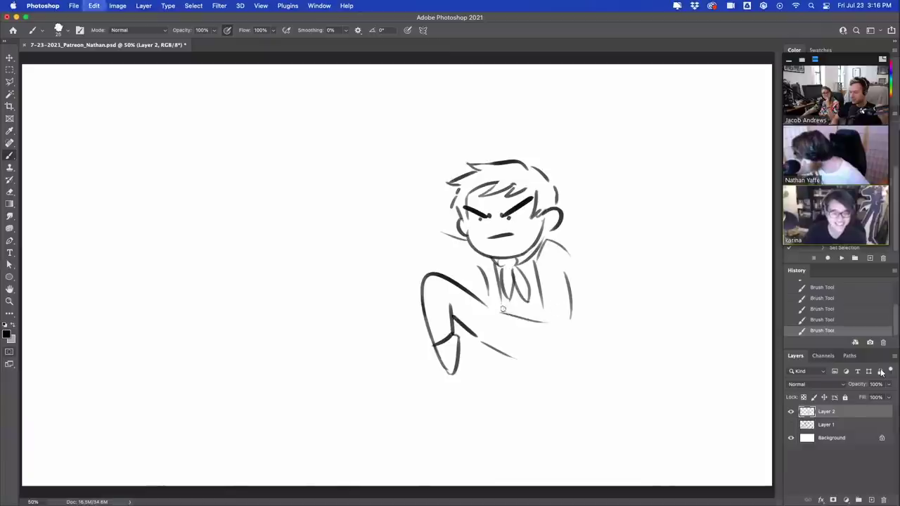
left_click_drag(488, 288, 482, 300)
mouse_move(481, 302)
left_mouse_down()
mouse_move(541, 301)
mouse_move(542, 323)
mouse_move(578, 324)
left_mouse_up()
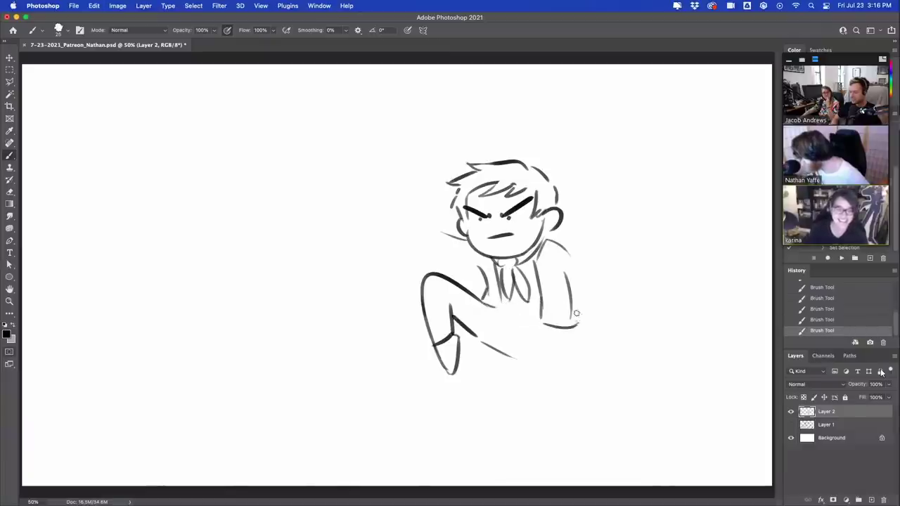
left_click_drag(567, 276, 577, 322)
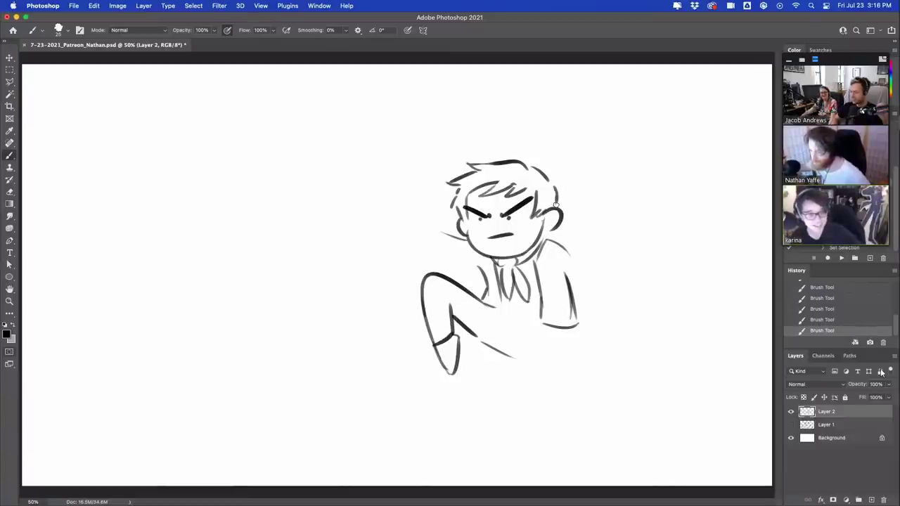
Step: Draw the jacket's collar flaps on both sides of the neck and the two upper-sleeve lines of the trailing arm
mouse_move(535, 263)
left_mouse_down()
mouse_move(547, 272)
mouse_move(555, 243)
left_mouse_up()
key("super+z")
left_click_drag(548, 233, 555, 242)
left_click_drag(483, 257, 498, 265)
mouse_move(562, 246)
left_mouse_down()
mouse_move(599, 263)
mouse_move(602, 280)
left_mouse_up()
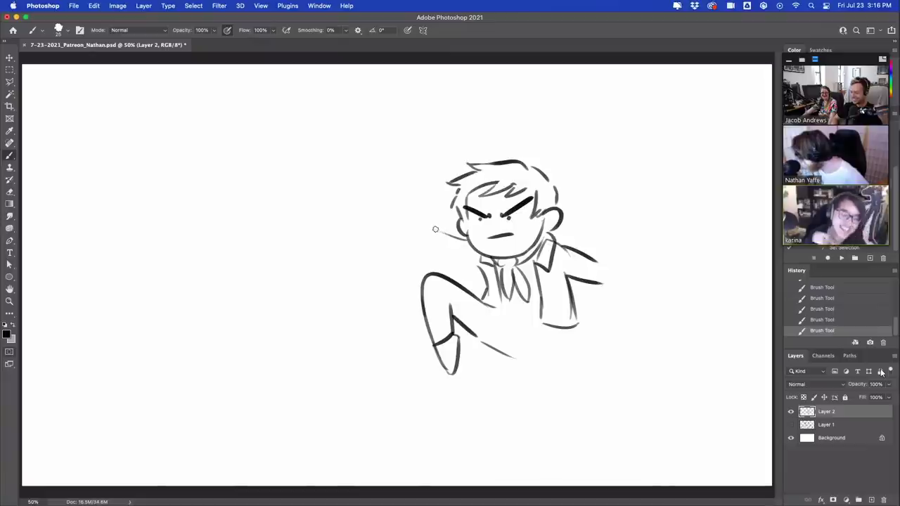
Step: Draw the front arm bent upward with a clenched fist and cuff, and erase stray lines inside the forearm
mouse_move(436, 231)
left_mouse_down()
mouse_move(420, 247)
mouse_move(475, 267)
left_mouse_up()
mouse_move(400, 209)
left_mouse_down()
mouse_move(422, 188)
mouse_move(408, 183)
mouse_move(412, 190)
mouse_move(414, 177)
mouse_move(403, 174)
mouse_move(389, 186)
mouse_move(402, 208)
mouse_move(411, 179)
left_mouse_up()
left_click_drag(409, 180, 415, 172)
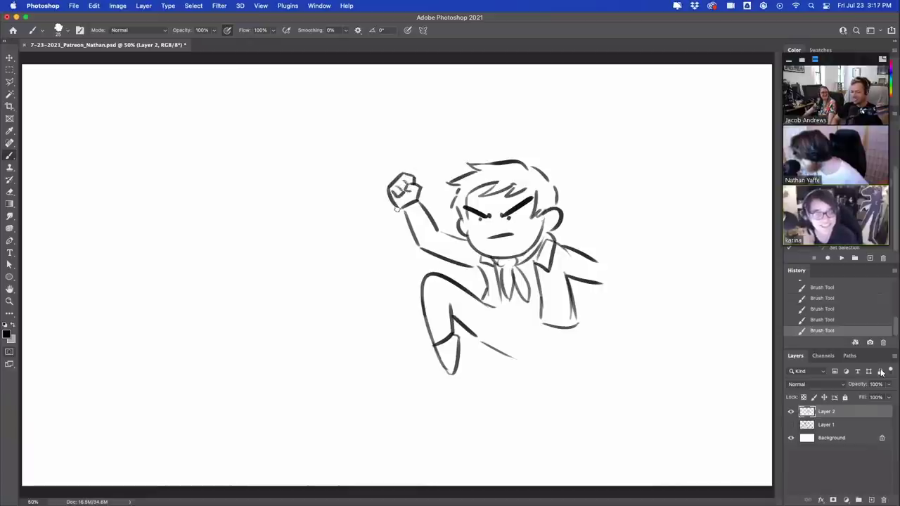
mouse_move(396, 209)
left_mouse_down()
mouse_move(405, 224)
mouse_move(423, 215)
mouse_move(416, 247)
left_mouse_up()
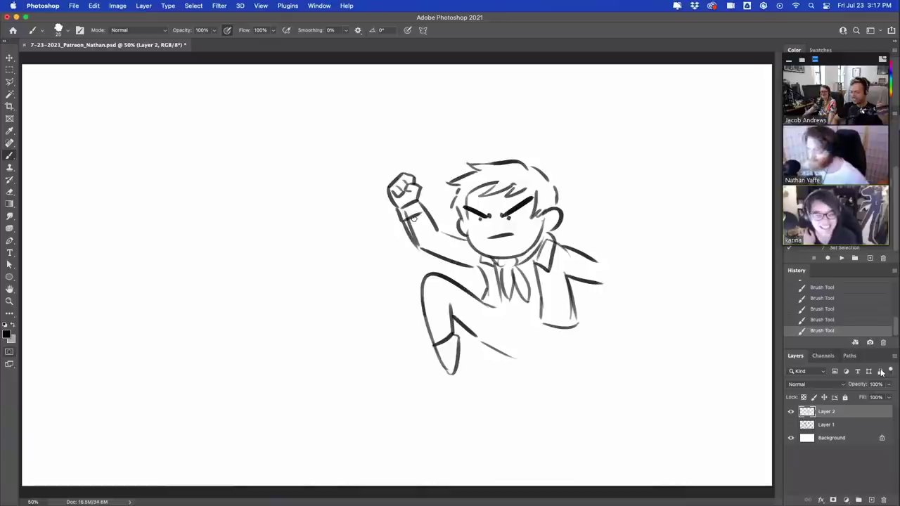
key("e")
left_click_drag(414, 208, 429, 229)
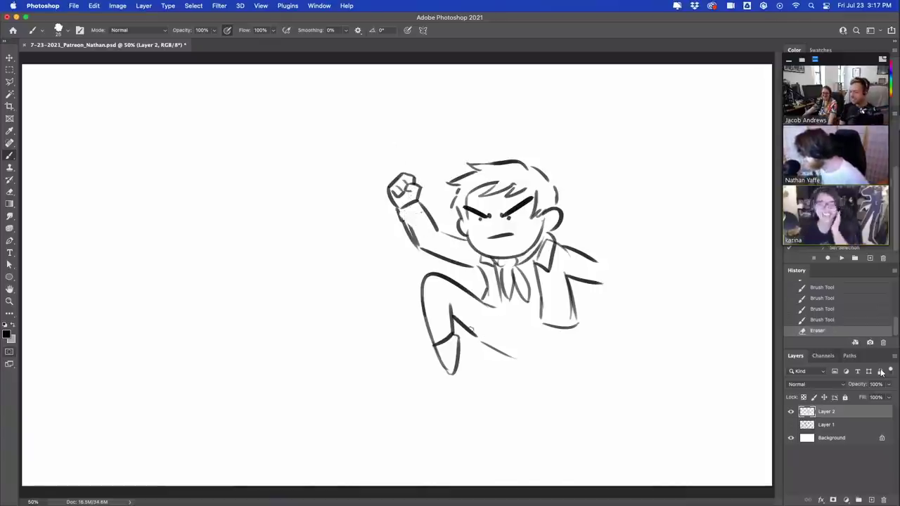
Step: Draw the back leg stretched out behind the figure, with thigh and lower-leg lines angled at the knee
mouse_move(470, 328)
left_mouse_down()
mouse_move(513, 355)
mouse_move(546, 393)
left_mouse_up()
left_click_drag(556, 333, 571, 370)
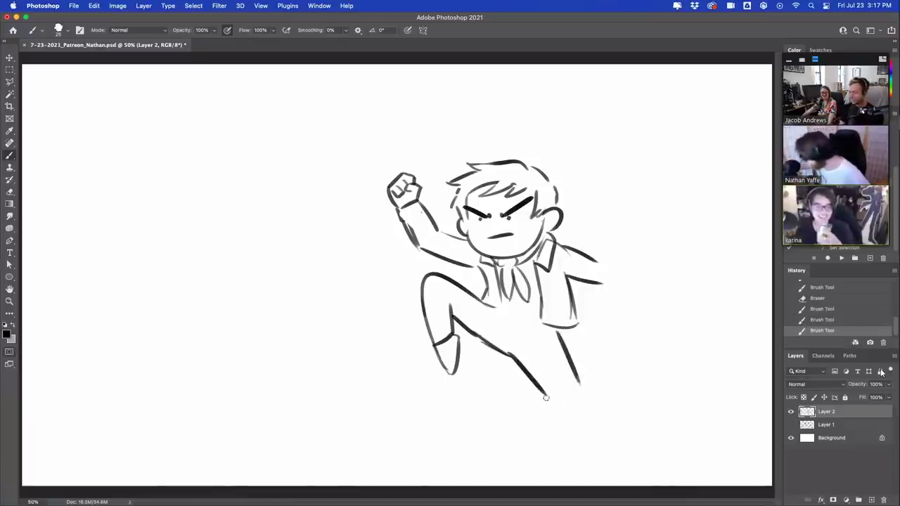
left_click_drag(546, 397, 591, 419)
mouse_move(577, 384)
left_mouse_down()
mouse_move(616, 401)
mouse_move(608, 432)
mouse_move(620, 402)
left_mouse_up()
Step: Erase the raised leg's narrow shin and foot and redraw them longer and wider with a cuff and rounded shoe
key("e")
left_click_drag(450, 303, 445, 367)
mouse_move(450, 298)
left_mouse_down()
mouse_move(466, 345)
mouse_move(439, 369)
left_mouse_up()
mouse_move(440, 369)
left_mouse_down()
mouse_move(467, 347)
mouse_move(467, 363)
left_mouse_up()
Step: Draw the trailing arm's forearm bent upward, ending in a clenched fist with finger lines
left_click_drag(595, 258, 609, 235)
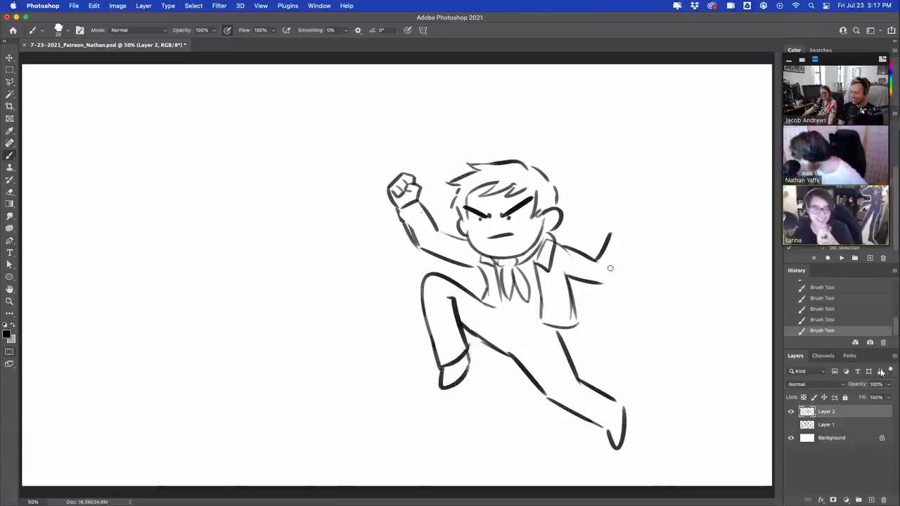
mouse_move(603, 284)
left_mouse_down()
mouse_move(629, 249)
mouse_move(615, 218)
mouse_move(645, 221)
mouse_move(624, 225)
left_mouse_up()
mouse_move(623, 207)
left_mouse_down()
mouse_move(619, 217)
mouse_move(645, 221)
mouse_move(627, 222)
mouse_move(628, 231)
left_mouse_up()
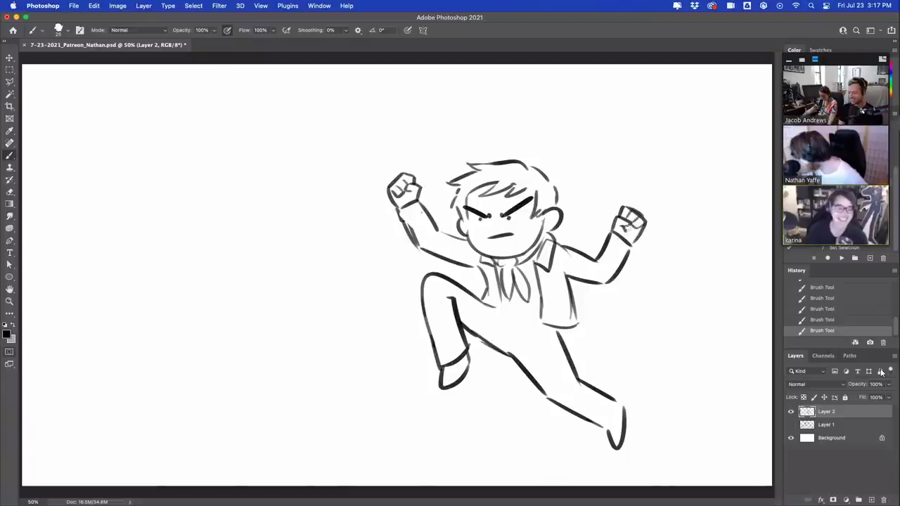
Step: Erase the doubled outline and stray marks on the front arm's forearm
key("e")
left_click_drag(404, 210, 421, 245)
left_click_drag(413, 214, 427, 221)
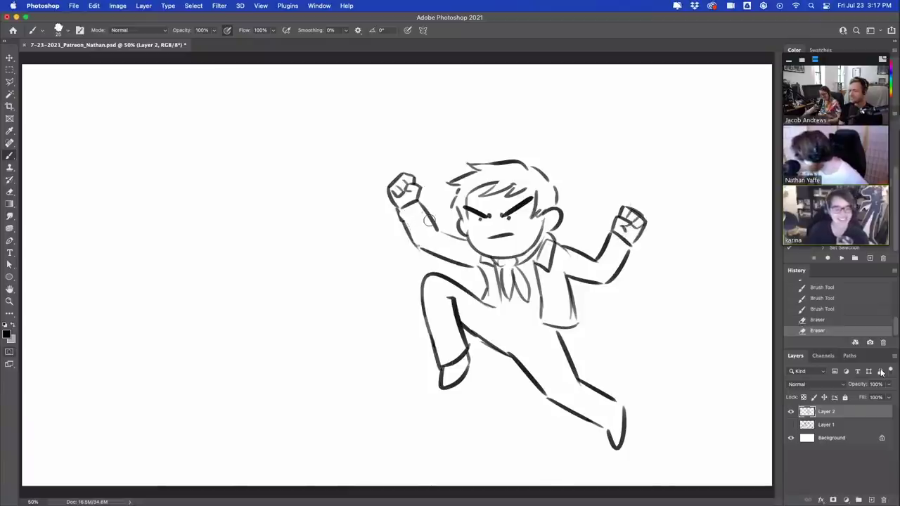
Step: Add the waist and trouser-front lines and the back ankle cuff, and draw diagonal speed lines behind the figure
key("b")
mouse_move(494, 307)
left_mouse_down()
mouse_move(536, 324)
mouse_move(505, 348)
mouse_move(520, 331)
left_mouse_up()
left_click_drag(617, 402, 609, 425)
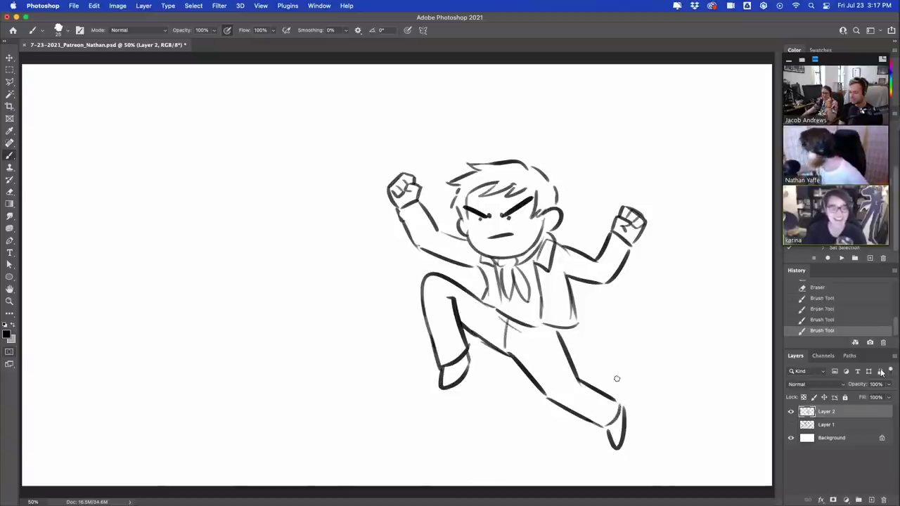
left_click_drag(605, 332, 705, 365)
left_click_drag(641, 334, 707, 360)
left_click_drag(665, 321, 711, 336)
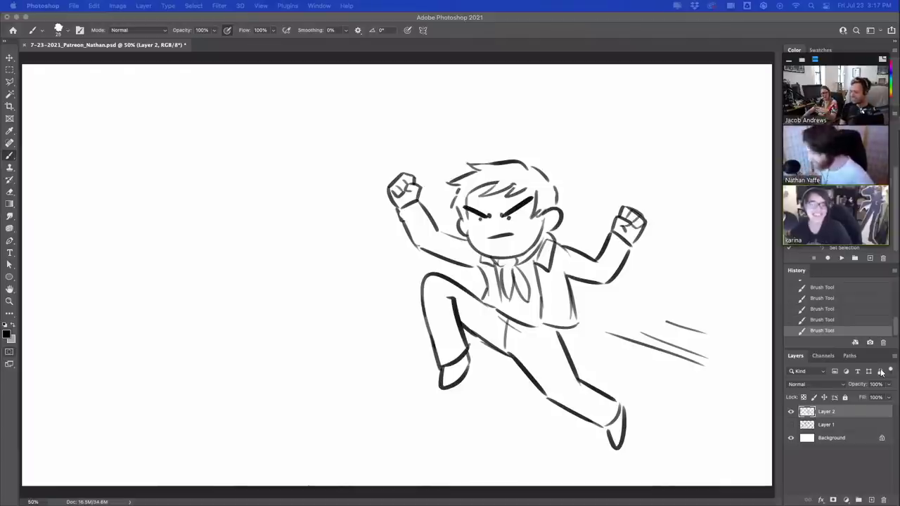
Step: Sketch the western, southern and eastern coasts of an Australia map outline in the empty space in front of the figure
left_click(165, 210)
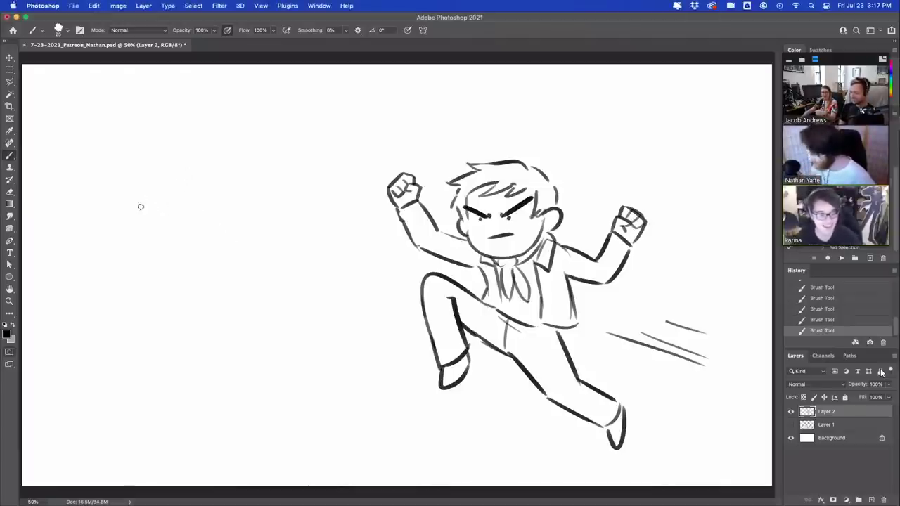
mouse_move(151, 196)
left_mouse_down()
mouse_move(99, 245)
mouse_move(113, 332)
mouse_move(205, 296)
mouse_move(190, 307)
mouse_move(258, 293)
mouse_move(267, 314)
mouse_move(357, 361)
mouse_move(402, 327)
mouse_move(406, 290)
mouse_move(391, 239)
mouse_move(357, 195)
left_mouse_up()
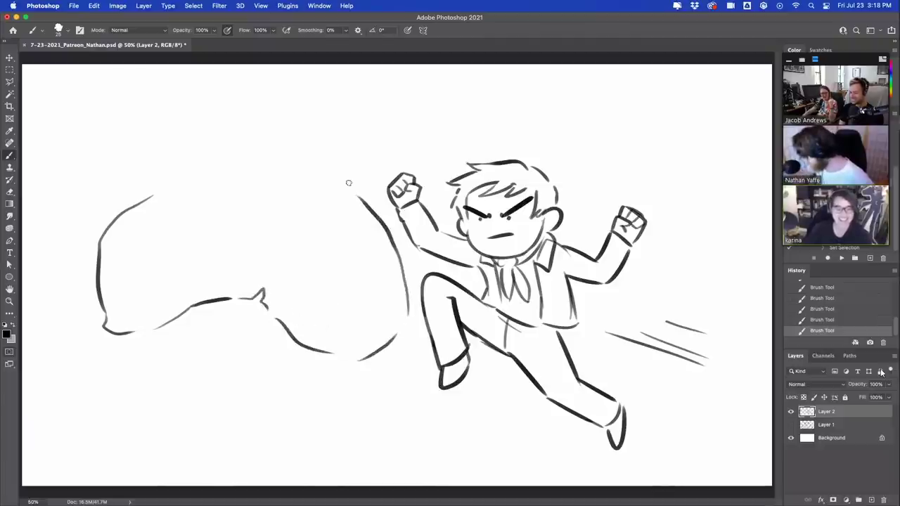
Step: Lasso the running figure with its speed lines, shift it away from the map, scale it down slightly, and deselect it
left_click(13, 85)
right_click(11, 83)
left_click(46, 81)
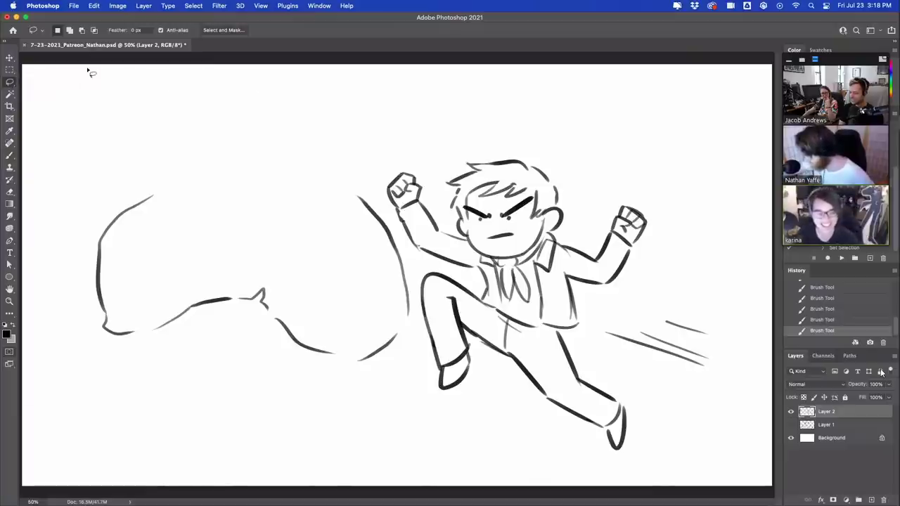
mouse_move(368, 169)
left_mouse_down()
mouse_move(394, 208)
mouse_move(415, 311)
mouse_move(714, 439)
mouse_move(547, 117)
mouse_move(367, 105)
left_mouse_up()
key("v")
left_click_drag(582, 236, 613, 229)
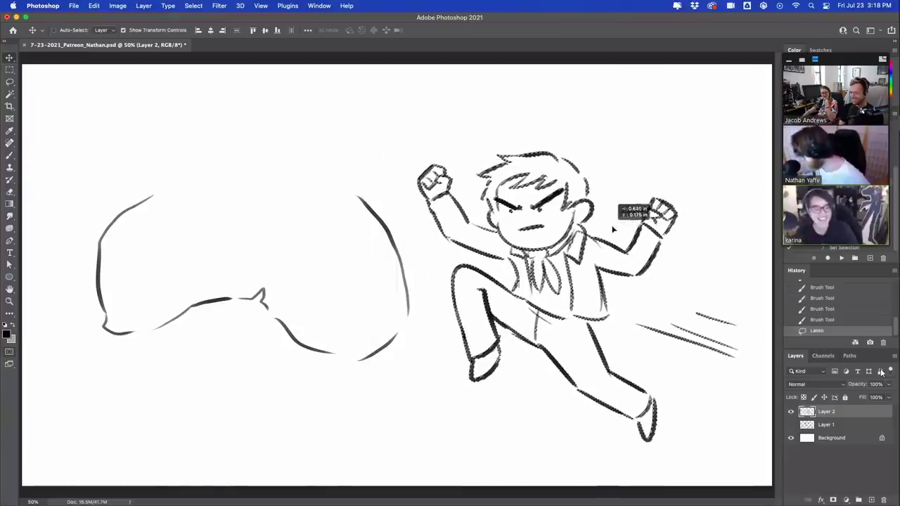
key("ctrl+t")
left_click_drag(417, 148, 451, 181)
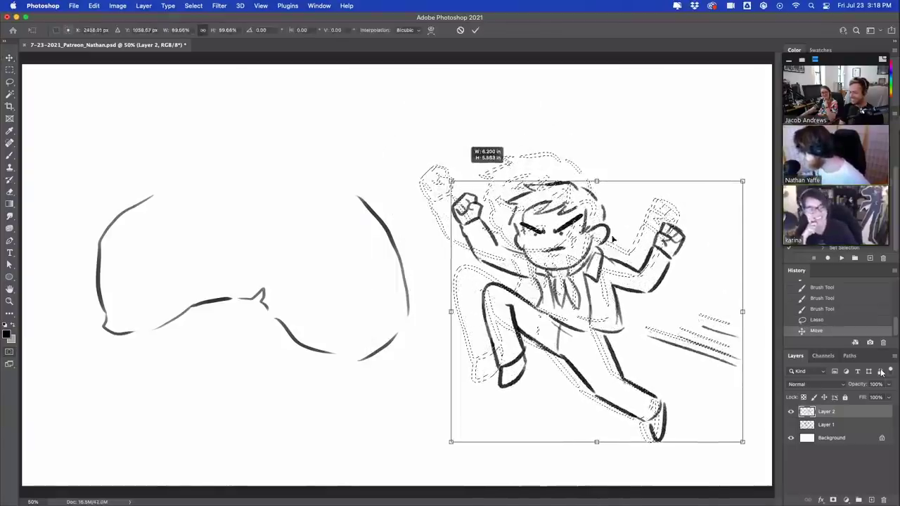
left_click_drag(618, 234, 611, 223)
key("Return")
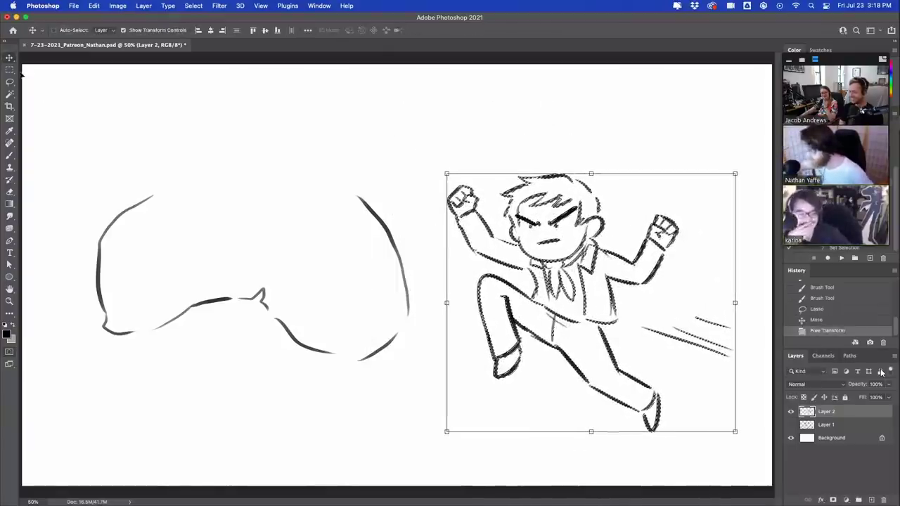
key("ctrl+d")
Step: Draw Australia's northern coast with its gulf and pointed northeastern cape, and erase the doubled lines below the cape
key("b")
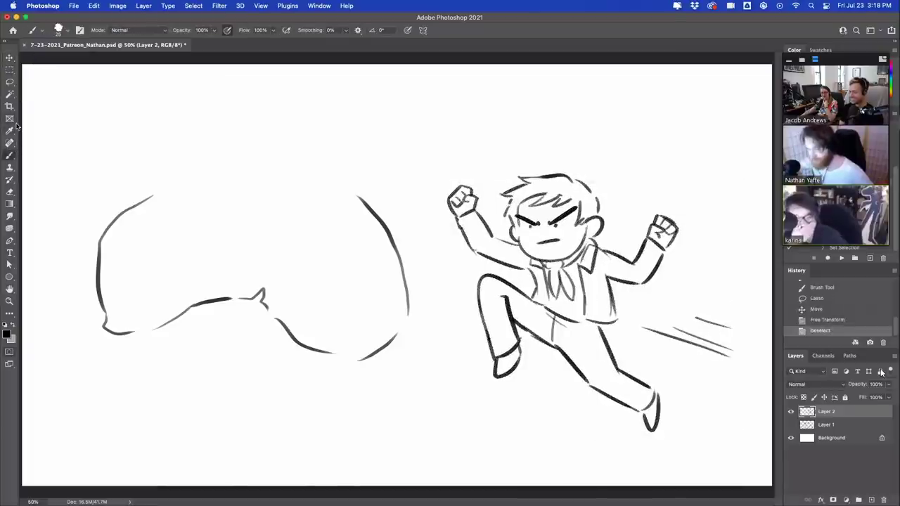
left_click_drag(375, 215, 352, 161)
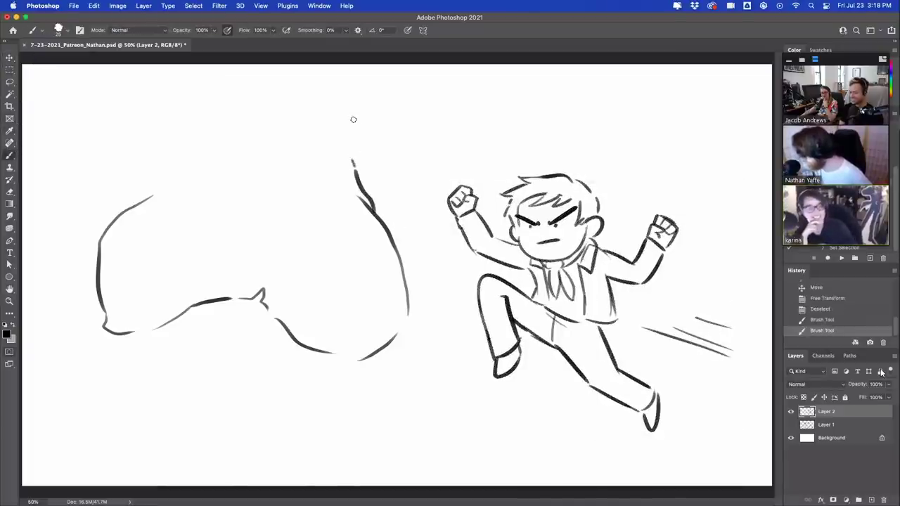
mouse_move(135, 202)
left_mouse_down()
mouse_move(220, 146)
mouse_move(228, 157)
mouse_move(237, 142)
mouse_move(282, 133)
mouse_move(288, 165)
mouse_move(286, 150)
mouse_move(310, 179)
mouse_move(330, 180)
mouse_move(338, 152)
mouse_move(377, 211)
left_mouse_up()
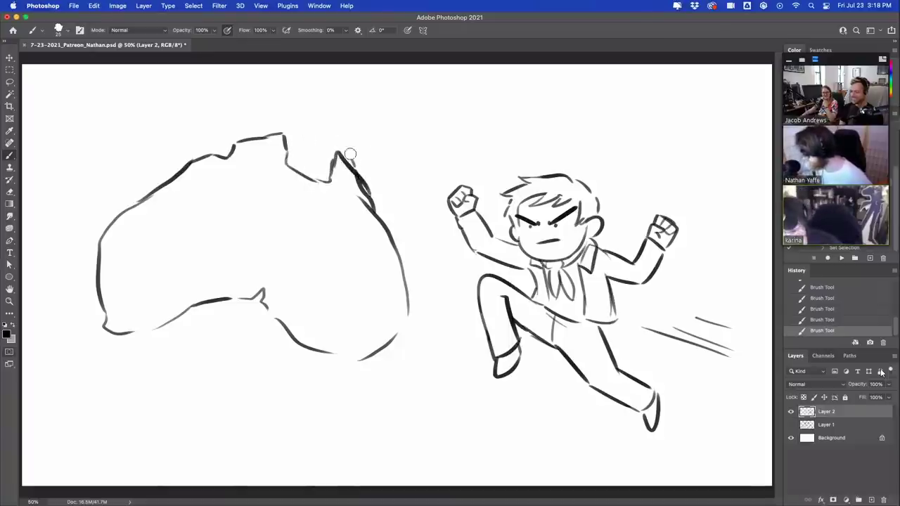
mouse_move(351, 156)
left_mouse_down()
mouse_move(374, 195)
mouse_move(352, 189)
mouse_move(378, 229)
left_mouse_up()
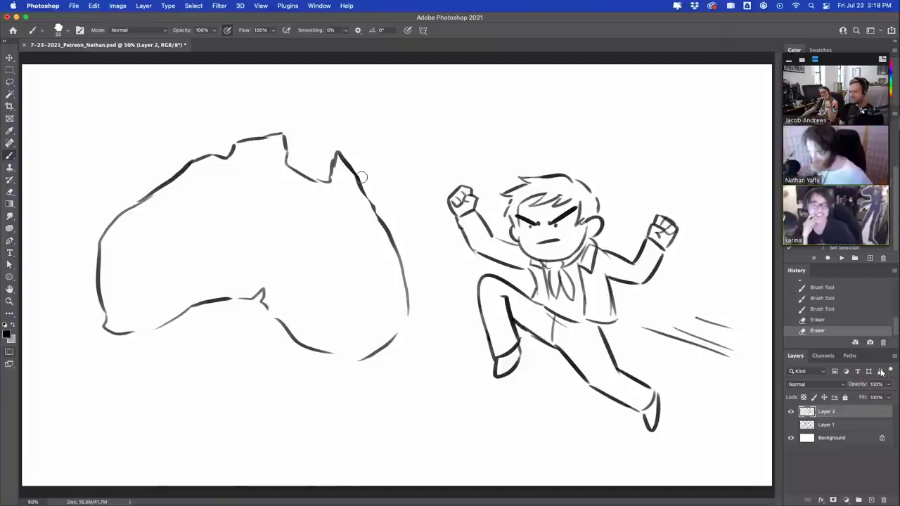
Step: Thicken the southern coast beside the gulf notch and redraw the east coast with an outward bulge, erasing the old line
left_click_drag(267, 311, 298, 343)
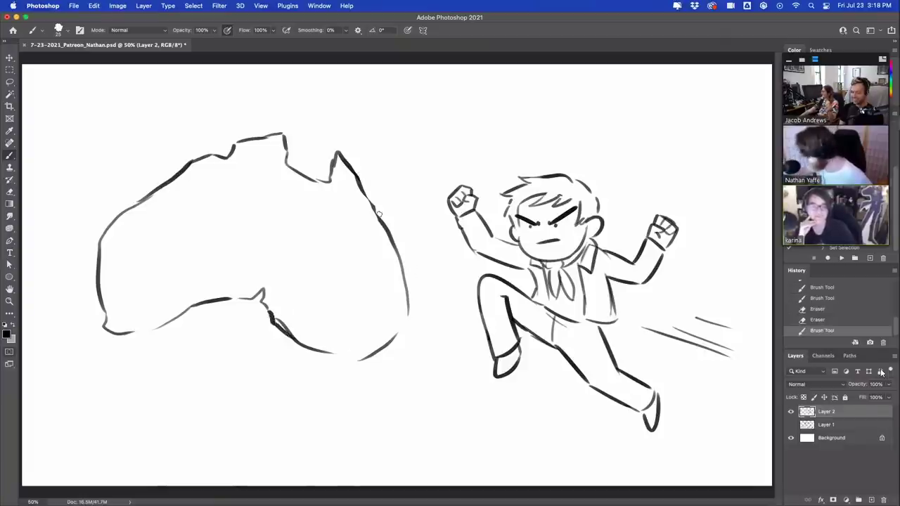
mouse_move(378, 213)
left_mouse_down()
mouse_move(401, 234)
mouse_move(411, 266)
mouse_move(405, 323)
left_mouse_up()
mouse_move(376, 221)
left_mouse_down()
mouse_move(402, 283)
mouse_move(356, 200)
mouse_move(387, 197)
left_mouse_up()
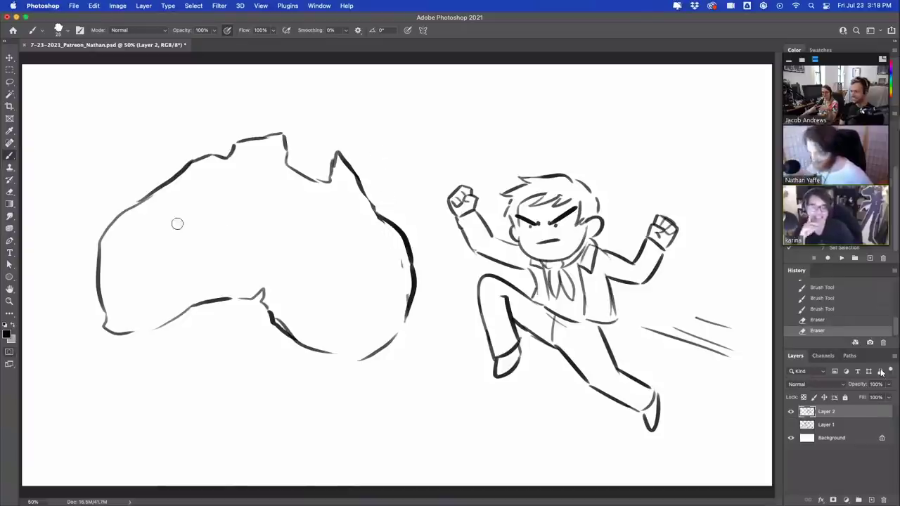
Step: Erase the map's northwest coast, redraw it as a fuller rounded corner joined to the north coast, and clean up the overlap
left_click_drag(101, 226, 155, 194)
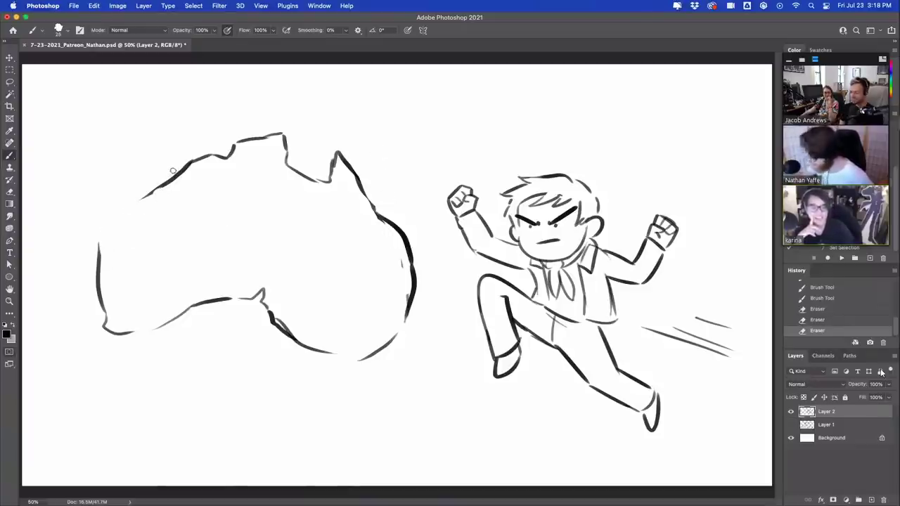
mouse_move(100, 262)
left_mouse_down()
mouse_move(97, 238)
mouse_move(128, 209)
left_mouse_up()
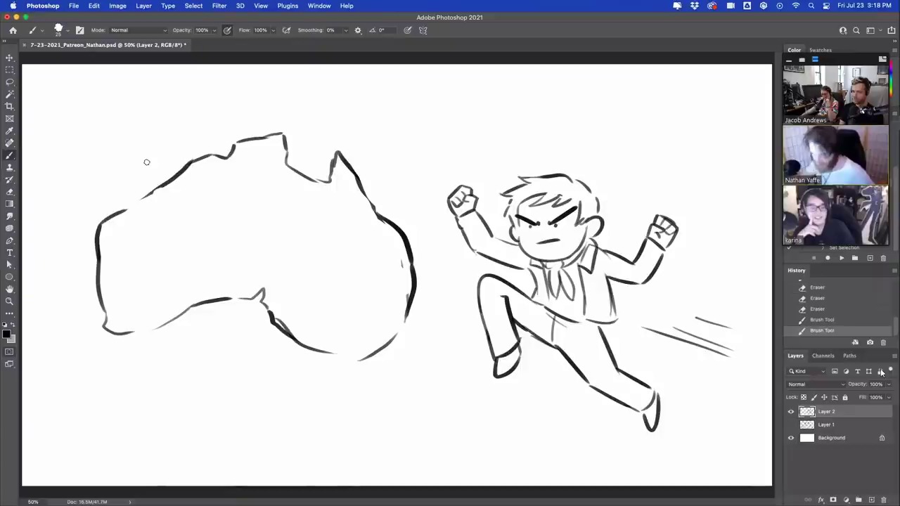
key("super+z")
key("super+z")
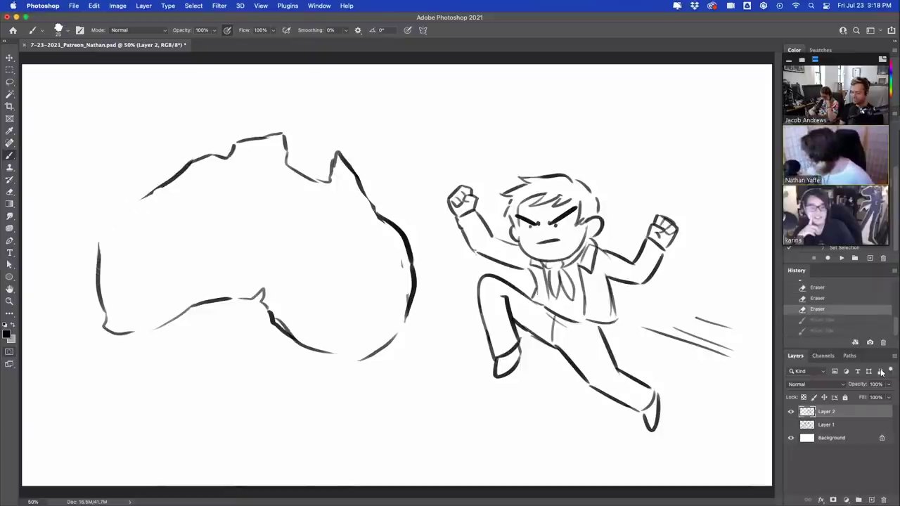
left_click_drag(96, 274, 118, 210)
key("super+z")
left_click_drag(98, 268, 120, 213)
left_click_drag(115, 215, 188, 161)
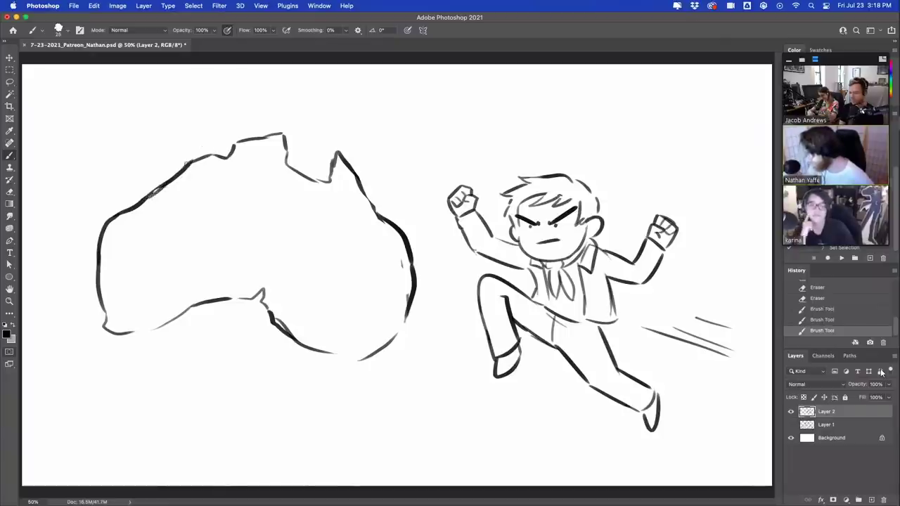
left_click_drag(154, 199, 200, 163)
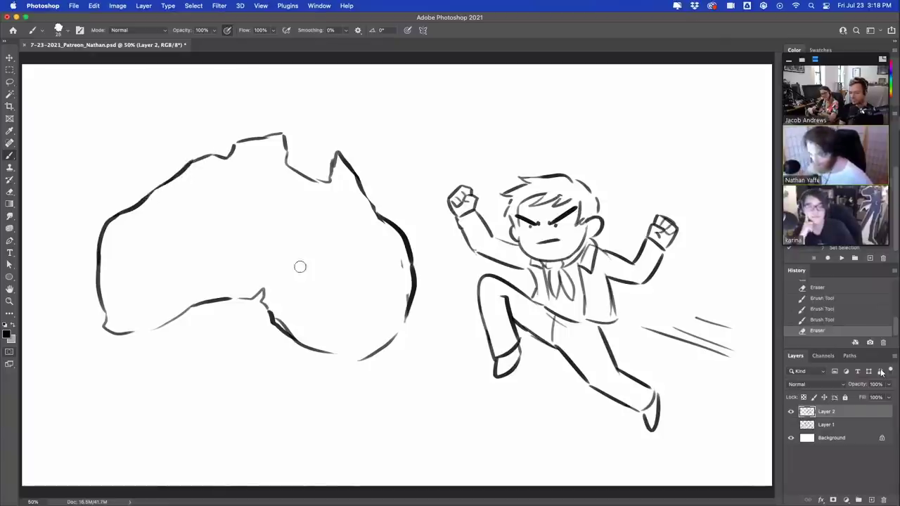
Step: Close the gaps along the map's southwestern coast and add a small dip beside the southern gulf notch
mouse_move(239, 297)
left_mouse_down()
mouse_move(246, 290)
mouse_move(243, 304)
left_mouse_up()
left_click_drag(130, 331, 169, 324)
left_click_drag(186, 310, 174, 320)
left_click_drag(104, 315, 105, 327)
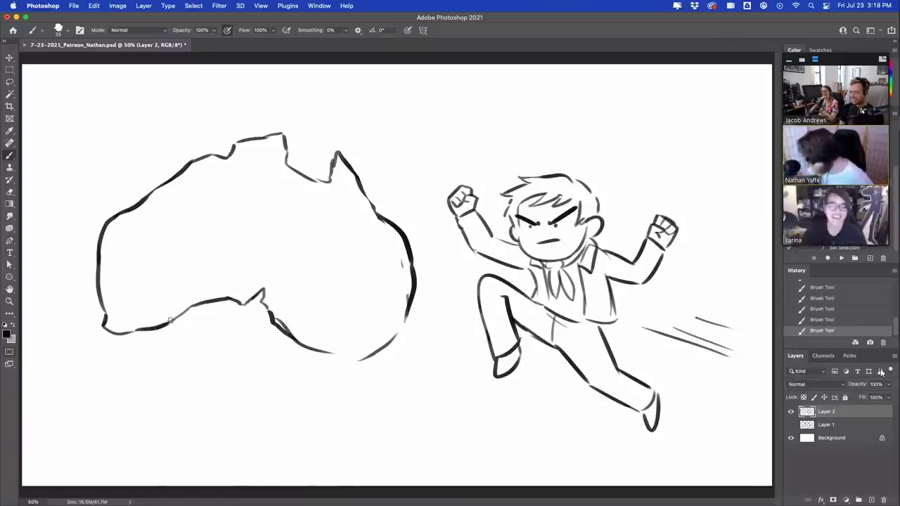
Step: Close the remaining gaps along the map's southern coast and draw angry eyes with slanted brows inside the outline
left_click_drag(169, 323, 200, 304)
mouse_move(320, 350)
left_mouse_down()
mouse_move(354, 357)
mouse_move(390, 341)
left_mouse_up()
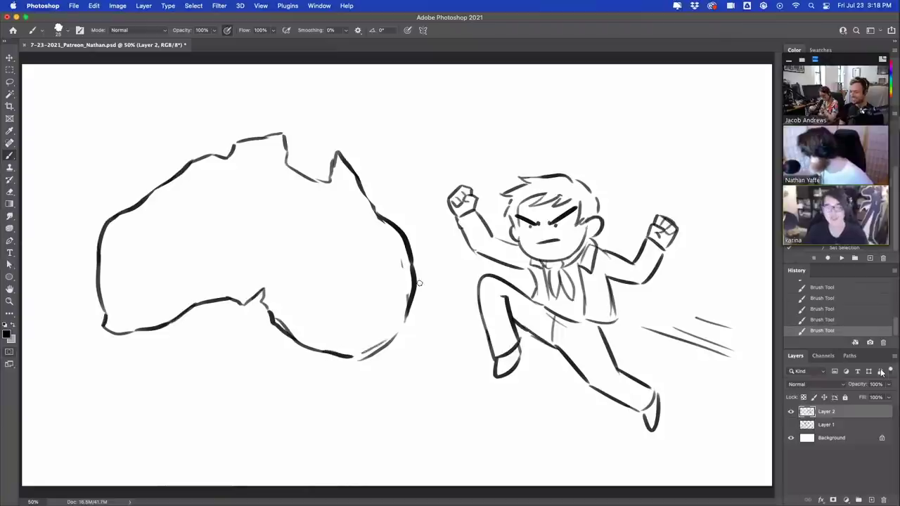
mouse_move(225, 182)
left_mouse_down()
mouse_move(265, 212)
mouse_move(327, 199)
mouse_move(323, 218)
mouse_move(288, 221)
left_mouse_up()
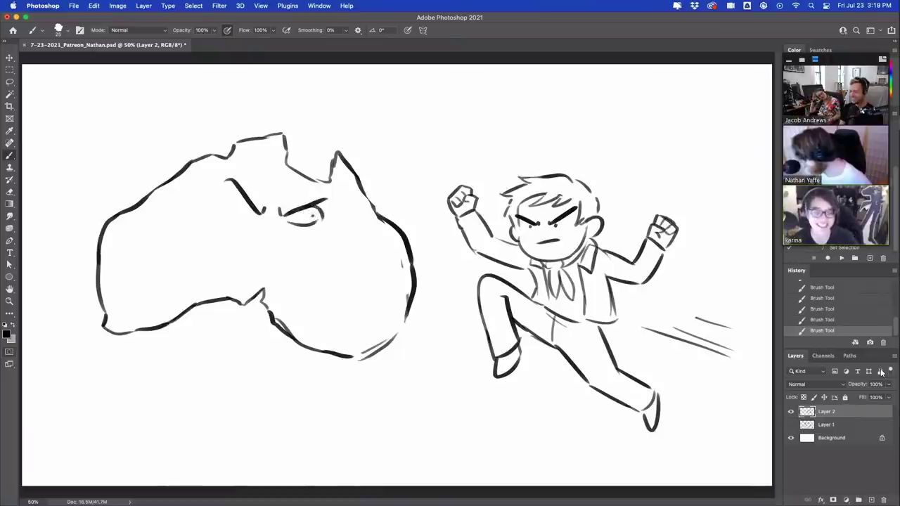
mouse_move(230, 194)
left_mouse_down()
mouse_move(249, 214)
mouse_move(276, 225)
mouse_move(238, 225)
mouse_move(226, 249)
mouse_move(262, 242)
mouse_move(303, 253)
mouse_move(252, 244)
mouse_move(232, 249)
mouse_move(295, 261)
left_mouse_up()
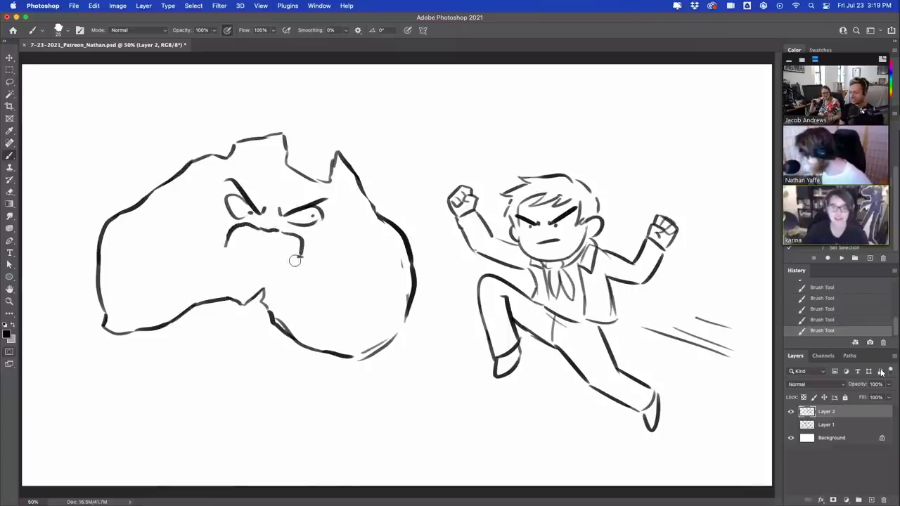
Step: Draw a snarling open mouth with gritted teeth below the map's eyes and fill its corners black
left_click_drag(227, 242, 271, 255)
mouse_move(271, 255)
left_mouse_down()
mouse_move(283, 262)
mouse_move(302, 253)
left_mouse_up()
mouse_move(230, 233)
left_mouse_down()
mouse_move(244, 254)
mouse_move(247, 243)
mouse_move(262, 240)
mouse_move(296, 248)
mouse_move(298, 264)
mouse_move(302, 257)
left_mouse_up()
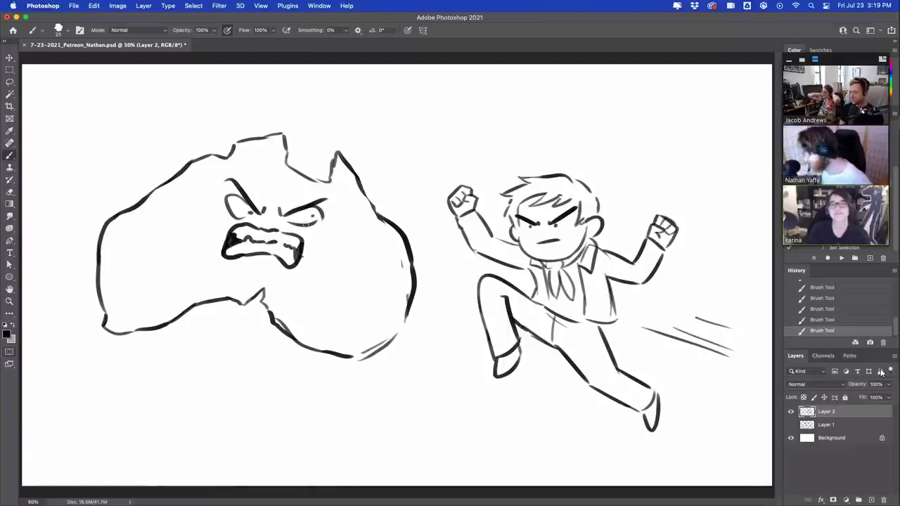
Step: Draw a raised, bent arm with a clawed hand growing out of the map's northwest coast
left_click_drag(149, 176, 167, 184)
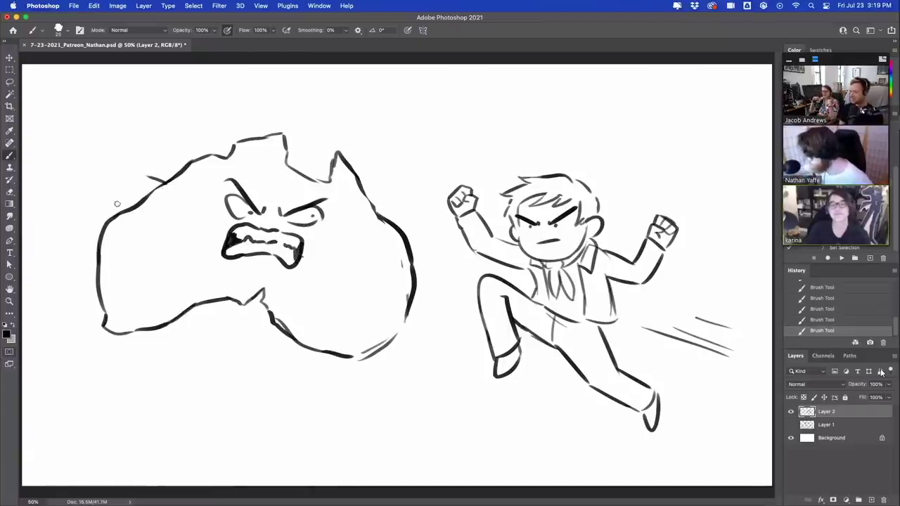
mouse_move(115, 209)
left_mouse_down()
mouse_move(109, 189)
mouse_move(121, 156)
left_mouse_up()
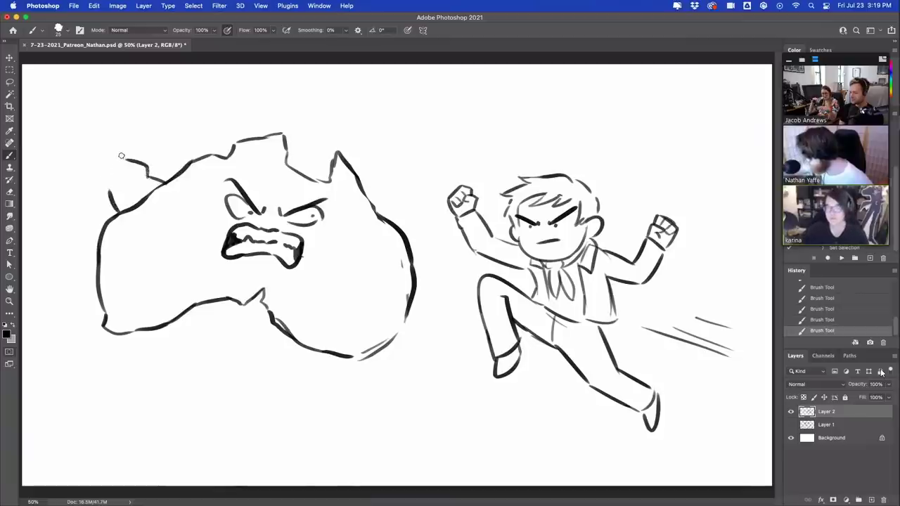
mouse_move(107, 186)
left_mouse_down()
mouse_move(95, 170)
mouse_move(118, 119)
left_mouse_up()
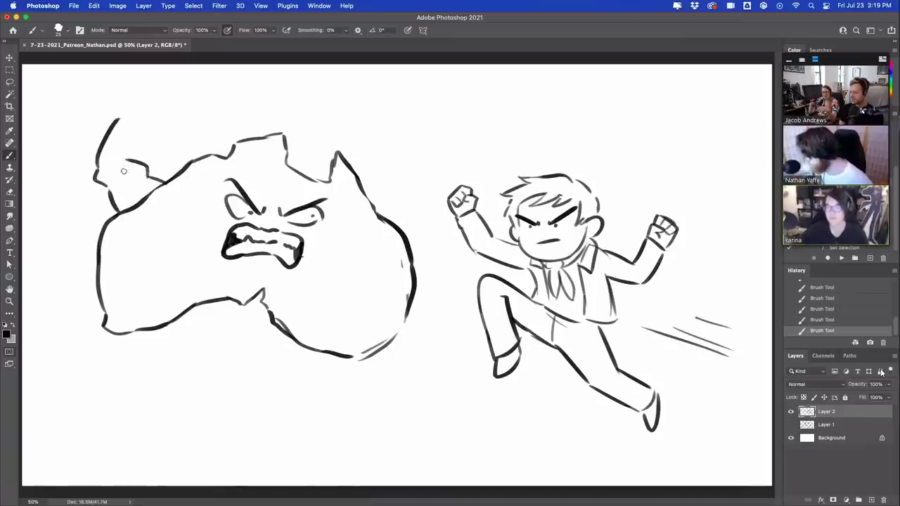
mouse_move(126, 170)
left_mouse_down()
mouse_move(140, 89)
mouse_move(159, 103)
left_mouse_up()
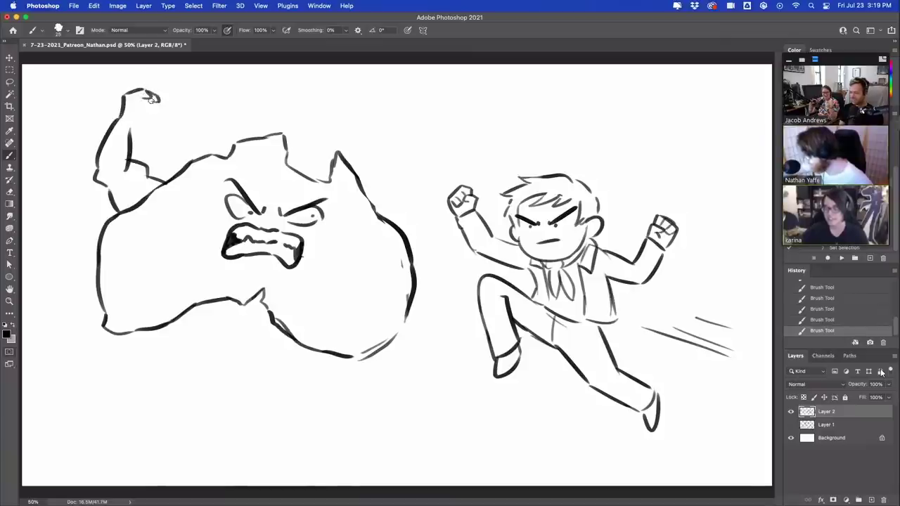
mouse_move(130, 131)
left_mouse_down()
mouse_move(158, 124)
mouse_move(139, 117)
mouse_move(139, 98)
mouse_move(132, 115)
mouse_move(153, 120)
mouse_move(160, 111)
mouse_move(132, 104)
left_mouse_up()
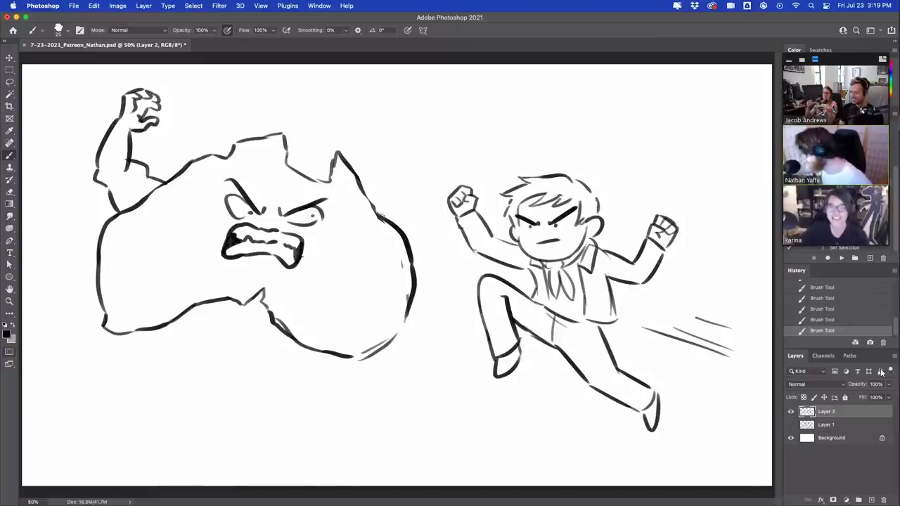
Step: Start the arm on the map's east coast and draw two bent running legs with bare feet under the southern coast
mouse_move(378, 215)
left_mouse_down()
mouse_move(404, 202)
mouse_move(406, 234)
left_mouse_up()
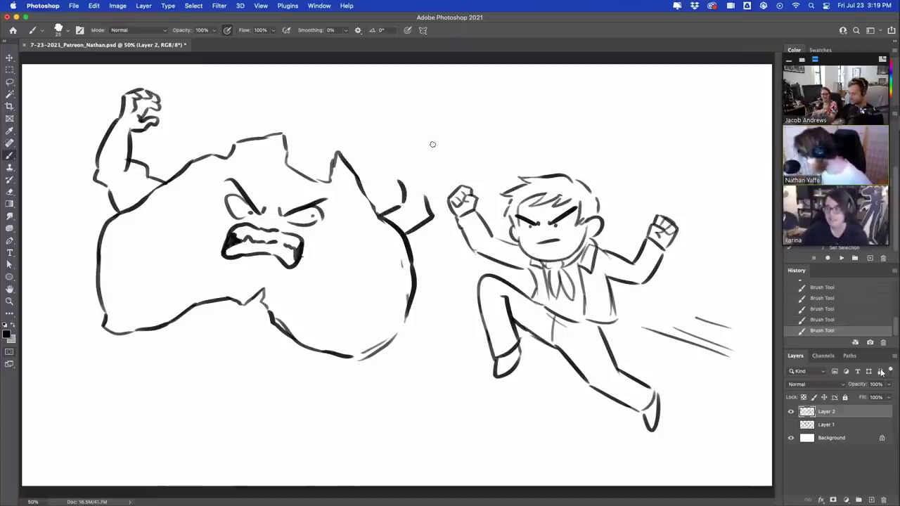
left_click_drag(337, 356, 296, 385)
mouse_move(303, 342)
left_mouse_down()
mouse_move(309, 372)
mouse_move(320, 375)
mouse_move(284, 377)
mouse_move(264, 414)
mouse_move(284, 413)
mouse_move(286, 391)
mouse_move(302, 383)
mouse_move(318, 352)
left_mouse_up()
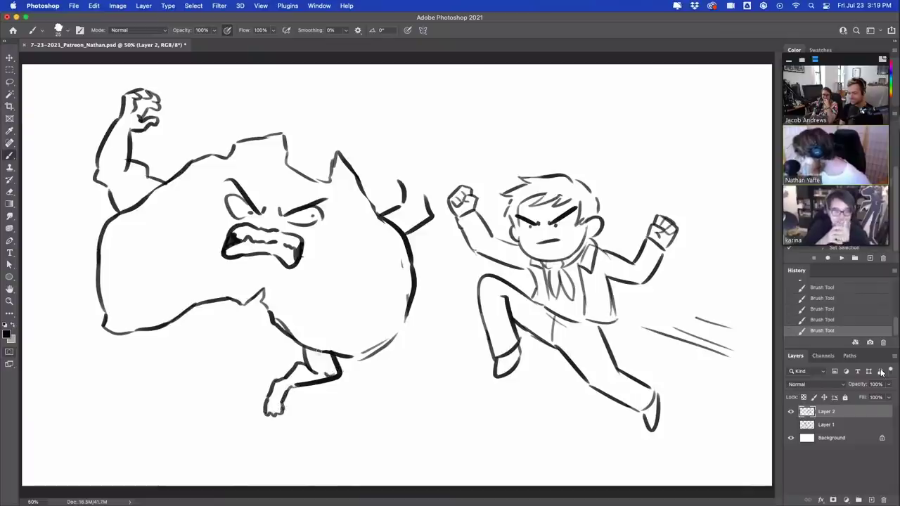
mouse_move(184, 318)
left_mouse_down()
mouse_move(182, 349)
mouse_move(157, 351)
mouse_move(179, 359)
mouse_move(148, 378)
mouse_move(185, 360)
mouse_move(139, 379)
mouse_move(156, 398)
mouse_move(134, 407)
mouse_move(153, 417)
left_mouse_up()
key("super+z")
left_click_drag(152, 418, 136, 410)
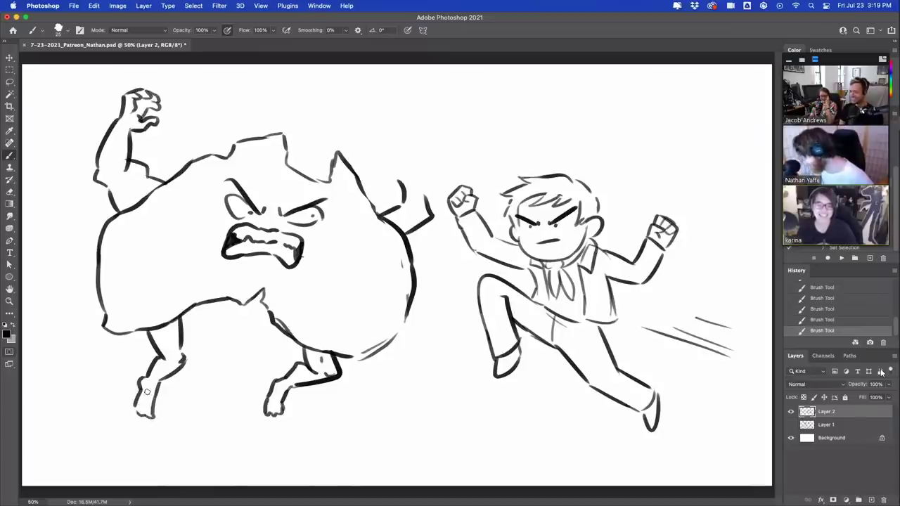
Step: Rework the map's eastern arm into a raised forearm with a clawed hand, and add a muscle mark to the western arm
left_click_drag(397, 167, 408, 199)
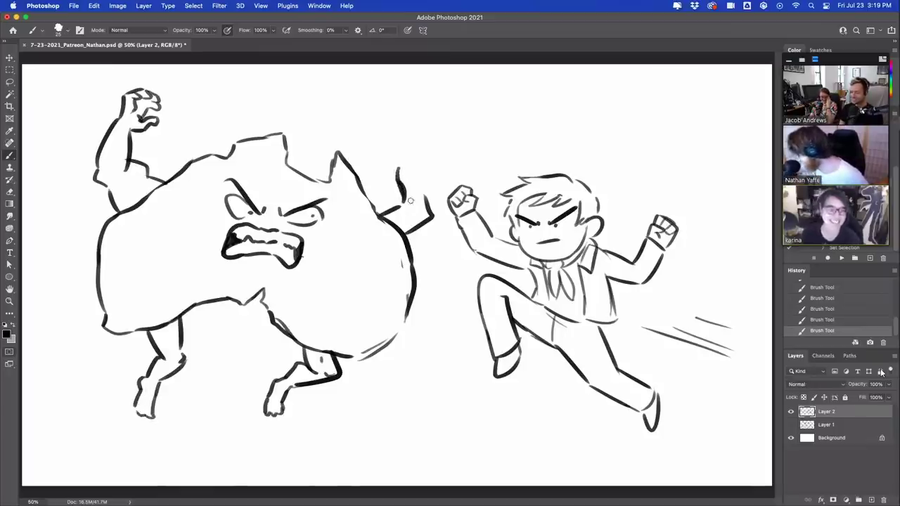
mouse_move(396, 166)
left_mouse_down()
mouse_move(402, 200)
mouse_move(373, 209)
mouse_move(429, 203)
mouse_move(433, 216)
left_mouse_up()
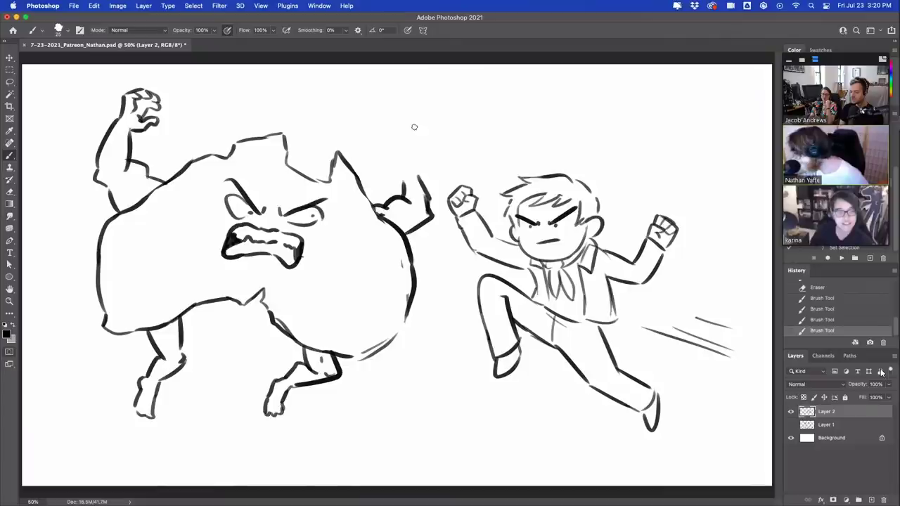
left_click_drag(132, 185, 138, 180)
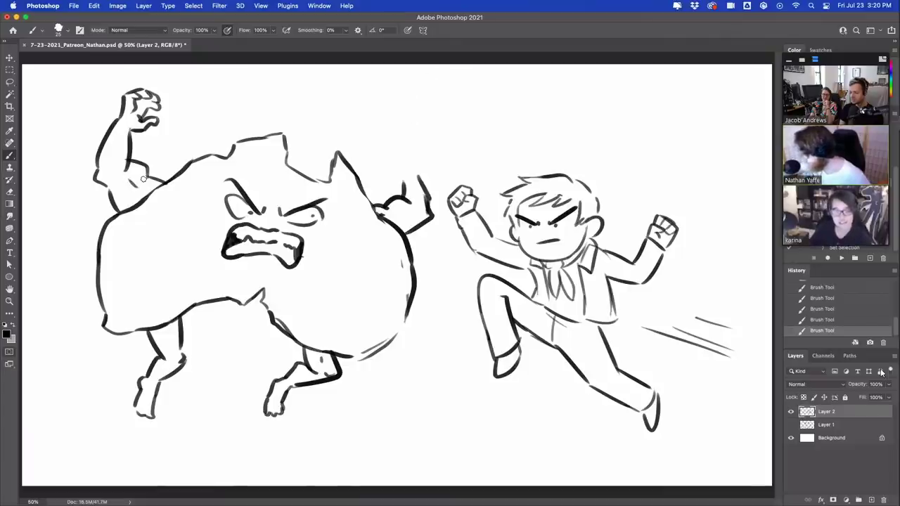
key("e")
mouse_move(422, 200)
left_mouse_down()
mouse_move(432, 218)
mouse_move(391, 153)
mouse_move(408, 163)
mouse_move(403, 140)
mouse_move(434, 151)
mouse_move(417, 171)
left_mouse_up()
key("ctrl+z")
mouse_move(420, 139)
left_mouse_down()
mouse_move(425, 145)
mouse_move(404, 143)
left_mouse_up()
left_click_drag(405, 143, 407, 147)
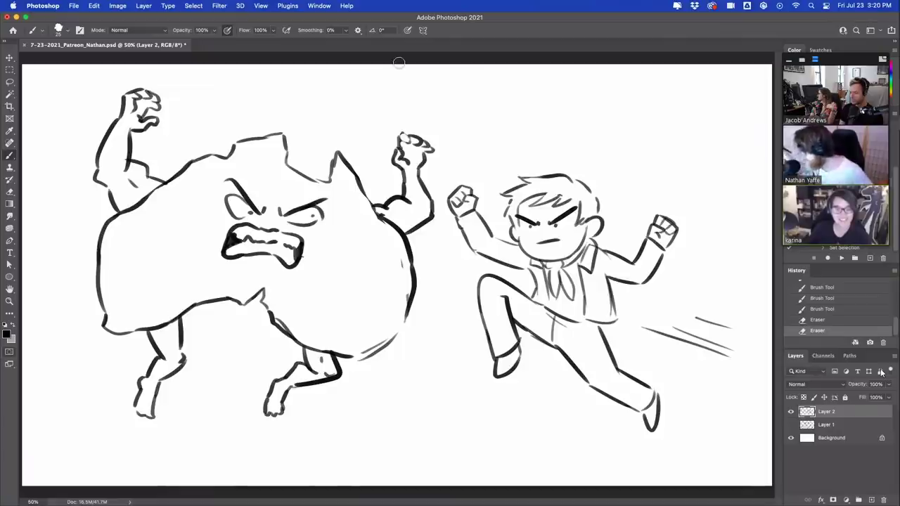
Step: Clean up the running figure's neck and near arm lines, and reshape the shoulder beside the jacket collar
left_click_drag(517, 222, 525, 252)
mouse_move(521, 246)
left_mouse_down()
mouse_move(532, 257)
mouse_move(581, 257)
mouse_move(601, 229)
left_mouse_up()
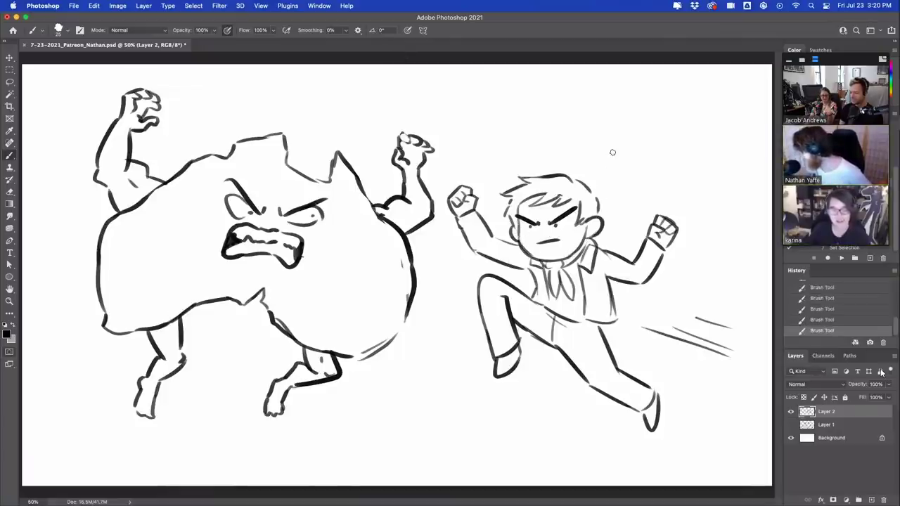
mouse_move(525, 248)
left_mouse_down()
mouse_move(532, 254)
mouse_move(492, 239)
mouse_move(519, 246)
left_mouse_up()
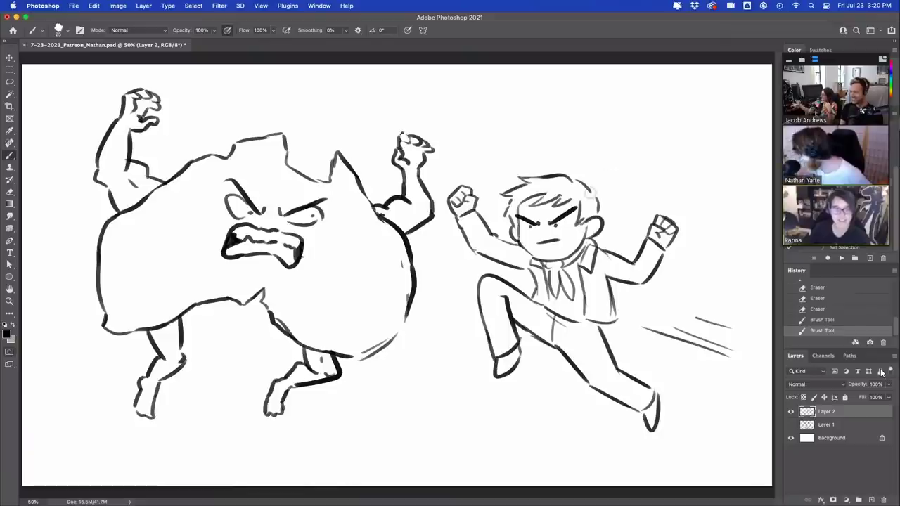
mouse_move(592, 240)
left_mouse_down()
mouse_move(599, 253)
mouse_move(614, 249)
mouse_move(604, 248)
mouse_move(615, 252)
mouse_move(608, 272)
mouse_move(605, 258)
left_mouse_up()
key("b")
key("e")
left_click_drag(598, 248, 606, 255)
left_click_drag(596, 248, 606, 256)
key("b")
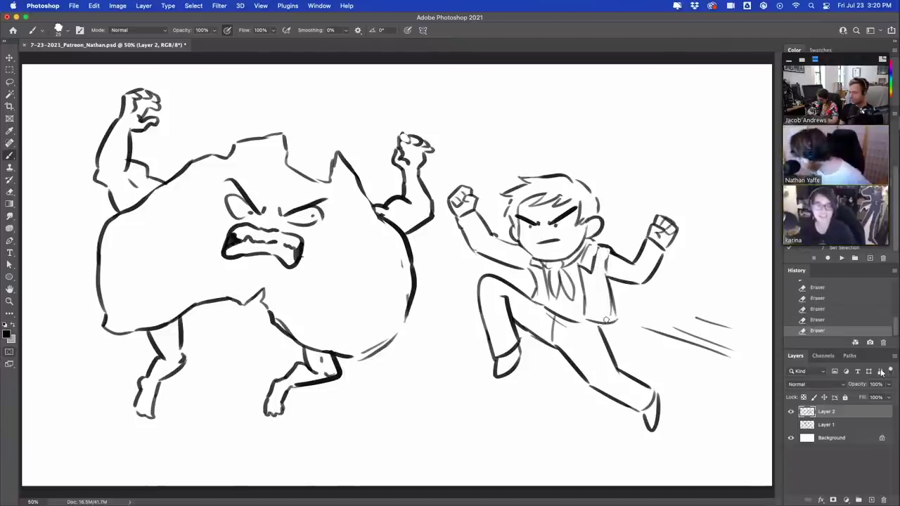
Step: Redraw the lower hem of the figure's jacket, add a waist line, and thicken the jacket's side edges
left_click_drag(599, 327, 608, 319)
mouse_move(554, 310)
left_mouse_down()
mouse_move(587, 313)
mouse_move(531, 306)
left_mouse_up()
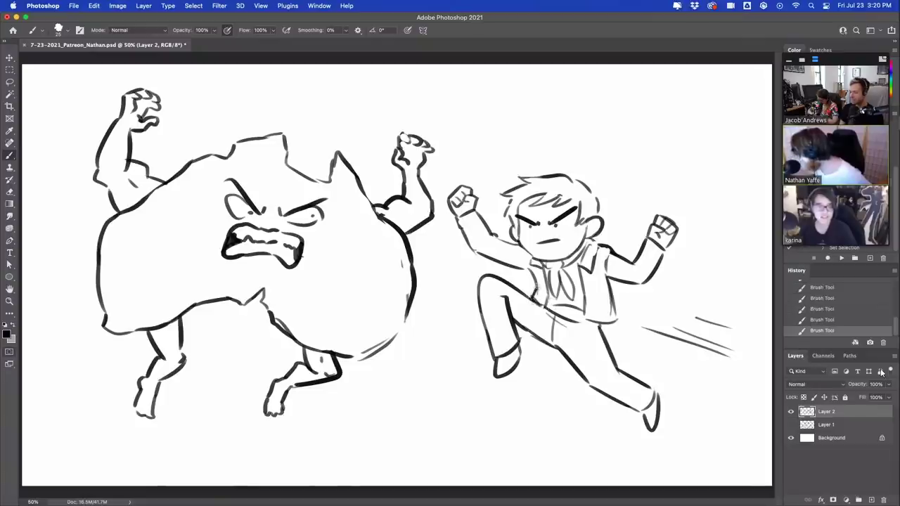
left_click_drag(607, 291, 619, 321)
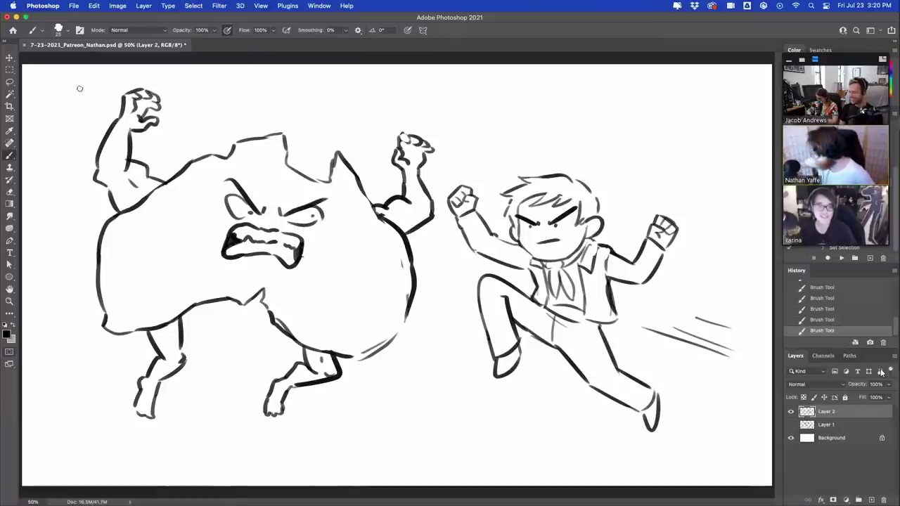
Step: Scale the whole drawing down proportionally to about 92% and shift it slightly up and right to free space behind the map
key("ctrl+t")
left_click_drag(92, 86, 171, 101)
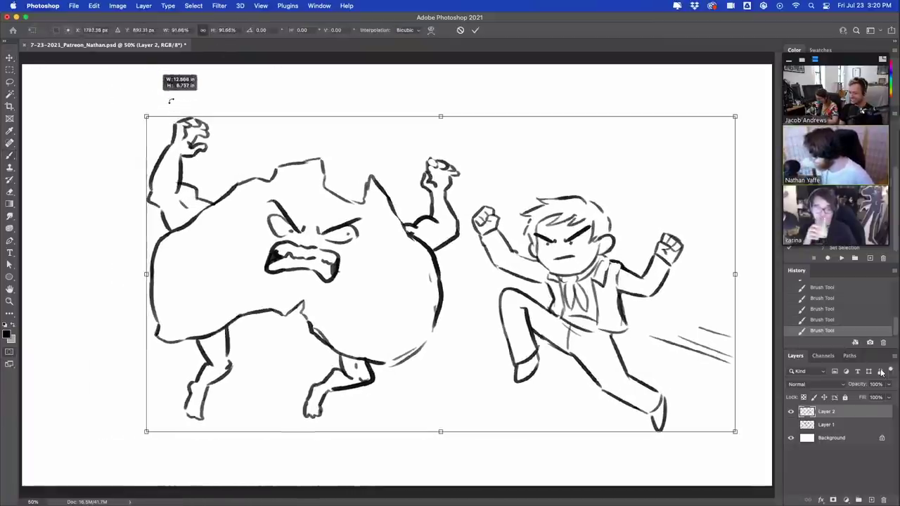
left_click_drag(470, 180, 477, 175)
key("Return")
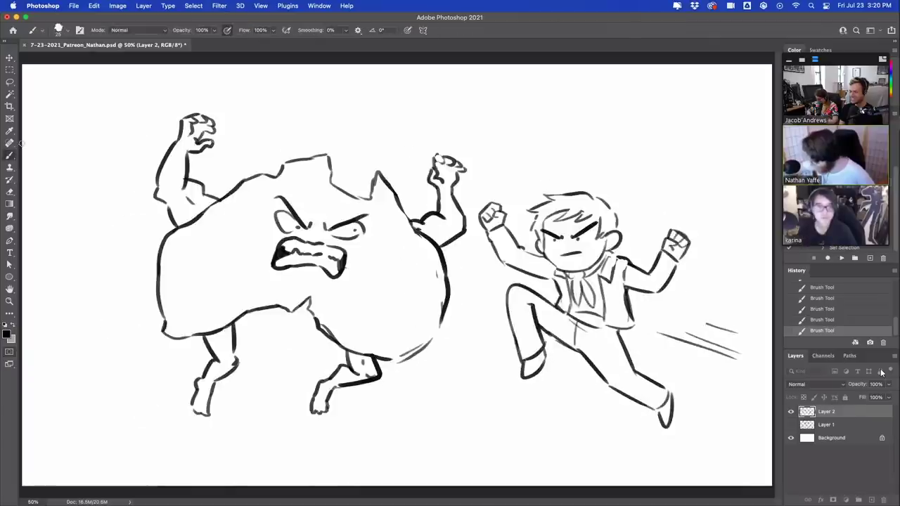
Step: Draw two diagonal speed lines behind the map's rear leg
left_click_drag(80, 404, 163, 357)
left_click_drag(102, 373, 150, 350)
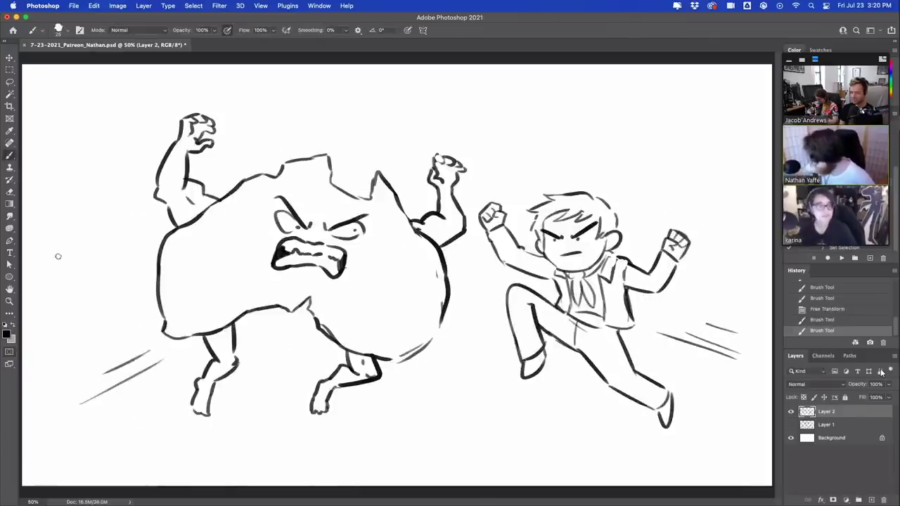
left_click_drag(56, 254, 99, 168)
key("super+z")
key("super+z")
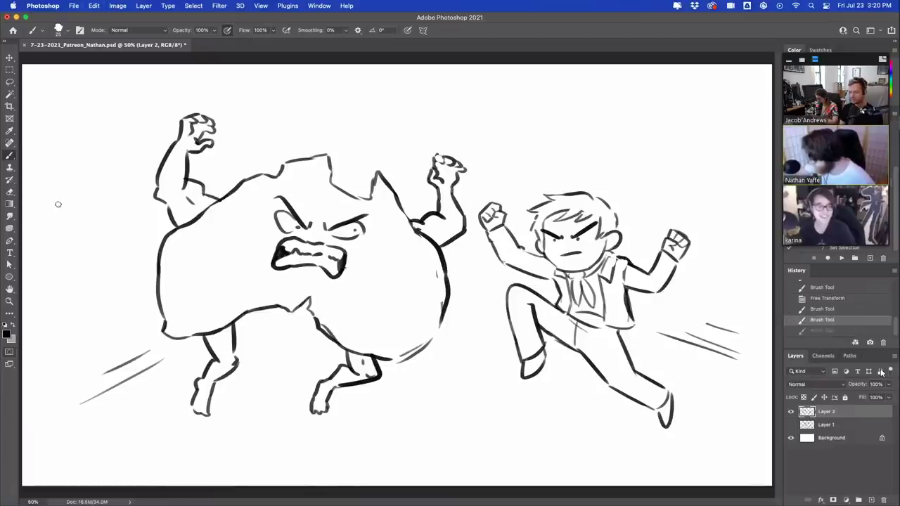
left_click_drag(56, 210, 113, 169)
key("super+z")
mouse_move(56, 214)
left_mouse_down()
mouse_move(126, 175)
mouse_move(138, 184)
left_mouse_up()
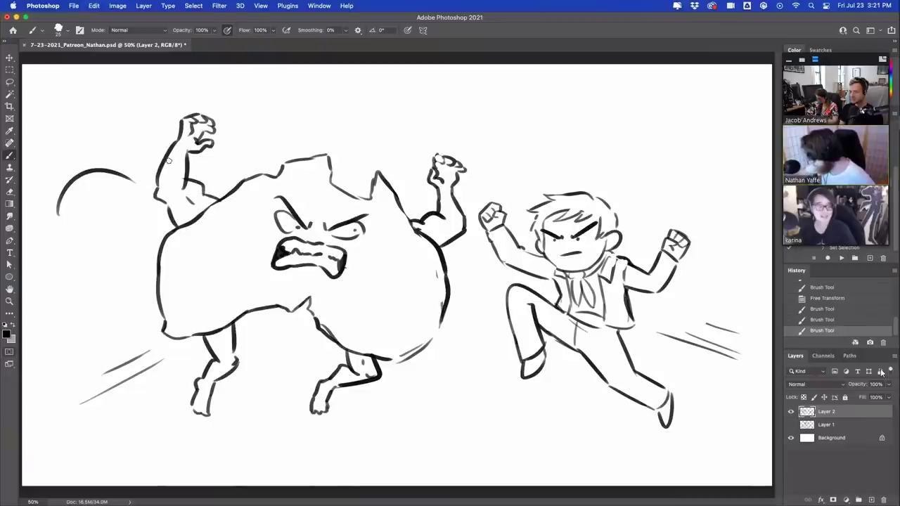
key("super+z")
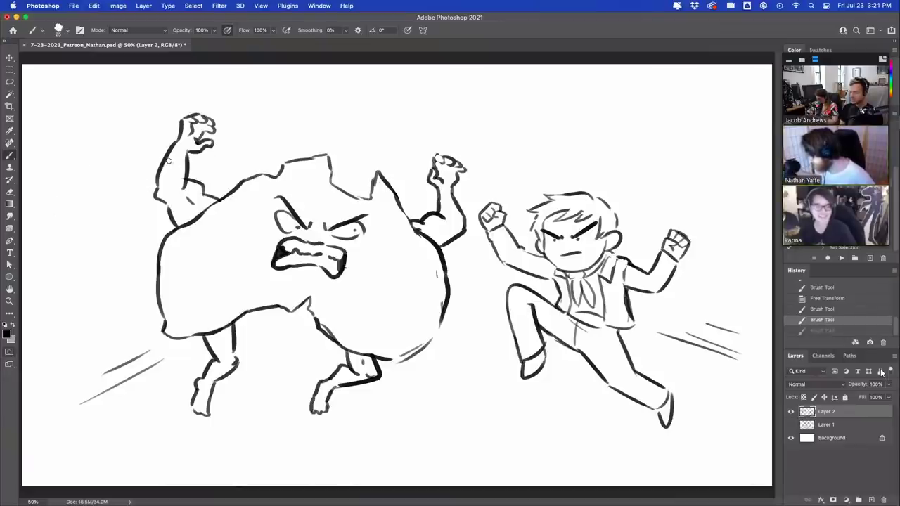
Step: Draw an elephant's head behind the map, with a rounded crown, two floppy ears, small worried eyes and a hanging trunk
left_click_drag(55, 230, 109, 187)
mouse_move(57, 200)
left_mouse_down()
mouse_move(41, 205)
mouse_move(46, 258)
left_mouse_up()
left_click_drag(46, 259, 59, 245)
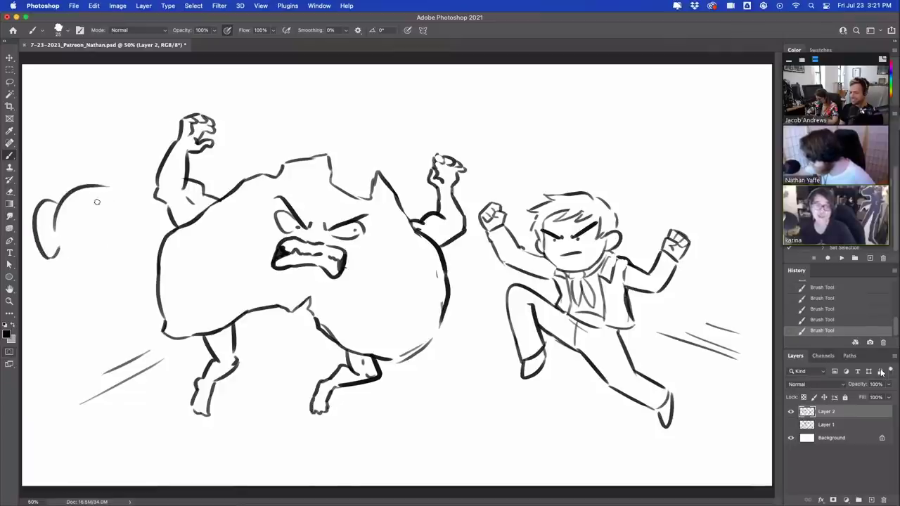
left_click_drag(106, 205, 120, 241)
mouse_move(74, 211)
left_mouse_down()
mouse_move(119, 206)
mouse_move(99, 262)
mouse_move(114, 279)
mouse_move(123, 266)
mouse_move(117, 227)
left_mouse_up()
key("super+z")
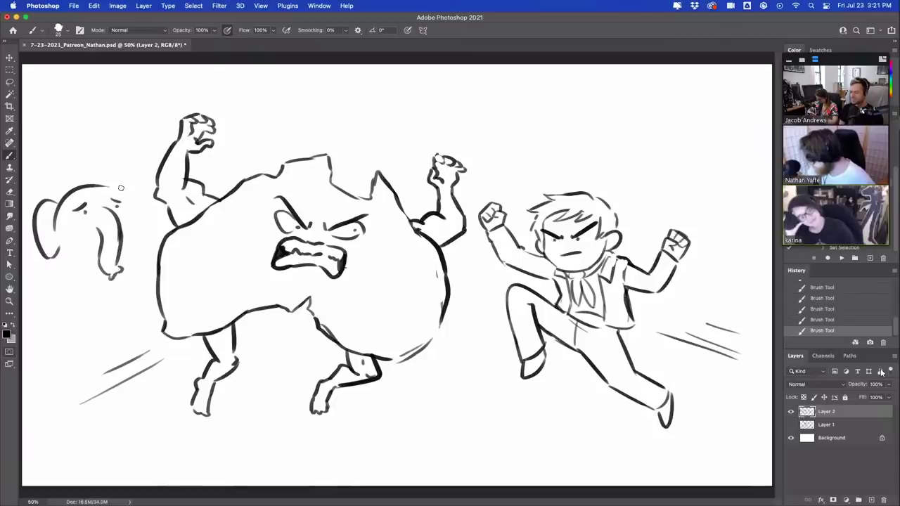
mouse_move(121, 188)
left_mouse_down()
mouse_move(134, 219)
mouse_move(125, 235)
mouse_move(140, 223)
mouse_move(137, 237)
left_mouse_up()
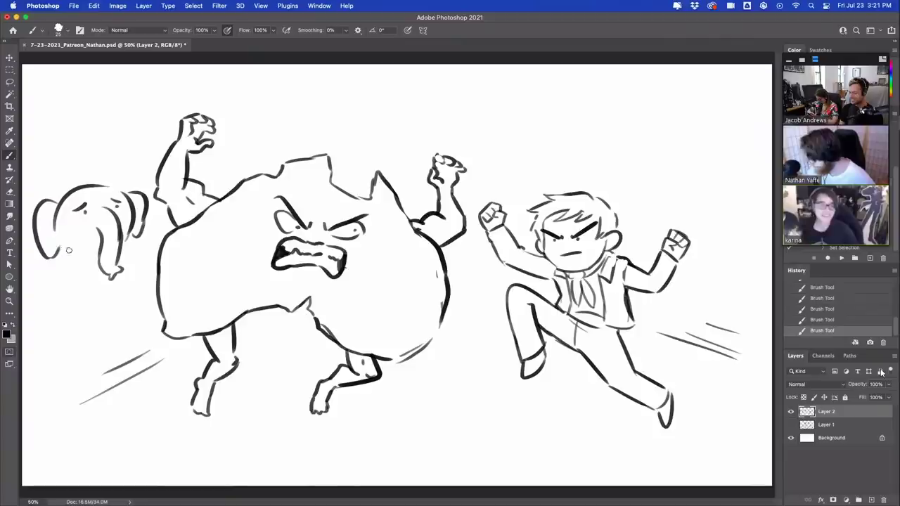
Step: Draw the two sides of the elephant's body beneath its ears and clean up where the large ear meets the head
mouse_move(63, 254)
left_mouse_down()
mouse_move(83, 247)
mouse_move(57, 307)
left_mouse_up()
key("super+z")
mouse_move(127, 246)
left_mouse_down()
mouse_move(140, 289)
mouse_move(140, 271)
left_mouse_up()
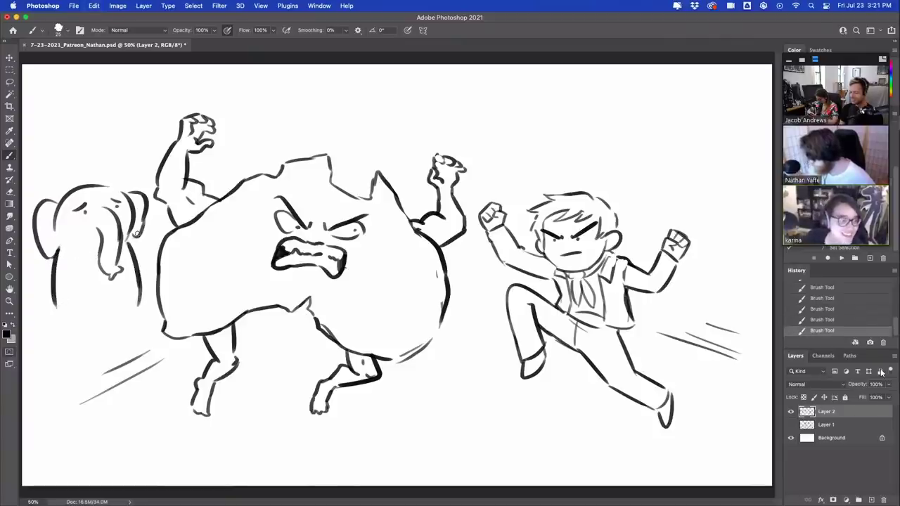
left_click_drag(54, 226, 66, 208)
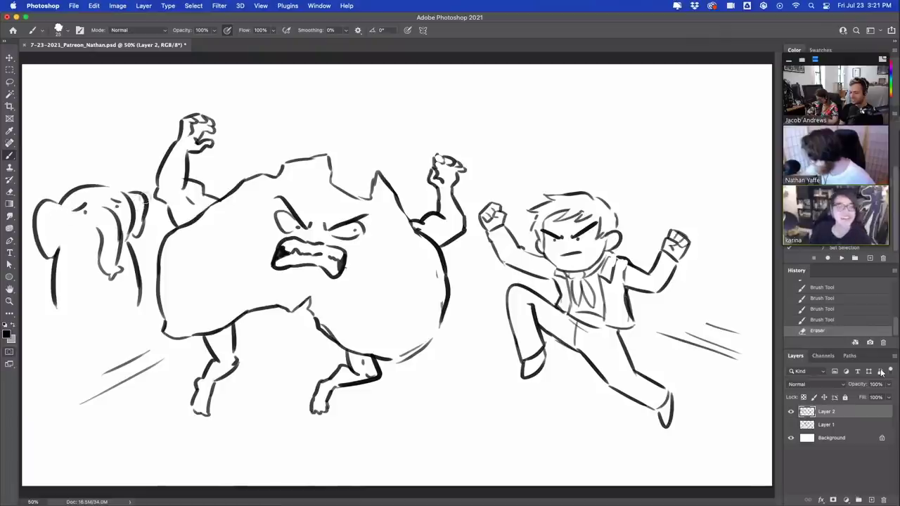
mouse_move(69, 256)
left_mouse_down()
mouse_move(93, 287)
mouse_move(113, 256)
mouse_move(88, 300)
mouse_move(103, 283)
left_mouse_up()
key("super+z")
key("super+z")
key("super+z")
mouse_move(105, 277)
left_mouse_down()
mouse_move(96, 300)
mouse_move(118, 298)
left_mouse_up()
mouse_move(134, 265)
left_mouse_down()
mouse_move(118, 285)
mouse_move(132, 292)
mouse_move(118, 298)
mouse_move(131, 278)
mouse_move(97, 294)
left_mouse_up()
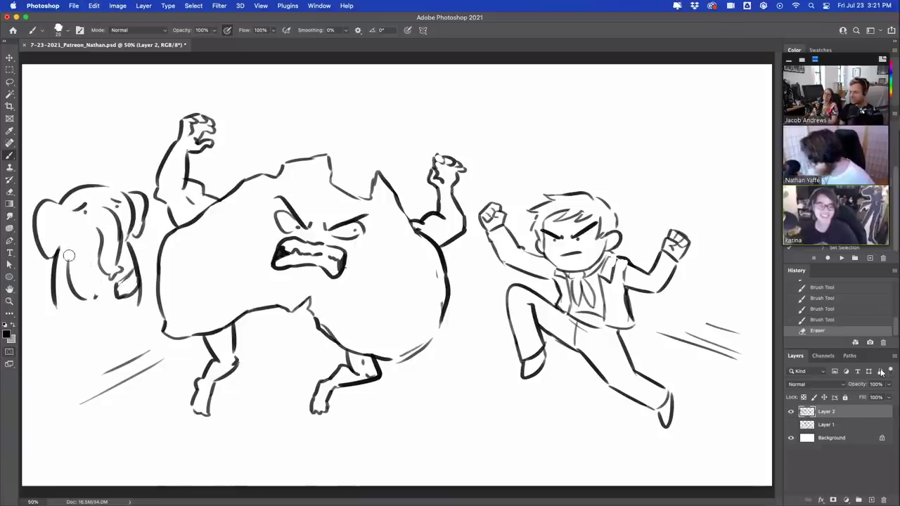
mouse_move(69, 256)
left_mouse_down()
mouse_move(79, 297)
mouse_move(130, 275)
mouse_move(131, 293)
left_mouse_up()
Step: Draw curved wrap bands across the elephant's body, close the body with a curved lower edge, and tidy the trunk tip
mouse_move(60, 252)
left_mouse_down()
mouse_move(103, 261)
mouse_move(93, 269)
mouse_move(128, 248)
mouse_move(118, 294)
left_mouse_up()
left_click_drag(59, 277, 121, 296)
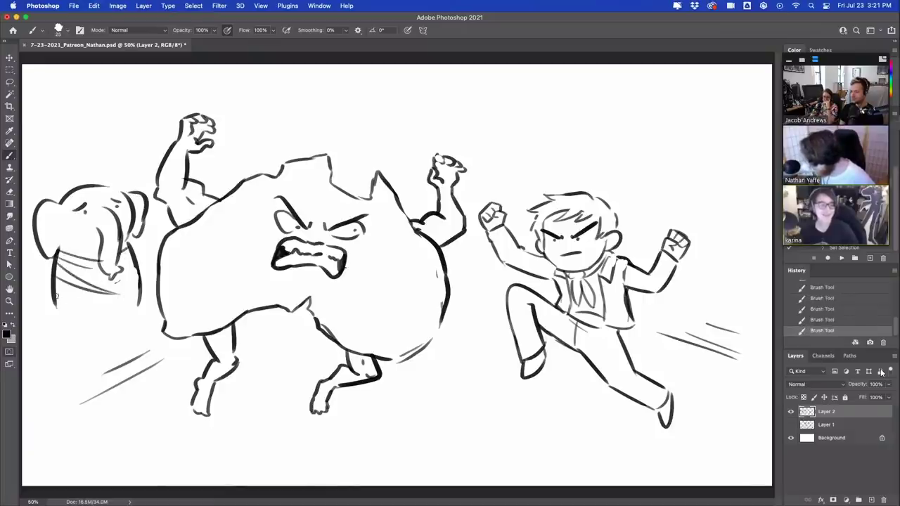
mouse_move(57, 293)
left_mouse_down()
mouse_move(121, 297)
mouse_move(68, 310)
mouse_move(123, 319)
mouse_move(132, 282)
mouse_move(116, 294)
mouse_move(141, 277)
mouse_move(104, 252)
left_mouse_up()
mouse_move(113, 224)
left_mouse_down()
mouse_move(111, 274)
mouse_move(122, 269)
mouse_move(122, 285)
mouse_move(101, 243)
left_mouse_up()
key("super+z")
mouse_move(105, 274)
left_mouse_down()
mouse_move(125, 246)
mouse_move(121, 270)
mouse_move(108, 187)
mouse_move(114, 257)
left_mouse_up()
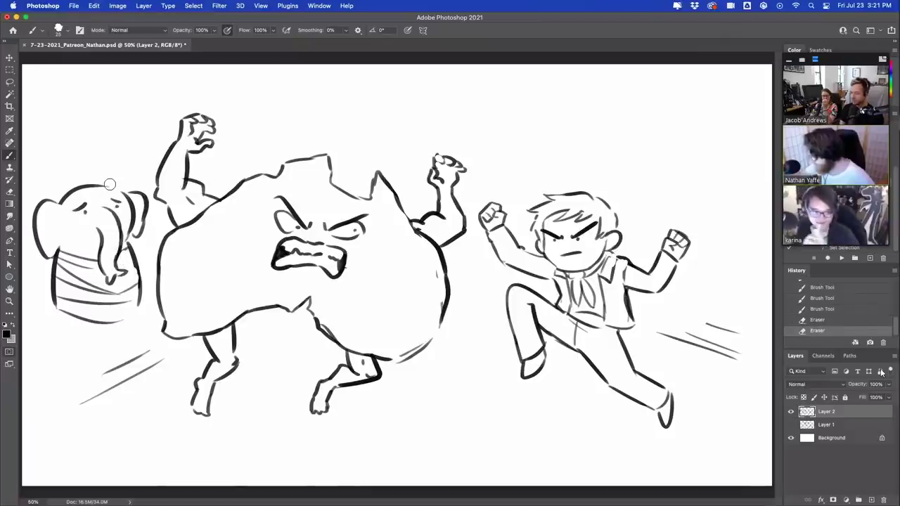
Step: Refine the elephant's trunk, then redraw the large ear's lower edge and add a short inner fold
mouse_move(103, 199)
left_mouse_down()
mouse_move(100, 210)
mouse_move(120, 225)
mouse_move(102, 234)
left_mouse_up()
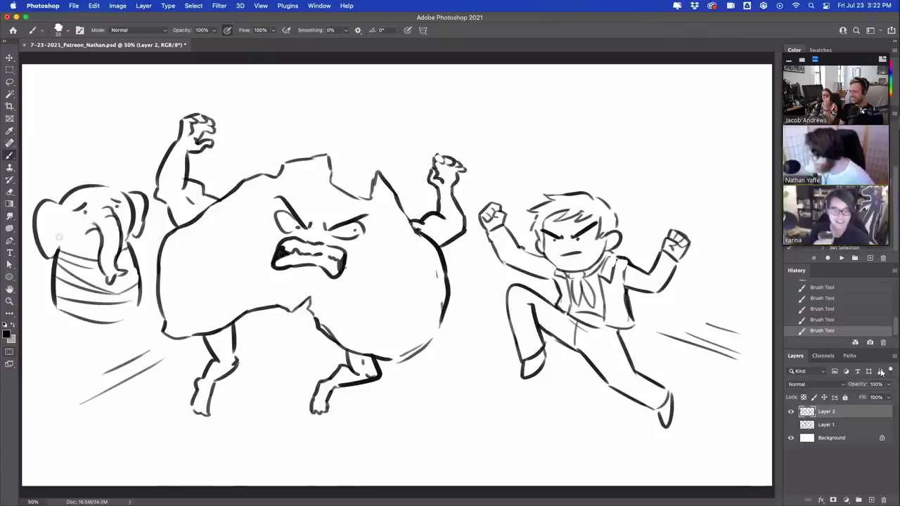
key("super+z")
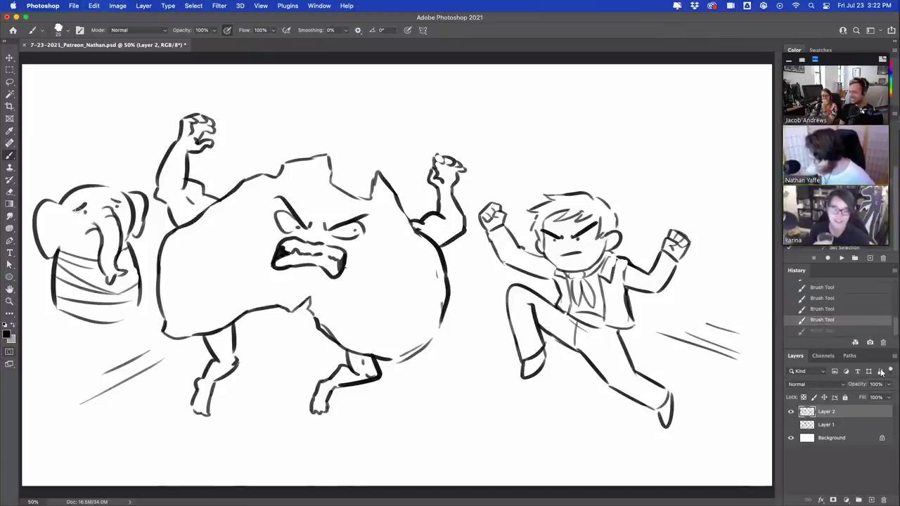
mouse_move(59, 246)
left_mouse_down()
mouse_move(50, 255)
mouse_move(40, 244)
mouse_move(49, 255)
mouse_move(67, 245)
mouse_move(65, 221)
left_mouse_up()
left_click_drag(52, 212, 69, 217)
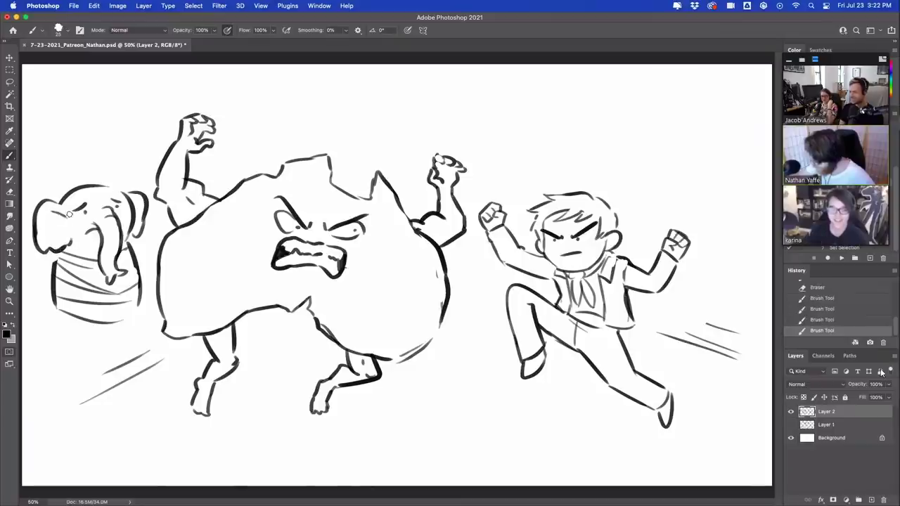
key("super+z")
key("super+z")
key("super+z")
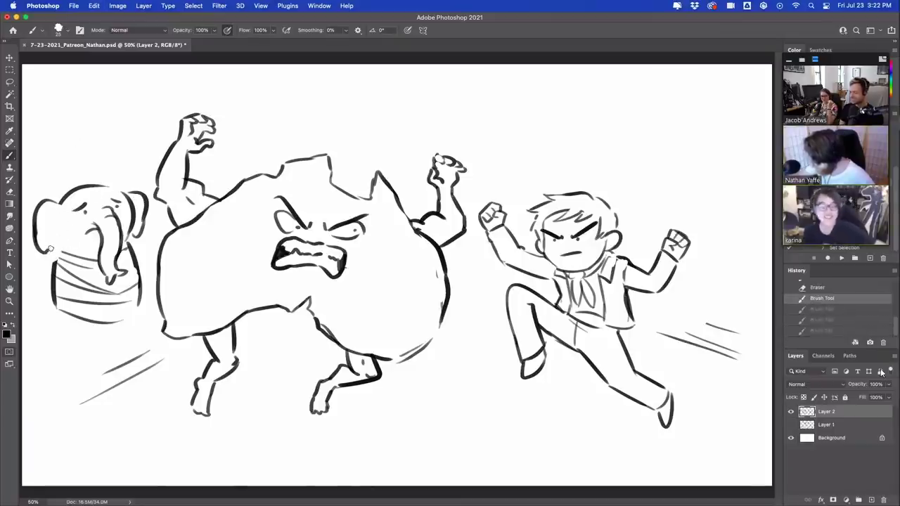
left_click_drag(49, 251, 64, 246)
left_click_drag(50, 212, 64, 209)
left_click_drag(60, 246, 57, 269)
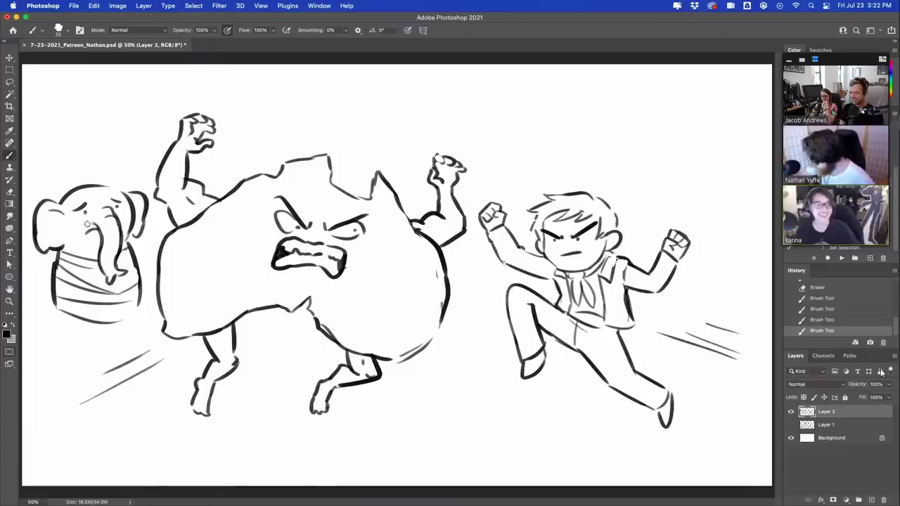
mouse_move(119, 185)
left_mouse_down()
mouse_move(90, 161)
mouse_move(71, 166)
mouse_move(73, 174)
mouse_move(62, 176)
mouse_move(70, 185)
left_mouse_up()
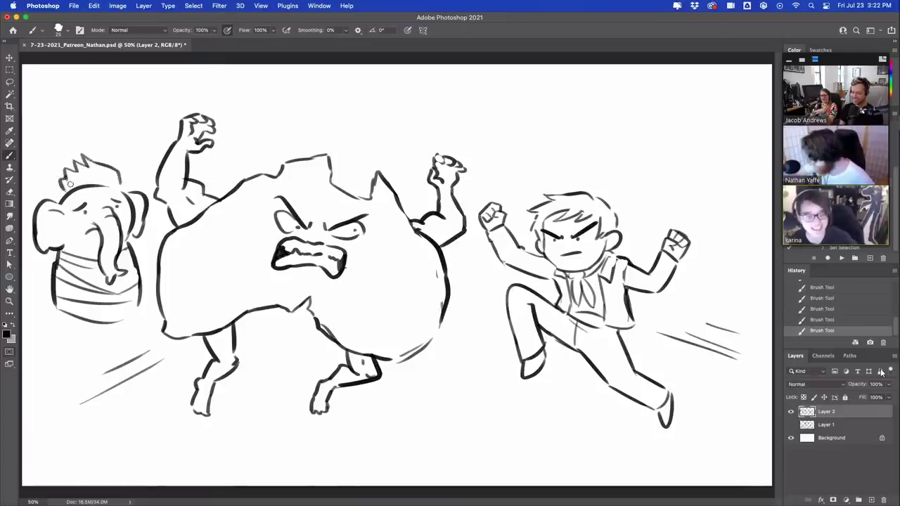
key("super+z")
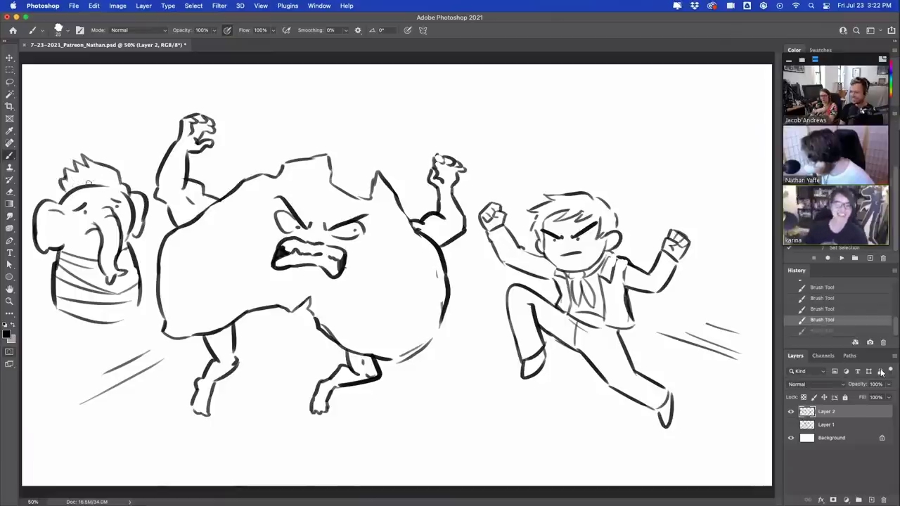
mouse_move(77, 184)
left_mouse_down()
mouse_move(110, 172)
mouse_move(66, 187)
mouse_move(117, 176)
mouse_move(128, 188)
mouse_move(114, 169)
mouse_move(61, 173)
mouse_move(80, 189)
mouse_move(125, 198)
left_mouse_up()
key("super+z")
Step: Draw two splayed running legs with rounded, toed feet beneath the elephant's body
mouse_move(61, 314)
left_mouse_down()
mouse_move(39, 329)
mouse_move(50, 353)
left_mouse_up()
mouse_move(47, 332)
left_mouse_down()
mouse_move(84, 326)
mouse_move(72, 318)
mouse_move(44, 327)
mouse_move(68, 342)
mouse_move(97, 322)
mouse_move(137, 338)
left_mouse_up()
mouse_move(138, 308)
left_mouse_down()
mouse_move(154, 317)
mouse_move(147, 334)
left_mouse_up()
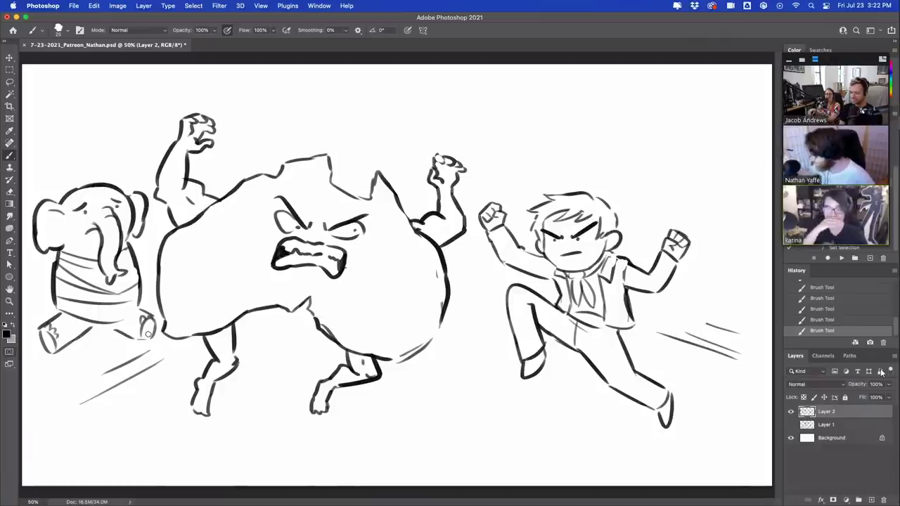
Step: Draw groups of diagonal speed lines radiating out toward the four corners of the canvas
left_click_drag(114, 473, 165, 422)
left_click_drag(166, 460, 178, 445)
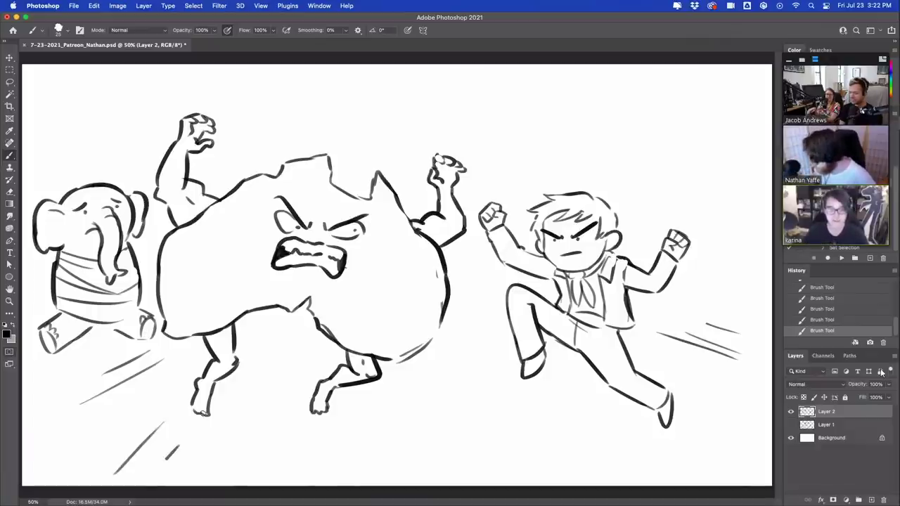
left_click_drag(77, 94, 132, 130)
left_click_drag(113, 95, 133, 111)
left_click_drag(133, 79, 150, 94)
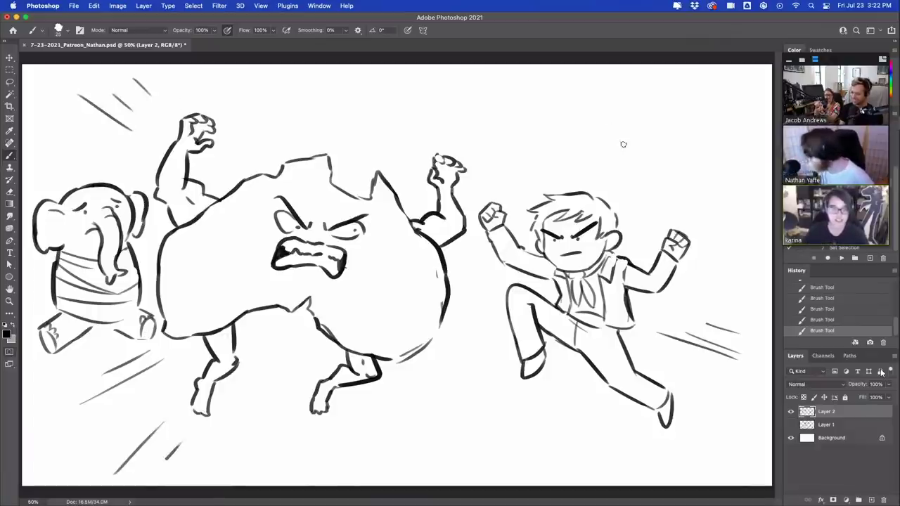
left_click_drag(630, 140, 723, 69)
left_click_drag(655, 148, 725, 107)
left_click_drag(672, 180, 734, 156)
mouse_move(591, 442)
left_mouse_down()
mouse_move(619, 472)
mouse_move(672, 478)
left_mouse_up()
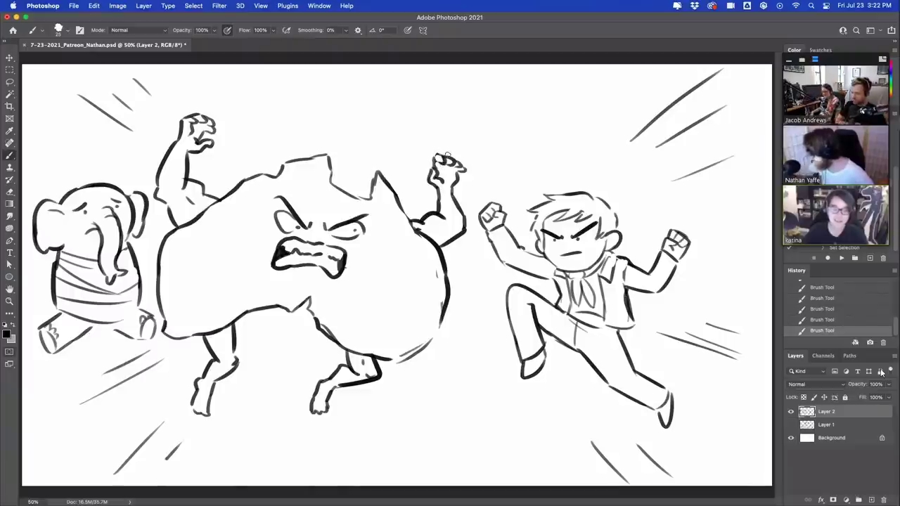
Step: Hand-letter the title "THE PROTECTOR" in capitals above the map and the charging figure
left_click_drag(259, 87, 263, 123)
left_click_drag(243, 100, 268, 84)
mouse_move(272, 90)
left_mouse_down()
mouse_move(276, 122)
mouse_move(292, 113)
left_mouse_up()
mouse_move(278, 104)
left_mouse_down()
mouse_move(292, 97)
mouse_move(322, 110)
mouse_move(316, 97)
left_mouse_up()
mouse_move(305, 85)
left_mouse_down()
mouse_move(324, 77)
mouse_move(358, 113)
mouse_move(360, 133)
left_mouse_up()
mouse_move(352, 99)
left_mouse_down()
mouse_move(361, 117)
mouse_move(412, 125)
mouse_move(421, 103)
left_mouse_up()
mouse_move(441, 94)
left_mouse_down()
mouse_move(444, 115)
mouse_move(458, 86)
left_mouse_up()
mouse_move(454, 87)
left_mouse_down()
mouse_move(457, 119)
mouse_move(473, 116)
left_mouse_up()
left_click_drag(454, 104, 467, 103)
mouse_move(454, 88)
left_mouse_down()
mouse_move(471, 86)
mouse_move(516, 115)
left_mouse_up()
mouse_move(503, 88)
left_mouse_down()
mouse_move(523, 83)
mouse_move(539, 116)
mouse_move(557, 91)
left_mouse_up()
mouse_move(570, 92)
left_mouse_down()
mouse_move(574, 118)
mouse_move(575, 105)
left_mouse_up()
left_click_drag(577, 104, 599, 120)
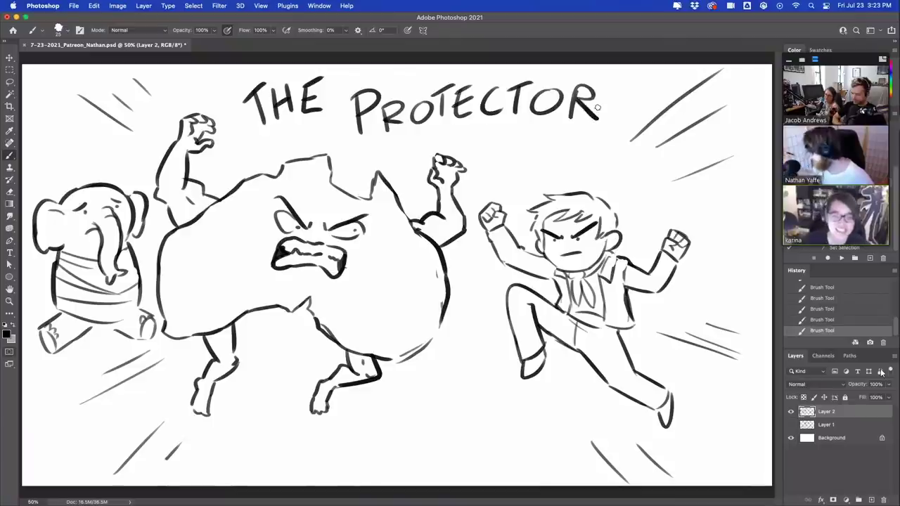
Step: Add two steep speed lines along the canvas's lower edge and fill in more lines on the elephant's leg and wraps
left_click_drag(539, 438, 562, 484)
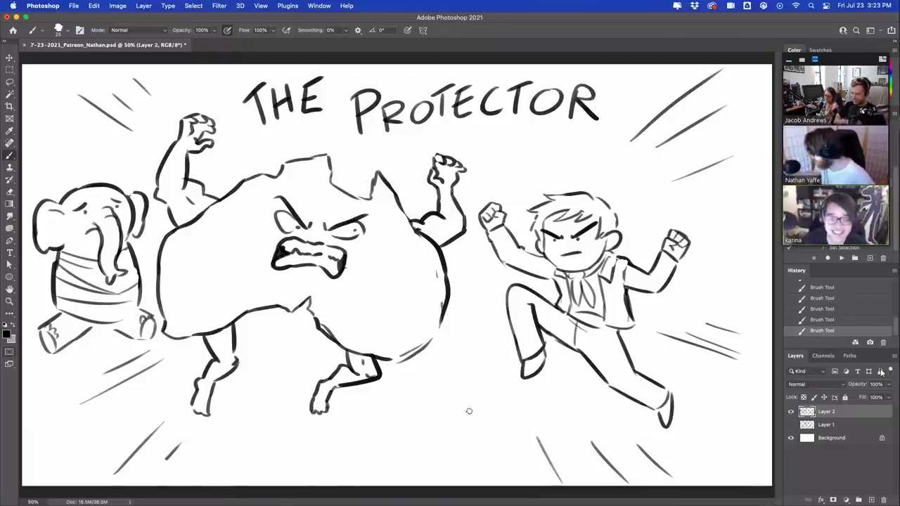
left_click_drag(228, 444, 209, 484)
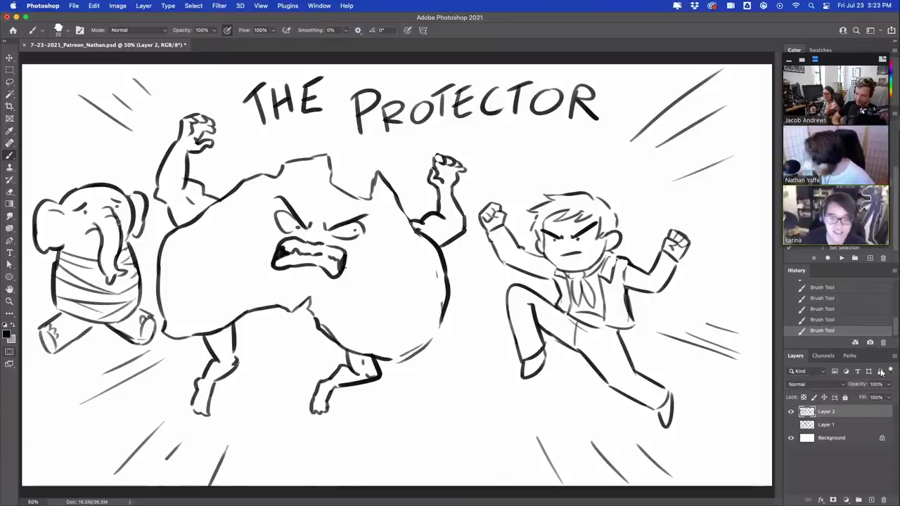
key("super+z")
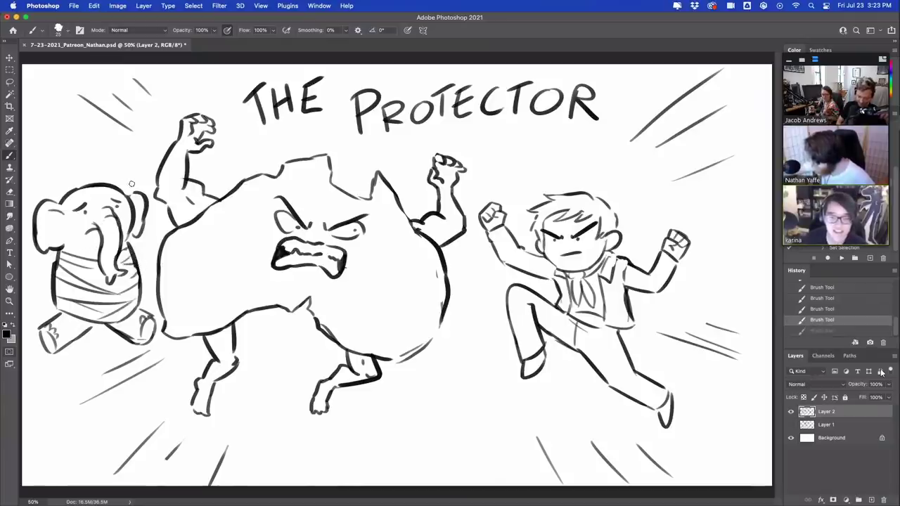
key("super+shift+z")
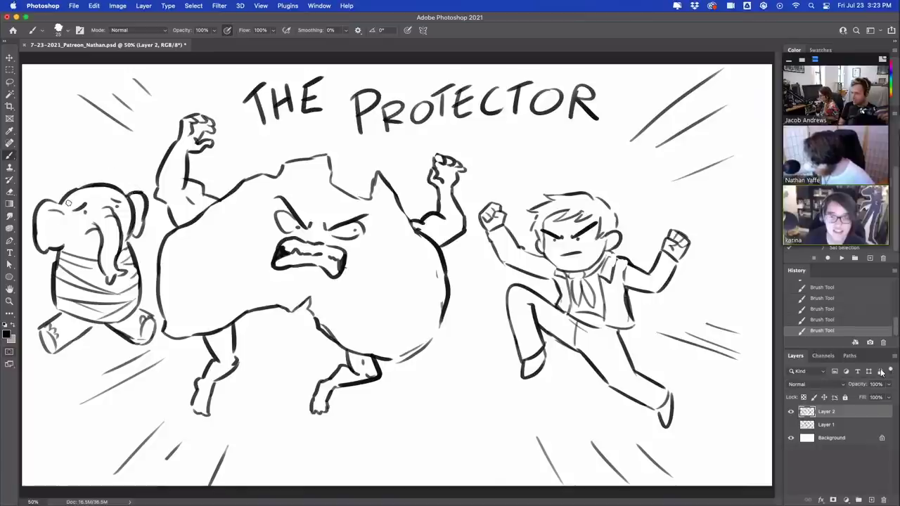
Step: Add tear marks and flying sweat drops around the elephant's head, and reinforce the lower edge of its wrapped body
left_click_drag(68, 223, 75, 222)
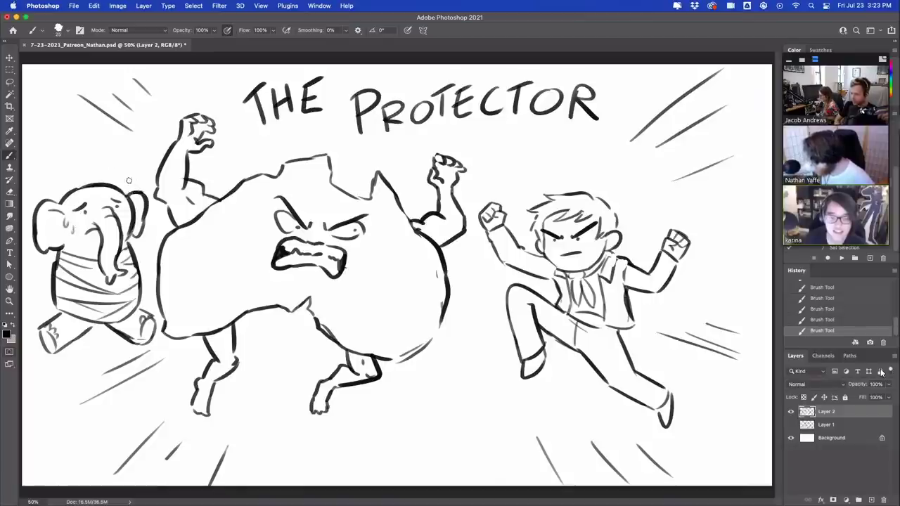
left_click_drag(128, 180, 134, 175)
left_click_drag(55, 187, 59, 184)
left_click_drag(64, 181, 69, 177)
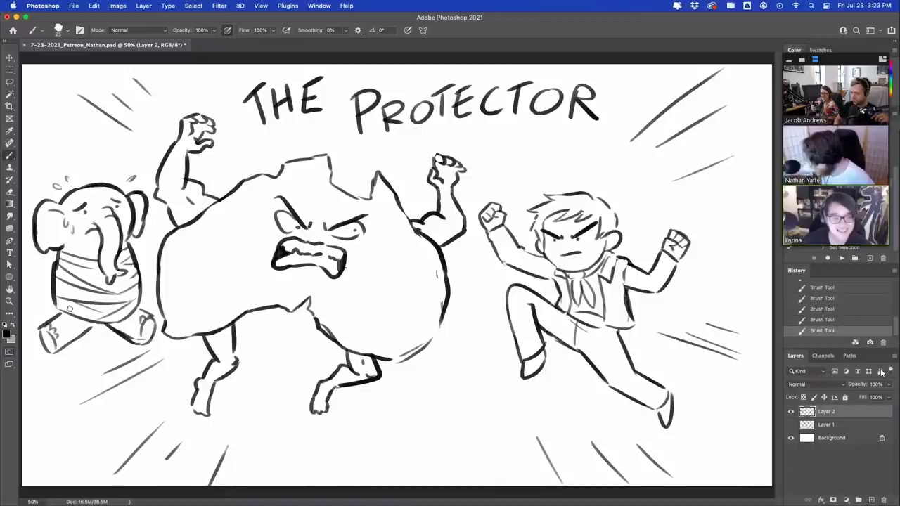
left_click_drag(58, 307, 109, 327)
left_click_drag(63, 311, 119, 325)
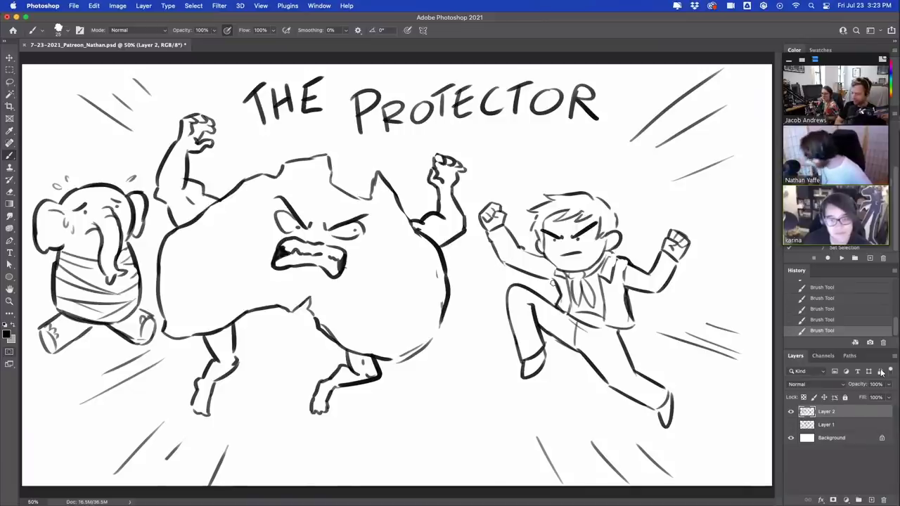
Step: Reinforce the charging figure's front sleeve, rear shoulder, jacket side and lower hem with darker strokes
left_click_drag(506, 265, 552, 280)
left_click_drag(525, 250, 543, 256)
left_click_drag(619, 257, 632, 296)
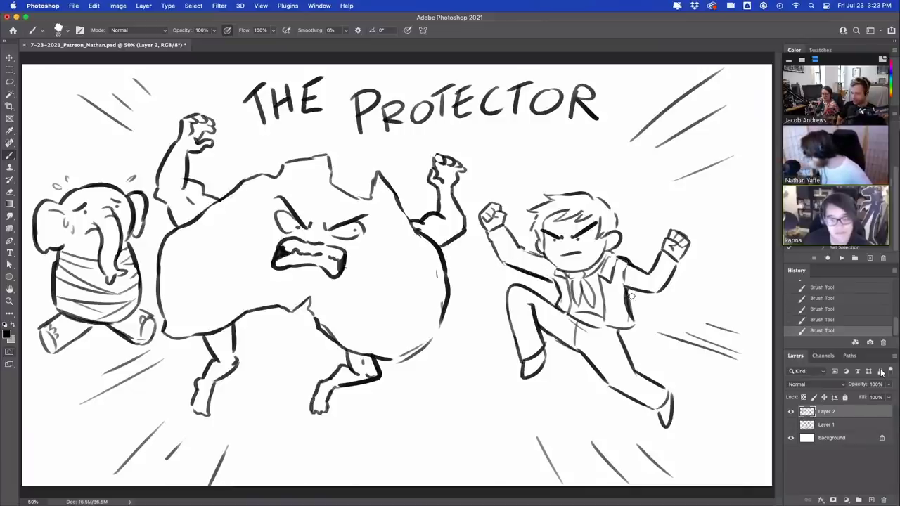
mouse_move(605, 324)
left_mouse_down()
mouse_move(625, 329)
mouse_move(615, 335)
mouse_move(630, 344)
mouse_move(632, 332)
left_mouse_up()
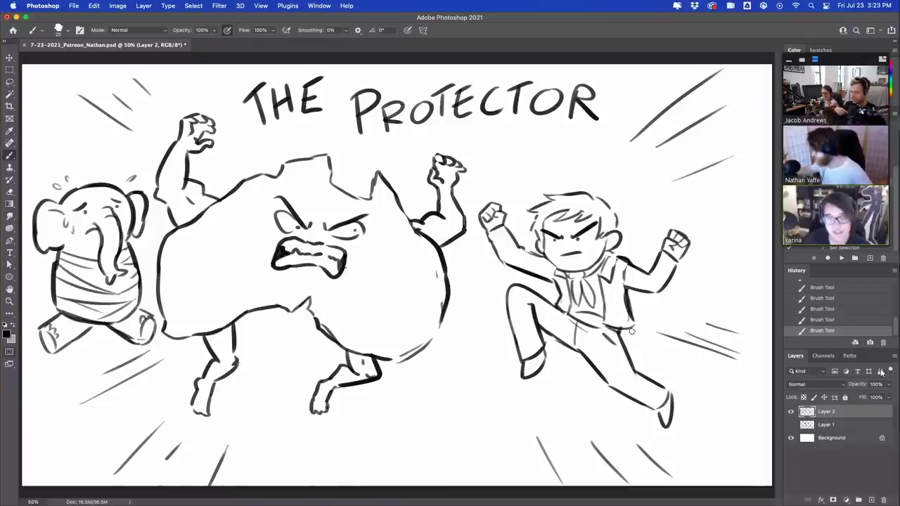
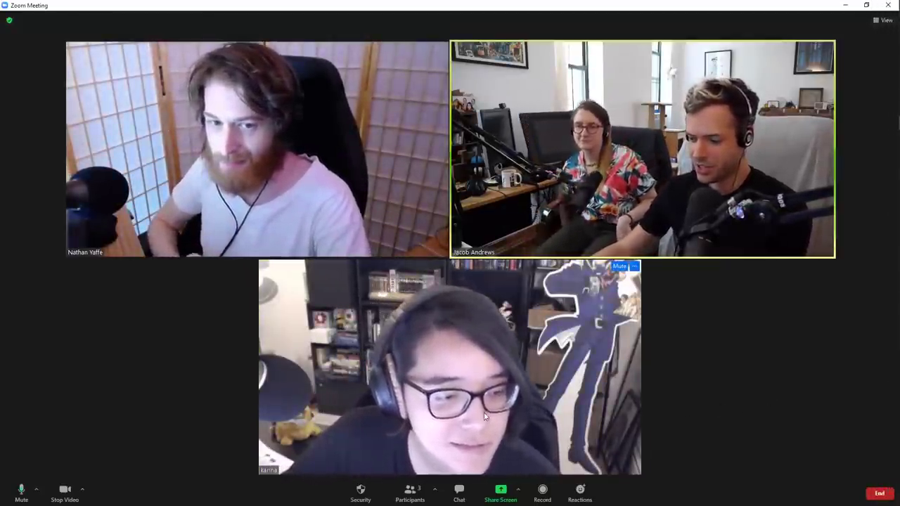
Step: Start screen sharing in the Zoom meeting
left_click(501, 491)
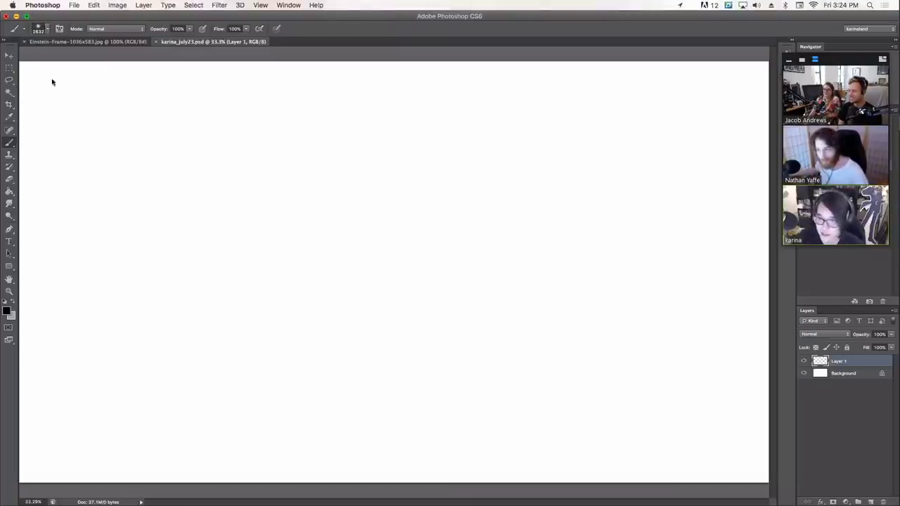
Step: Try the Kyle's Inkbox - 2Smooth 2B 4Gotten brush with a test stroke on Layer 1
left_click(47, 29)
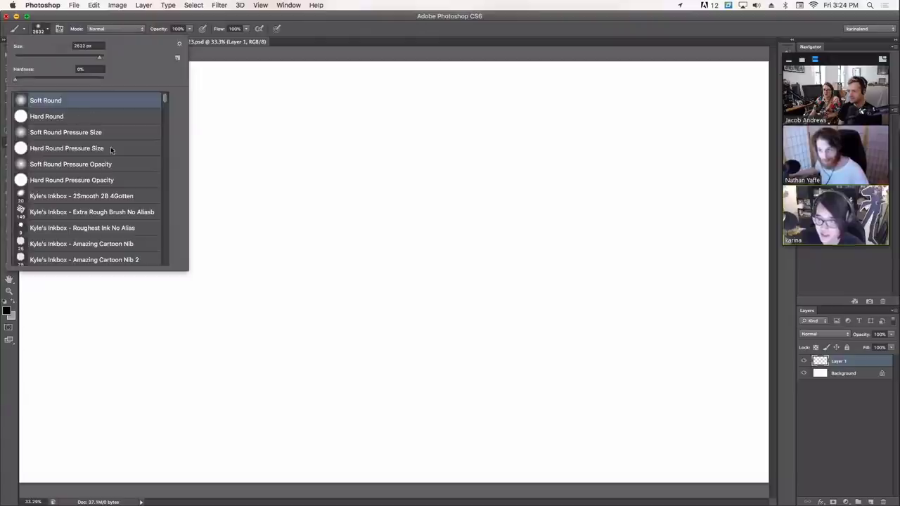
double_click(114, 195)
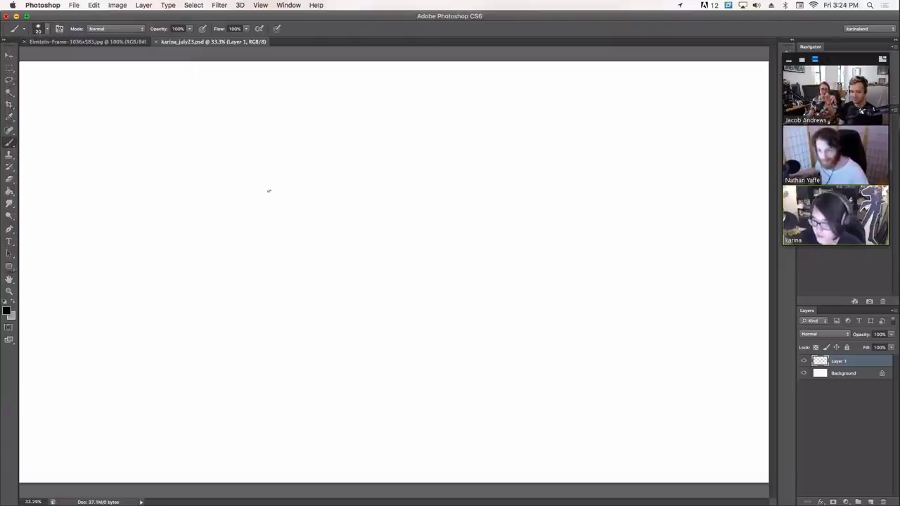
left_click_drag(321, 209, 401, 207)
key("ctrl+z")
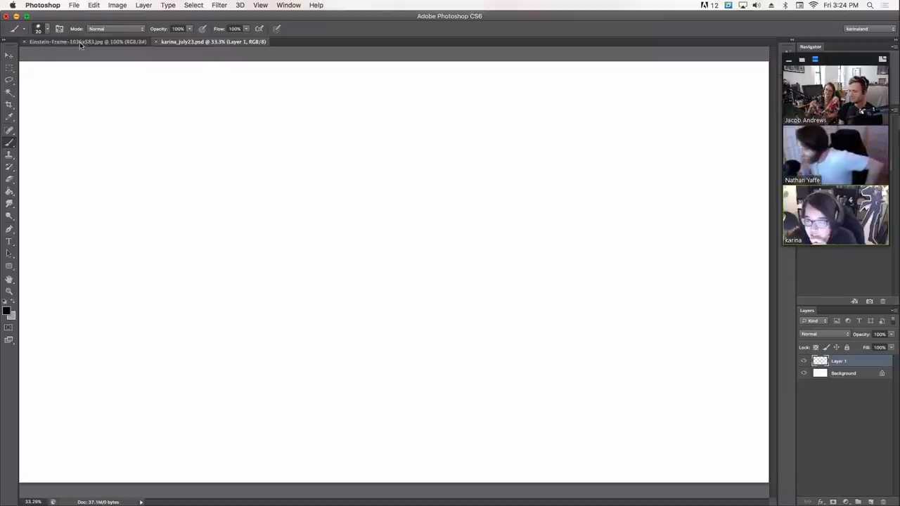
Step: Close the Einstein quote image and keep karina_july23.psd open for drawing
left_click(40, 41)
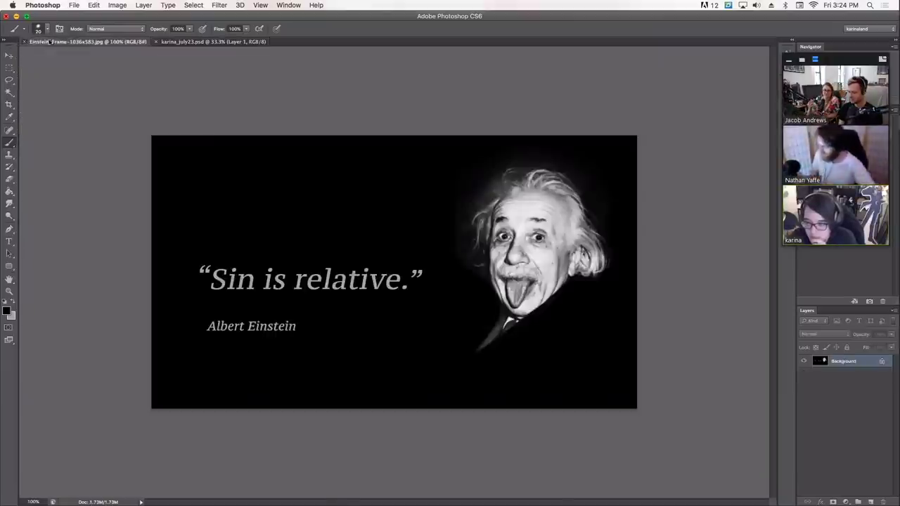
left_click(25, 42)
key("f")
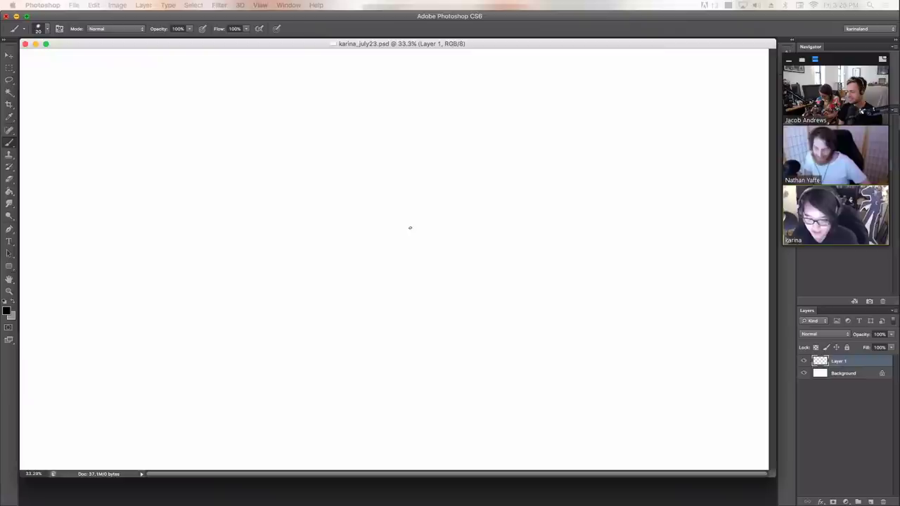
Step: Load the Kyle's Inkbox - Pocket Brush 2 tool preset for the Brush tool
left_click(25, 29)
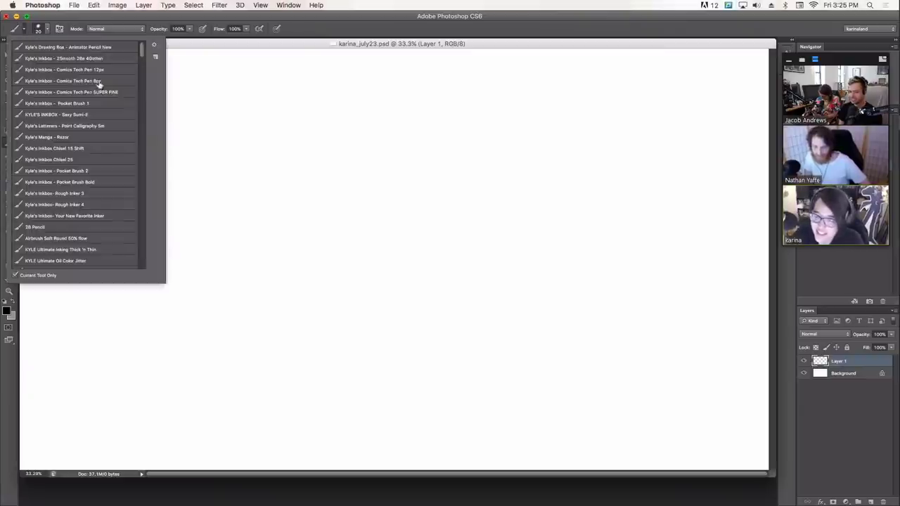
left_click(94, 183)
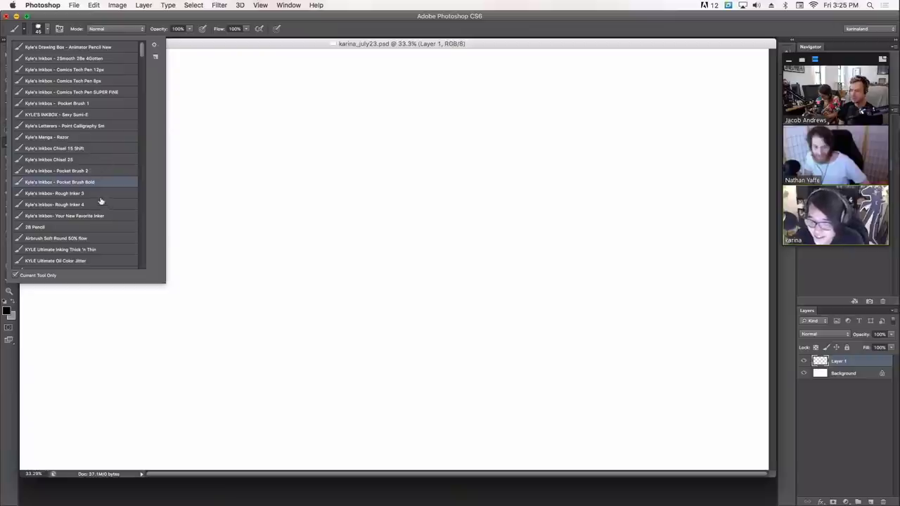
left_click(103, 127)
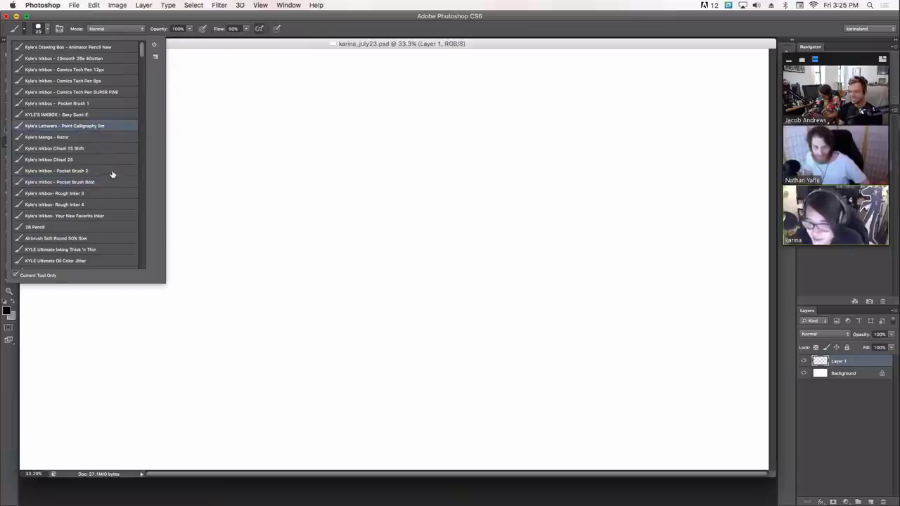
double_click(114, 173)
Step: Test the brush with a wavy stroke, undo it, and dock the floating document window as a tab
left_click_drag(256, 170, 398, 217)
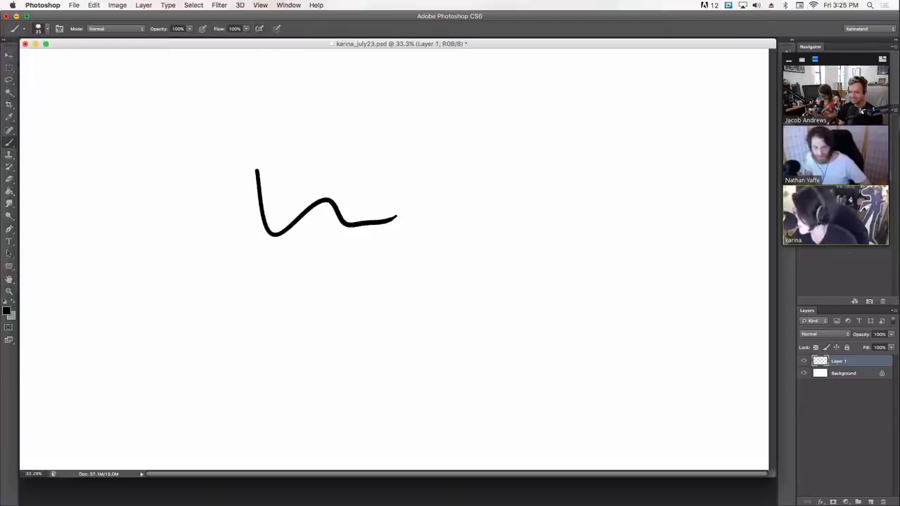
left_click_drag(62, 44, 72, 41)
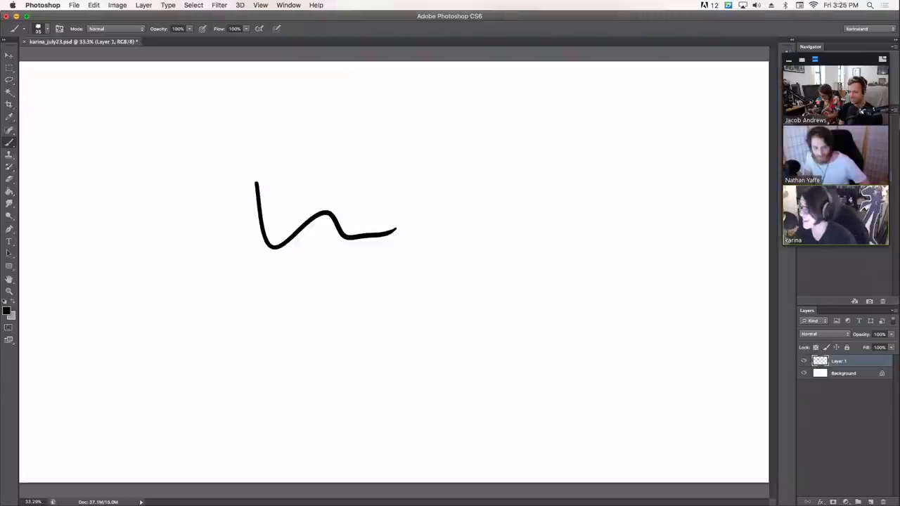
key("super+z")
Step: Set the brush size to 19 px and try sketching a loose curved torso outline on Layer 1
right_click(453, 219)
left_click_drag(476, 238, 472, 238)
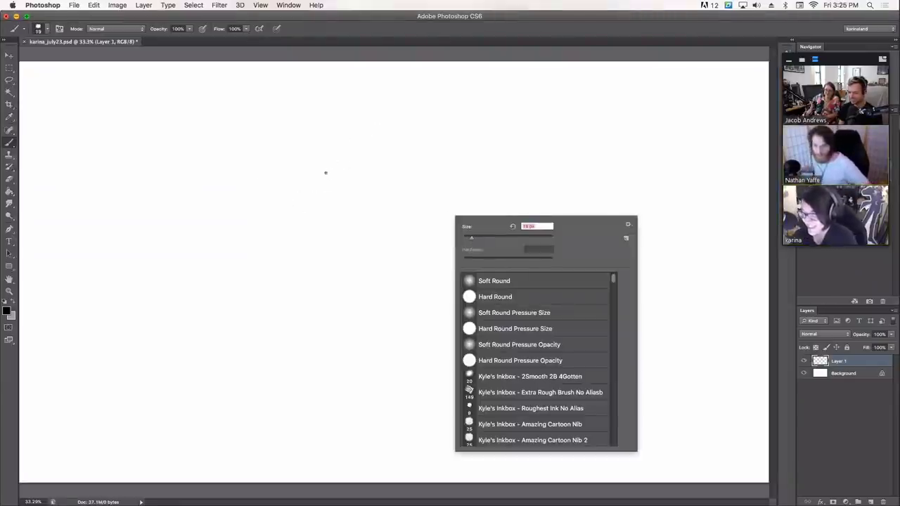
left_click_drag(314, 189, 324, 184)
mouse_move(292, 211)
left_mouse_down()
mouse_move(398, 194)
mouse_move(463, 171)
left_mouse_up()
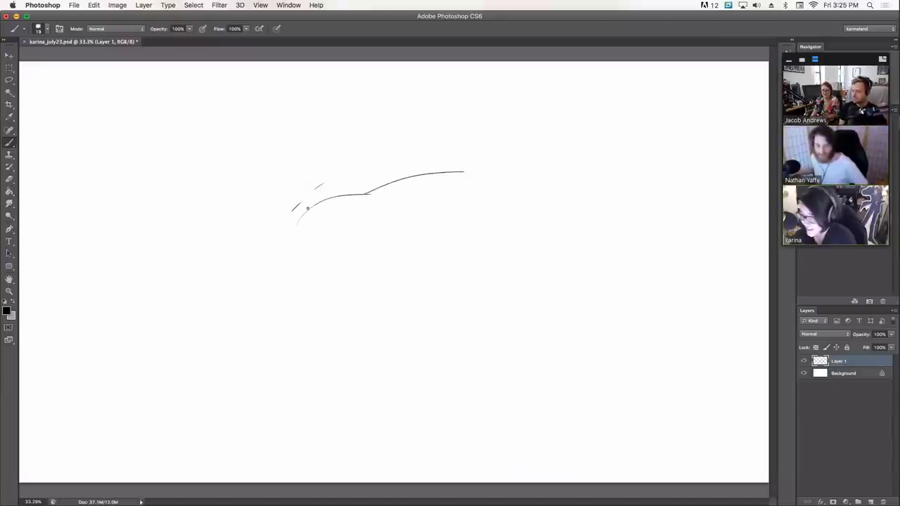
left_click_drag(307, 208, 293, 256)
mouse_move(307, 299)
left_mouse_down()
mouse_move(326, 275)
mouse_move(408, 295)
left_mouse_up()
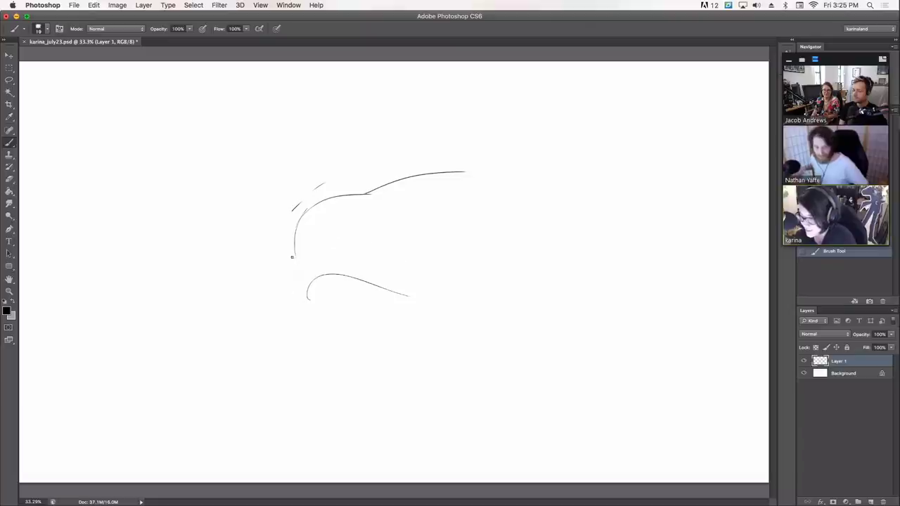
left_click_drag(340, 194, 295, 299)
left_click_drag(316, 210, 474, 172)
left_click_drag(438, 287, 484, 256)
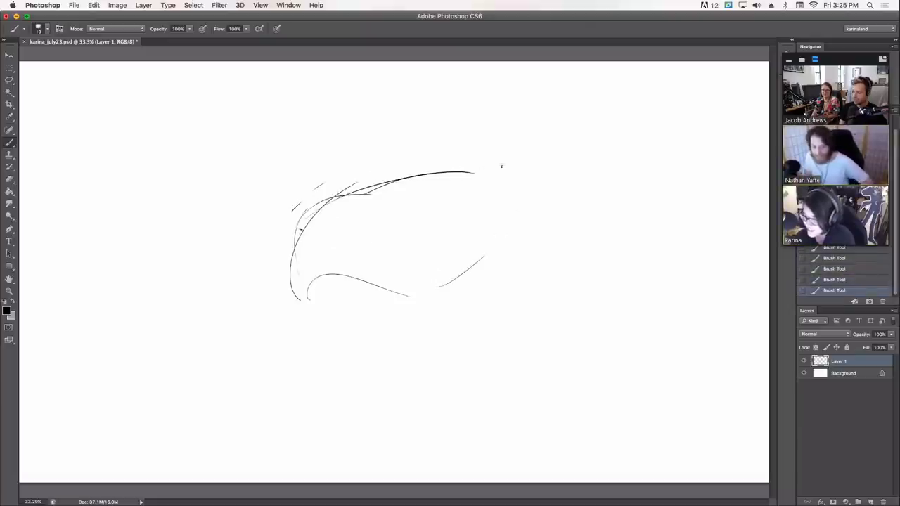
Step: Undo all of the torso outline strokes back to a blank canvas
key("alt+super+z")
key("alt+super+z")
key("alt+super+z")
key("alt+super+z")
key("alt+super+z")
key("alt+super+z")
key("alt+super+z")
key("alt+super+z")
key("alt+super+z")
key("alt+super+z")
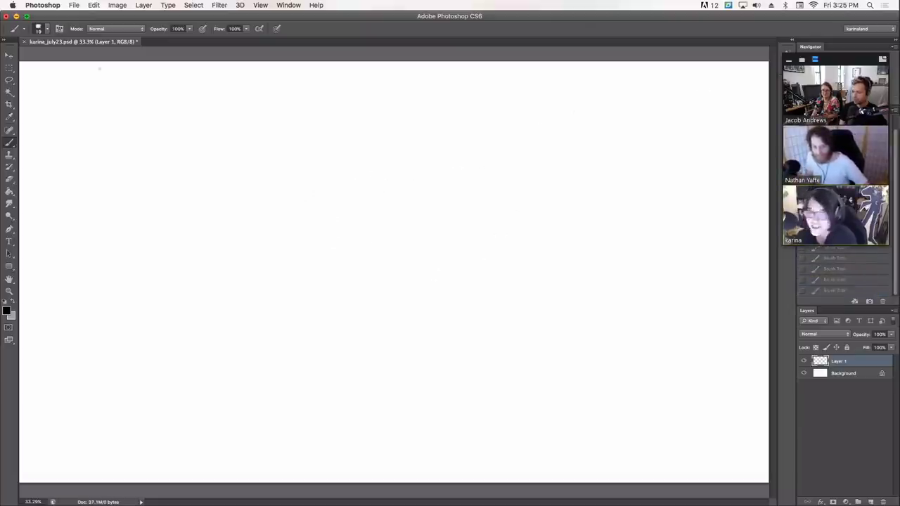
Step: Load the Kyle's Drawing Box - Animator Pencil tool preset for the Brush tool, then test and undo a short stroke
left_click(47, 30)
left_click(24, 29)
left_click(91, 47)
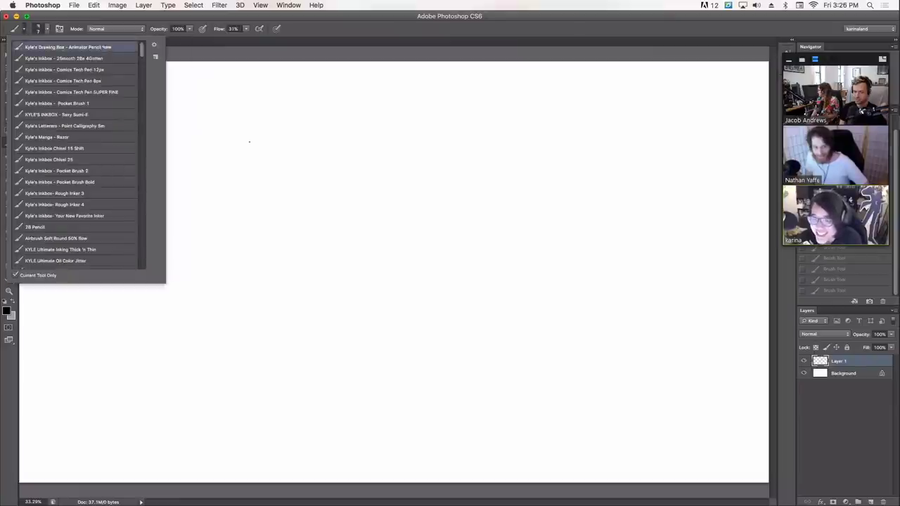
left_click(250, 142)
mouse_move(269, 207)
left_mouse_down()
mouse_move(274, 222)
mouse_move(295, 203)
left_mouse_up()
key("ctrl+z")
Step: Sketch the broad rounded outline of a muscular chest with light pencil strokes in the middle of the canvas
left_click_drag(404, 180, 321, 190)
left_click_drag(268, 255, 268, 284)
left_click_drag(276, 251, 276, 270)
mouse_move(286, 303)
left_mouse_down()
mouse_move(304, 320)
mouse_move(369, 301)
left_mouse_up()
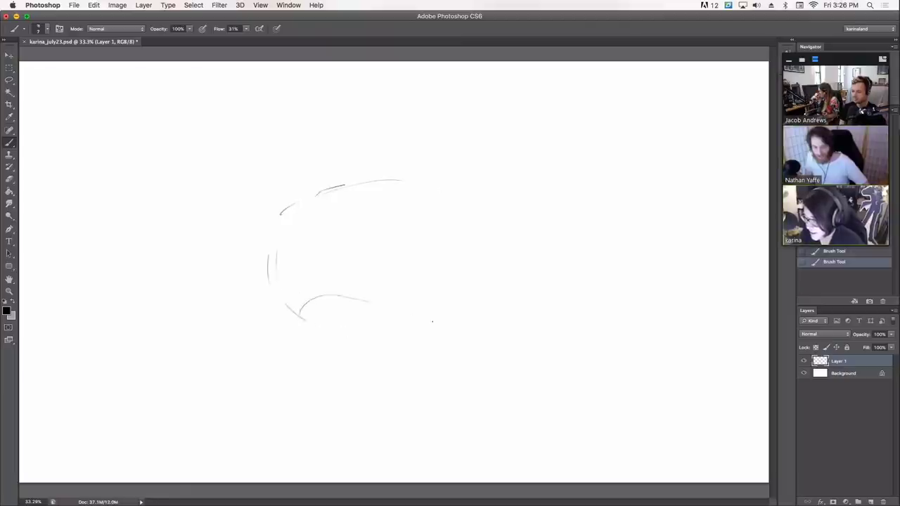
left_click_drag(291, 221, 424, 179)
left_click_drag(466, 200, 442, 302)
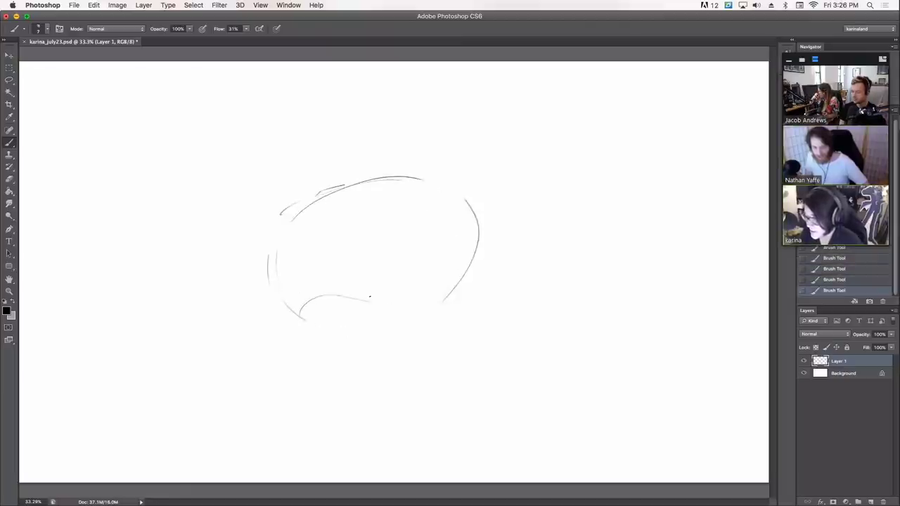
Step: Add the chest's centre line, the undersides of the pectorals, and the rib curves below them
left_click_drag(382, 172, 348, 265)
left_click_drag(275, 232, 270, 275)
mouse_move(271, 245)
left_mouse_down()
mouse_move(295, 277)
mouse_move(418, 245)
left_mouse_up()
mouse_move(352, 255)
left_mouse_down()
mouse_move(410, 243)
mouse_move(450, 253)
mouse_move(478, 224)
left_mouse_up()
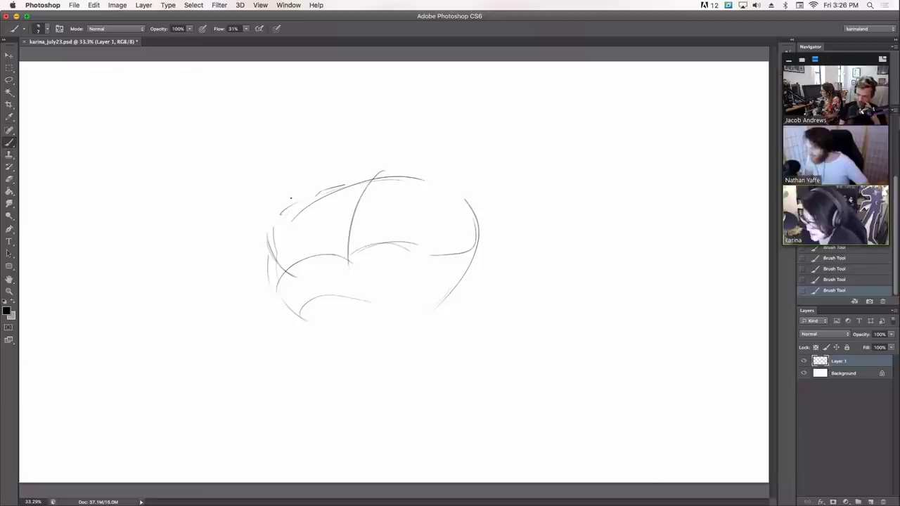
mouse_move(291, 206)
left_mouse_down()
mouse_move(267, 247)
mouse_move(270, 268)
mouse_move(324, 250)
mouse_move(367, 272)
left_mouse_up()
mouse_move(285, 264)
left_mouse_down()
mouse_move(282, 315)
mouse_move(277, 290)
mouse_move(285, 339)
mouse_move(351, 302)
left_mouse_up()
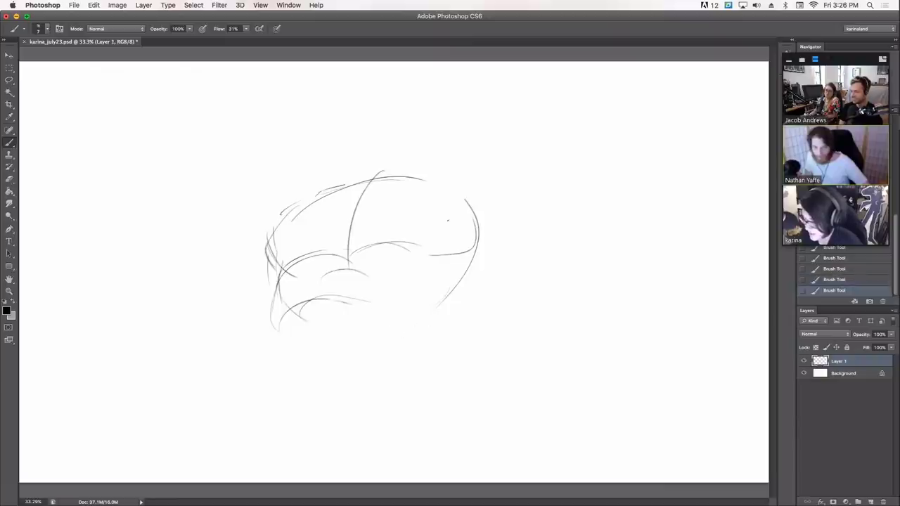
Step: Sketch a rounded head shape above the chest
mouse_move(317, 144)
left_mouse_down()
mouse_move(355, 76)
mouse_move(332, 162)
mouse_move(373, 85)
mouse_move(315, 140)
left_mouse_up()
mouse_move(346, 73)
left_mouse_down()
mouse_move(313, 91)
mouse_move(311, 141)
left_mouse_up()
mouse_move(312, 95)
left_mouse_down()
mouse_move(320, 155)
mouse_move(368, 160)
left_mouse_up()
mouse_move(365, 73)
left_mouse_down()
mouse_move(377, 76)
mouse_move(386, 123)
left_mouse_up()
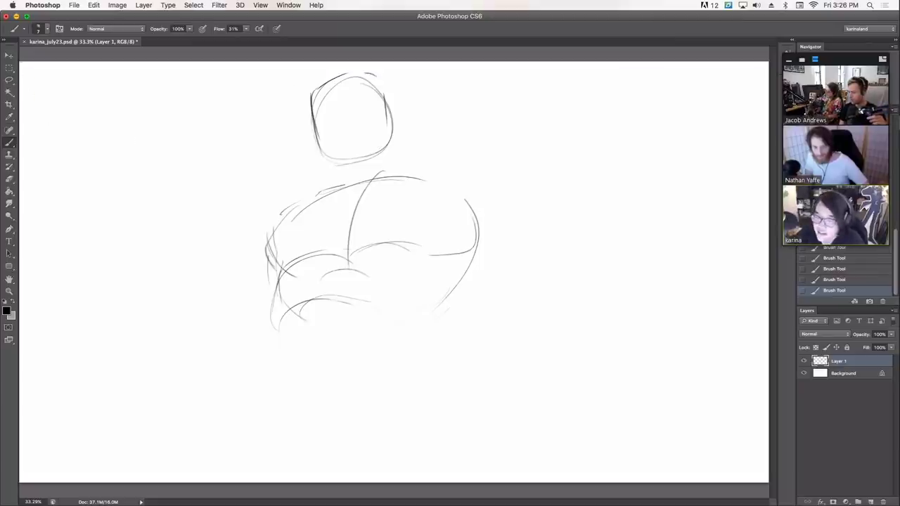
Step: Scale the head and chest sketch down slightly with Free Transform
key("ctrl+t")
mouse_move(478, 72)
left_mouse_down()
mouse_move(462, 90)
mouse_move(467, 107)
mouse_move(434, 116)
left_mouse_up()
key("Return")
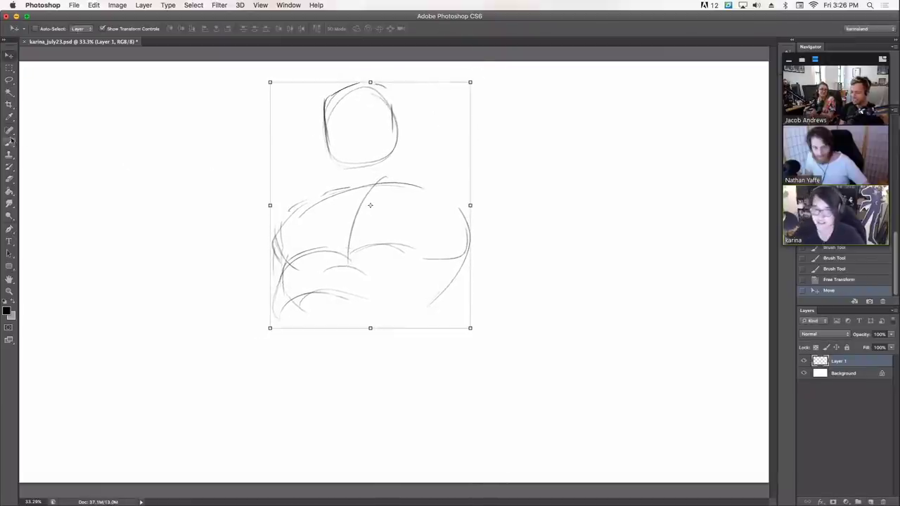
Step: Draw a curved brow guideline inside the head and add the lines of the thick neck
left_click(9, 141)
mouse_move(364, 166)
left_mouse_down()
mouse_move(350, 141)
mouse_move(357, 120)
mouse_move(376, 122)
left_mouse_up()
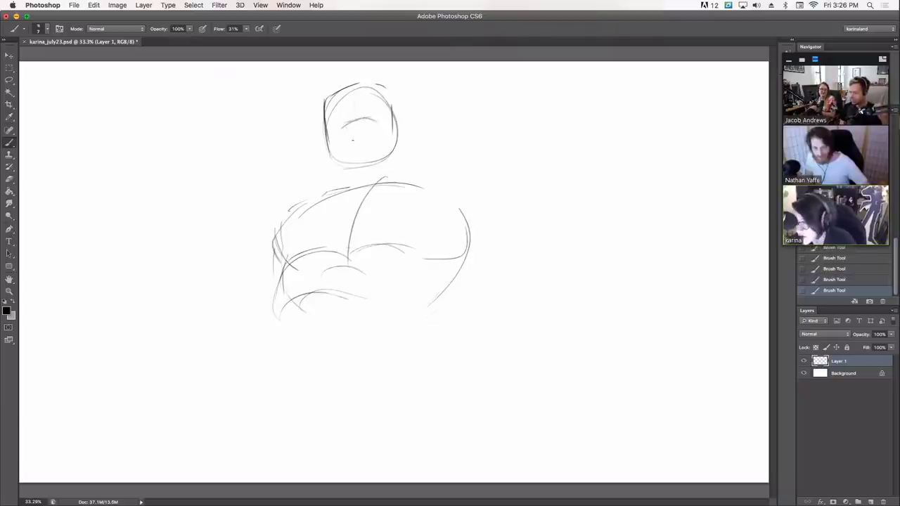
left_click_drag(330, 96, 336, 165)
left_click_drag(331, 141, 335, 162)
left_click_drag(386, 122, 385, 184)
Step: Extend the torso down to a curved waistline, reinforce its sides, and sketch the shoulders and upper arms
mouse_move(296, 213)
left_mouse_down()
mouse_move(276, 271)
mouse_move(286, 275)
mouse_move(278, 307)
left_mouse_up()
mouse_move(280, 276)
left_mouse_down()
mouse_move(274, 366)
mouse_move(374, 371)
left_mouse_up()
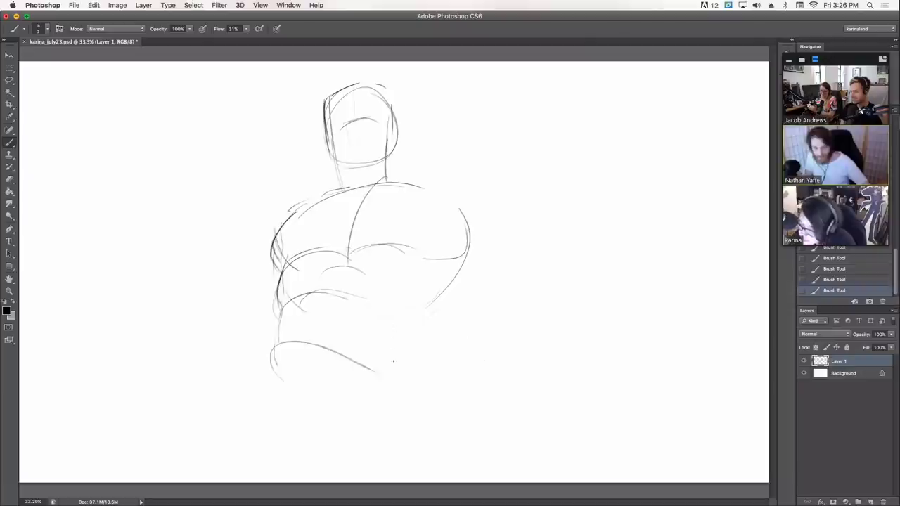
left_click_drag(433, 309, 461, 253)
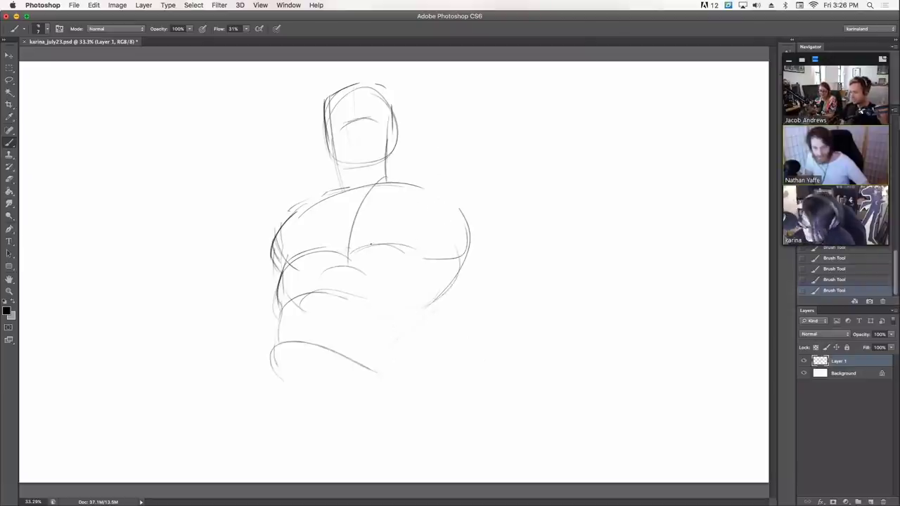
left_click_drag(408, 251, 438, 237)
mouse_move(429, 193)
left_mouse_down()
mouse_move(481, 206)
mouse_move(505, 226)
mouse_move(481, 256)
left_mouse_up()
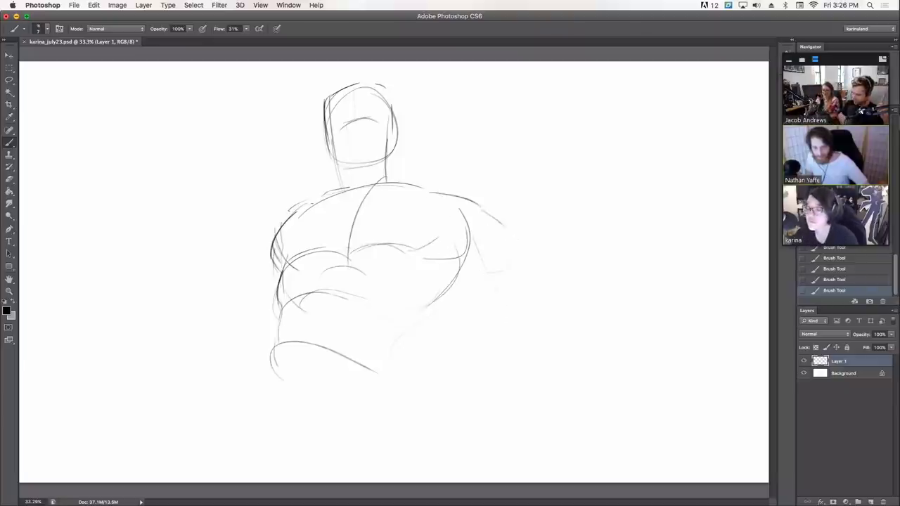
mouse_move(333, 192)
left_mouse_down()
mouse_move(255, 233)
mouse_move(255, 267)
left_mouse_up()
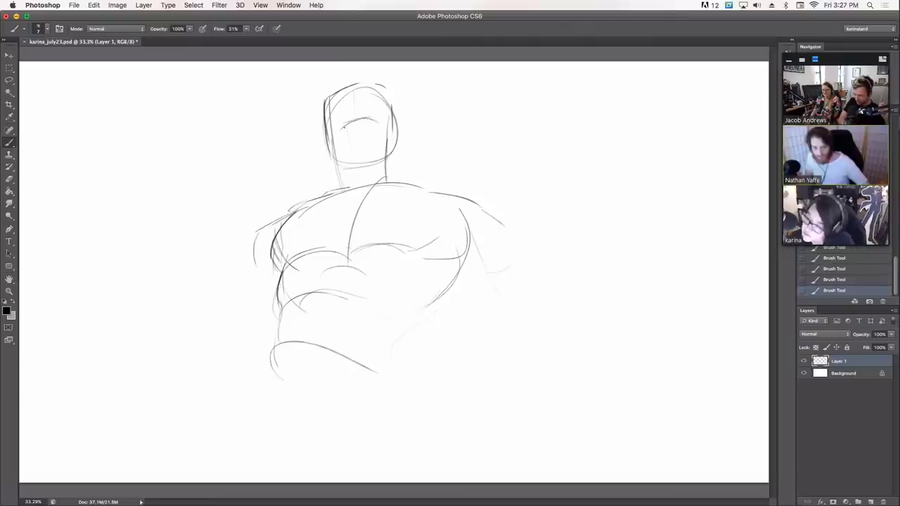
Step: Draw the inner face frame and jaw inside the head and erase the old chin and brow guidelines
mouse_move(341, 122)
left_mouse_down()
mouse_move(345, 144)
mouse_move(363, 103)
mouse_move(378, 114)
mouse_move(380, 138)
left_mouse_up()
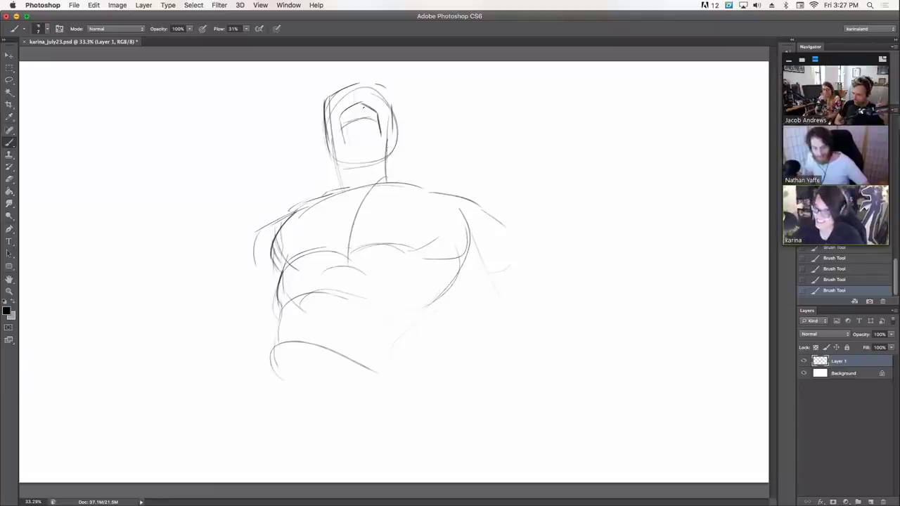
left_click_drag(372, 107, 376, 144)
left_click_drag(338, 115, 344, 136)
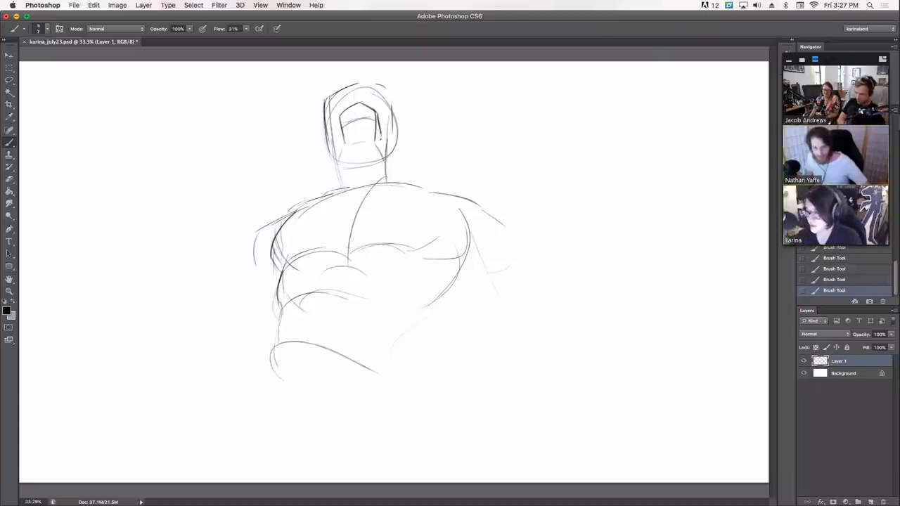
left_click_drag(375, 162, 369, 163)
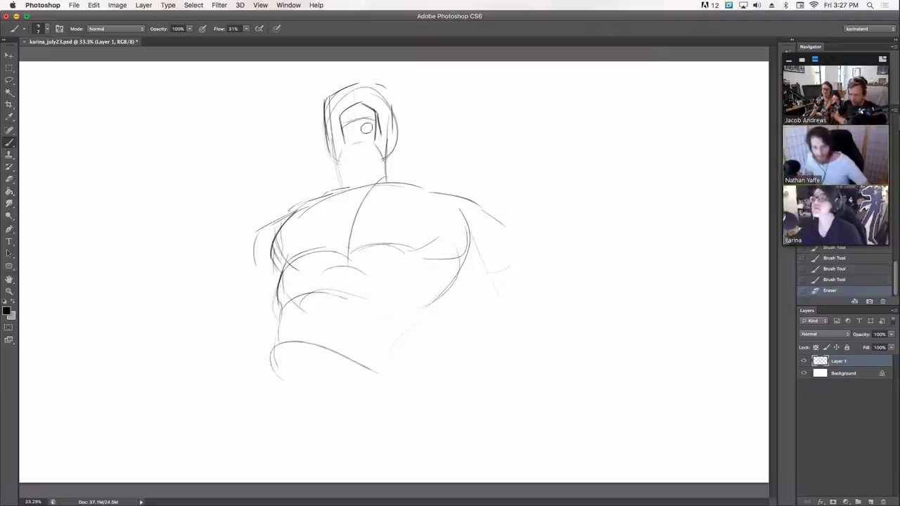
left_click_drag(346, 120, 369, 119)
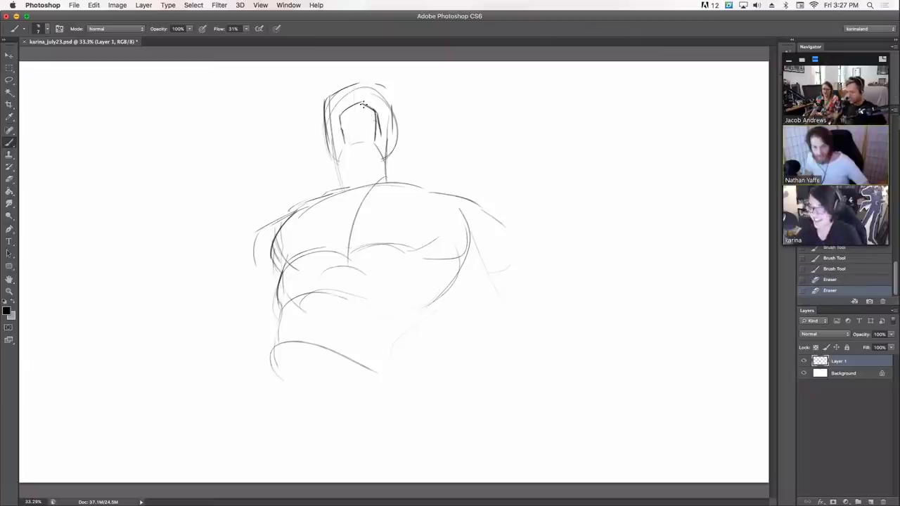
Step: Continue the torso's centre line down the abdomen and sketch the hips and upper thigh curve
mouse_move(351, 265)
left_mouse_down()
mouse_move(304, 371)
mouse_move(278, 368)
mouse_move(284, 406)
left_mouse_up()
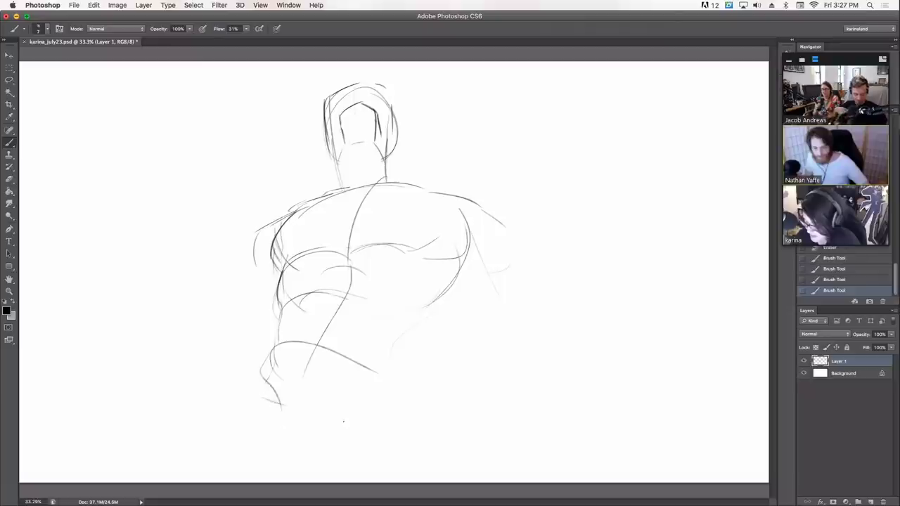
left_click_drag(285, 443, 380, 383)
left_click_drag(400, 322, 391, 381)
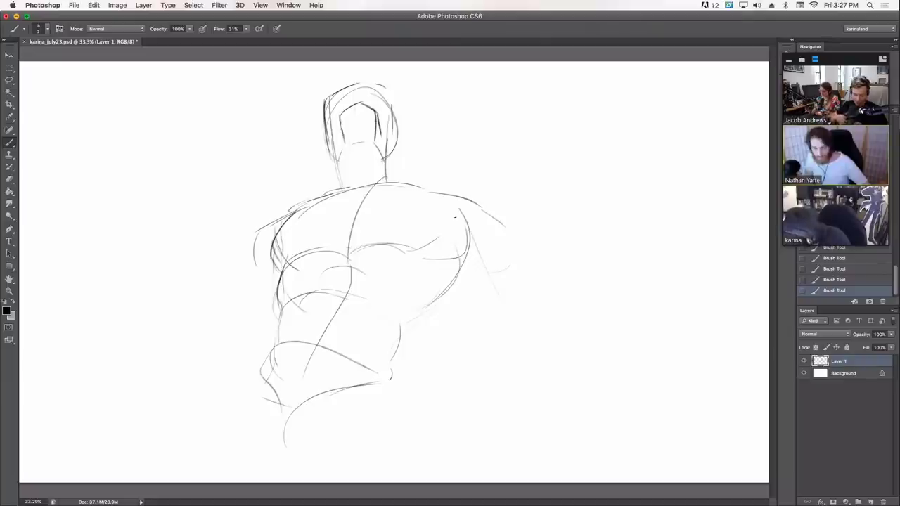
Step: Sketch the first wide horn lines extending from both sides of the head
mouse_move(337, 124)
left_mouse_down()
mouse_move(343, 133)
mouse_move(344, 108)
mouse_move(373, 105)
mouse_move(322, 100)
mouse_move(254, 130)
left_mouse_up()
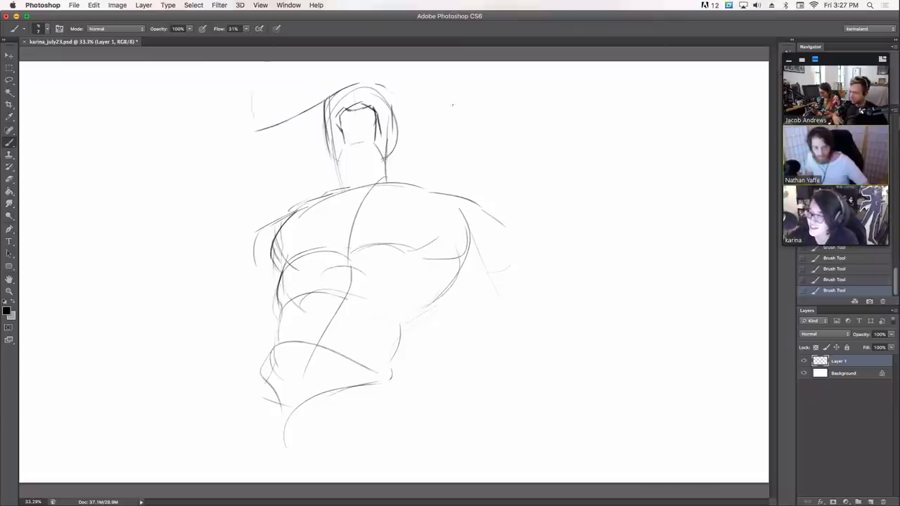
left_click_drag(390, 91, 408, 98)
mouse_move(471, 104)
left_mouse_down()
mouse_move(507, 76)
mouse_move(501, 84)
left_mouse_up()
Step: Rotate the whole figure slightly clockwise and reposition it with Free Transform
key("ctrl+t")
left_click_drag(512, 82, 508, 97)
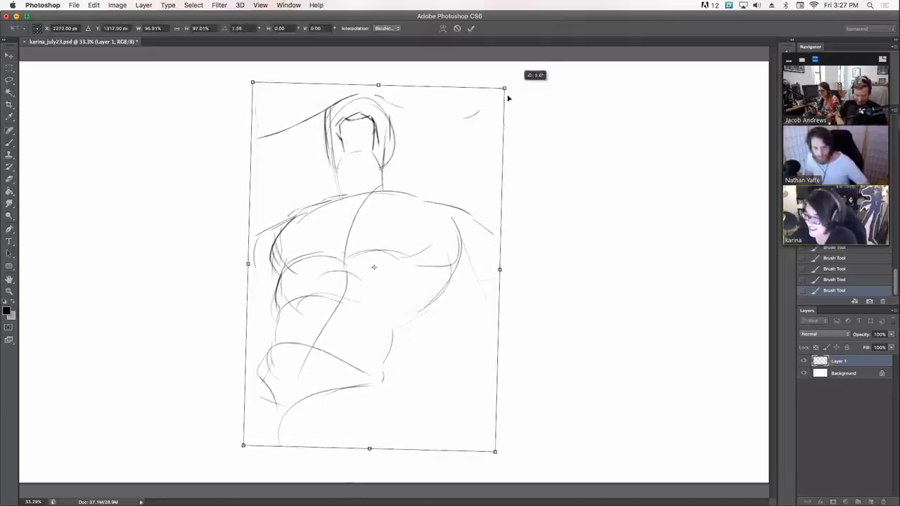
left_click_drag(482, 132, 499, 138)
left_click(471, 29)
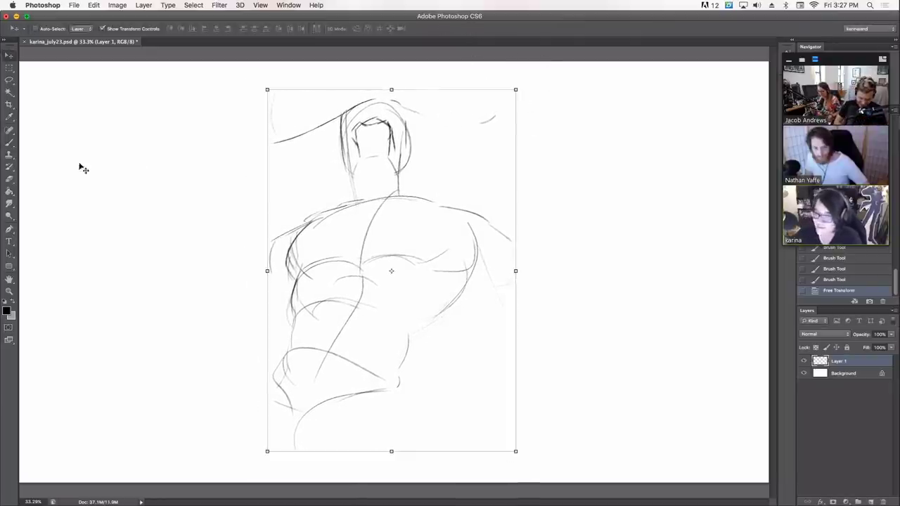
Step: Complete the two curved horns across the top of the head and add pointed, drooping ears beneath them
key("b")
mouse_move(392, 98)
left_mouse_down()
mouse_move(507, 129)
mouse_move(481, 121)
mouse_move(482, 94)
left_mouse_up()
left_click_drag(276, 107, 275, 132)
mouse_move(292, 135)
left_mouse_down()
mouse_move(395, 88)
mouse_move(377, 92)
mouse_move(400, 103)
left_mouse_up()
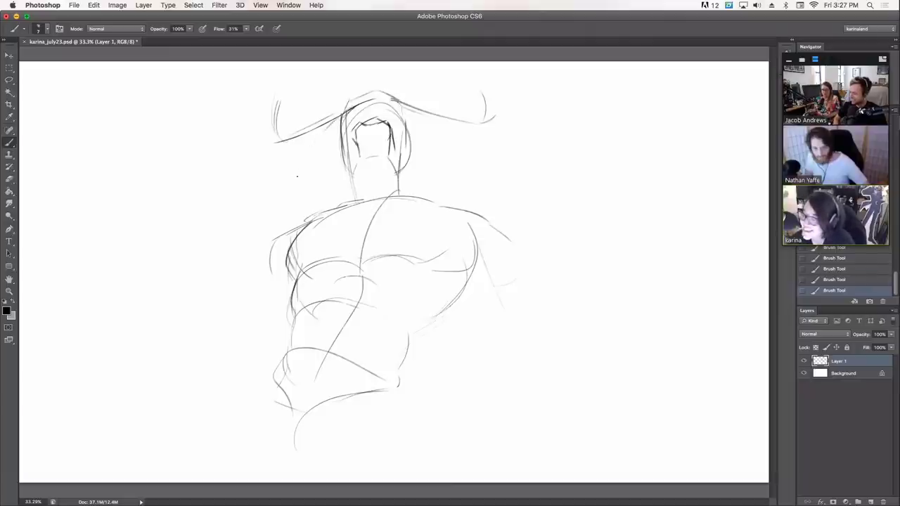
mouse_move(314, 141)
left_mouse_down()
mouse_move(296, 177)
mouse_move(334, 147)
mouse_move(346, 118)
left_mouse_up()
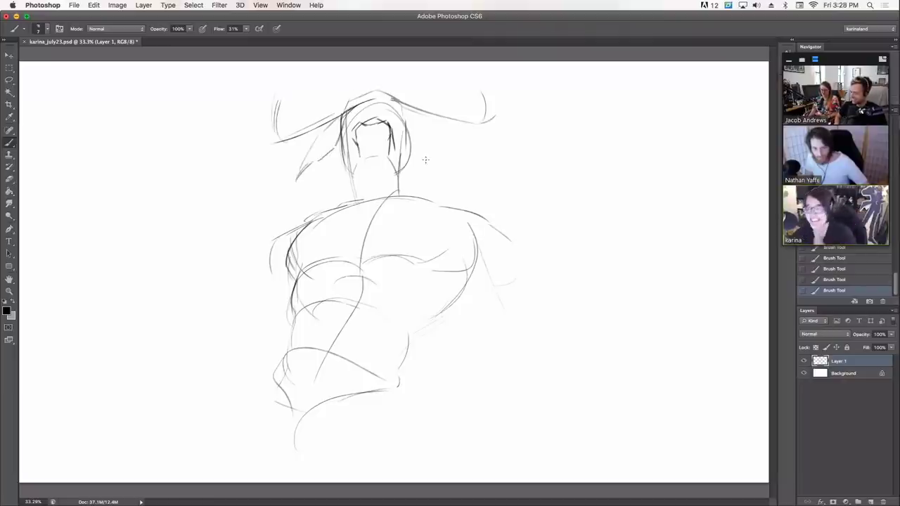
mouse_move(401, 104)
left_mouse_down()
mouse_move(457, 151)
mouse_move(422, 124)
mouse_move(450, 142)
mouse_move(413, 142)
mouse_move(461, 158)
left_mouse_up()
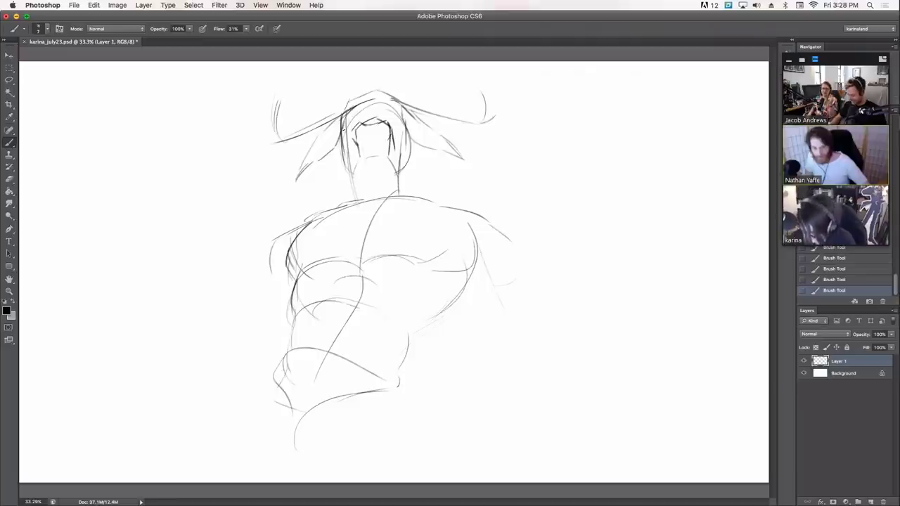
Step: Darken the brow and sketch the eyes, nose and cheek details inside the face frame
mouse_move(361, 119)
left_mouse_down()
mouse_move(354, 134)
mouse_move(377, 115)
mouse_move(367, 133)
mouse_move(389, 126)
mouse_move(391, 140)
left_mouse_up()
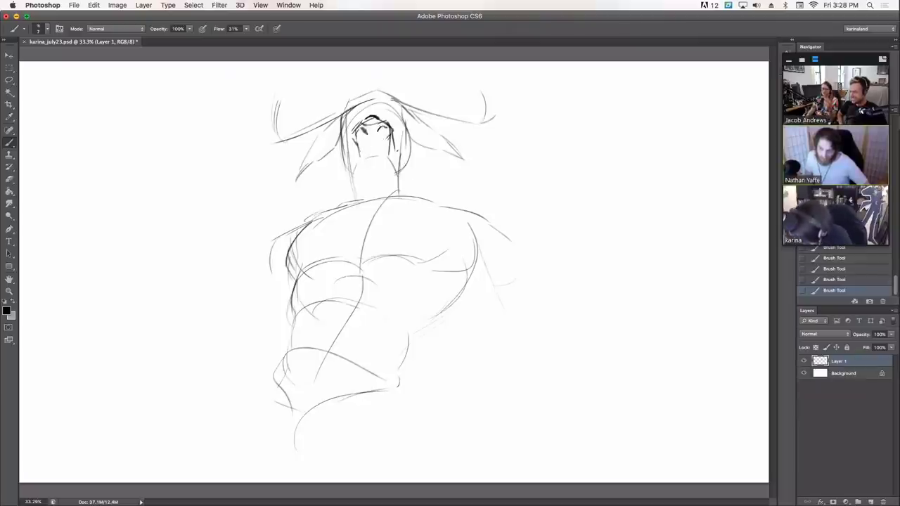
left_click_drag(371, 125, 371, 137)
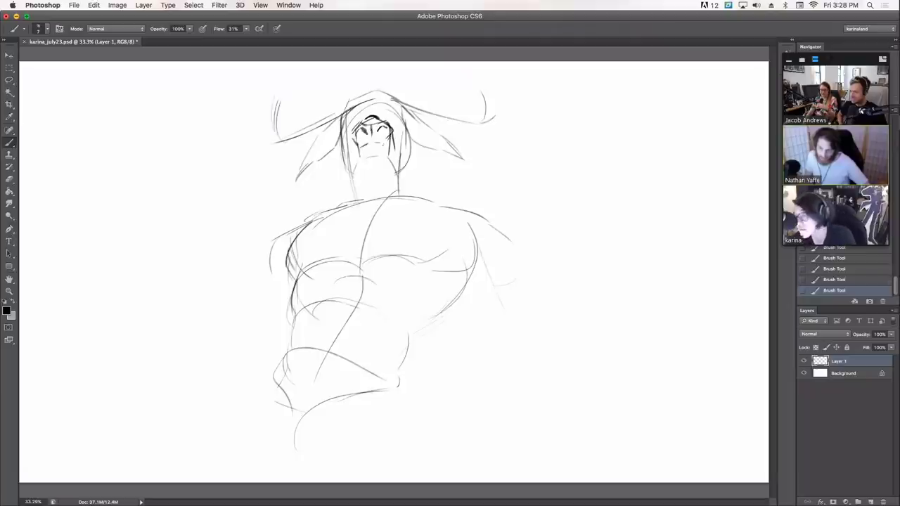
left_click_drag(384, 145, 392, 144)
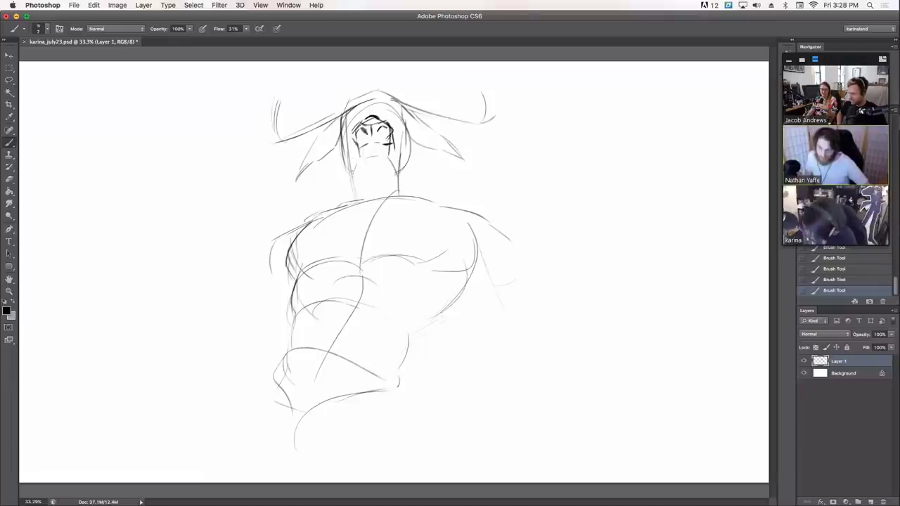
Step: Draw the neck muscles running from the jaw to the chest and the slopes onto both shoulders
left_click_drag(353, 168, 365, 201)
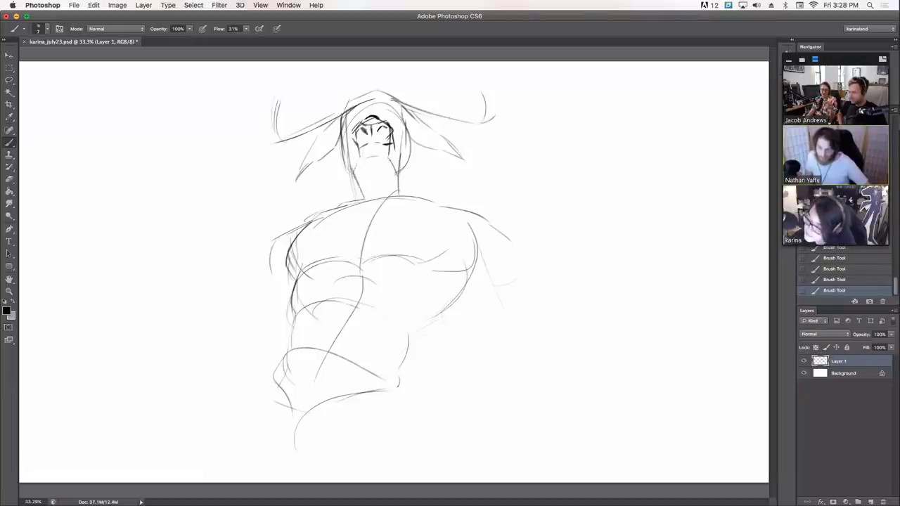
left_click_drag(393, 161, 382, 201)
mouse_move(351, 166)
left_mouse_down()
mouse_move(355, 191)
mouse_move(336, 207)
left_mouse_up()
mouse_move(401, 156)
left_mouse_down()
mouse_move(398, 184)
mouse_move(414, 201)
left_mouse_up()
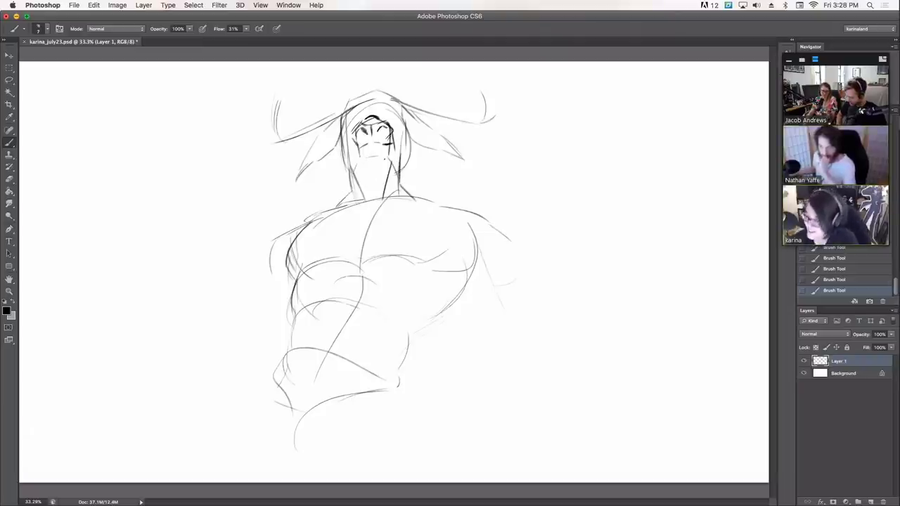
Step: Shade a small dark wedge at the chin and touch up the edge of the face
mouse_move(363, 160)
left_mouse_down()
mouse_move(384, 149)
mouse_move(378, 172)
left_mouse_up()
left_click_drag(353, 138, 364, 143)
key("ctrl+z")
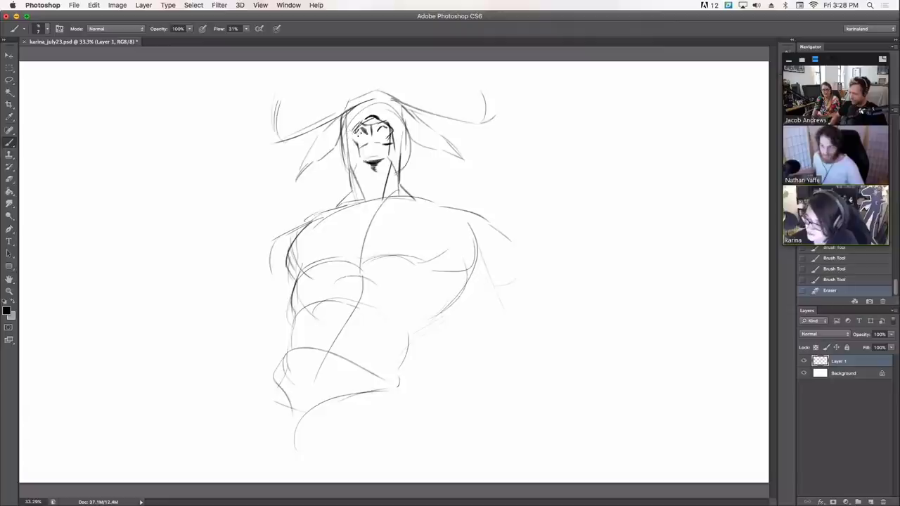
Step: Erase the stray lines around the brow, eyes and cheeks inside the face frame
key("e")
left_click(436, 186)
right_click(454, 193)
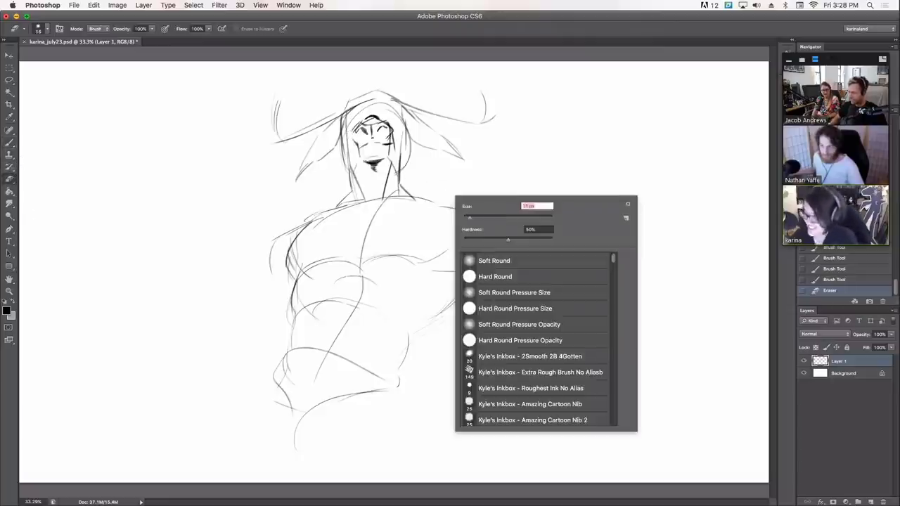
key("Escape")
mouse_move(354, 125)
left_mouse_down()
mouse_move(360, 133)
mouse_move(380, 118)
mouse_move(394, 133)
mouse_move(392, 152)
left_mouse_up()
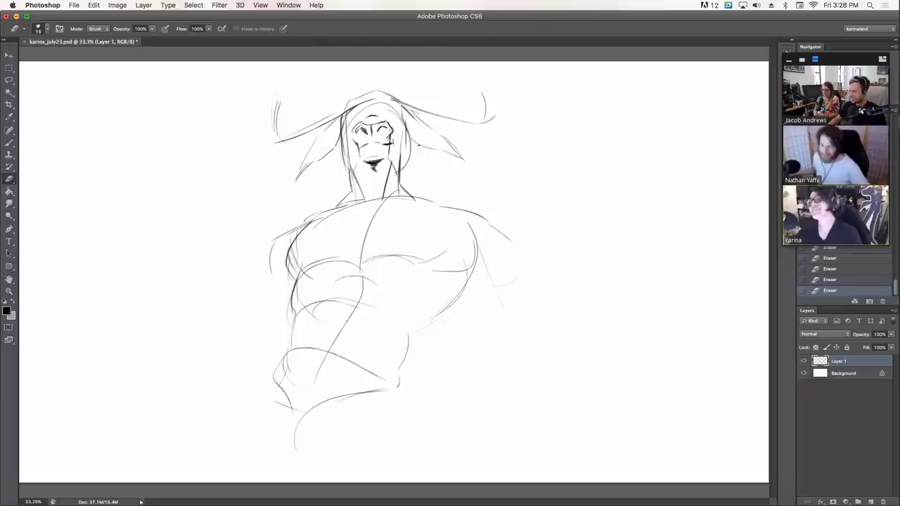
Step: Draw arched, heavy brow strokes above the muzzle and darken the slanted marks at the nostrils
key("b")
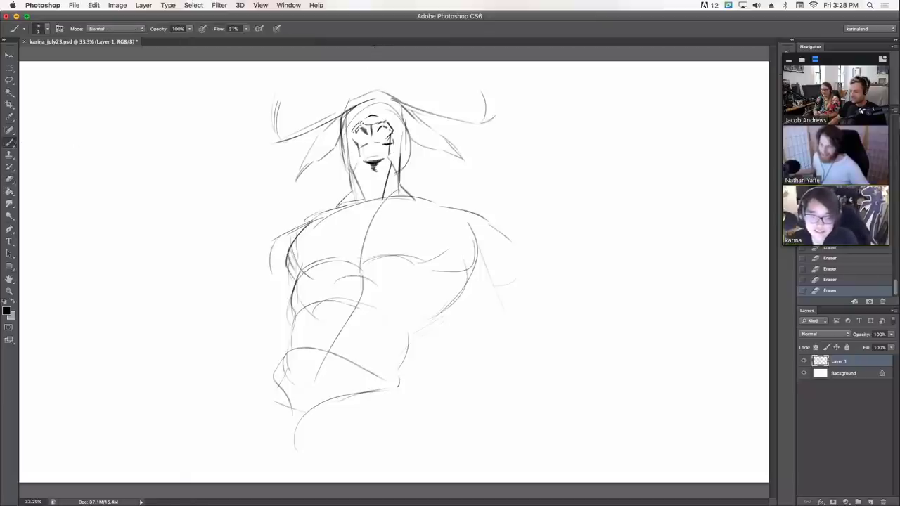
mouse_move(383, 109)
left_mouse_down()
mouse_move(379, 122)
mouse_move(383, 110)
mouse_move(399, 117)
mouse_move(351, 121)
mouse_move(361, 113)
mouse_move(366, 125)
mouse_move(351, 127)
mouse_move(359, 112)
mouse_move(378, 123)
left_mouse_up()
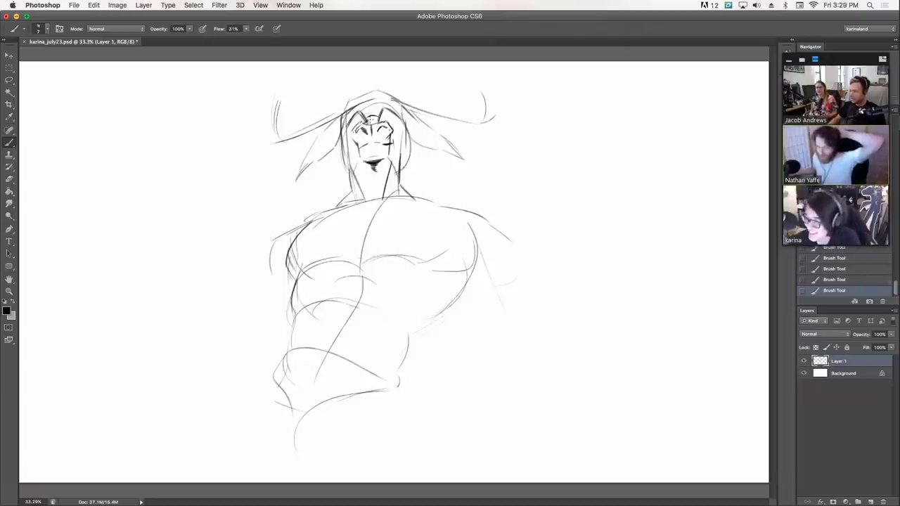
left_click_drag(367, 125, 374, 121)
mouse_move(373, 123)
left_mouse_down()
mouse_move(352, 129)
mouse_move(398, 120)
left_mouse_up()
left_click_drag(392, 122, 401, 118)
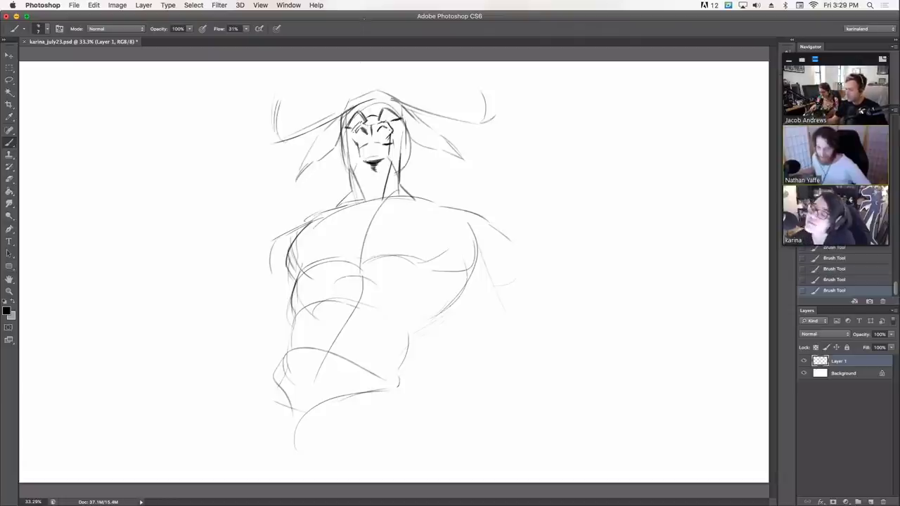
mouse_move(354, 137)
left_mouse_down()
mouse_move(358, 146)
mouse_move(365, 131)
left_mouse_up()
mouse_move(361, 126)
left_mouse_down()
mouse_move(365, 135)
mouse_move(387, 132)
mouse_move(354, 121)
mouse_move(401, 116)
left_mouse_up()
key("b")
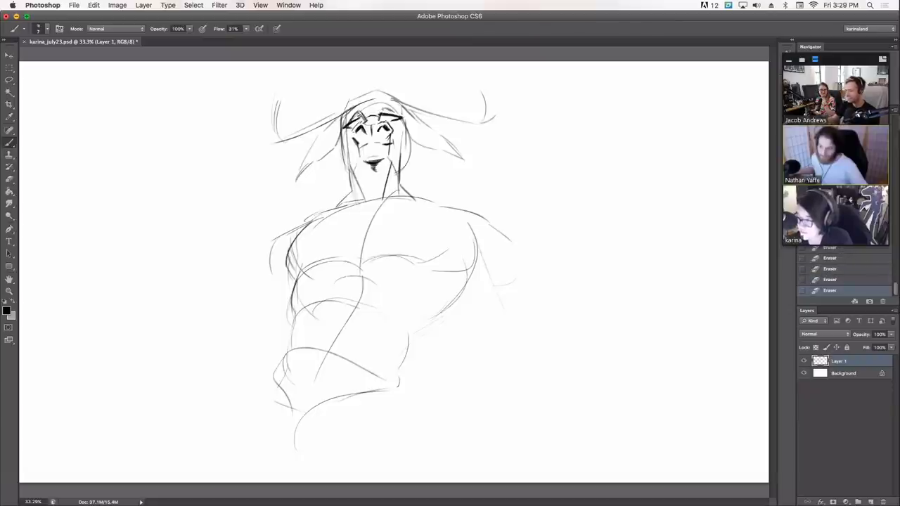
left_click_drag(343, 125, 355, 119)
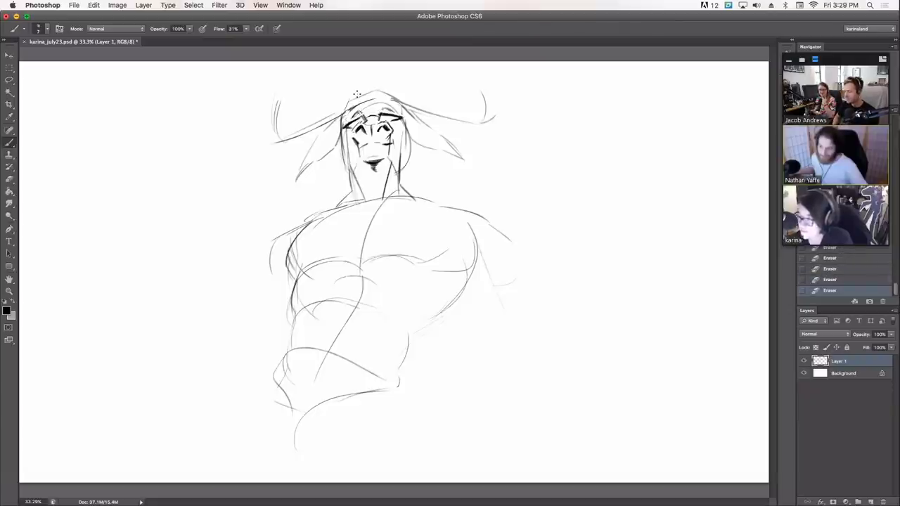
Step: Outline the top of the skull with heavy lines and add a small spiky hair tuft at its centre
mouse_move(364, 97)
left_mouse_down()
mouse_move(361, 88)
mouse_move(379, 83)
left_mouse_up()
left_click_drag(380, 83, 384, 92)
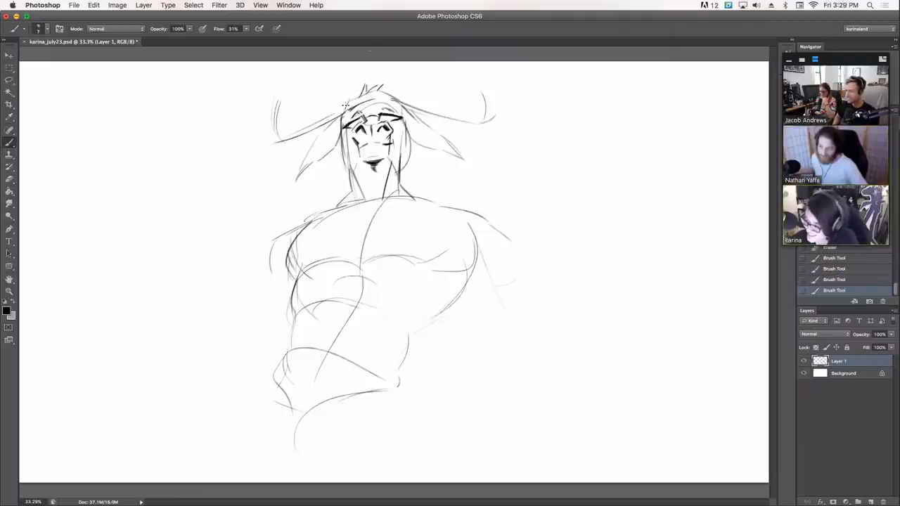
mouse_move(363, 94)
left_mouse_down()
mouse_move(386, 85)
mouse_move(343, 114)
left_mouse_up()
mouse_move(345, 111)
left_mouse_down()
mouse_move(373, 97)
mouse_move(402, 111)
left_mouse_up()
mouse_move(341, 121)
left_mouse_down()
mouse_move(364, 98)
mouse_move(343, 131)
left_mouse_up()
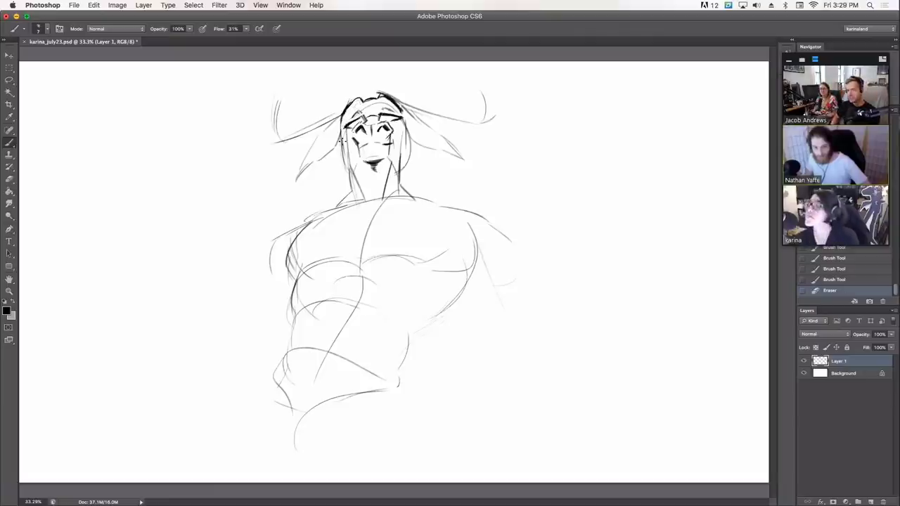
left_click_drag(379, 94, 398, 105)
left_click_drag(381, 94, 399, 107)
left_click_drag(382, 96, 399, 106)
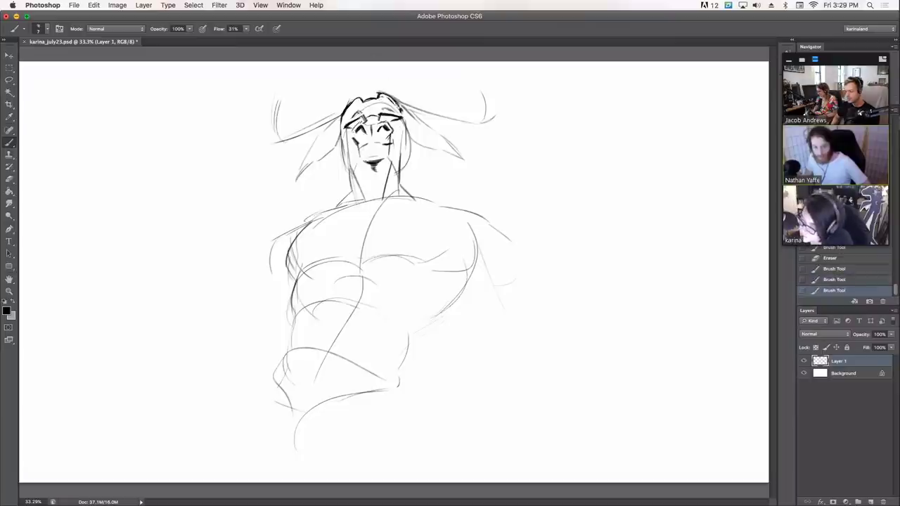
mouse_move(371, 98)
left_mouse_down()
mouse_move(403, 109)
mouse_move(383, 89)
mouse_move(359, 102)
mouse_move(373, 91)
left_mouse_up()
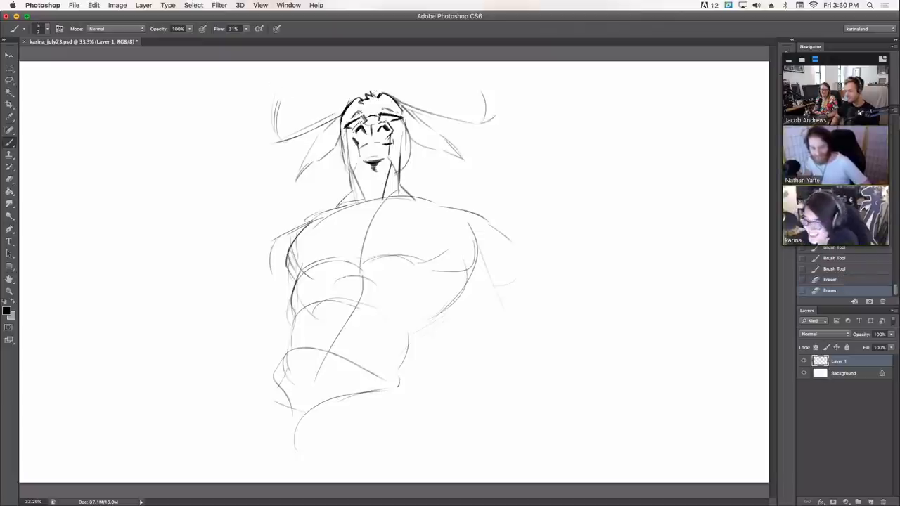
Step: Redraw both horns with darker outlines curving up to pointed tips
mouse_move(341, 116)
left_mouse_down()
mouse_move(294, 133)
mouse_move(291, 69)
mouse_move(284, 116)
mouse_move(349, 103)
mouse_move(284, 139)
mouse_move(297, 94)
mouse_move(291, 73)
left_mouse_up()
left_click_drag(294, 120, 341, 105)
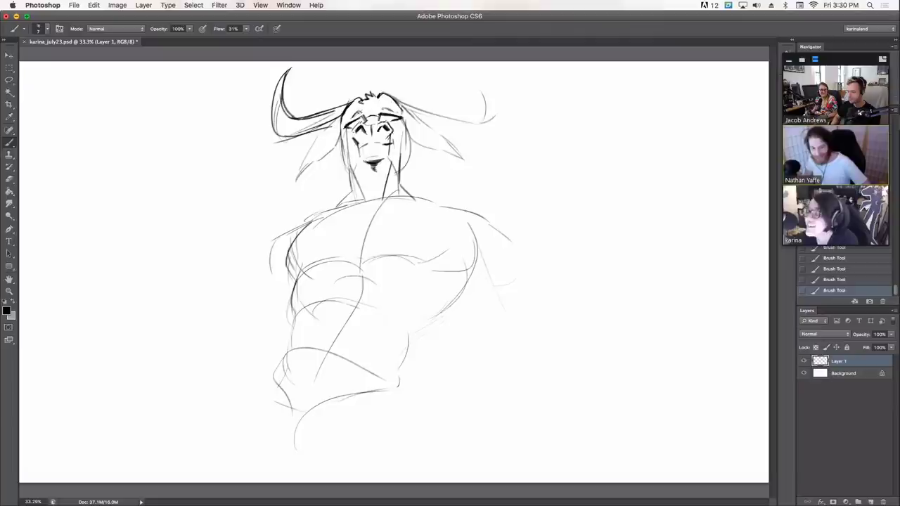
left_click_drag(394, 96, 458, 113)
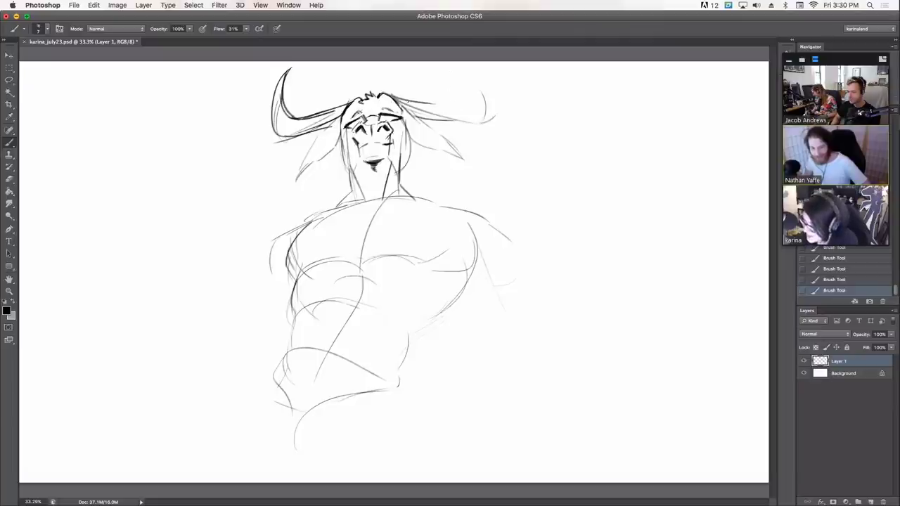
mouse_move(404, 99)
left_mouse_down()
mouse_move(475, 111)
mouse_move(478, 69)
mouse_move(486, 113)
mouse_move(466, 104)
mouse_move(485, 121)
left_mouse_up()
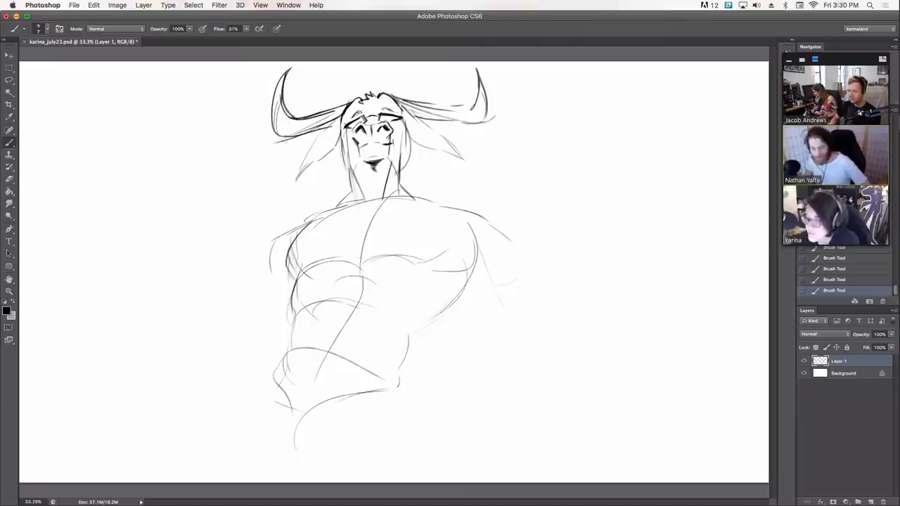
Step: Darken the drooping upper edges of both ears and clean up the horn outlines above them
left_click_drag(341, 119, 309, 163)
mouse_move(403, 112)
left_mouse_down()
mouse_move(450, 151)
mouse_move(416, 120)
mouse_move(435, 137)
left_mouse_up()
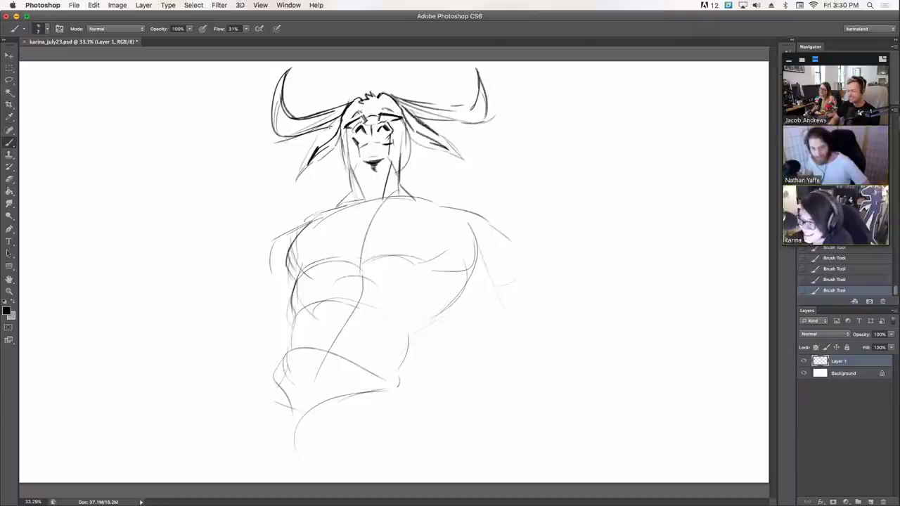
left_click_drag(343, 114, 327, 129)
left_click_drag(399, 102, 450, 117)
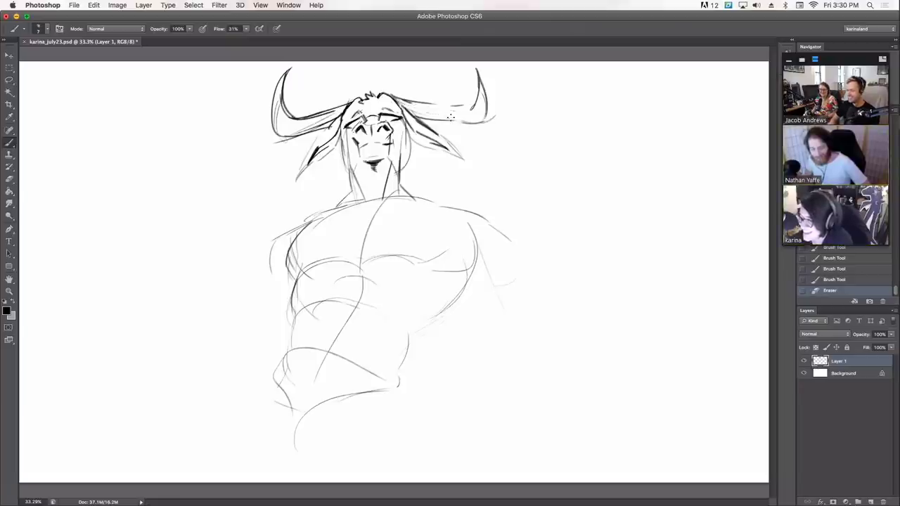
left_click_drag(405, 100, 476, 109)
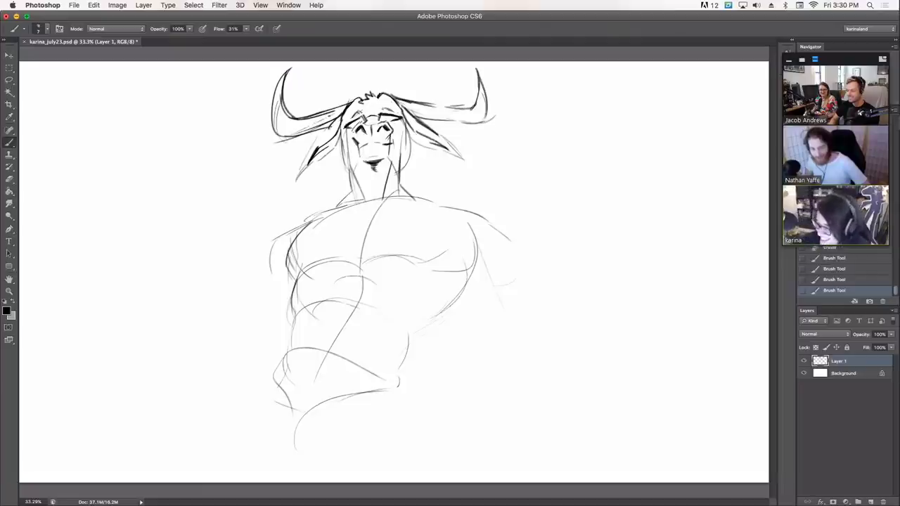
left_click_drag(277, 129, 279, 96)
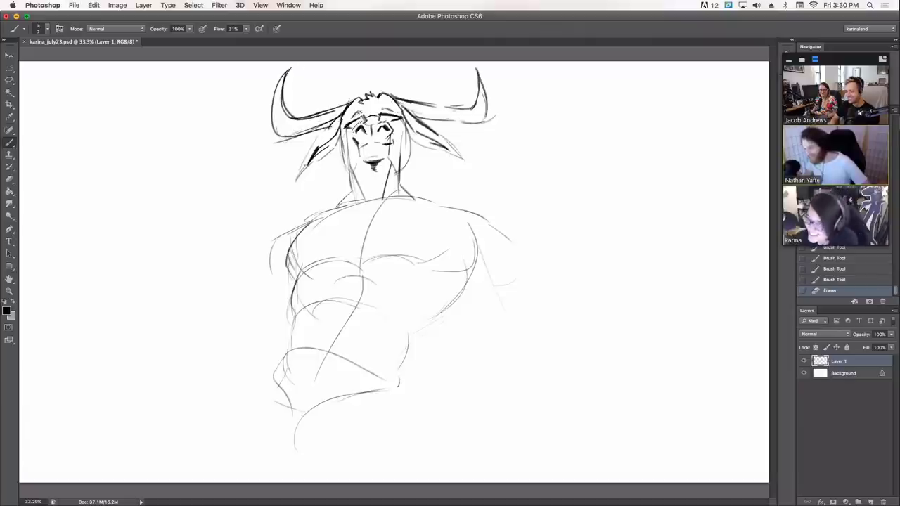
Step: Close the lower edges of both ears and add a small hollow ring at the base of each
mouse_move(316, 139)
left_mouse_down()
mouse_move(299, 176)
mouse_move(335, 154)
left_mouse_up()
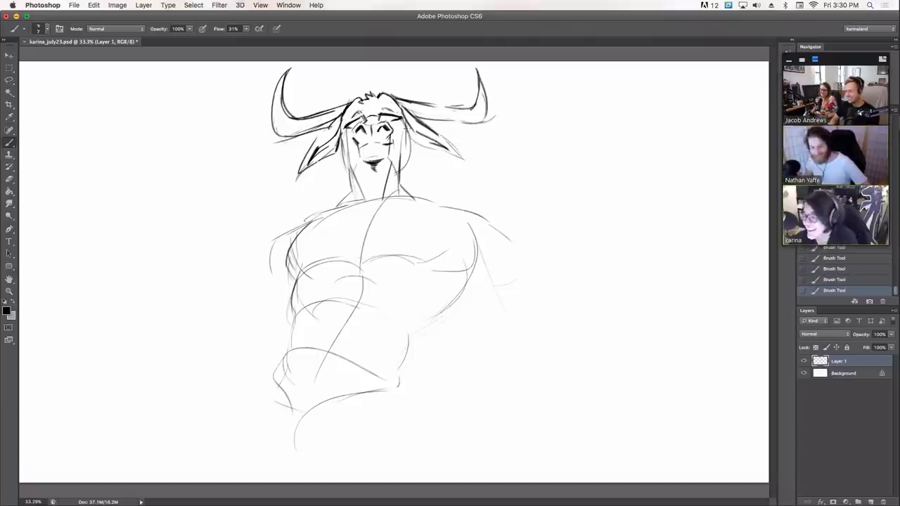
mouse_move(406, 128)
left_mouse_down()
mouse_move(409, 142)
mouse_move(423, 147)
left_mouse_up()
left_click_drag(328, 148, 331, 151)
left_click_drag(410, 135, 413, 139)
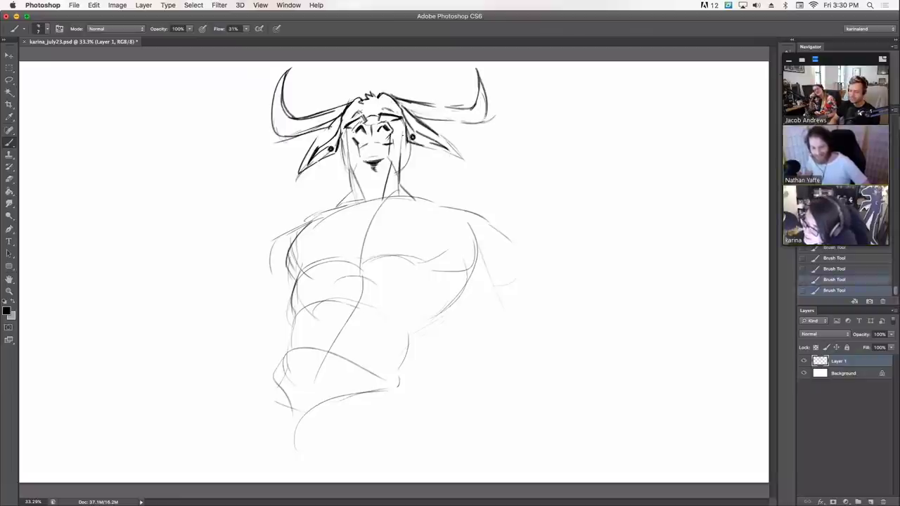
key("e")
left_click_drag(329, 147, 331, 149)
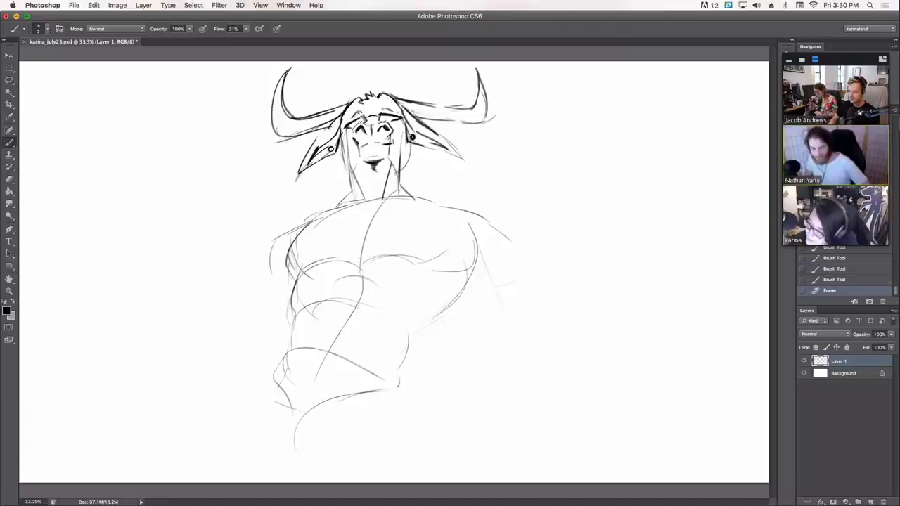
left_click_drag(412, 136, 412, 138)
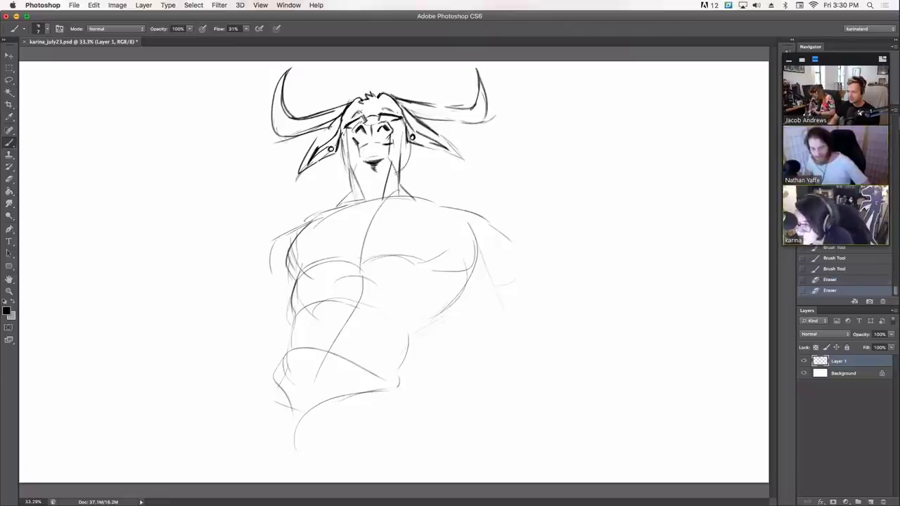
Step: Darken both sides of the face from beneath the ears down to the jaw
left_click_drag(342, 132, 341, 146)
left_click_drag(341, 133, 347, 166)
left_click_drag(343, 155, 350, 172)
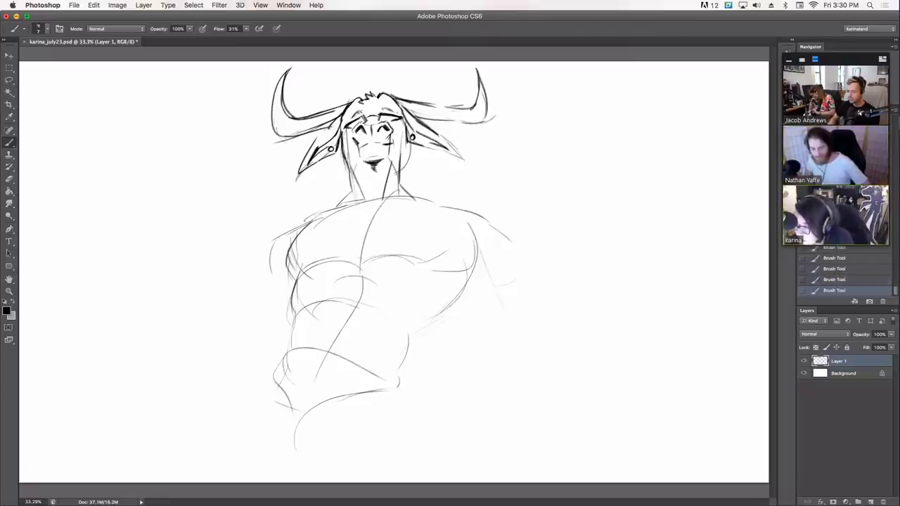
left_click_drag(406, 131, 399, 163)
left_click_drag(407, 135, 406, 155)
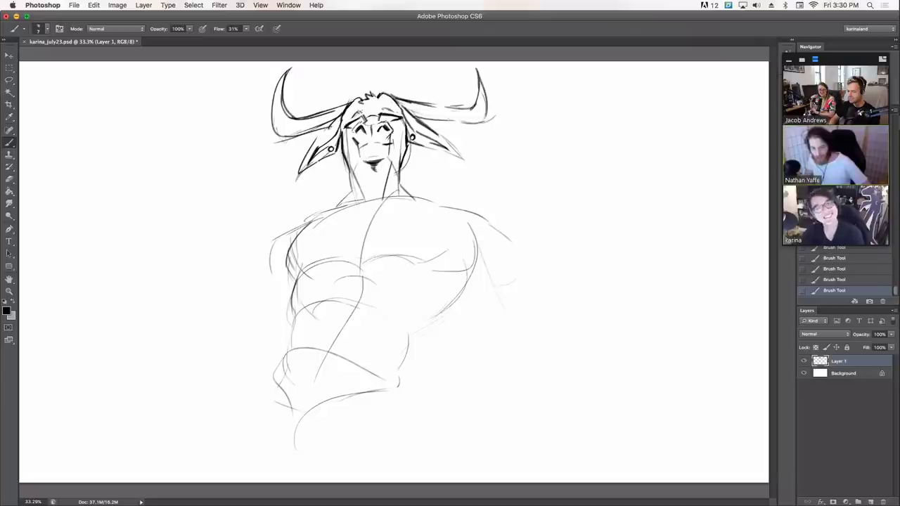
Step: Draw curved ridge lines across both horns from the base toward the tips
left_click_drag(335, 107, 309, 128)
left_click_drag(315, 120, 294, 134)
left_click_drag(298, 113, 288, 137)
left_click_drag(279, 133, 285, 118)
left_click_drag(274, 121, 283, 112)
left_click_drag(274, 110, 281, 96)
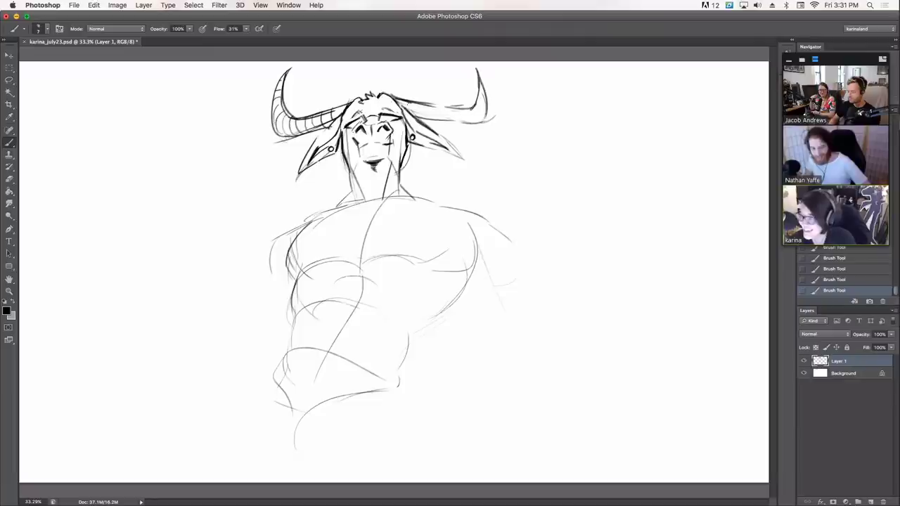
left_click_drag(414, 103, 425, 118)
left_click_drag(430, 108, 433, 120)
left_click_drag(438, 111, 441, 120)
mouse_move(447, 109)
left_mouse_down()
mouse_move(451, 121)
mouse_move(477, 123)
left_mouse_up()
left_click_drag(478, 101, 482, 113)
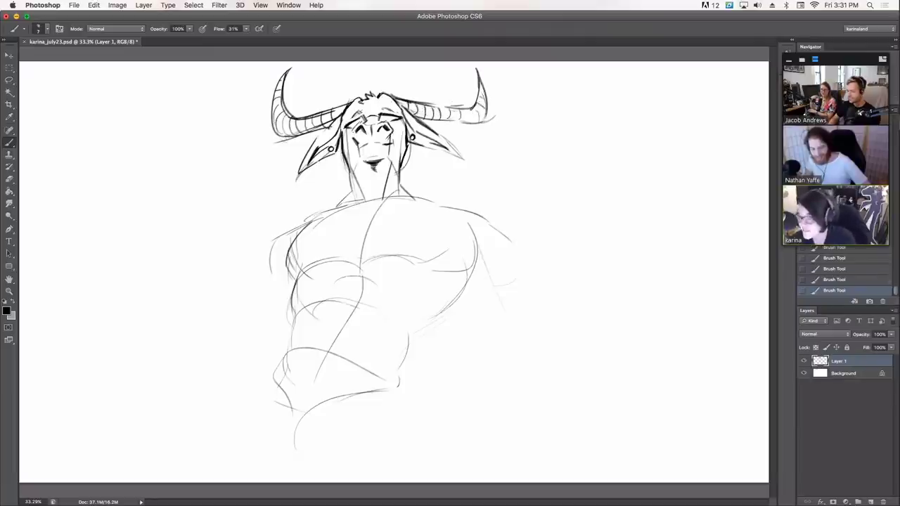
Step: Redraw the hair as a bolder, pointed tuft on top of the head with strands falling to the temple
mouse_move(359, 103)
left_mouse_down()
mouse_move(364, 121)
mouse_move(356, 122)
mouse_move(369, 99)
left_mouse_up()
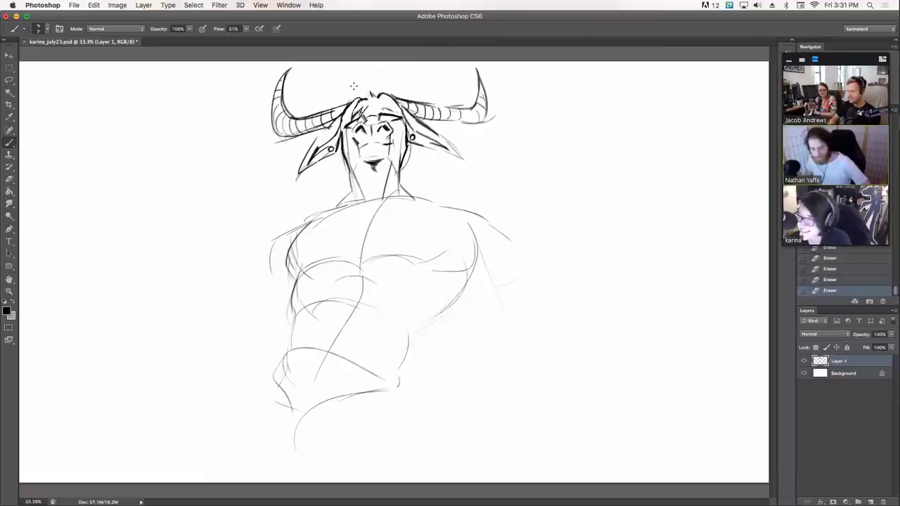
mouse_move(362, 96)
left_mouse_down()
mouse_move(353, 112)
mouse_move(365, 89)
mouse_move(376, 92)
left_mouse_up()
left_click_drag(362, 93, 374, 95)
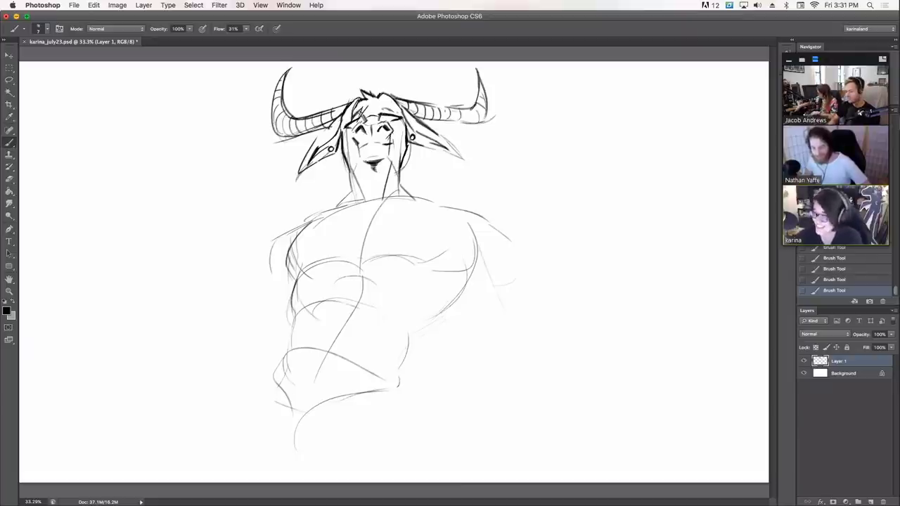
left_click_drag(365, 87, 370, 91)
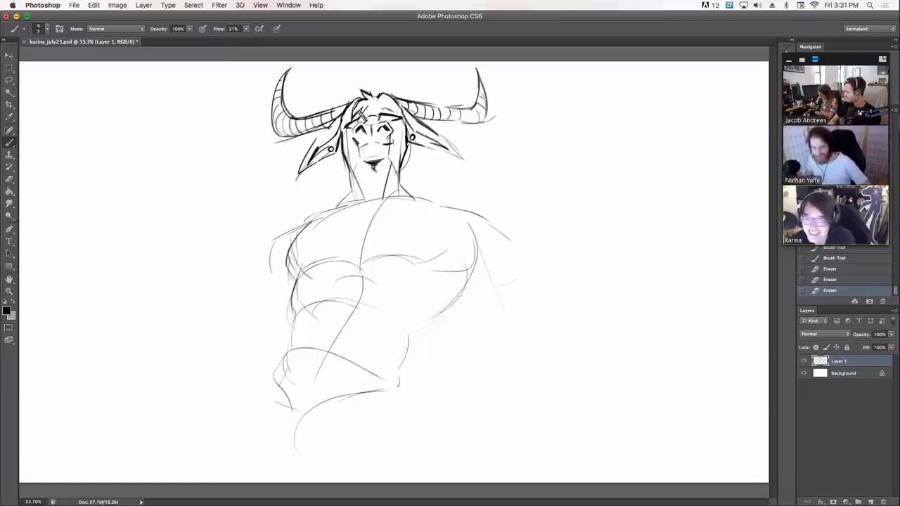
mouse_move(369, 95)
left_mouse_down()
mouse_move(371, 88)
mouse_move(377, 97)
mouse_move(343, 119)
left_mouse_up()
left_click_drag(350, 111, 345, 119)
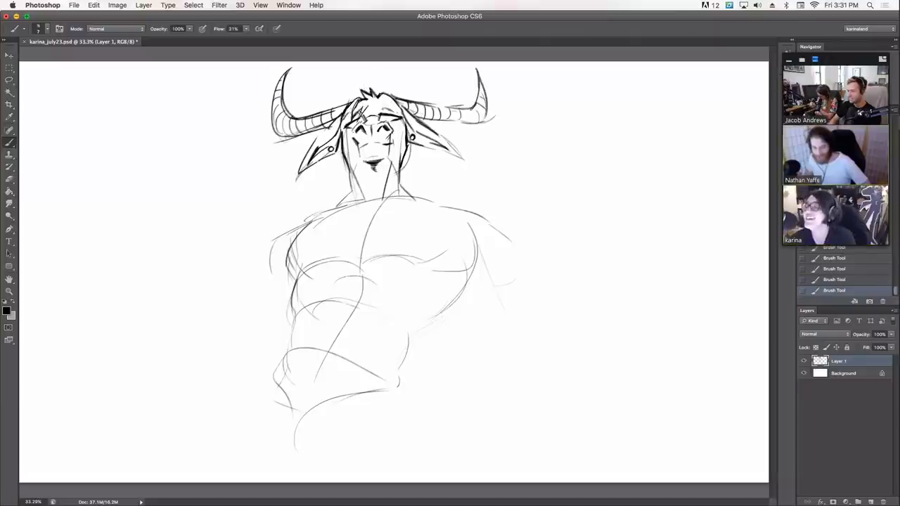
Step: Define the eyes, muzzle and mouth, and draw a curved collar band across the neck below the jaw
left_click_drag(395, 108, 402, 112)
mouse_move(395, 103)
left_mouse_down()
mouse_move(403, 111)
mouse_move(385, 121)
mouse_move(404, 115)
left_mouse_up()
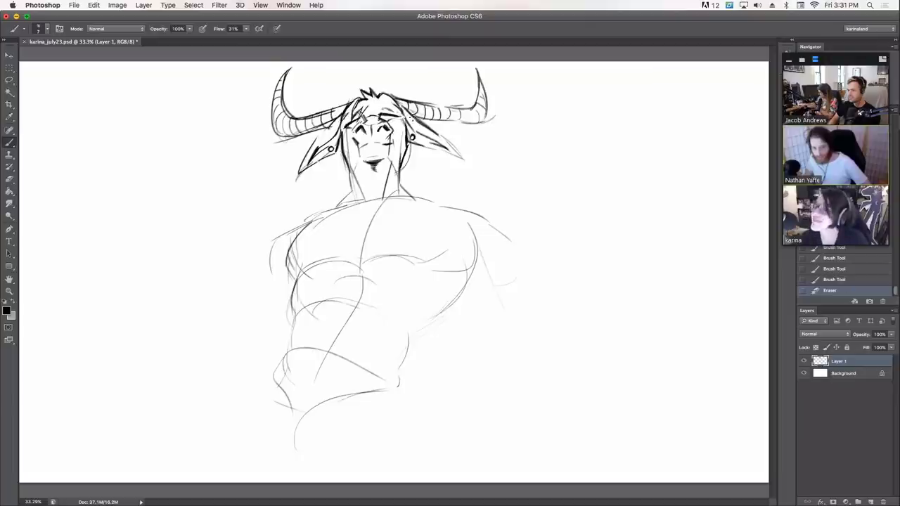
left_click_drag(345, 126, 397, 117)
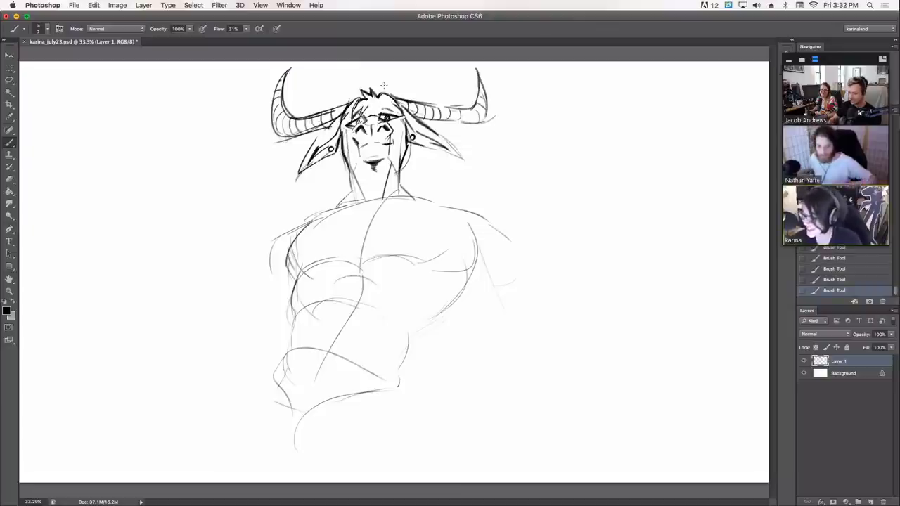
left_click_drag(356, 118, 360, 125)
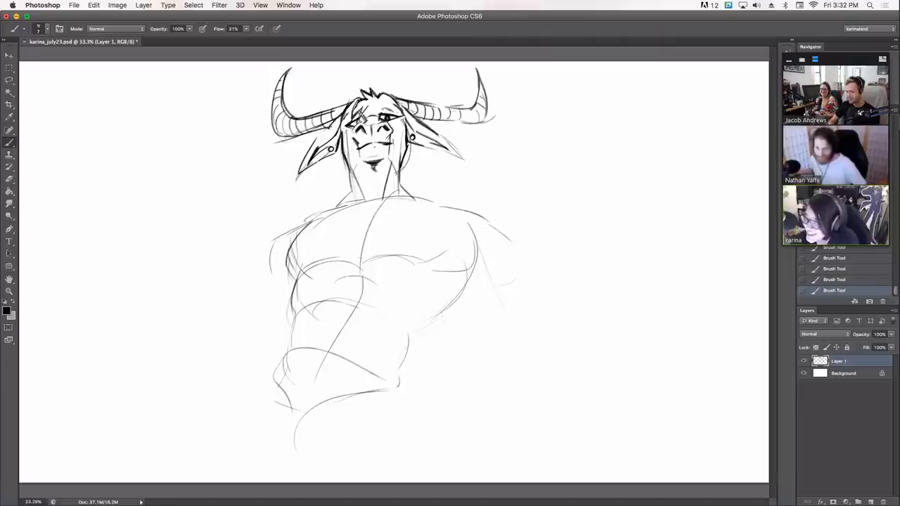
left_click_drag(369, 149, 379, 147)
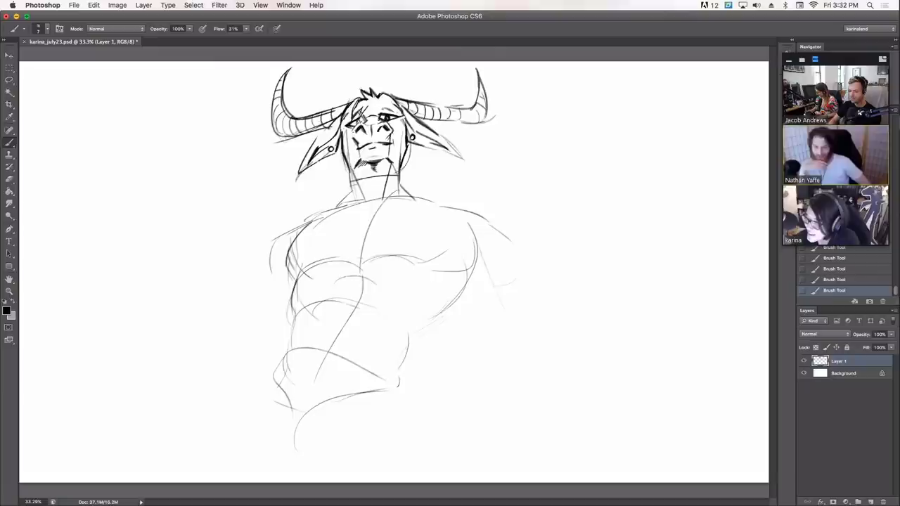
left_click_drag(351, 184, 401, 177)
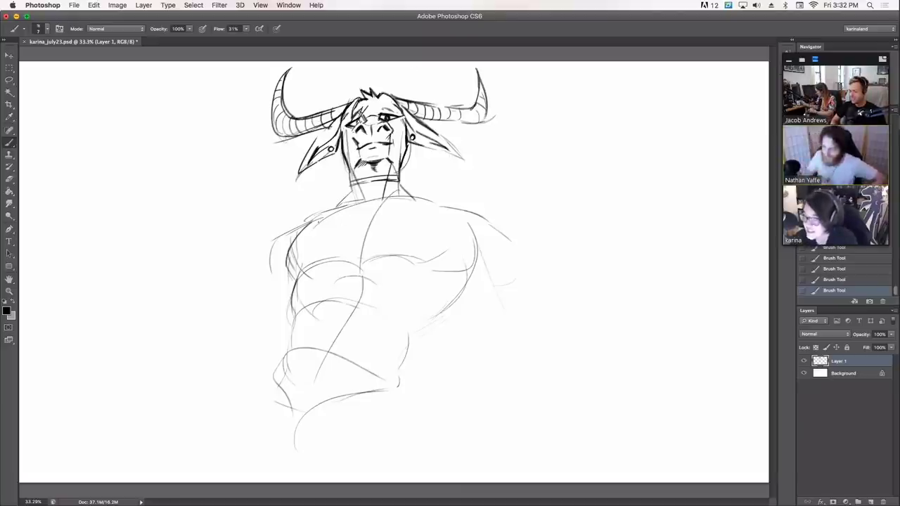
Step: Define the chest with darker pectoral contours, a short tuft at the centre and a bolder armpit contour on the figure's right
mouse_move(317, 215)
left_mouse_down()
mouse_move(282, 267)
mouse_move(289, 278)
mouse_move(350, 256)
left_mouse_up()
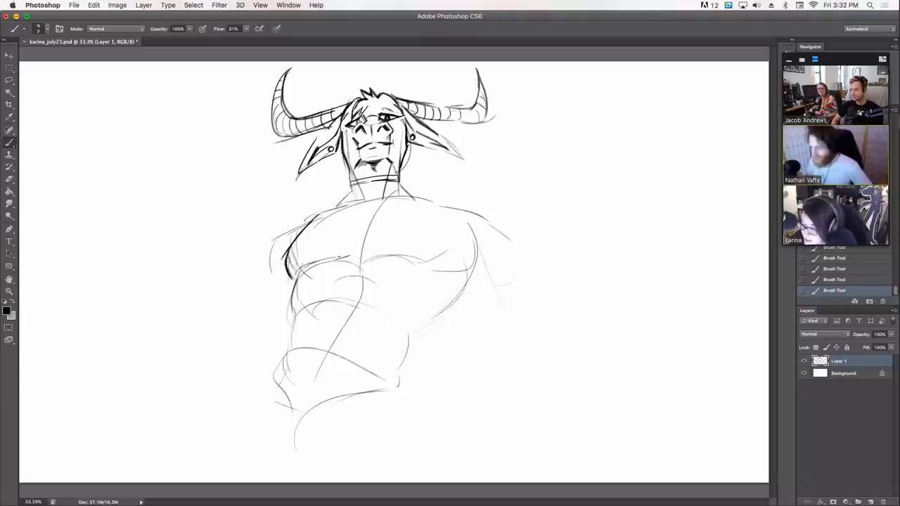
mouse_move(380, 203)
left_mouse_down()
mouse_move(357, 234)
mouse_move(363, 256)
left_mouse_up()
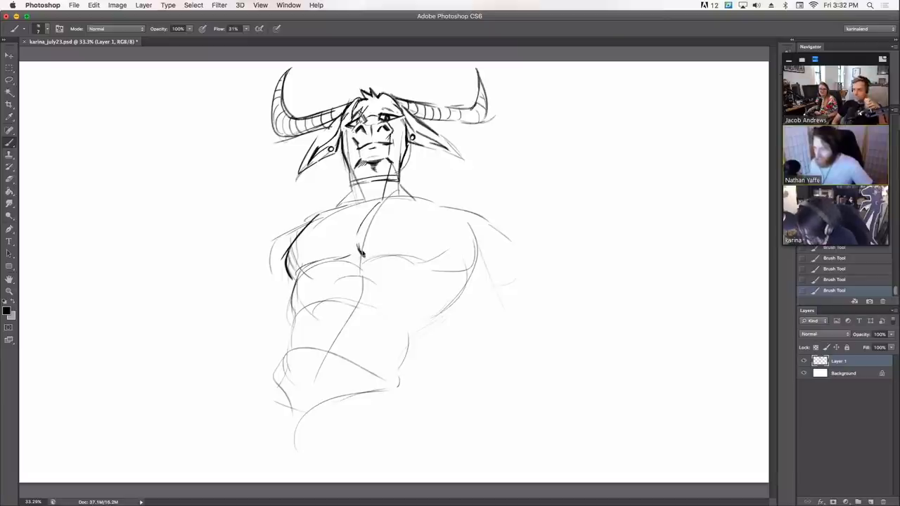
left_click_drag(359, 245, 362, 257)
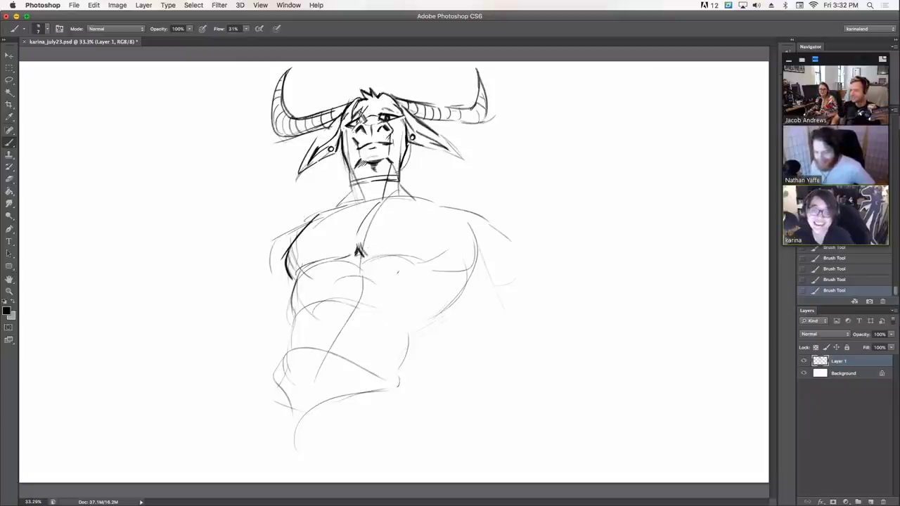
mouse_move(364, 248)
left_mouse_down()
mouse_move(367, 256)
mouse_move(428, 258)
mouse_move(455, 241)
left_mouse_up()
mouse_move(373, 249)
left_mouse_down()
mouse_move(376, 219)
mouse_move(399, 203)
left_mouse_up()
left_click_drag(337, 204, 301, 251)
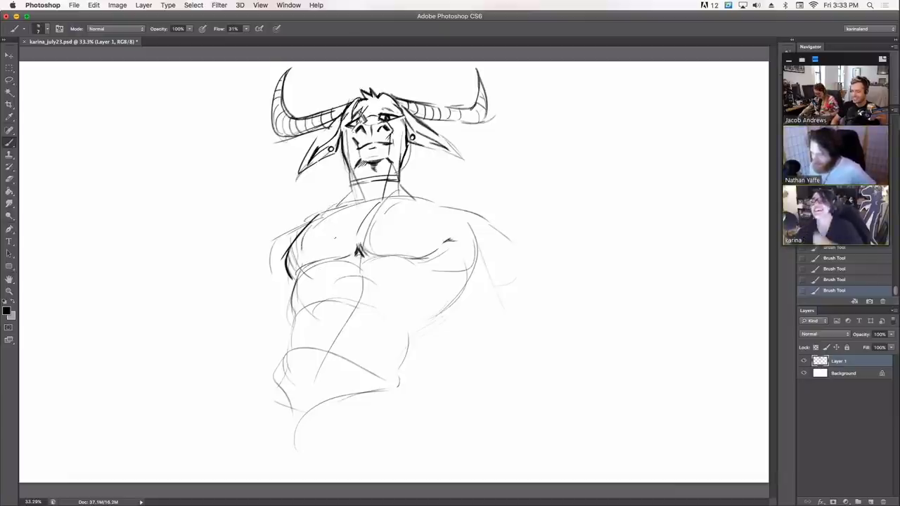
left_click_drag(294, 263, 288, 247)
Step: Erase the overlapping lines between the shoulder and armpit on the figure's right side
key("e")
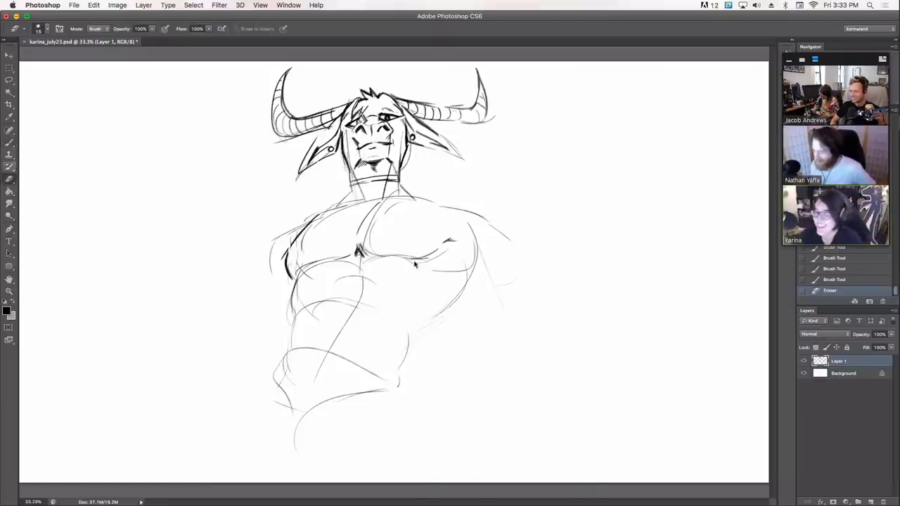
right_click(414, 267)
left_click_drag(294, 249, 305, 232)
mouse_move(301, 238)
left_mouse_down()
mouse_move(315, 215)
mouse_move(304, 217)
left_mouse_up()
left_click(9, 143)
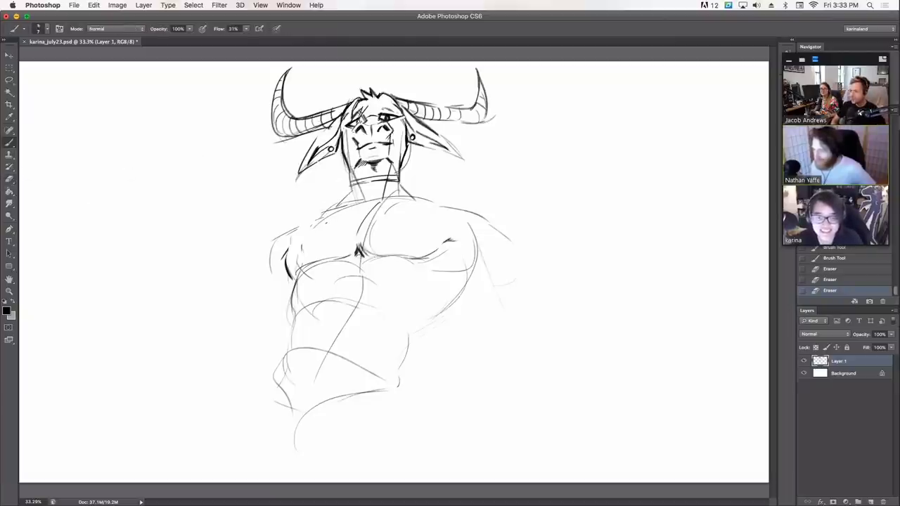
Step: Redraw both sloping shoulders and the collarbones with darker strokes from the neck out to the upper arms
mouse_move(289, 230)
left_mouse_down()
mouse_move(272, 257)
mouse_move(353, 189)
mouse_move(482, 209)
mouse_move(506, 242)
left_mouse_up()
mouse_move(411, 203)
left_mouse_down()
mouse_move(402, 194)
mouse_move(388, 204)
mouse_move(403, 194)
mouse_move(439, 204)
mouse_move(441, 217)
left_mouse_up()
mouse_move(392, 199)
left_mouse_down()
mouse_move(360, 226)
mouse_move(370, 210)
left_mouse_up()
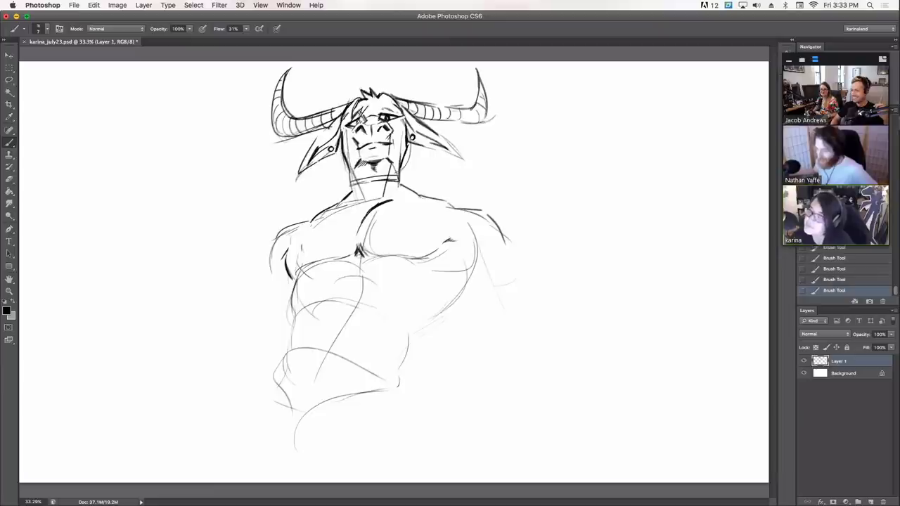
left_click_drag(400, 197, 424, 202)
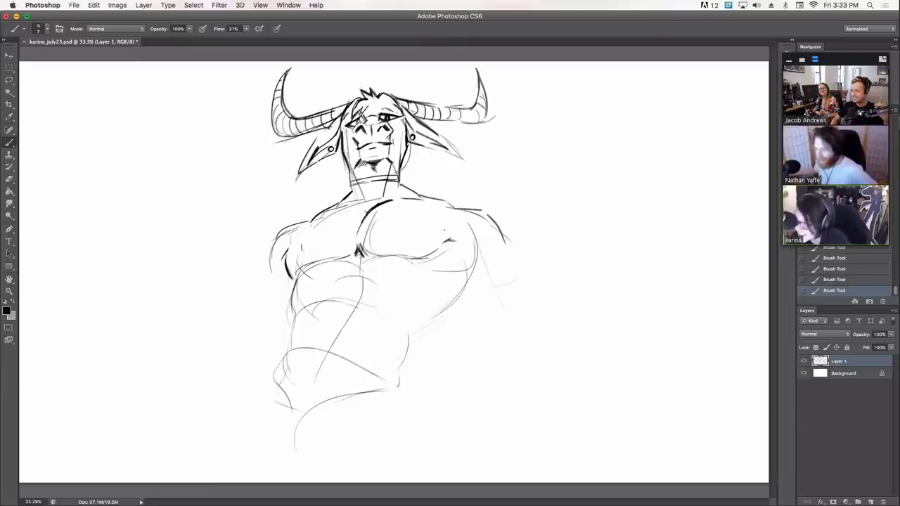
left_click_drag(334, 212, 356, 205)
mouse_move(280, 236)
left_mouse_down()
mouse_move(348, 209)
mouse_move(338, 216)
left_mouse_up()
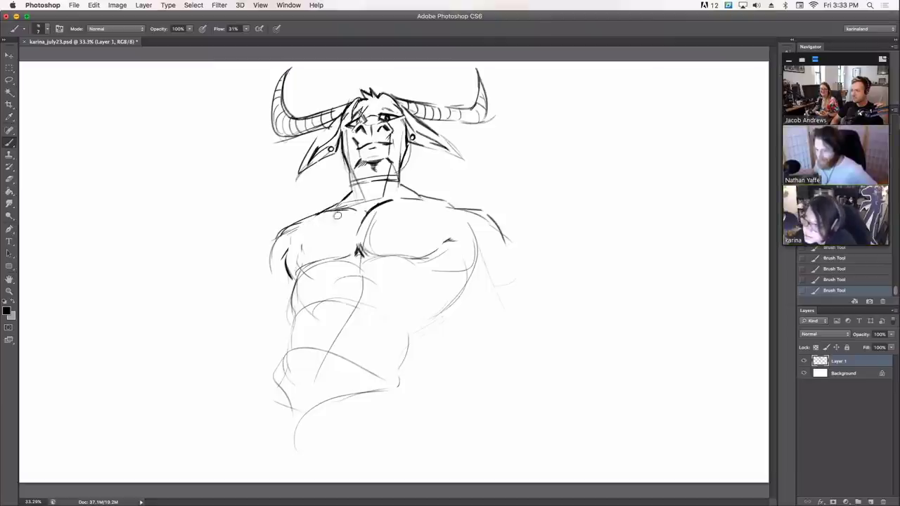
Step: Erase the chest centre line, the pectoral underline on the figure's right and the abdominal construction curves down to the waist
left_click_drag(360, 246, 379, 200)
mouse_move(350, 239)
left_mouse_down()
mouse_move(349, 267)
mouse_move(314, 262)
left_mouse_up()
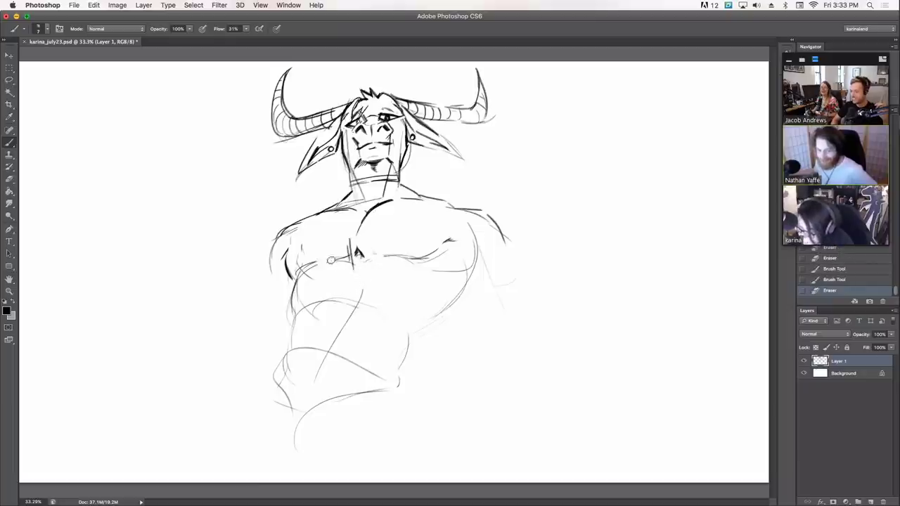
left_click_drag(360, 292, 327, 351)
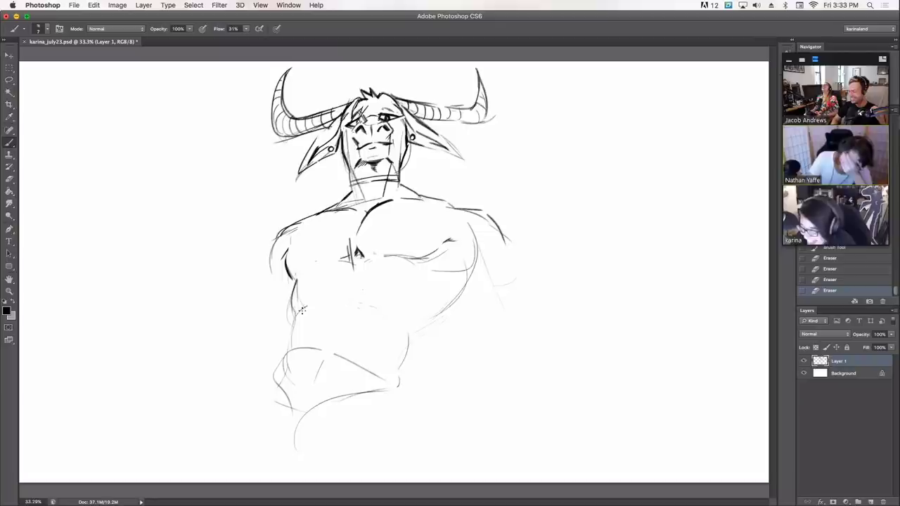
Step: Add short fold strokes below the armpit on the figure's right and draw a curved shirt neckline around the neck base
left_click_drag(299, 267, 306, 281)
left_click_drag(302, 267, 309, 285)
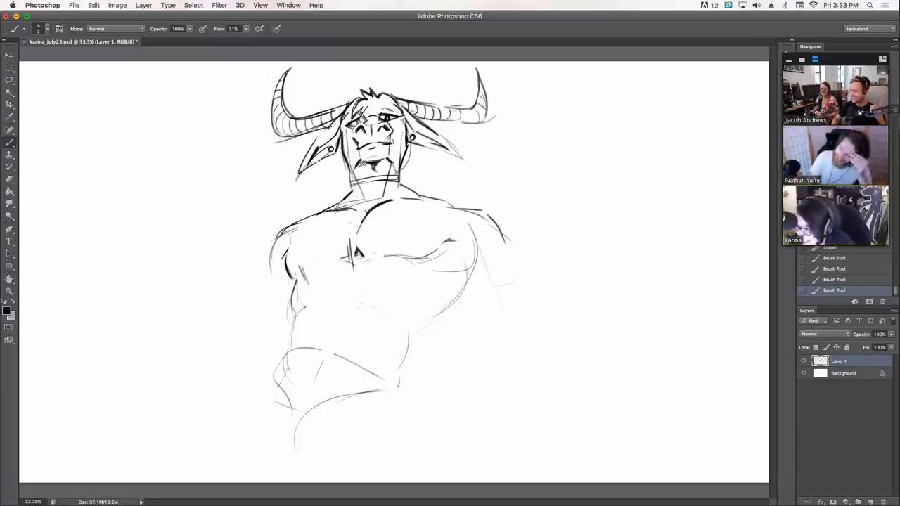
mouse_move(336, 205)
left_mouse_down()
mouse_move(335, 215)
mouse_move(358, 223)
mouse_move(409, 190)
left_mouse_up()
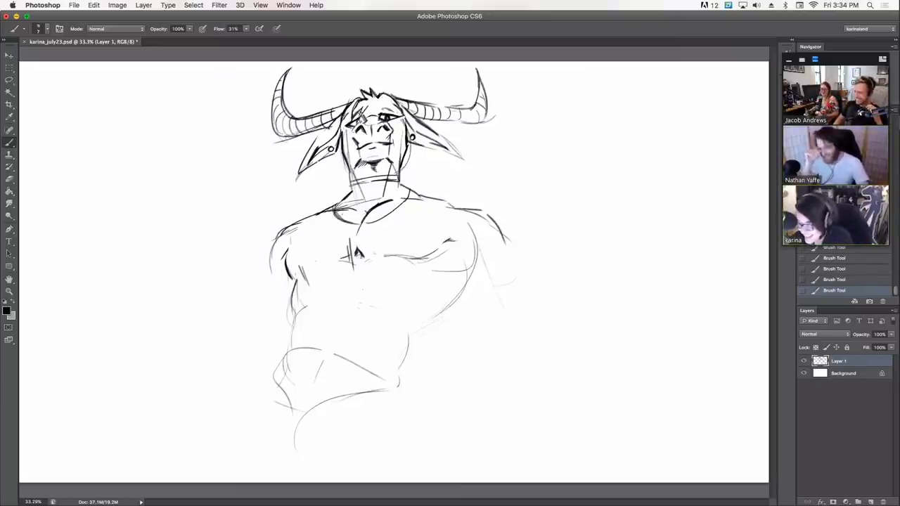
mouse_move(333, 206)
left_mouse_down()
mouse_move(342, 223)
mouse_move(372, 227)
mouse_move(417, 187)
left_mouse_up()
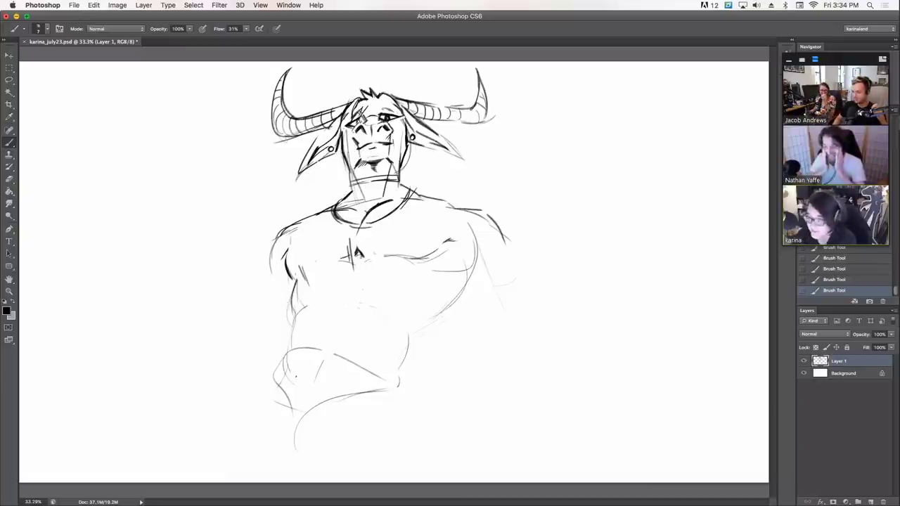
Step: Shift the whole sketch slightly right and up on the canvas, and return to the Brush tool
key("v")
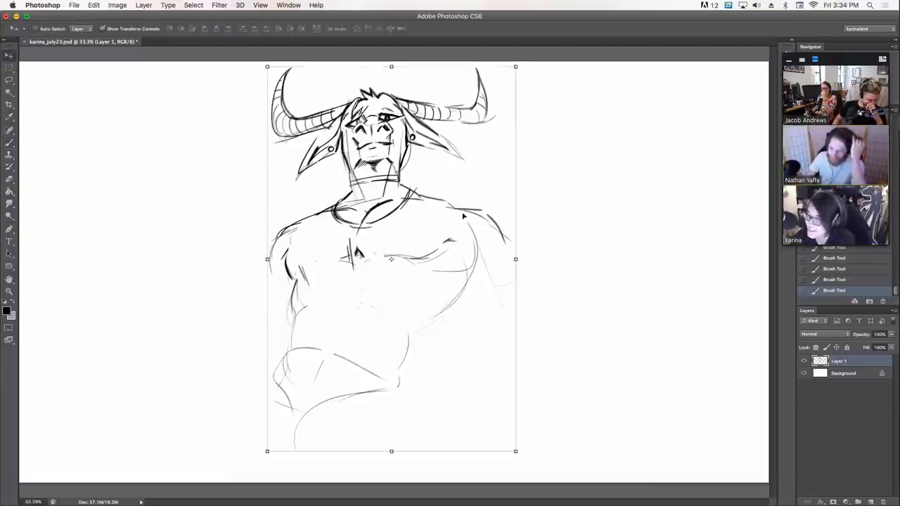
mouse_move(447, 221)
left_mouse_down()
mouse_move(463, 212)
mouse_move(451, 226)
mouse_move(469, 222)
left_mouse_up()
left_click(9, 144)
Step: Sketch the figure's right leg as seated, with a thigh extending sideways from the hip, a squared knee and a vertical shin
mouse_move(296, 370)
left_mouse_down()
mouse_move(230, 362)
mouse_move(167, 376)
mouse_move(184, 414)
mouse_move(242, 410)
mouse_move(298, 447)
left_mouse_up()
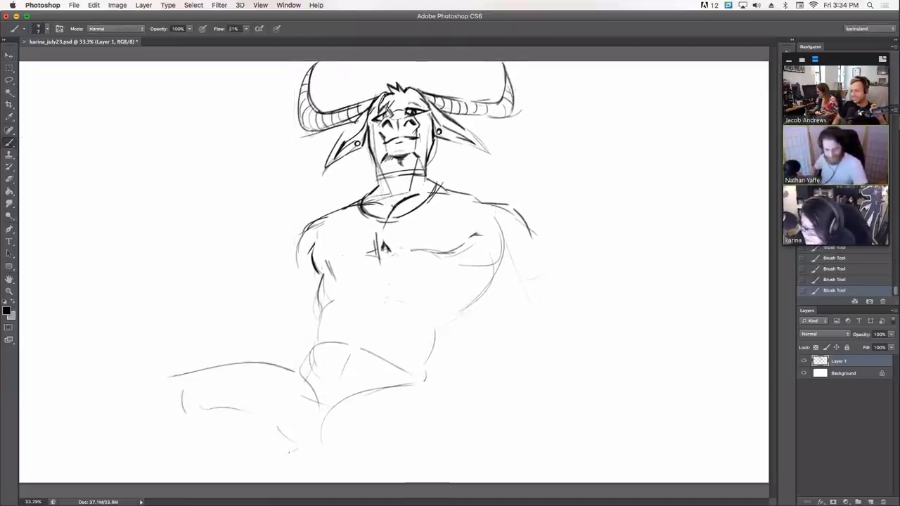
left_click_drag(221, 410, 289, 456)
left_click_drag(323, 398, 326, 453)
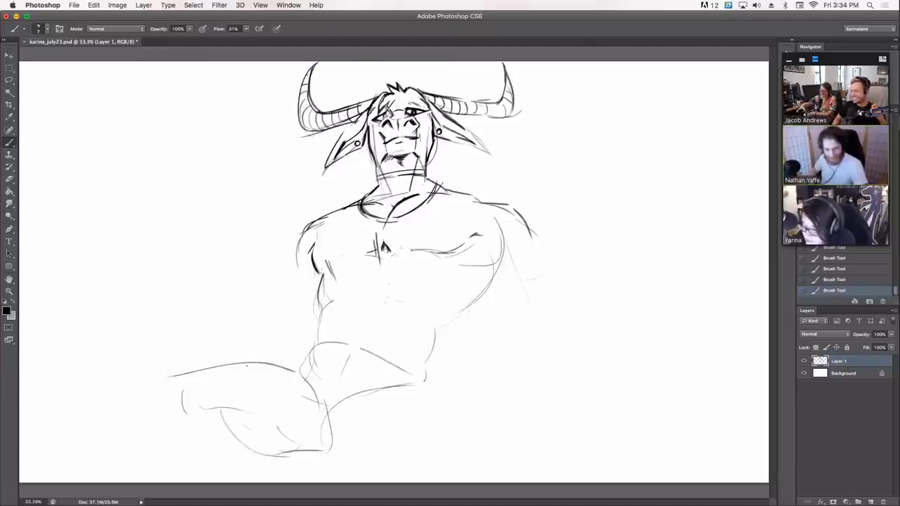
mouse_move(181, 361)
left_mouse_down()
mouse_move(246, 367)
mouse_move(169, 386)
mouse_move(166, 466)
left_mouse_up()
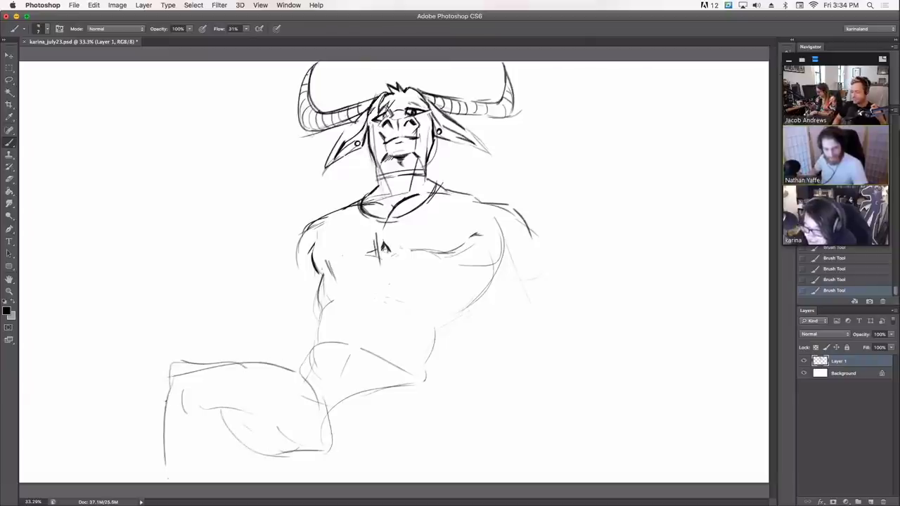
left_click_drag(166, 396, 168, 483)
Step: Sketch the figure's left thigh running down off the canvas, then add hip and inner-thigh lines and reinforce the opposite knee
mouse_move(329, 408)
left_mouse_down()
mouse_move(340, 439)
mouse_move(329, 403)
mouse_move(371, 483)
left_mouse_up()
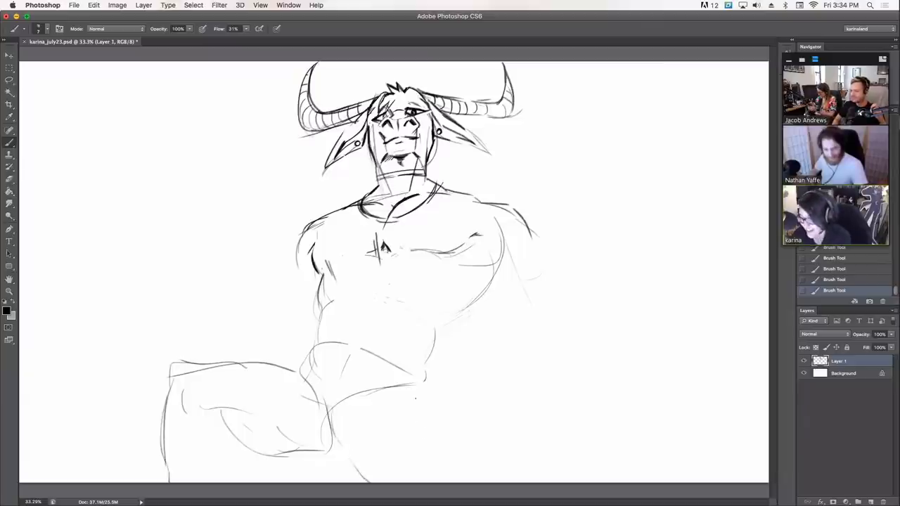
mouse_move(342, 450)
left_mouse_down()
mouse_move(362, 404)
mouse_move(424, 420)
mouse_move(470, 483)
left_mouse_up()
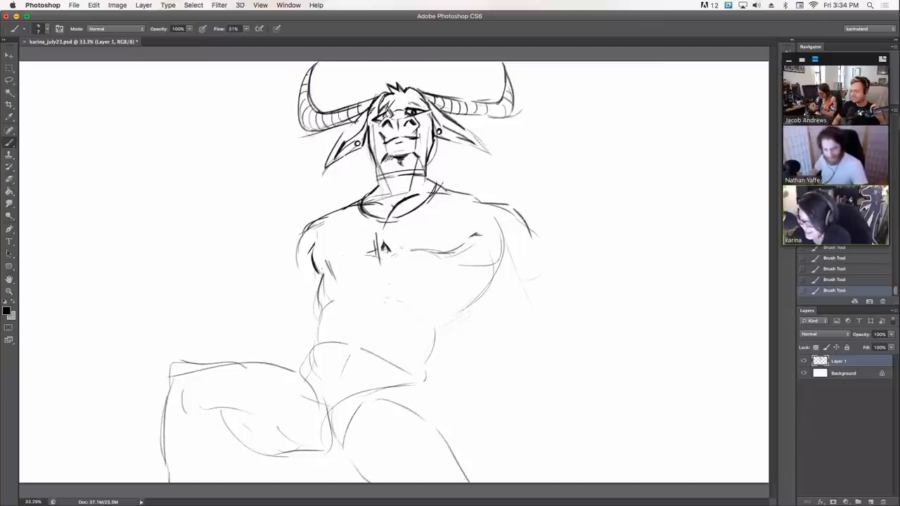
left_click_drag(425, 389, 434, 422)
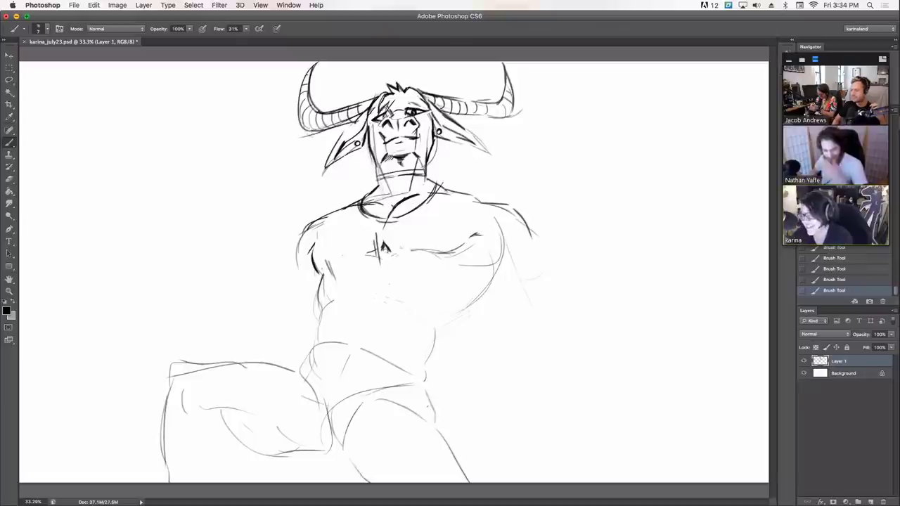
mouse_move(310, 373)
left_mouse_down()
mouse_move(313, 425)
mouse_move(354, 463)
mouse_move(342, 469)
mouse_move(352, 482)
left_mouse_up()
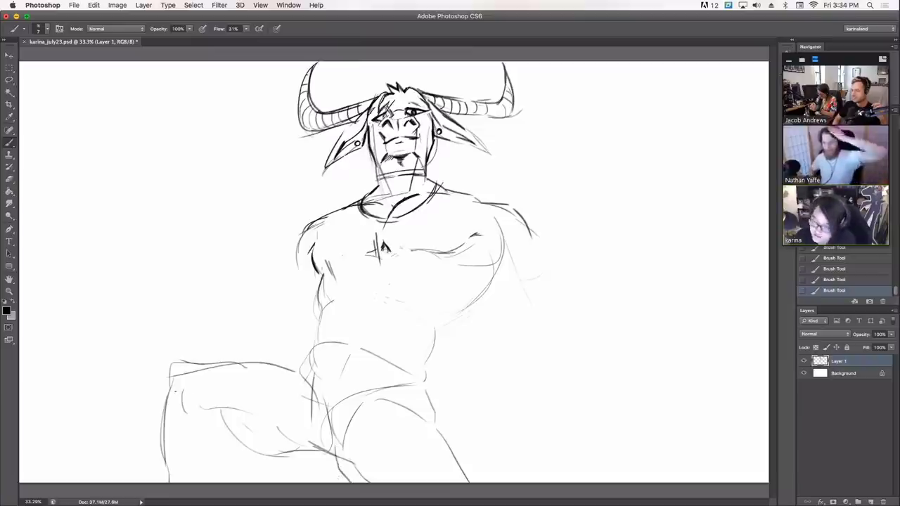
left_click_drag(172, 374, 163, 445)
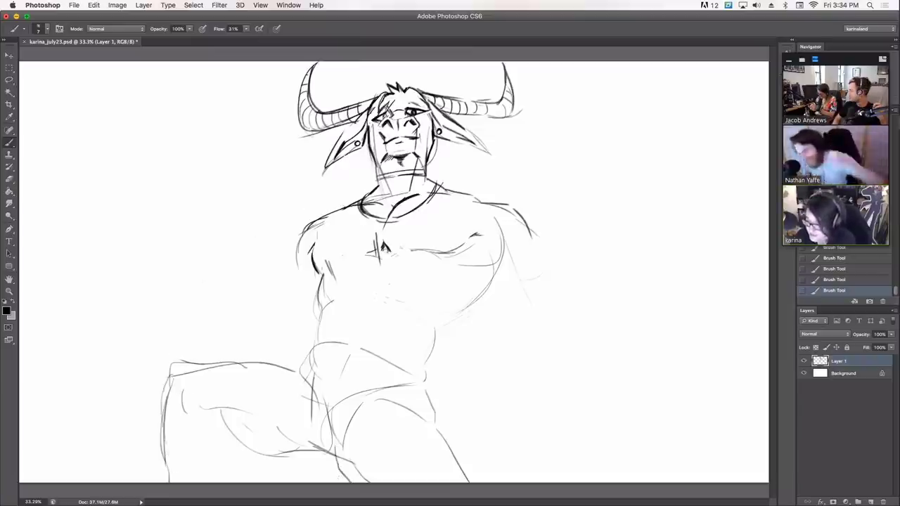
Step: Rough in both arms from the shoulders, and lightly sketch a small oval and curved guide line beside the figure's left leg
mouse_move(344, 206)
left_mouse_down()
mouse_move(300, 225)
mouse_move(174, 339)
left_mouse_up()
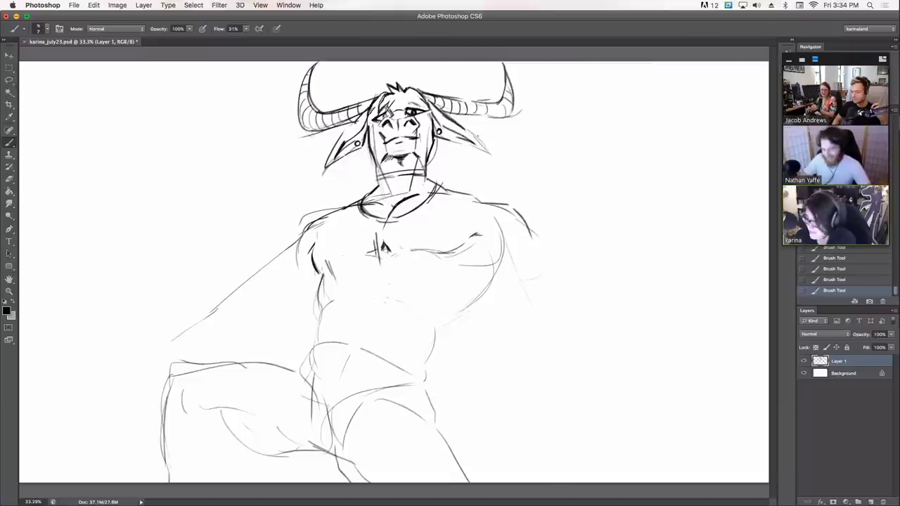
left_click_drag(522, 244, 524, 317)
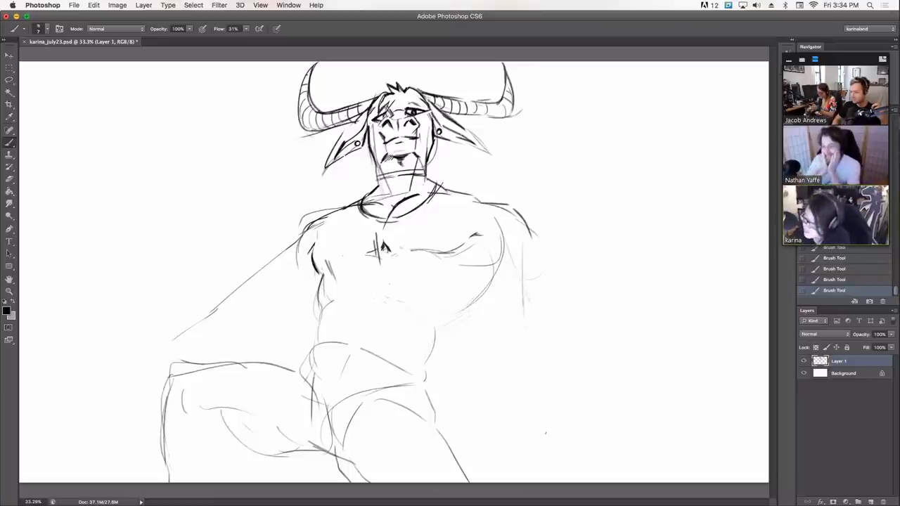
left_click_drag(547, 443, 550, 444)
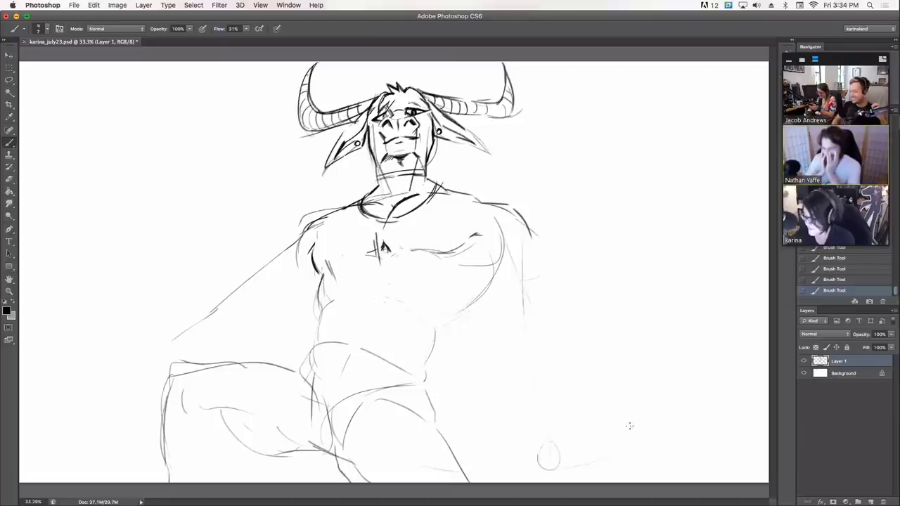
mouse_move(629, 426)
left_mouse_down()
mouse_move(594, 394)
mouse_move(587, 360)
left_mouse_up()
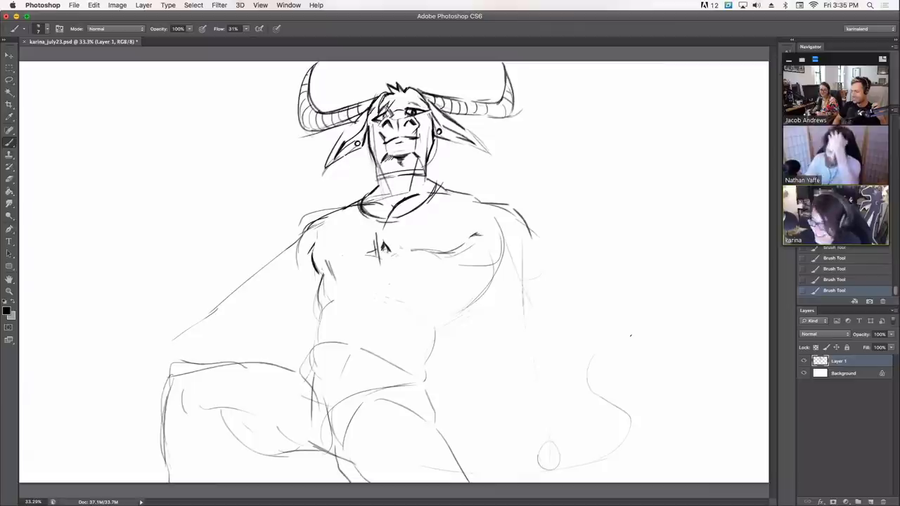
Step: Sketch the forearm and drooping hand beyond the figure's right knee, with a diagonal support line below it
left_click_drag(65, 443, 91, 482)
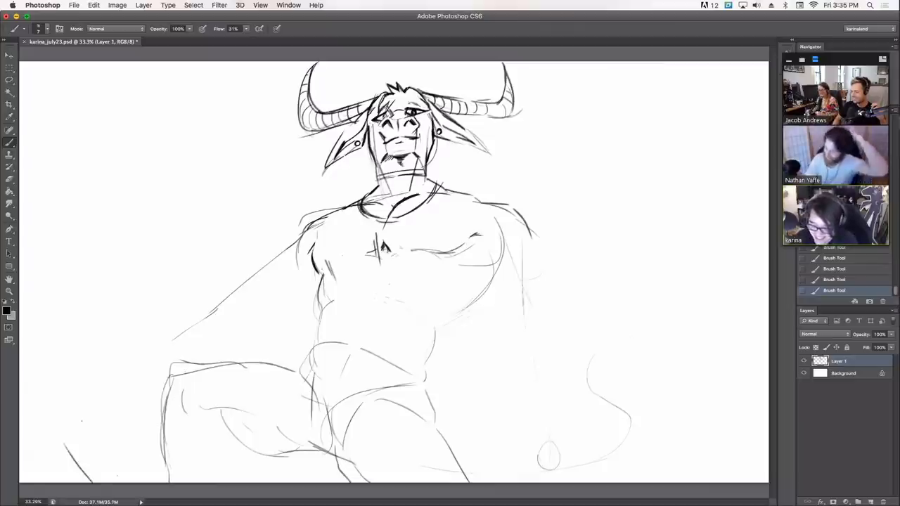
mouse_move(183, 337)
left_mouse_down()
mouse_move(107, 393)
mouse_move(132, 380)
left_mouse_up()
mouse_move(100, 394)
left_mouse_down()
mouse_move(86, 414)
mouse_move(109, 403)
mouse_move(82, 419)
left_mouse_up()
mouse_move(123, 367)
left_mouse_down()
mouse_move(129, 392)
mouse_move(87, 416)
left_mouse_up()
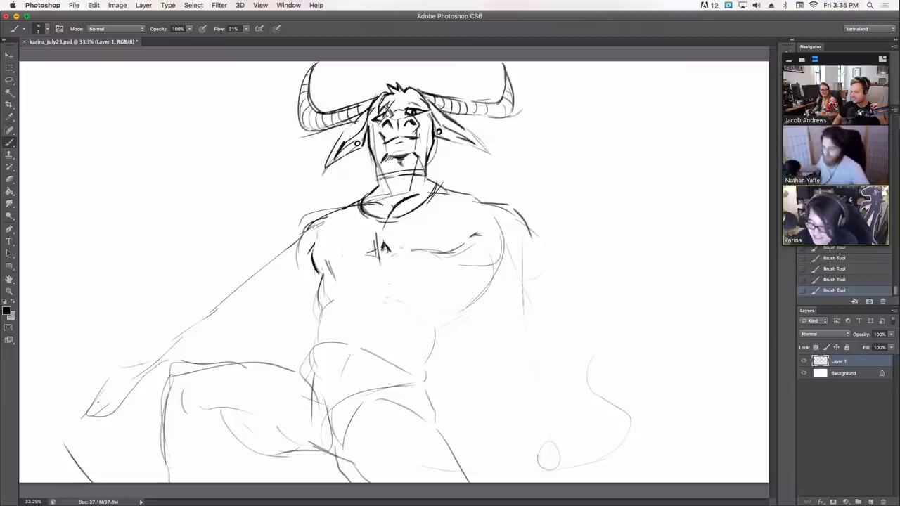
mouse_move(105, 385)
left_mouse_down()
mouse_move(90, 385)
mouse_move(77, 409)
mouse_move(109, 483)
left_mouse_up()
left_click_drag(73, 414, 69, 435)
left_click_drag(113, 418, 162, 483)
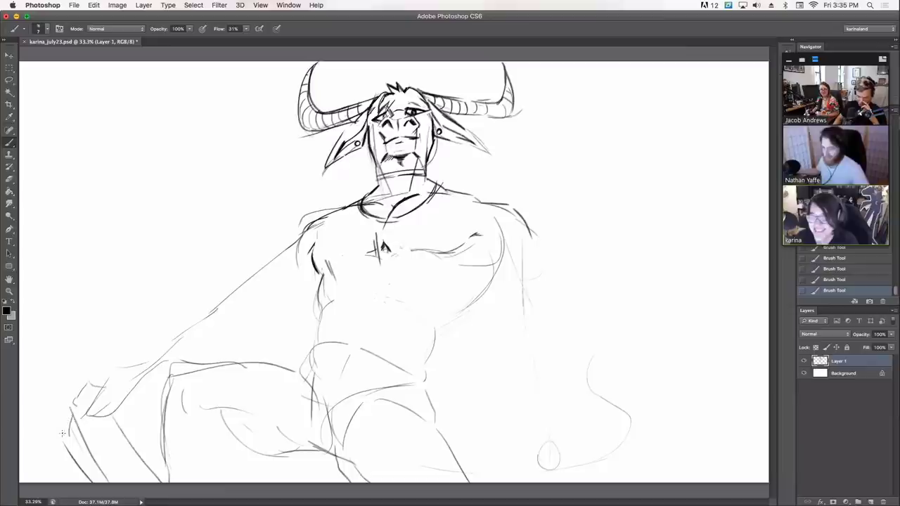
left_click_drag(63, 433, 77, 412)
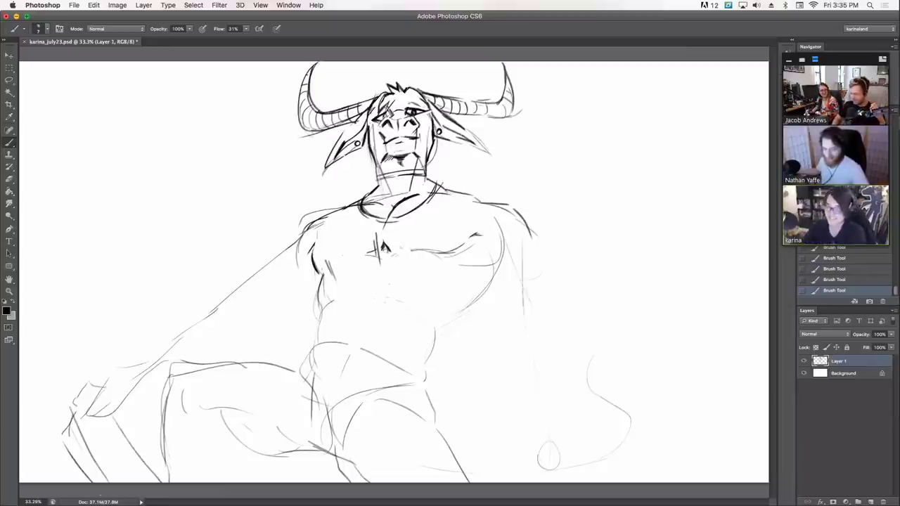
key("ctrl+alt+z")
Step: Draw the wrist and back of the hand beyond the figure's right knee, and erase the diagonal line below it
mouse_move(177, 347)
left_mouse_down()
mouse_move(167, 338)
mouse_move(147, 353)
left_mouse_up()
mouse_move(104, 348)
left_mouse_down()
mouse_move(92, 377)
mouse_move(103, 382)
left_mouse_up()
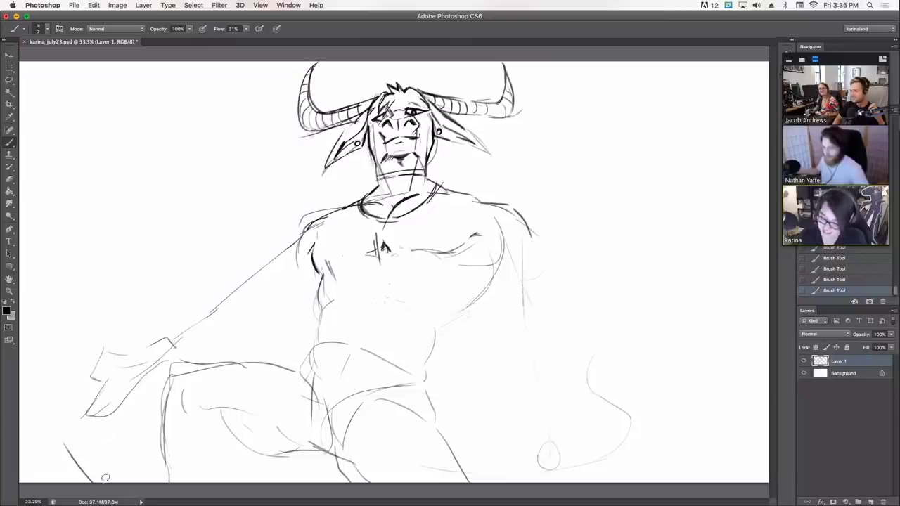
left_click_drag(93, 482, 66, 444)
key("e")
Step: Draw an angled armrest under the hand, with parallel edges running down off the canvas, and erase its excess lines
mouse_move(83, 413)
left_mouse_down()
mouse_move(111, 424)
mouse_move(116, 482)
left_mouse_up()
left_click_drag(83, 386, 70, 408)
mouse_move(94, 381)
left_mouse_down()
mouse_move(86, 390)
mouse_move(171, 485)
left_mouse_up()
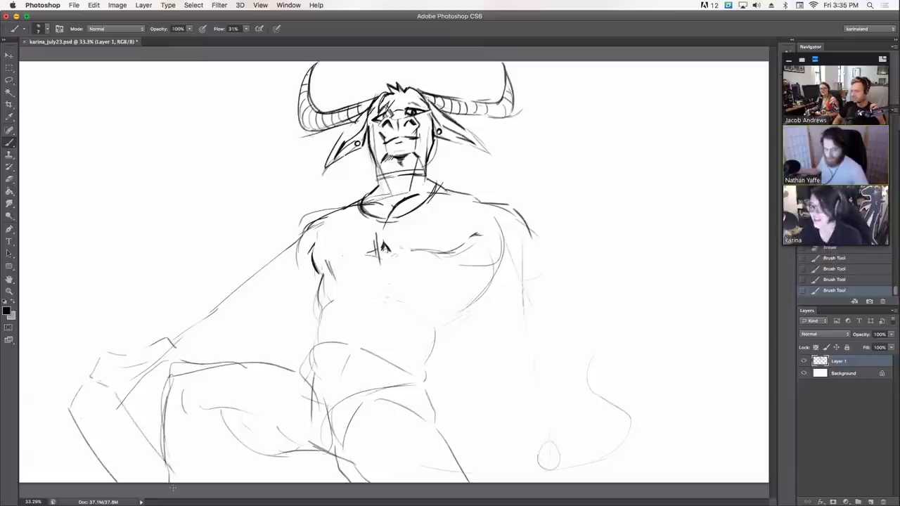
mouse_move(83, 384)
left_mouse_down()
mouse_move(57, 444)
mouse_move(101, 484)
left_mouse_up()
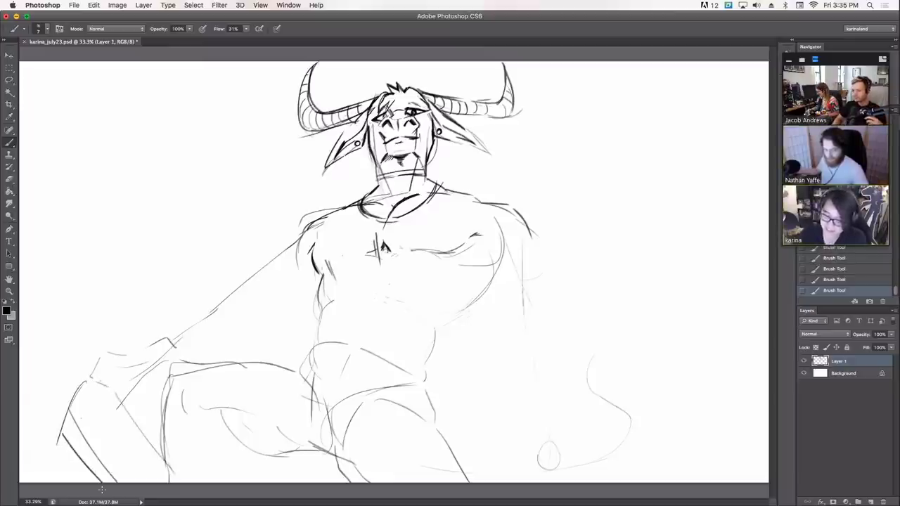
key("e")
left_click_drag(59, 437, 60, 448)
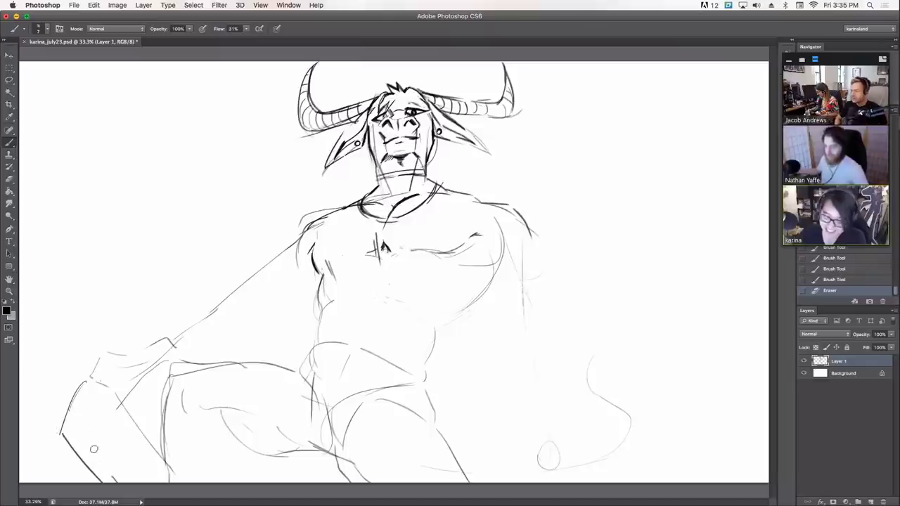
Step: Clean up the armrest edge, then darken the figure's right knee and thigh underside and extend the thigh's upper line to the hip
left_click_drag(77, 415, 75, 411)
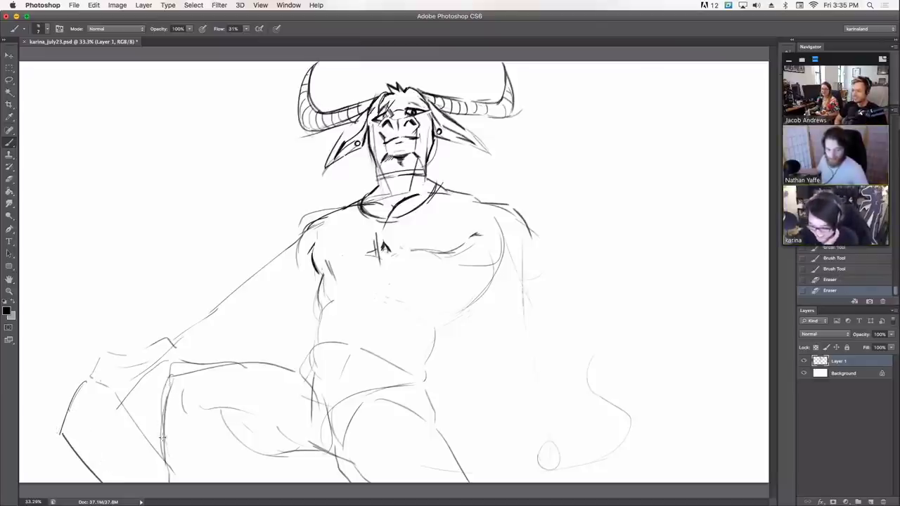
left_click_drag(164, 470, 162, 396)
left_click_drag(163, 453, 168, 386)
left_click_drag(166, 474, 163, 391)
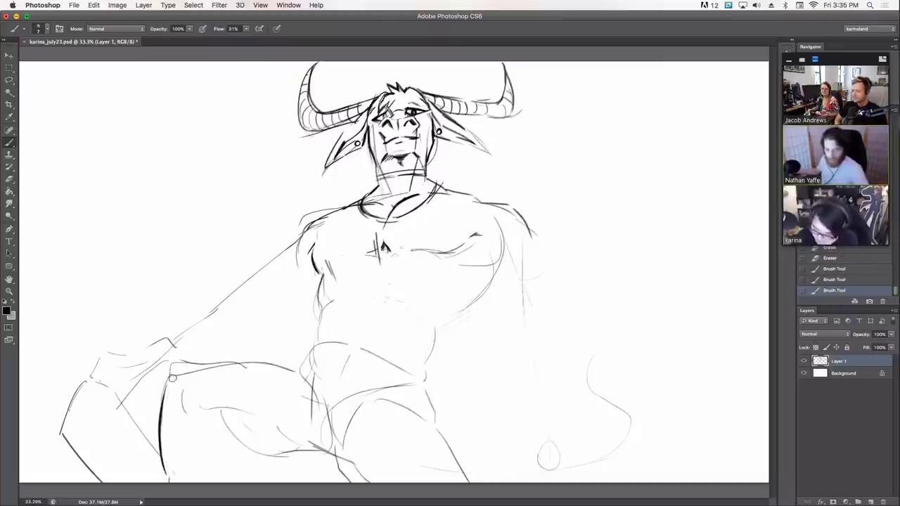
left_click_drag(176, 476, 168, 482)
mouse_move(230, 436)
left_mouse_down()
mouse_move(215, 437)
mouse_move(276, 456)
mouse_move(298, 451)
left_mouse_up()
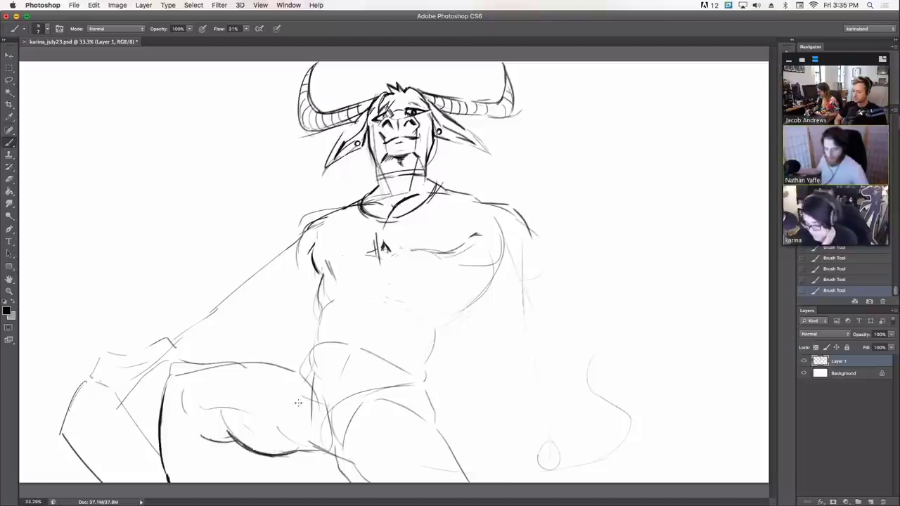
mouse_move(310, 369)
left_mouse_down()
mouse_move(296, 422)
mouse_move(343, 461)
left_mouse_up()
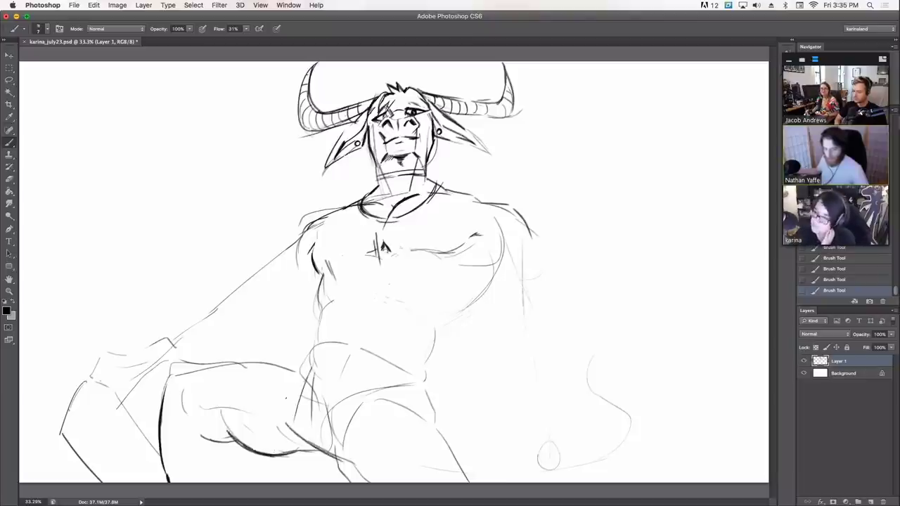
left_click_drag(271, 365, 302, 362)
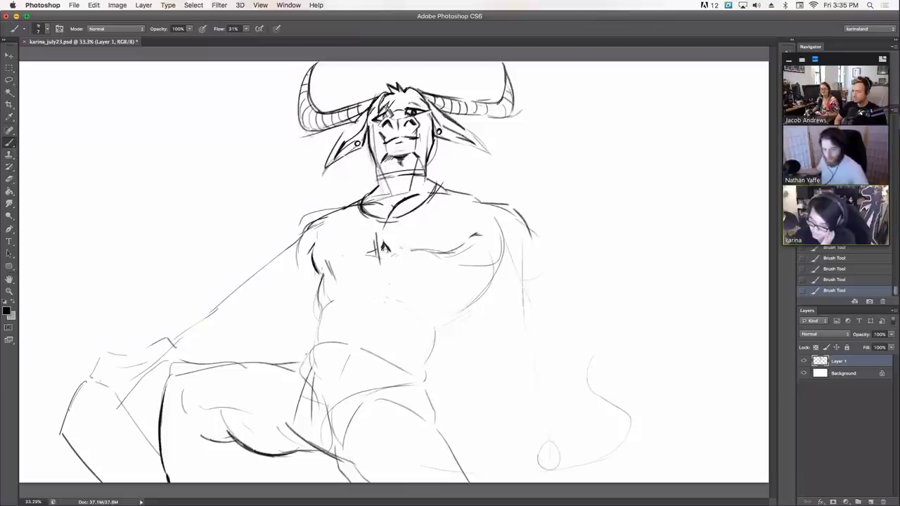
Step: Redraw the waist and hip contour on the figure's right side with a thigh crease, and erase the overlapping hip and crotch lines
mouse_move(322, 305)
left_mouse_down()
mouse_move(315, 342)
mouse_move(295, 365)
mouse_move(299, 398)
left_mouse_up()
mouse_move(323, 327)
left_mouse_down()
mouse_move(308, 389)
mouse_move(319, 401)
mouse_move(297, 422)
mouse_move(280, 402)
mouse_move(296, 434)
left_mouse_up()
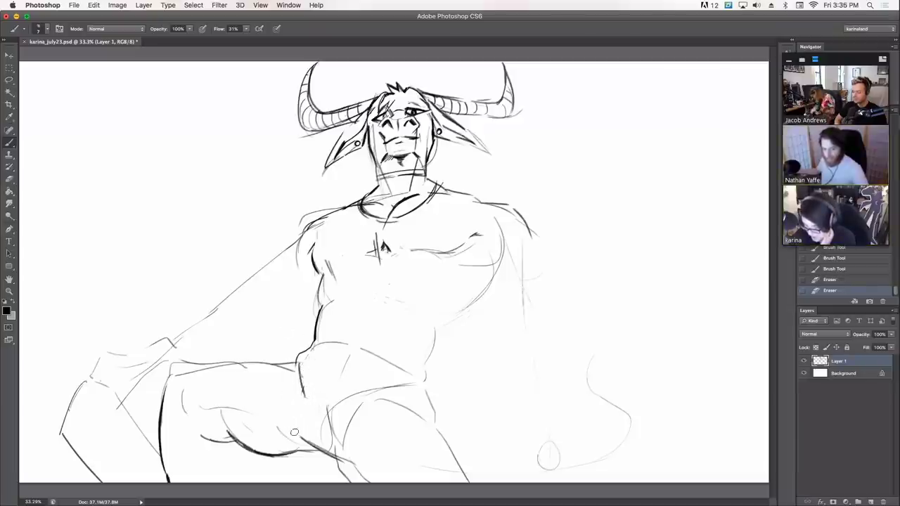
key("b")
left_click_drag(296, 369, 291, 412)
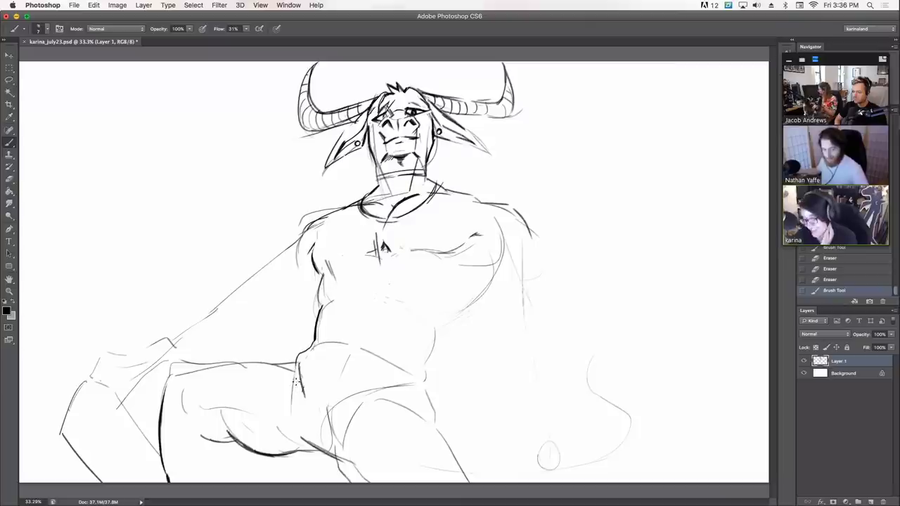
key("e")
left_click_drag(306, 367, 310, 443)
mouse_move(306, 449)
left_mouse_down()
mouse_move(336, 439)
mouse_move(332, 451)
mouse_move(340, 454)
mouse_move(302, 440)
mouse_move(342, 459)
left_mouse_up()
key("e")
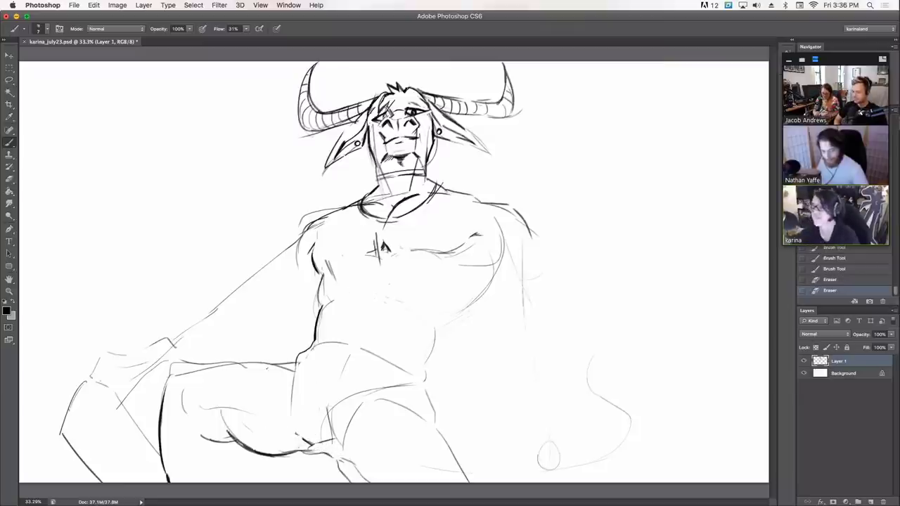
Step: Draw curved shorts hems across both thighs, and darken the outer contour of the figure's left thigh
left_click_drag(280, 386, 272, 453)
mouse_move(258, 363)
left_mouse_down()
mouse_move(286, 421)
mouse_move(275, 461)
left_mouse_up()
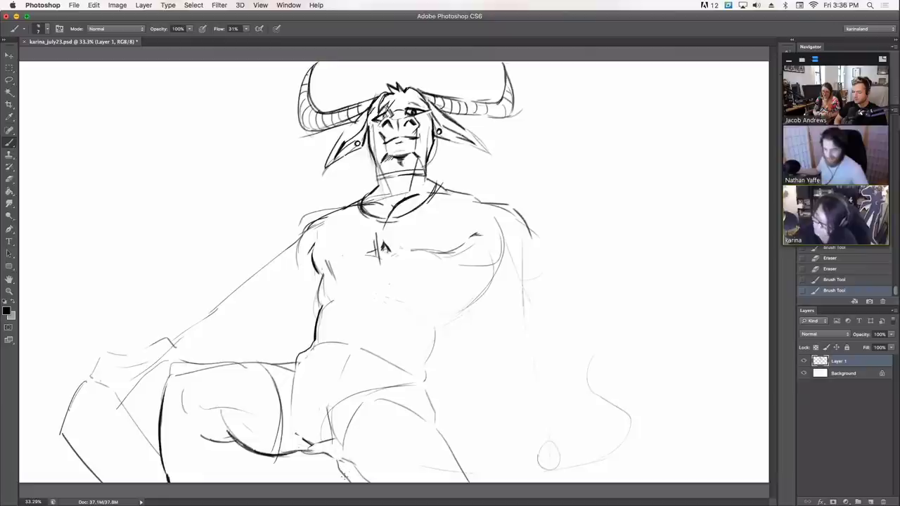
mouse_move(342, 474)
left_mouse_down()
mouse_move(386, 423)
mouse_move(443, 440)
left_mouse_up()
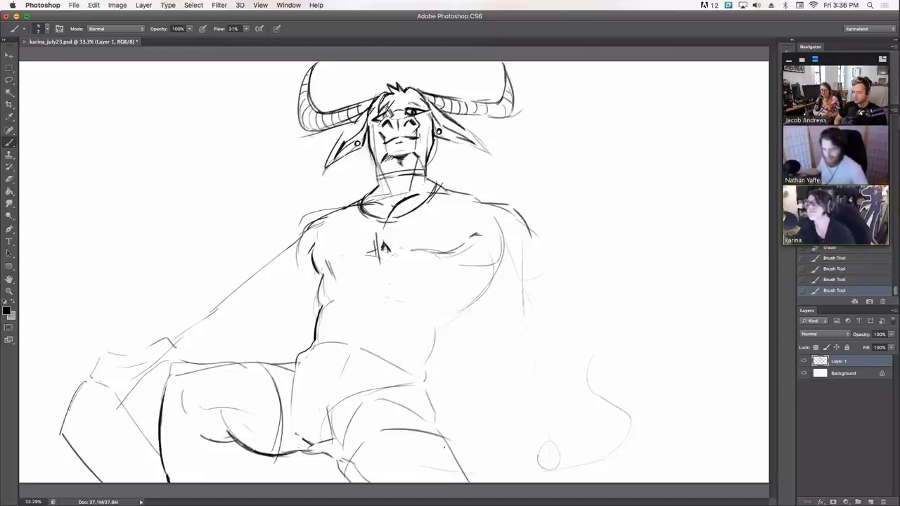
left_click_drag(353, 441, 369, 483)
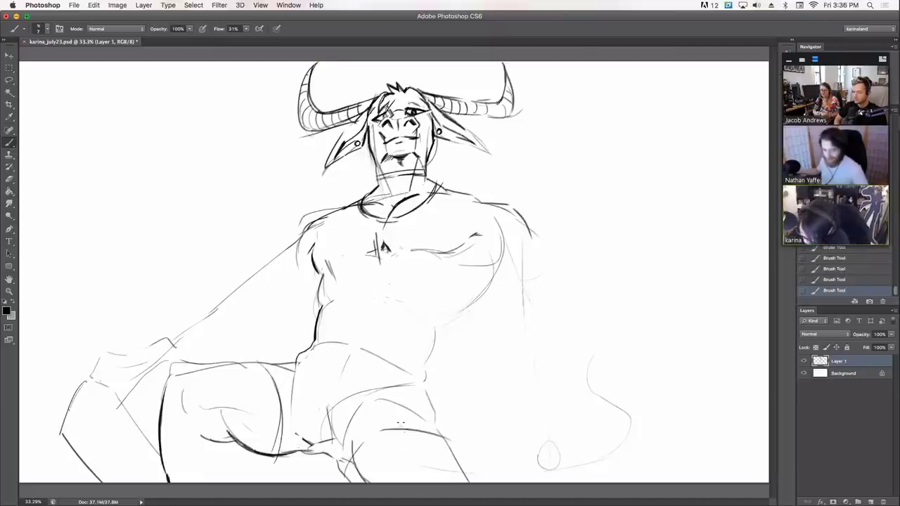
left_click_drag(405, 420, 457, 483)
left_click_drag(435, 426, 464, 484)
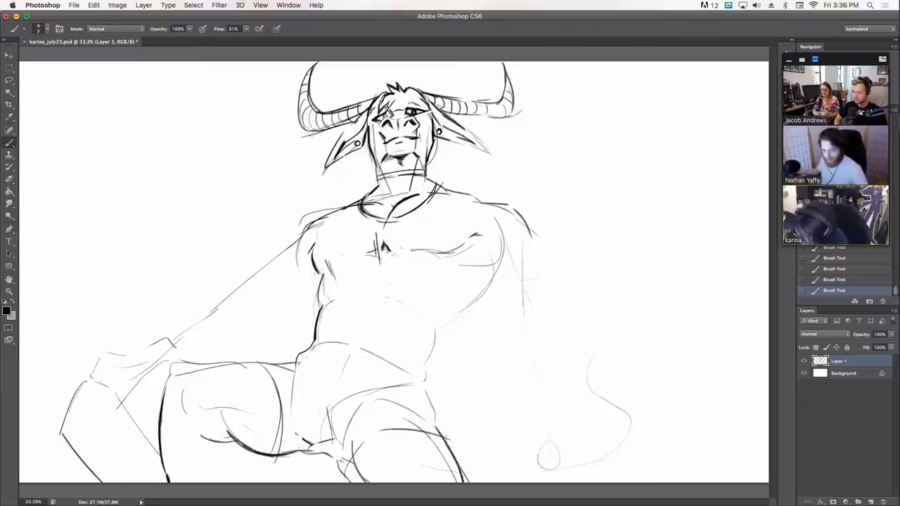
left_click_drag(452, 428, 466, 479)
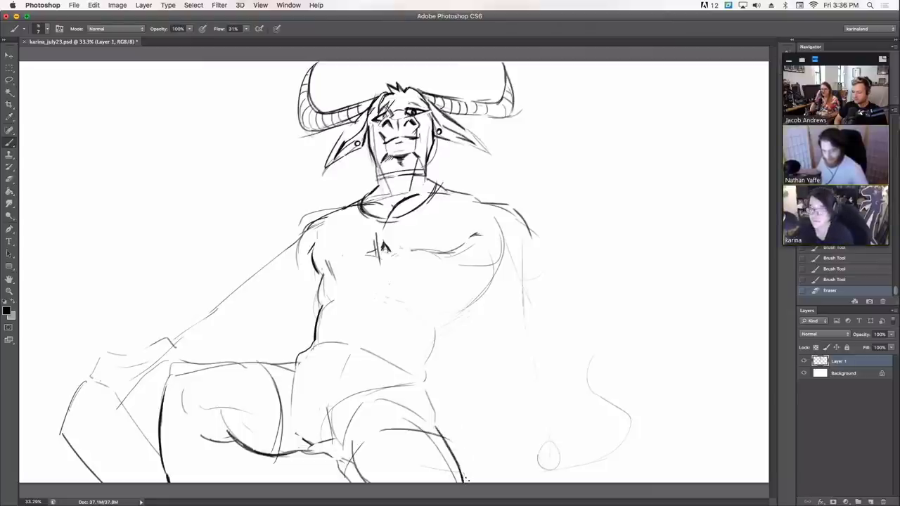
Step: Draw the inner knee and calf contours of the figure's right leg, and add a curved waistband line across the hips
key("b")
left_click_drag(186, 412, 201, 436)
mouse_move(182, 392)
left_mouse_down()
mouse_move(188, 417)
mouse_move(219, 449)
left_mouse_up()
mouse_move(187, 422)
left_mouse_down()
mouse_move(219, 455)
mouse_move(221, 483)
left_mouse_up()
left_click_drag(209, 434, 223, 482)
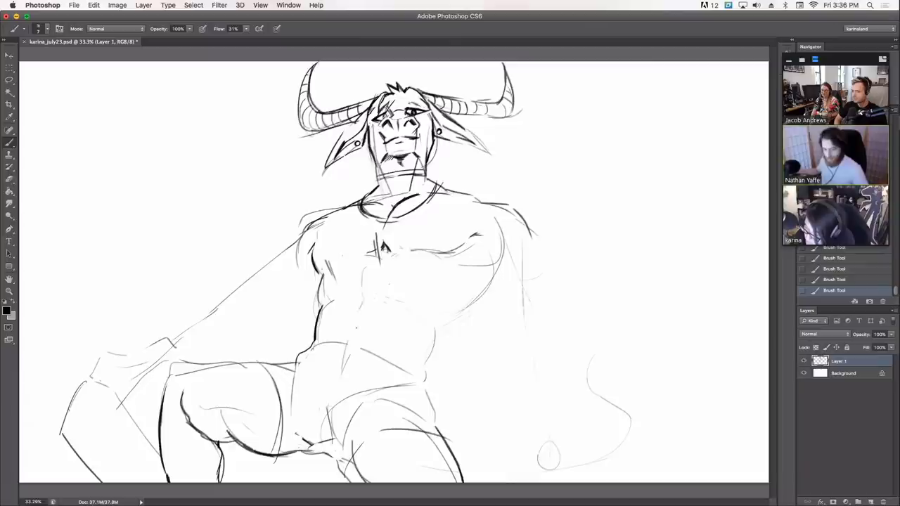
mouse_move(318, 332)
left_mouse_down()
mouse_move(376, 331)
mouse_move(435, 381)
left_mouse_up()
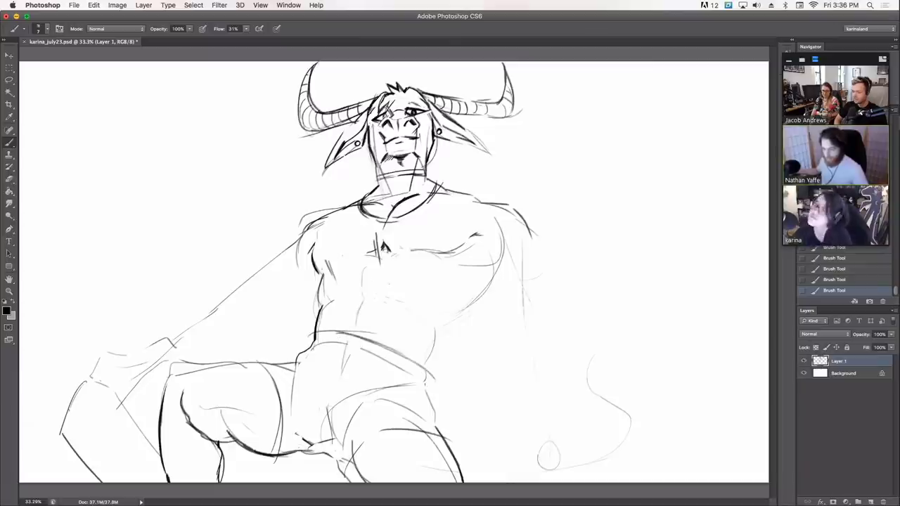
Step: Outline the figure's left arm from the rounded shoulder down toward the elbow, adding muscle contours along both sides
mouse_move(485, 233)
left_mouse_down()
mouse_move(471, 281)
mouse_move(484, 306)
left_mouse_up()
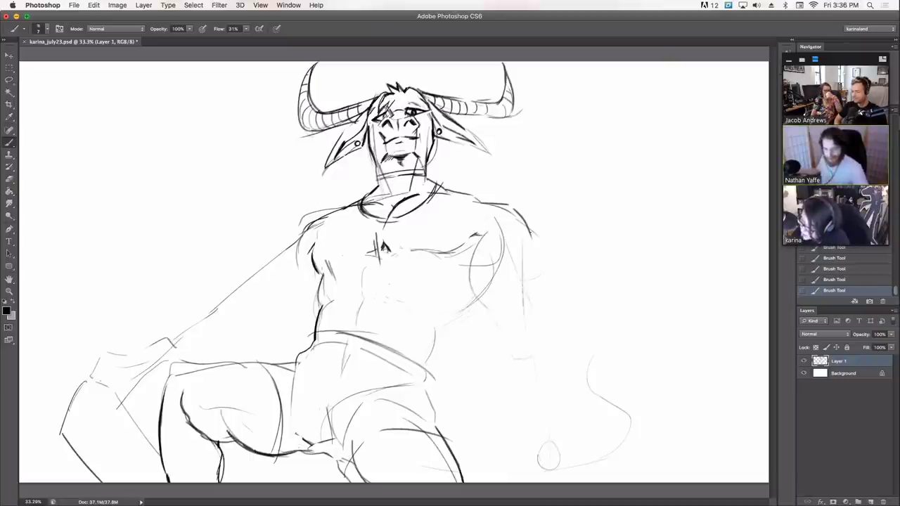
mouse_move(528, 227)
left_mouse_down()
mouse_move(539, 274)
mouse_move(520, 290)
left_mouse_up()
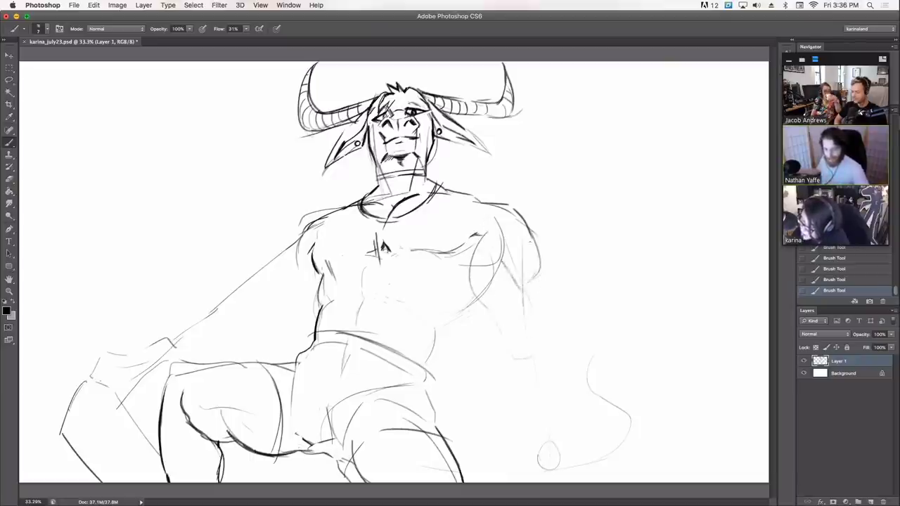
left_click_drag(531, 241, 539, 284)
left_click_drag(498, 258, 529, 327)
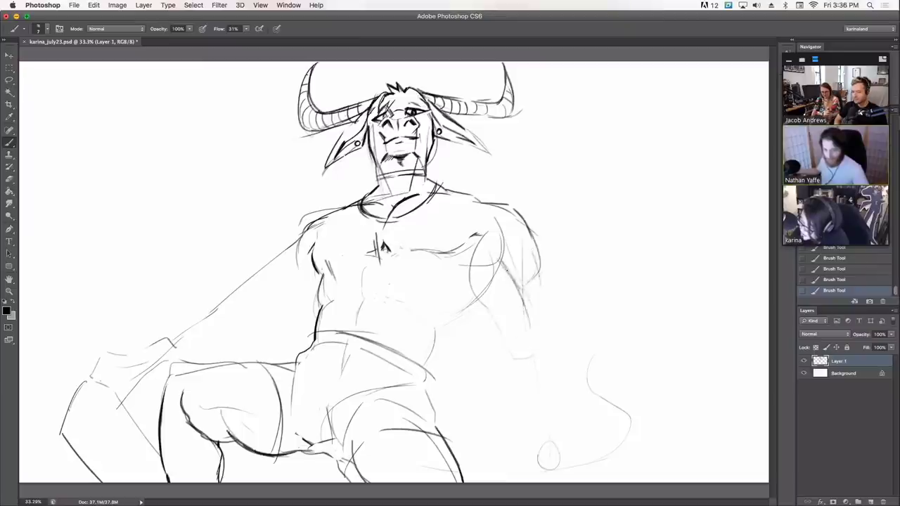
left_click_drag(511, 275, 527, 340)
left_click_drag(486, 301, 498, 343)
left_click_drag(540, 277, 544, 313)
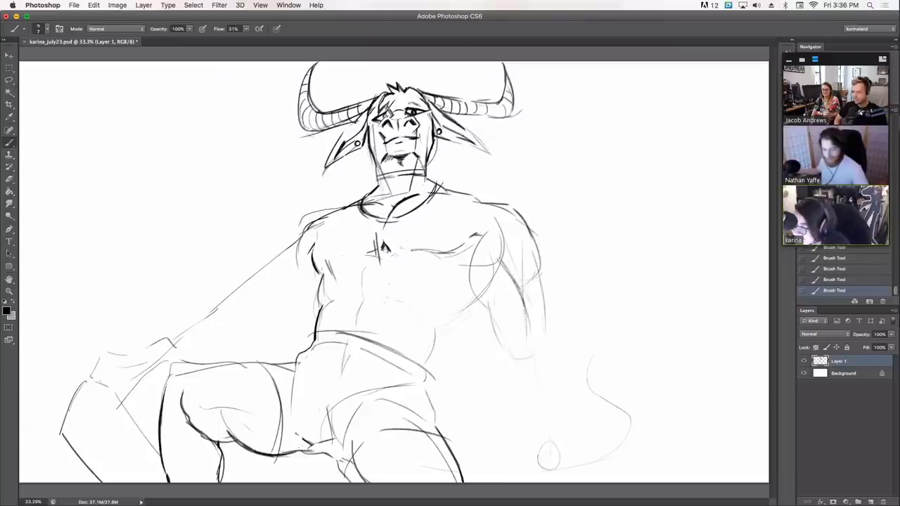
Step: Erase the stray curve beside the bull's jaw and draw the lower torso edge and hip contour on the drawing's right side
left_click_drag(434, 163, 440, 146)
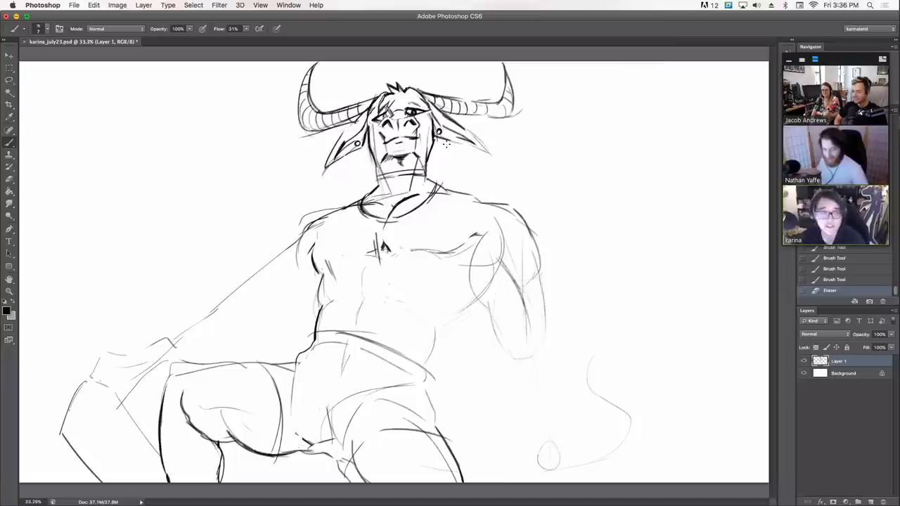
left_click_drag(448, 336, 485, 306)
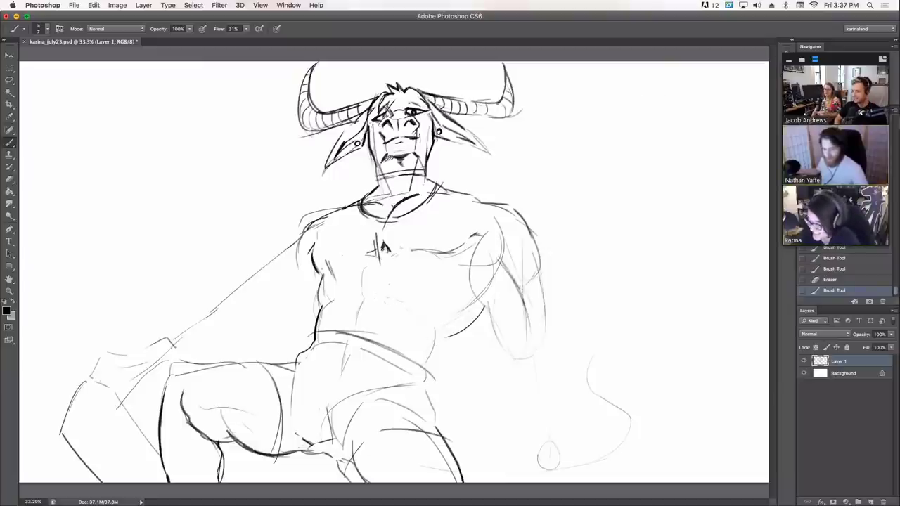
left_click_drag(440, 341, 431, 367)
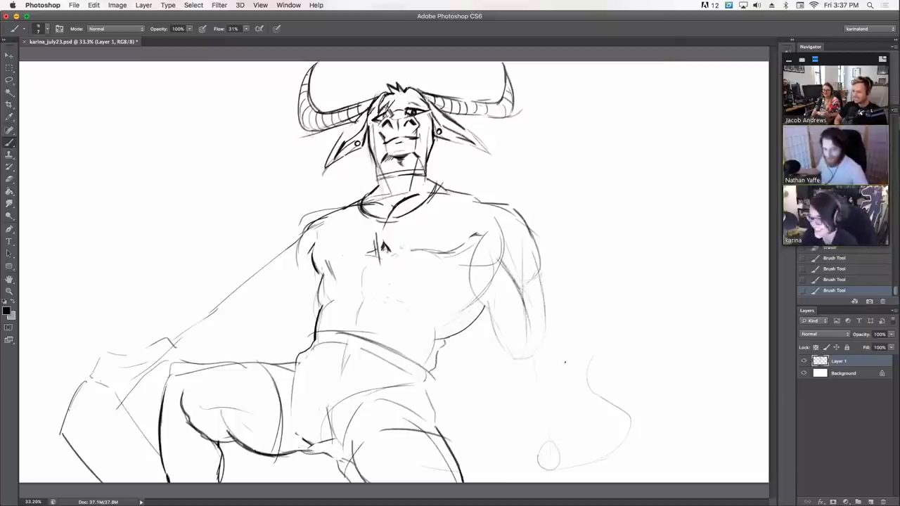
Step: Sketch the fly and crease lines down the front of the shorts, erasing the old guideline there, and mark the hip fold
left_click_drag(341, 334, 314, 381)
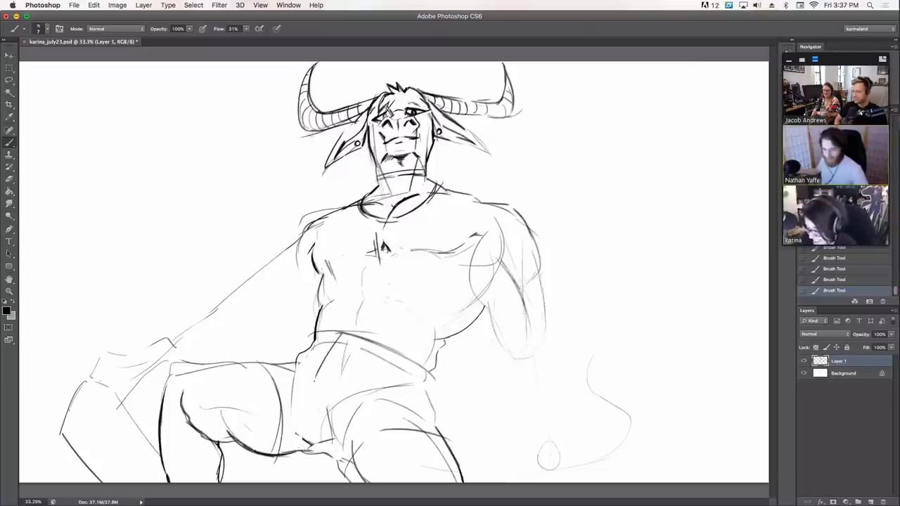
mouse_move(340, 334)
left_mouse_down()
mouse_move(301, 388)
mouse_move(303, 420)
left_mouse_up()
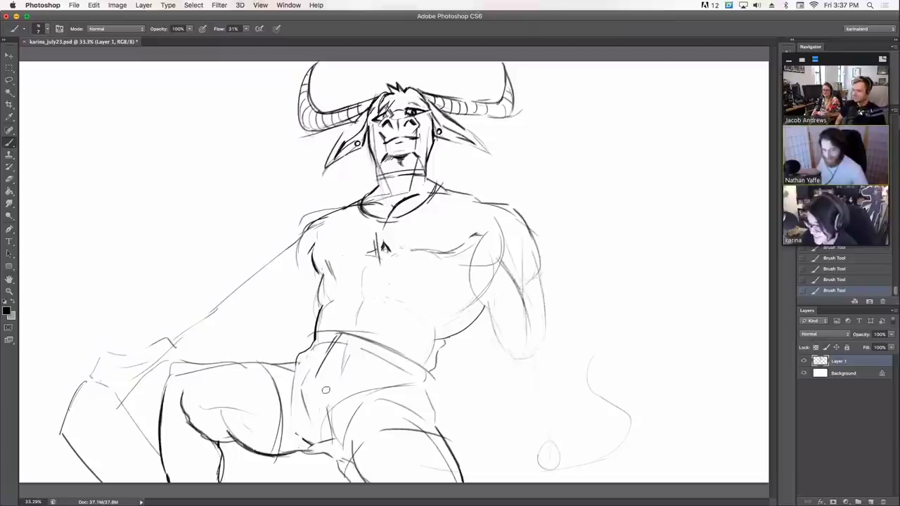
key("e")
mouse_move(345, 357)
left_mouse_down()
mouse_move(343, 349)
mouse_move(303, 386)
mouse_move(305, 421)
mouse_move(305, 373)
left_mouse_up()
key("b")
mouse_move(315, 406)
left_mouse_down()
mouse_move(298, 430)
mouse_move(293, 423)
left_mouse_up()
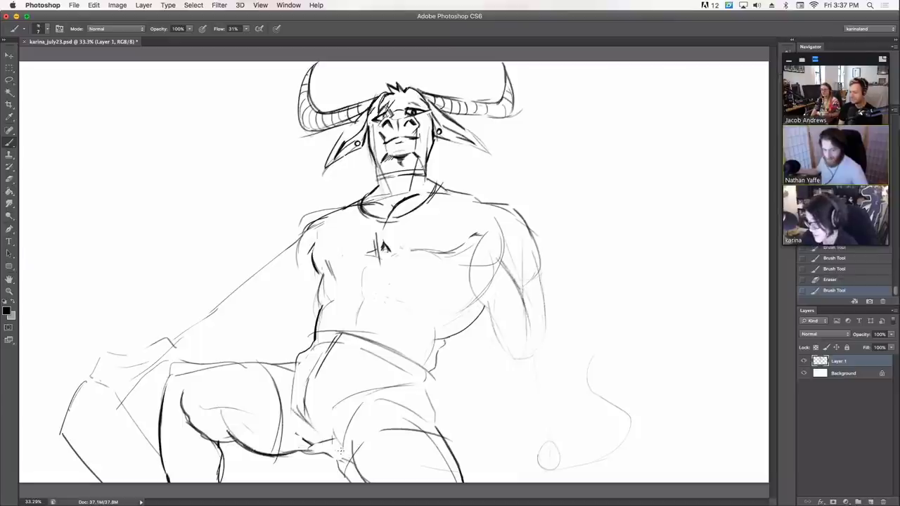
left_click_drag(293, 362, 285, 401)
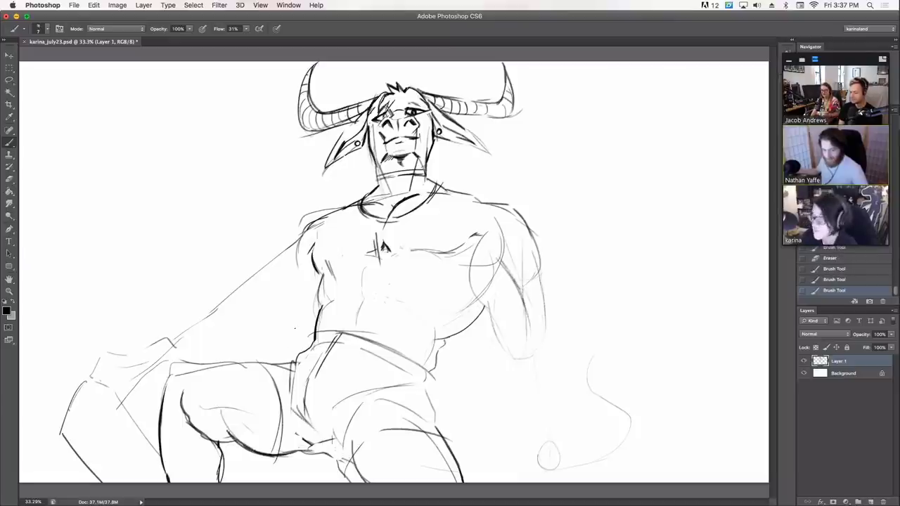
Step: Draw the crotch and thigh fold lines on the shorts, clean up the sketch lines there, and darken the outer hip edge
left_click_drag(355, 420, 330, 445)
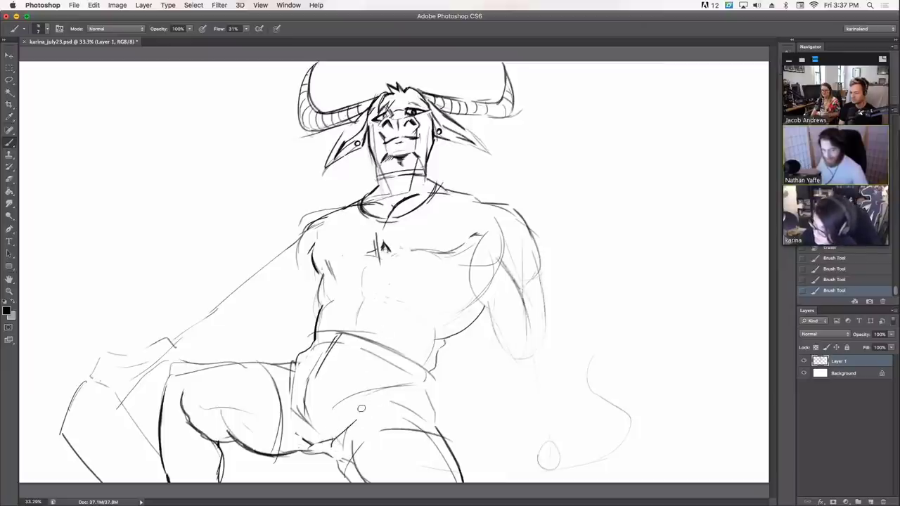
left_click_drag(391, 403, 409, 413)
left_click_drag(351, 429, 331, 450)
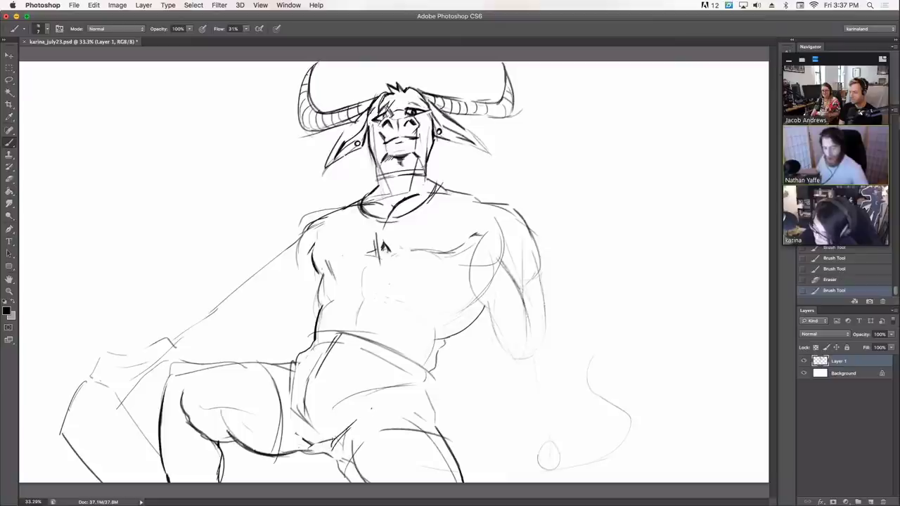
left_click_drag(412, 404, 438, 426)
left_click_drag(428, 394, 436, 422)
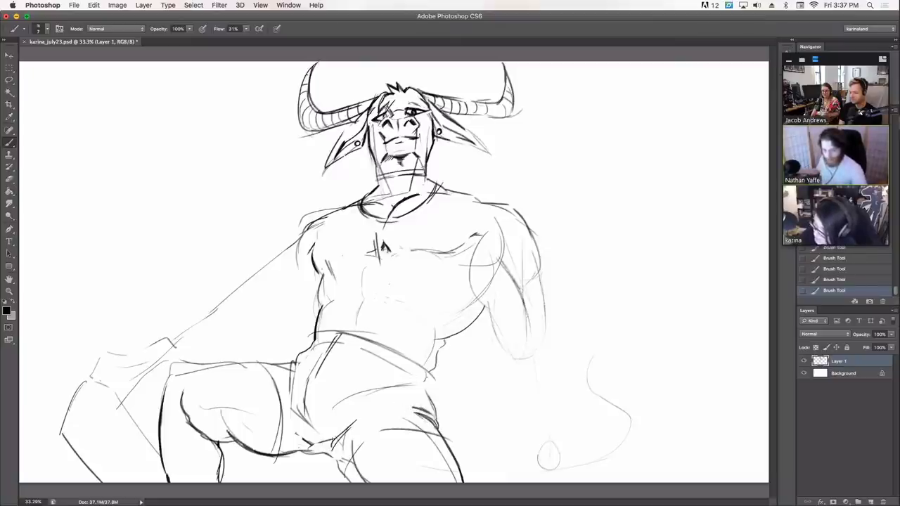
left_click_drag(426, 371, 422, 389)
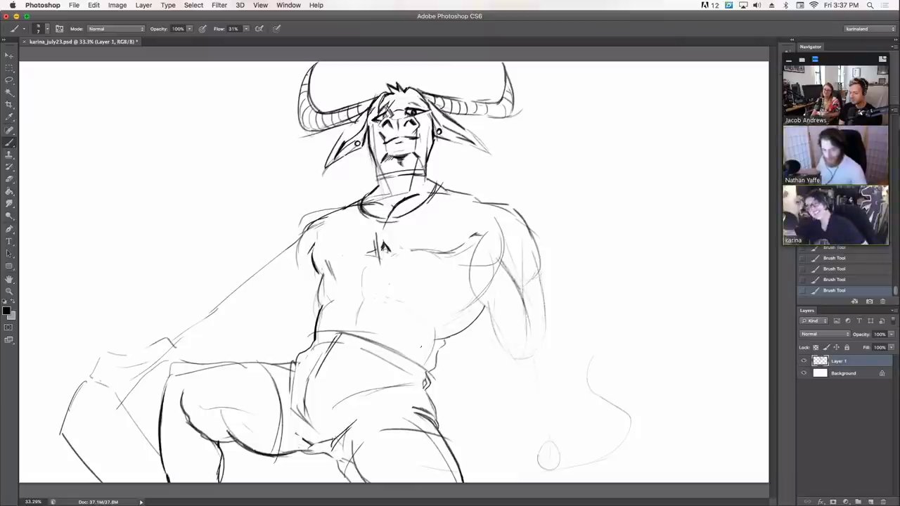
Step: Draw jagged frayed hems around both thighs with a fabric fold above, and add an inner contour line to the bent leg
mouse_move(276, 457)
left_mouse_down()
mouse_move(279, 406)
mouse_move(255, 358)
left_mouse_up()
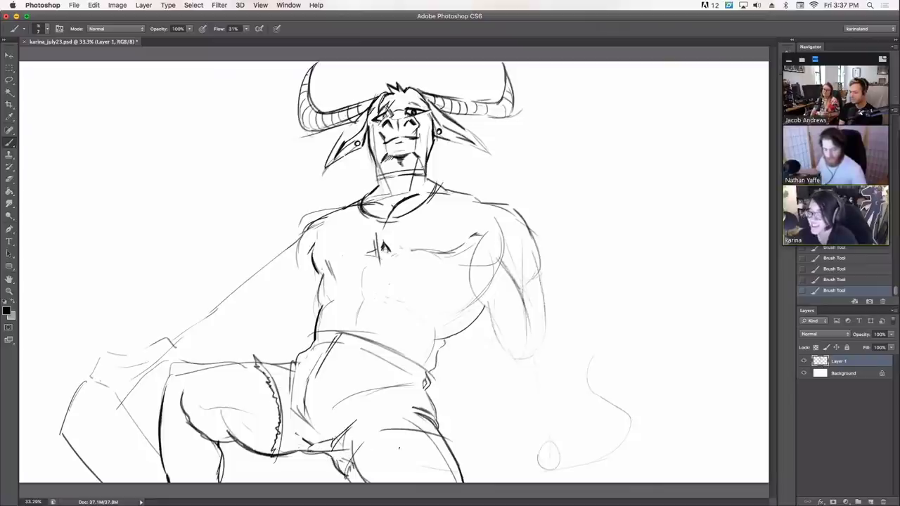
mouse_move(356, 455)
left_mouse_down()
mouse_move(389, 432)
mouse_move(450, 440)
left_mouse_up()
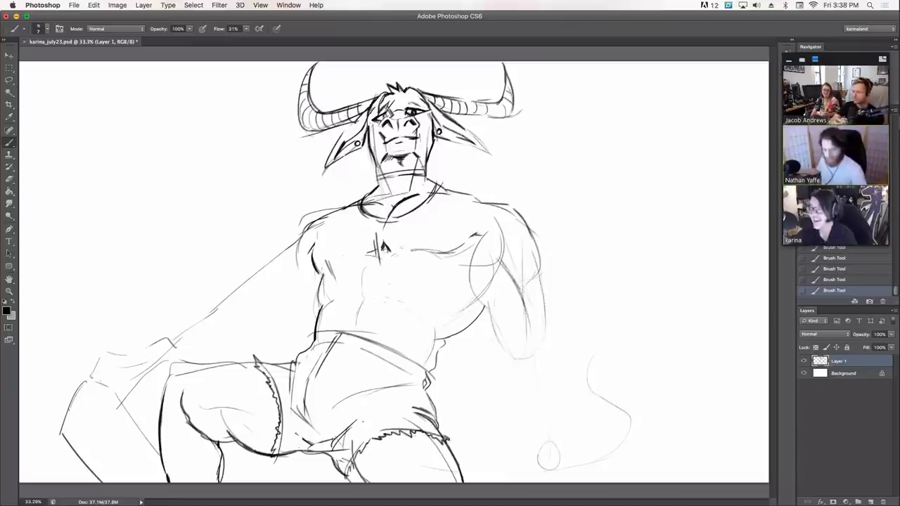
mouse_move(341, 447)
left_mouse_down()
mouse_move(367, 411)
mouse_move(389, 406)
mouse_move(362, 410)
mouse_move(376, 405)
left_mouse_up()
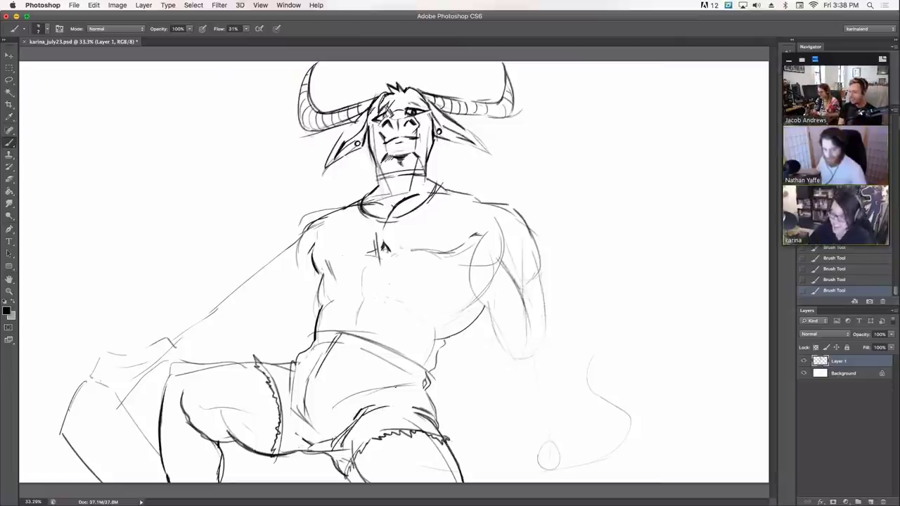
left_click_drag(176, 436, 192, 481)
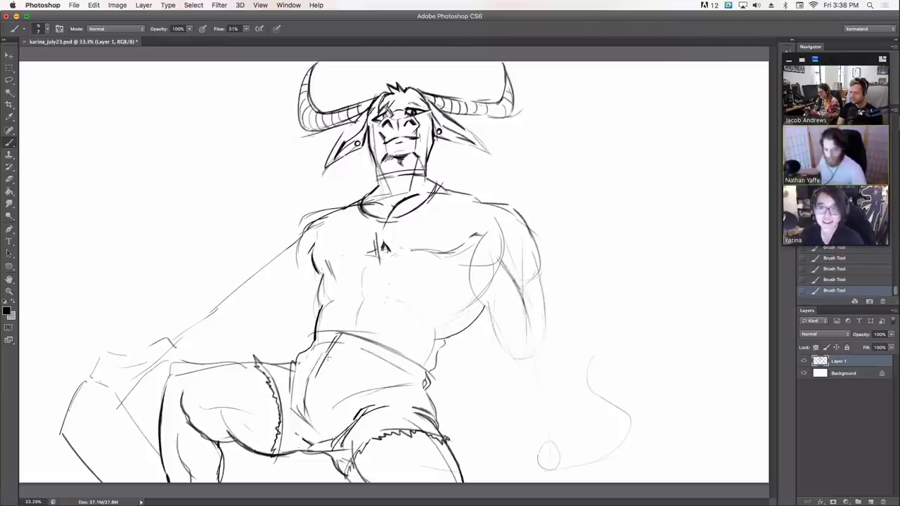
Step: Redraw the arm on the drawing's left with muscular shoulder, elbow and forearm contours, and extend the opposite forearm down to the hand circle
mouse_move(342, 205)
left_mouse_down()
mouse_move(298, 224)
mouse_move(291, 242)
mouse_move(245, 274)
left_mouse_up()
mouse_move(237, 290)
left_mouse_down()
mouse_move(238, 313)
mouse_move(303, 291)
left_mouse_up()
left_click_drag(303, 235, 299, 265)
mouse_move(321, 220)
left_mouse_down()
mouse_move(295, 243)
mouse_move(319, 219)
mouse_move(289, 232)
mouse_move(218, 297)
mouse_move(248, 315)
mouse_move(304, 299)
mouse_move(303, 291)
mouse_move(286, 296)
mouse_move(310, 218)
mouse_move(333, 209)
left_mouse_up()
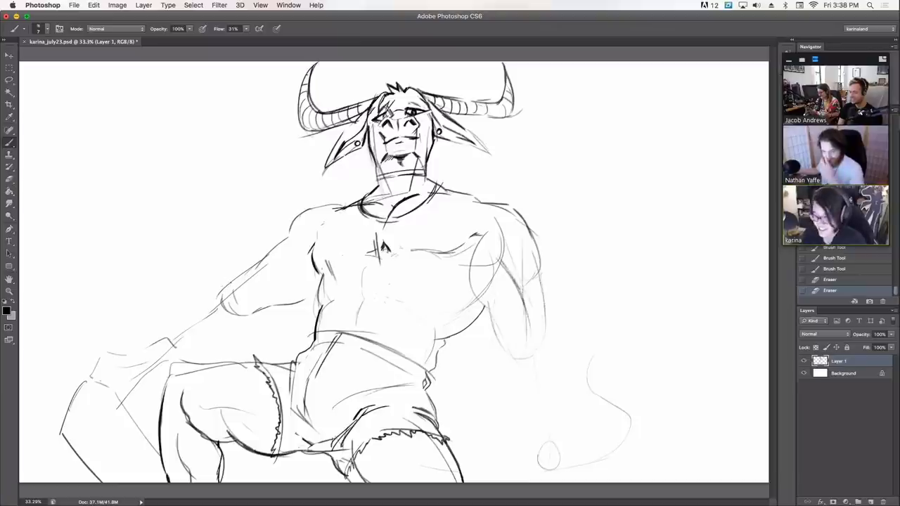
mouse_move(245, 273)
left_mouse_down()
mouse_move(158, 343)
mouse_move(163, 368)
mouse_move(269, 307)
left_mouse_up()
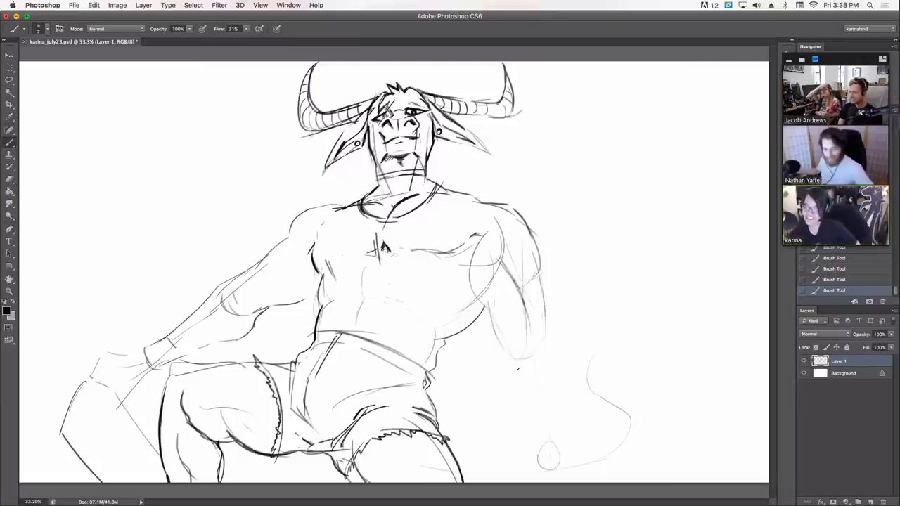
left_click_drag(494, 330, 525, 416)
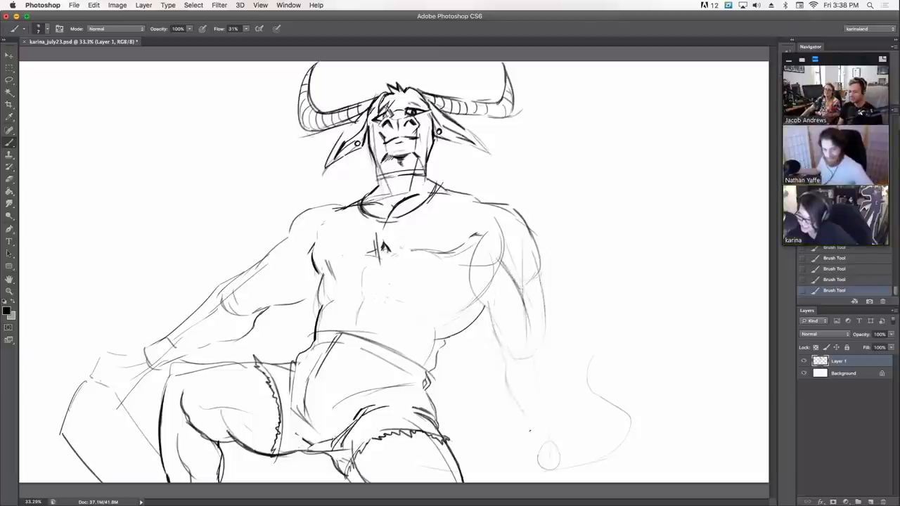
left_click_drag(544, 330, 551, 383)
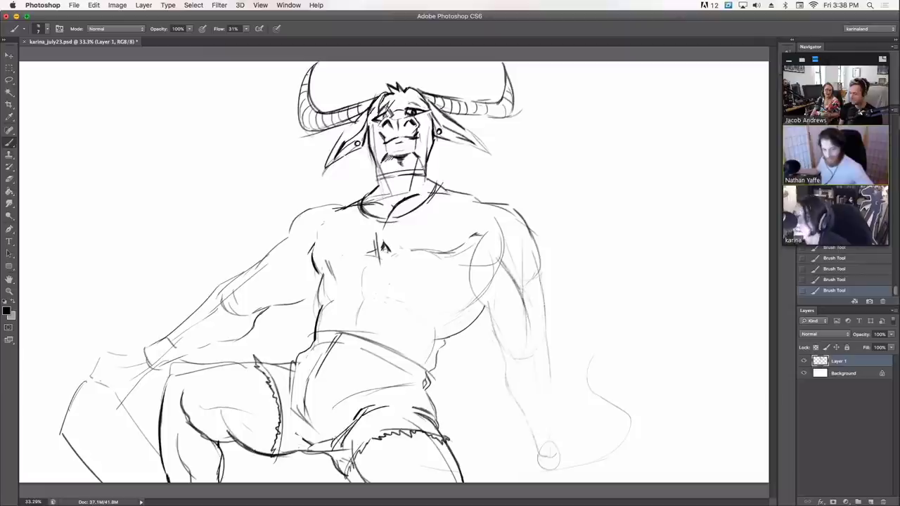
Step: Clean up the lines on the bull's muzzle and refine the eyes and brow with darker strokes
left_click_drag(422, 134, 410, 142)
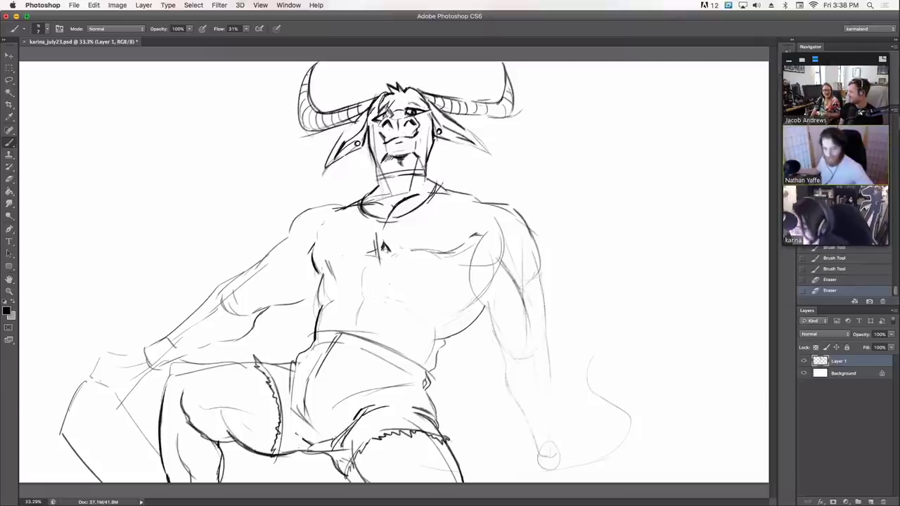
left_click_drag(385, 114, 408, 106)
left_click_drag(401, 109, 426, 102)
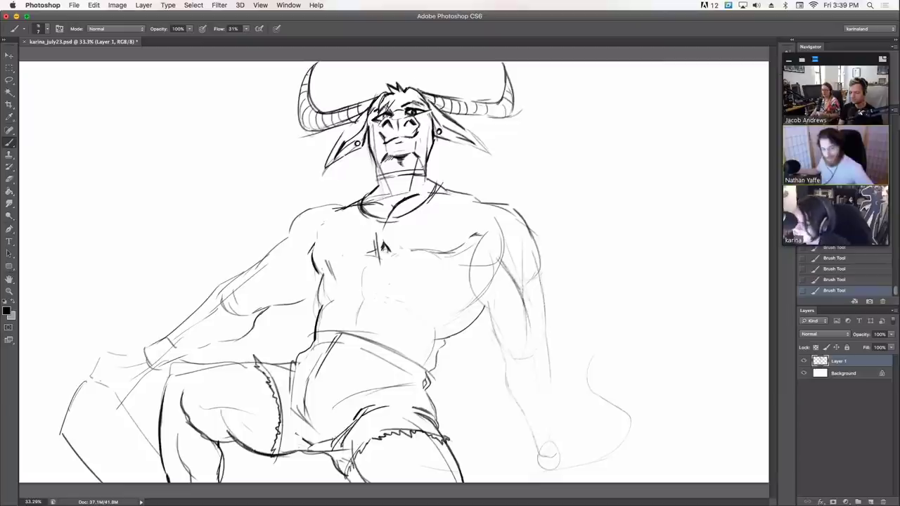
left_click_drag(414, 100, 425, 108)
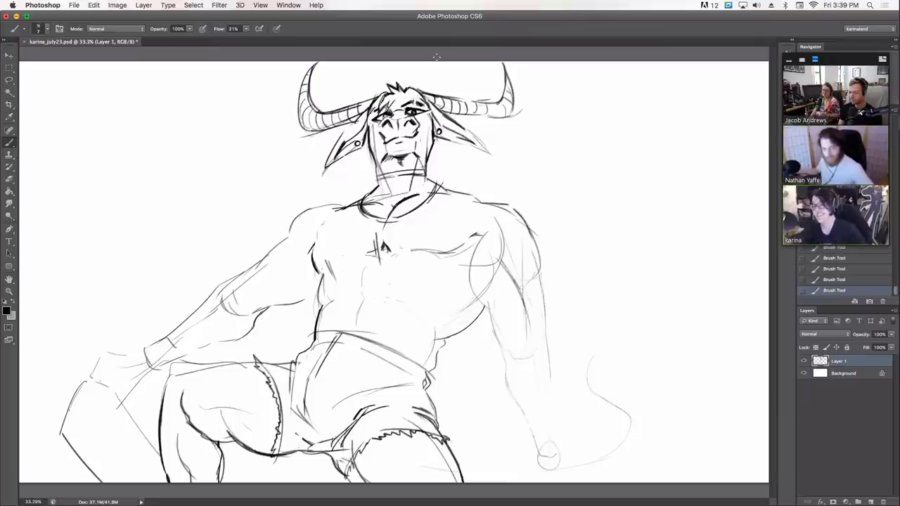
Step: Darken the choker around the neck and draw a necklace chain with a small padlock-shaped pendant, undoing the first pendant attempt
left_click_drag(377, 176, 426, 171)
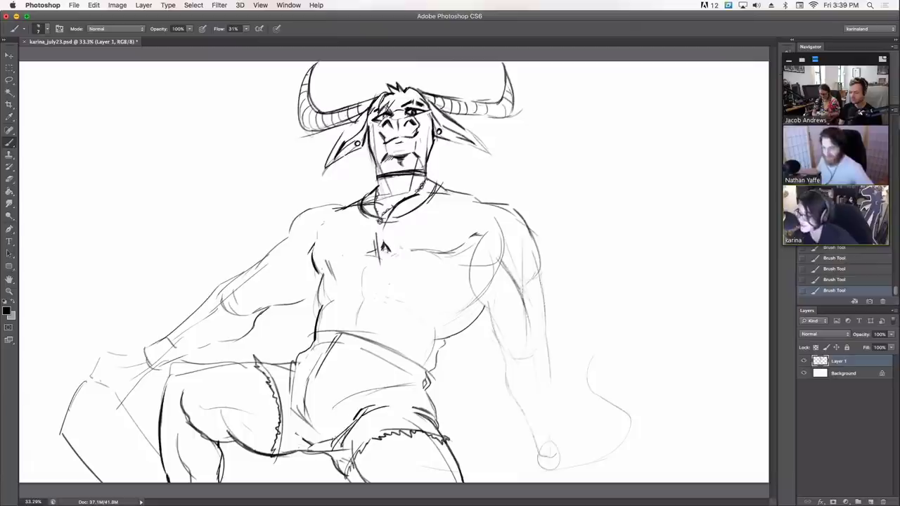
key("alt+super+z")
key("alt+super+z")
key("alt+super+z")
key("alt+super+z")
key("alt+super+z")
key("shift+super+z")
key("shift+super+z")
key("shift+super+z")
key("shift+super+z")
key("shift+super+z")
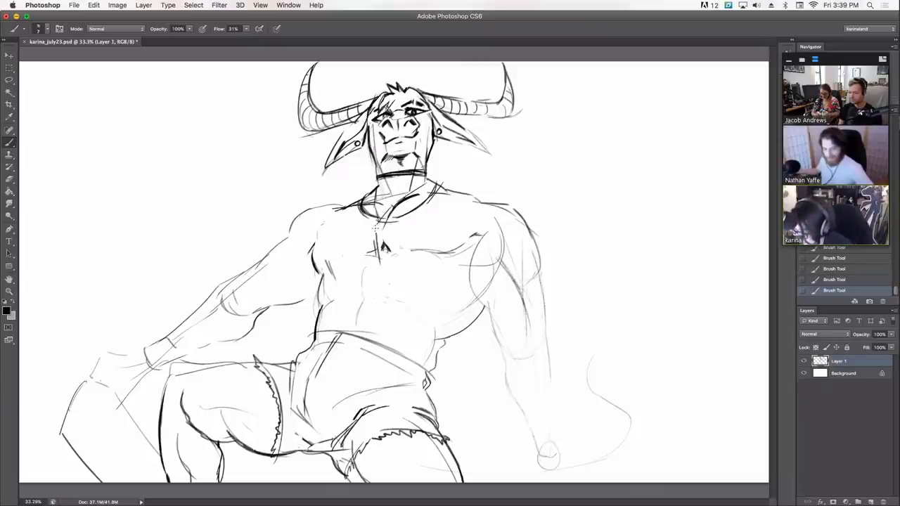
left_click_drag(376, 226, 377, 223)
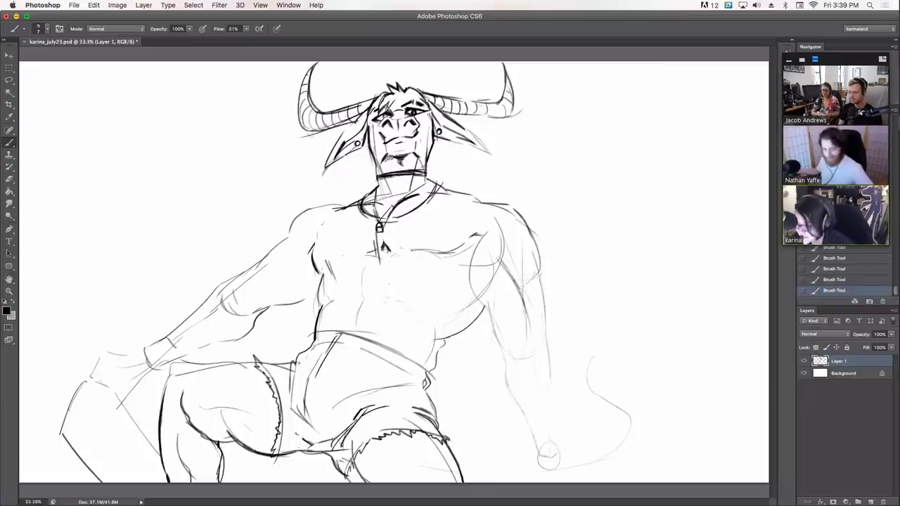
mouse_move(375, 190)
left_mouse_down()
mouse_move(374, 207)
mouse_move(376, 201)
left_mouse_up()
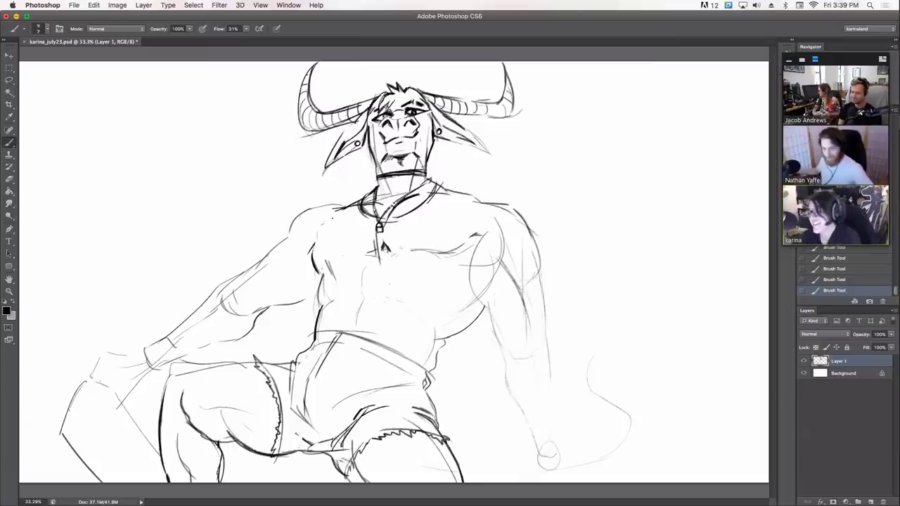
Step: Draw the shirt's shoulder seam and banded sleeve cuff on the drawing's left arm, and the armhole curve on the opposite side
left_click_drag(324, 224, 310, 254)
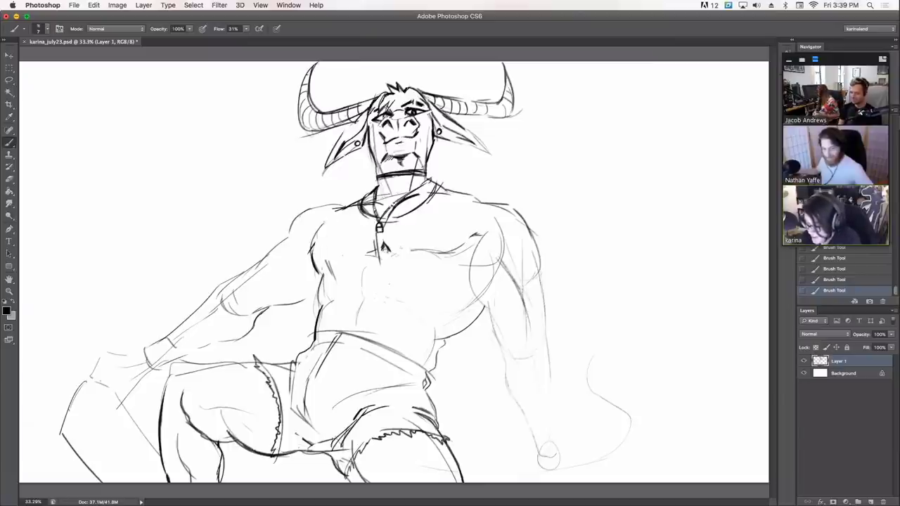
mouse_move(288, 235)
left_mouse_down()
mouse_move(282, 261)
mouse_move(292, 283)
mouse_move(316, 295)
mouse_move(296, 281)
mouse_move(300, 291)
left_mouse_up()
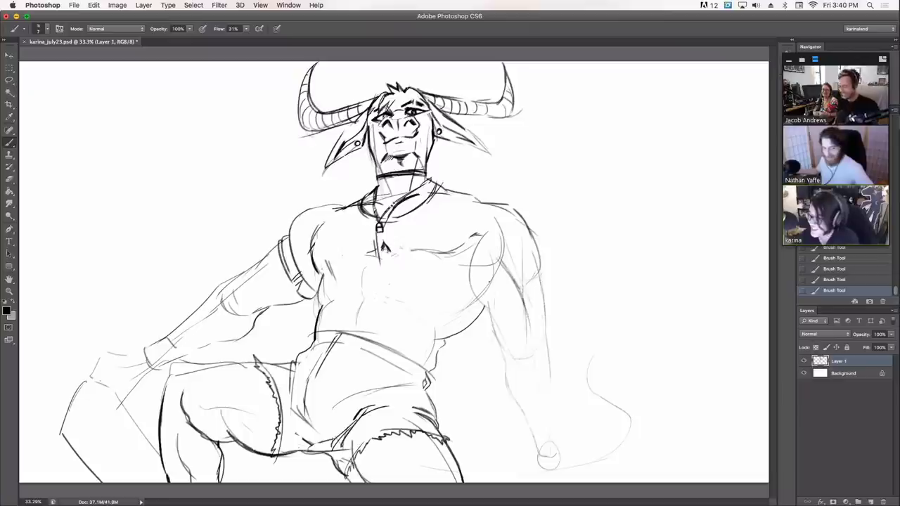
mouse_move(474, 244)
left_mouse_down()
mouse_move(467, 303)
mouse_move(464, 274)
left_mouse_up()
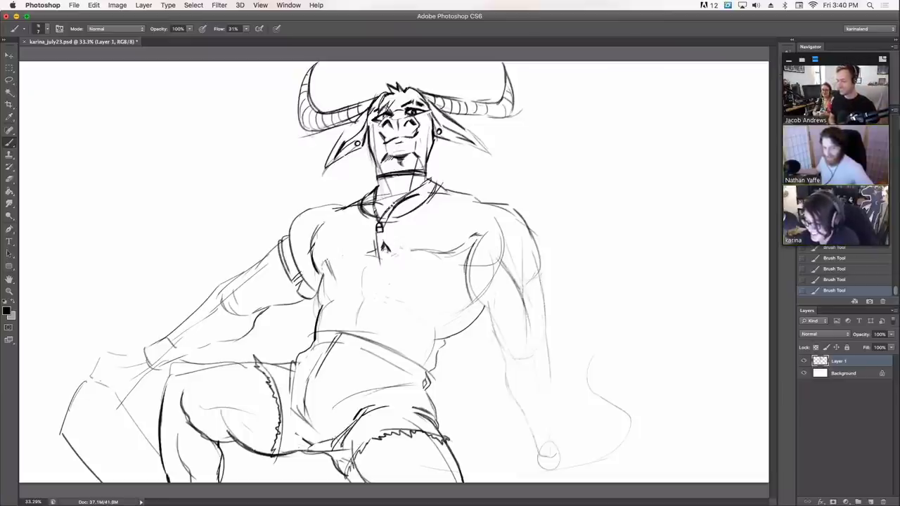
Step: Add short fabric folds across the shirt's chest and stomach, with hatched shading under the pectorals and beside the armpit
left_click_drag(327, 261, 328, 277)
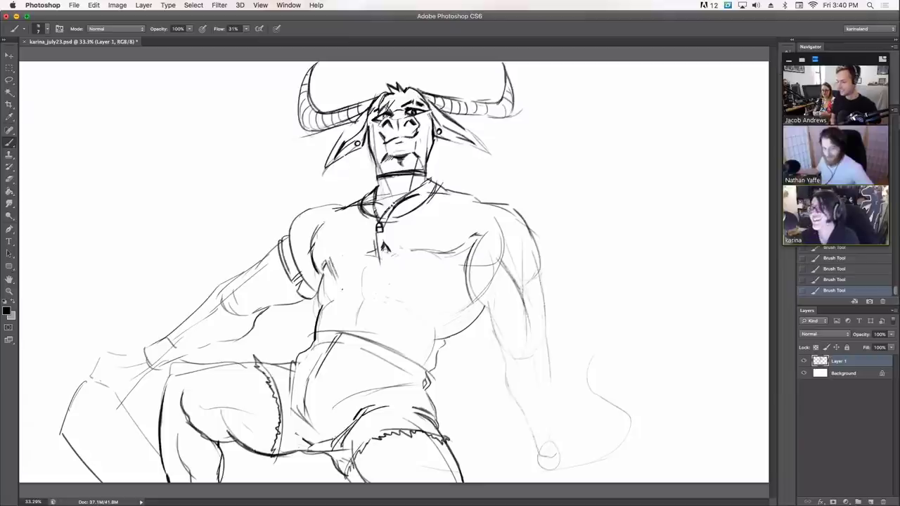
left_click_drag(402, 244, 401, 276)
left_click_drag(406, 248, 408, 278)
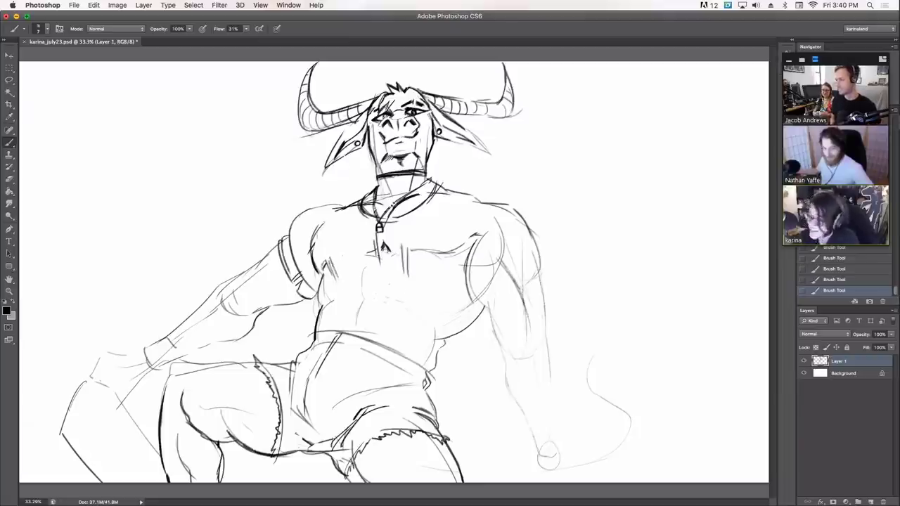
left_click_drag(378, 248, 375, 270)
left_click_drag(373, 252, 370, 267)
left_click_drag(353, 297, 371, 301)
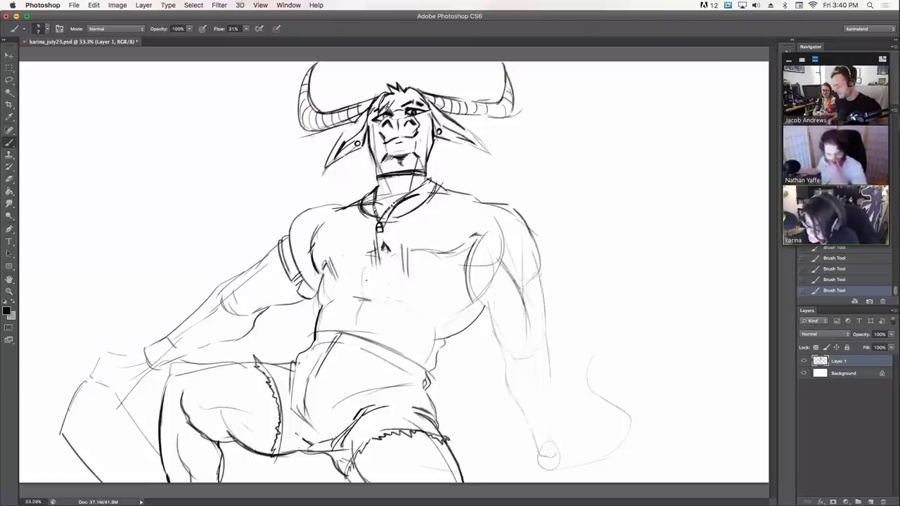
mouse_move(347, 268)
left_mouse_down()
mouse_move(370, 252)
mouse_move(450, 261)
mouse_move(430, 250)
mouse_move(455, 252)
mouse_move(454, 268)
mouse_move(457, 260)
left_mouse_up()
left_click(441, 242)
left_click_drag(469, 251, 460, 269)
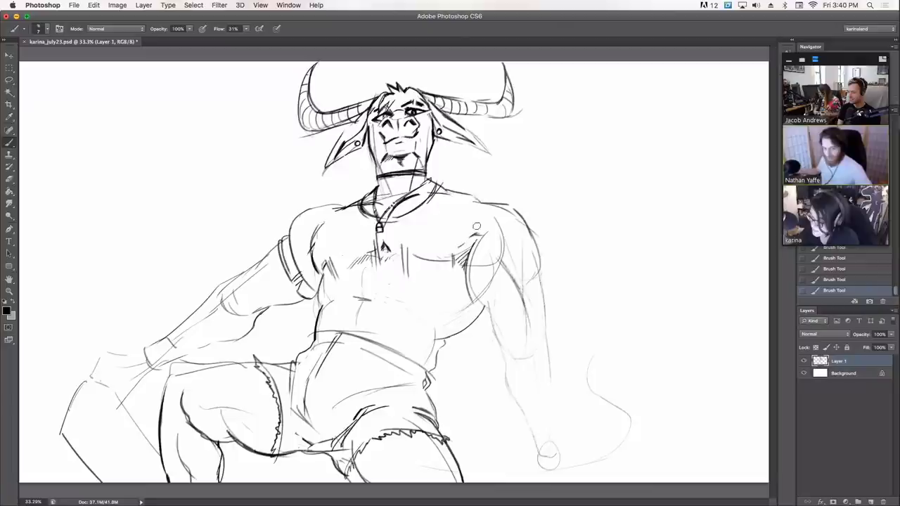
Step: Erase the construction circle on the drawing's right shoulder and draw a two-line sleeve cuff around that upper arm
mouse_move(482, 232)
left_mouse_down()
mouse_move(471, 238)
mouse_move(491, 231)
left_mouse_up()
mouse_move(485, 291)
left_mouse_down()
mouse_move(504, 239)
mouse_move(497, 230)
left_mouse_up()
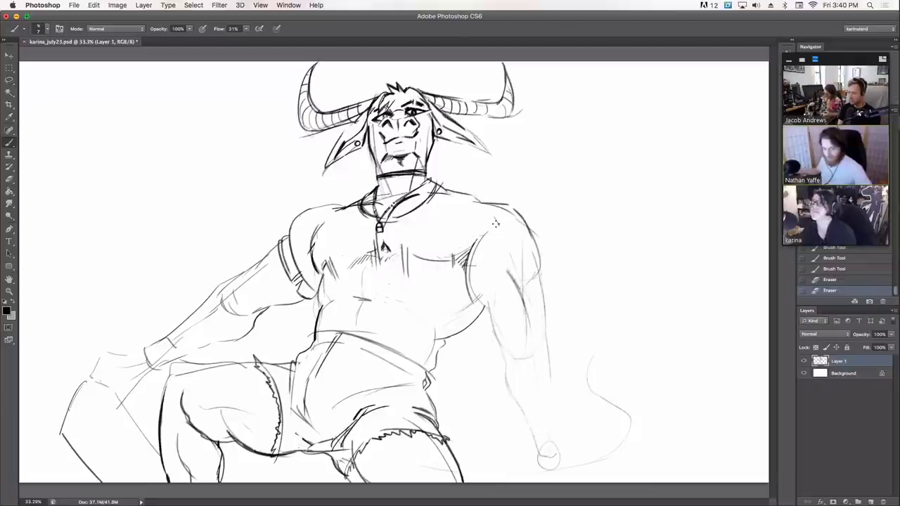
mouse_move(485, 311)
left_mouse_down()
mouse_move(533, 277)
mouse_move(548, 281)
left_mouse_up()
left_click_drag(488, 323, 553, 279)
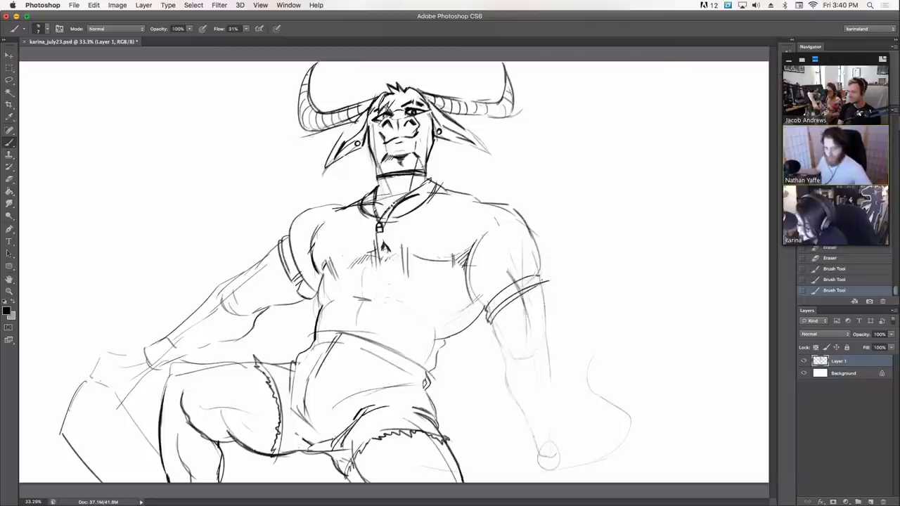
Step: Refine the sleeve cuff on the drawing's right arm with a small fastening detail and draw the puffed sleeve's gathered folds above it
key("e")
left_click_drag(492, 310, 536, 276)
mouse_move(495, 296)
left_mouse_down()
mouse_move(502, 306)
mouse_move(504, 295)
mouse_move(501, 308)
mouse_move(486, 308)
left_mouse_up()
left_click_drag(480, 276, 491, 299)
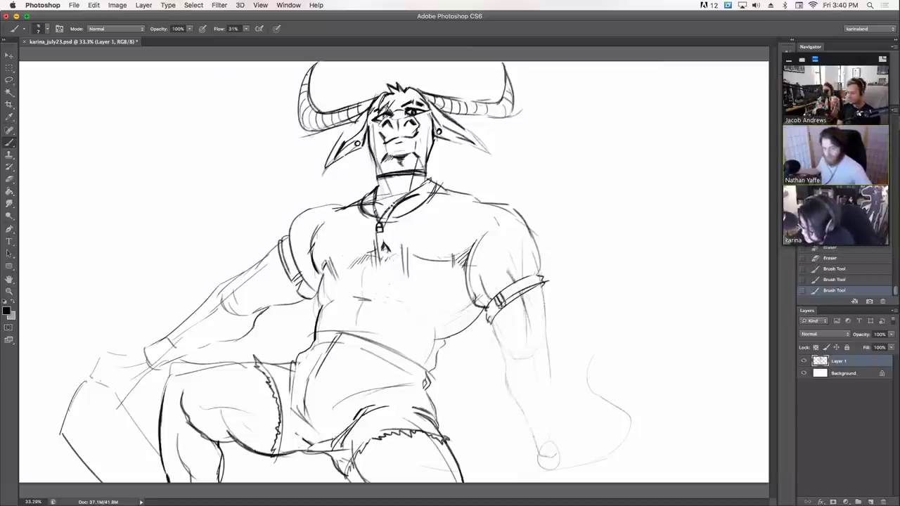
mouse_move(530, 233)
left_mouse_down()
mouse_move(541, 274)
mouse_move(530, 275)
left_mouse_up()
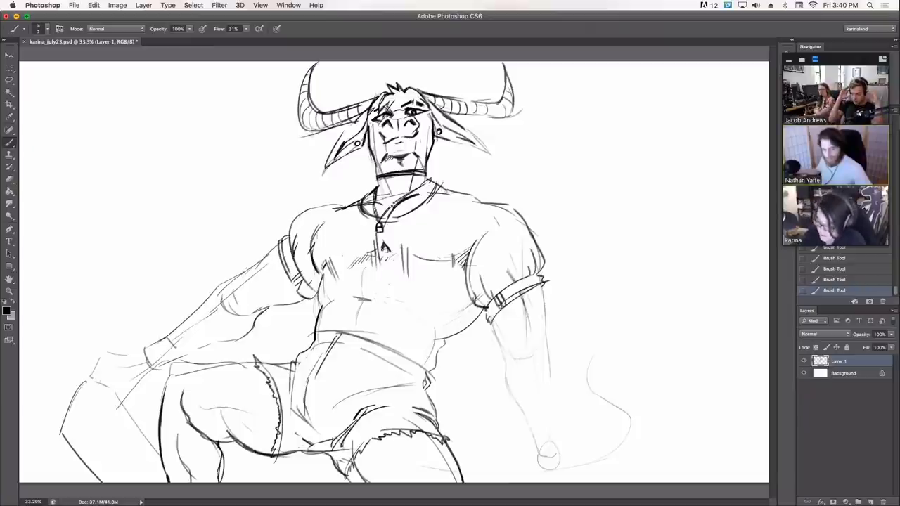
Step: Add fur tufts behind the upper arm on the drawing's left and draw a studded wristband with a dark edge around that wrist
left_click_drag(243, 274, 281, 242)
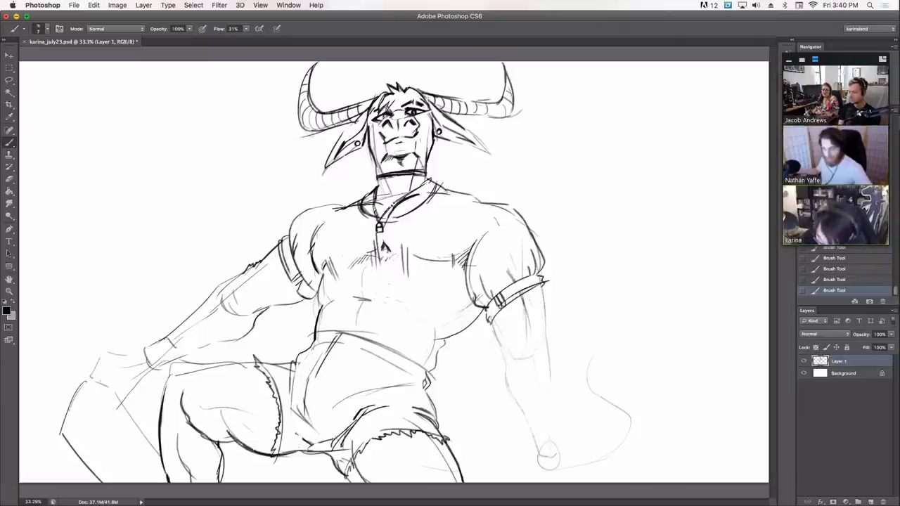
mouse_move(143, 344)
left_mouse_down()
mouse_move(181, 353)
mouse_move(171, 332)
mouse_move(184, 360)
mouse_move(170, 329)
mouse_move(184, 352)
mouse_move(148, 346)
mouse_move(161, 361)
left_mouse_up()
mouse_move(160, 344)
left_mouse_down()
mouse_move(167, 347)
mouse_move(102, 346)
left_mouse_up()
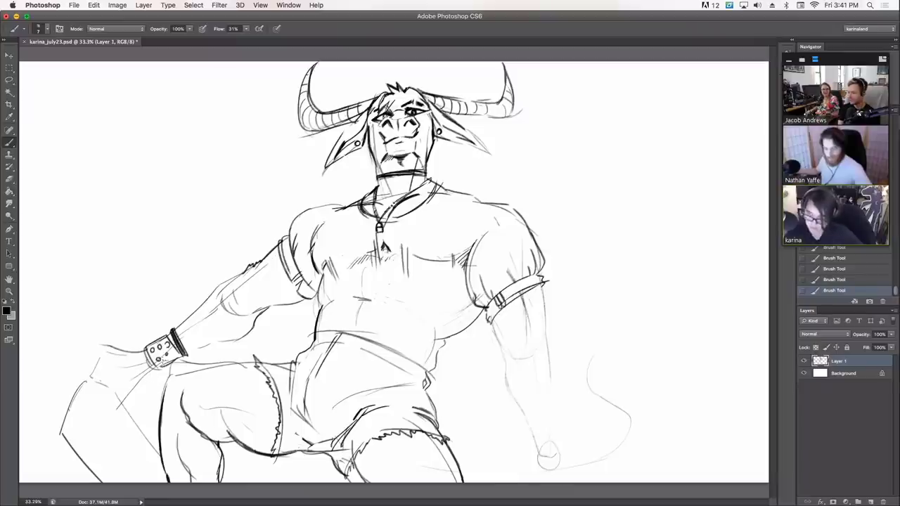
Step: Sketch the hand beyond the wristband, with its back, knuckles and curled fingers resting over the construction lines
mouse_move(151, 373)
left_mouse_down()
mouse_move(135, 389)
mouse_move(74, 404)
mouse_move(102, 397)
mouse_move(109, 378)
mouse_move(86, 371)
mouse_move(65, 393)
mouse_move(61, 365)
left_mouse_up()
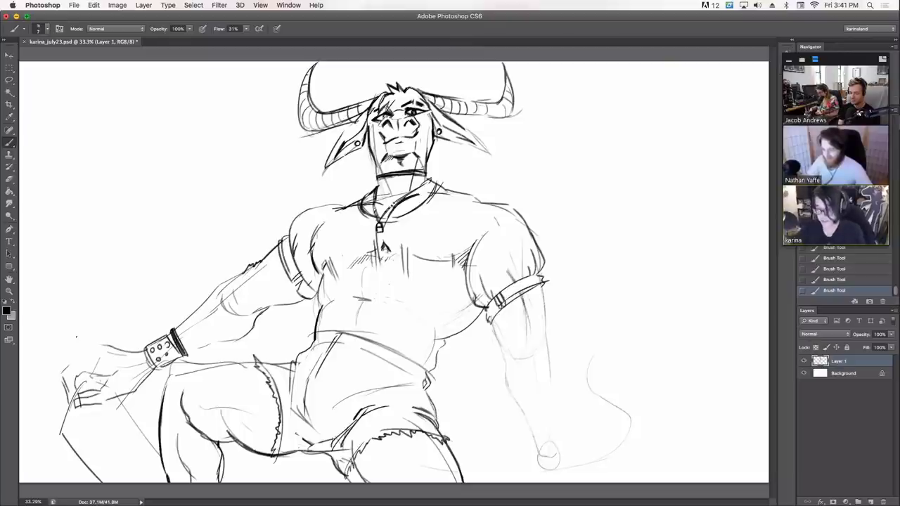
mouse_move(65, 376)
left_mouse_down()
mouse_move(64, 395)
mouse_move(102, 404)
mouse_move(74, 391)
left_mouse_up()
mouse_move(76, 360)
left_mouse_down()
mouse_move(86, 378)
mouse_move(102, 359)
mouse_move(90, 357)
left_mouse_up()
left_click_drag(104, 343, 135, 351)
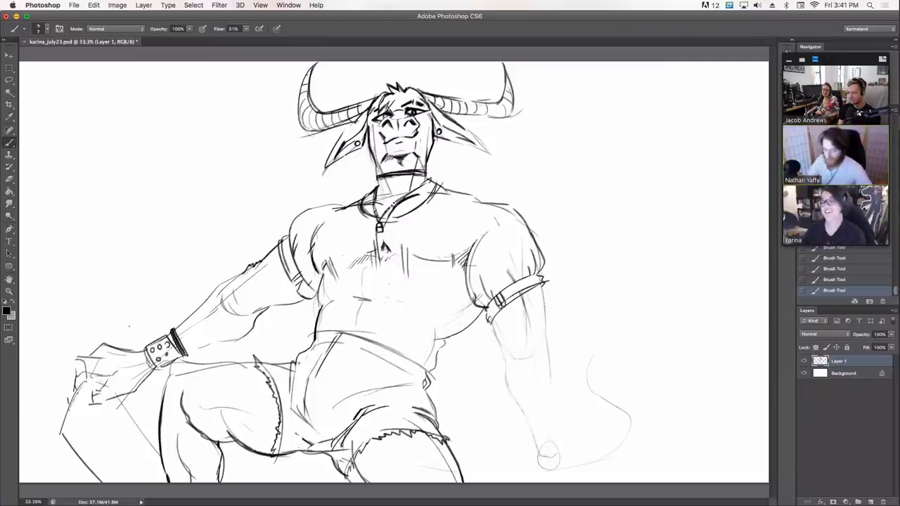
Step: Erase the wristband's outline and the stray construction line beside the fingers of the hand on the drawing's left
key("e")
left_click_drag(158, 378, 154, 365)
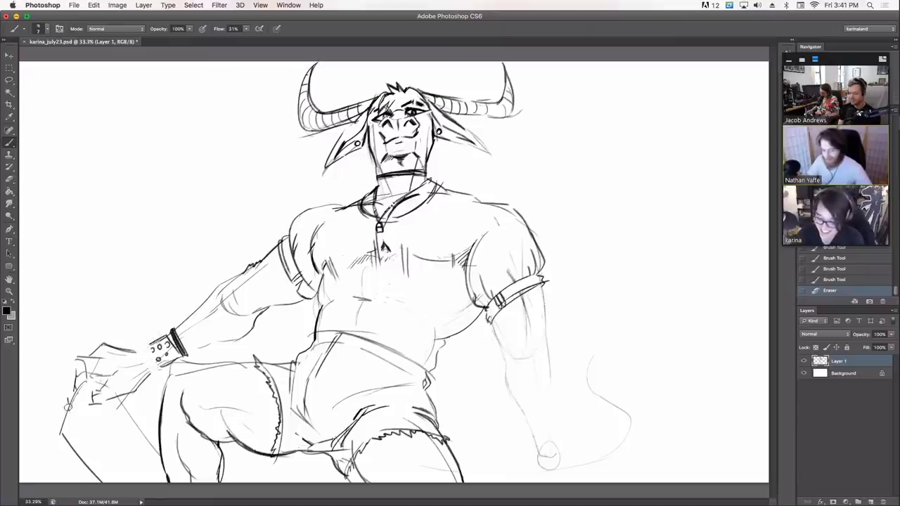
left_click_drag(69, 406, 72, 382)
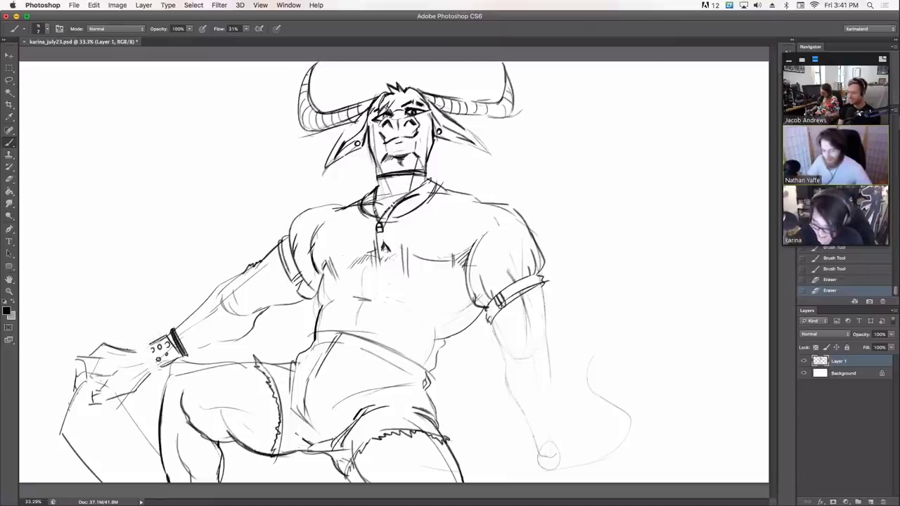
Step: Redraw the wristband with bold edges, studs and a shaded inner band, and add fur tufts along the wrist and forearm
mouse_move(137, 345)
left_mouse_down()
mouse_move(153, 349)
mouse_move(147, 376)
mouse_move(165, 364)
mouse_move(166, 340)
mouse_move(173, 330)
mouse_move(159, 363)
mouse_move(187, 313)
left_mouse_up()
left_click_drag(181, 320, 201, 304)
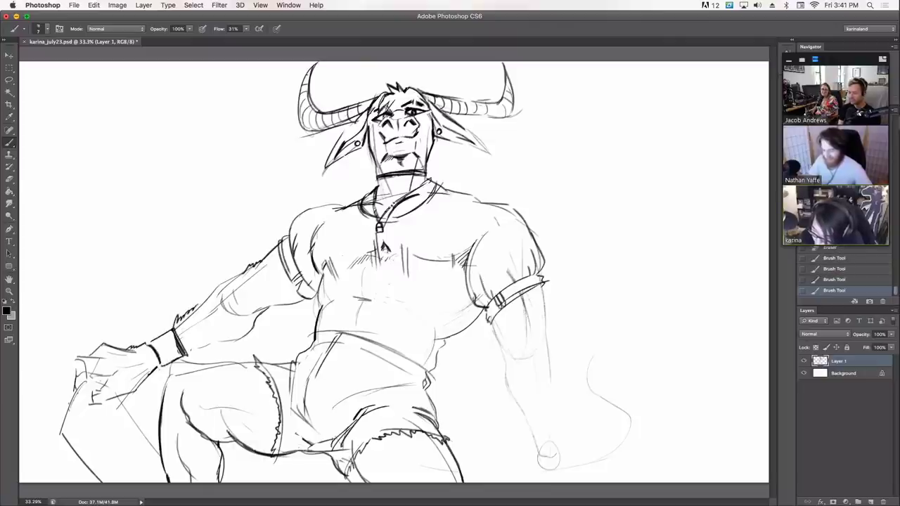
mouse_move(189, 351)
left_mouse_down()
mouse_move(222, 335)
mouse_move(181, 329)
mouse_move(214, 303)
left_mouse_up()
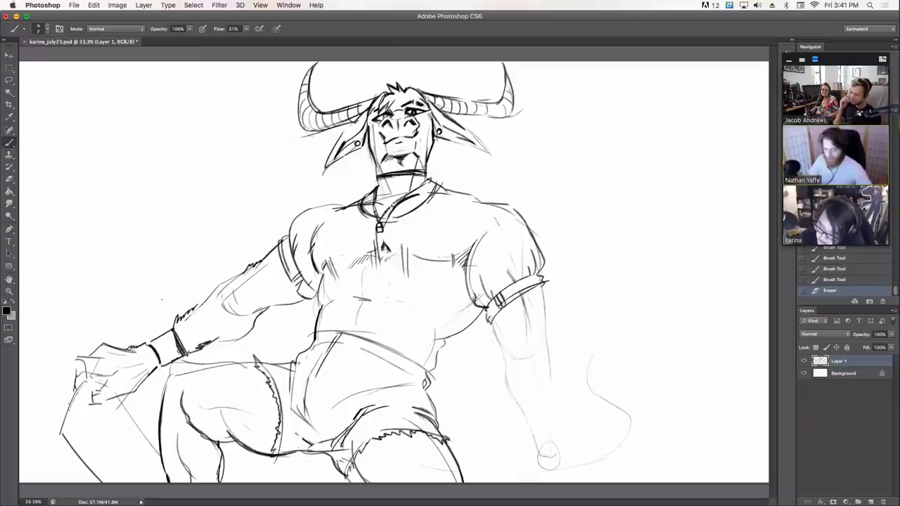
mouse_move(175, 329)
left_mouse_down()
mouse_move(195, 353)
mouse_move(157, 343)
mouse_move(168, 340)
left_mouse_up()
left_click_drag(164, 348, 173, 347)
left_click_drag(169, 350, 171, 350)
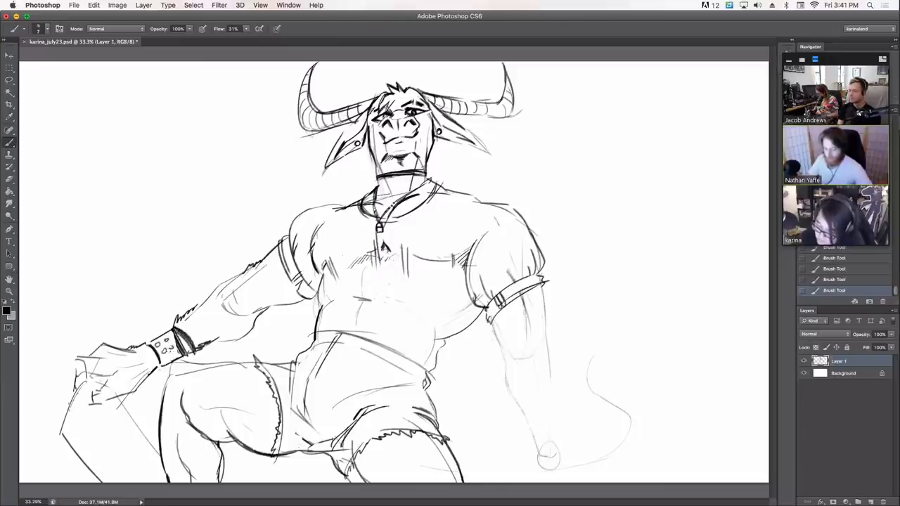
Step: Strengthen the upper and lower contours of the forearm on the drawing's left and darken the elbow crease
left_click_drag(225, 282, 194, 307)
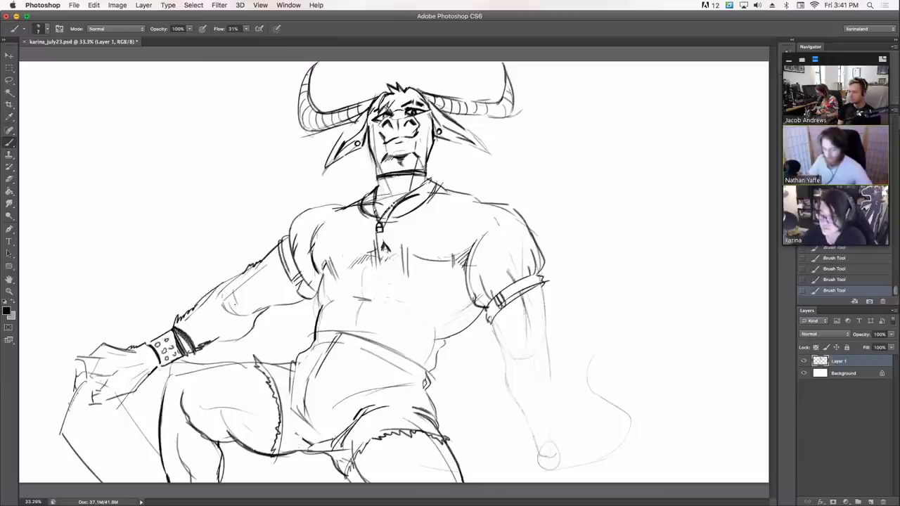
left_click_drag(265, 309, 215, 341)
mouse_move(225, 296)
left_mouse_down()
mouse_move(240, 311)
mouse_move(273, 313)
left_mouse_up()
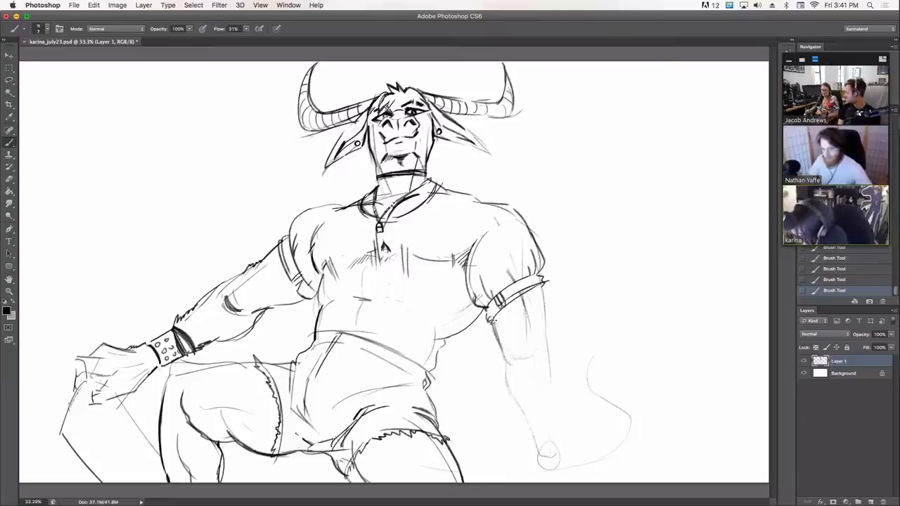
Step: Darken both contours of the arm on the drawing's right, from the sleeve cuff down the forearm, with small breaks at the elbow
left_click_drag(491, 318, 536, 437)
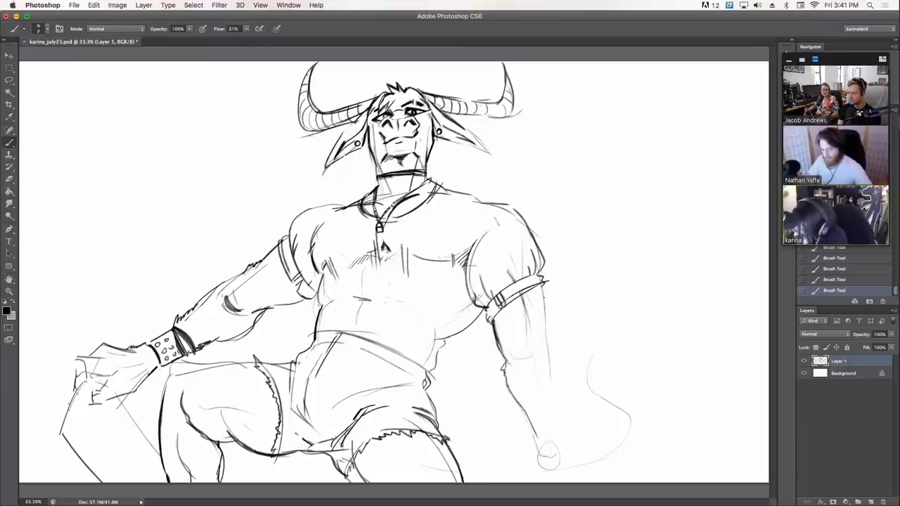
left_click_drag(543, 289, 554, 389)
left_click_drag(542, 340, 539, 357)
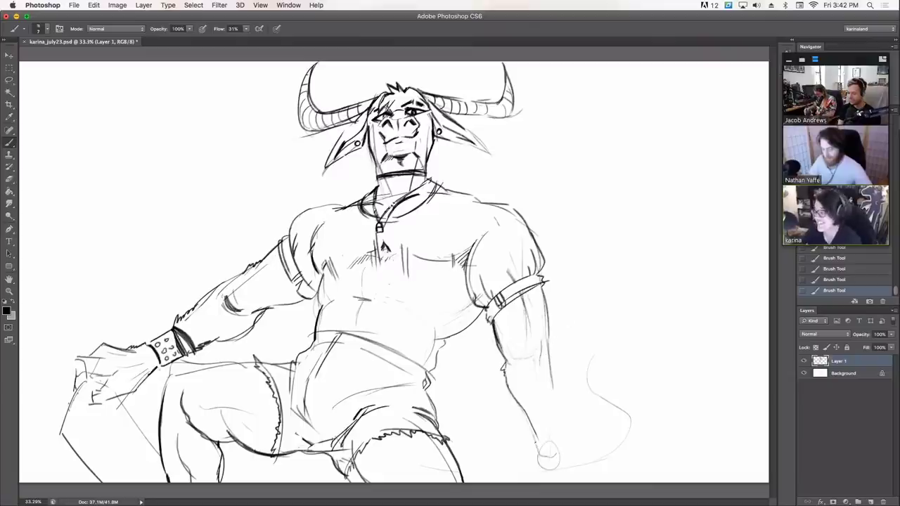
Step: Draw the planted hand and its fingers below the forearm on the drawing's right, and add a banded bracelet with a small knot
mouse_move(535, 436)
left_mouse_down()
mouse_move(523, 482)
mouse_move(532, 469)
mouse_move(525, 474)
mouse_move(543, 477)
mouse_move(558, 449)
mouse_move(566, 482)
left_mouse_up()
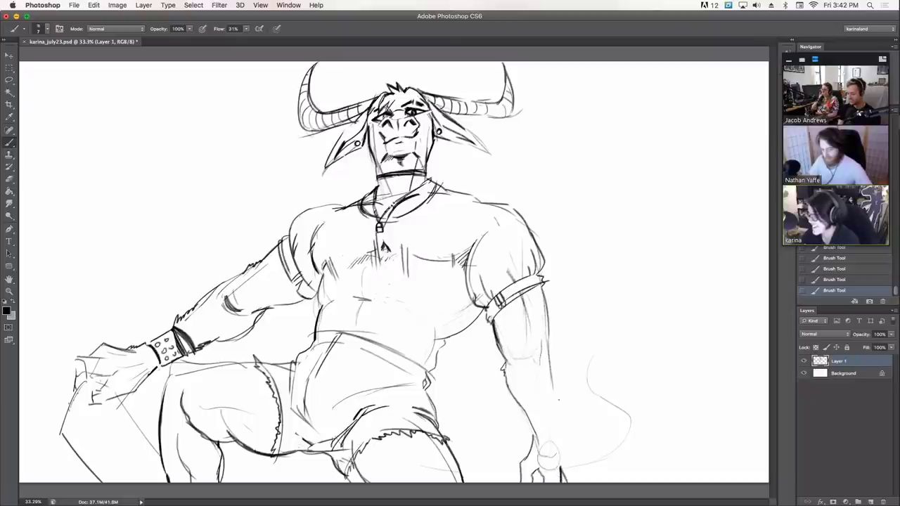
left_click_drag(559, 399, 569, 455)
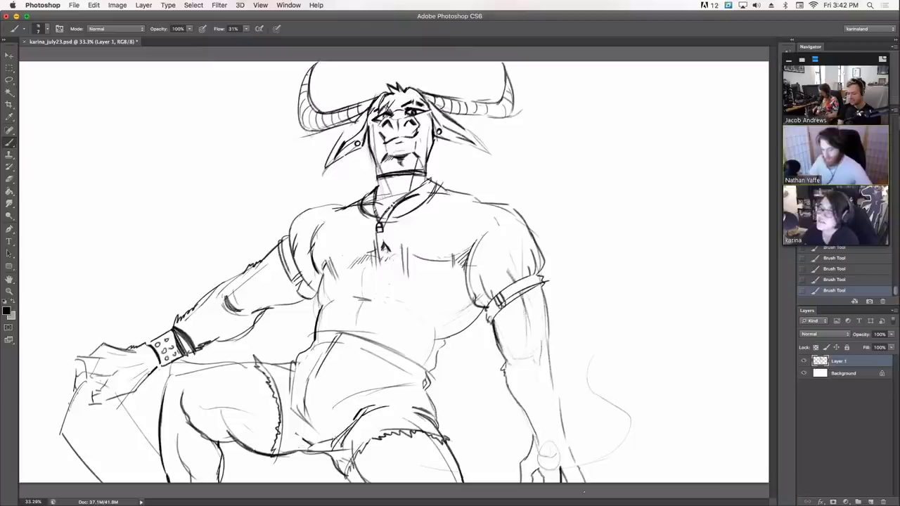
mouse_move(536, 426)
left_mouse_down()
mouse_move(531, 443)
mouse_move(569, 423)
mouse_move(571, 433)
mouse_move(560, 419)
mouse_move(540, 425)
mouse_move(561, 416)
mouse_move(562, 424)
left_mouse_up()
left_click_drag(531, 423, 536, 433)
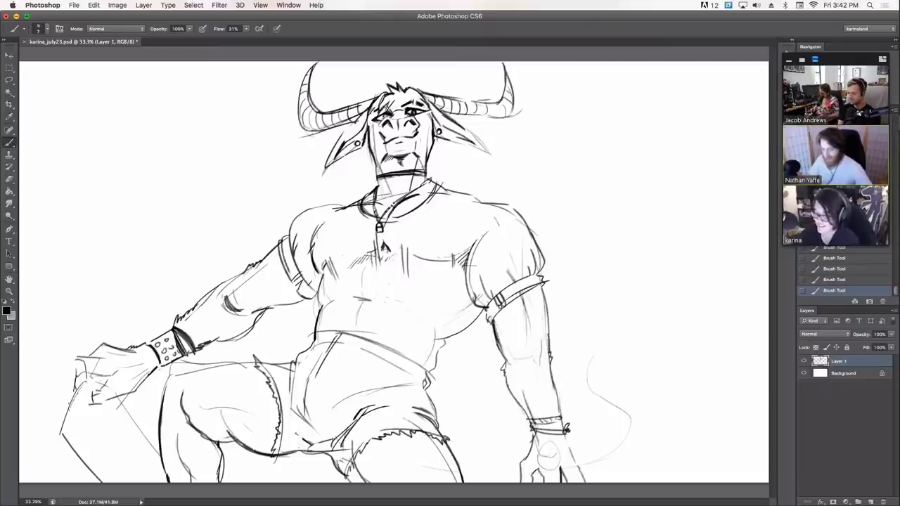
Step: Draw the tail curving out from behind the thigh and rising beside the arm on the drawing's right, ending in a pointed tuft
left_click_drag(460, 472, 511, 482)
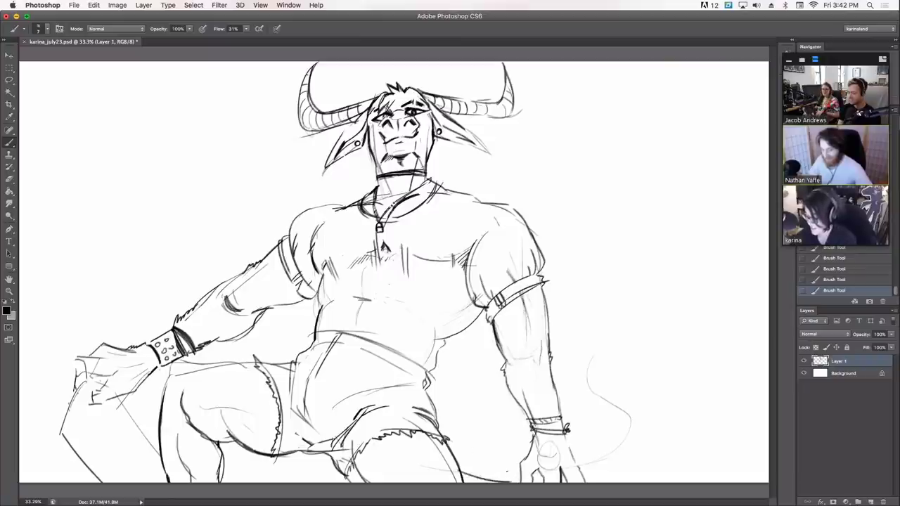
mouse_move(613, 484)
left_mouse_down()
mouse_move(630, 468)
mouse_move(610, 356)
mouse_move(587, 411)
mouse_move(611, 426)
mouse_move(636, 484)
left_mouse_up()
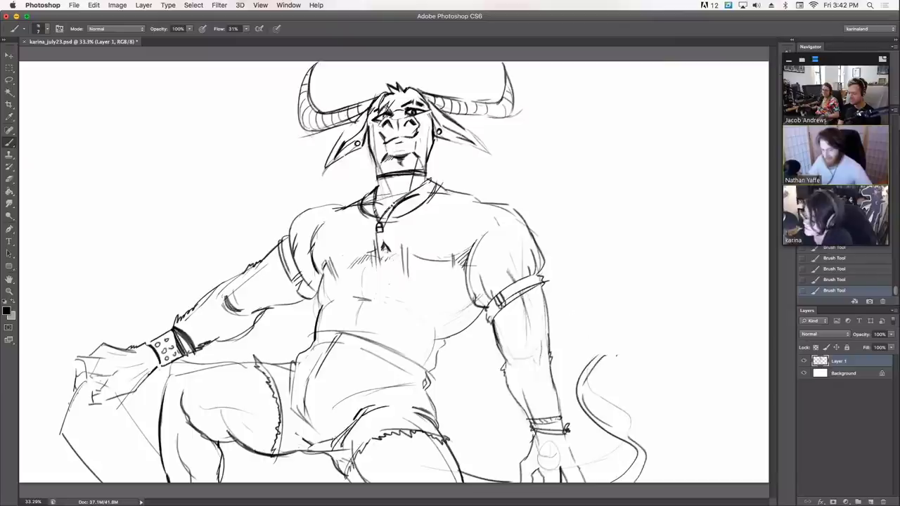
mouse_move(616, 356)
left_mouse_down()
mouse_move(589, 350)
mouse_move(636, 329)
mouse_move(620, 333)
mouse_move(622, 319)
mouse_move(650, 319)
mouse_move(638, 340)
mouse_move(650, 342)
mouse_move(612, 358)
left_mouse_up()
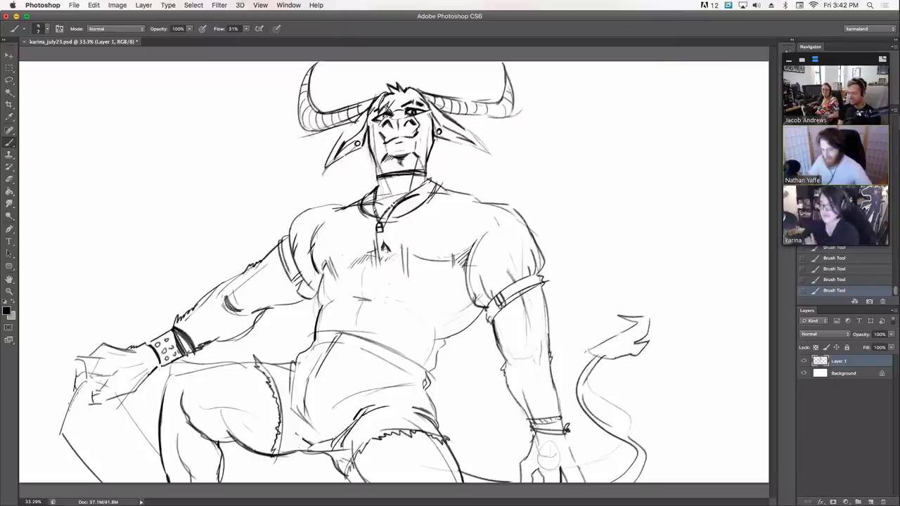
left_click_drag(601, 344, 589, 354)
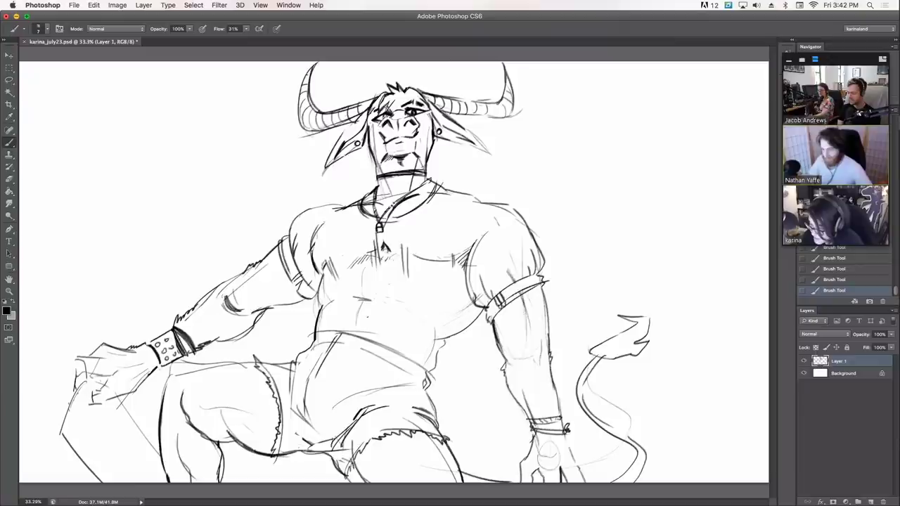
Step: Draw a sash wrapped around the waist, with a square front knot and two tails hanging over the shorts
mouse_move(339, 326)
left_mouse_down()
mouse_move(358, 350)
mouse_move(333, 383)
mouse_move(342, 341)
left_mouse_up()
mouse_move(343, 352)
left_mouse_down()
mouse_move(354, 399)
mouse_move(338, 417)
left_mouse_up()
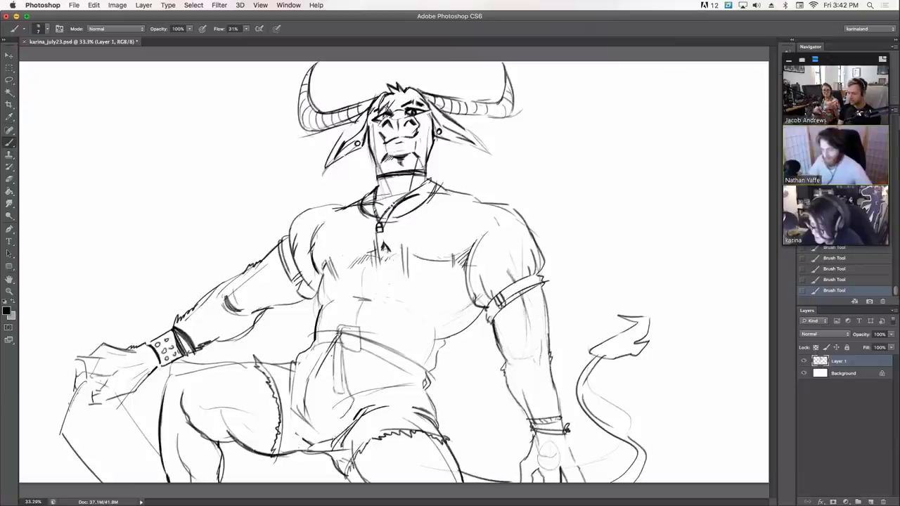
mouse_move(339, 333)
left_mouse_down()
mouse_move(328, 401)
mouse_move(338, 420)
mouse_move(325, 350)
mouse_move(331, 339)
mouse_move(364, 397)
mouse_move(405, 409)
mouse_move(379, 388)
mouse_move(359, 341)
left_mouse_up()
mouse_move(360, 341)
left_mouse_down()
mouse_move(380, 389)
mouse_move(437, 349)
mouse_move(426, 379)
left_mouse_up()
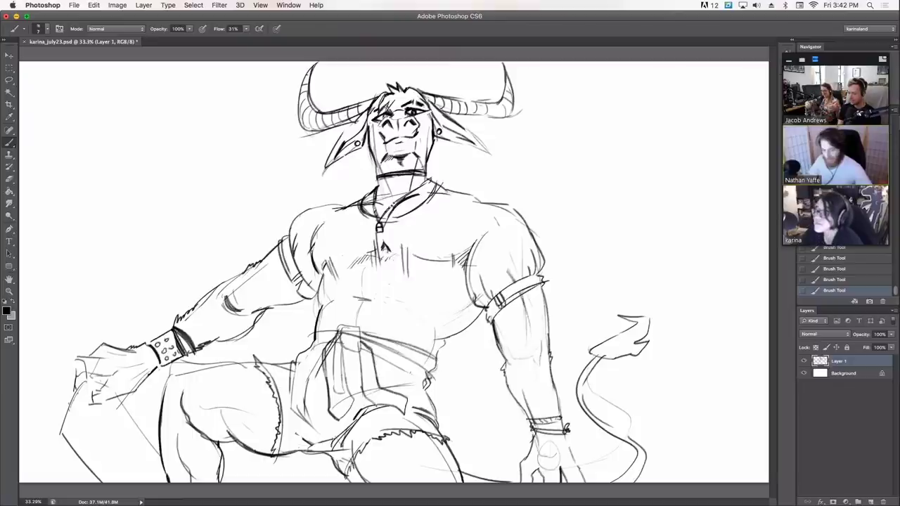
left_click_drag(341, 330, 314, 338)
mouse_move(313, 339)
left_mouse_down()
mouse_move(296, 346)
mouse_move(298, 360)
left_mouse_up()
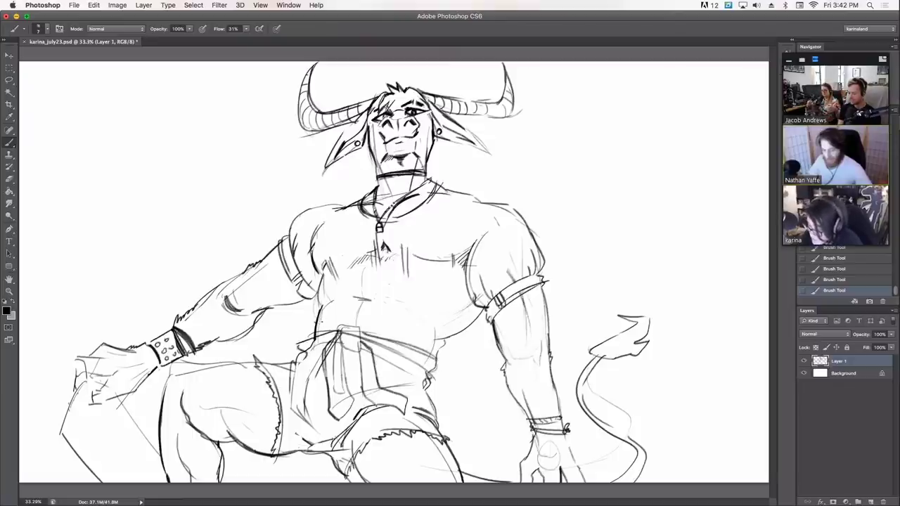
Step: Clean up the lines above the sash and draw a waistband there with a centre seam and short vertical loops
mouse_move(319, 322)
left_mouse_down()
mouse_move(337, 316)
mouse_move(309, 325)
mouse_move(313, 336)
left_mouse_up()
key("e")
left_click_drag(353, 316, 437, 357)
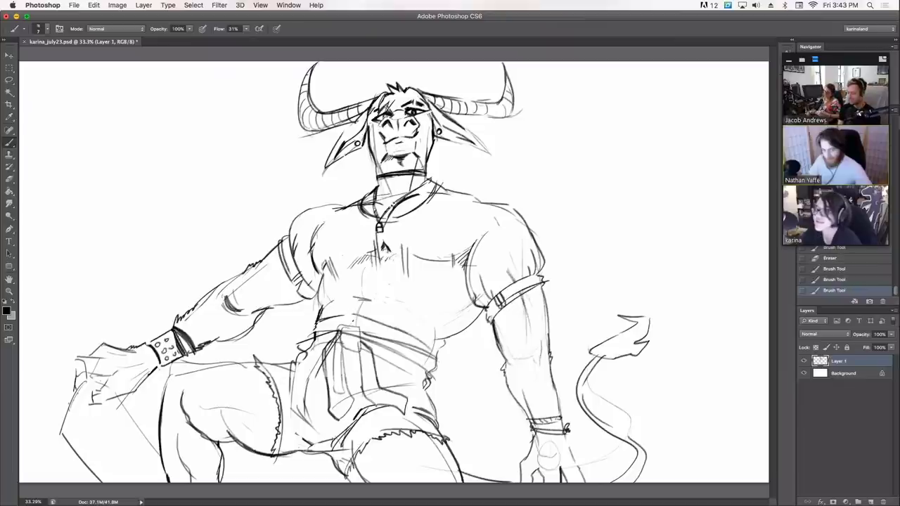
left_click_drag(354, 313, 355, 328)
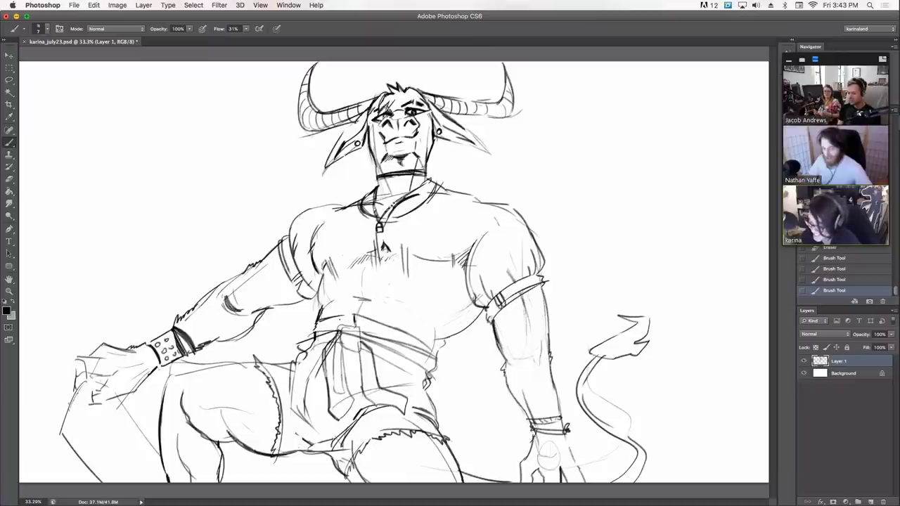
left_click_drag(341, 316, 341, 323)
left_click_drag(380, 321, 378, 330)
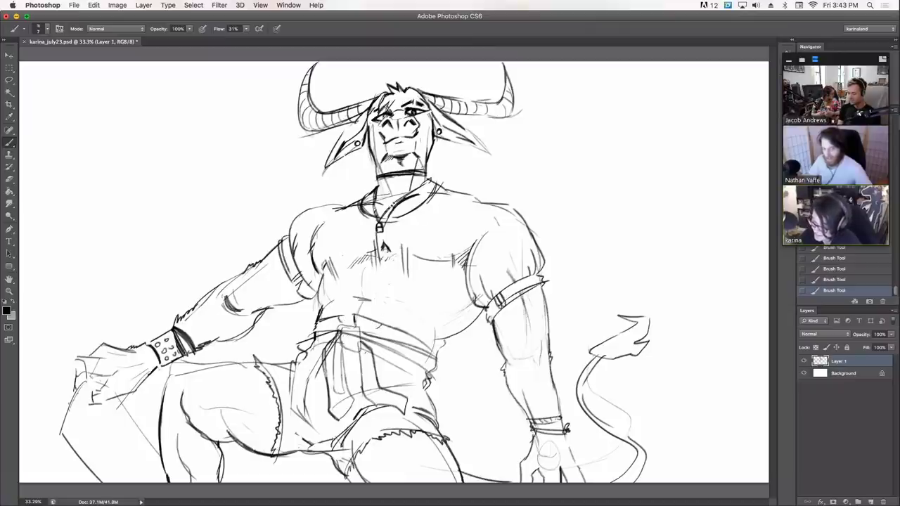
Step: Draw draped cloth trailing from the hip behind the thigh to the planted hand and hanging between the legs, with fold lines
mouse_move(430, 384)
left_mouse_down()
mouse_move(488, 407)
mouse_move(529, 443)
left_mouse_up()
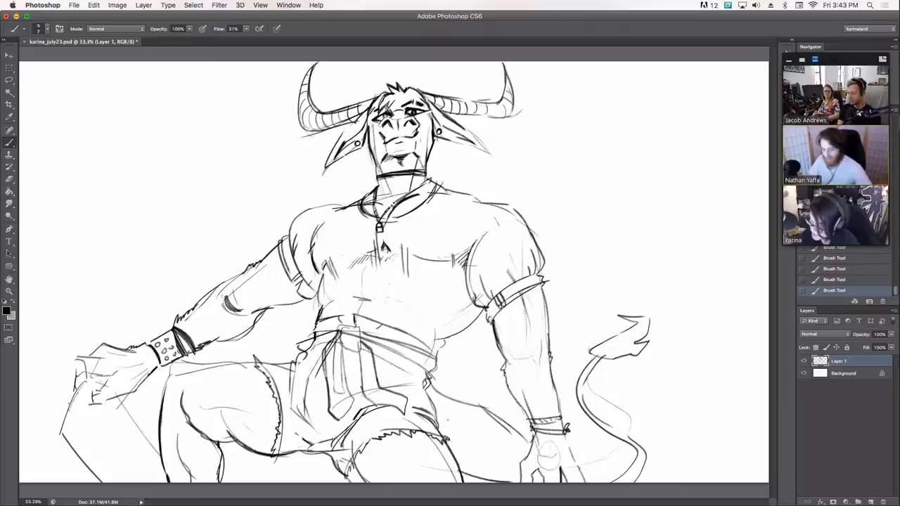
mouse_move(437, 400)
left_mouse_down()
mouse_move(515, 461)
mouse_move(461, 461)
left_mouse_up()
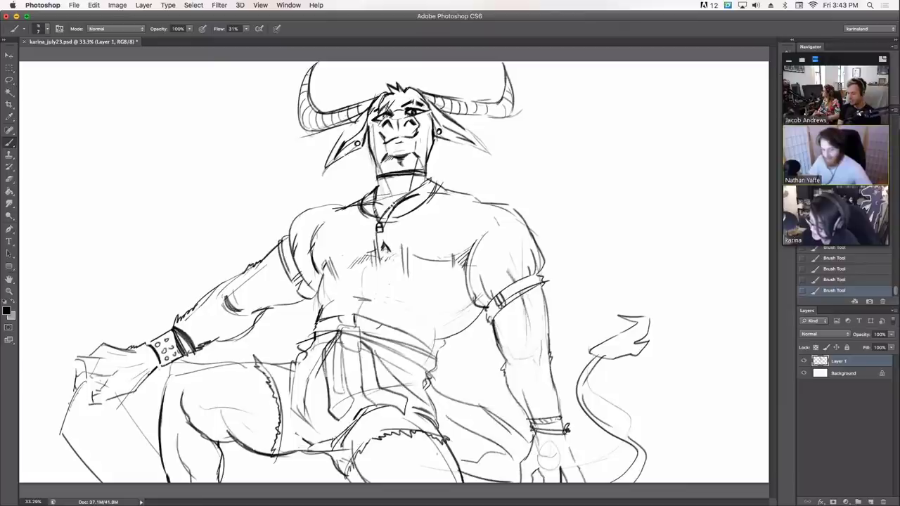
mouse_move(291, 459)
left_mouse_down()
mouse_move(295, 483)
mouse_move(317, 482)
left_mouse_up()
left_click_drag(309, 462, 322, 483)
left_click_drag(451, 406, 467, 427)
left_click_drag(425, 384, 430, 402)
mouse_move(420, 379)
left_mouse_down()
mouse_move(425, 398)
mouse_move(412, 393)
left_mouse_up()
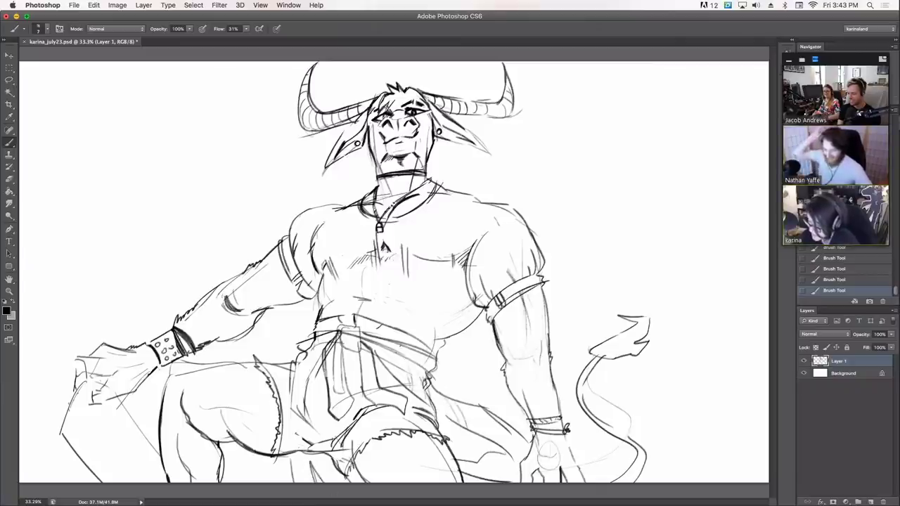
Step: Add light stripes to the waist sash and trailing cloth, and crosshatch the cloth hanging between the legs
left_click_drag(402, 341, 397, 353)
mouse_move(415, 350)
left_mouse_down()
mouse_move(408, 361)
mouse_move(417, 364)
left_mouse_up()
mouse_move(426, 383)
left_mouse_down()
mouse_move(443, 408)
mouse_move(509, 443)
left_mouse_up()
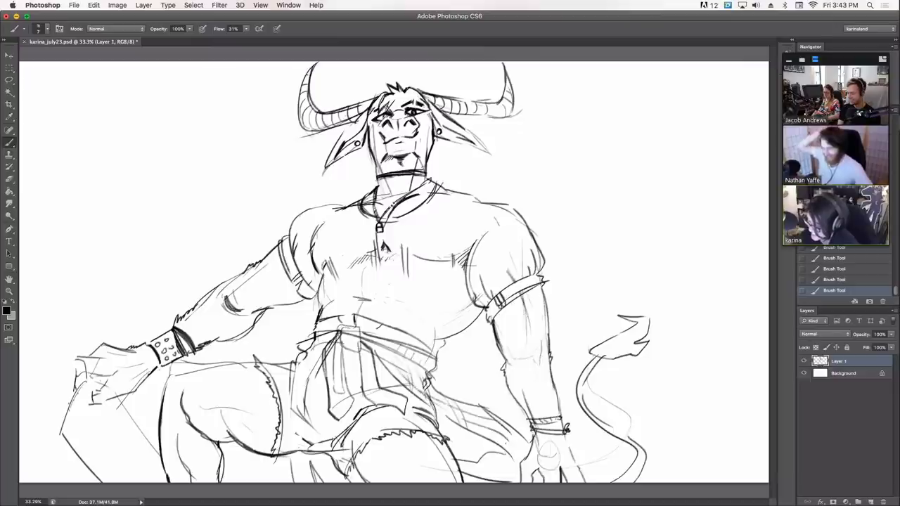
left_click_drag(303, 457, 292, 470)
mouse_move(308, 462)
left_mouse_down()
mouse_move(296, 479)
mouse_move(329, 482)
mouse_move(317, 468)
left_mouse_up()
mouse_move(337, 465)
left_mouse_down()
mouse_move(325, 477)
mouse_move(333, 481)
mouse_move(296, 482)
left_mouse_up()
Step: Fill the sash tail on the drawing's left with a crosshatched pattern and mark the sash folds at the hip
left_click_drag(314, 338, 310, 346)
mouse_move(328, 330)
left_mouse_down()
mouse_move(320, 343)
mouse_move(341, 419)
left_mouse_up()
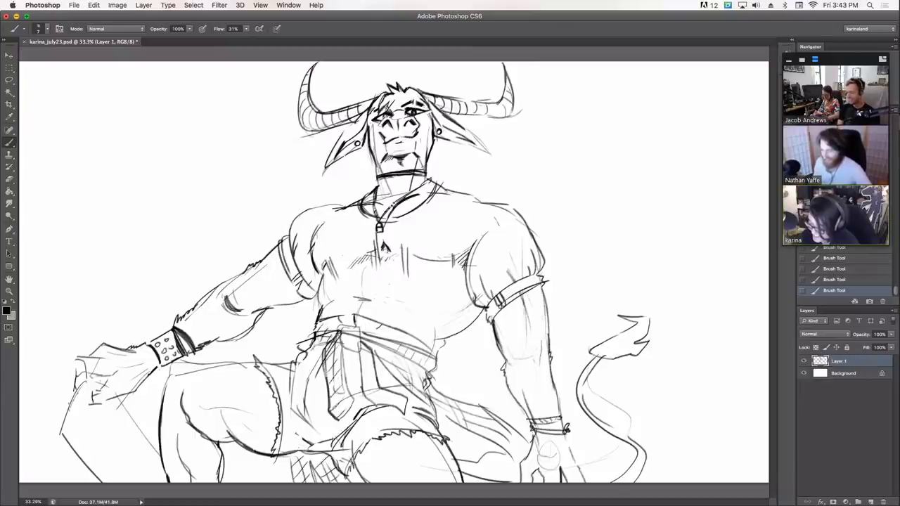
left_click_drag(346, 380, 329, 410)
mouse_move(330, 372)
left_mouse_down()
mouse_move(348, 403)
mouse_move(350, 394)
left_mouse_up()
mouse_move(341, 346)
left_mouse_down()
mouse_move(333, 359)
mouse_move(350, 376)
mouse_move(347, 344)
left_mouse_up()
Step: Add pattern strokes to the sash knot and hatch the sash tail on the drawing's right
mouse_move(359, 327)
left_mouse_down()
mouse_move(357, 351)
mouse_move(359, 341)
left_mouse_up()
left_click_drag(367, 359, 367, 368)
left_click_drag(371, 381, 375, 386)
left_click_drag(377, 397, 390, 412)
left_click_drag(376, 390, 383, 398)
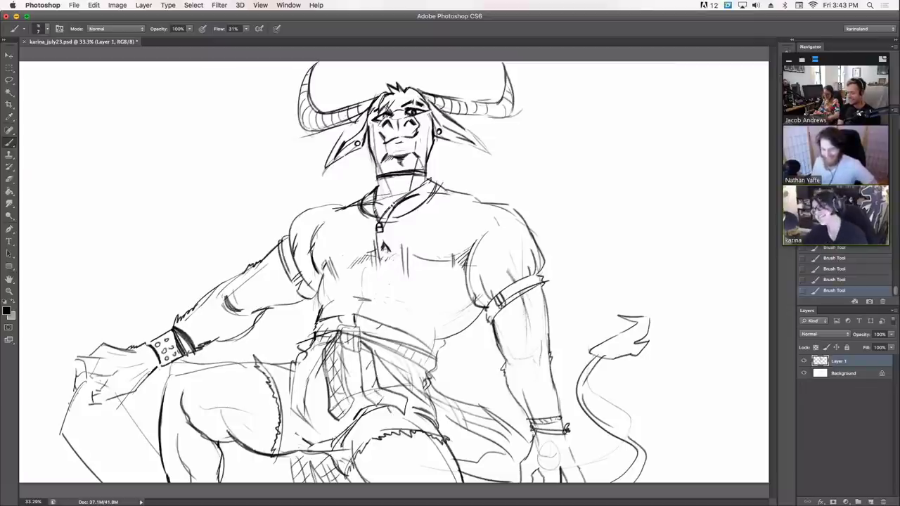
mouse_move(367, 353)
left_mouse_down()
mouse_move(374, 390)
mouse_move(403, 406)
left_mouse_up()
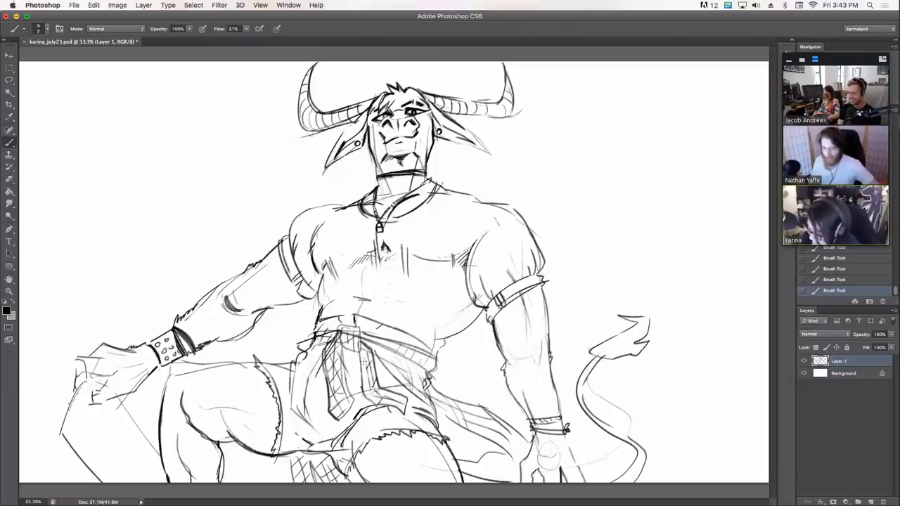
Step: Add pattern strokes to the sash tail, trailing cloth and cloth between the legs, and tidy the sash edges at the hip and waist
left_click_drag(364, 368, 366, 388)
mouse_move(448, 428)
left_mouse_down()
mouse_move(475, 445)
mouse_move(473, 460)
left_mouse_up()
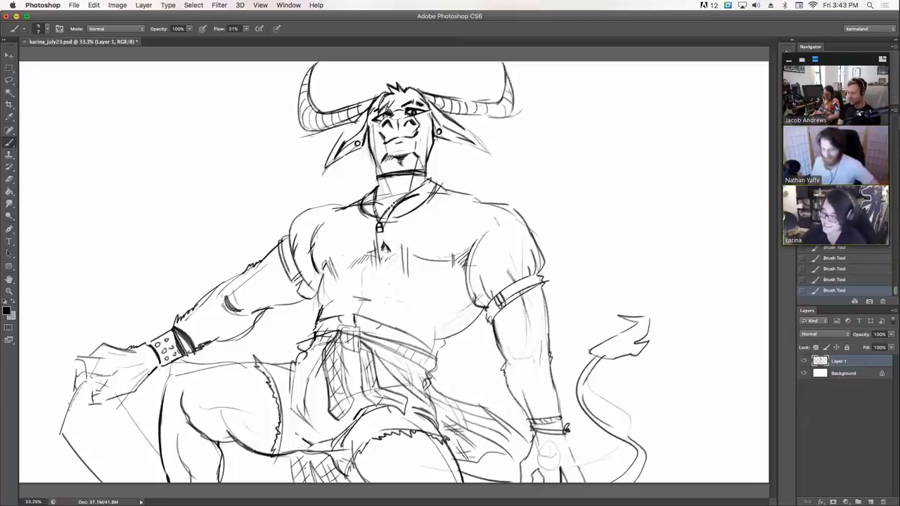
left_click_drag(310, 464, 317, 483)
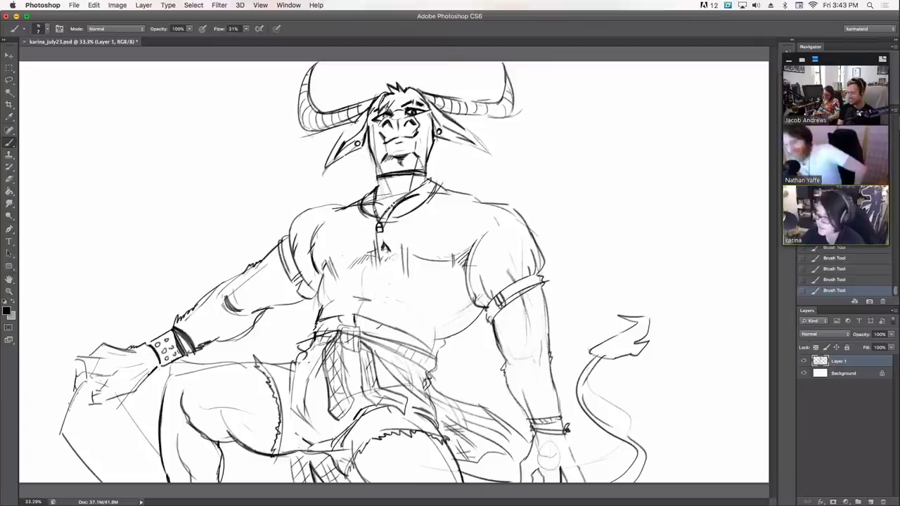
mouse_move(288, 454)
left_mouse_down()
mouse_move(295, 482)
mouse_move(329, 482)
left_mouse_up()
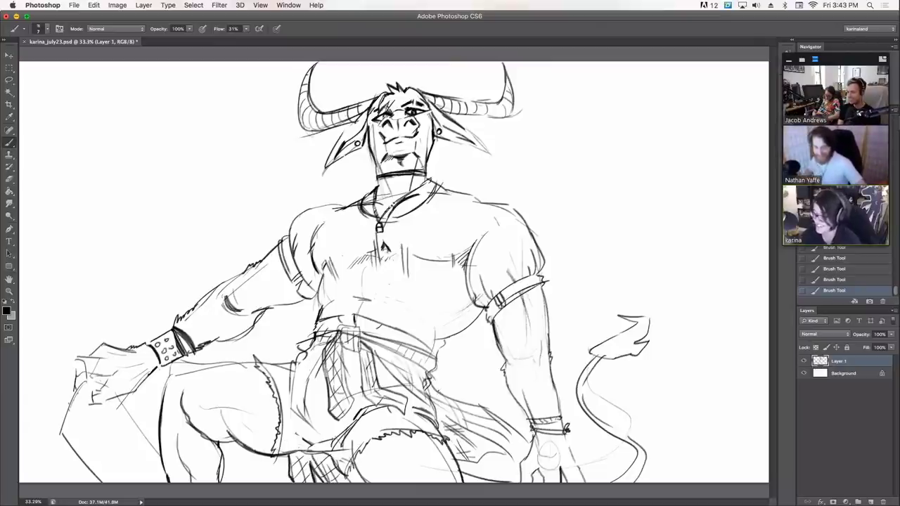
left_click_drag(499, 452, 520, 470)
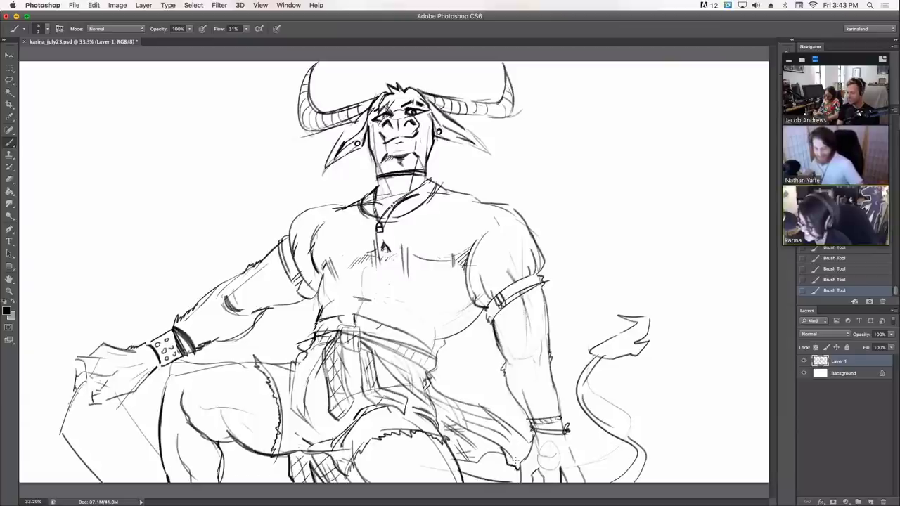
left_click_drag(428, 390, 425, 378)
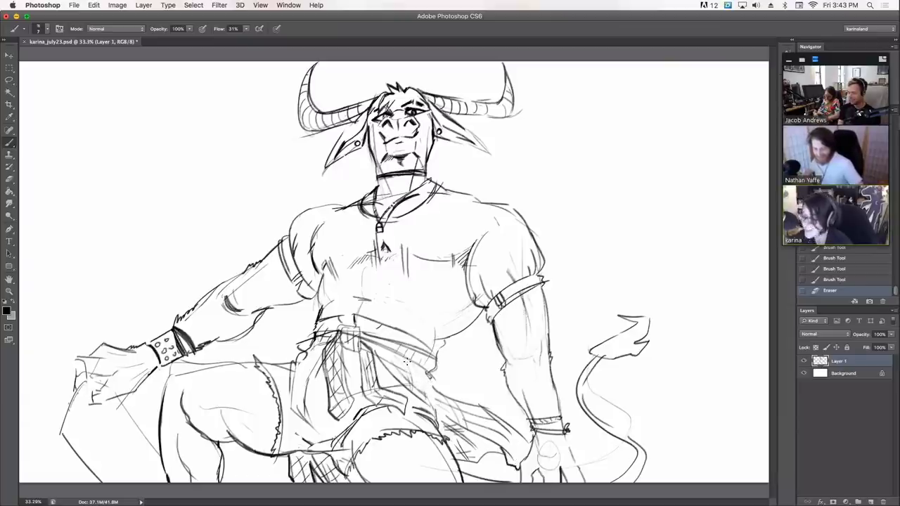
left_click_drag(344, 316, 360, 315)
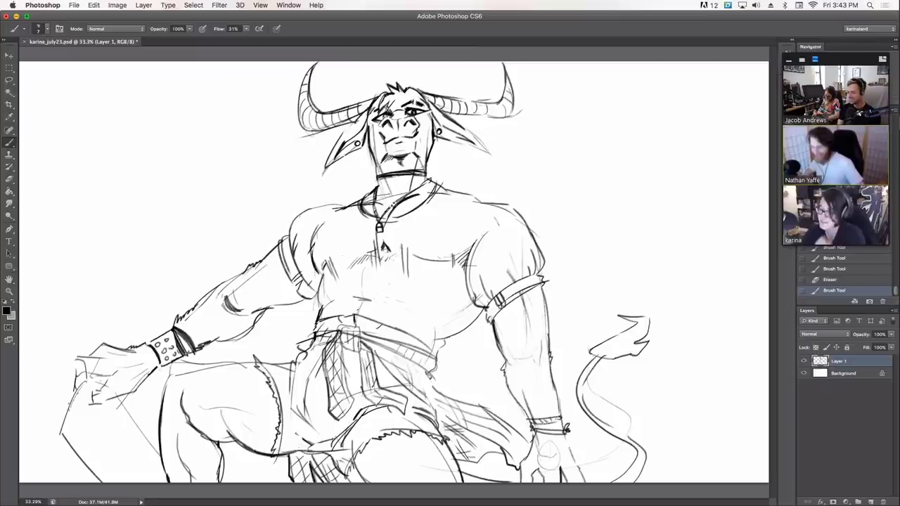
Step: Letter THRASHER across the shirt's chest and surround it with a jagged flame outline
mouse_move(349, 237)
left_mouse_down()
mouse_move(347, 251)
mouse_move(357, 233)
mouse_move(358, 248)
left_mouse_up()
left_click_drag(360, 234, 369, 246)
mouse_move(366, 245)
left_mouse_down()
mouse_move(370, 230)
mouse_move(373, 244)
left_mouse_up()
left_click_drag(367, 239, 394, 243)
left_click_drag(394, 237, 399, 236)
left_click_drag(399, 230, 408, 245)
left_click_drag(408, 232, 415, 246)
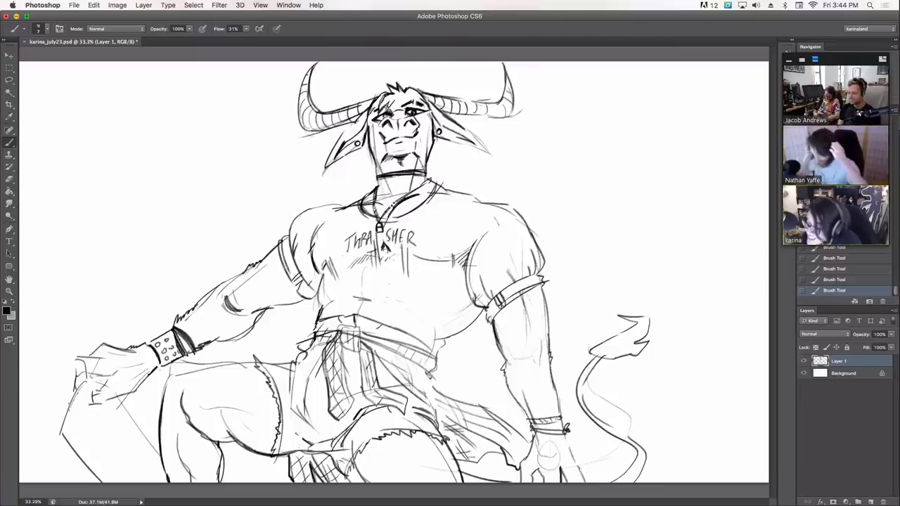
mouse_move(338, 246)
left_mouse_down()
mouse_move(344, 227)
mouse_move(417, 221)
mouse_move(424, 249)
left_mouse_up()
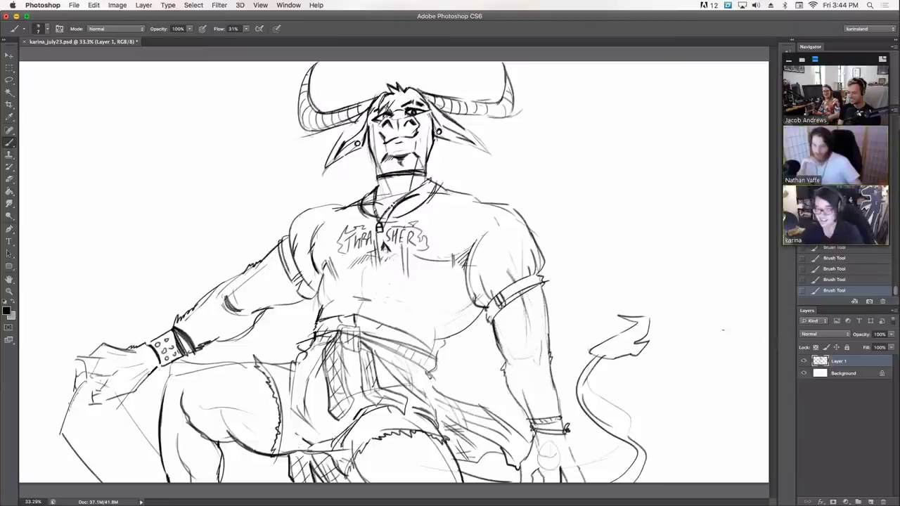
Step: Draw a skateboard under the hand on the drawing's left, with darkened deck edges, a wheel and bolt marks
mouse_move(77, 383)
left_mouse_down()
mouse_move(60, 435)
mouse_move(95, 482)
left_mouse_up()
left_click_drag(62, 442, 101, 483)
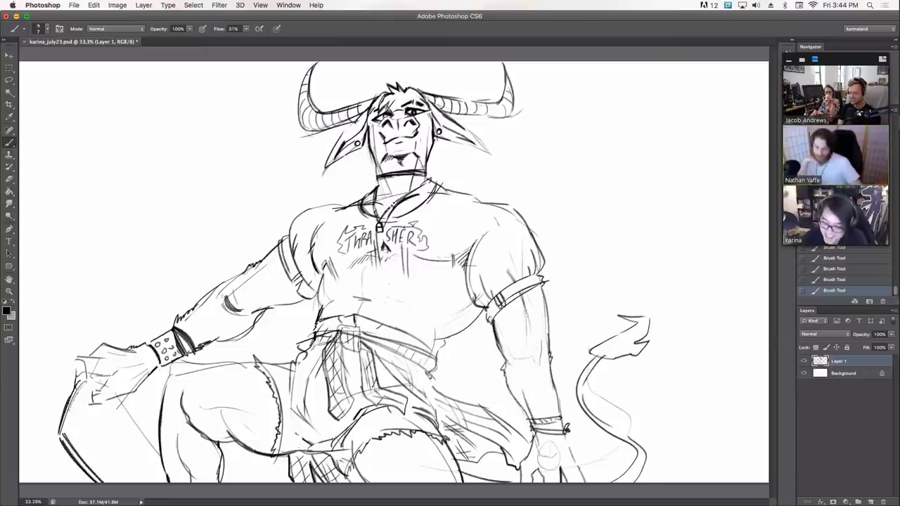
left_click(91, 442)
left_click(115, 423)
left_click_drag(124, 403, 169, 482)
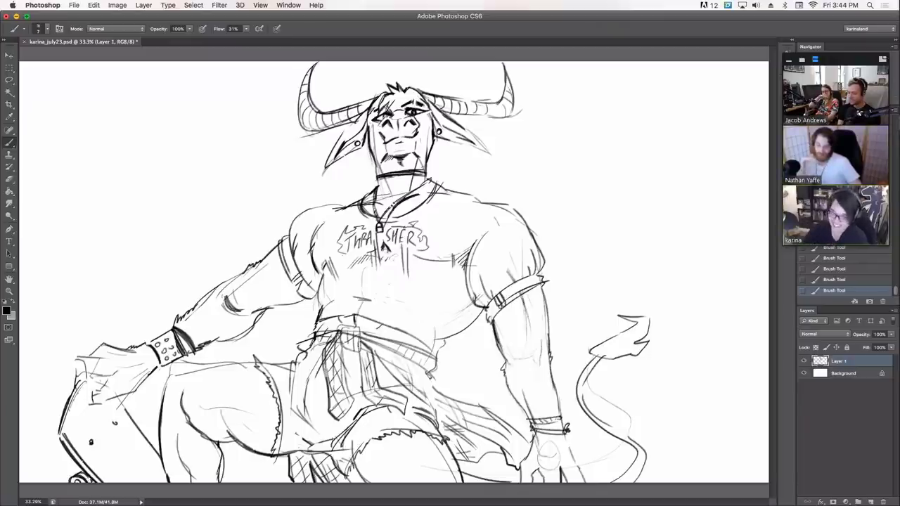
Step: Redraw the thumb and fingers of the hand on the drawing's left so they grip the end of the skateboard
mouse_move(99, 386)
left_mouse_down()
mouse_move(84, 402)
mouse_move(100, 388)
mouse_move(100, 405)
mouse_move(122, 395)
mouse_move(110, 381)
mouse_move(116, 371)
mouse_move(104, 385)
mouse_move(91, 381)
mouse_move(108, 375)
left_mouse_up()
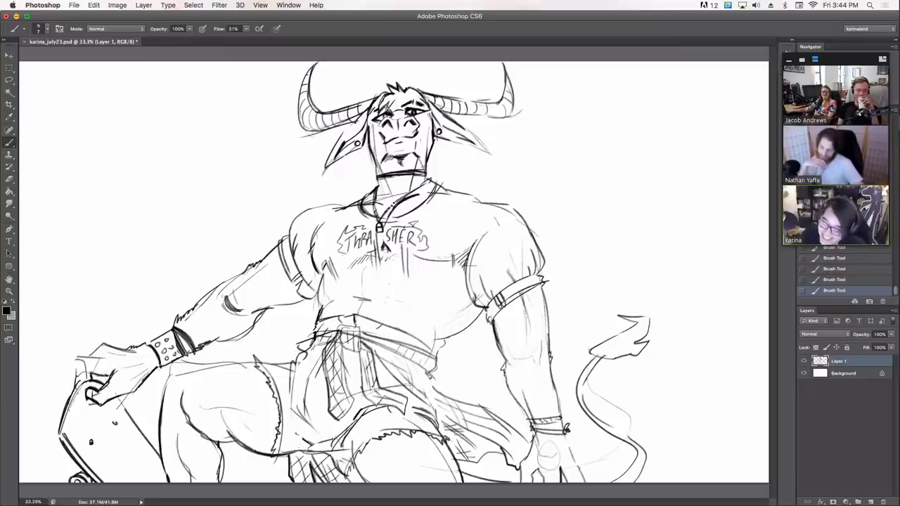
left_click_drag(76, 386, 77, 358)
mouse_move(77, 359)
left_mouse_down()
mouse_move(111, 358)
mouse_move(103, 345)
left_mouse_up()
mouse_move(94, 375)
left_mouse_down()
mouse_move(103, 378)
mouse_move(95, 381)
left_mouse_up()
left_click_drag(99, 374, 99, 381)
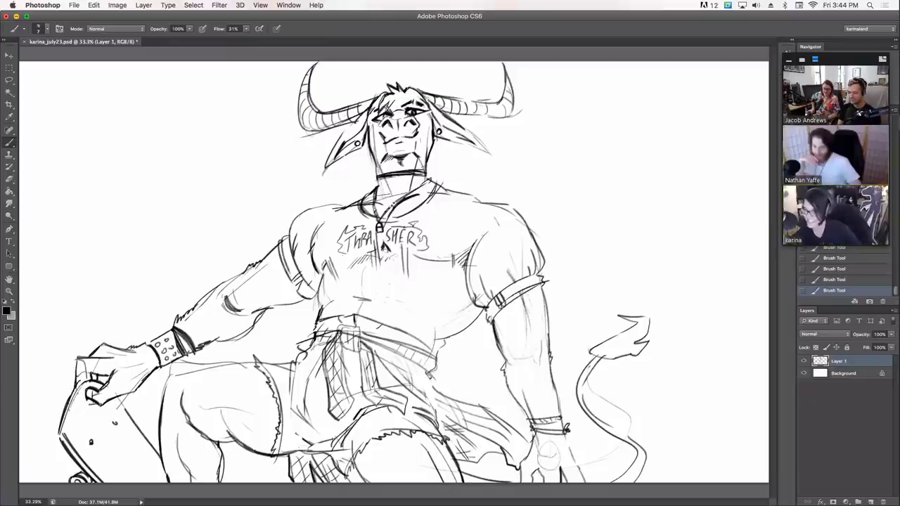
Step: Hatch the tail tip, then shade the armband, sleeve and chest side of the shirt on the drawing's left
left_click_drag(597, 354, 641, 323)
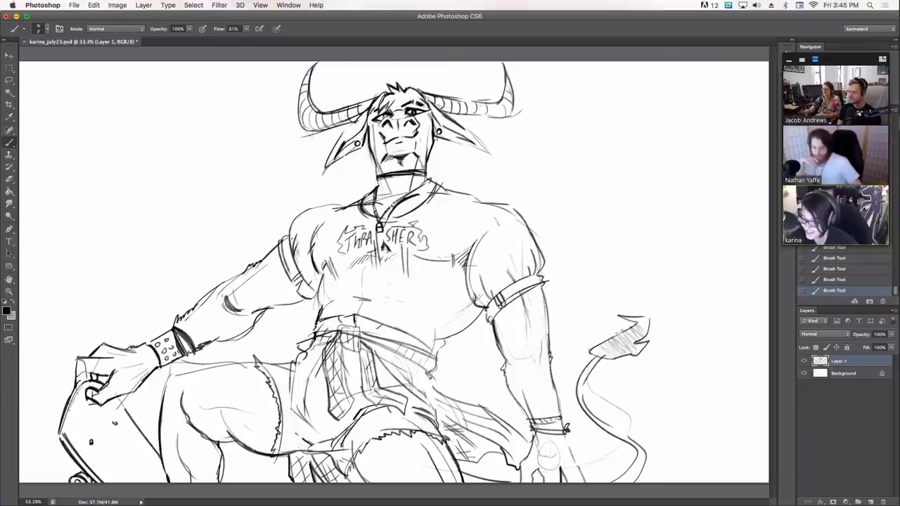
mouse_move(284, 253)
left_mouse_down()
mouse_move(302, 298)
mouse_move(316, 291)
left_mouse_up()
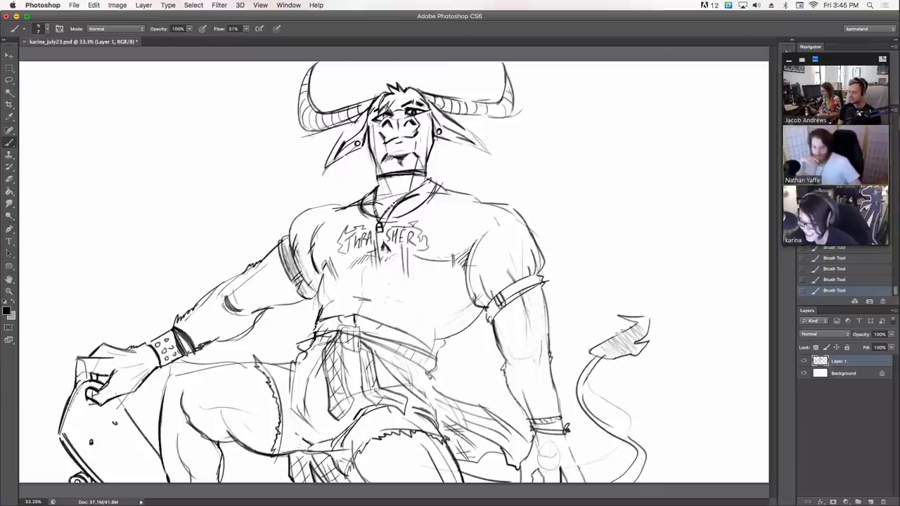
mouse_move(291, 225)
left_mouse_down()
mouse_move(314, 283)
mouse_move(300, 247)
left_mouse_up()
mouse_move(315, 215)
left_mouse_down()
mouse_move(301, 288)
mouse_move(321, 314)
left_mouse_up()
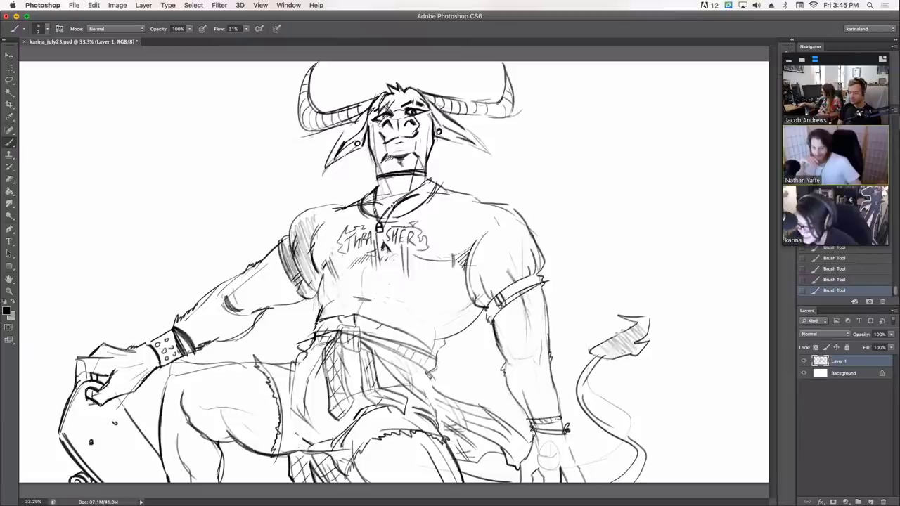
left_click_drag(323, 270, 325, 291)
left_click_drag(343, 247, 330, 270)
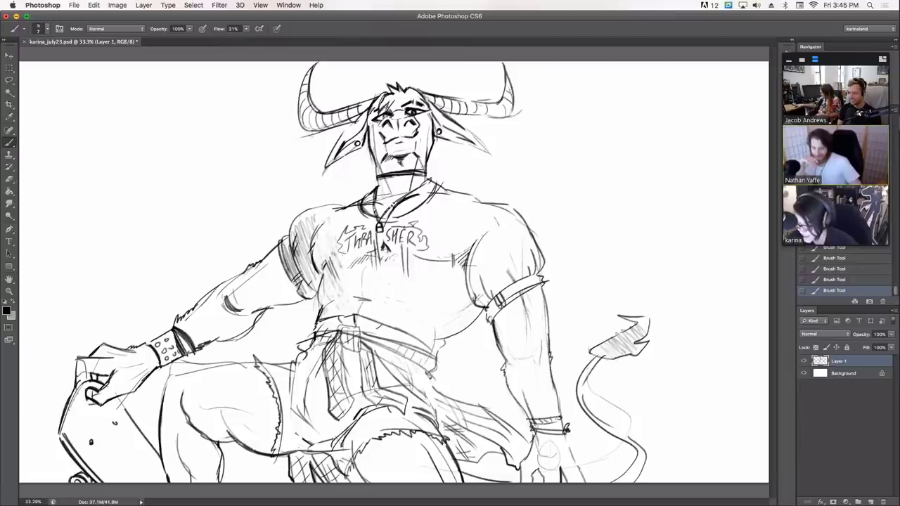
left_click_drag(340, 225, 330, 237)
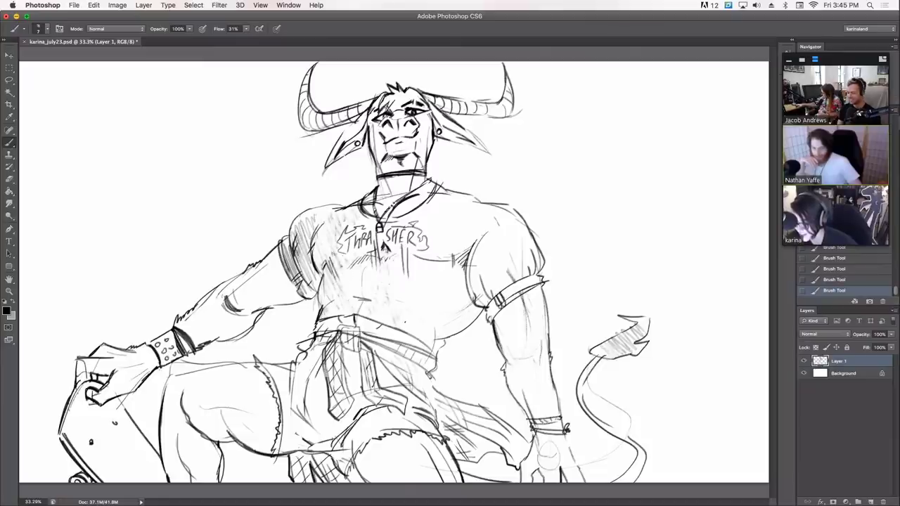
Step: Extend the shirt hatching over the belly, the chest and the sleeve on the drawing's right
left_click_drag(391, 253, 386, 270)
left_click_drag(403, 301, 397, 315)
mouse_move(423, 321)
left_mouse_down()
mouse_move(412, 343)
mouse_move(445, 331)
left_mouse_up()
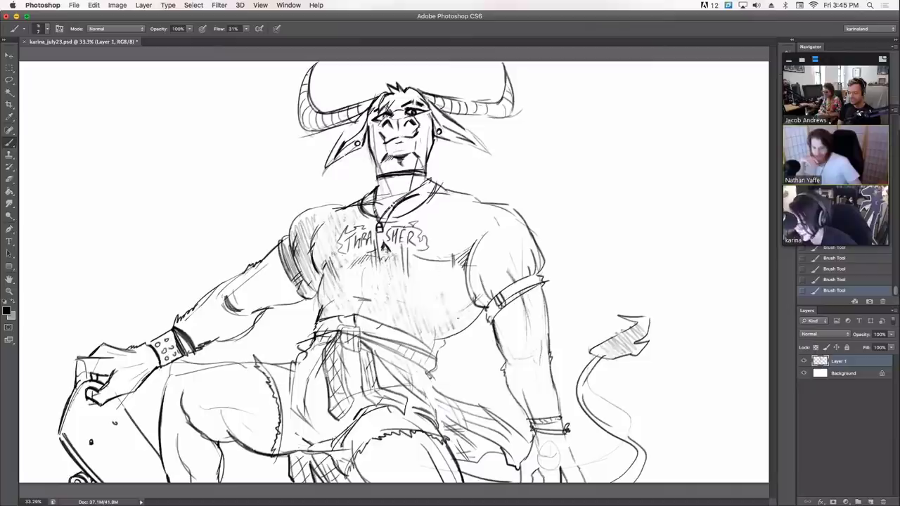
left_click_drag(455, 284, 446, 304)
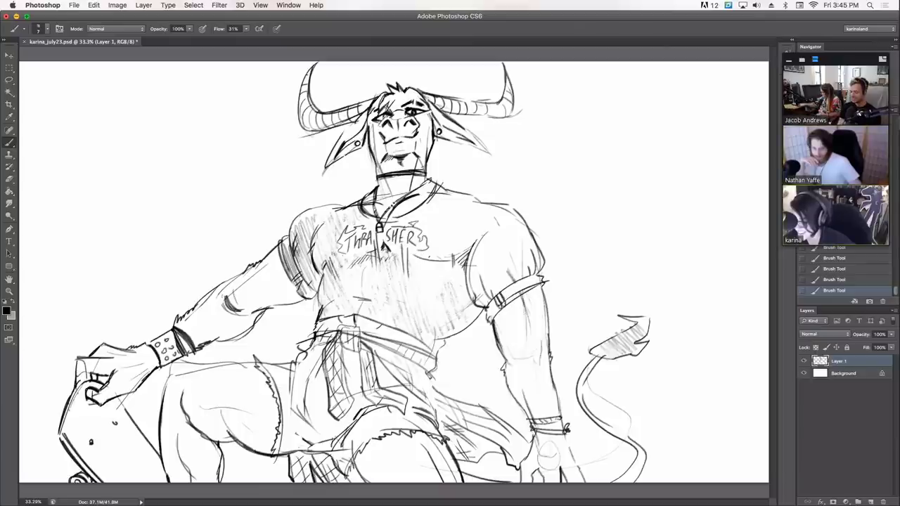
mouse_move(451, 256)
left_mouse_down()
mouse_move(451, 207)
mouse_move(464, 197)
mouse_move(463, 239)
mouse_move(443, 258)
mouse_move(474, 240)
mouse_move(479, 218)
mouse_move(478, 247)
left_mouse_up()
mouse_move(501, 212)
left_mouse_down()
mouse_move(492, 248)
mouse_move(516, 211)
left_mouse_up()
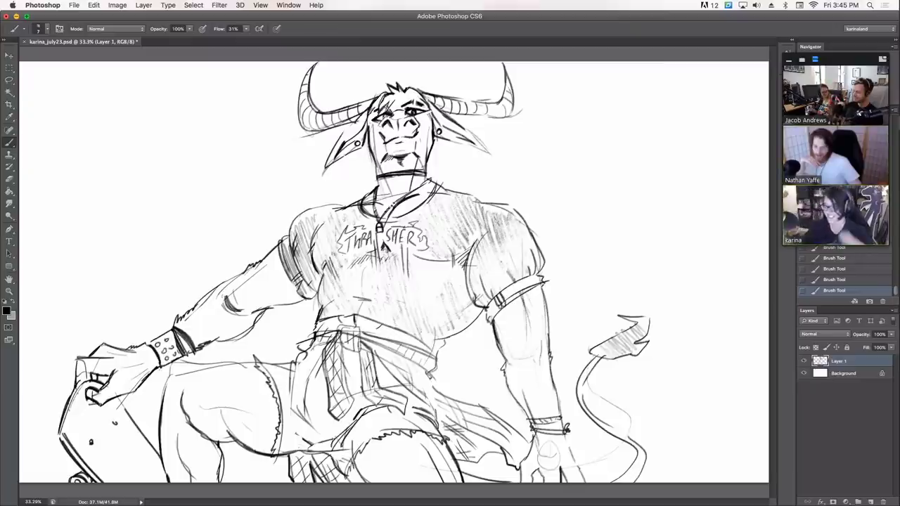
Step: Fill the middle of the shirt below the lettering with denser diagonal hatching down to the waist
left_click_drag(349, 289, 342, 308)
mouse_move(358, 272)
left_mouse_down()
mouse_move(346, 314)
mouse_move(350, 290)
left_mouse_up()
left_click_drag(371, 302, 365, 319)
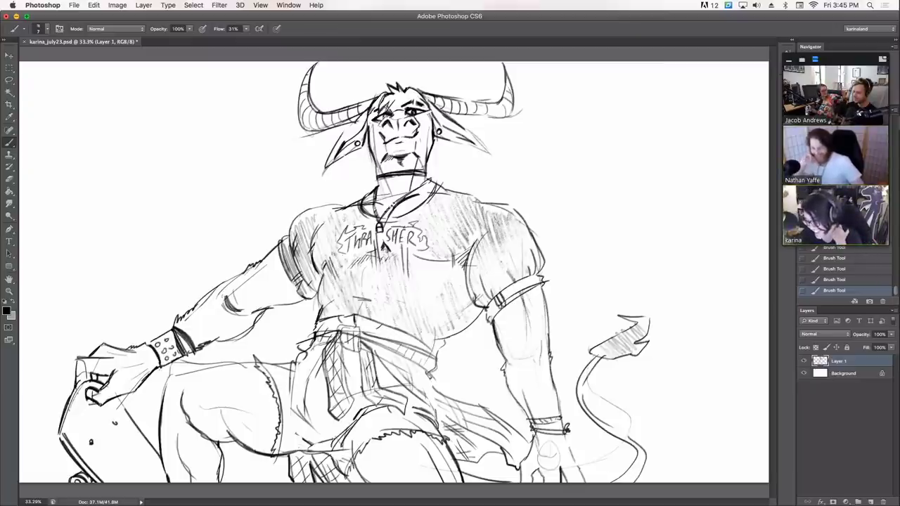
left_click_drag(372, 260, 356, 318)
left_click_drag(379, 260, 364, 322)
left_click_drag(385, 288, 372, 314)
left_click_drag(390, 265, 378, 284)
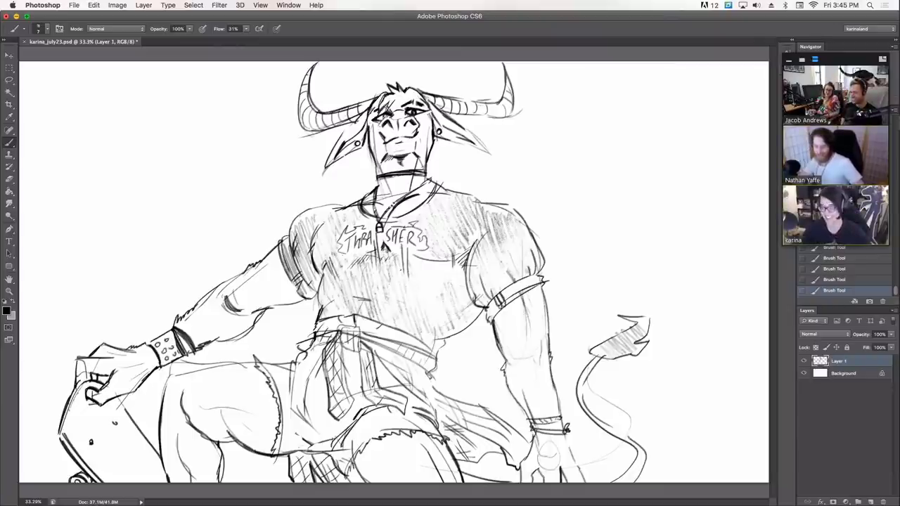
Step: Crosshatch the skateboard deck below the gripping hand
mouse_move(74, 409)
left_mouse_down()
mouse_move(66, 434)
mouse_move(79, 452)
left_mouse_up()
mouse_move(105, 423)
left_mouse_down()
mouse_move(95, 464)
mouse_move(109, 480)
left_mouse_up()
mouse_move(73, 428)
left_mouse_down()
mouse_move(103, 464)
mouse_move(97, 441)
left_mouse_up()
left_click_drag(79, 406, 94, 421)
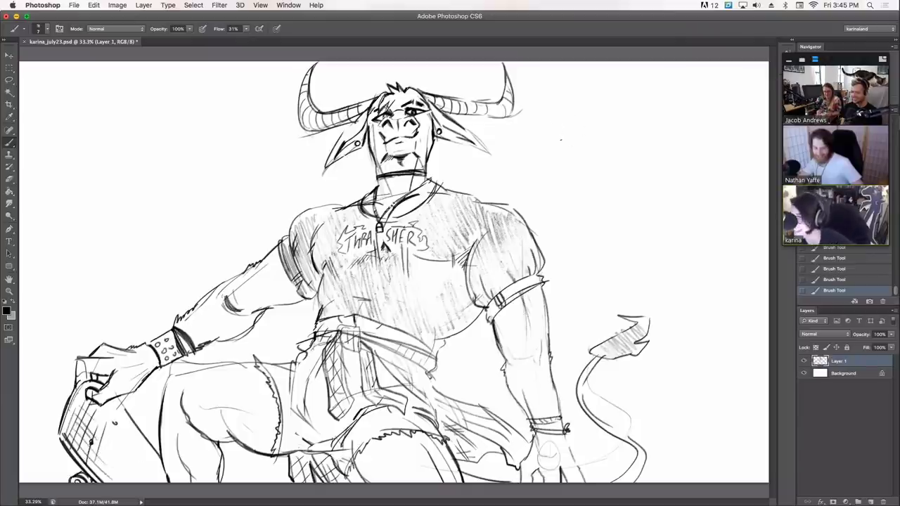
Step: Hand-letter the line "I'M SURE IT IS." in the empty space beside the character's head
mouse_move(548, 136)
left_mouse_down()
mouse_move(556, 135)
mouse_move(550, 145)
left_mouse_up()
mouse_move(547, 146)
left_mouse_down()
mouse_move(596, 134)
mouse_move(603, 142)
left_mouse_up()
mouse_move(604, 133)
left_mouse_down()
mouse_move(604, 142)
mouse_move(609, 133)
left_mouse_up()
left_click_drag(604, 138, 607, 137)
left_click_drag(603, 142, 645, 141)
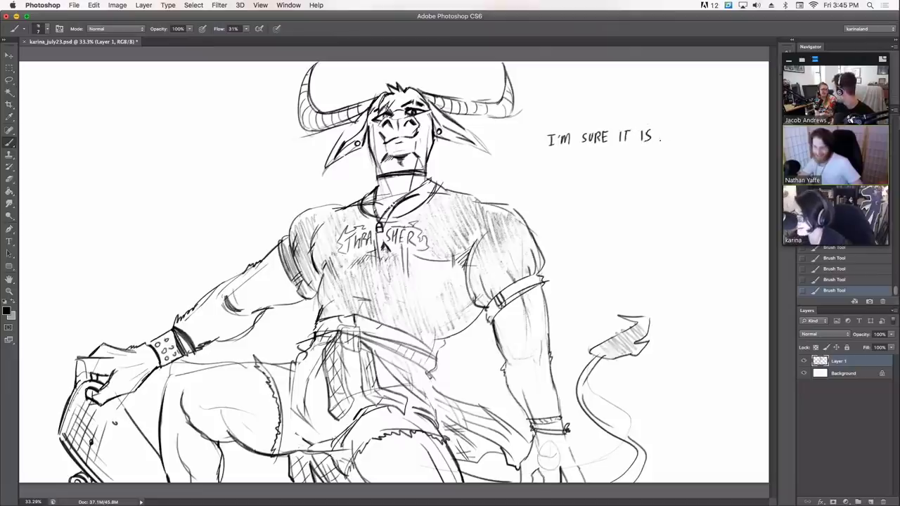
Step: Draw a rounded speech balloon around the lettering with a pointed tail toward the head, and clean up its lower edge
mouse_move(543, 114)
left_mouse_down()
mouse_move(522, 151)
mouse_move(549, 169)
mouse_move(586, 171)
mouse_move(614, 107)
mouse_move(662, 111)
mouse_move(686, 138)
mouse_move(675, 160)
mouse_move(632, 169)
left_mouse_up()
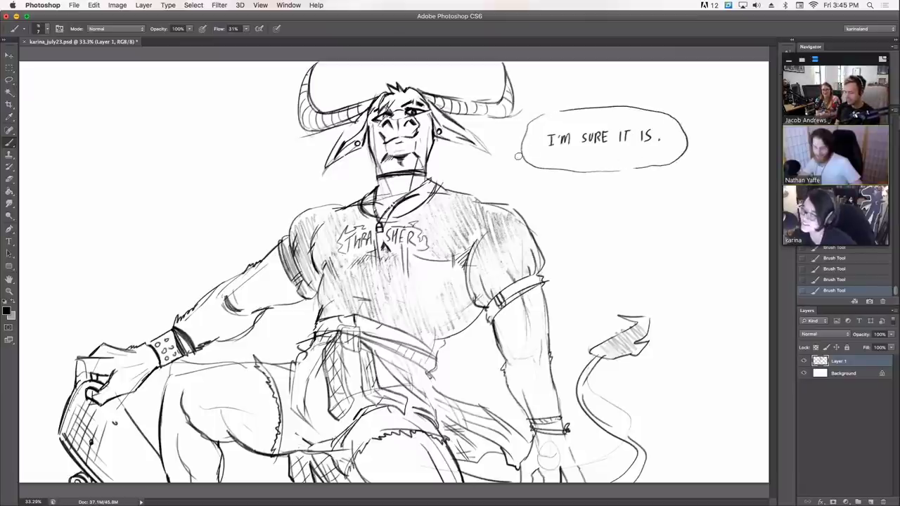
mouse_move(519, 156)
left_mouse_down()
mouse_move(533, 122)
mouse_move(546, 114)
mouse_move(515, 155)
mouse_move(523, 158)
left_mouse_up()
left_click(532, 141)
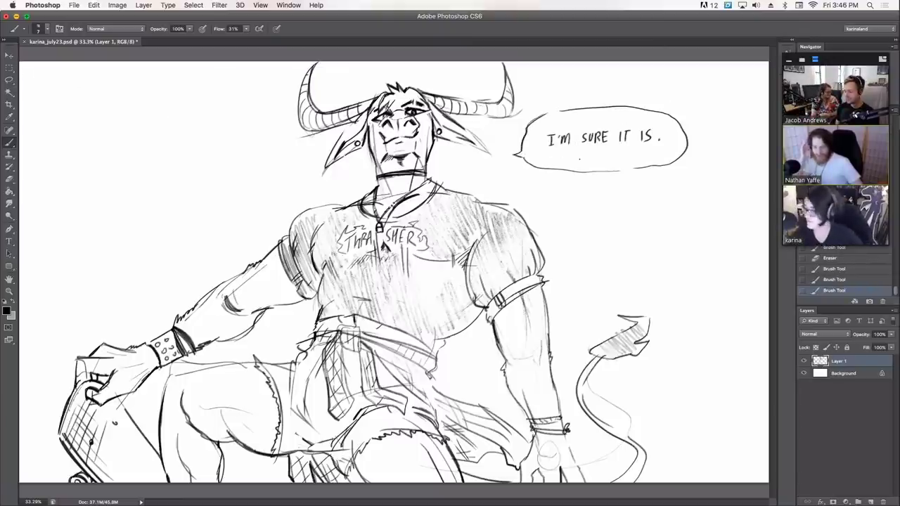
left_click_drag(529, 163, 665, 164)
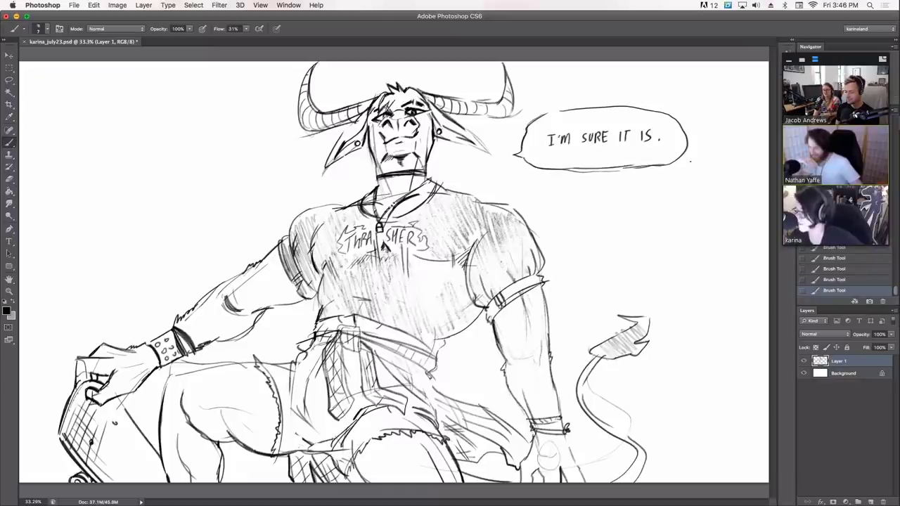
mouse_move(564, 173)
left_mouse_down()
mouse_move(661, 170)
mouse_move(678, 159)
mouse_move(668, 167)
left_mouse_up()
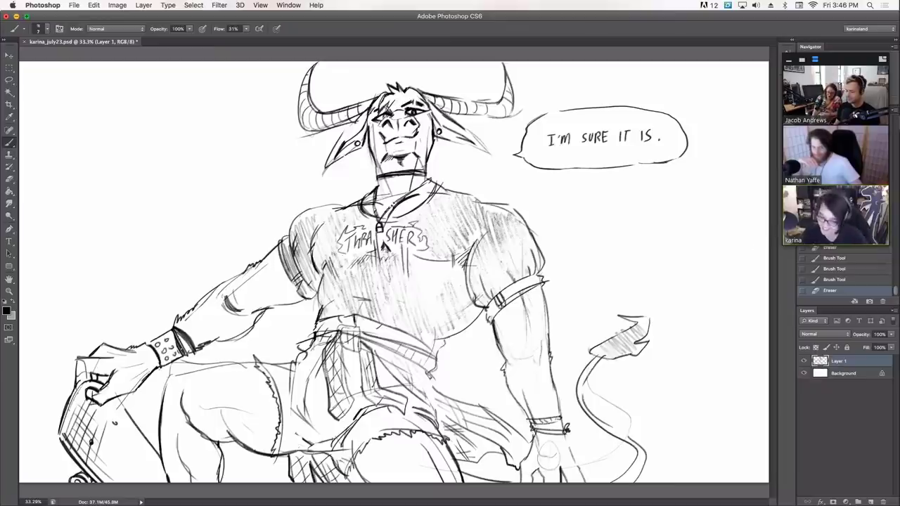
Step: Retouch the upper contour of the raised knee beside the studded wristband
left_click_drag(173, 374, 189, 369)
left_click_drag(173, 375, 241, 362)
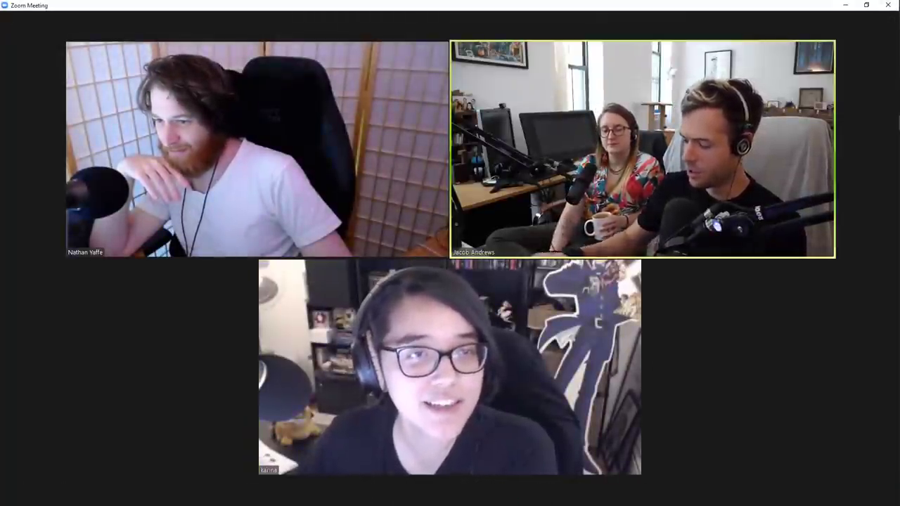
Step: Switch to the Zoom meeting and share the Photoshop window that holds the blank document
mouse_move(687, 384)
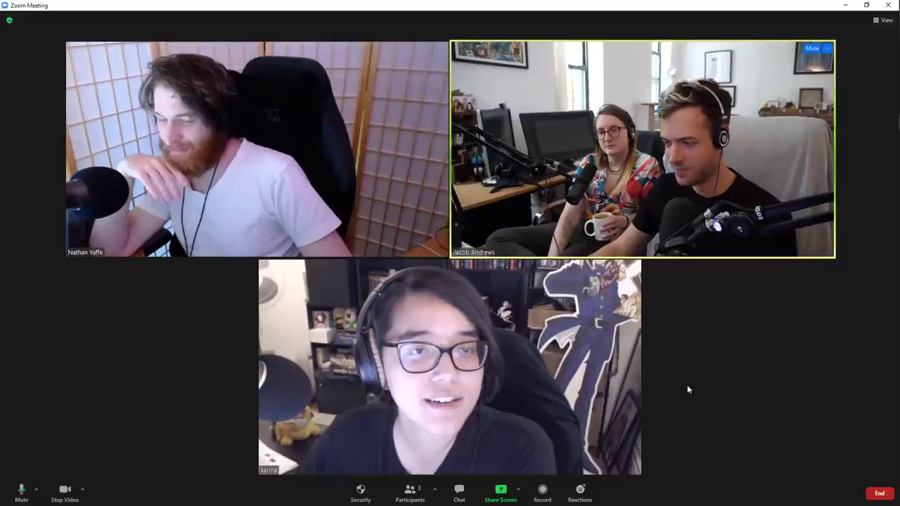
left_click(505, 492)
left_click(505, 290)
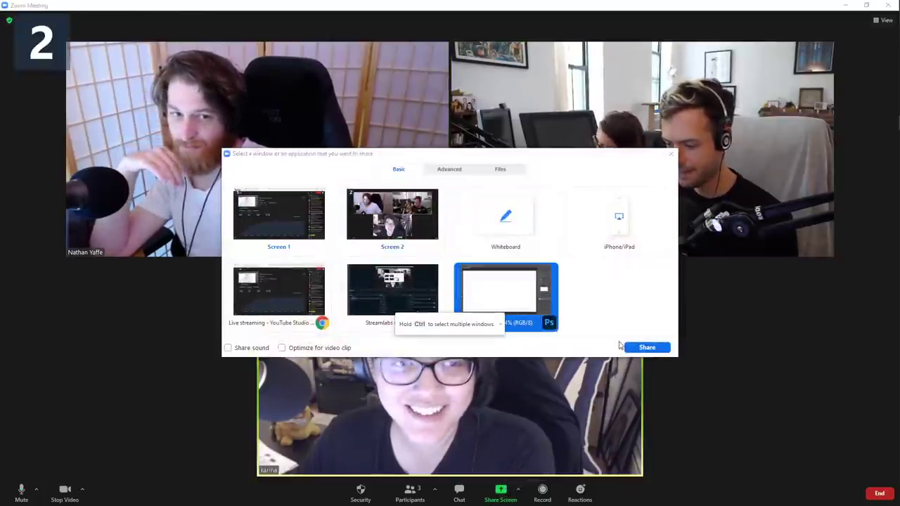
left_click(642, 347)
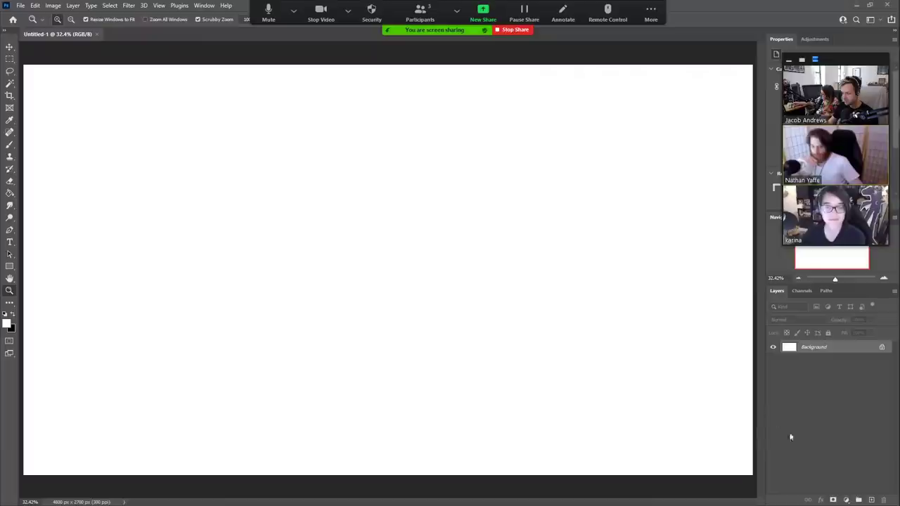
Step: Add a new layer above the background and set up the Brush tool with black as the foreground colour
left_click(871, 499)
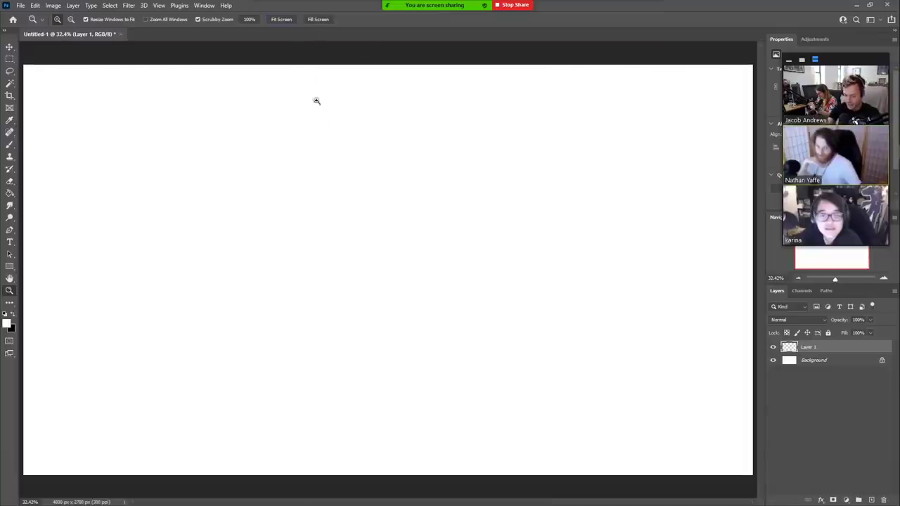
key("x")
key("b")
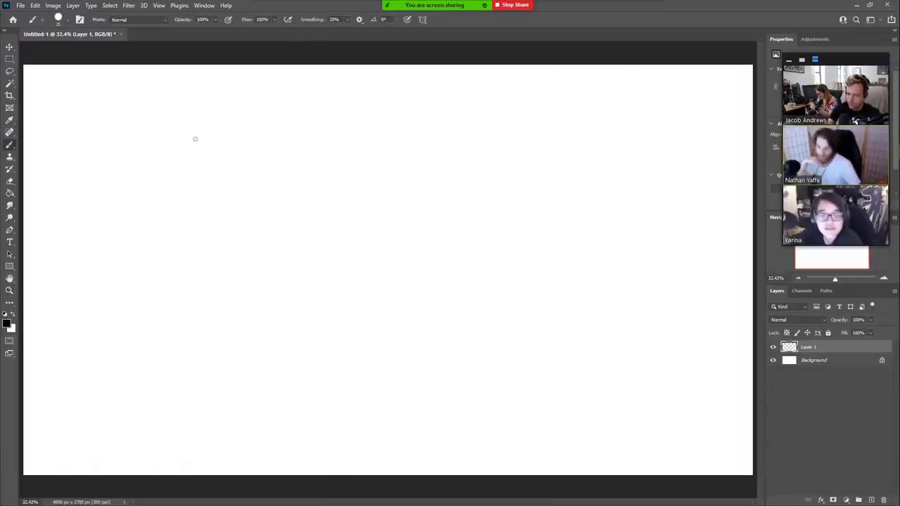
Step: Undo a trial stroke and choose the Hard Round preset for the brush
mouse_move(110, 147)
left_mouse_down()
mouse_move(148, 171)
mouse_move(158, 205)
left_mouse_up()
key("ctrl+z")
left_click(68, 21)
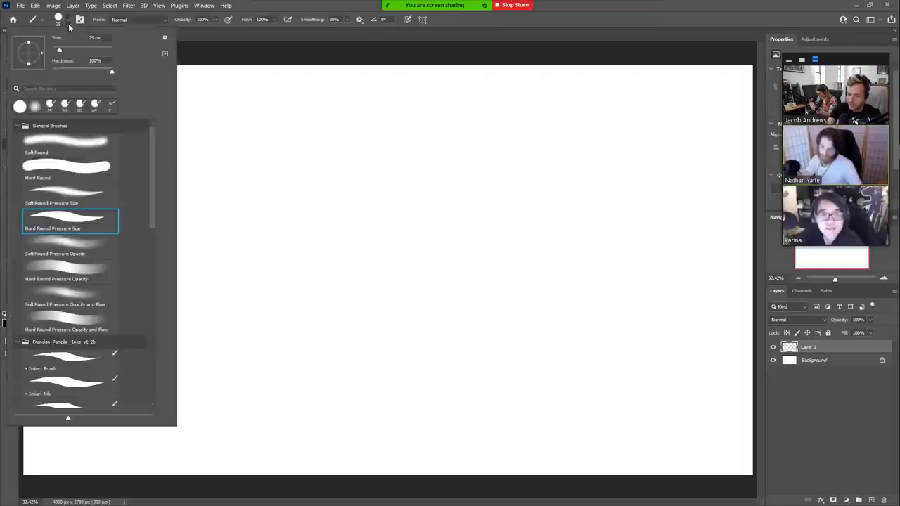
left_click(68, 170)
left_click(243, 58)
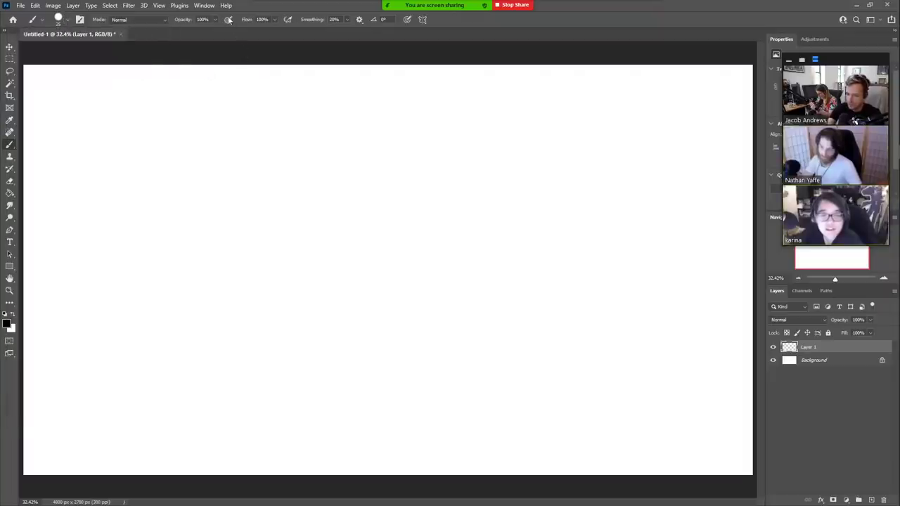
Step: Turn on pen pressure for brush opacity, reduce the brush size to 15 px, and undo the test strokes
left_click(228, 20)
mouse_move(220, 257)
left_mouse_down()
mouse_move(232, 312)
mouse_move(333, 257)
left_mouse_up()
key("ctrl+z")
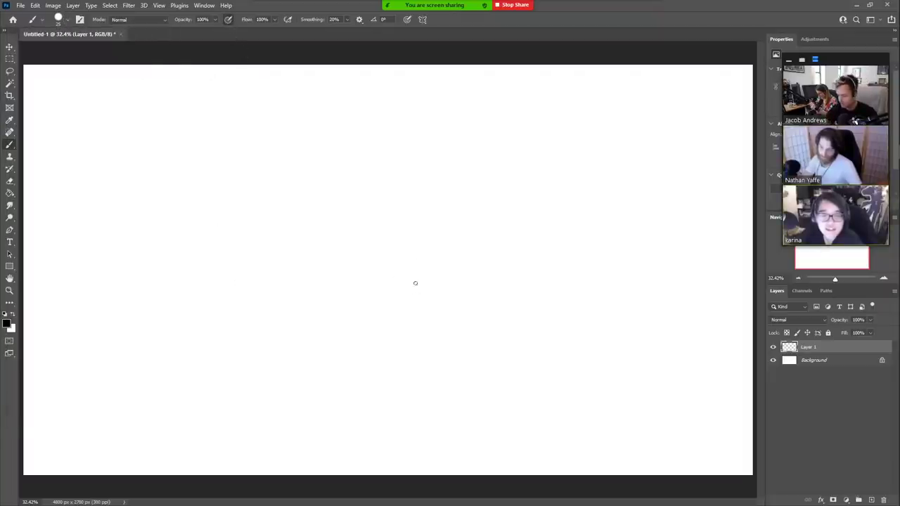
key("bracketleft")
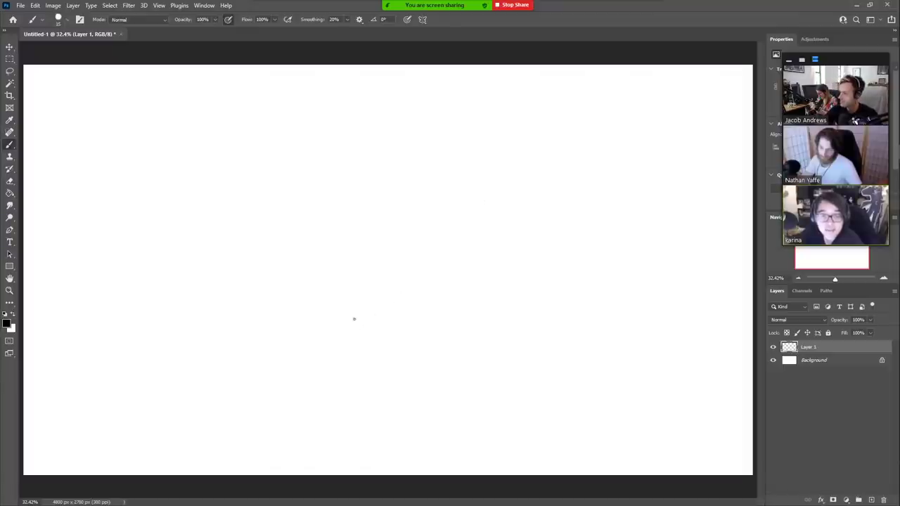
mouse_move(333, 335)
left_mouse_down()
mouse_move(402, 261)
mouse_move(446, 317)
mouse_move(508, 218)
left_mouse_up()
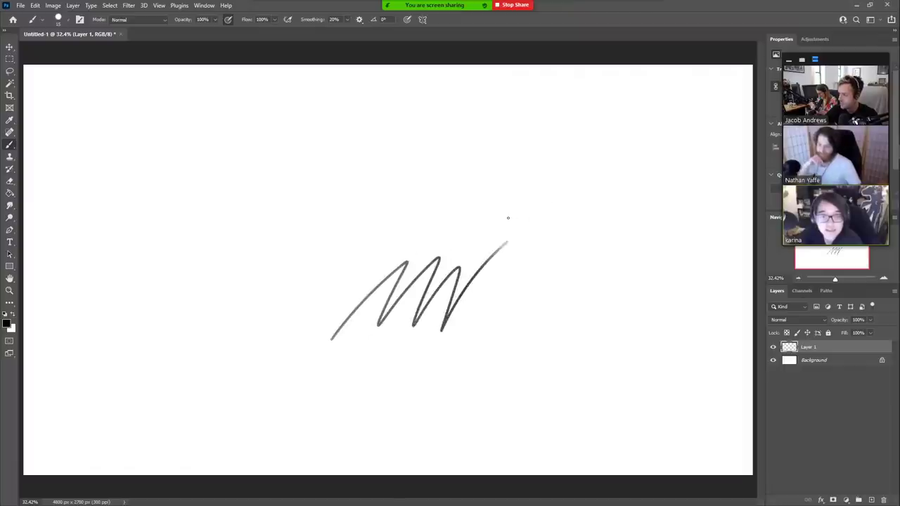
key("ctrl+z")
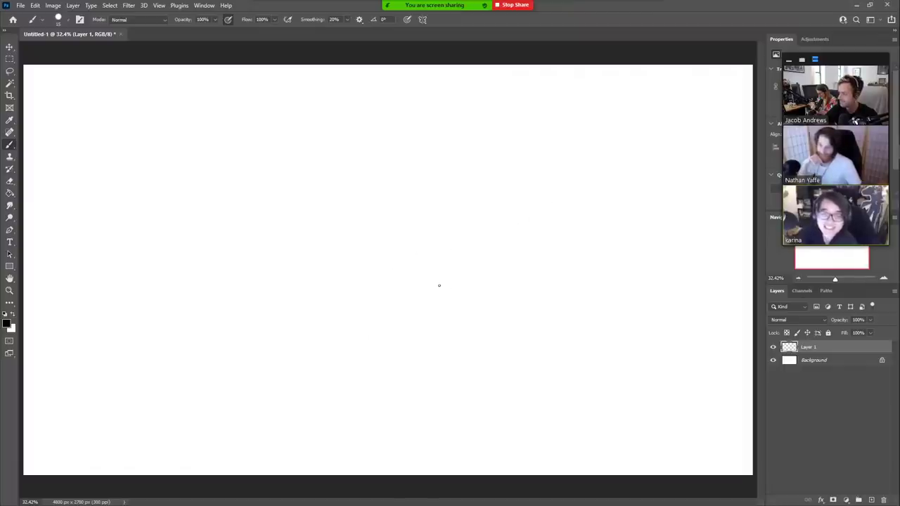
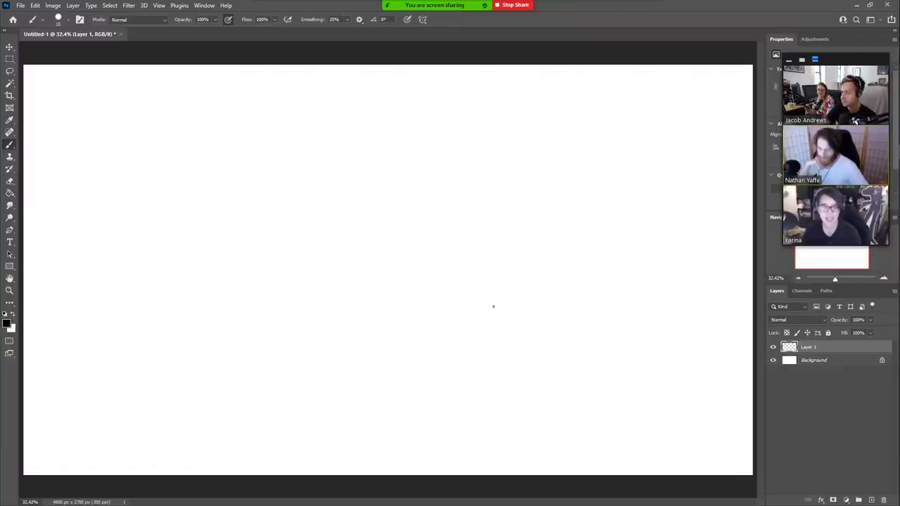
Step: Draw a large rounded head with a wide, flat-bottomed mouth, a tongue arc inside it and two small, narrow eyes
mouse_move(453, 329)
left_mouse_down()
mouse_move(415, 328)
mouse_move(384, 305)
mouse_move(383, 256)
mouse_move(402, 202)
mouse_move(428, 183)
mouse_move(483, 185)
mouse_move(515, 207)
mouse_move(516, 301)
mouse_move(498, 322)
mouse_move(451, 329)
left_mouse_up()
mouse_move(518, 294)
left_mouse_down()
mouse_move(382, 294)
mouse_move(430, 279)
mouse_move(520, 295)
left_mouse_up()
mouse_move(398, 237)
left_mouse_down()
mouse_move(413, 239)
mouse_move(399, 235)
left_mouse_up()
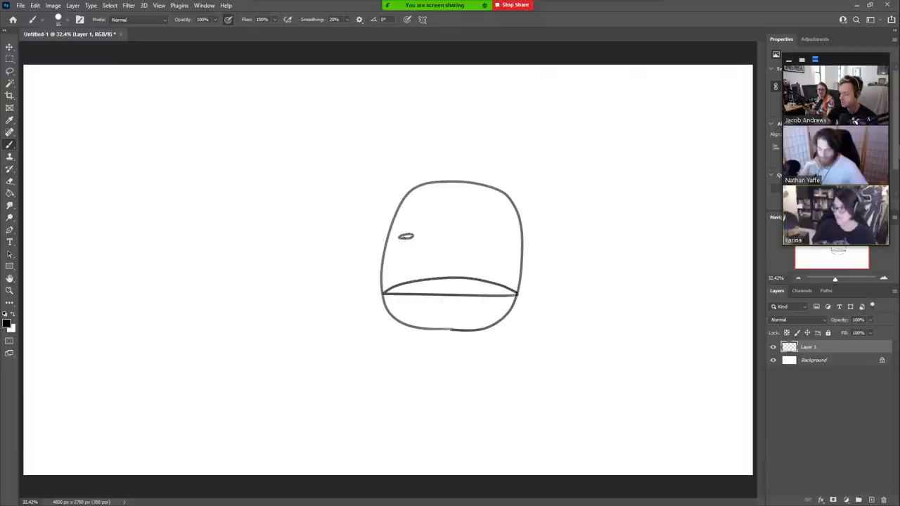
left_click_drag(497, 233, 506, 233)
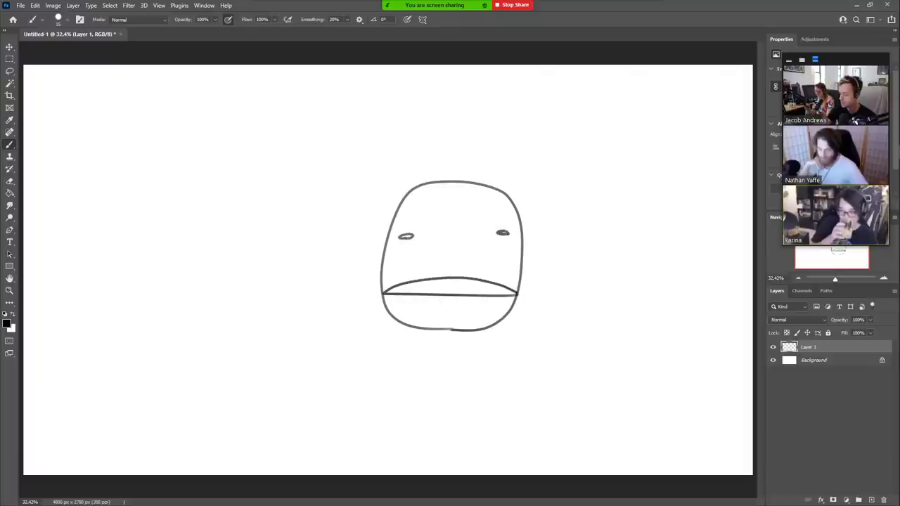
left_click_drag(409, 294, 492, 295)
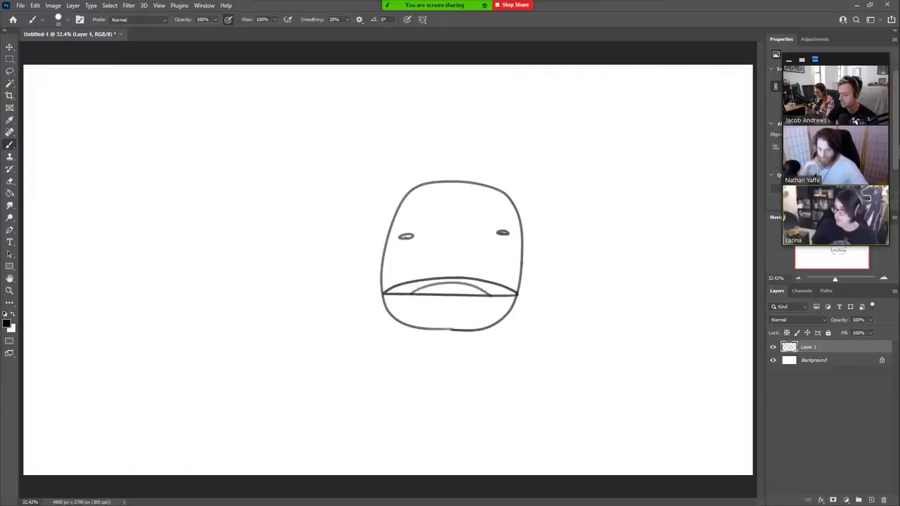
Step: Add a round ear on each side of the head and a curly lock of hair on the forehead
mouse_move(521, 263)
left_mouse_down()
mouse_move(532, 263)
mouse_move(520, 287)
left_mouse_up()
mouse_move(381, 277)
left_mouse_down()
mouse_move(360, 265)
mouse_move(382, 253)
left_mouse_up()
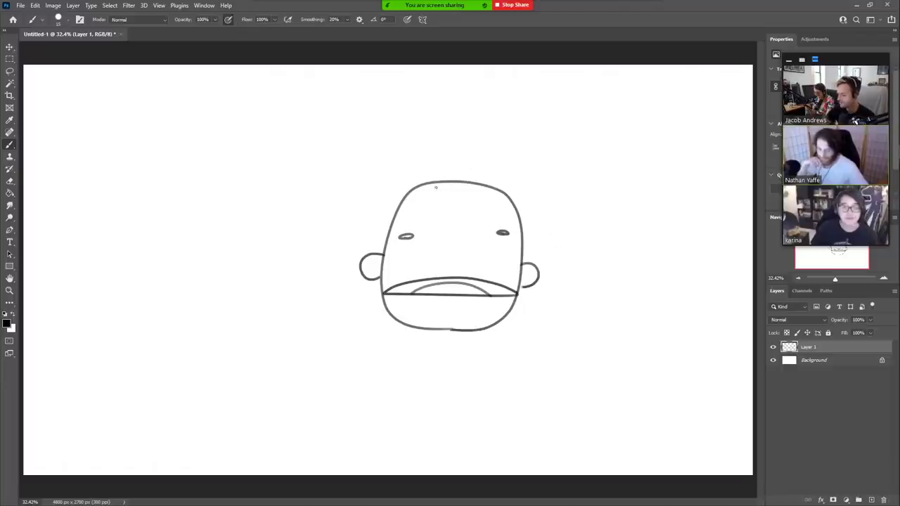
mouse_move(435, 184)
left_mouse_down()
mouse_move(458, 203)
mouse_move(455, 197)
mouse_move(475, 207)
mouse_move(487, 186)
left_mouse_up()
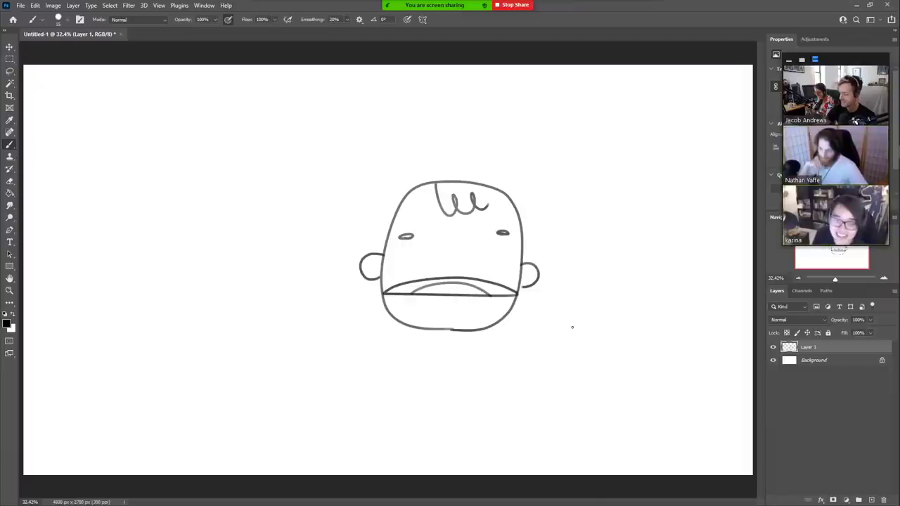
Step: Draw the two sides of a narrow torso below the head and a bent arm reaching out left with an open hand
left_click_drag(430, 329, 433, 377)
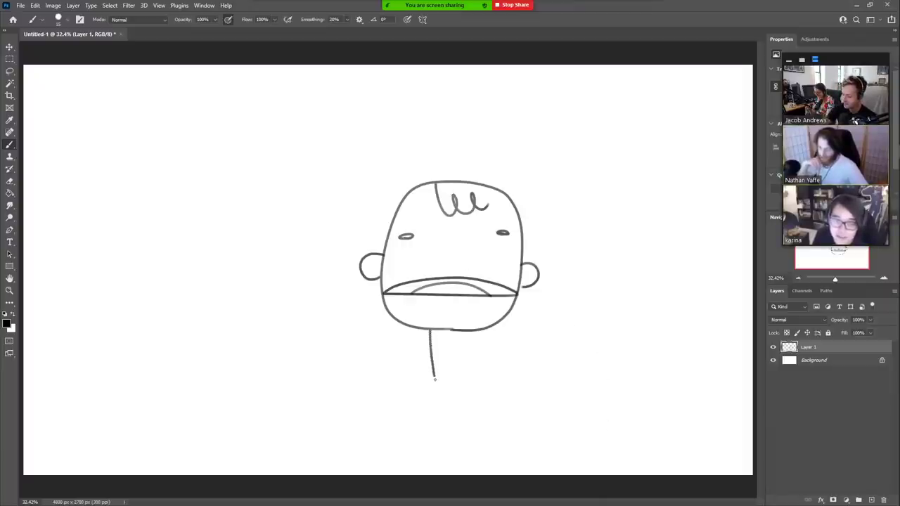
left_click_drag(484, 333, 499, 377)
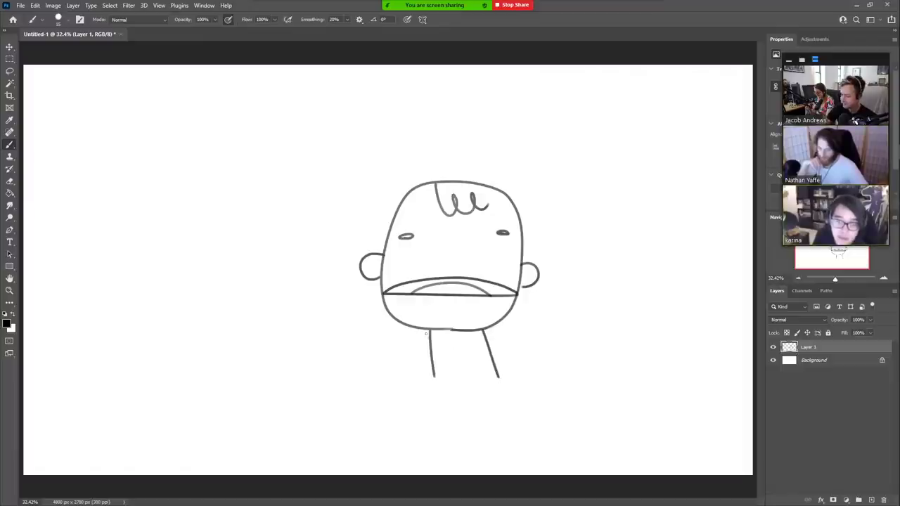
mouse_move(424, 327)
left_mouse_down()
mouse_move(416, 375)
mouse_move(367, 369)
left_mouse_up()
mouse_move(432, 366)
left_mouse_down()
mouse_move(422, 399)
mouse_move(352, 393)
mouse_move(335, 367)
mouse_move(353, 375)
mouse_move(325, 383)
mouse_move(351, 384)
mouse_move(327, 391)
mouse_move(359, 398)
mouse_move(360, 377)
left_mouse_up()
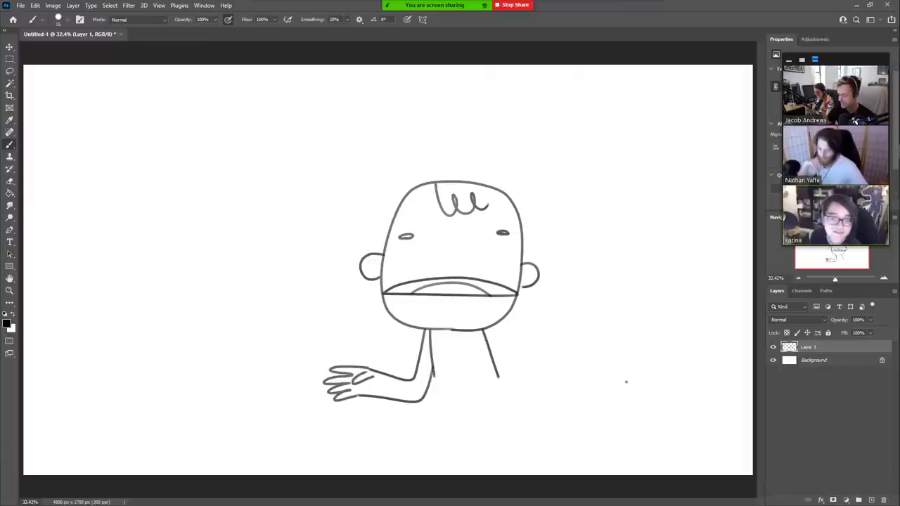
Step: Draw the other arm bent upward at the elbow with a raised open hand, redoing its outer contour
mouse_move(485, 331)
left_mouse_down()
mouse_move(532, 370)
mouse_move(537, 334)
left_mouse_up()
mouse_move(501, 375)
left_mouse_down()
mouse_move(518, 393)
mouse_move(550, 405)
mouse_move(565, 368)
mouse_move(564, 336)
left_mouse_up()
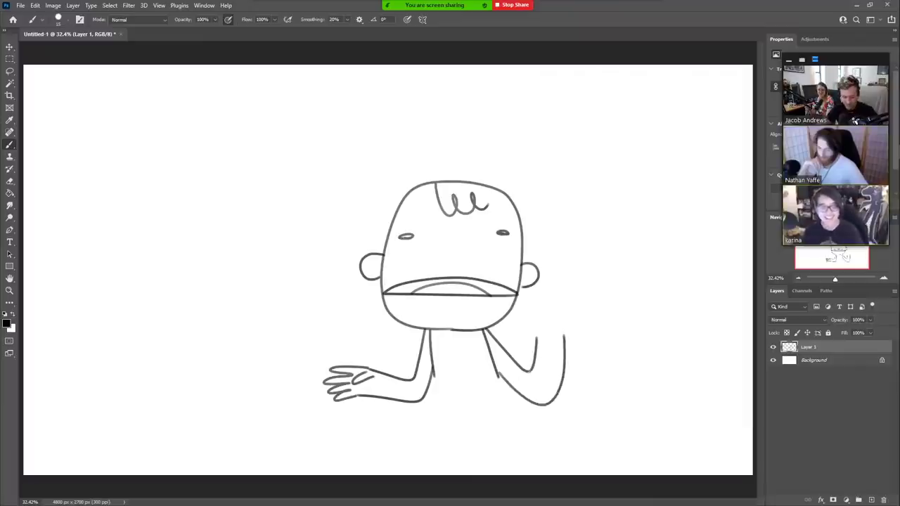
key("ctrl+z")
mouse_move(495, 369)
left_mouse_down()
mouse_move(543, 398)
mouse_move(563, 324)
mouse_move(552, 311)
mouse_move(551, 333)
mouse_move(542, 306)
mouse_move(535, 326)
mouse_move(528, 311)
mouse_move(535, 338)
left_mouse_up()
Step: Tidy the ends of the torso lines and draw the lower body in a wide lunge with one bent and one outstretched leg
key("e")
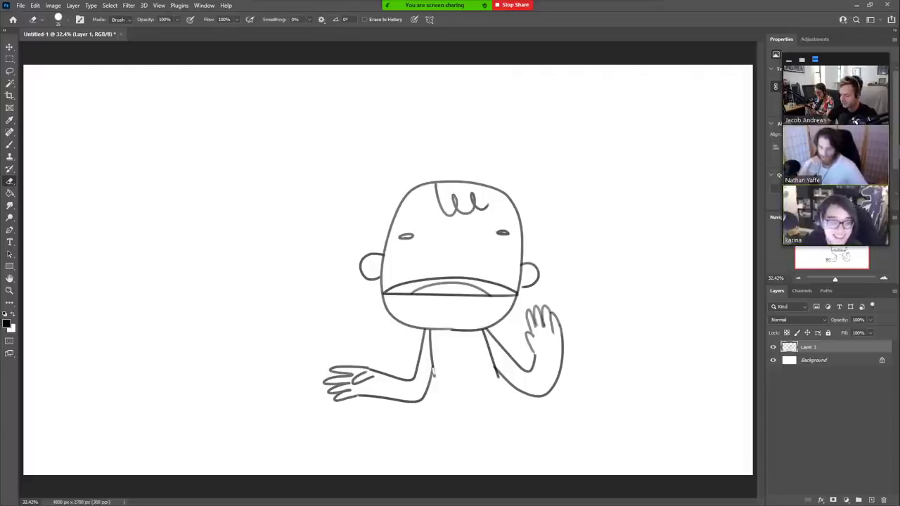
key("b")
mouse_move(433, 372)
left_mouse_down()
mouse_move(441, 409)
mouse_move(386, 425)
mouse_move(399, 451)
mouse_move(383, 459)
mouse_move(401, 460)
mouse_move(417, 453)
mouse_move(415, 439)
mouse_move(461, 427)
mouse_move(549, 441)
left_mouse_up()
mouse_move(495, 371)
left_mouse_down()
mouse_move(525, 419)
mouse_move(591, 456)
left_mouse_up()
left_click_drag(542, 440, 603, 461)
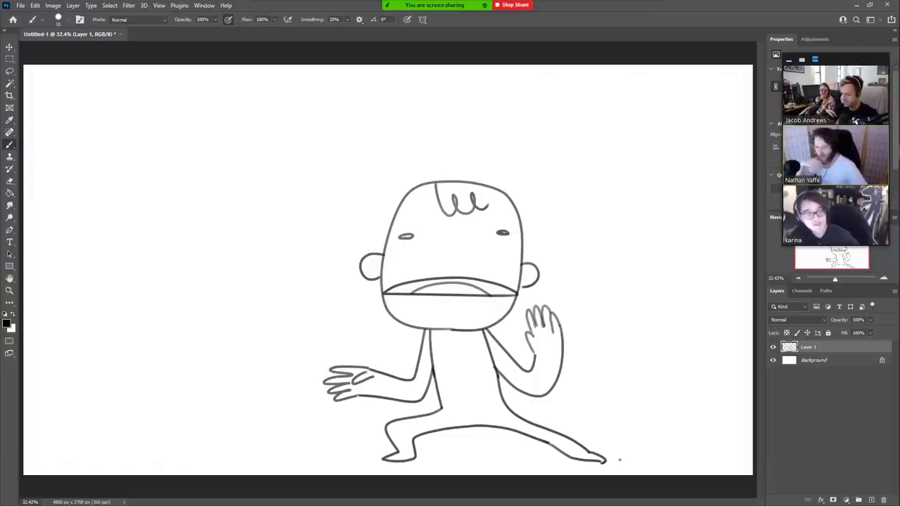
Step: Move the finished figure to the right half of the canvas to free space for a second character
key("v")
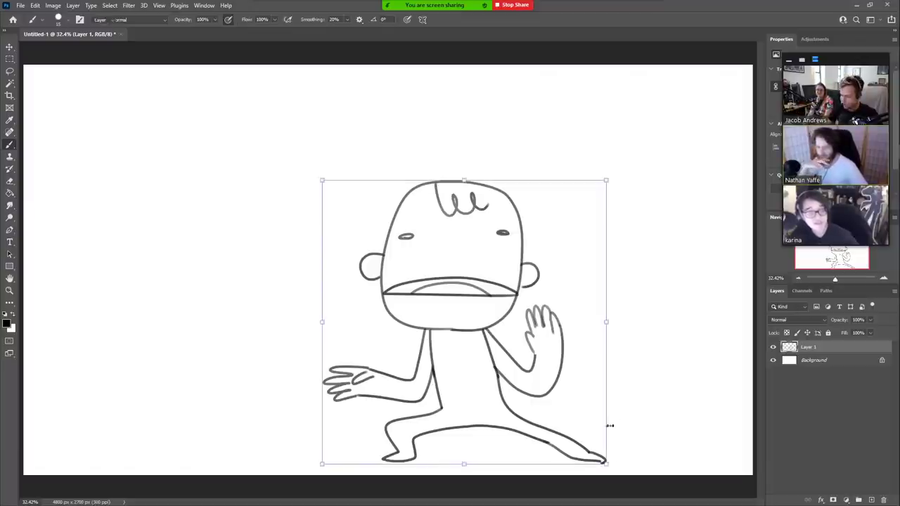
left_click_drag(584, 441, 681, 422)
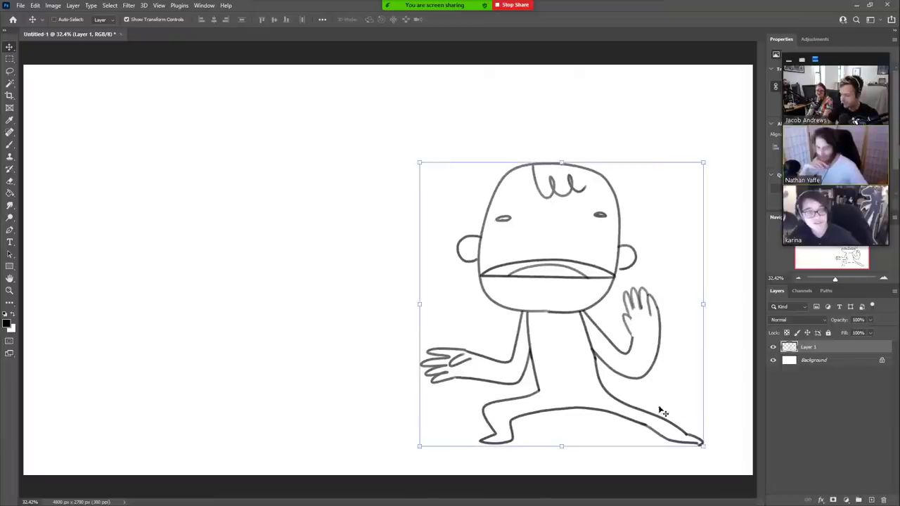
Step: Draw an oval muzzle in the upper left of the canvas with two small nostrils and a curved mouth line across it
key("b")
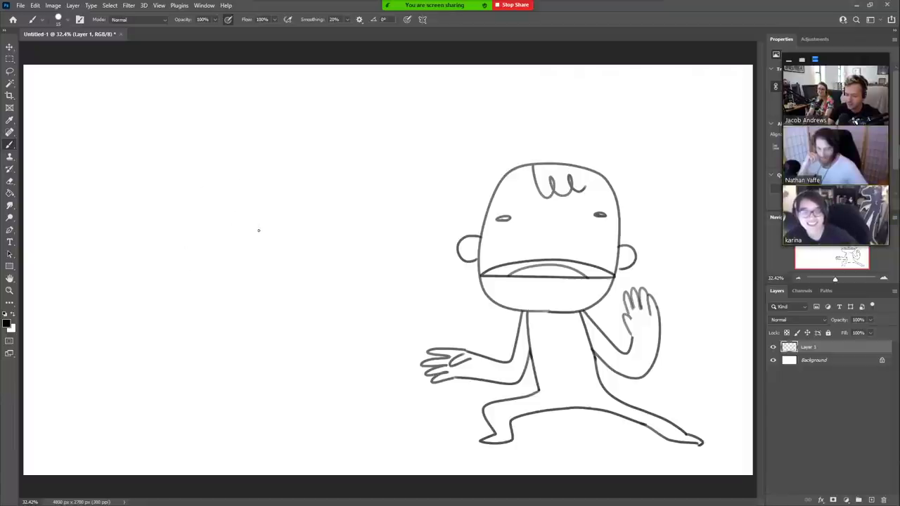
mouse_move(252, 239)
left_mouse_down()
mouse_move(190, 187)
mouse_move(275, 151)
mouse_move(315, 210)
mouse_move(262, 241)
left_mouse_up()
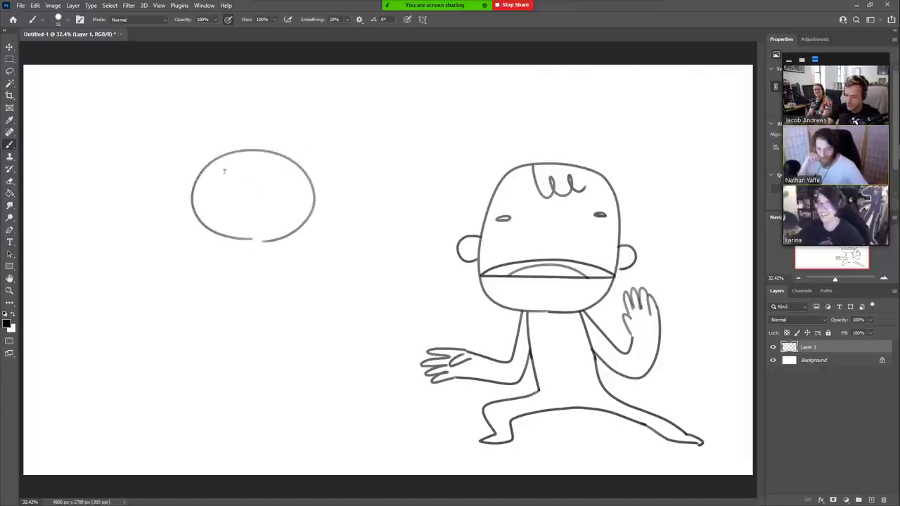
left_click_drag(224, 171, 226, 165)
left_click_drag(285, 178, 285, 177)
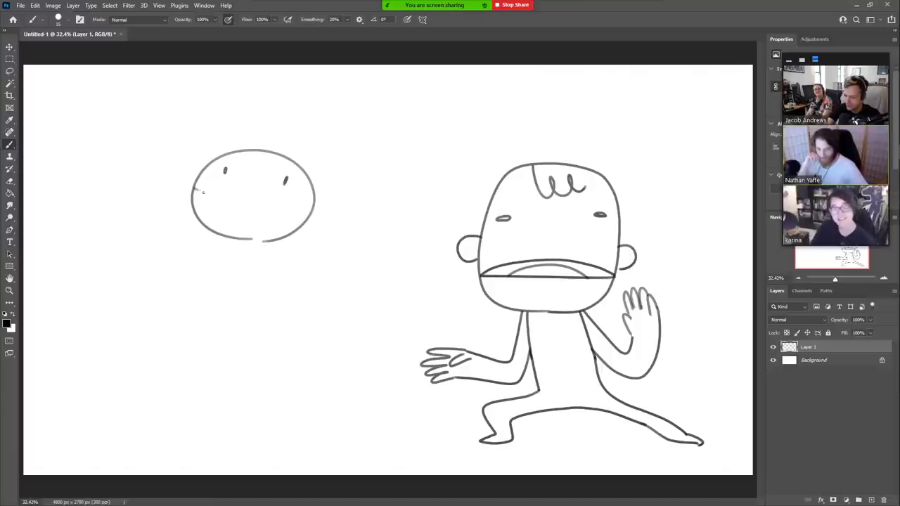
left_click_drag(194, 188, 314, 207)
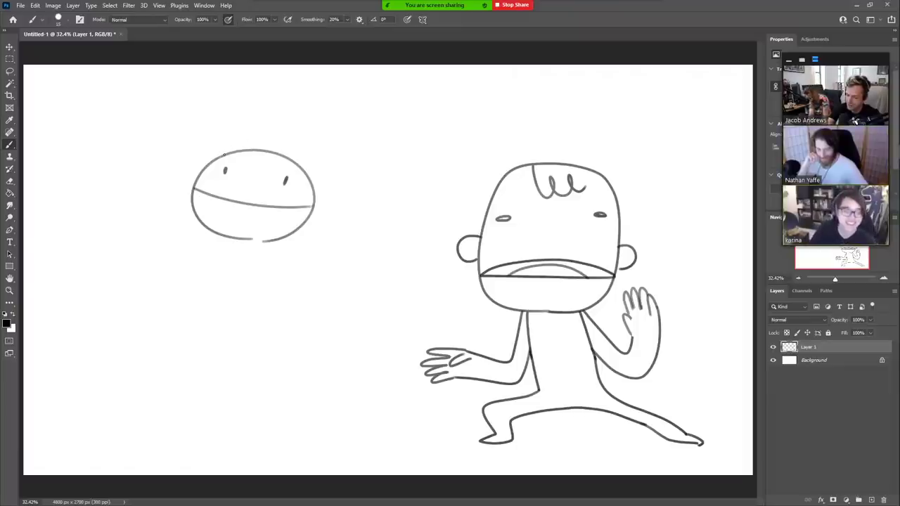
Step: Add two tall eyes with dark pupils above the muzzle and a domed head outline with a hair tuft and an ear
mouse_move(224, 153)
left_mouse_down()
mouse_move(245, 109)
mouse_move(259, 153)
mouse_move(284, 118)
mouse_move(317, 129)
mouse_move(304, 162)
left_mouse_up()
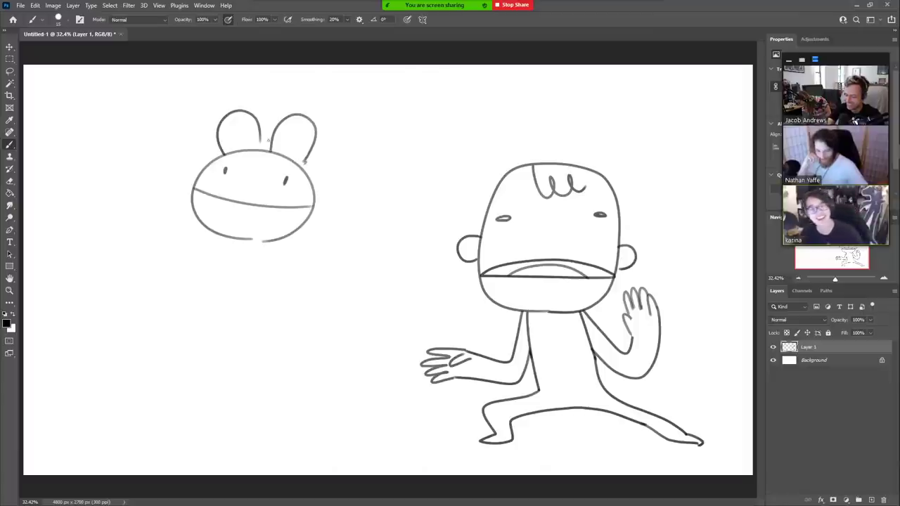
mouse_move(240, 138)
left_mouse_down()
mouse_move(243, 123)
mouse_move(246, 143)
mouse_move(244, 131)
mouse_move(300, 142)
left_mouse_up()
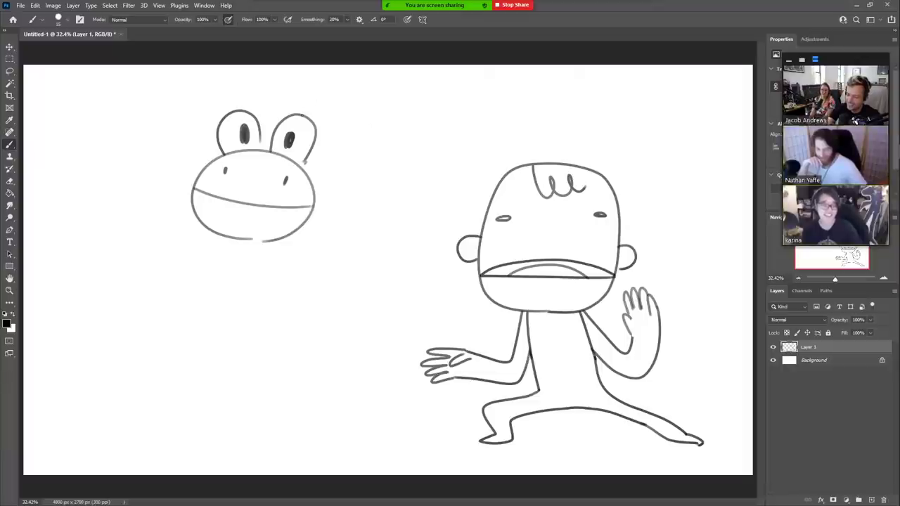
mouse_move(302, 115)
left_mouse_down()
mouse_move(257, 87)
mouse_move(247, 69)
mouse_move(237, 70)
mouse_move(243, 87)
mouse_move(206, 106)
mouse_move(199, 170)
mouse_move(189, 151)
mouse_move(188, 173)
left_mouse_up()
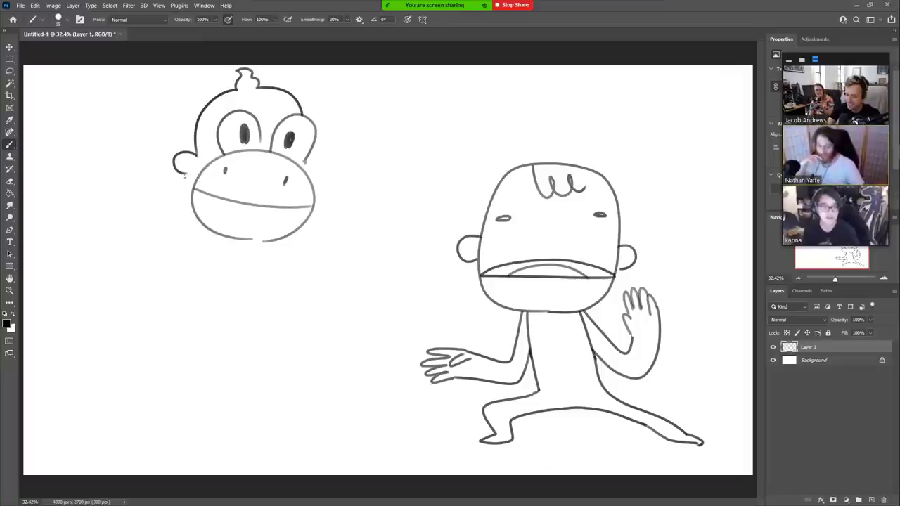
Step: Add short shoulder lines on both sides below the ape's head and a small second ear behind the muzzle
left_click_drag(185, 176, 154, 215)
left_click_drag(296, 233, 303, 261)
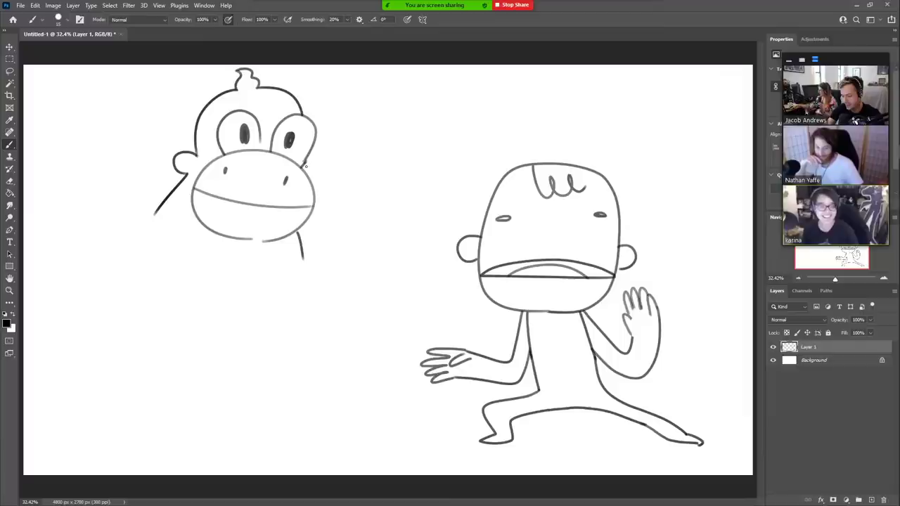
left_click_drag(308, 164, 313, 182)
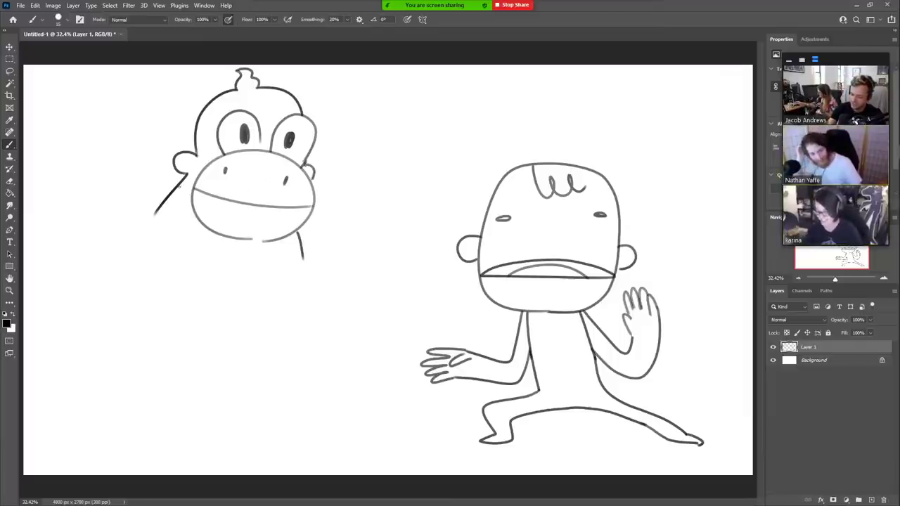
Step: Erase the straight shoulder lines on both sides of the ape's head and redraw them as inward curves
key("e")
left_click_drag(185, 176, 156, 212)
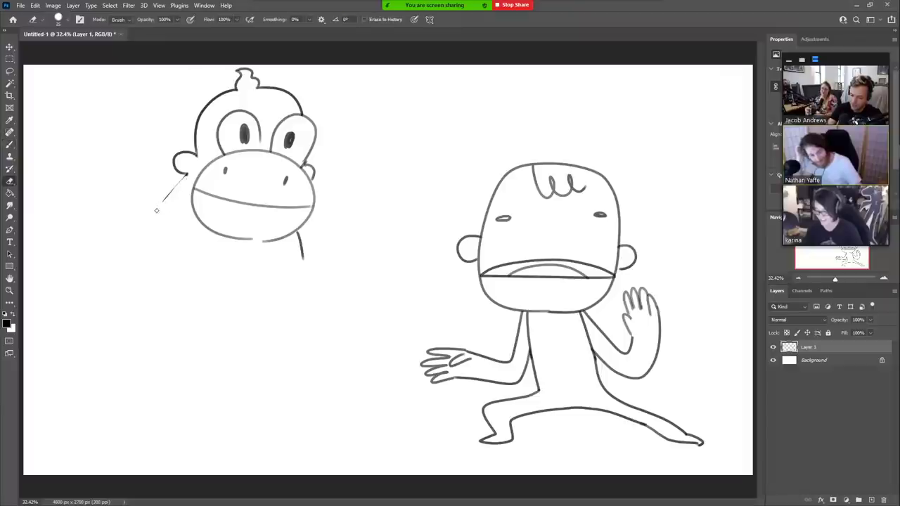
key("b")
left_click_drag(187, 174, 156, 224)
key("e")
left_click_drag(298, 232, 302, 258)
key("b")
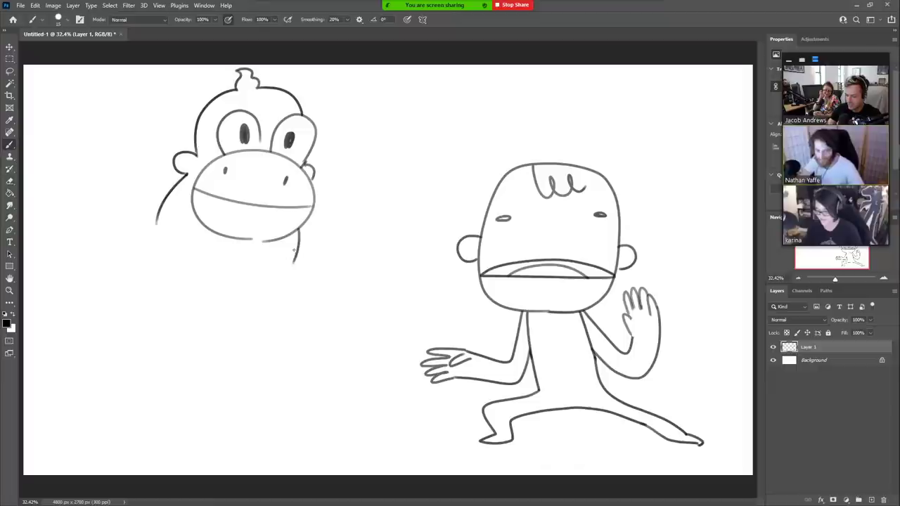
left_click_drag(299, 227, 288, 265)
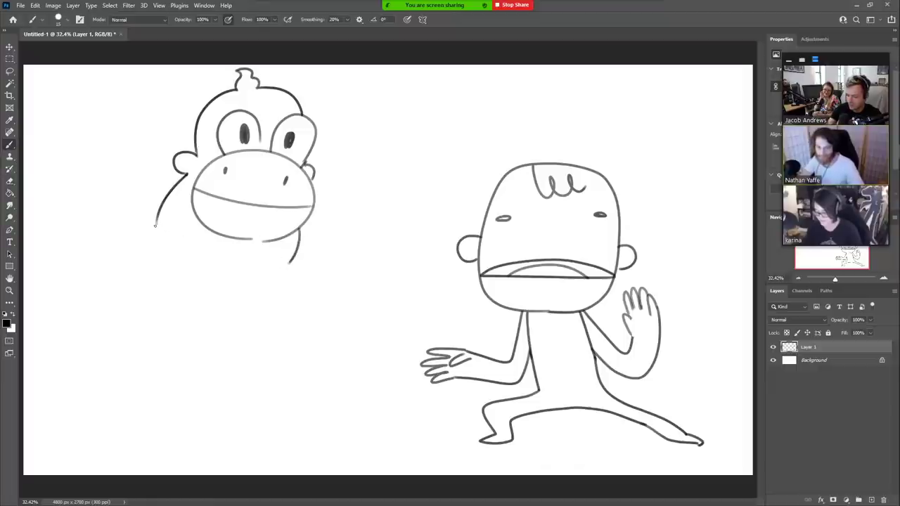
Step: Close the neckline below the ape's head and add a narrow collar band with a knotted, diamond-shaped necktie
left_click_drag(155, 225, 246, 266)
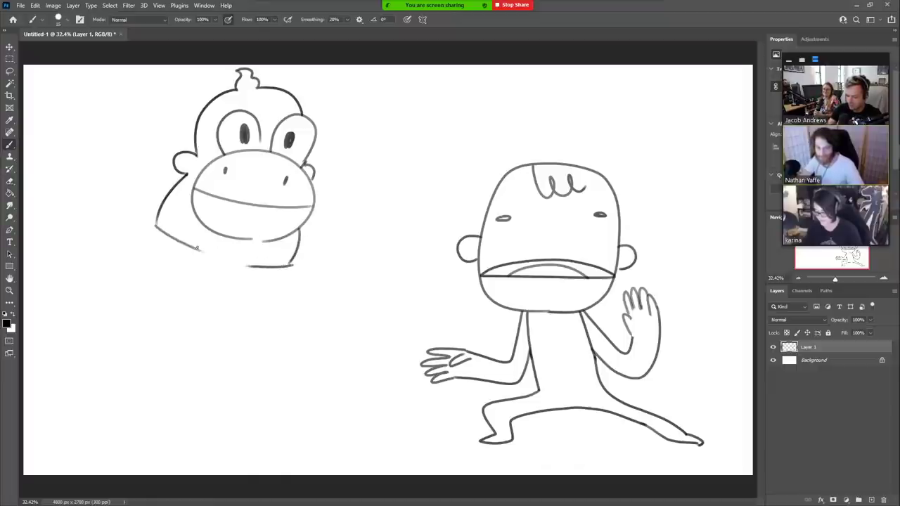
left_click_drag(196, 248, 227, 260)
left_click_drag(161, 229, 167, 212)
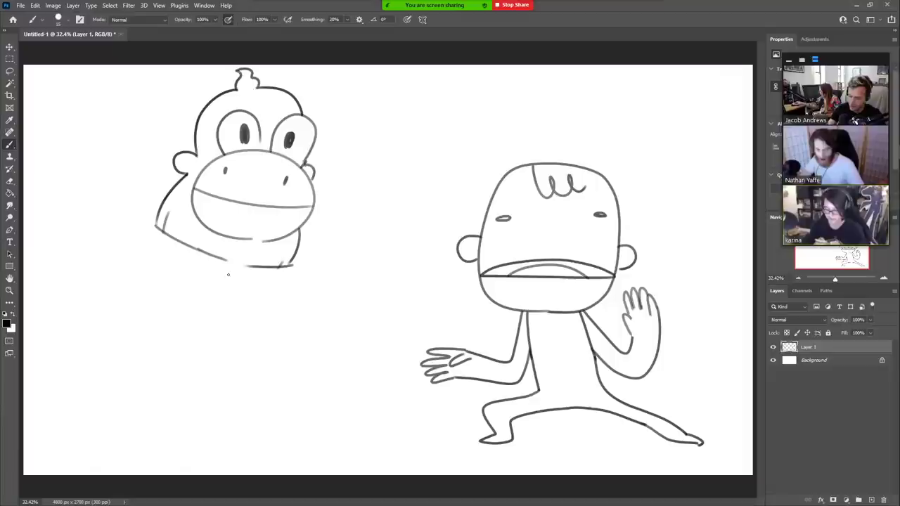
mouse_move(227, 276)
left_mouse_down()
mouse_move(246, 260)
mouse_move(246, 282)
mouse_move(226, 283)
mouse_move(246, 287)
mouse_move(206, 325)
mouse_move(229, 360)
mouse_move(247, 346)
mouse_move(246, 311)
mouse_move(254, 351)
mouse_move(153, 237)
left_mouse_up()
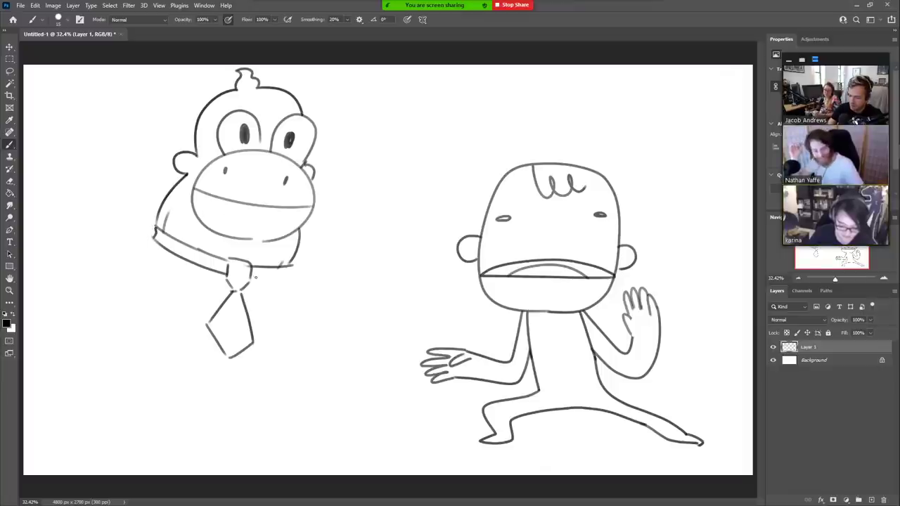
mouse_move(253, 278)
left_mouse_down()
mouse_move(294, 275)
mouse_move(294, 261)
mouse_move(290, 273)
left_mouse_up()
key("e")
key("b")
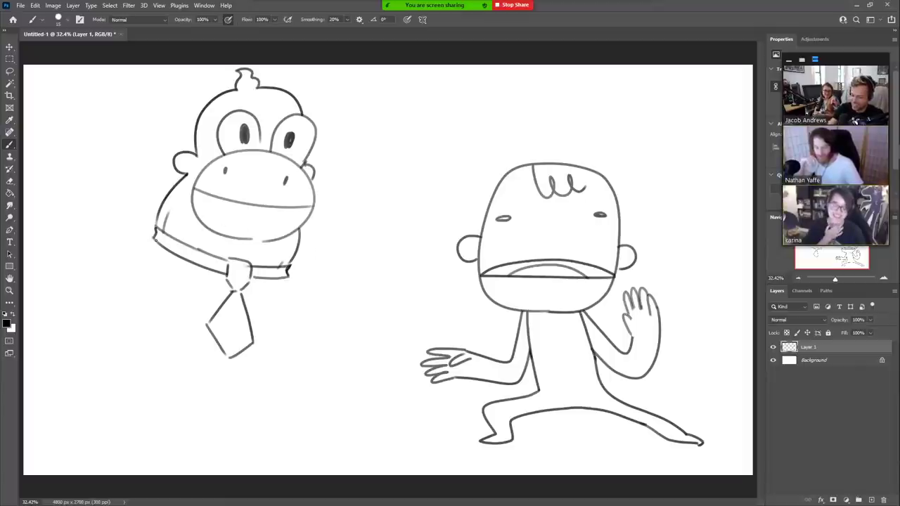
Step: Select the ape with the Lasso, scale it down slightly, shift it toward the canvas centre and deselect it
key("v")
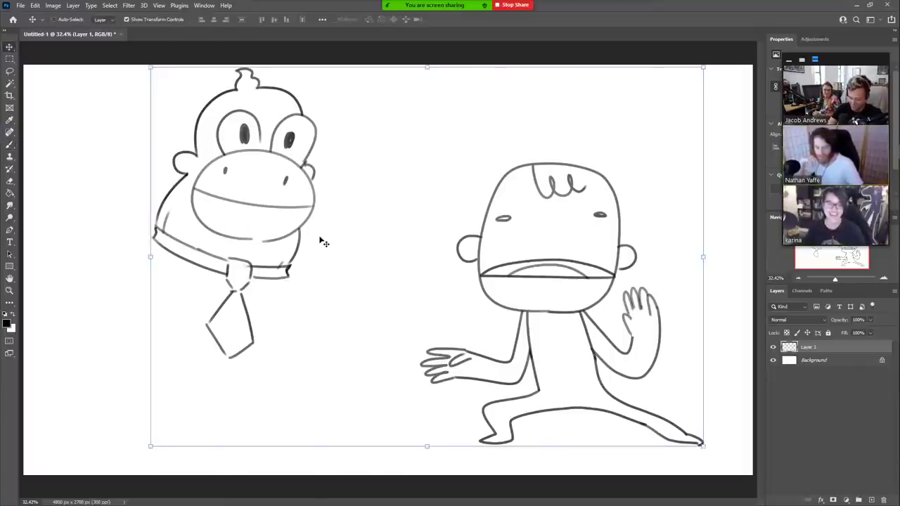
key("l")
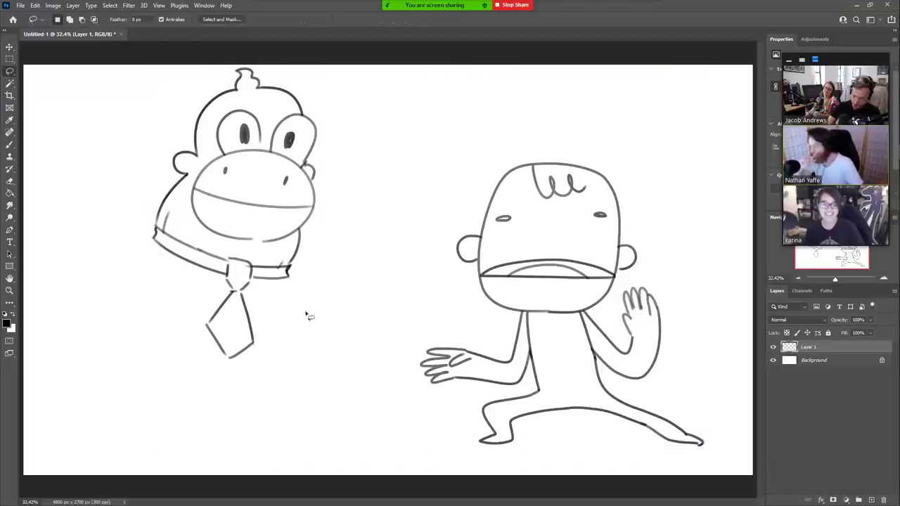
mouse_move(285, 402)
left_mouse_down()
mouse_move(141, 289)
mouse_move(340, 115)
mouse_move(309, 380)
left_mouse_up()
key("v")
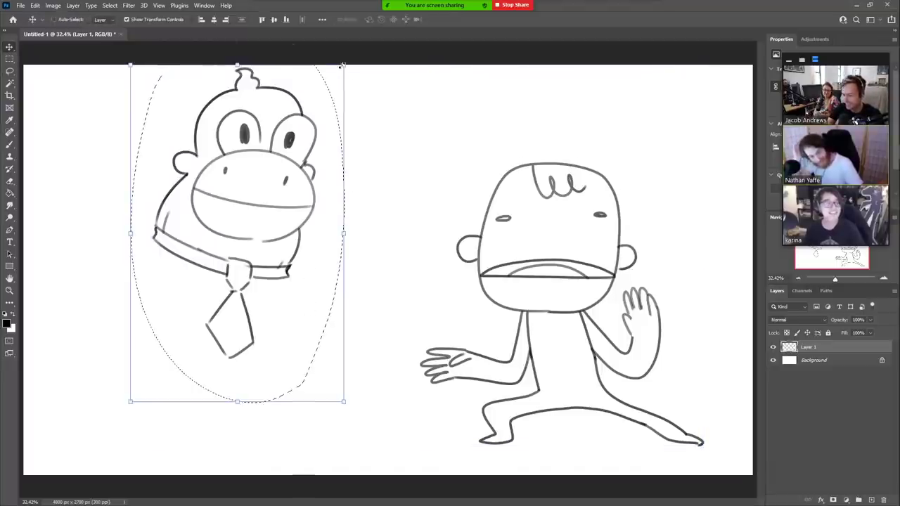
left_click_drag(343, 66, 315, 116)
left_click_drag(292, 196, 376, 164)
key("Return")
key("b")
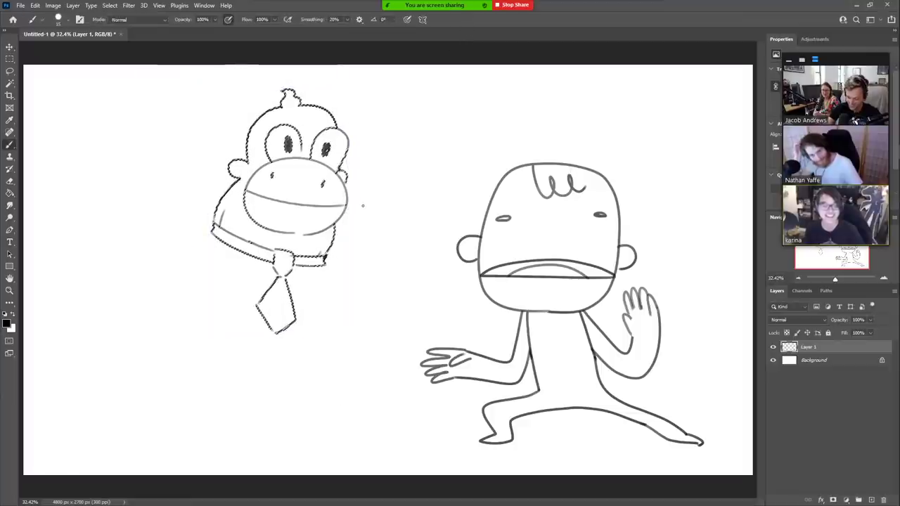
key("ctrl+d")
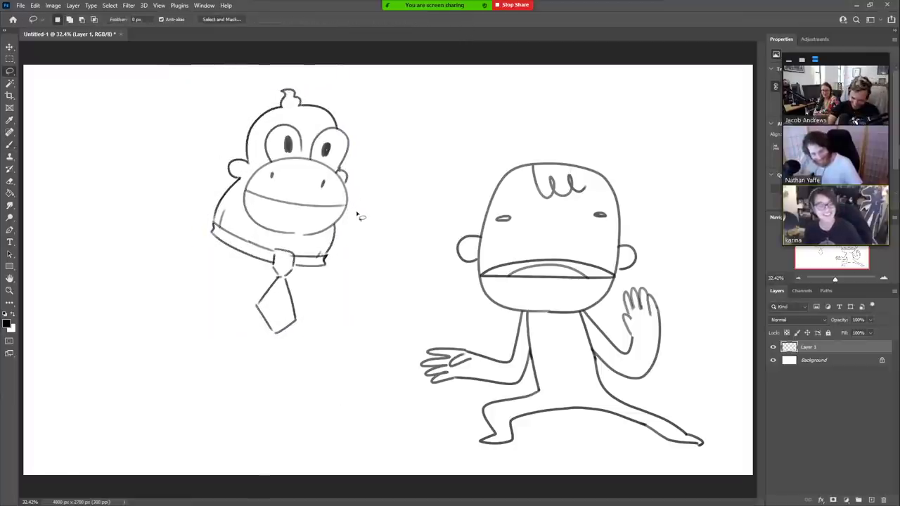
key("b")
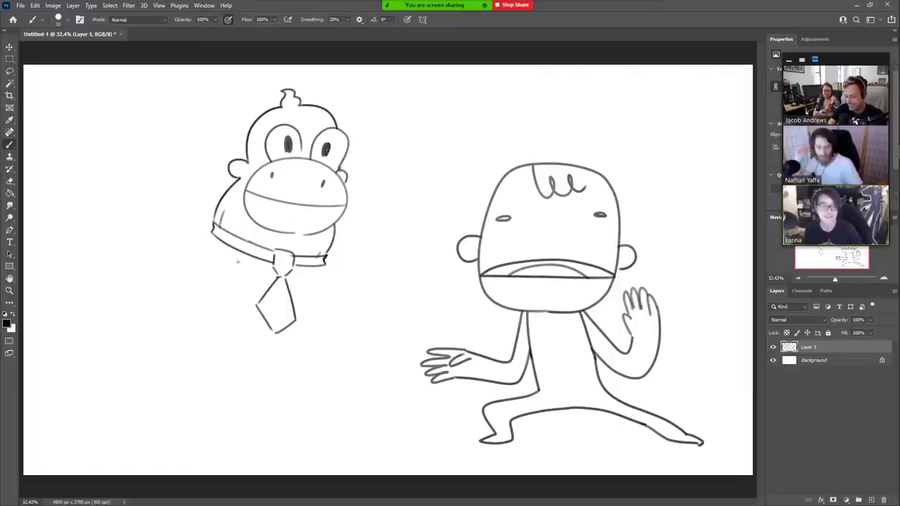
Step: Draw curved chest lines on both sides of the necktie, a tapering torso edge and a first long loop trailing below it
mouse_move(332, 276)
left_mouse_down()
mouse_move(334, 310)
mouse_move(307, 330)
left_mouse_up()
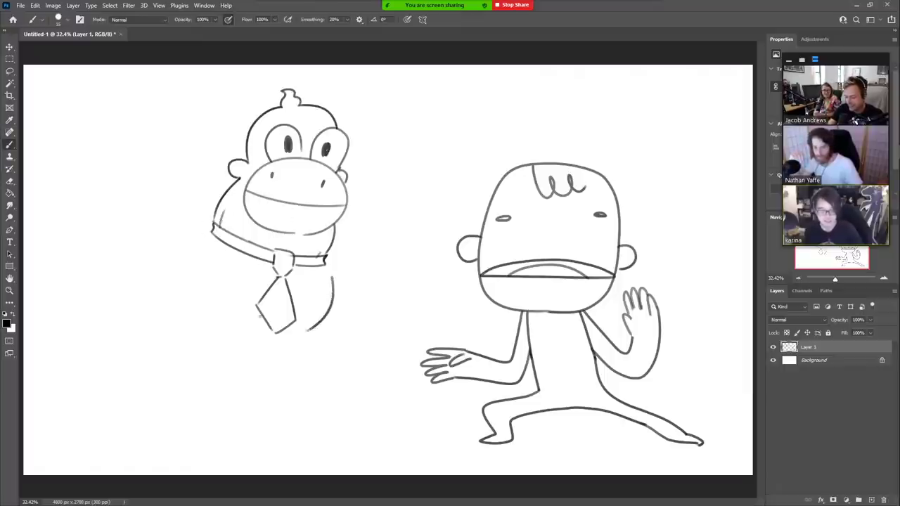
mouse_move(230, 319)
left_mouse_down()
mouse_move(189, 278)
mouse_move(195, 242)
left_mouse_up()
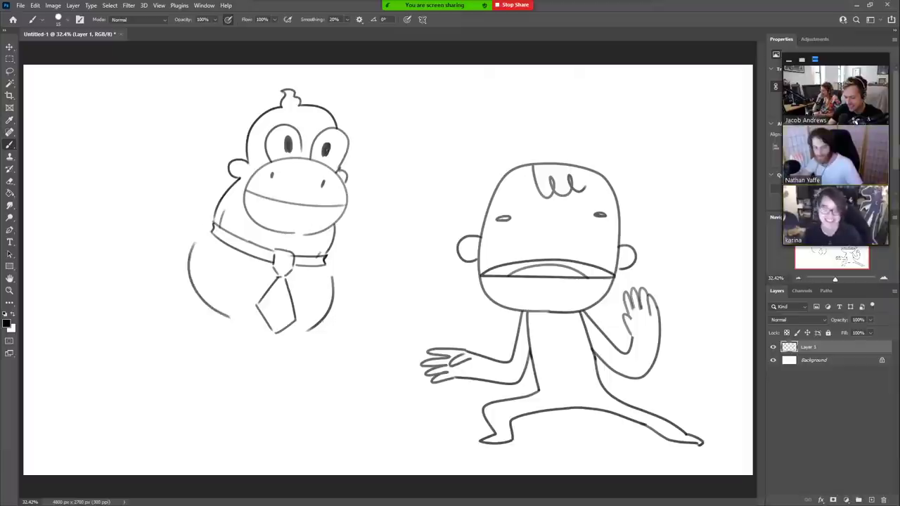
mouse_move(322, 321)
left_mouse_down()
mouse_move(293, 361)
mouse_move(185, 308)
mouse_move(180, 284)
mouse_move(225, 380)
mouse_move(247, 388)
left_mouse_up()
mouse_move(277, 362)
left_mouse_down()
mouse_move(295, 383)
mouse_move(258, 390)
left_mouse_up()
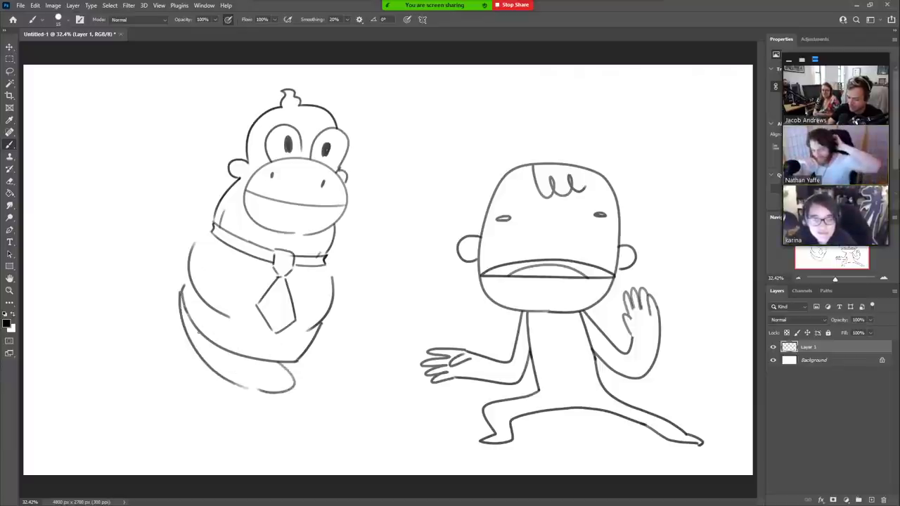
Step: Add more overlapping loops fanning out beneath the torso and fill them with inner contour lines
mouse_move(180, 293)
left_mouse_down()
mouse_move(235, 410)
mouse_move(272, 405)
left_mouse_up()
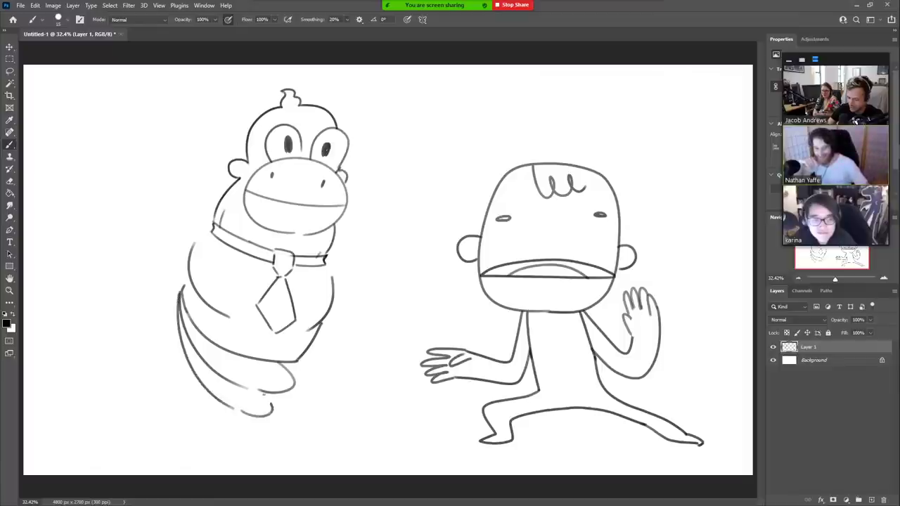
mouse_move(177, 295)
left_mouse_down()
mouse_move(196, 419)
mouse_move(208, 427)
mouse_move(228, 416)
left_mouse_up()
mouse_move(177, 305)
left_mouse_down()
mouse_move(185, 393)
mouse_move(224, 424)
mouse_move(193, 372)
left_mouse_up()
key("ctrl+z")
mouse_move(219, 401)
left_mouse_down()
mouse_move(206, 401)
mouse_move(201, 388)
left_mouse_up()
mouse_move(182, 323)
left_mouse_down()
mouse_move(207, 376)
mouse_move(233, 402)
mouse_move(259, 410)
mouse_move(265, 397)
mouse_move(224, 384)
mouse_move(240, 375)
mouse_move(263, 386)
mouse_move(284, 369)
left_mouse_up()
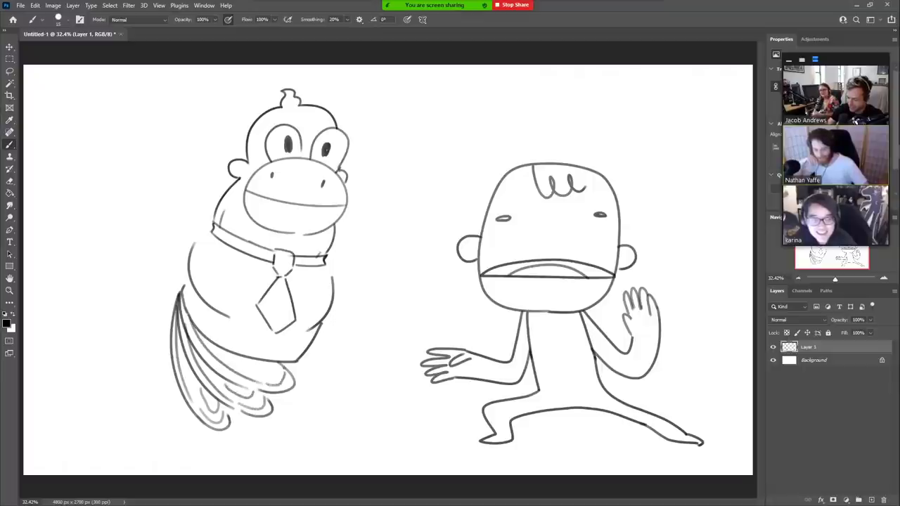
mouse_move(222, 350)
left_mouse_down()
mouse_move(272, 373)
mouse_move(261, 367)
left_mouse_up()
left_click_drag(229, 403, 225, 419)
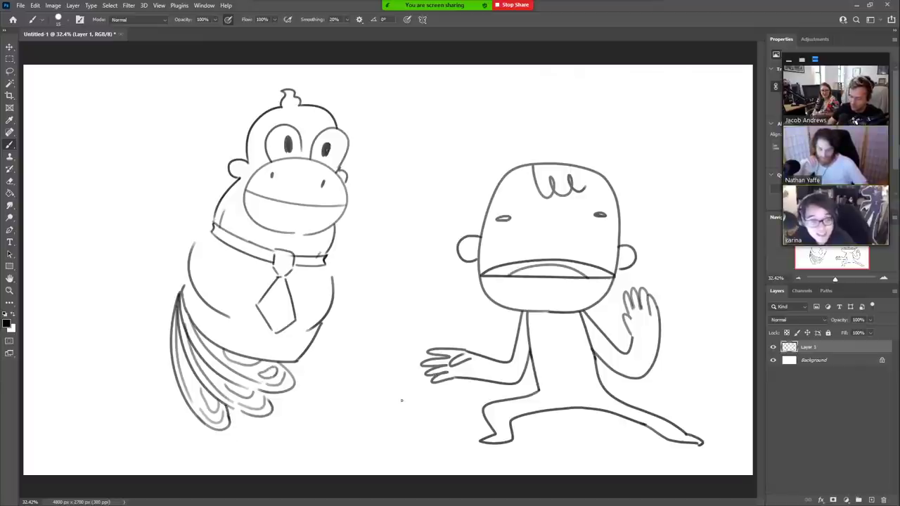
left_click_drag(266, 395, 269, 402)
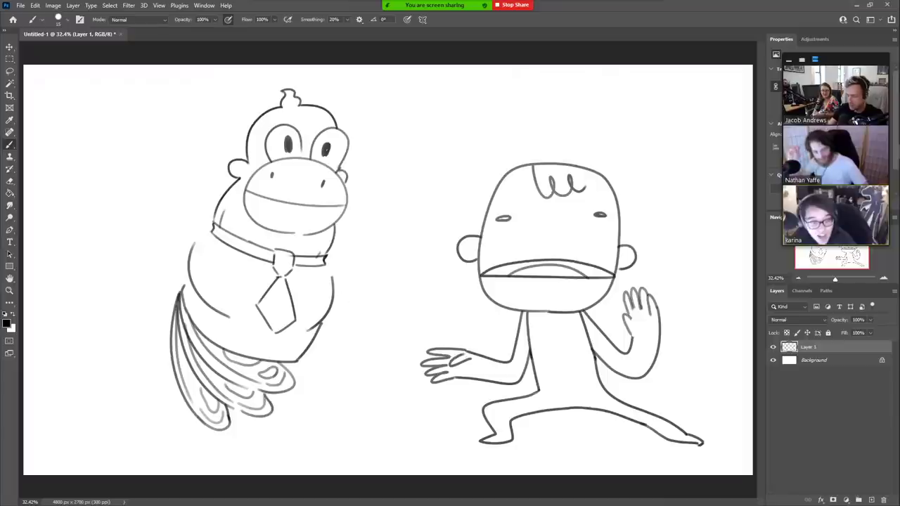
Step: Draw two small oval nipples on the chest, trim the end of the chest line and add a short belly crease
left_click_drag(209, 289, 213, 289)
mouse_move(319, 317)
left_mouse_down()
mouse_move(313, 309)
mouse_move(320, 316)
left_mouse_up()
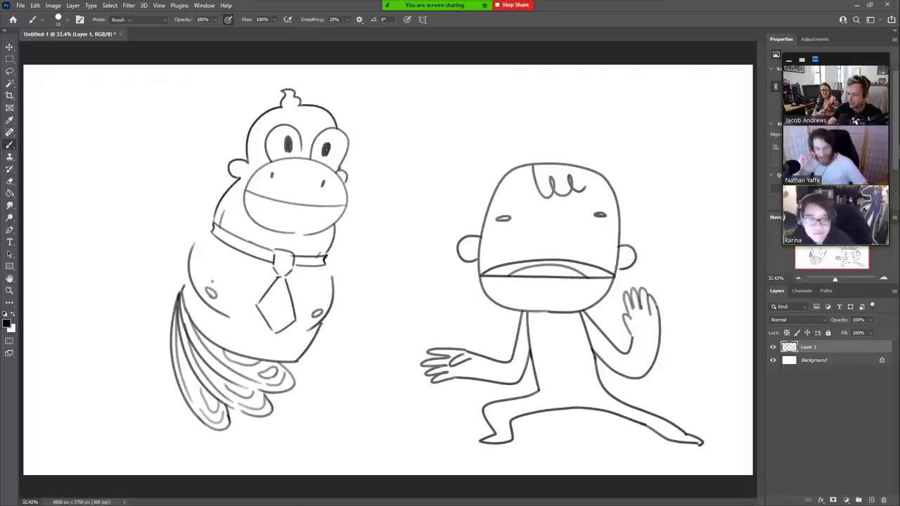
key("e")
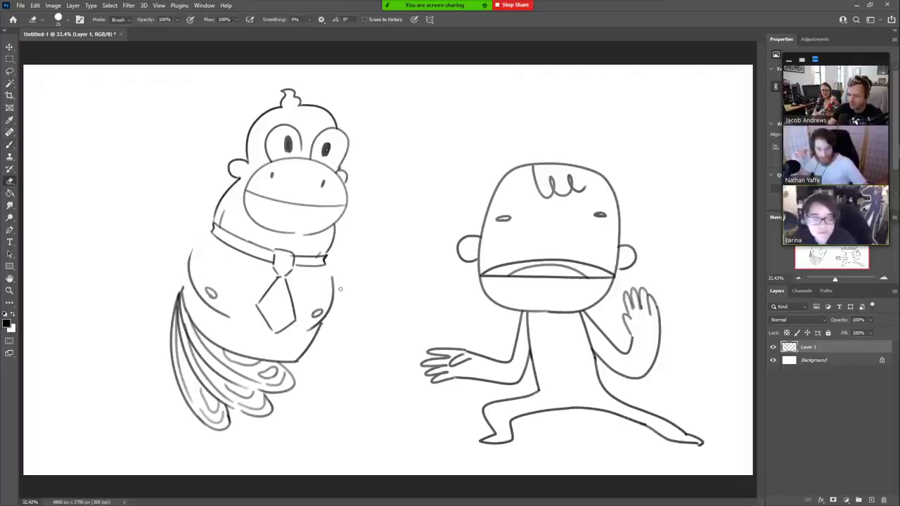
left_click_drag(330, 275, 335, 280)
key("b")
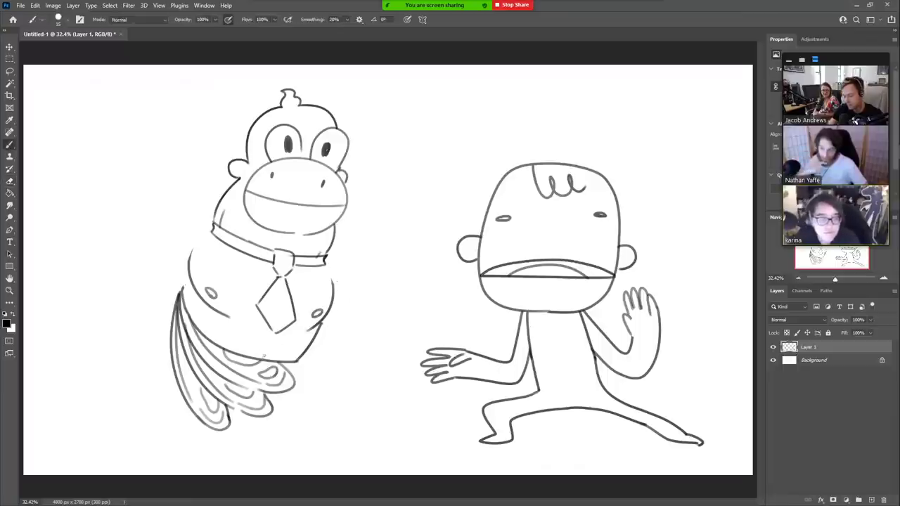
mouse_move(271, 362)
left_mouse_down()
mouse_move(267, 344)
mouse_move(275, 341)
left_mouse_up()
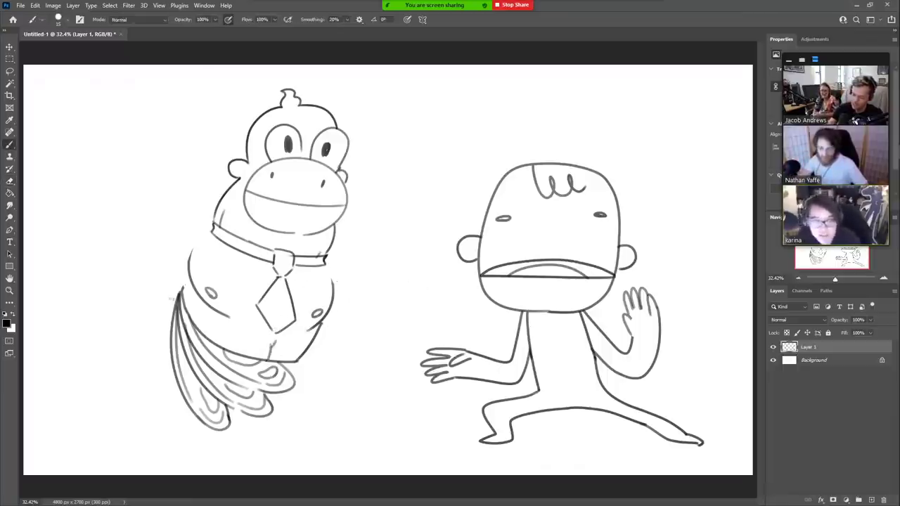
Step: Draw a large lower body behind the trailing loops, with two rounded humps on top and a deep curved underside
mouse_move(179, 289)
left_mouse_down()
mouse_move(100, 296)
mouse_move(89, 322)
left_mouse_up()
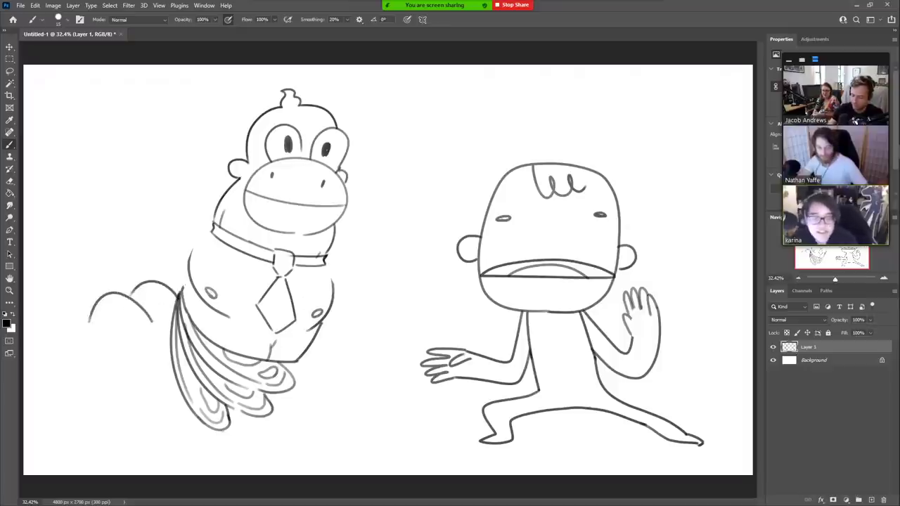
mouse_move(223, 425)
left_mouse_down()
mouse_move(218, 432)
mouse_move(79, 398)
mouse_move(61, 367)
left_mouse_up()
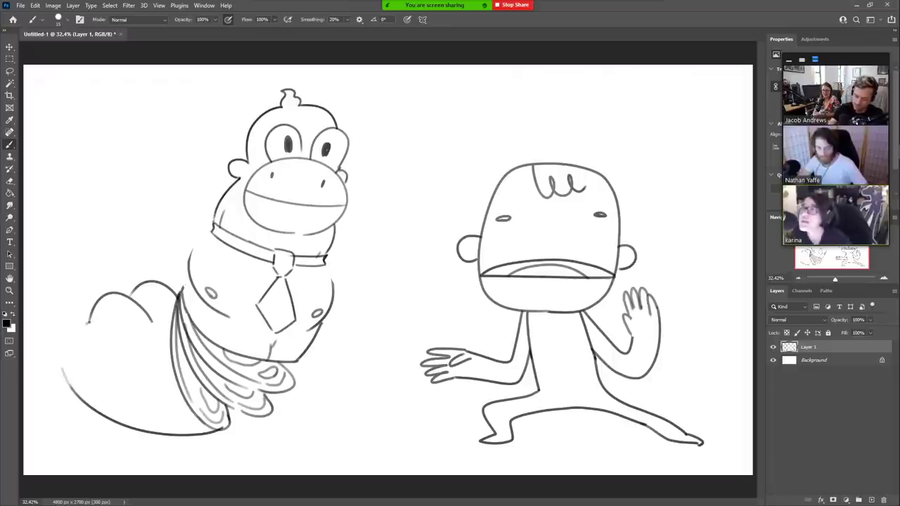
left_click_drag(88, 322, 67, 309)
left_click_drag(69, 386, 47, 298)
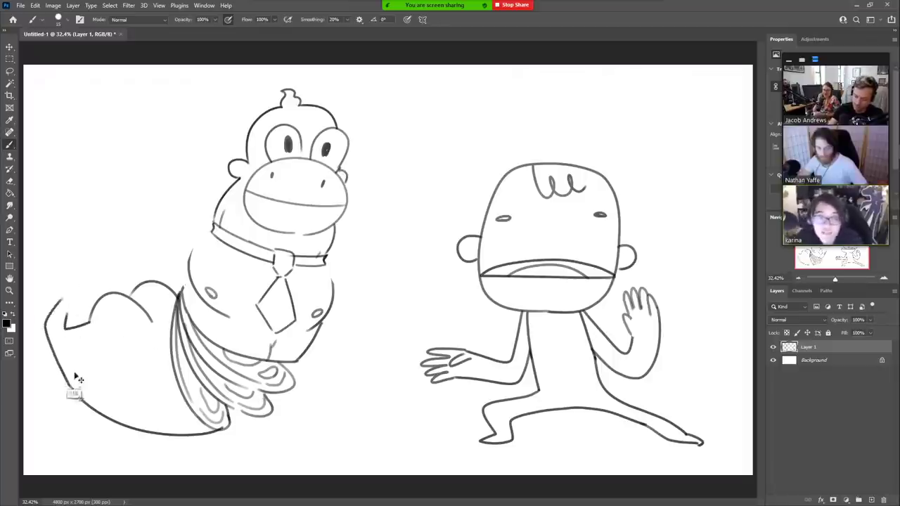
key("ctrl+z")
left_click_drag(73, 393, 48, 304)
mouse_move(49, 341)
left_mouse_down()
mouse_move(64, 299)
mouse_move(47, 321)
left_mouse_up()
Step: Clean up the lower body's outer end and finish it with two small upturned legs with pointed feet
key("e")
key("b")
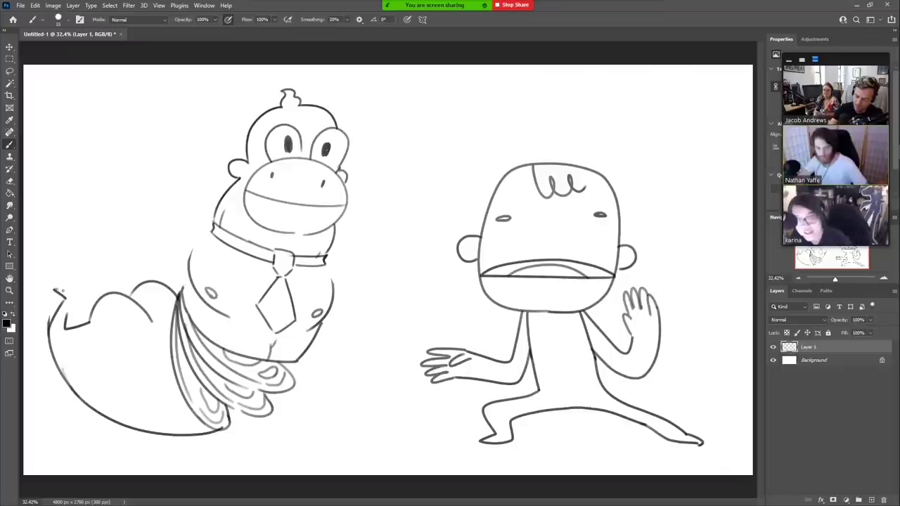
mouse_move(58, 288)
left_mouse_down()
mouse_move(76, 301)
mouse_move(69, 319)
mouse_move(91, 281)
mouse_move(80, 273)
mouse_move(107, 291)
left_mouse_up()
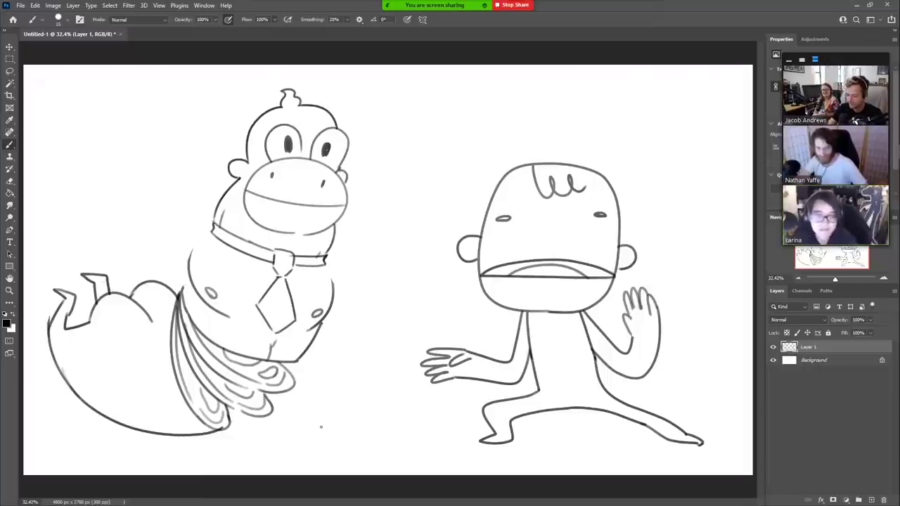
Step: Scatter four small droplets beside and below the trailing loops under the ape's torso
mouse_move(241, 433)
left_mouse_down()
mouse_move(243, 443)
mouse_move(267, 445)
left_mouse_up()
left_click_drag(294, 404, 290, 402)
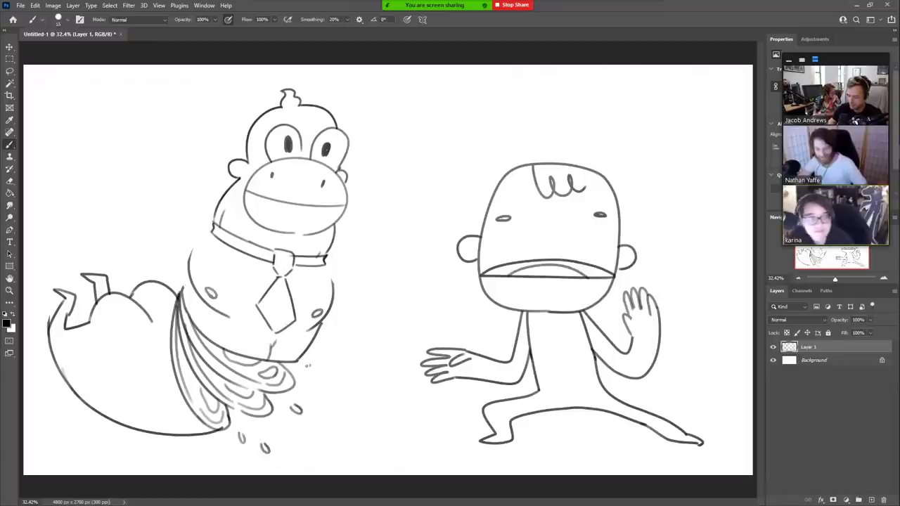
left_click_drag(308, 364, 308, 366)
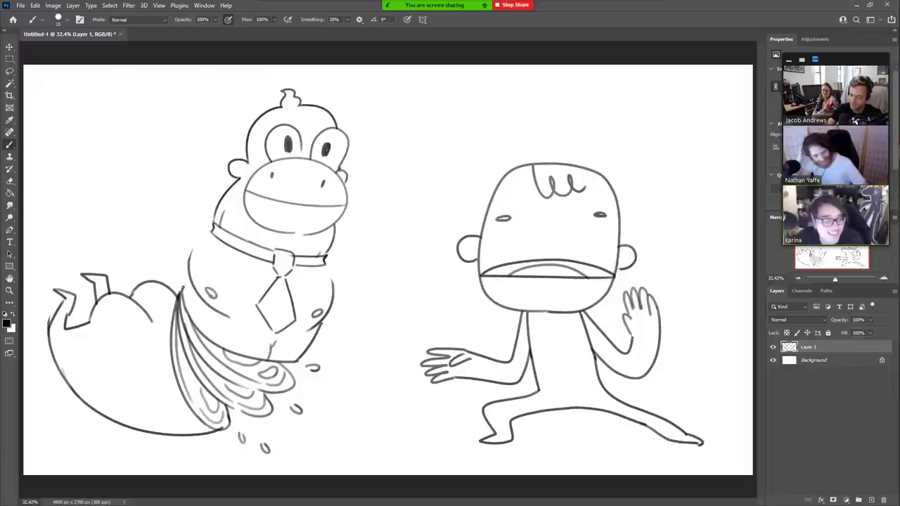
Step: Draw a muscular arm rising diagonally from the ape's shoulder toward the canvas's upper left corner, with bulging upper arm and forearm
left_click_drag(212, 230, 187, 202)
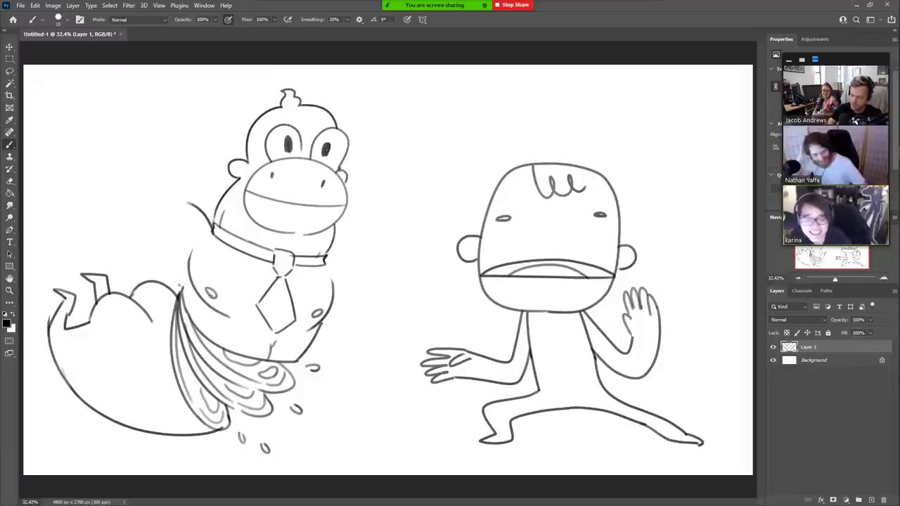
mouse_move(179, 286)
left_mouse_down()
mouse_move(167, 266)
mouse_move(173, 227)
left_mouse_up()
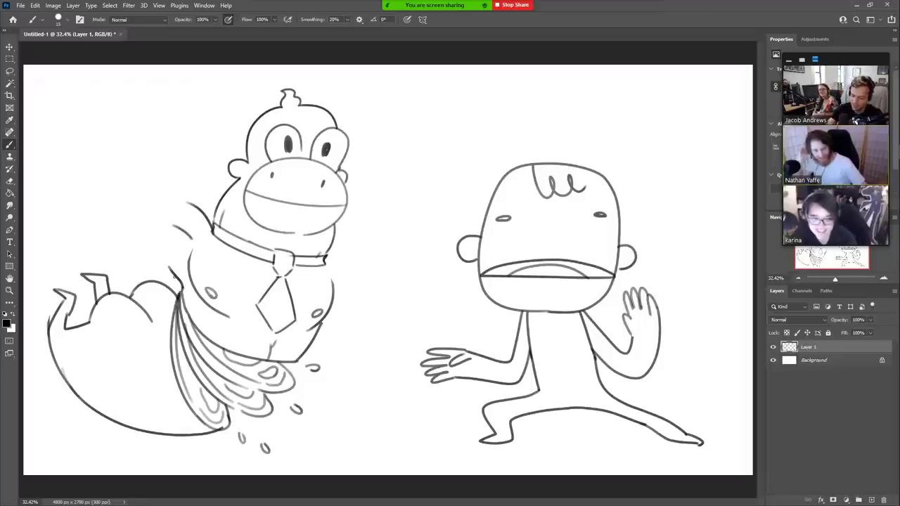
left_click_drag(176, 276, 161, 238)
key("ctrl+z")
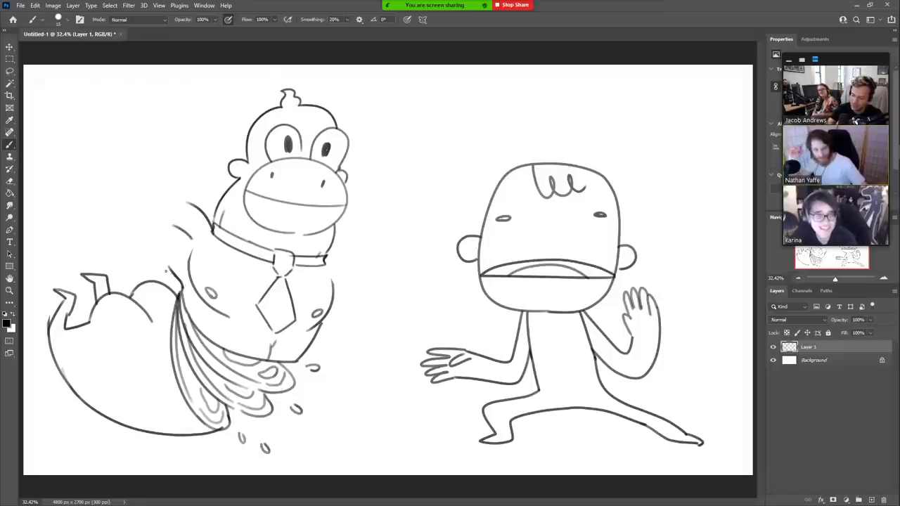
left_click_drag(178, 280, 161, 244)
mouse_move(191, 204)
left_mouse_down()
mouse_move(172, 205)
mouse_move(142, 168)
left_mouse_up()
mouse_move(159, 243)
left_mouse_down()
mouse_move(129, 209)
mouse_move(124, 180)
mouse_move(132, 205)
mouse_move(124, 216)
mouse_move(123, 167)
mouse_move(141, 157)
mouse_move(176, 207)
left_mouse_up()
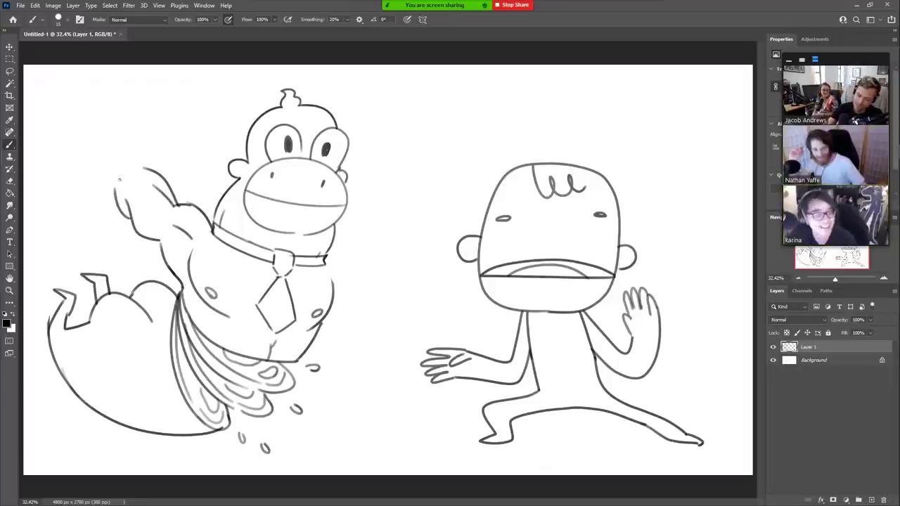
mouse_move(110, 184)
left_mouse_down()
mouse_move(83, 123)
mouse_move(97, 114)
mouse_move(144, 169)
left_mouse_up()
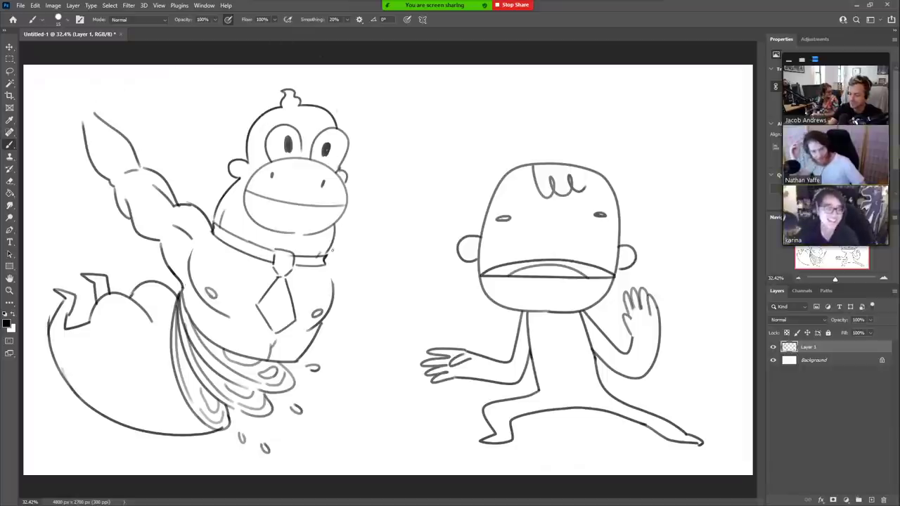
Step: Draw the ape's other muscular arm reaching from the shoulder toward the boy's head, with bulging upper arm and forearm
left_click_drag(333, 242, 358, 246)
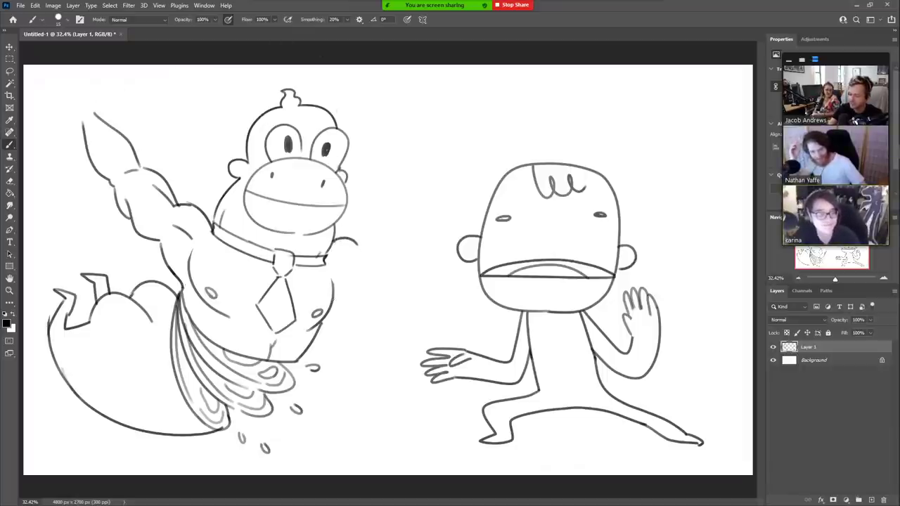
mouse_move(333, 301)
left_mouse_down()
mouse_move(352, 279)
mouse_move(346, 274)
mouse_move(333, 304)
left_mouse_up()
key("ctrl+z")
left_click_drag(357, 245, 398, 229)
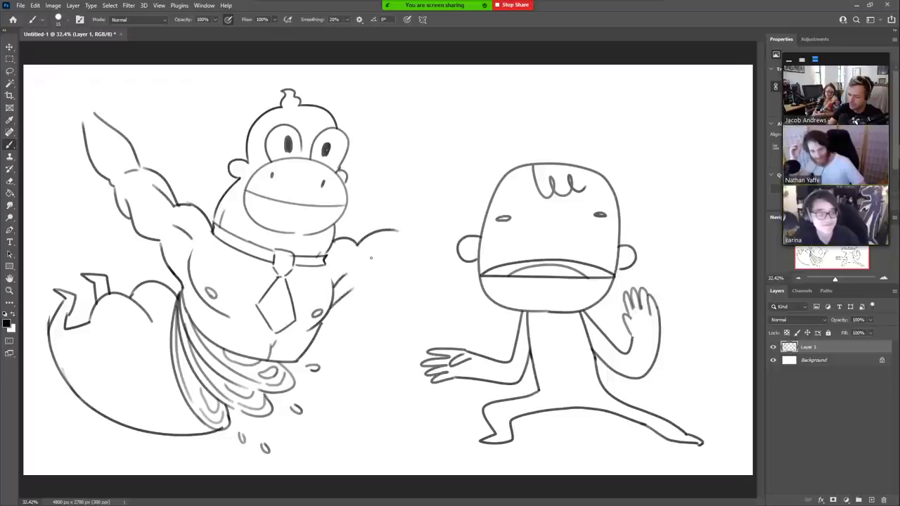
left_click_drag(351, 289, 422, 259)
mouse_move(364, 253)
left_mouse_down()
mouse_move(426, 210)
mouse_move(465, 204)
left_mouse_up()
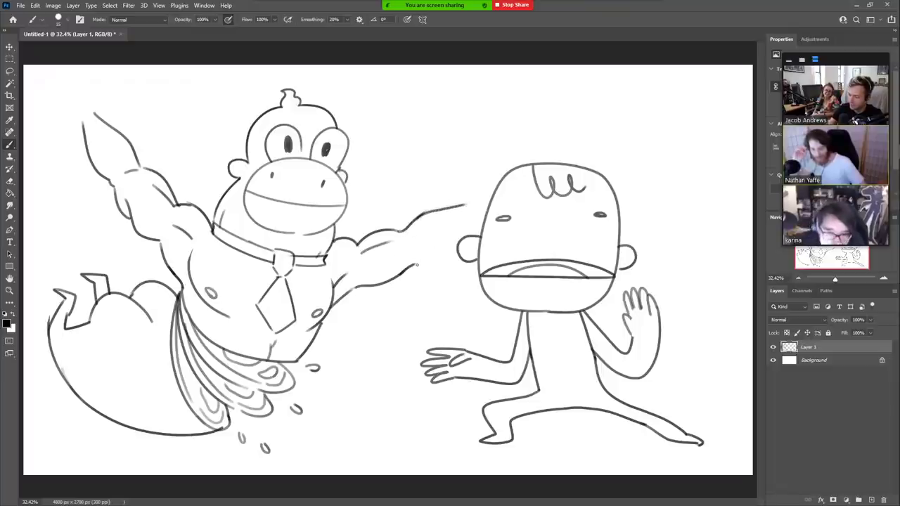
left_click_drag(414, 264, 448, 243)
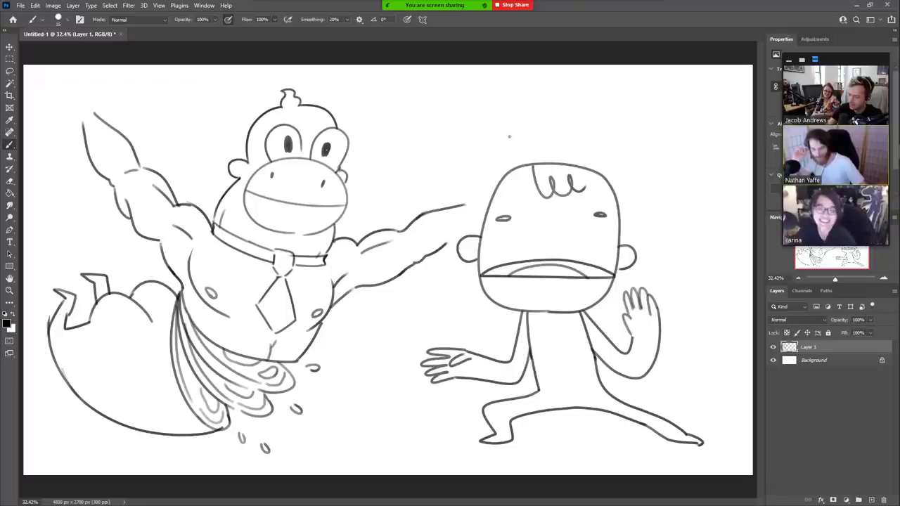
Step: Draw the ape's hand resting on the boy's head with curled fingers and join the forearm's underside to it
left_click_drag(465, 204, 495, 166)
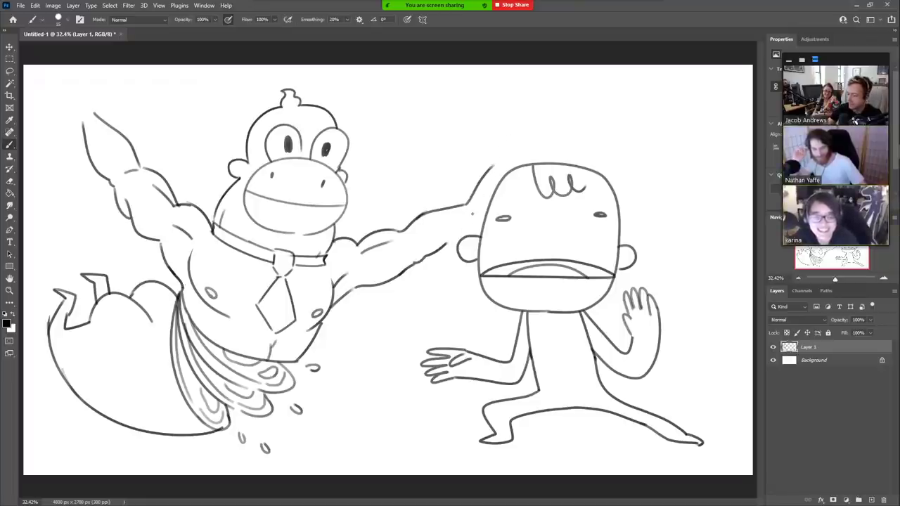
mouse_move(476, 214)
left_mouse_down()
mouse_move(489, 193)
mouse_move(477, 229)
mouse_move(506, 163)
mouse_move(526, 162)
left_mouse_up()
key("ctrl+z")
key("e")
key("b")
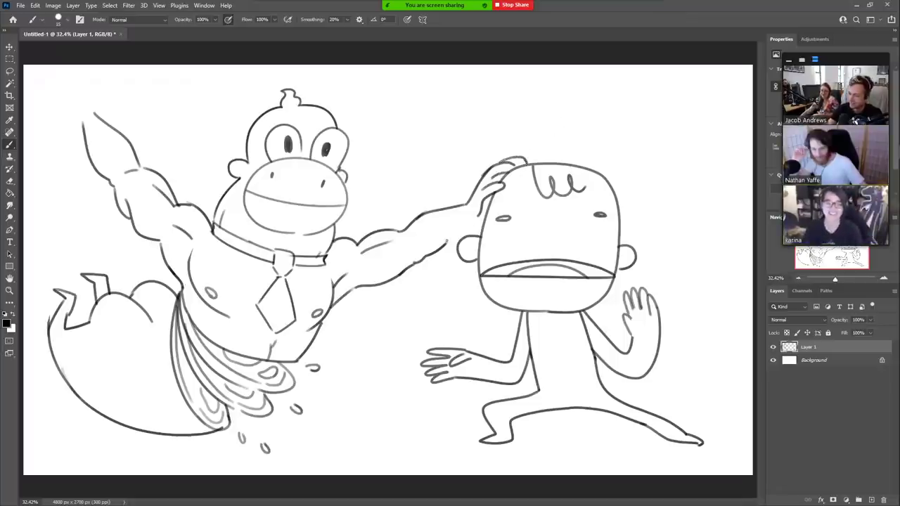
left_click_drag(446, 240, 484, 222)
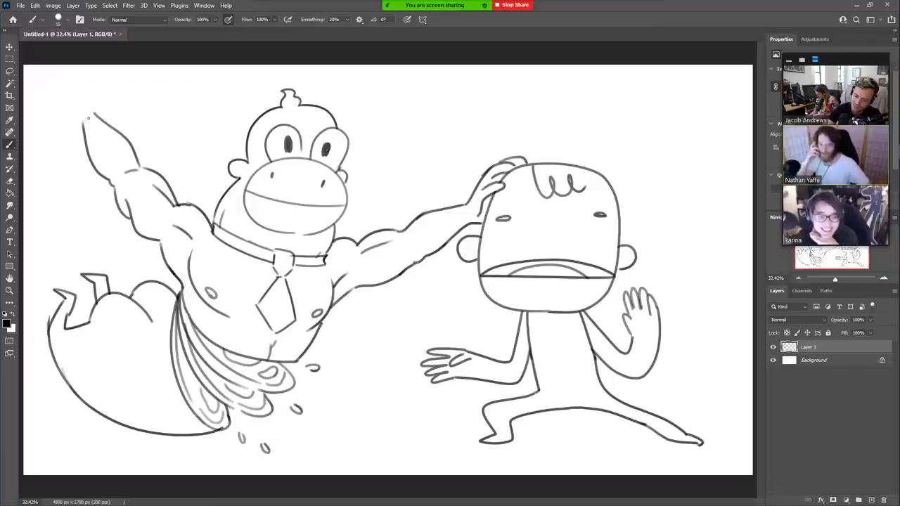
Step: Draw an open hand with spread fingers on the ape's raised arm and add narrow cuffs at both wrists
mouse_move(88, 118)
left_mouse_down()
mouse_move(78, 77)
mouse_move(94, 114)
mouse_move(88, 61)
mouse_move(78, 78)
mouse_move(69, 64)
mouse_move(73, 92)
mouse_move(56, 80)
mouse_move(69, 116)
mouse_move(47, 103)
mouse_move(74, 91)
left_mouse_up()
mouse_move(80, 125)
left_mouse_down()
mouse_move(90, 113)
mouse_move(99, 119)
left_mouse_up()
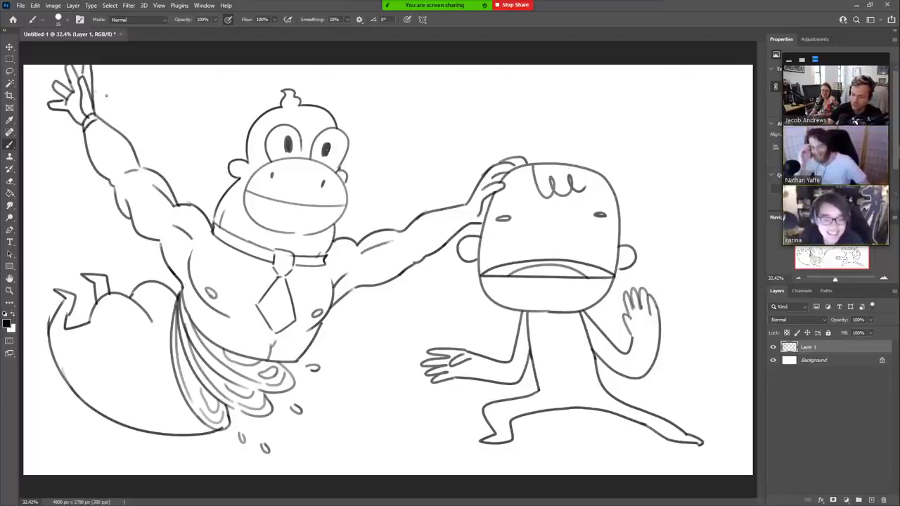
mouse_move(463, 205)
left_mouse_down()
mouse_move(457, 224)
mouse_move(471, 221)
left_mouse_up()
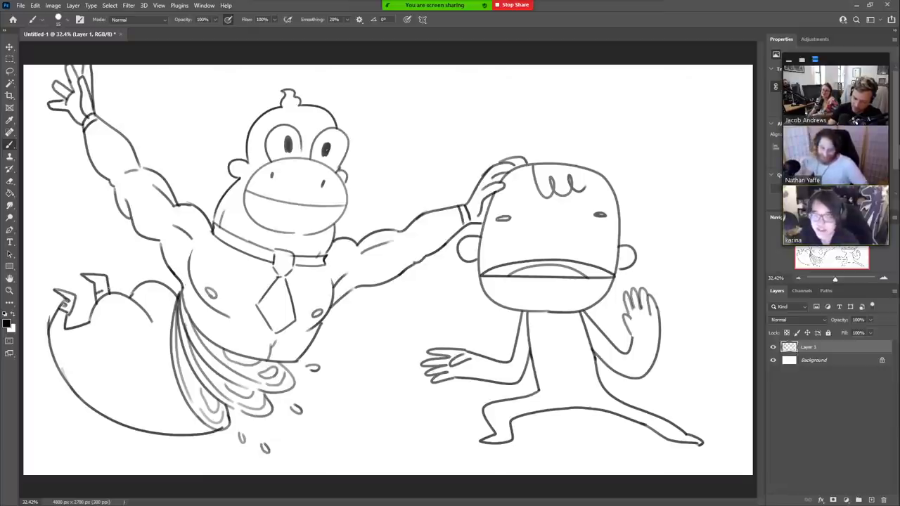
Step: Add small detail lines across the ape's upturned legs and a short crease mark beside the lower body's rounded hump
left_click_drag(99, 290, 109, 289)
mouse_move(95, 284)
left_mouse_down()
mouse_move(97, 291)
mouse_move(99, 282)
left_mouse_up()
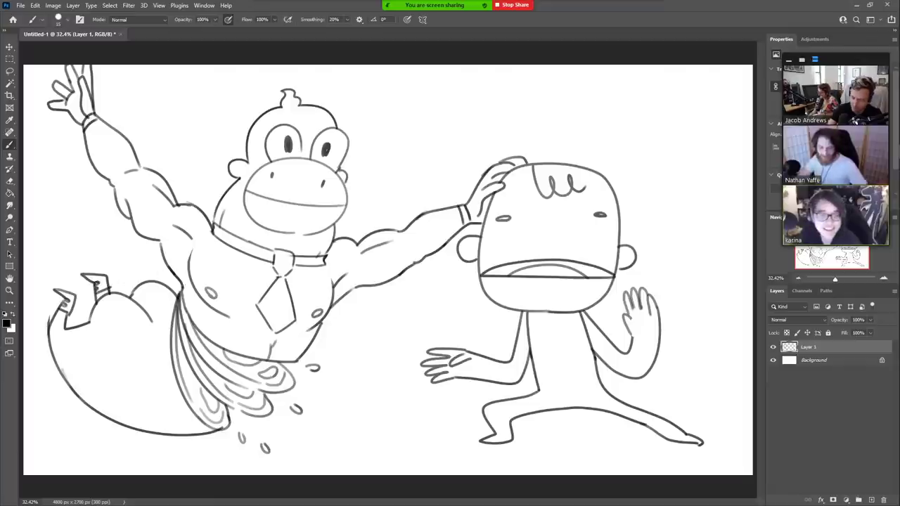
left_click_drag(146, 311, 155, 317)
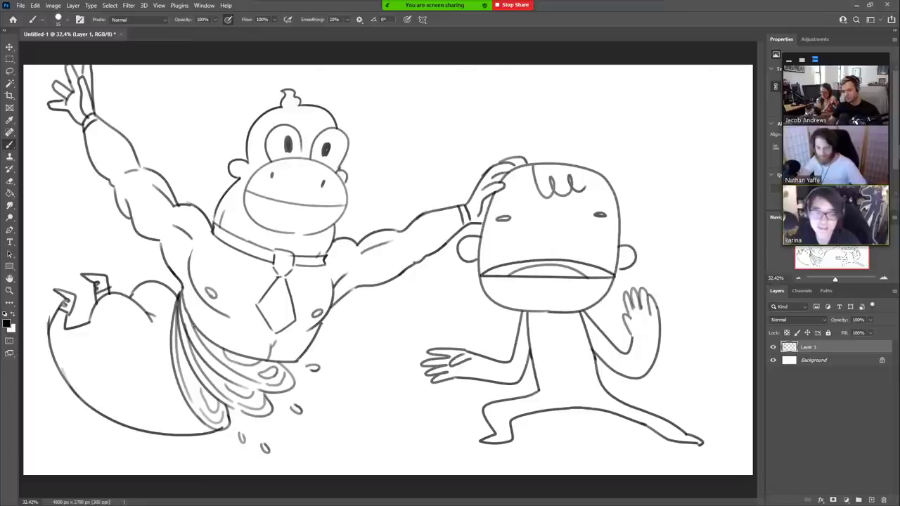
Step: Scale the whole drawing down to about 96% away from the canvas edge and close the raised hand's cut-off fingertips
key("v")
left_click_drag(46, 61, 72, 77)
left_click(463, 20)
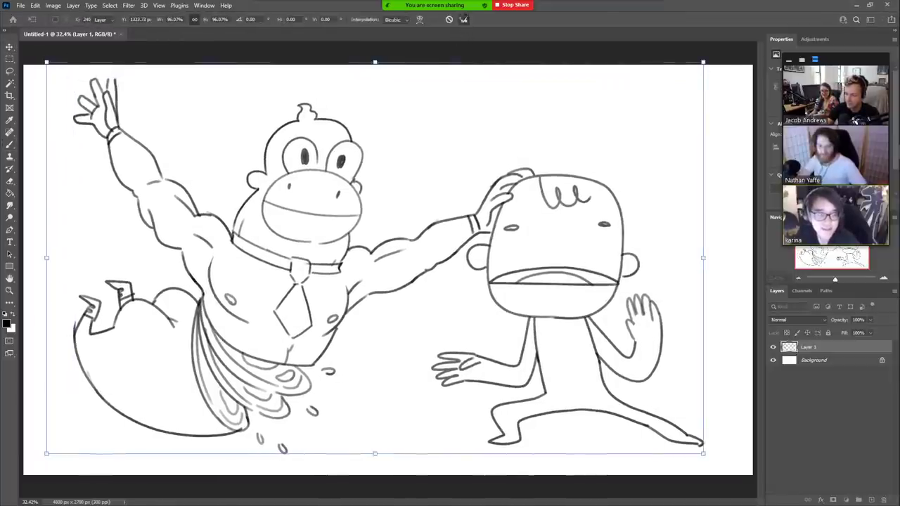
key("b")
mouse_move(106, 79)
left_mouse_down()
mouse_move(112, 72)
mouse_move(116, 82)
left_mouse_up()
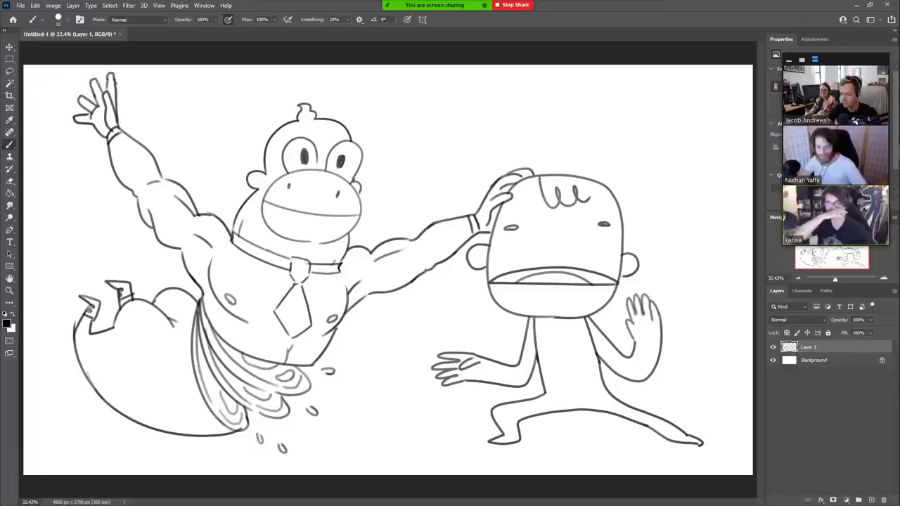
Step: Rework the ape's mouth line into a narrow open smile with dark shading at one end
mouse_move(263, 200)
left_mouse_down()
mouse_move(298, 216)
mouse_move(359, 214)
mouse_move(324, 220)
mouse_move(347, 219)
left_mouse_up()
key("ctrl+z")
key("ctrl+z")
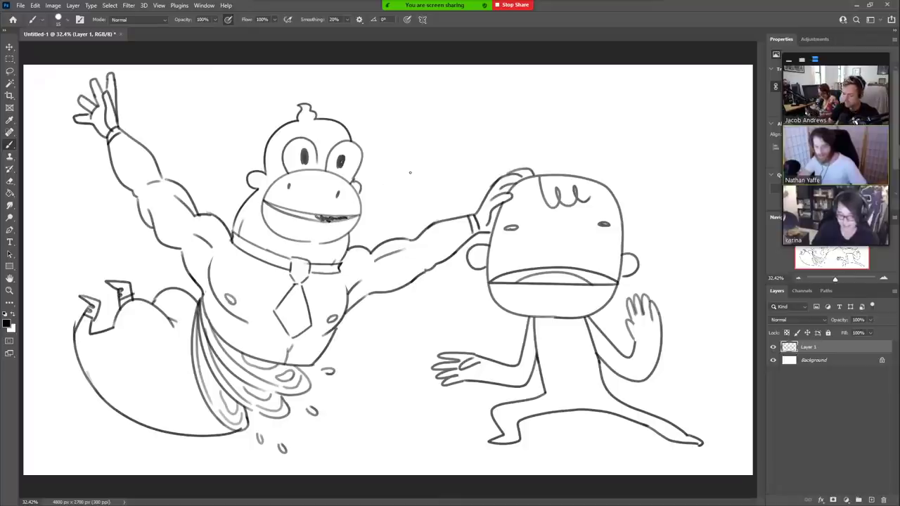
key("ctrl+z")
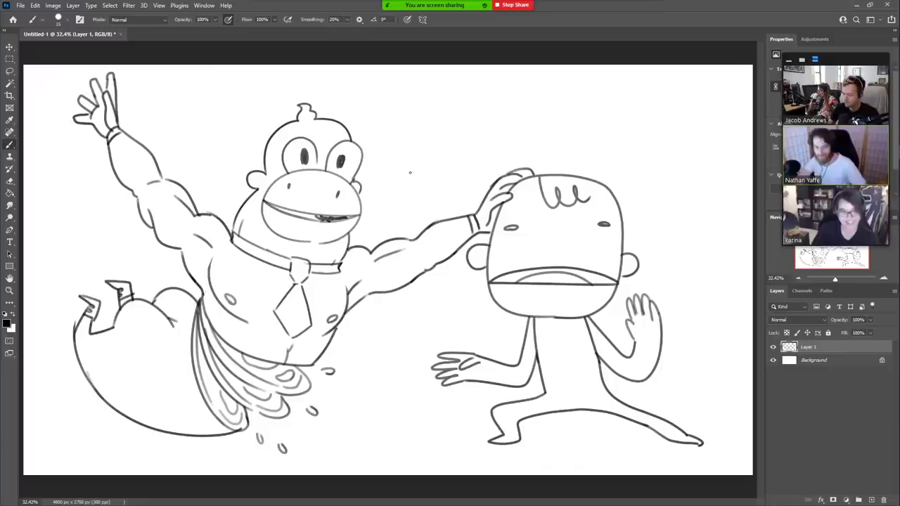
Step: Hand-letter "hey i'm gost beef" on two lines between the ape's head and the boy's head
left_click_drag(384, 99, 384, 116)
mouse_move(385, 108)
left_mouse_down()
mouse_move(395, 115)
mouse_move(406, 105)
mouse_move(405, 113)
left_mouse_up()
mouse_move(412, 102)
left_mouse_down()
mouse_move(416, 119)
mouse_move(454, 113)
mouse_move(457, 97)
mouse_move(476, 102)
left_mouse_up()
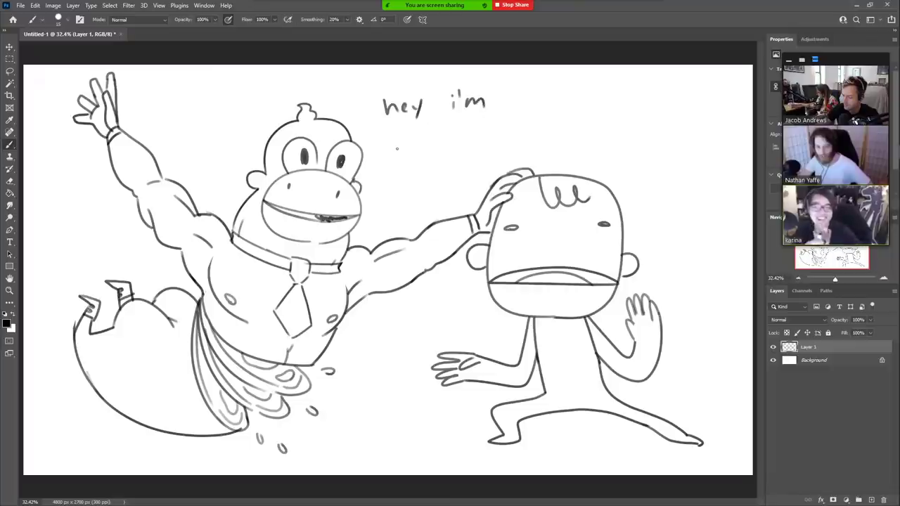
mouse_move(396, 148)
left_mouse_down()
mouse_move(395, 167)
mouse_move(410, 147)
mouse_move(430, 148)
left_mouse_up()
left_click_drag(425, 143, 483, 149)
left_click_drag(478, 139, 490, 137)
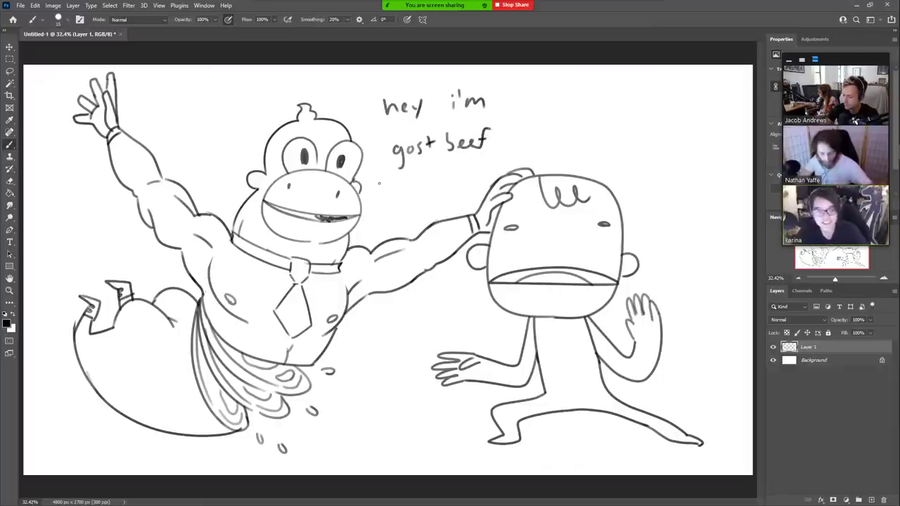
Step: Enclose the lettering in a speech bubble pointing at the ape and add a smaller "woah" bubble beside the boy's head
mouse_move(386, 177)
left_mouse_down()
mouse_move(380, 192)
mouse_move(399, 185)
mouse_move(374, 152)
mouse_move(423, 75)
mouse_move(505, 98)
mouse_move(458, 175)
mouse_move(406, 182)
left_mouse_up()
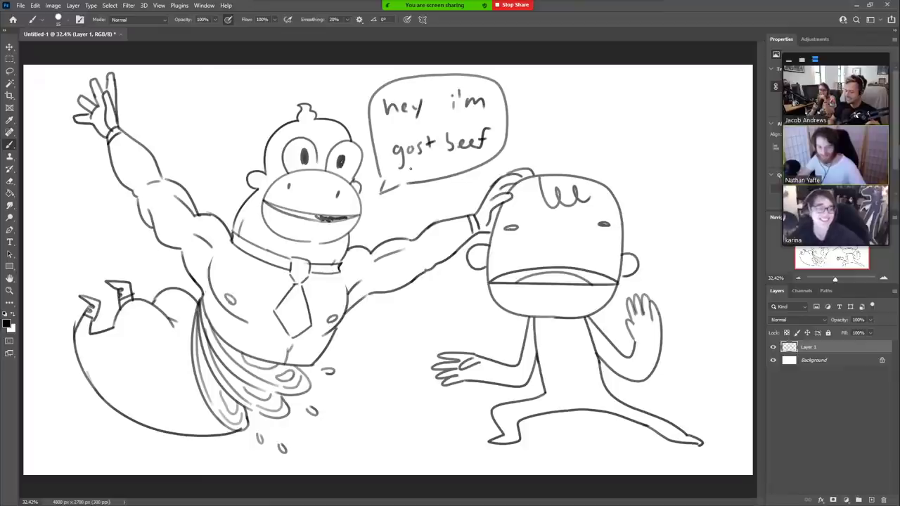
mouse_move(636, 180)
left_mouse_down()
mouse_move(628, 185)
mouse_move(637, 188)
mouse_move(655, 168)
mouse_move(690, 169)
mouse_move(632, 167)
mouse_move(667, 142)
mouse_move(702, 171)
mouse_move(642, 187)
left_mouse_up()
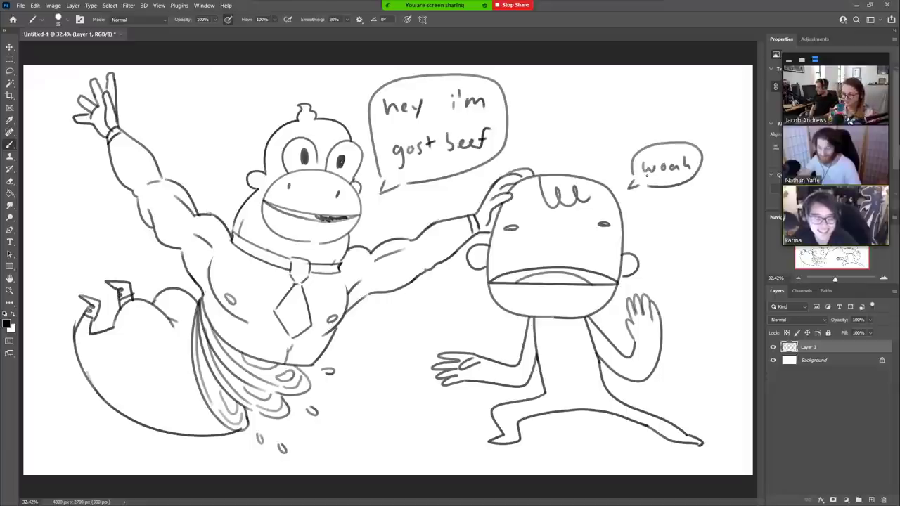
Step: Prepare a blank drawing surface by switching to the Pencil tool, adding a new layer and hiding Layer 1
right_click(9, 144)
left_click(49, 153)
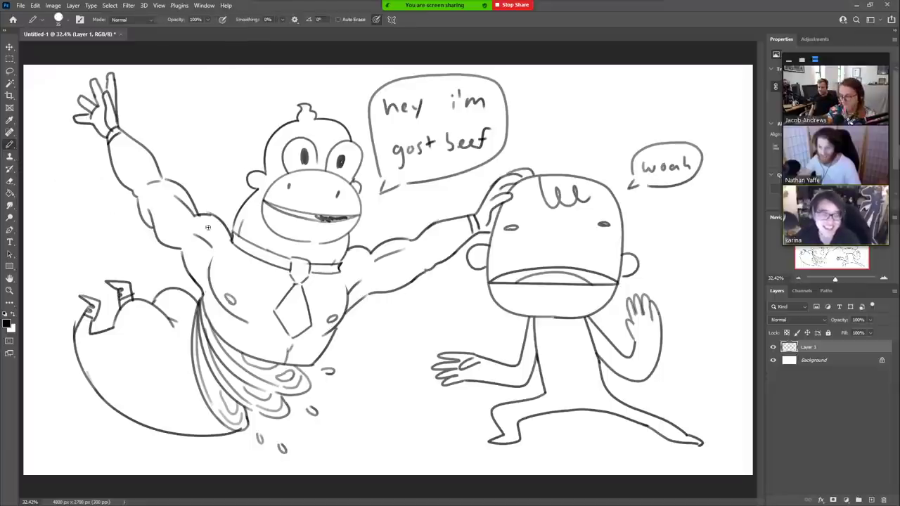
left_click(871, 500)
left_click(773, 360)
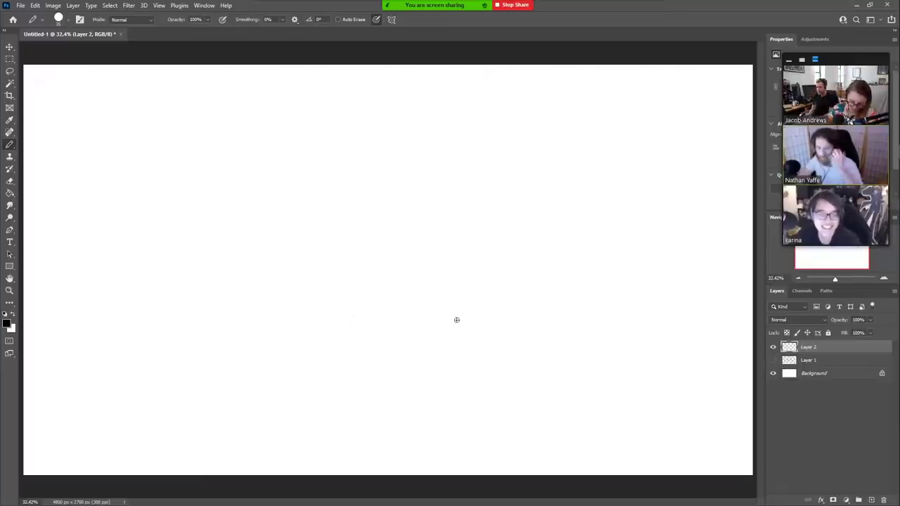
key("e")
key("bracketright")
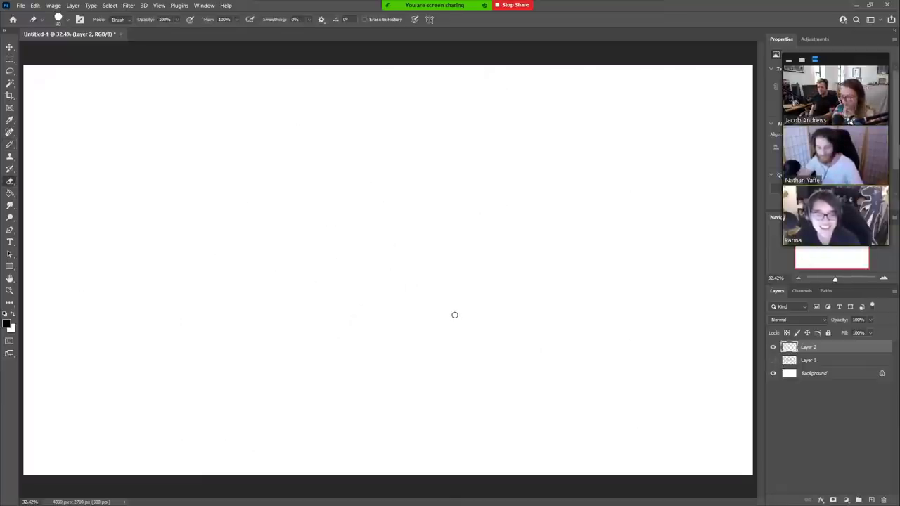
key("b")
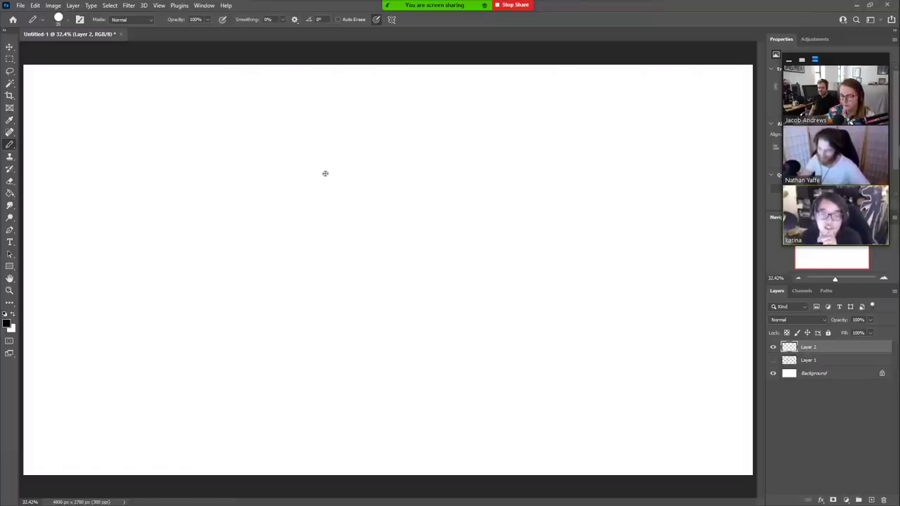
Step: Sketch a nose in the canvas's upper middle with an angled brow notch, a broken bridge line and a pointed underside
left_click_drag(298, 159, 303, 213)
key("ctrl+z")
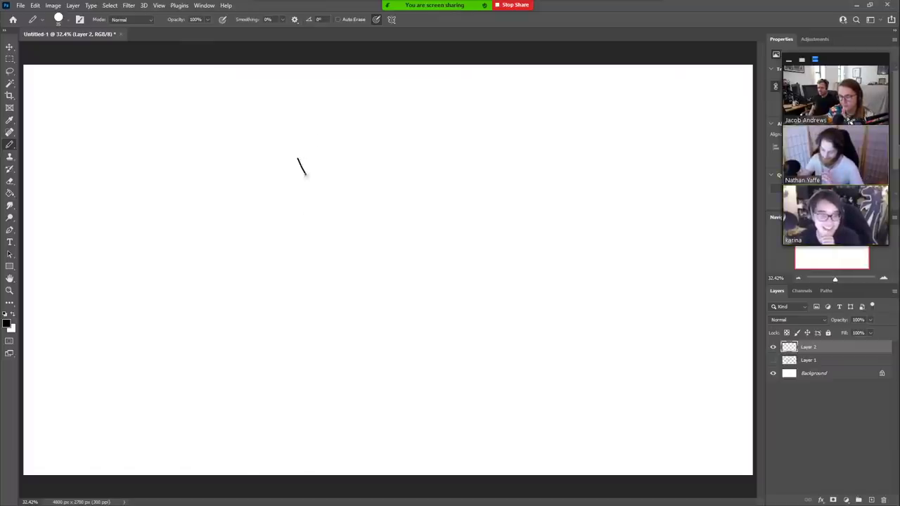
left_click_drag(305, 173, 302, 221)
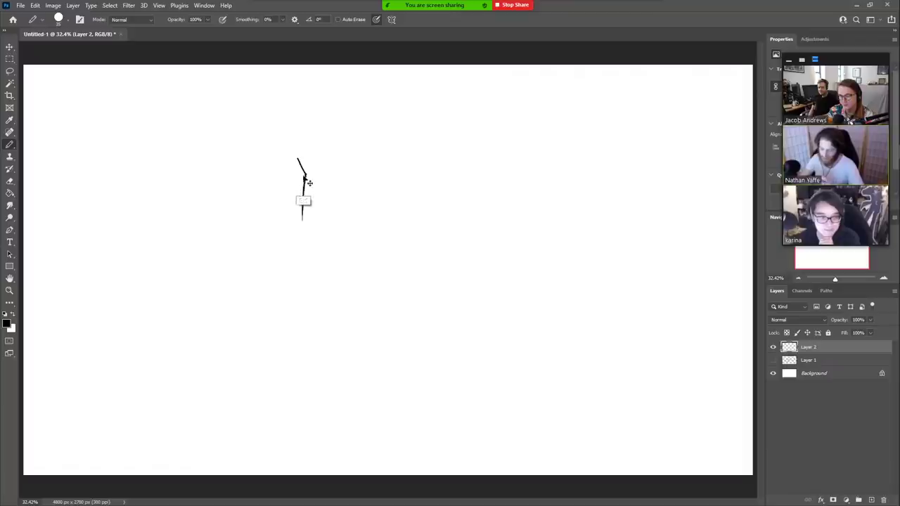
key("ctrl+z")
left_click_drag(304, 175, 302, 216)
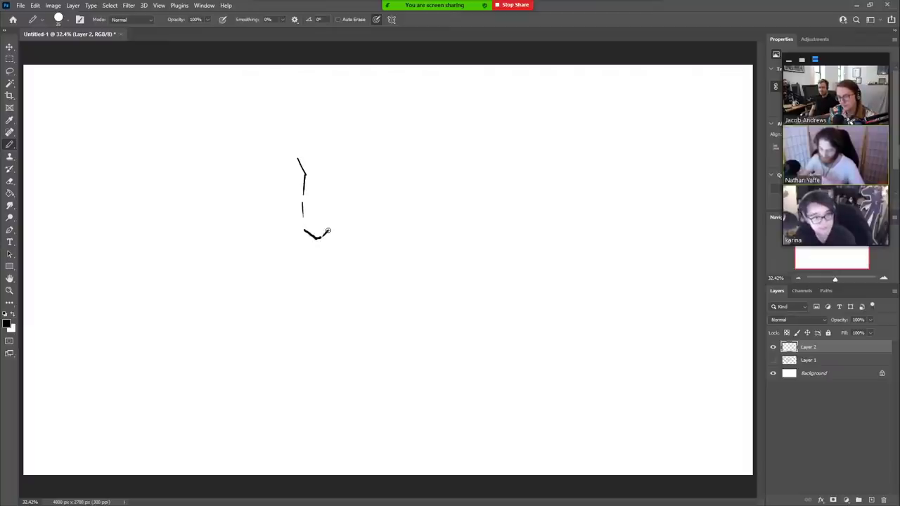
Step: Draw the nose's near nostril with a thick curled outline and a long curved cheek crease sweeping down from it
left_click_drag(327, 231, 350, 224)
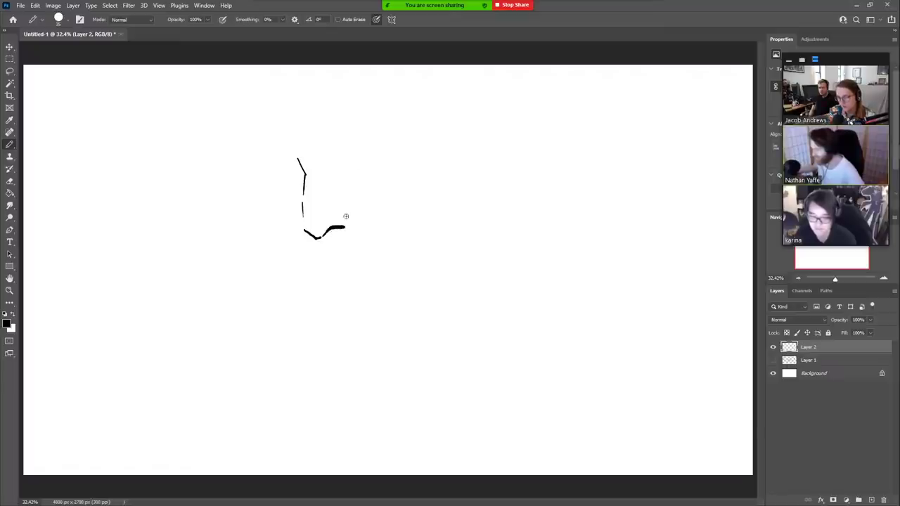
left_click_drag(344, 227, 349, 208)
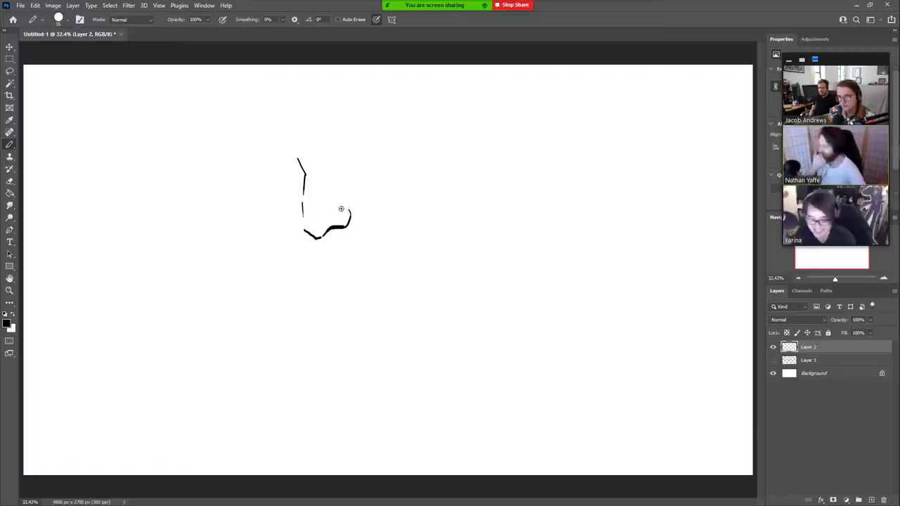
key("ctrl+z")
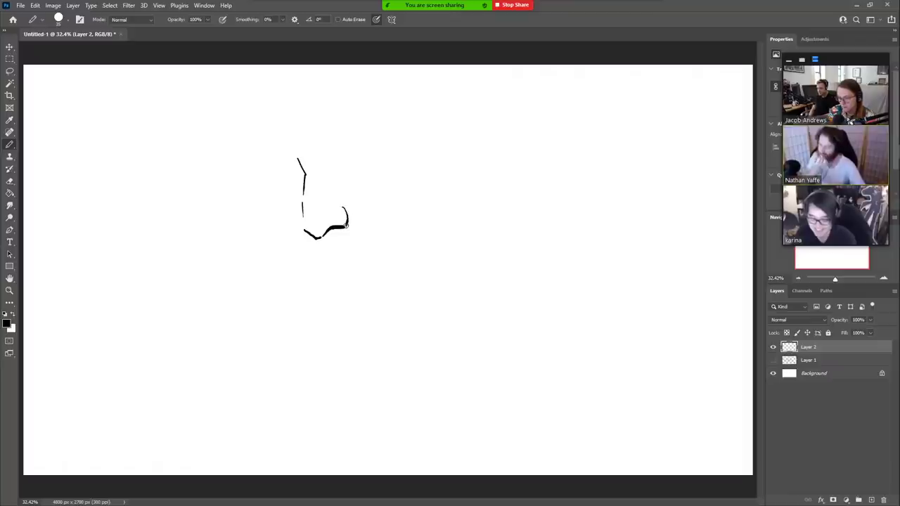
left_click_drag(345, 212, 344, 208)
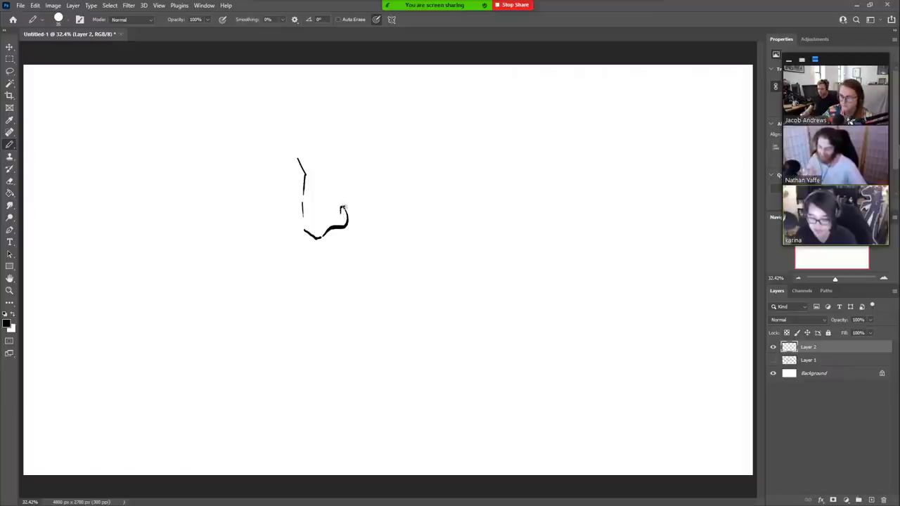
left_click_drag(342, 210, 394, 272)
key("ctrl+z")
left_click_drag(341, 209, 397, 271)
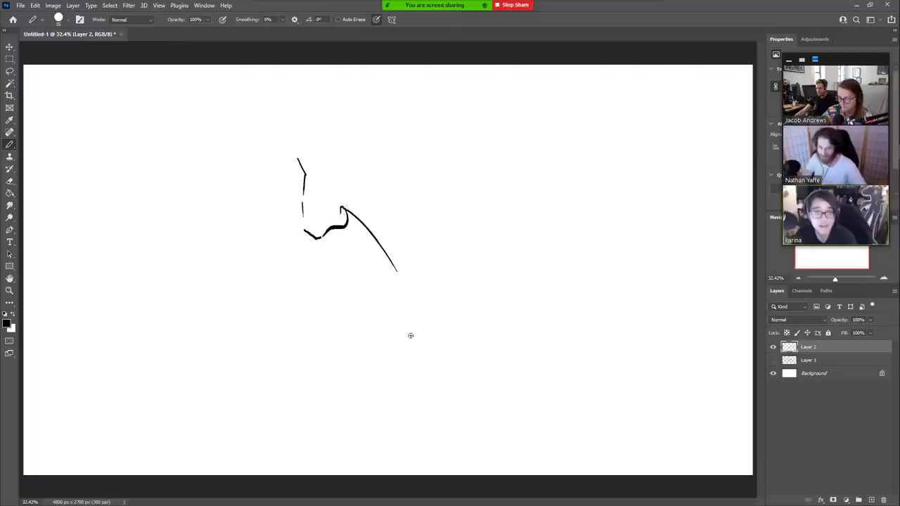
Step: Thin the line under the nose tip with the eraser and draw the smaller far nostril beside the bridge
key("e")
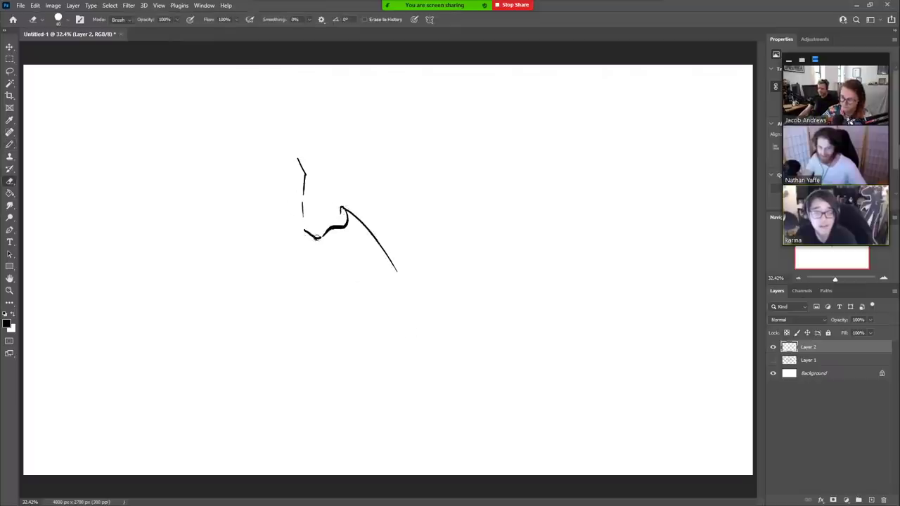
left_click_drag(308, 230, 320, 238)
key("b")
key("e")
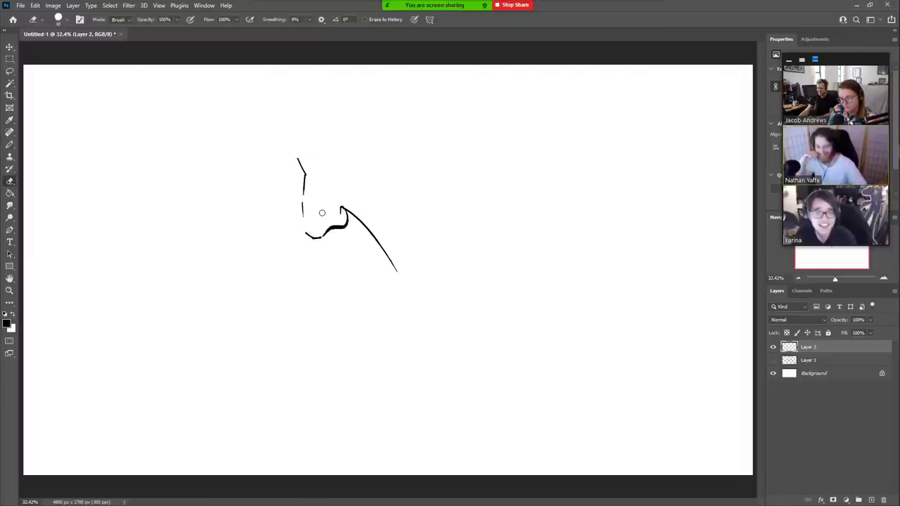
key("b")
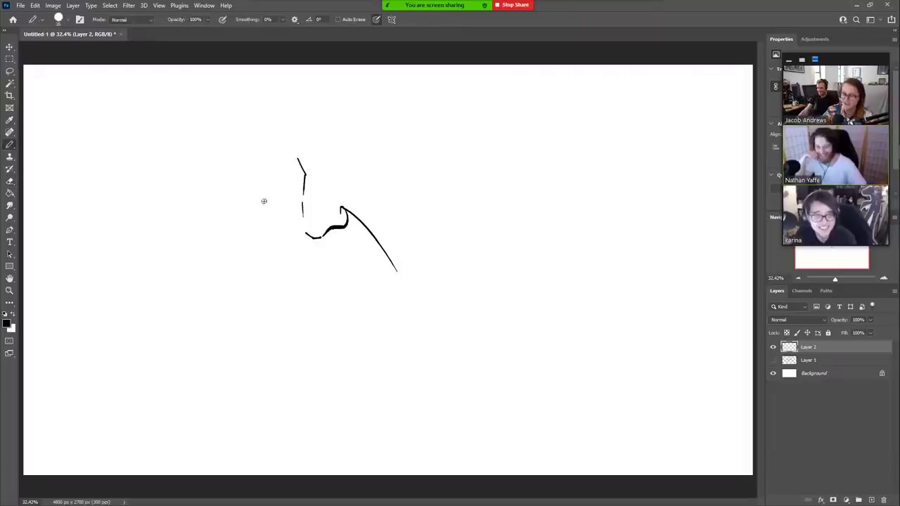
mouse_move(308, 235)
left_mouse_down()
mouse_move(294, 234)
mouse_move(290, 221)
left_mouse_up()
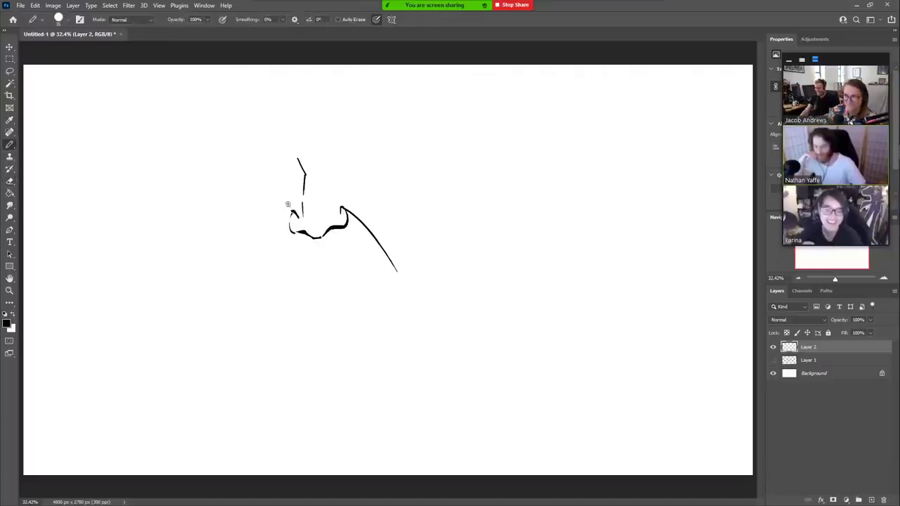
Step: Draw the far cheek crease as a thick doubled curve sweeping down from the far nostril to below mouth level
left_click_drag(291, 211, 266, 270)
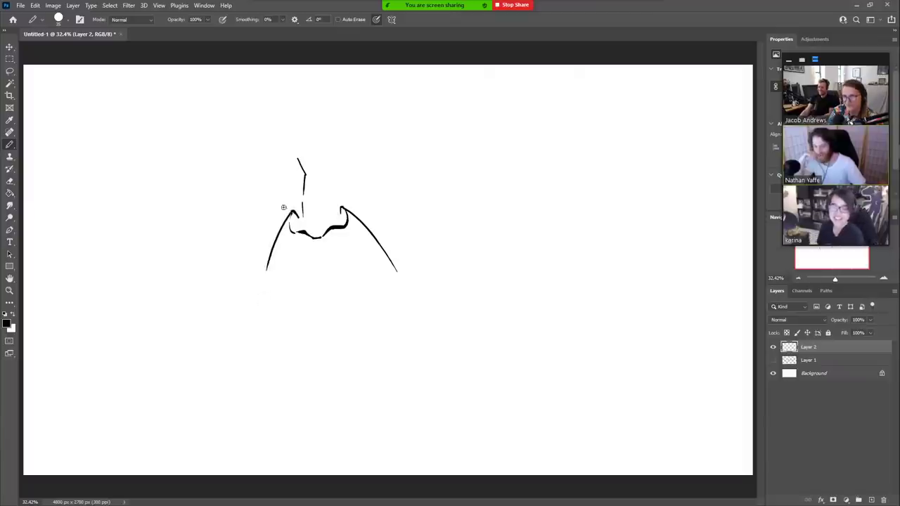
key("ctrl+z")
left_click_drag(291, 210, 265, 276)
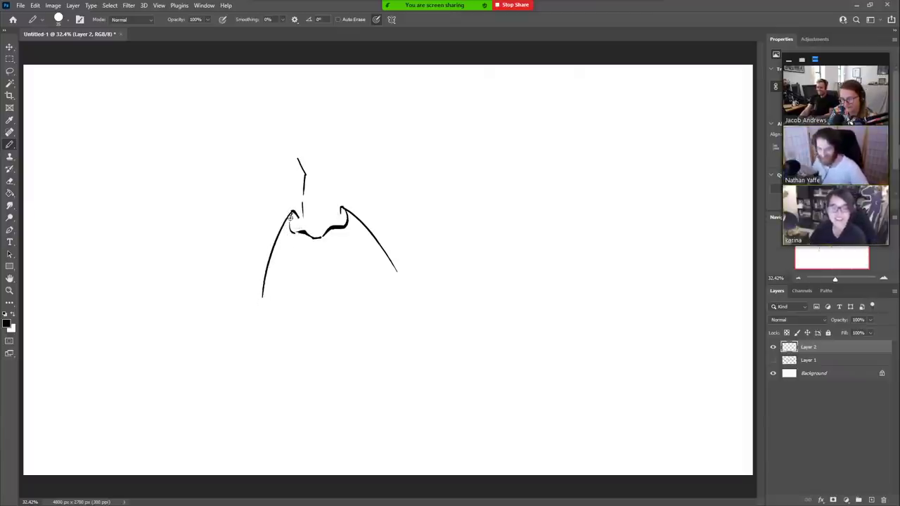
left_click_drag(290, 215, 260, 296)
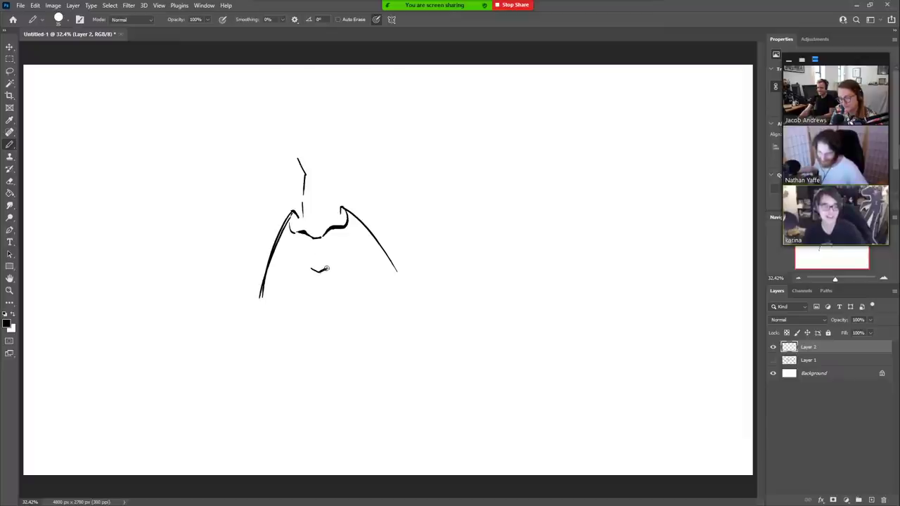
Step: Draw the mouth's long, nearly horizontal line beneath the nose, with a small dip in the middle
mouse_move(323, 270)
left_mouse_down()
mouse_move(386, 271)
mouse_move(275, 273)
left_mouse_up()
key("ctrl+z")
key("ctrl+z")
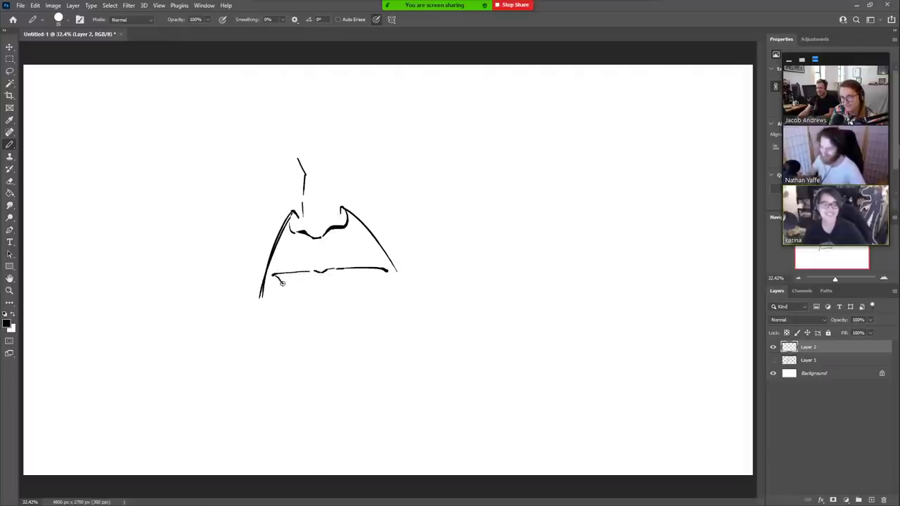
mouse_move(283, 283)
left_mouse_down()
mouse_move(299, 296)
mouse_move(297, 287)
mouse_move(330, 298)
left_mouse_up()
key("ctrl+z")
key("ctrl+z")
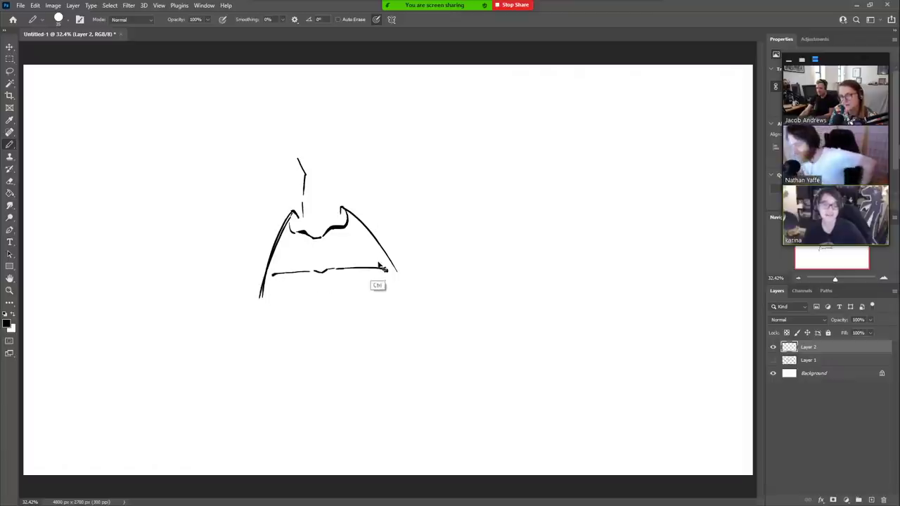
Step: Draw the curved lower edge of the open mouth between its two corners and clean up the line with the eraser
left_click_drag(386, 269, 328, 292)
mouse_move(280, 274)
left_mouse_down()
mouse_move(329, 292)
mouse_move(301, 288)
mouse_move(322, 296)
mouse_move(343, 290)
mouse_move(299, 294)
mouse_move(340, 290)
left_mouse_up()
key("e")
key("b")
key("ctrl+z")
key("e")
key("b")
key("e")
key("b")
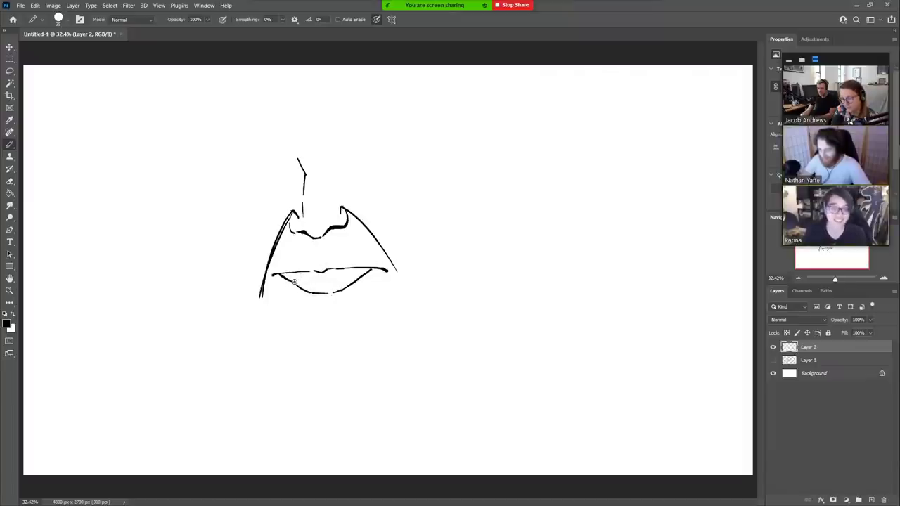
Step: Draw the upper teeth inside the mouth with short dividing strokes and gum-like edges, erasing the excess line between them
left_click_drag(292, 276, 313, 285)
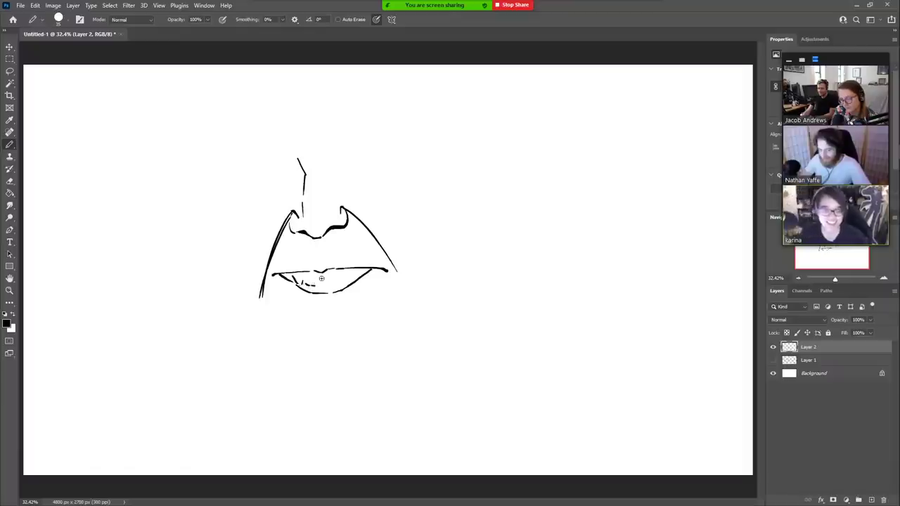
key("e")
left_click_drag(315, 286, 305, 283)
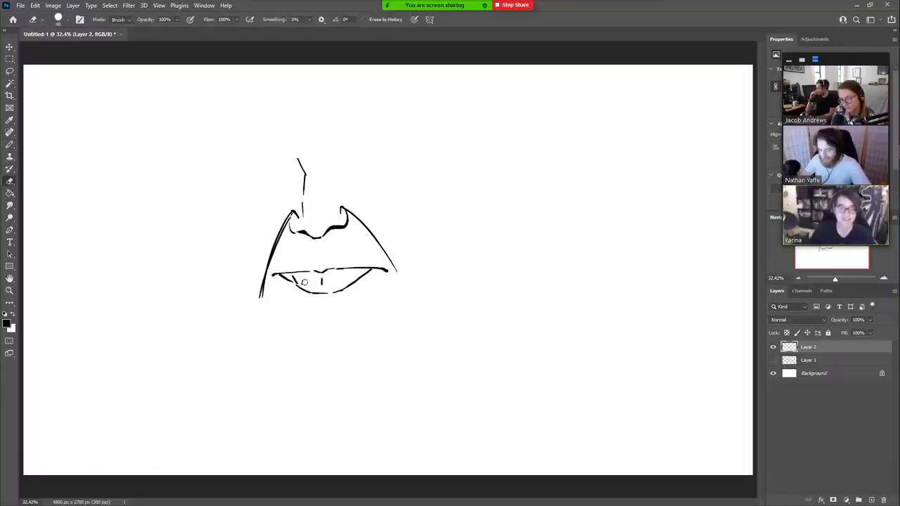
key("b")
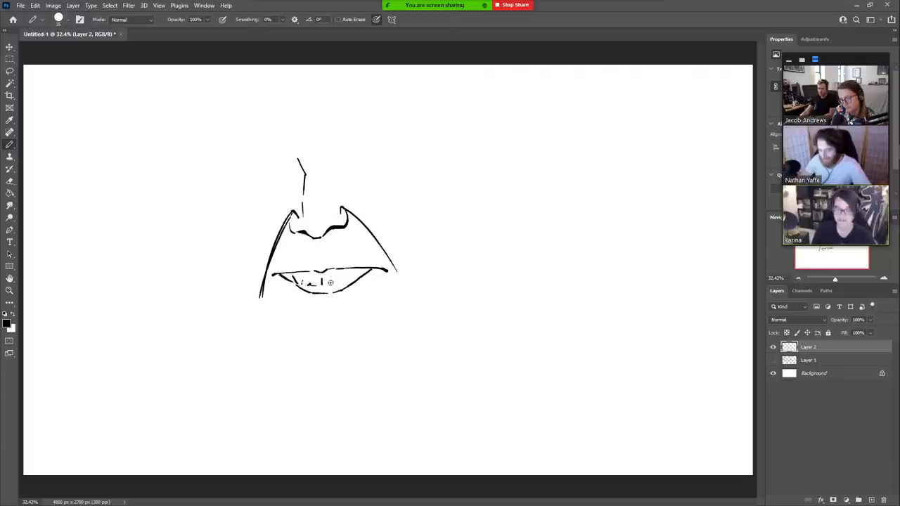
left_click_drag(327, 284, 338, 284)
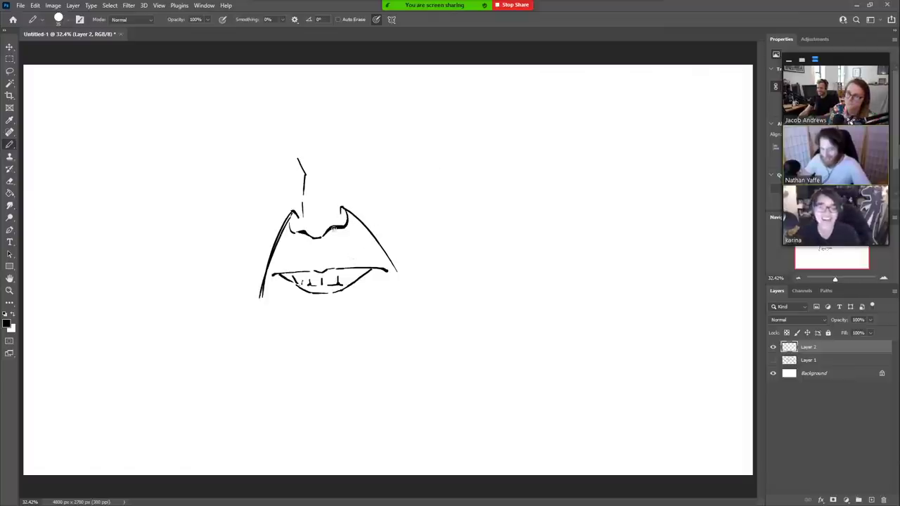
Step: Outline the upper lip with thin strokes above the mouth line, draw the lower lip's contour underneath, and trim its ends
mouse_move(312, 265)
left_mouse_down()
mouse_move(290, 267)
mouse_move(363, 265)
left_mouse_up()
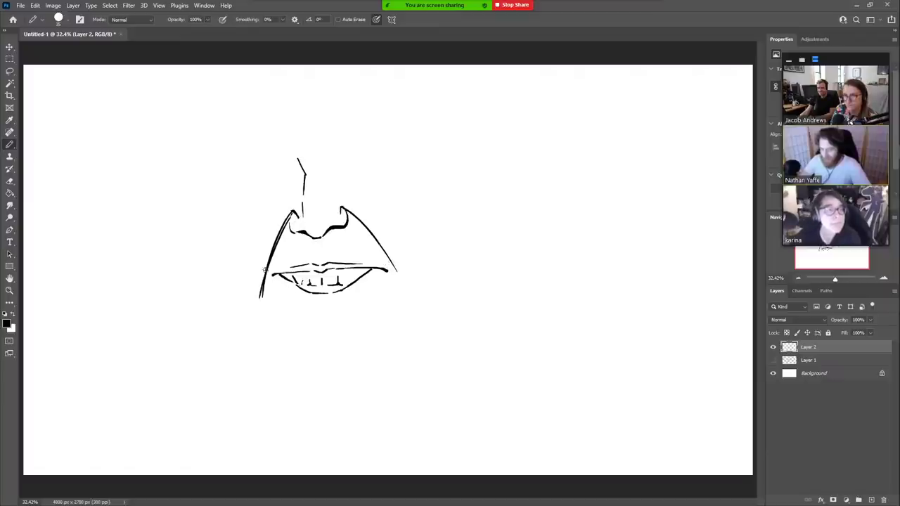
mouse_move(278, 280)
left_mouse_down()
mouse_move(309, 311)
mouse_move(333, 310)
left_mouse_up()
mouse_move(370, 281)
left_mouse_down()
mouse_move(330, 314)
mouse_move(314, 308)
mouse_move(339, 309)
mouse_move(309, 309)
mouse_move(283, 290)
left_mouse_up()
key("e")
key("b")
key("e")
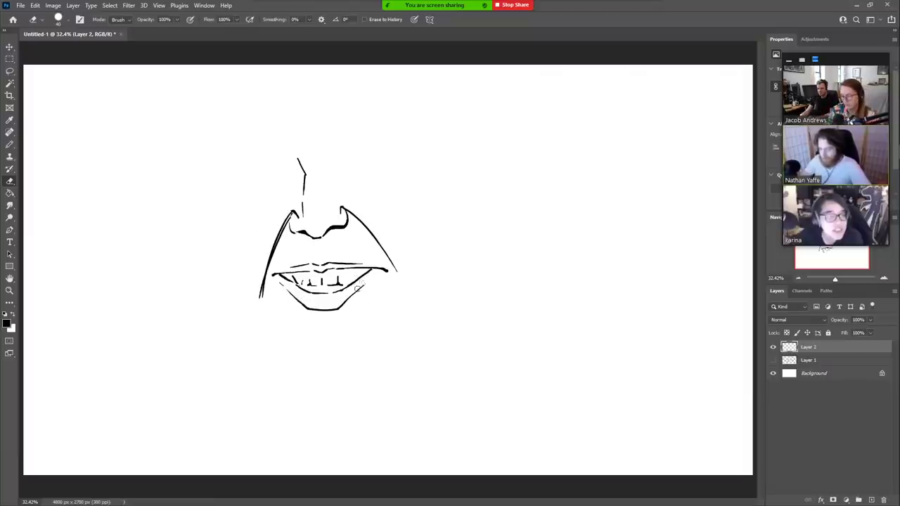
mouse_move(358, 288)
left_mouse_down()
mouse_move(337, 307)
mouse_move(362, 284)
left_mouse_up()
key("b")
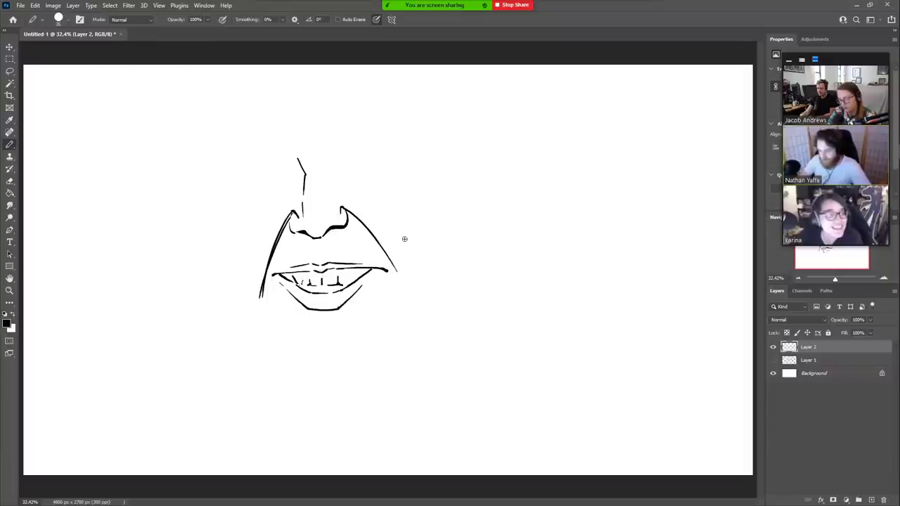
Step: Reshape the near side and underside of the lower lip into a rounder curve by erasing and redrawing the outline
key("e")
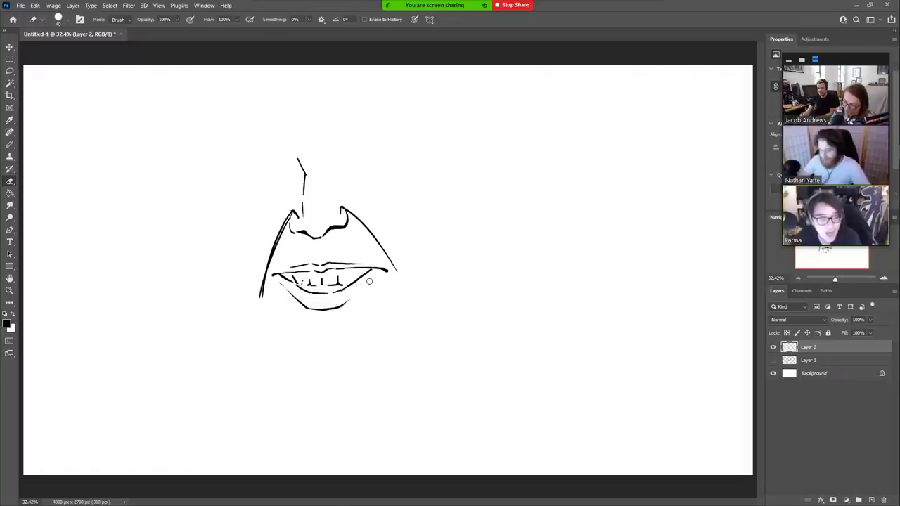
key("b")
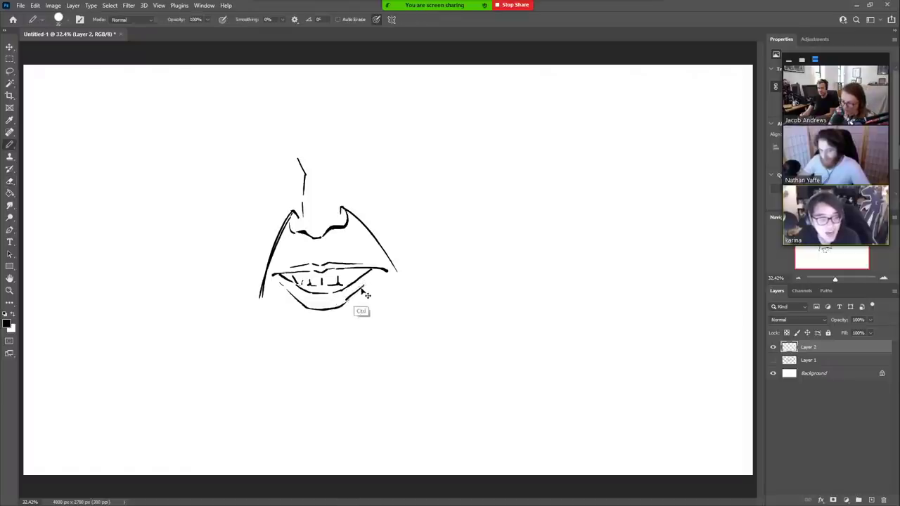
left_click_drag(344, 305, 363, 285)
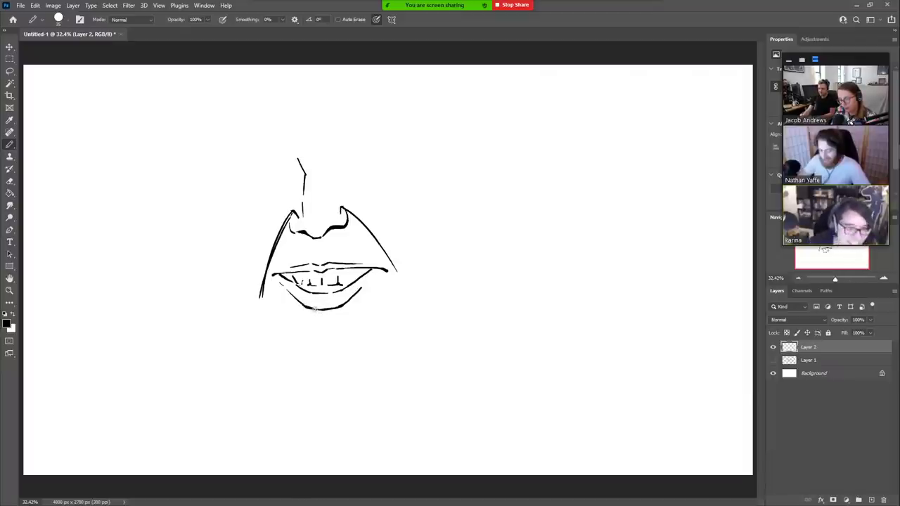
key("e")
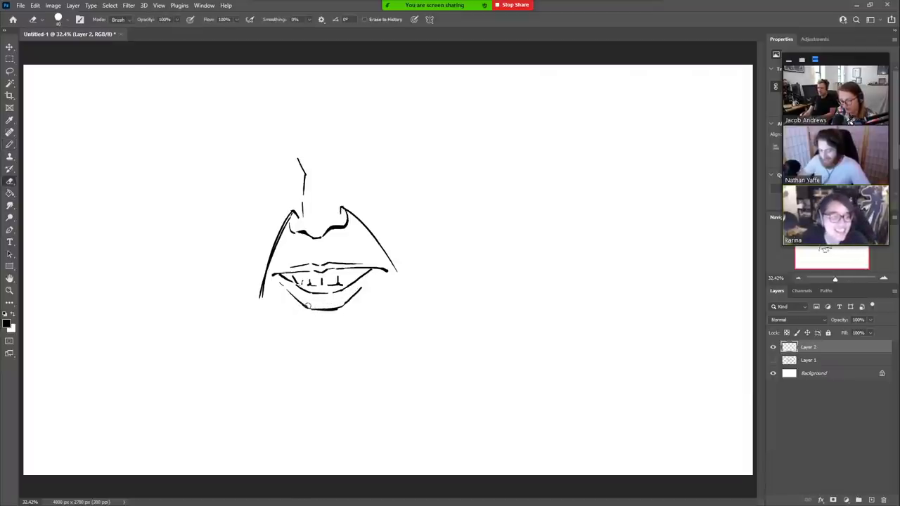
key("b")
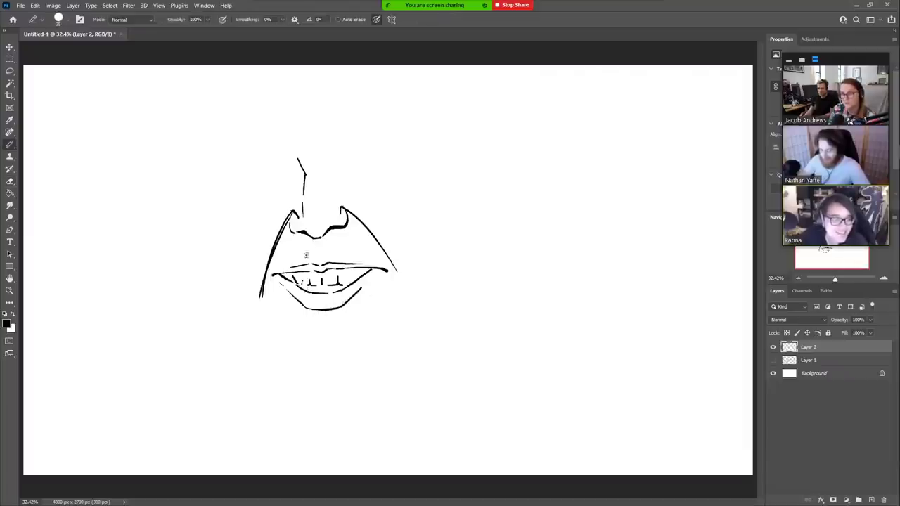
Step: Erase the heavy far cheek crease down to a thin line that fades out beside the mouth corner
key("e")
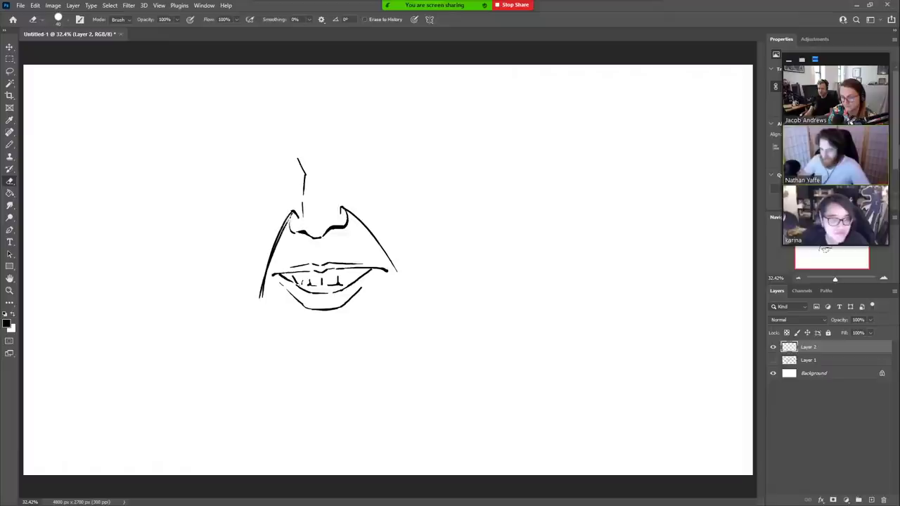
left_click_drag(289, 221, 261, 302)
key("b")
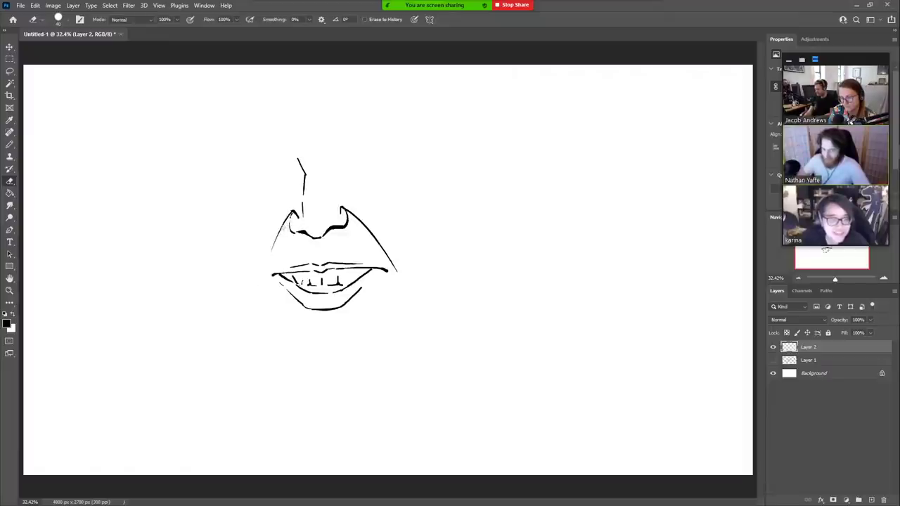
left_click_drag(284, 225, 265, 274)
key("ctrl+z")
Step: Rework the near mouth corner into a downward hook, darken both inner corners and add side-tooth lines
key("e")
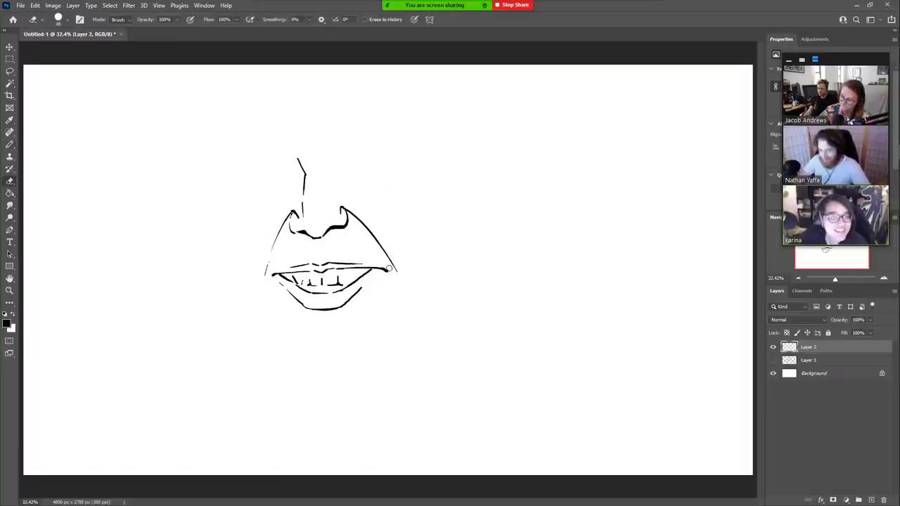
key("b")
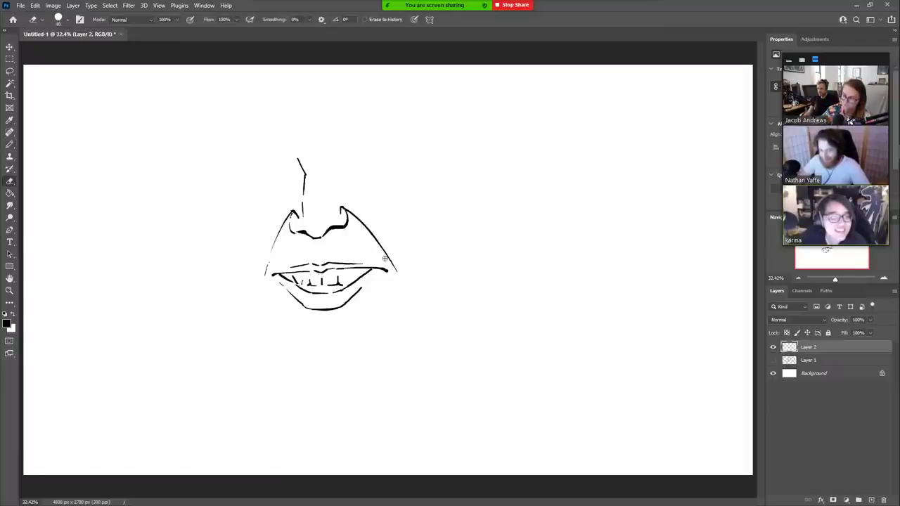
left_click_drag(385, 275, 392, 279)
key("e")
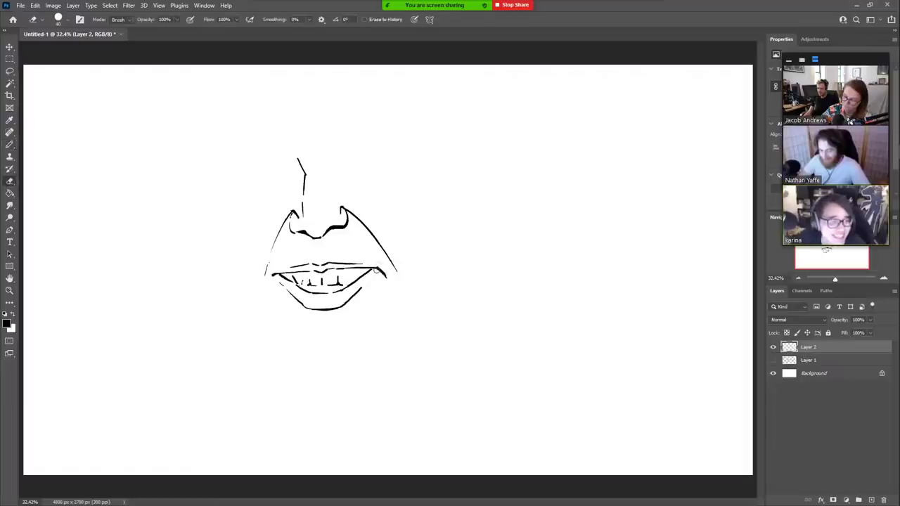
key("b")
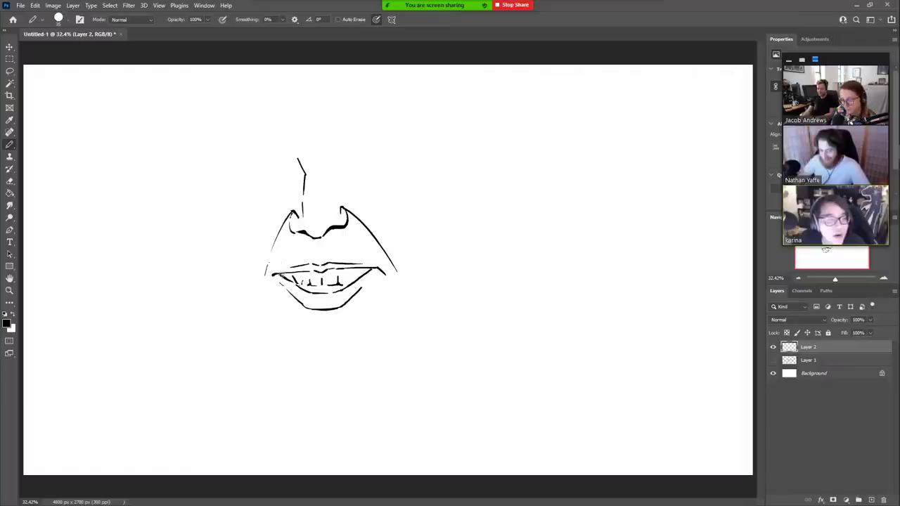
mouse_move(284, 273)
left_mouse_down()
mouse_move(273, 275)
mouse_move(298, 272)
left_mouse_up()
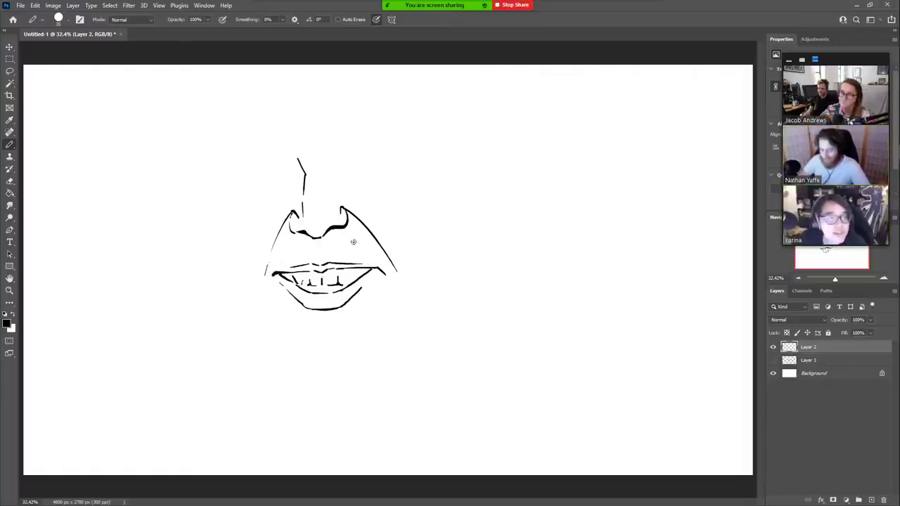
left_click_drag(376, 269, 362, 268)
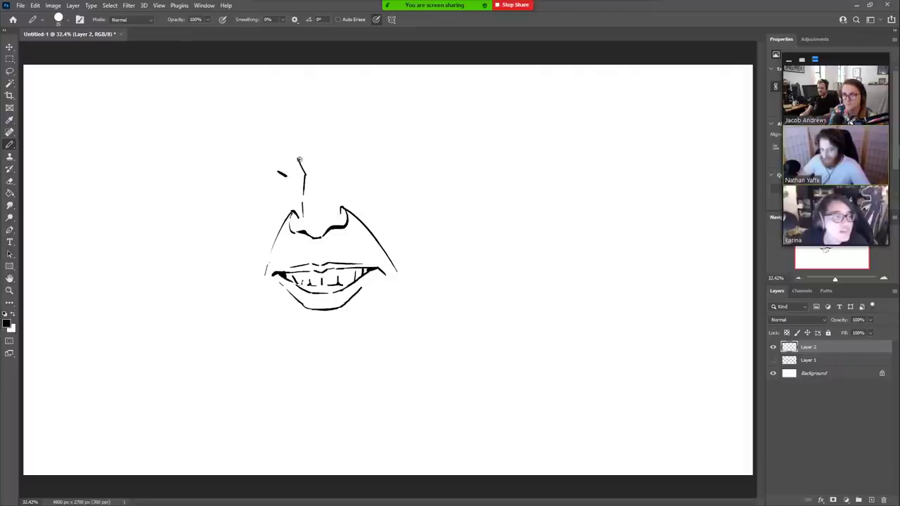
Step: Draw the far eye beside the nose bridge with a thick upper lid, iris edges and a dark pupil
mouse_move(286, 175)
left_mouse_down()
mouse_move(243, 177)
mouse_move(256, 172)
left_mouse_up()
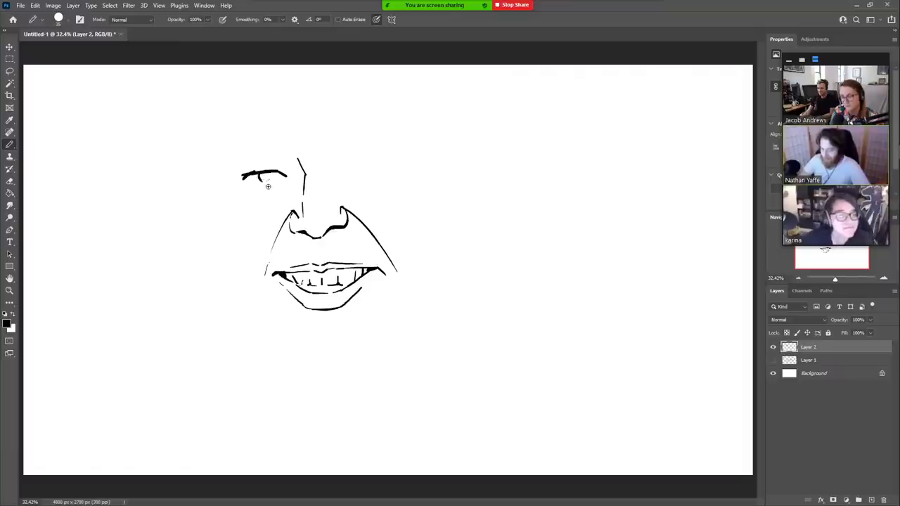
left_click_drag(273, 182, 279, 174)
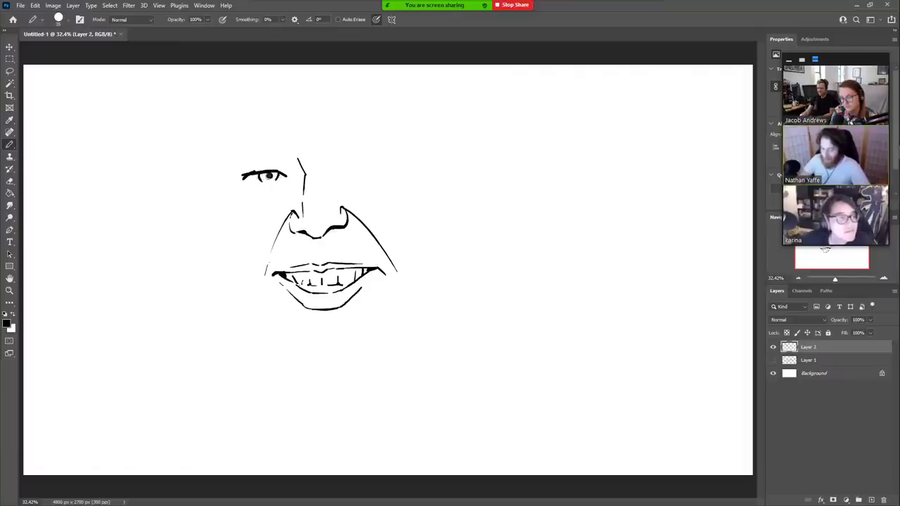
Step: Scale the whole face drawing down proportionally to about 87%
left_click(11, 48)
left_click_drag(241, 159, 261, 178)
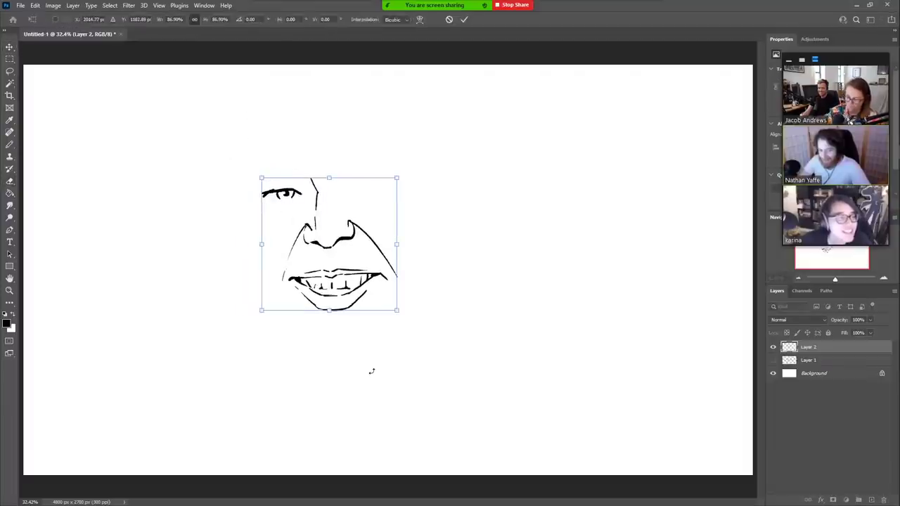
key("Return")
Step: Draw the near eye level with the far one, with a thick refined upper lid, iris and pupil
key("b")
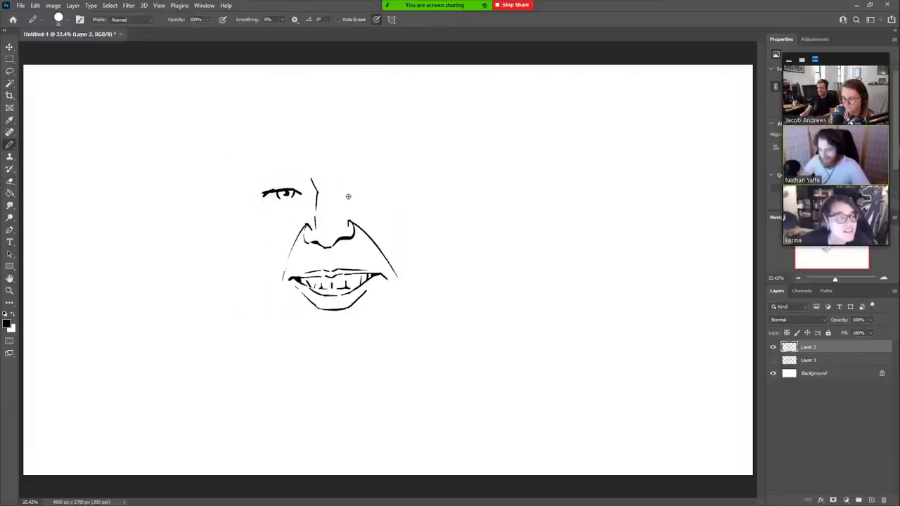
left_click_drag(349, 194, 390, 189)
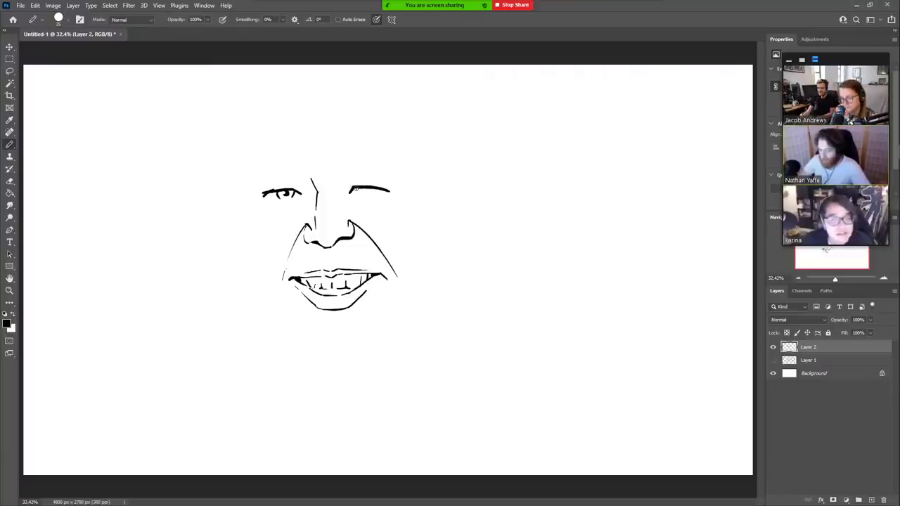
key("e")
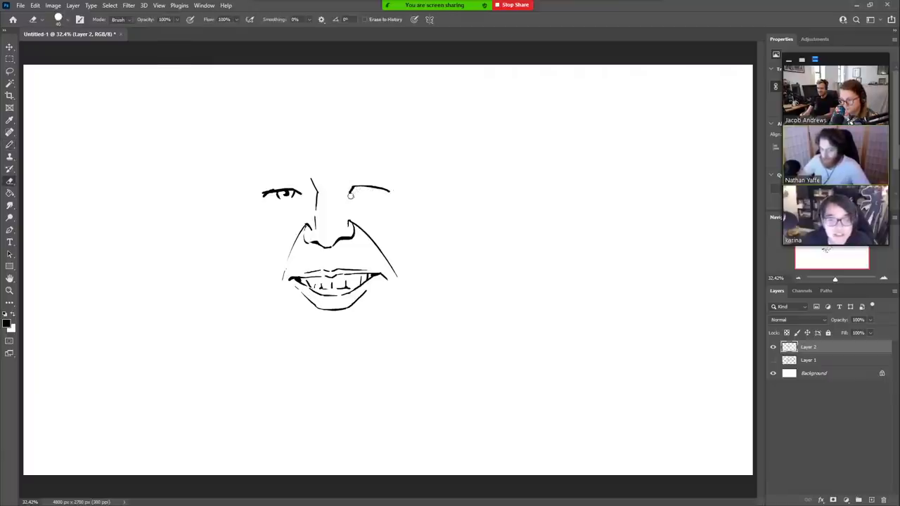
key("b")
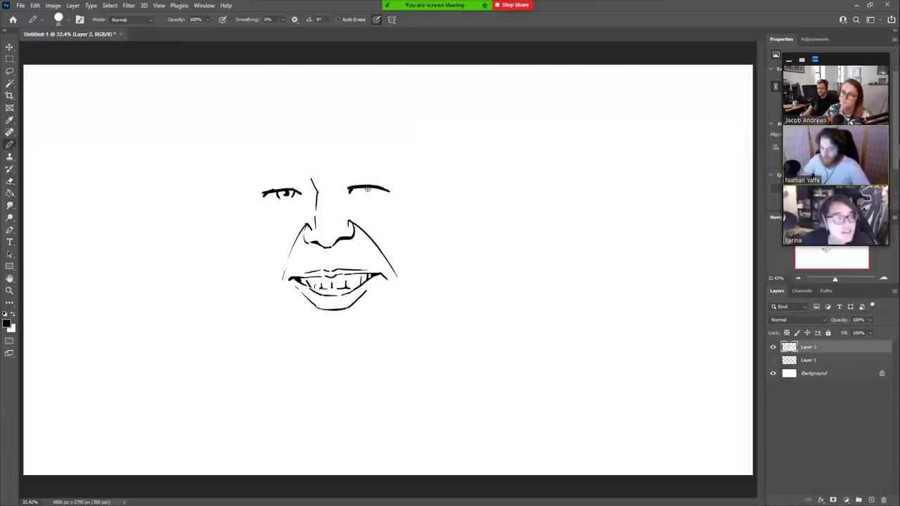
left_click_drag(366, 186, 367, 195)
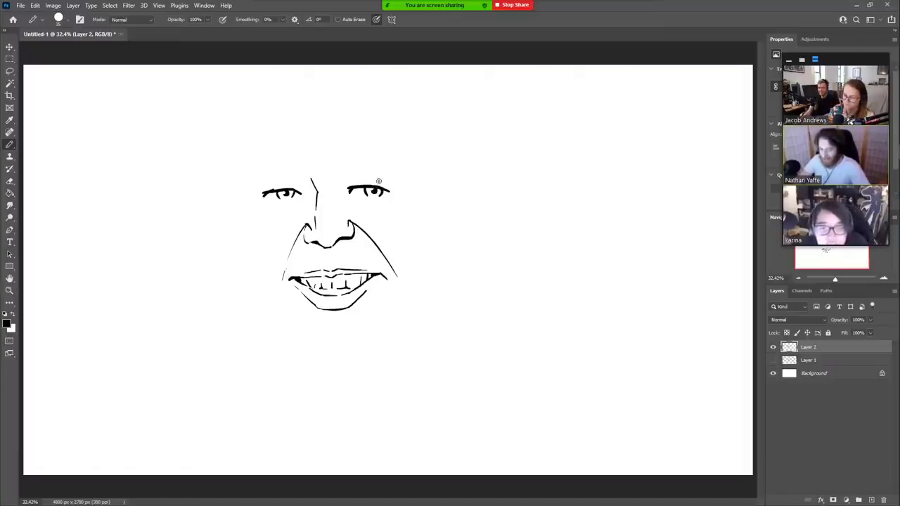
Step: Select the near eye with the Lasso and shift it slightly outward, away from the nose
key("l")
mouse_move(368, 176)
left_mouse_down()
mouse_move(344, 182)
mouse_move(383, 170)
mouse_move(385, 190)
left_mouse_up()
left_click(9, 46)
key("shift+Left")
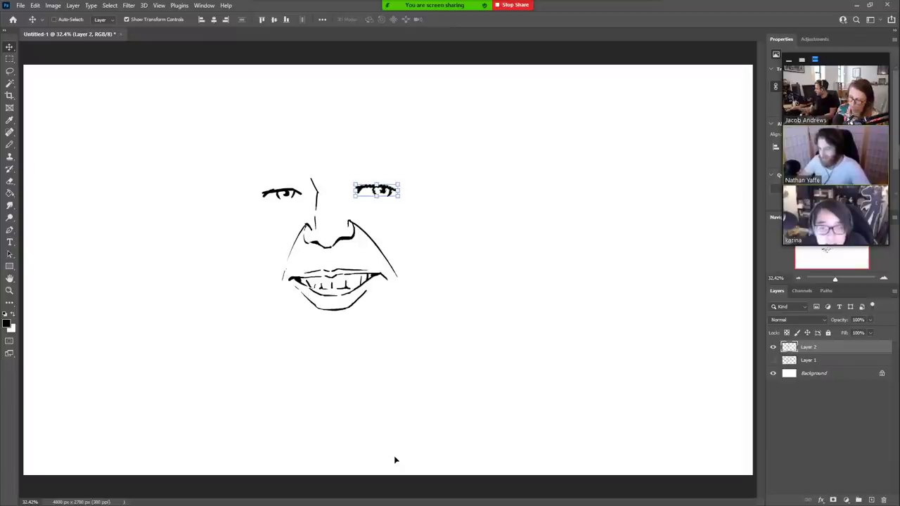
Step: Clear the selection and refine the near eye's upper lid, thinning the line with the Eraser and redrawing its inner corner
key("ctrl+d")
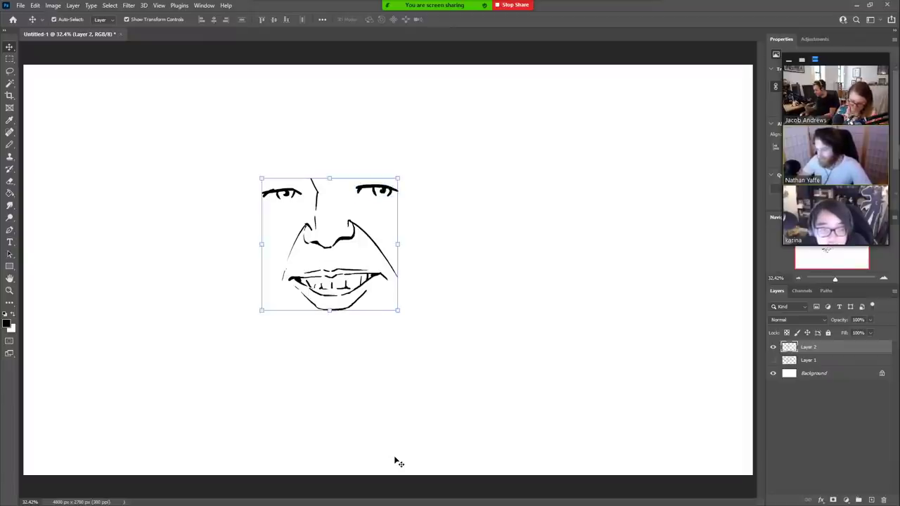
key("b")
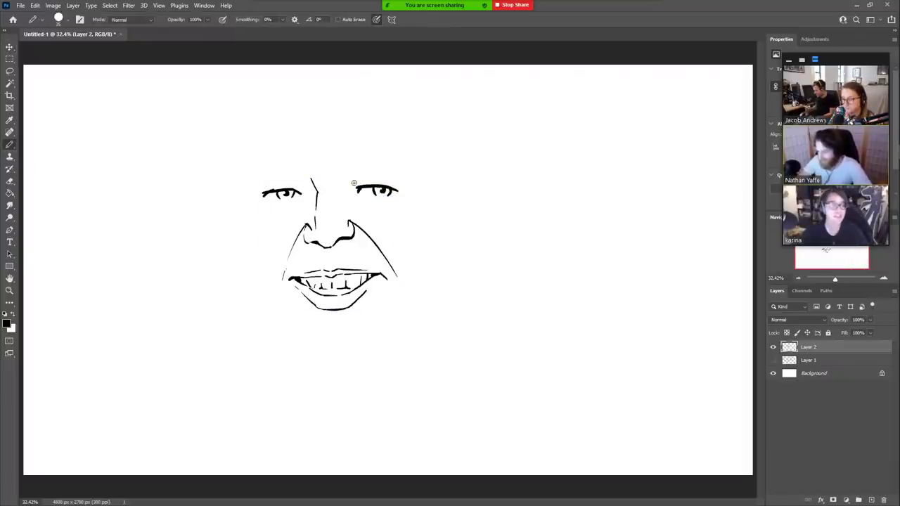
key("e")
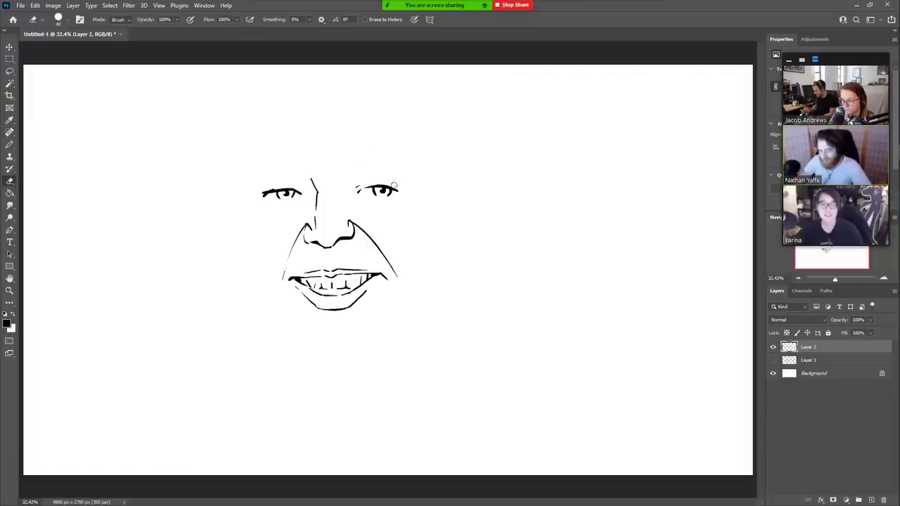
key("b")
key("e")
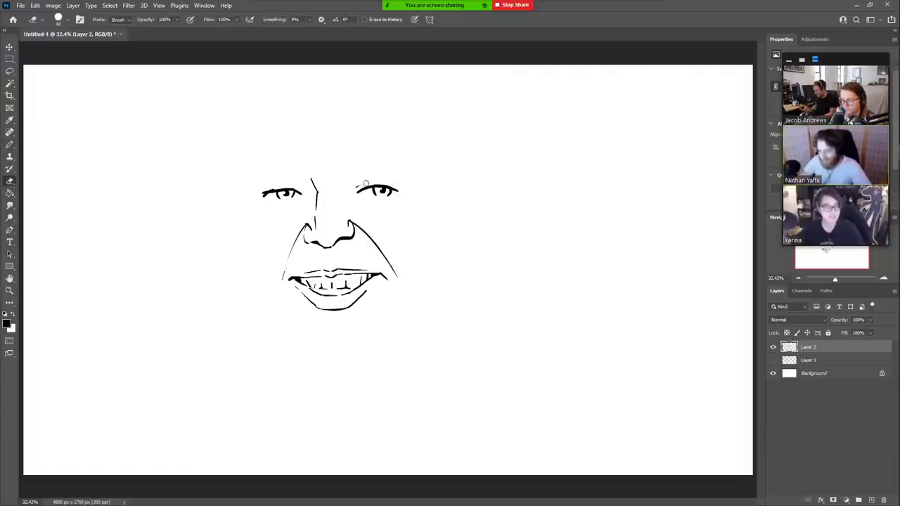
key("b")
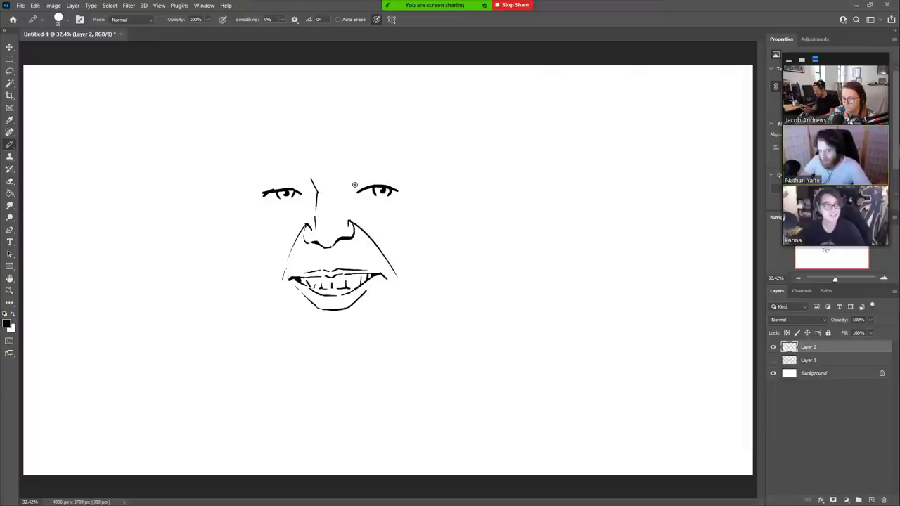
Step: Draw a lid crease above the near eye, thickened at the inner end, and add a lower lid with lashes at the outer corner
mouse_move(356, 187)
left_mouse_down()
mouse_move(366, 170)
mouse_move(388, 174)
mouse_move(351, 173)
mouse_move(381, 176)
left_mouse_up()
key("ctrl+z")
key("e")
key("b")
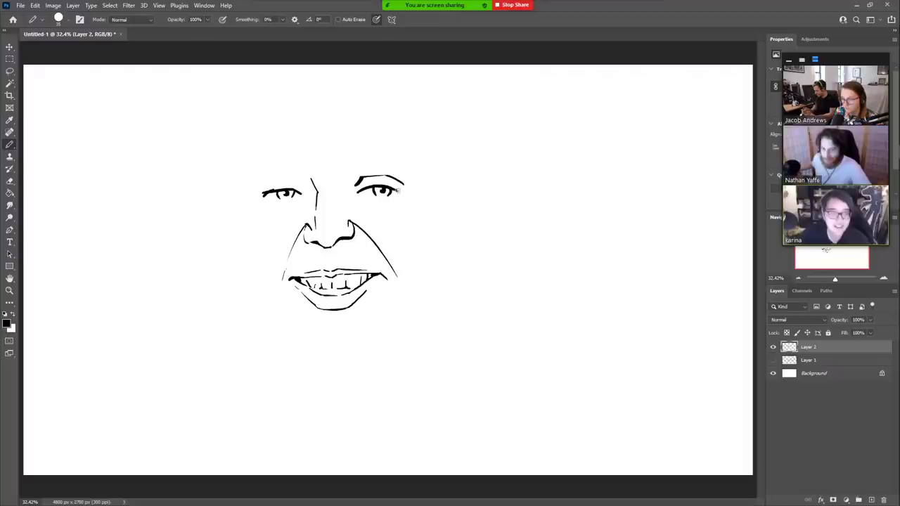
mouse_move(394, 188)
left_mouse_down()
mouse_move(362, 187)
mouse_move(389, 195)
left_mouse_up()
key("ctrl+z")
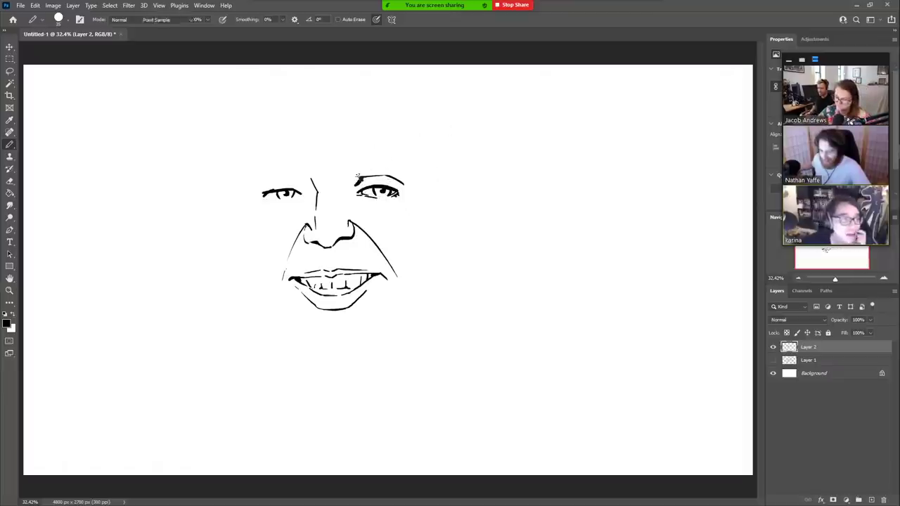
Step: Select the near eye's lid crease with the Magic Wand, nudge it down closer to the upper lid and deselect it
key("w")
left_click(359, 181)
left_click(14, 48)
key("Down")
key("Down")
key("Down")
key("Down")
key("Down")
key("Down")
key("Down")
key("Down")
key("Down")
key("Down")
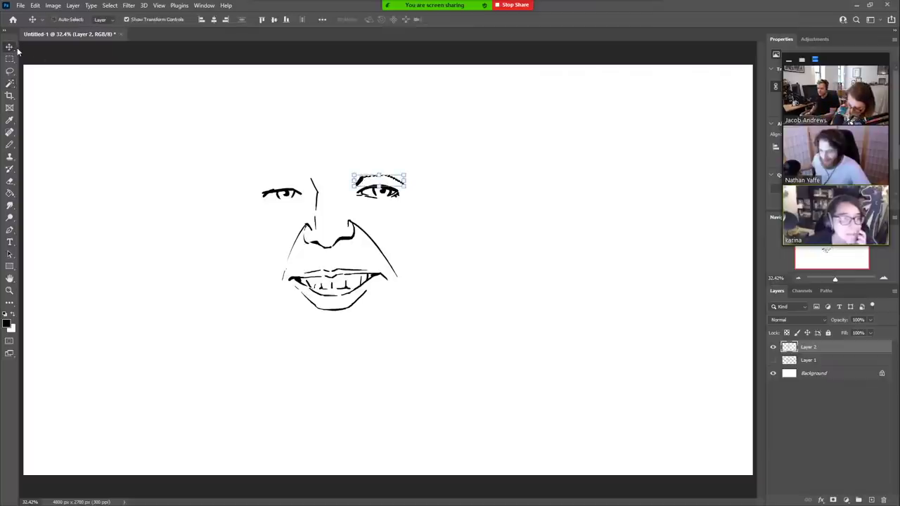
key("ctrl+d")
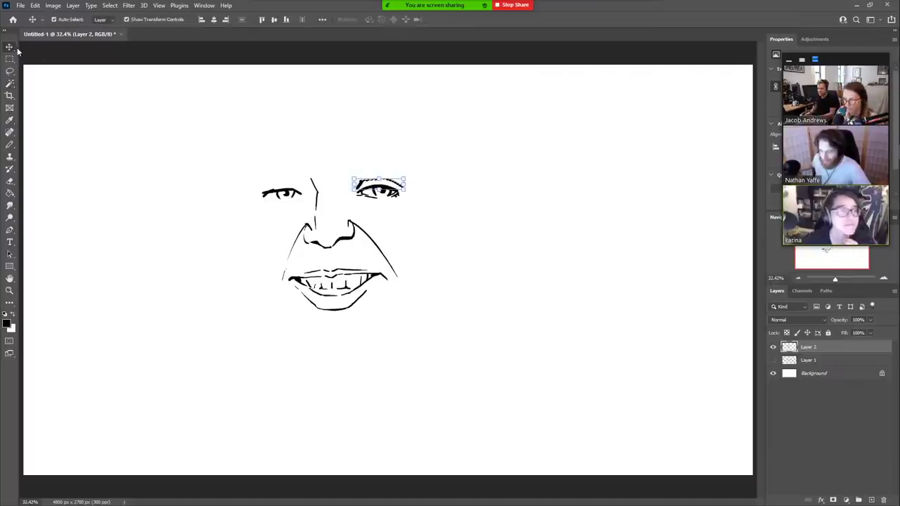
Step: Draw a matching lid crease above the far eye and trim its inner end with the Eraser
key("b")
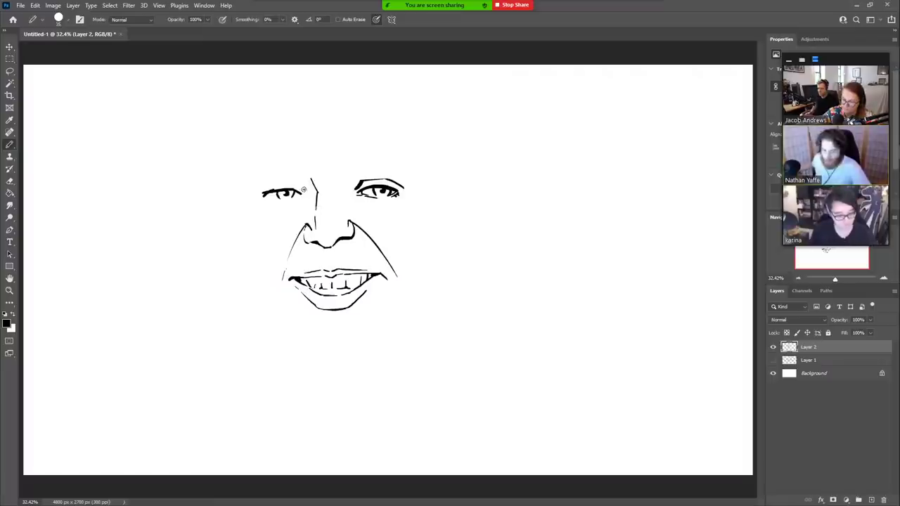
left_click_drag(302, 190, 299, 181)
key("e")
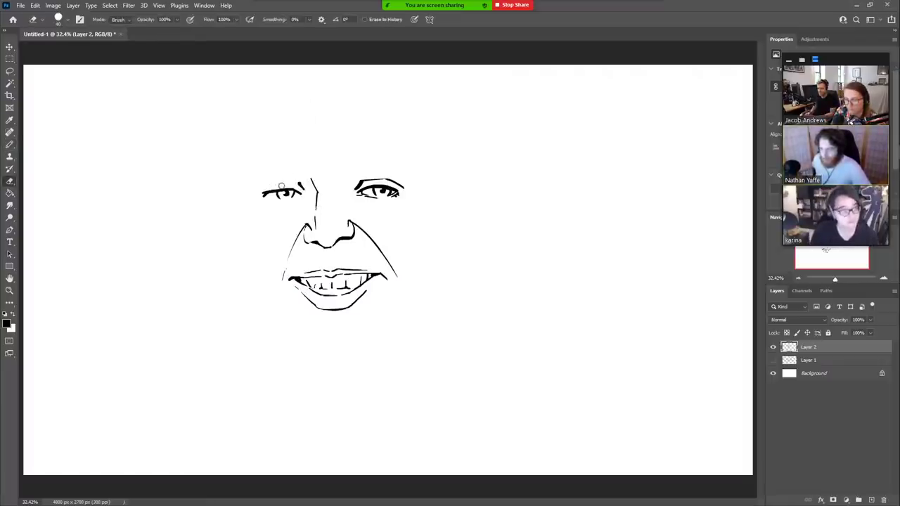
key("b")
left_click_drag(263, 188, 304, 182)
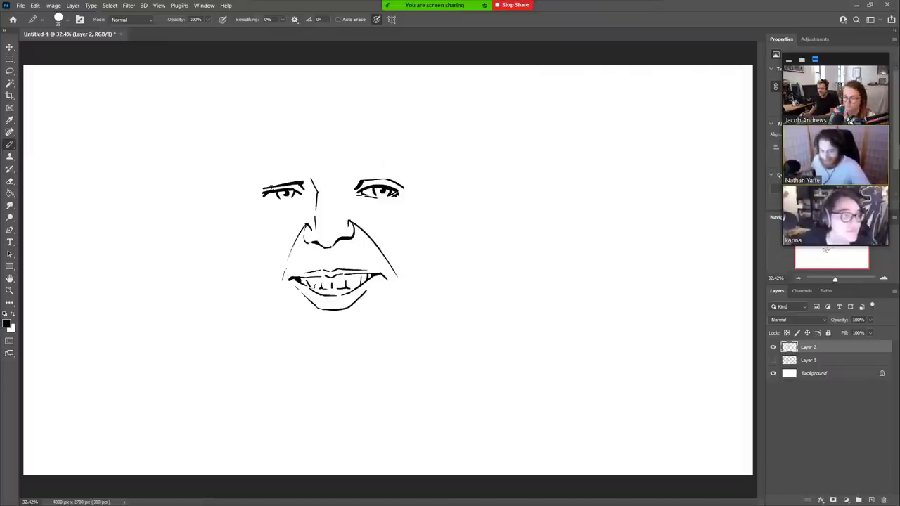
key("e")
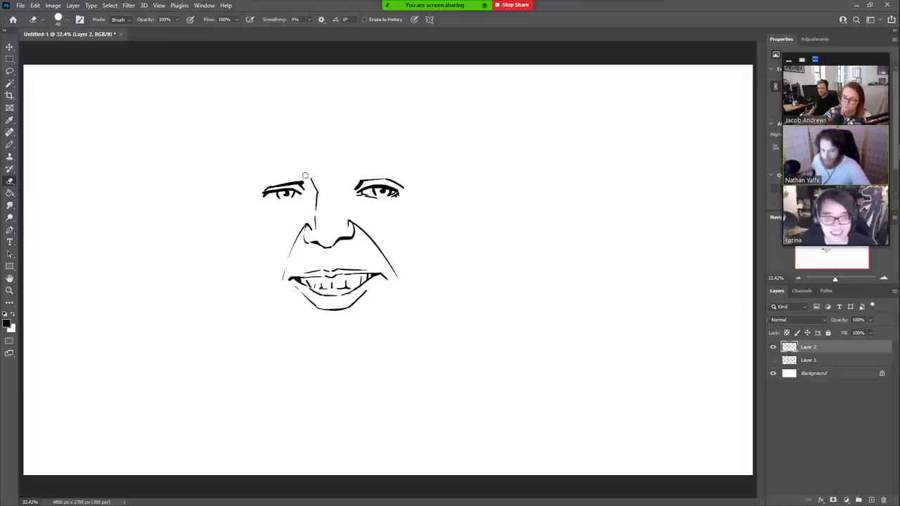
key("b")
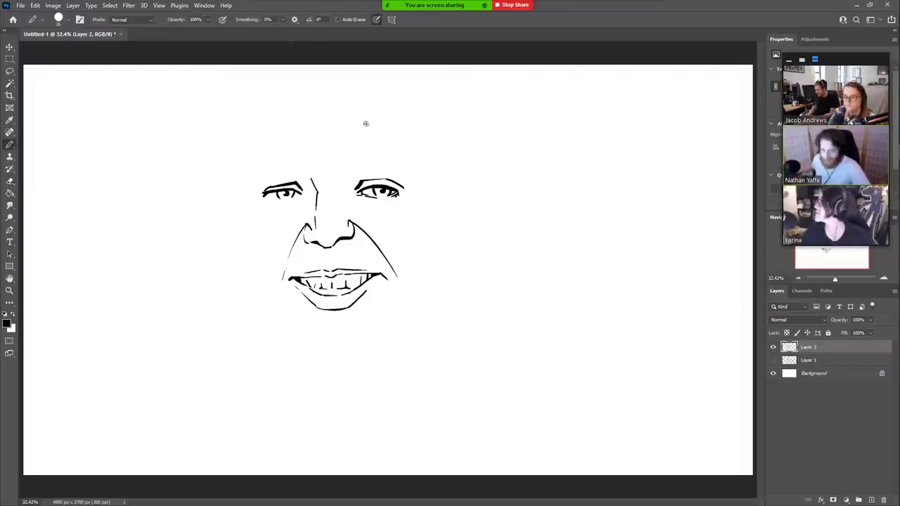
Step: Draw the near side of the nose bridge with a short inner-corner stroke, and ink a thick solid eyebrow above the near eye
left_click_drag(334, 189, 332, 214)
key("e")
key("b")
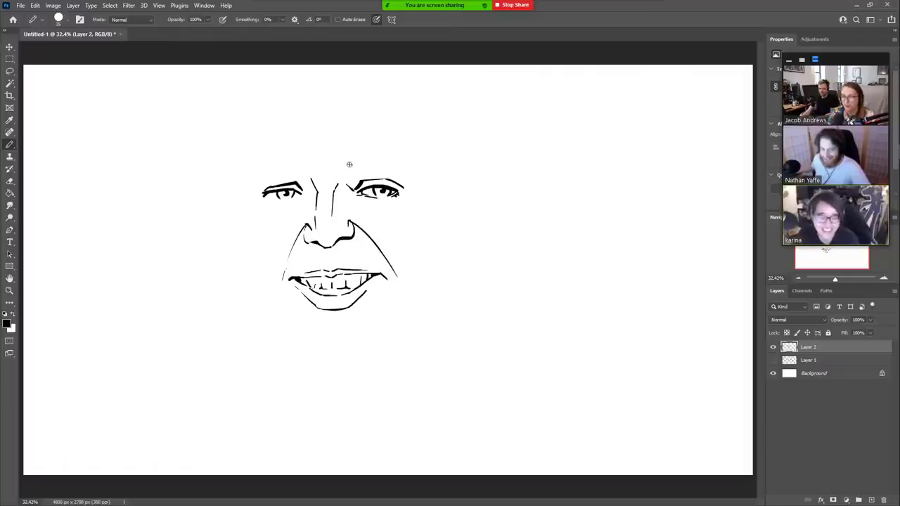
mouse_move(343, 172)
left_mouse_down()
mouse_move(353, 156)
mouse_move(354, 169)
mouse_move(424, 175)
mouse_move(406, 172)
left_mouse_up()
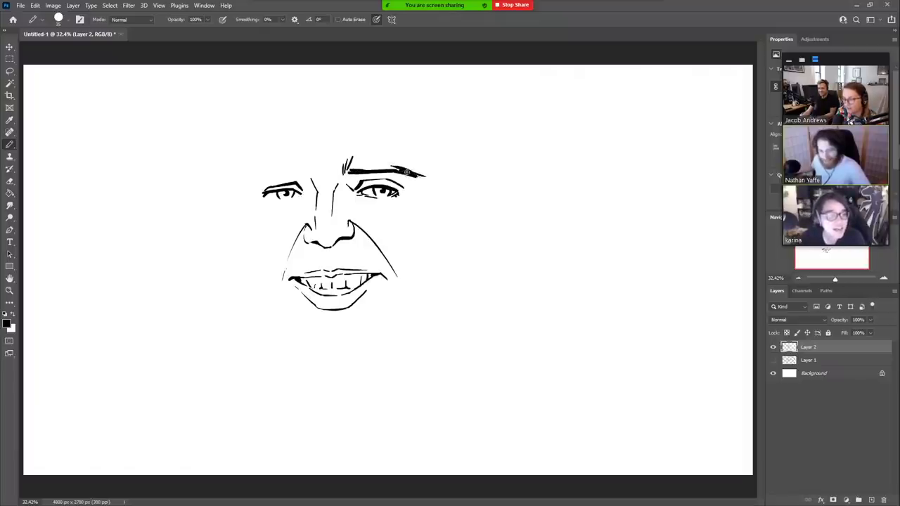
mouse_move(352, 162)
left_mouse_down()
mouse_move(399, 156)
mouse_move(422, 171)
mouse_move(354, 163)
mouse_move(410, 169)
mouse_move(361, 170)
left_mouse_up()
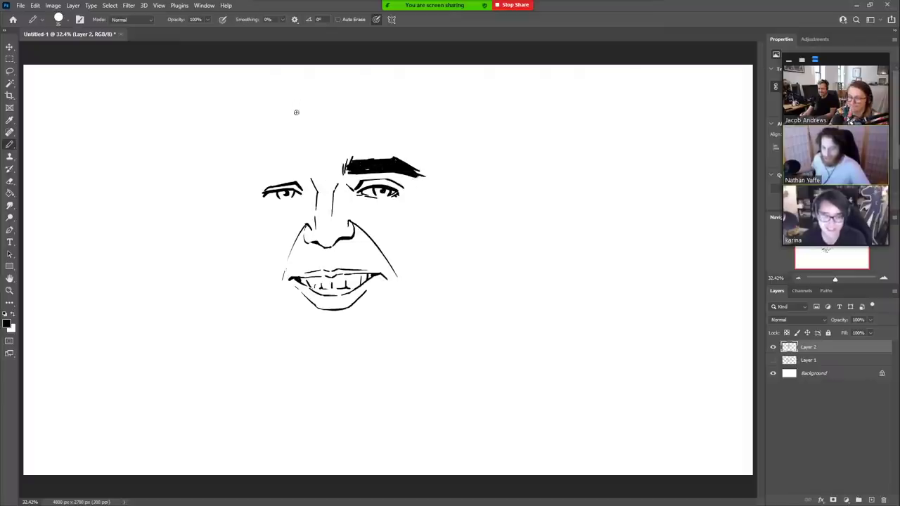
mouse_move(239, 187)
left_mouse_down()
mouse_move(280, 325)
mouse_move(378, 360)
mouse_move(446, 226)
mouse_move(453, 155)
left_mouse_up()
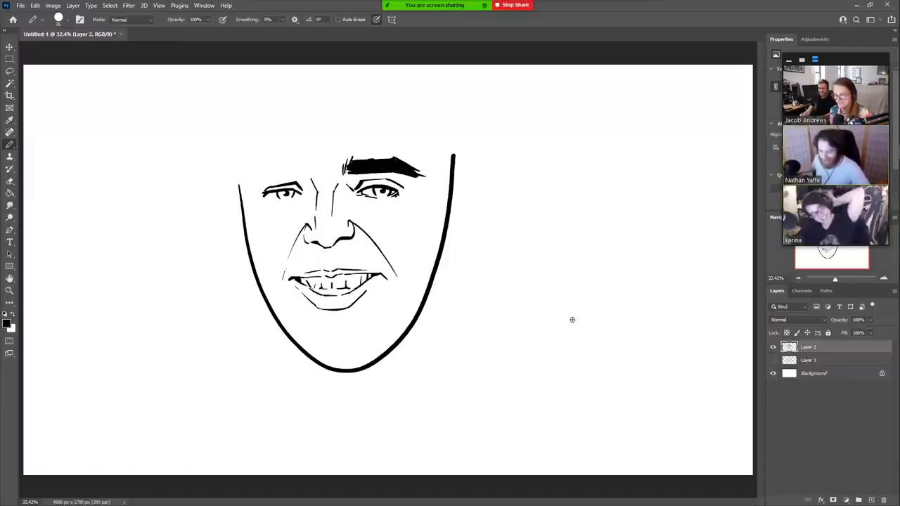
key("e")
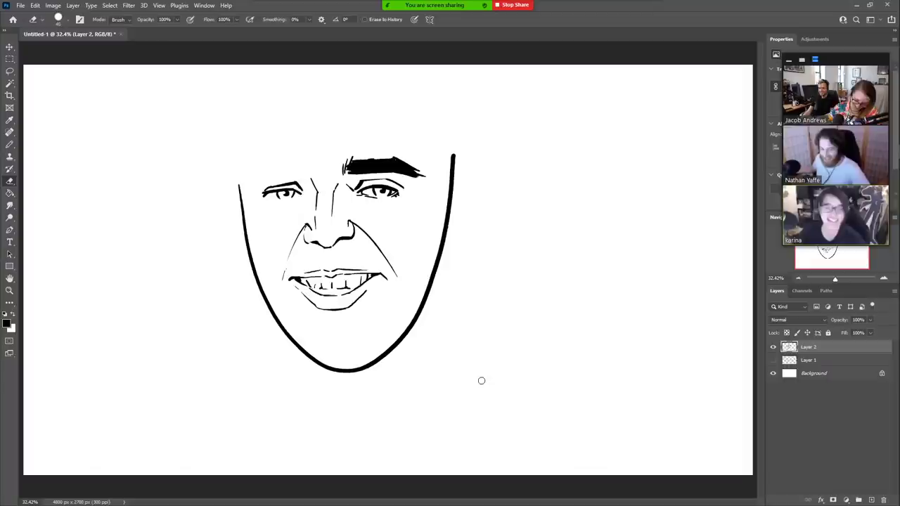
mouse_move(450, 151)
left_mouse_down()
mouse_move(449, 217)
mouse_move(406, 325)
mouse_move(373, 355)
mouse_move(314, 353)
mouse_move(243, 229)
mouse_move(383, 373)
mouse_move(459, 258)
mouse_move(352, 373)
left_mouse_up()
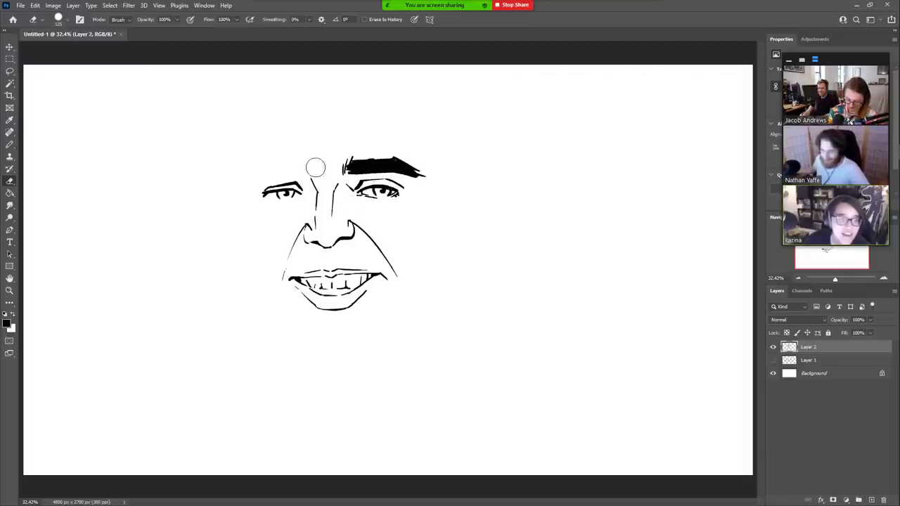
Step: Add a lower lid and outer lashes to the far eye, lasso the eye and shift it slightly toward the nose
key("b")
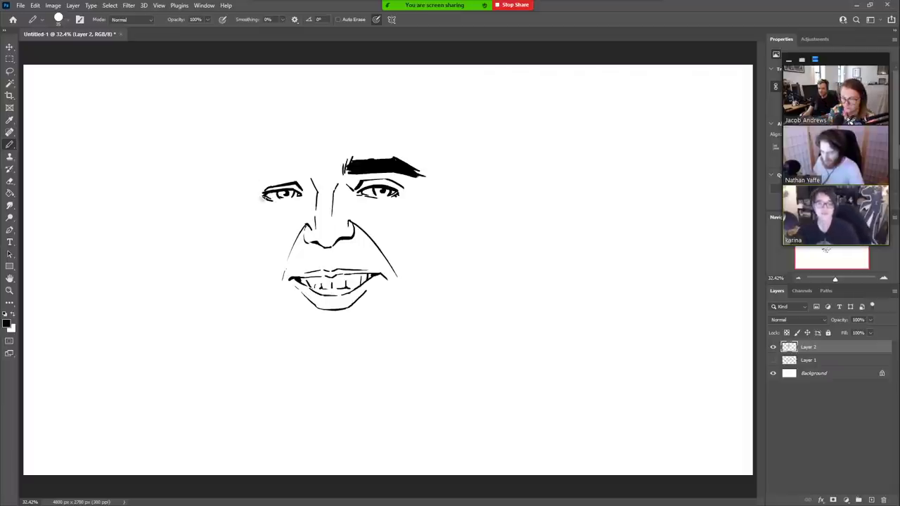
key("l")
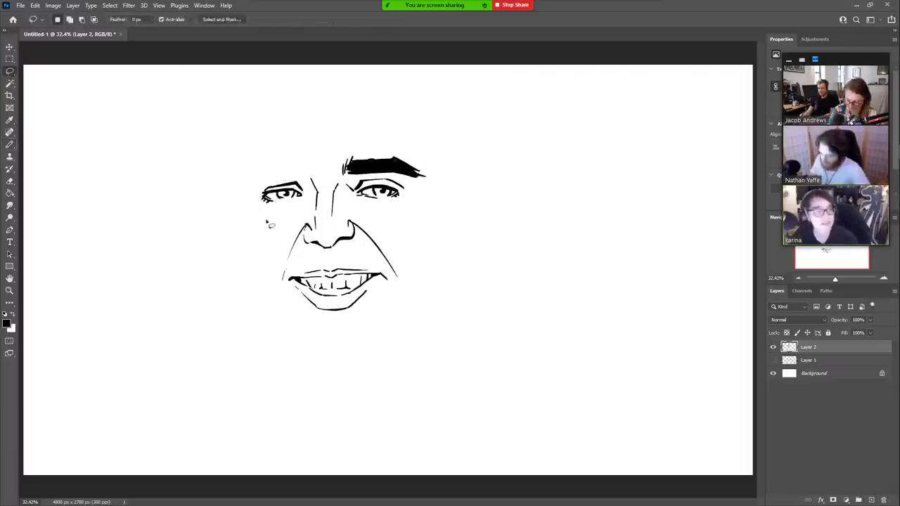
mouse_move(270, 217)
left_mouse_down()
mouse_move(313, 215)
mouse_move(249, 204)
mouse_move(267, 215)
left_mouse_up()
left_click(11, 47)
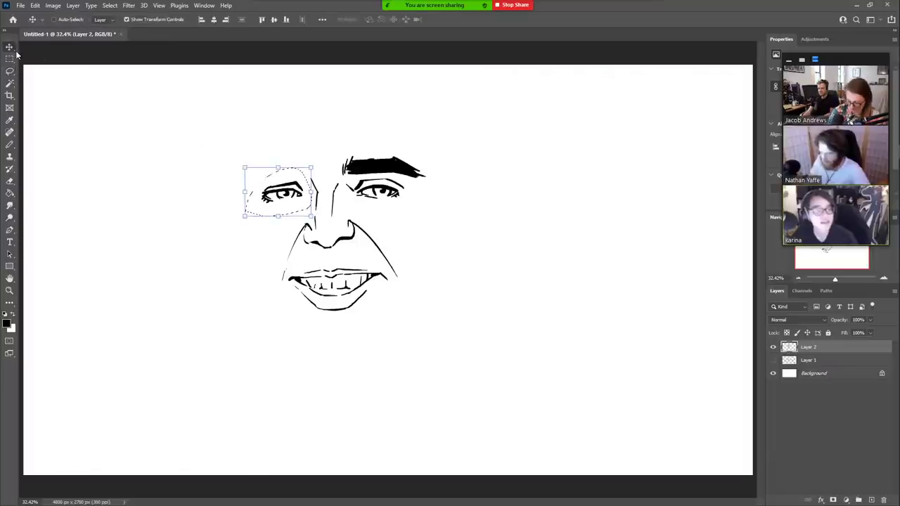
key("ctrl+d")
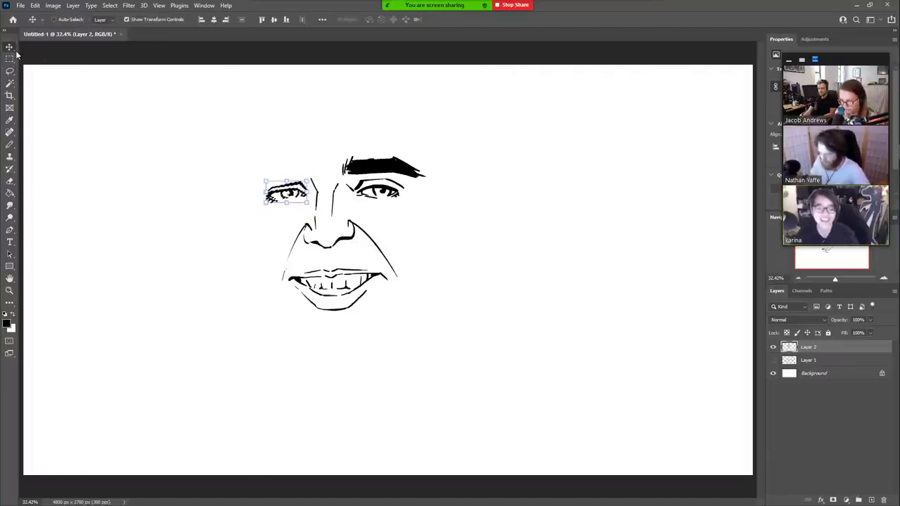
key("ctrl+d")
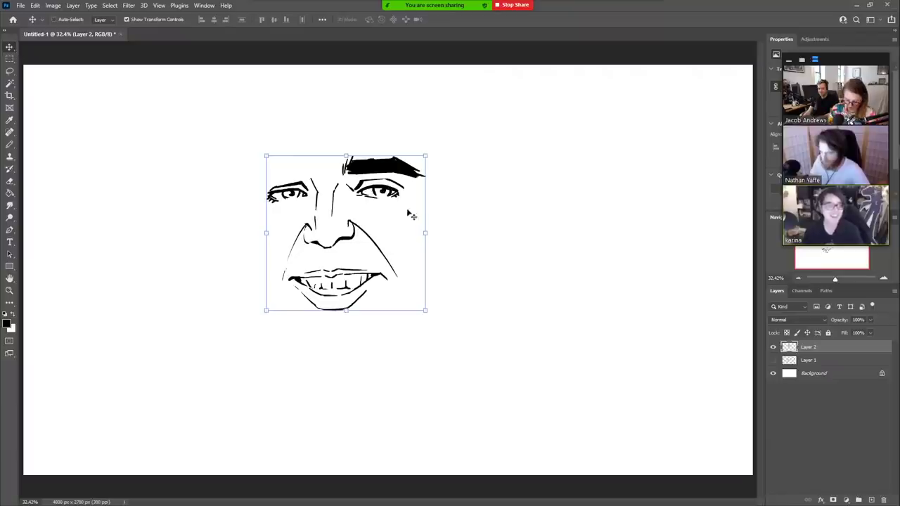
Step: Lasso the near eye with its crease and inner-corner stroke, shift it slightly toward the nose and deselect it
key("l")
mouse_move(350, 178)
left_mouse_down()
mouse_move(370, 211)
mouse_move(399, 180)
left_mouse_up()
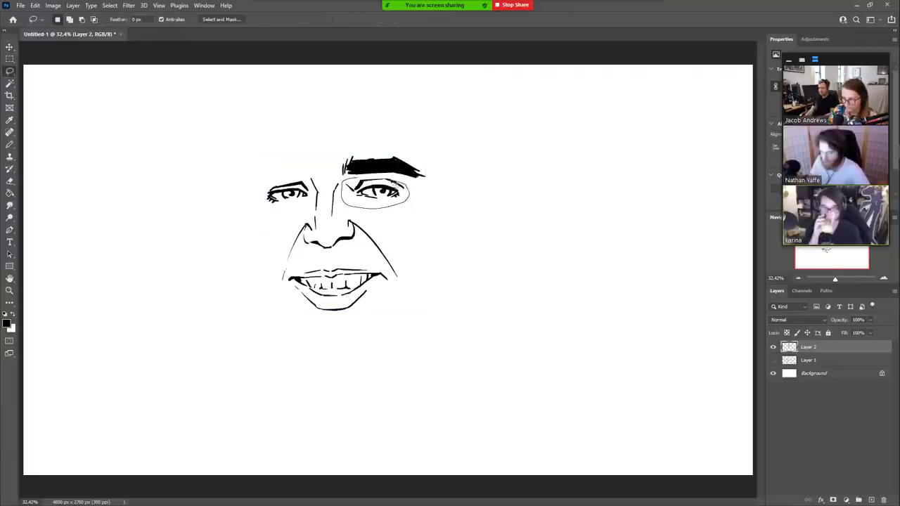
left_click(69, 20)
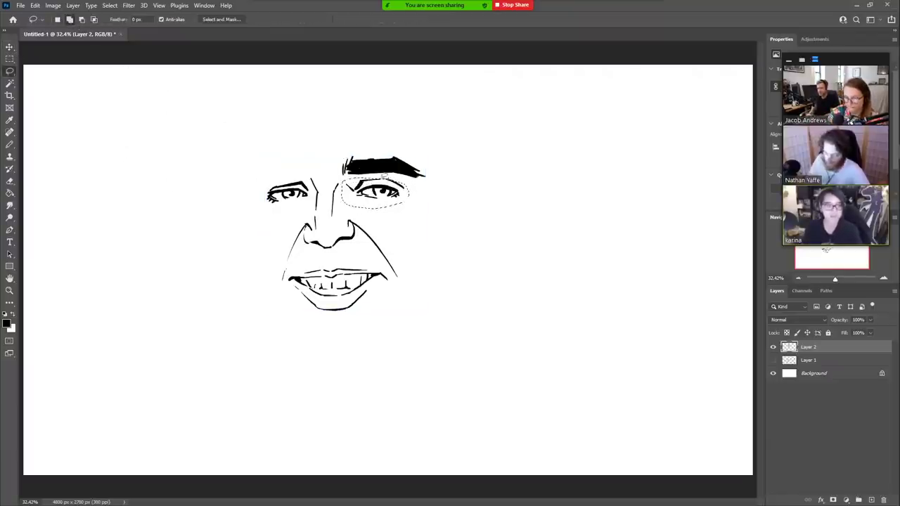
key("v")
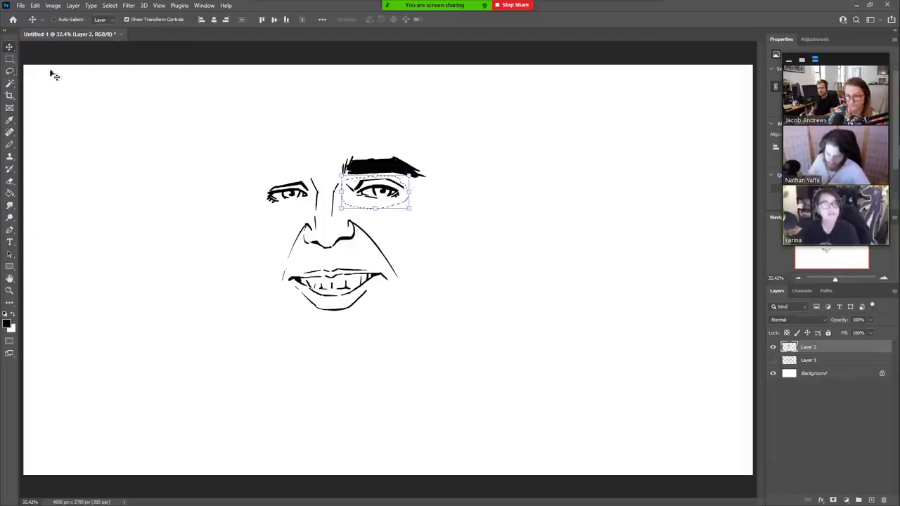
left_click_drag(393, 195, 397, 176)
key("ctrl+d")
Step: Refine the line inside the far nostril and add short crow's-feet strokes beside the far eye's outer corner
key("b")
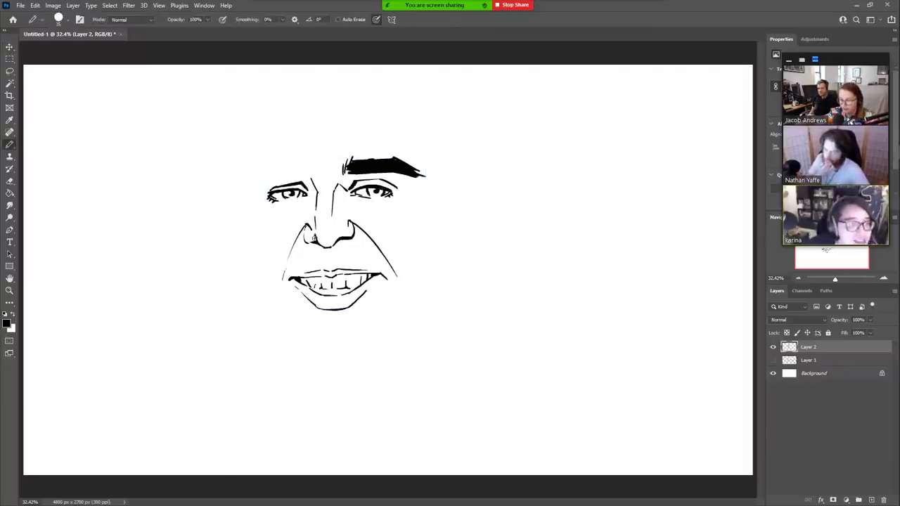
key("e")
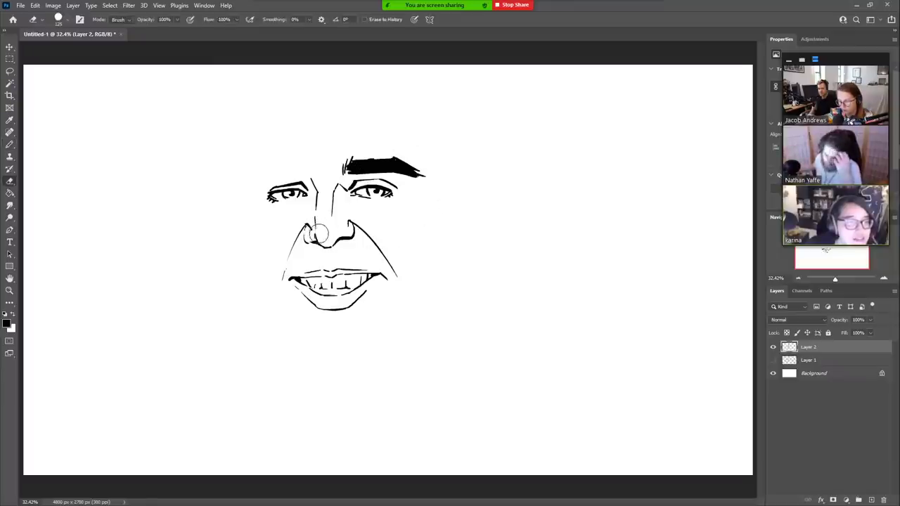
key("b")
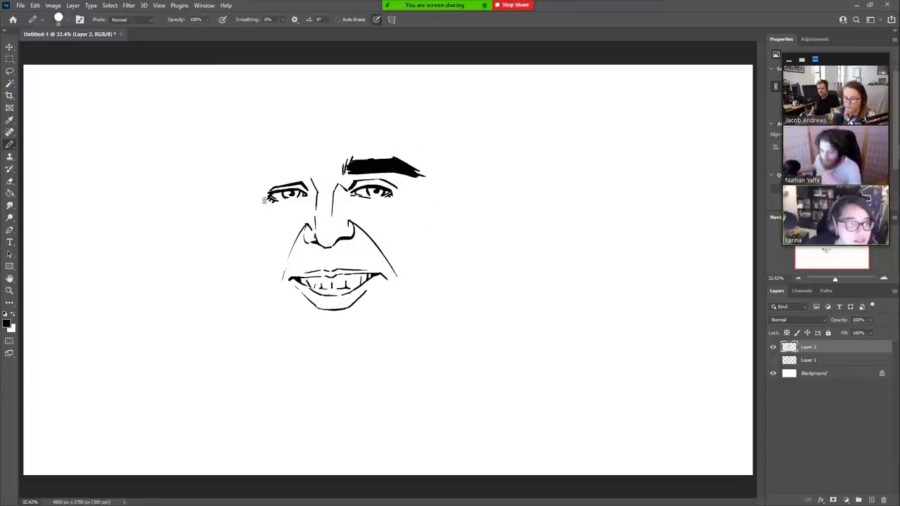
left_click_drag(257, 188, 266, 205)
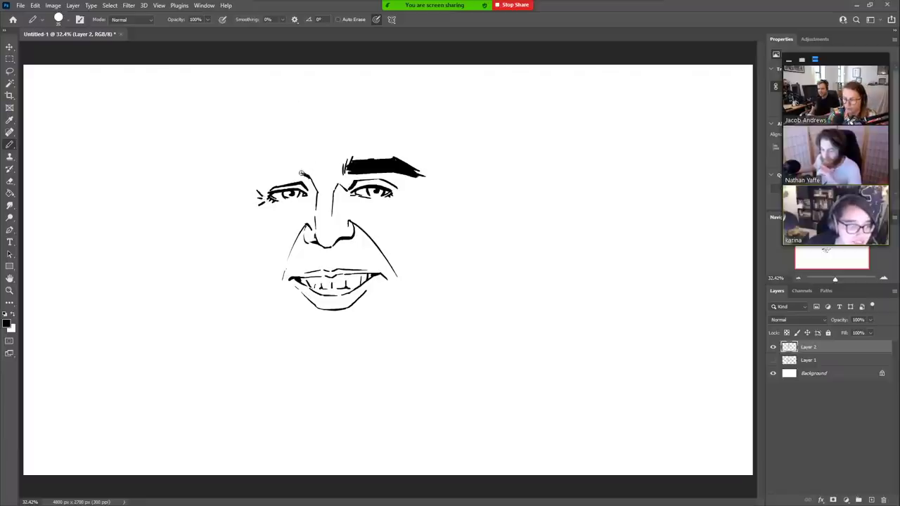
Step: Ink a thick solid black eyebrow over the far eye from the nose bridge outward and clean its upper edge with the Eraser
mouse_move(299, 174)
left_mouse_down()
mouse_move(256, 189)
mouse_move(276, 165)
mouse_move(250, 187)
left_mouse_up()
key("ctrl+z")
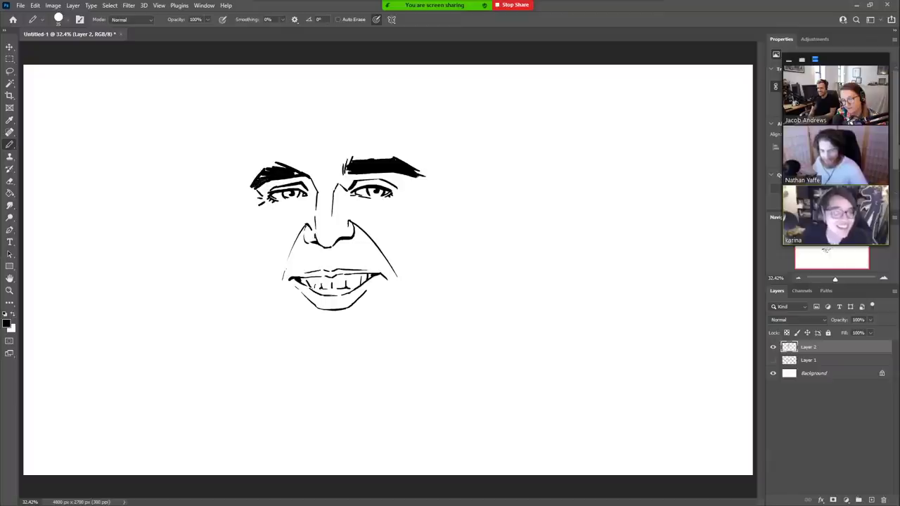
key("e")
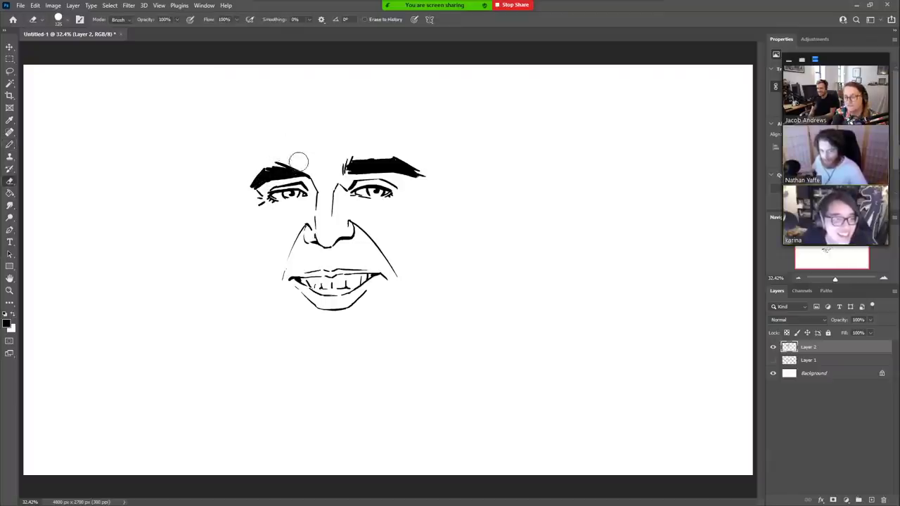
mouse_move(297, 157)
left_mouse_down()
mouse_move(251, 166)
mouse_move(287, 177)
mouse_move(293, 168)
mouse_move(250, 190)
left_mouse_up()
key("b")
key("e")
key("b")
key("e")
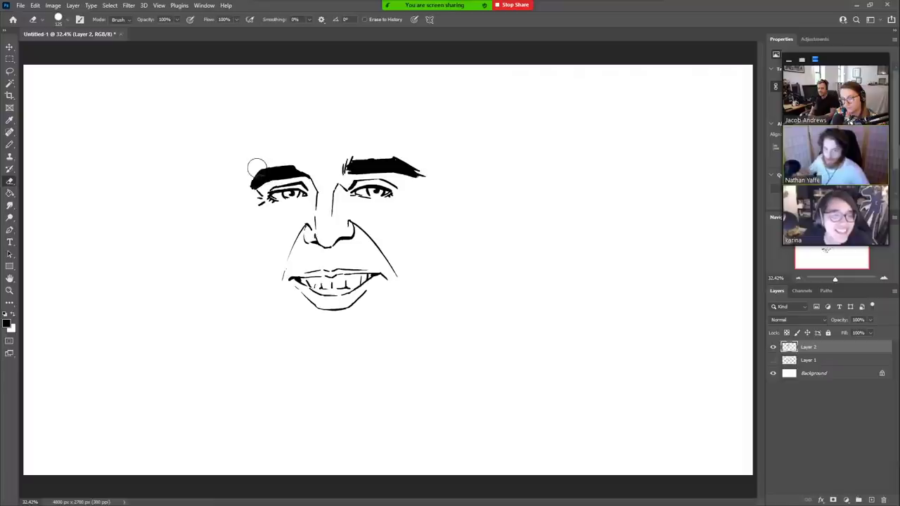
Step: Add short hair strokes to the inner ends of both eyebrows and taper the near eyebrow's outer top edge with the Eraser
key("b")
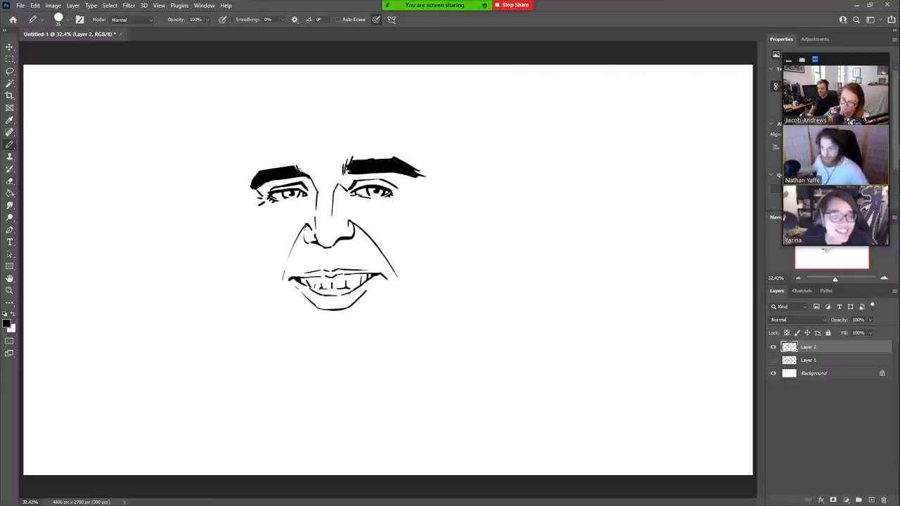
left_click_drag(306, 169, 312, 176)
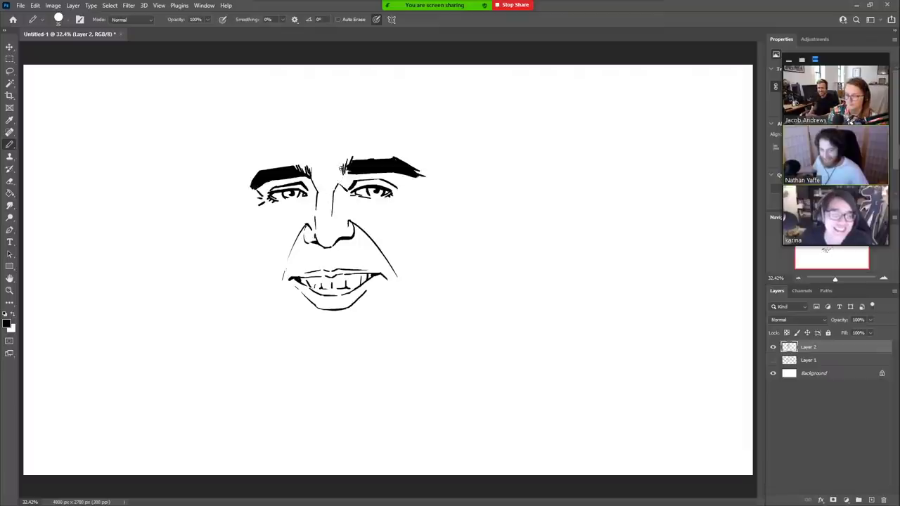
left_click_drag(340, 169, 335, 170)
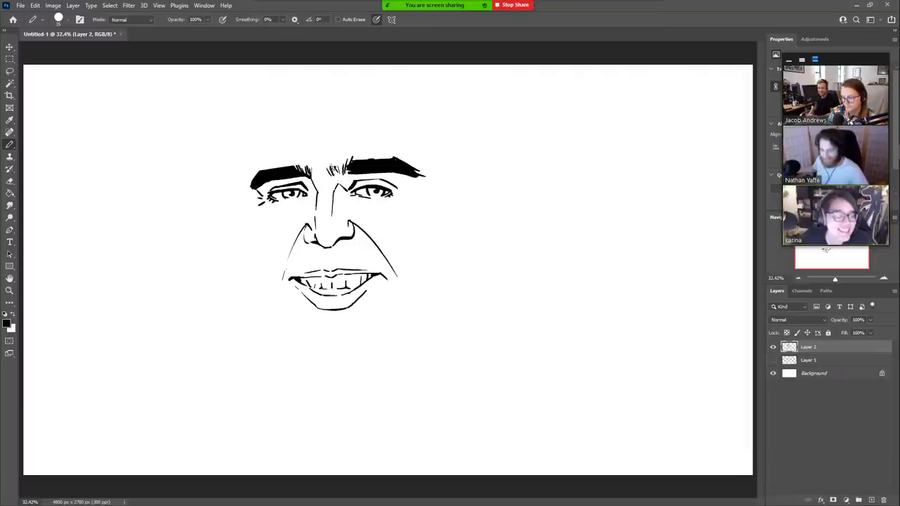
left_click_drag(340, 175, 338, 161)
left_click_drag(347, 175, 350, 159)
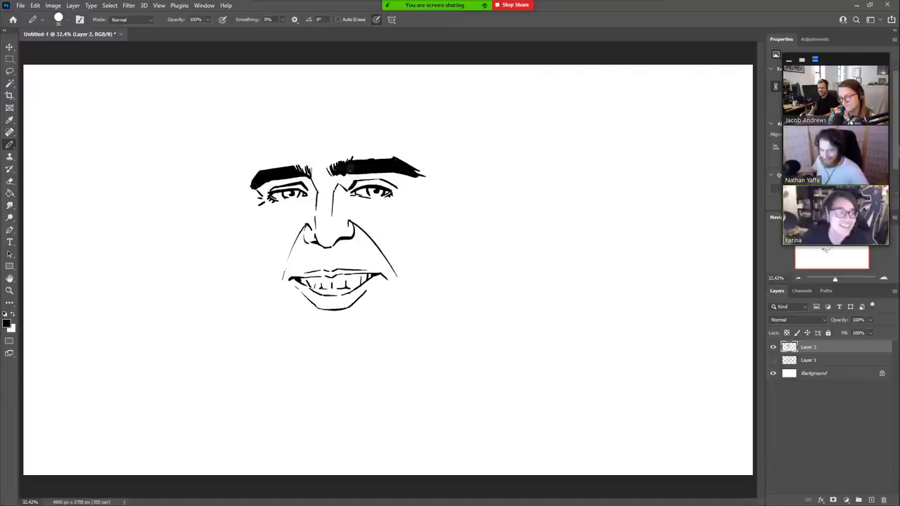
key("e")
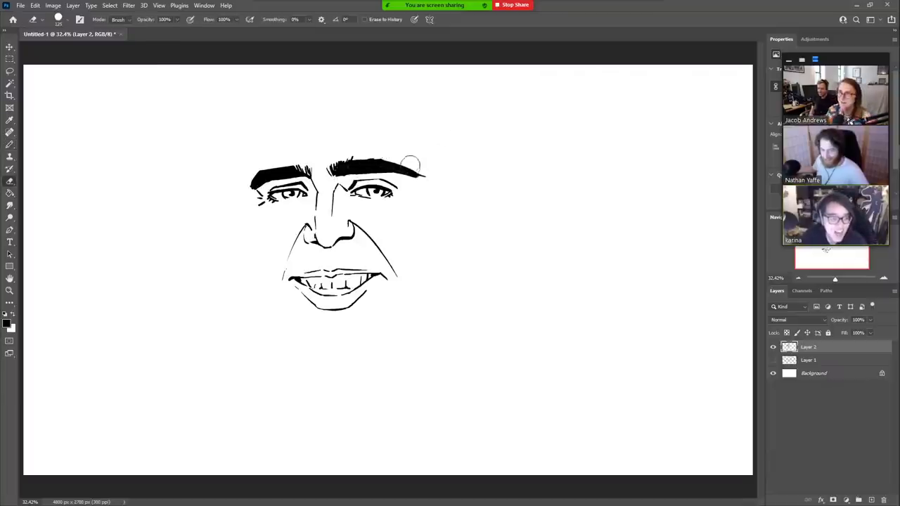
key("b")
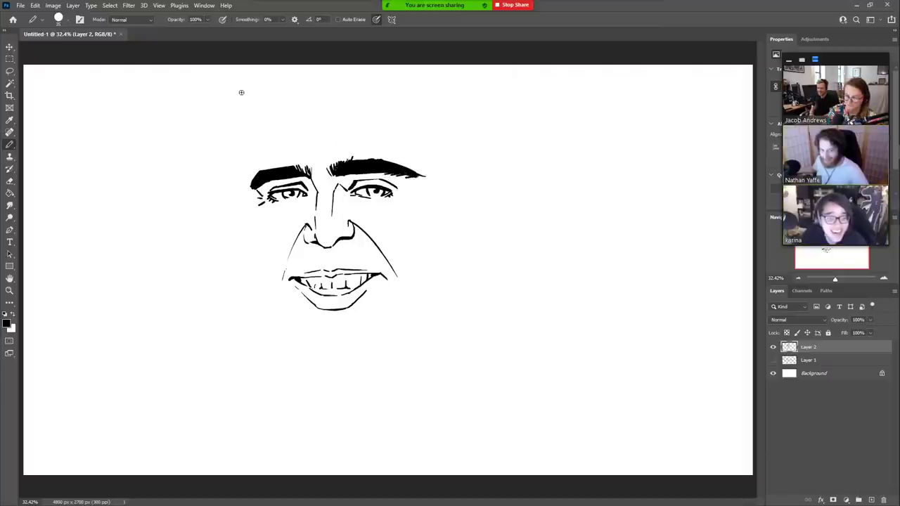
Step: Sketch a tall round-topped body outline in thick line around the face and scatter small oval spots inside it
mouse_move(241, 93)
left_mouse_down()
mouse_move(221, 316)
mouse_move(246, 461)
left_mouse_up()
mouse_move(260, 79)
left_mouse_down()
mouse_move(452, 179)
mouse_move(444, 437)
left_mouse_up()
left_click_drag(236, 350, 245, 374)
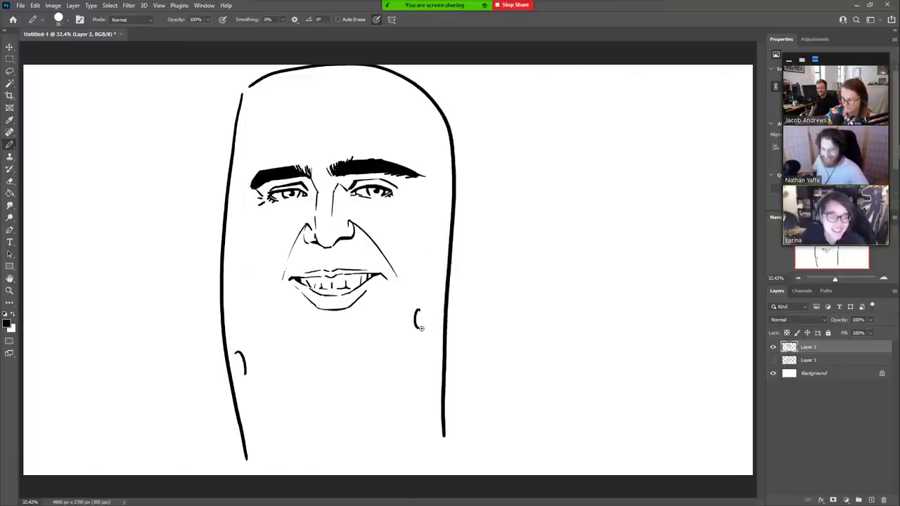
left_click_drag(259, 104, 264, 88)
left_click_drag(323, 425, 332, 436)
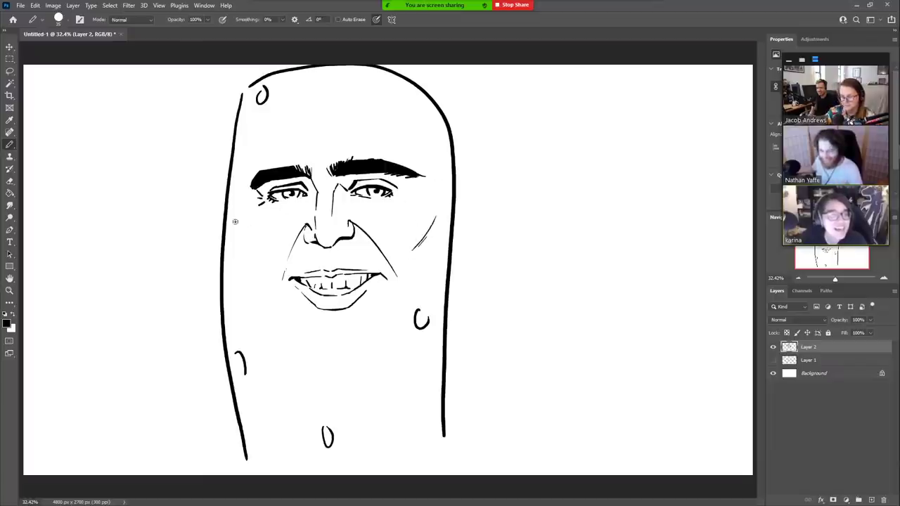
Step: Draw the cheekbone stroke on the far side and a curved chin line below the mouth, and trim the near eyebrow's upper edge
left_click_drag(233, 214, 244, 241)
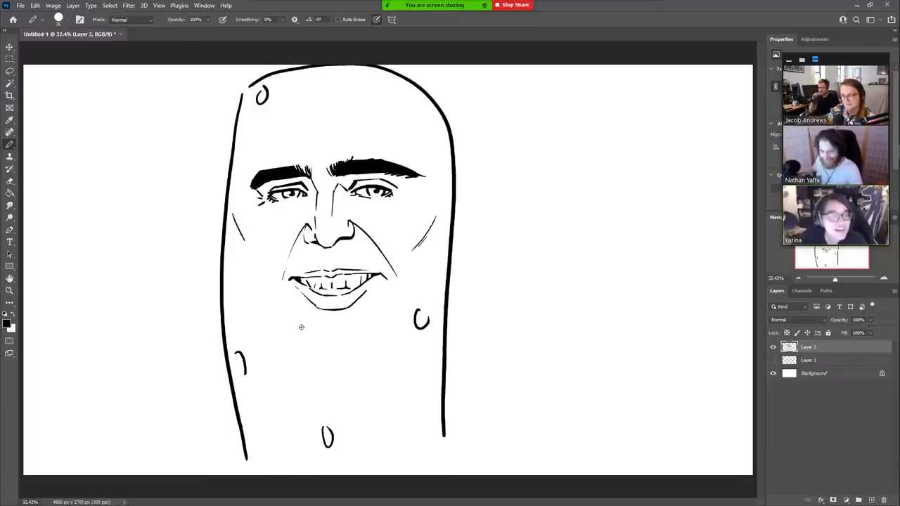
mouse_move(299, 353)
left_mouse_down()
mouse_move(357, 362)
mouse_move(295, 346)
mouse_move(305, 362)
mouse_move(338, 368)
mouse_move(360, 362)
mouse_move(377, 338)
left_mouse_up()
key("ctrl+z")
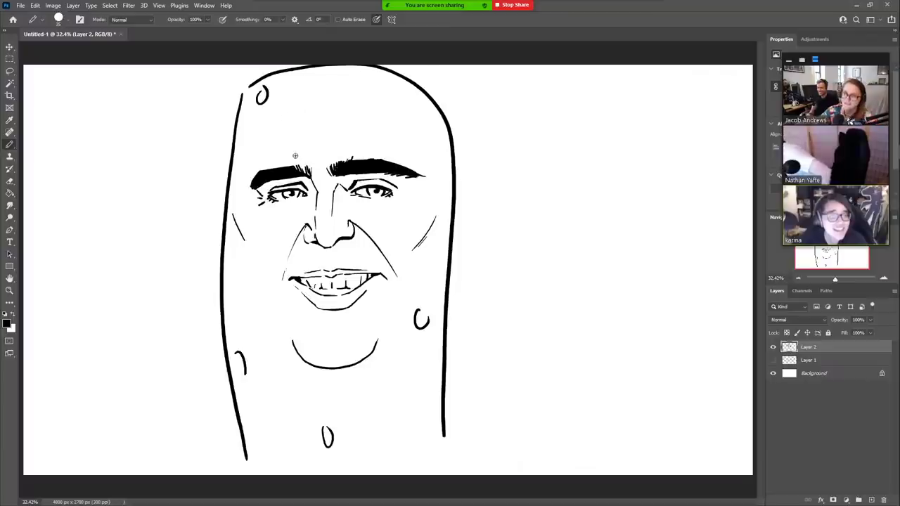
key("e")
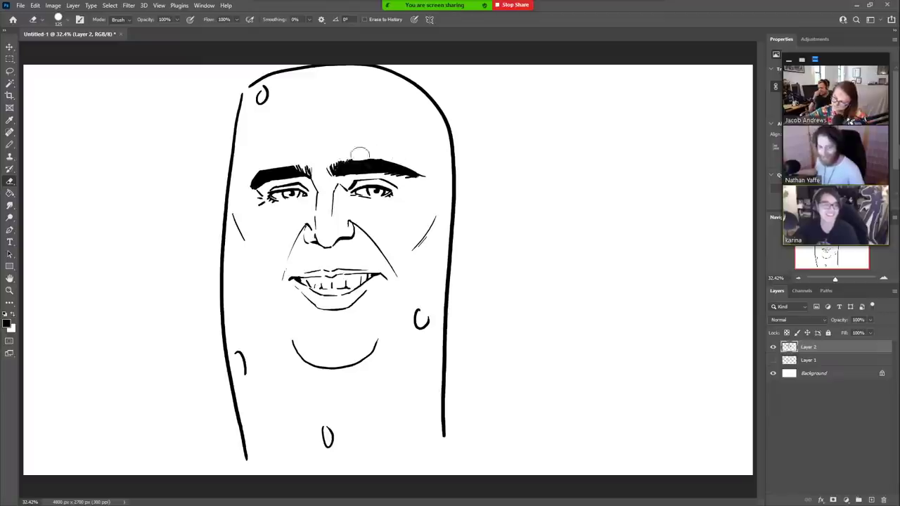
key("b")
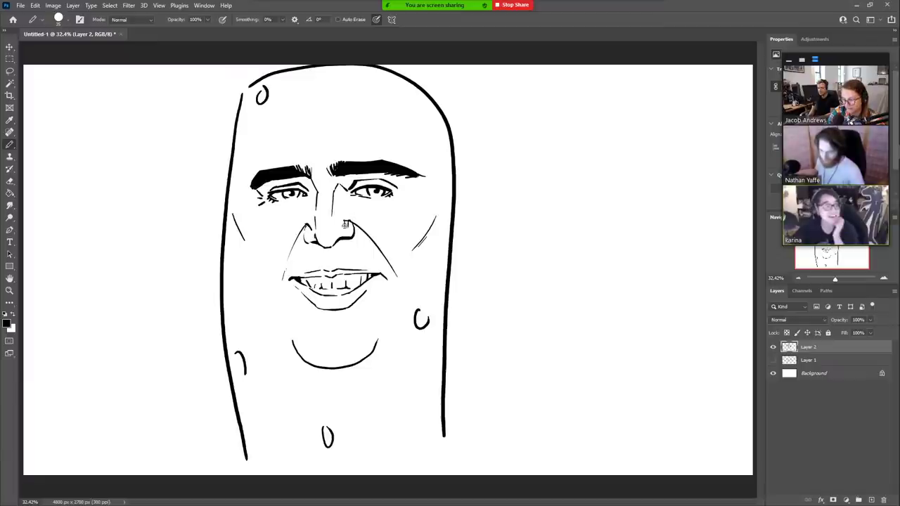
Step: Lasso the near nostril with its smile line, shift it slightly toward the nose and deselect it
key("l")
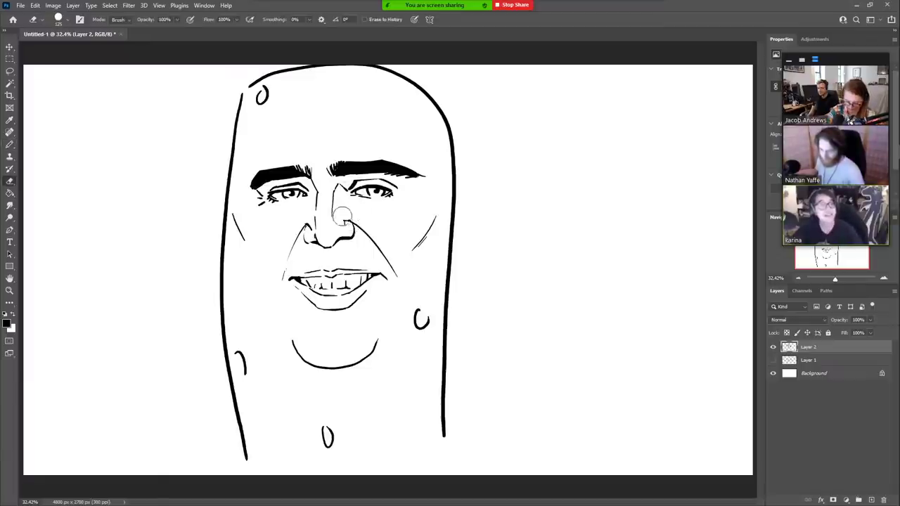
mouse_move(344, 234)
left_mouse_down()
mouse_move(405, 297)
mouse_move(408, 274)
mouse_move(369, 219)
mouse_move(343, 223)
left_mouse_up()
left_click(9, 46)
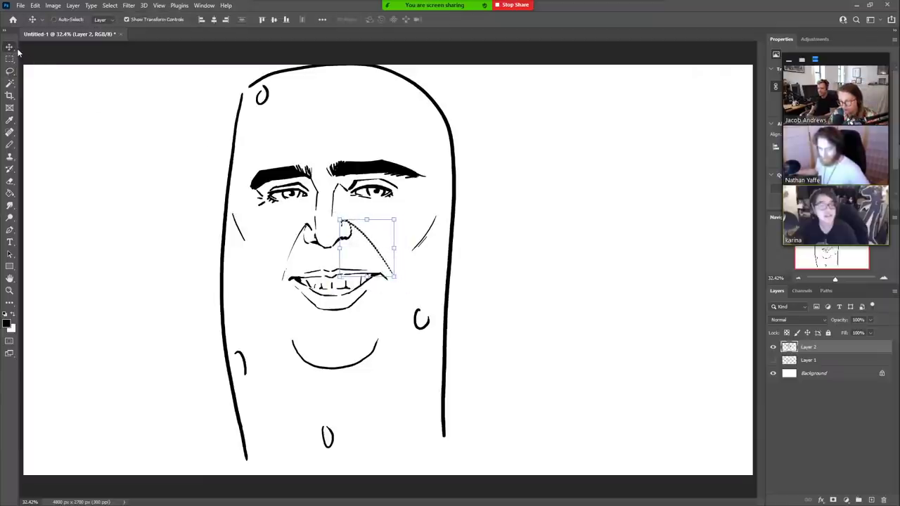
key("ctrl+d")
key("b")
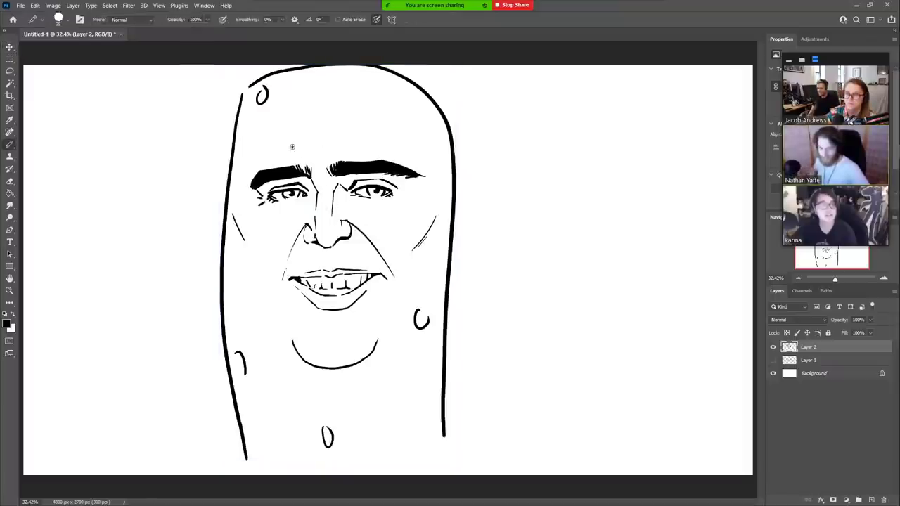
Step: Trim the far eyebrow's outer end, ink temple lines on both sides of the forehead and add crow's-feet beside the near eye
key("e")
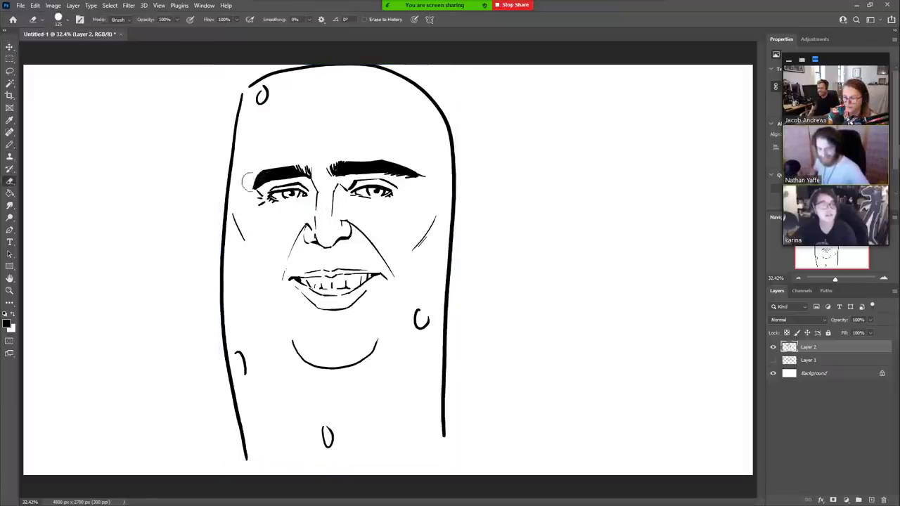
key("b")
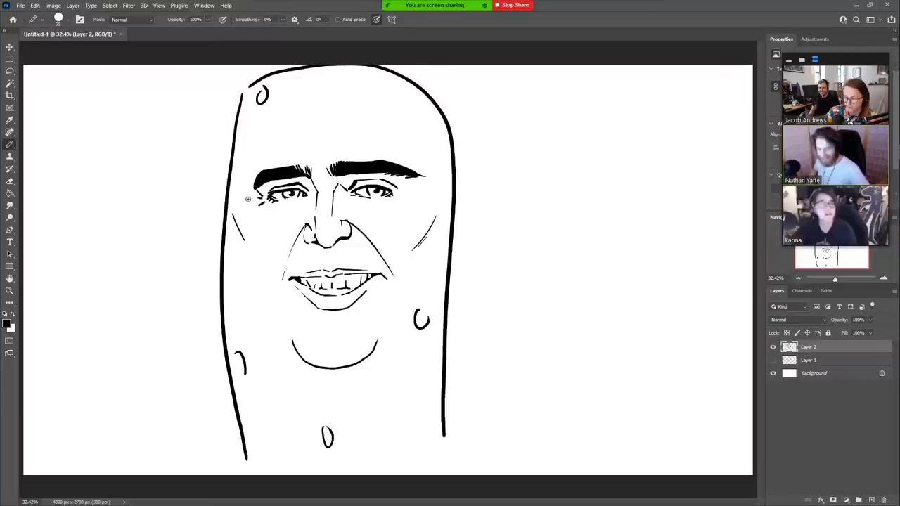
left_click_drag(244, 193, 259, 168)
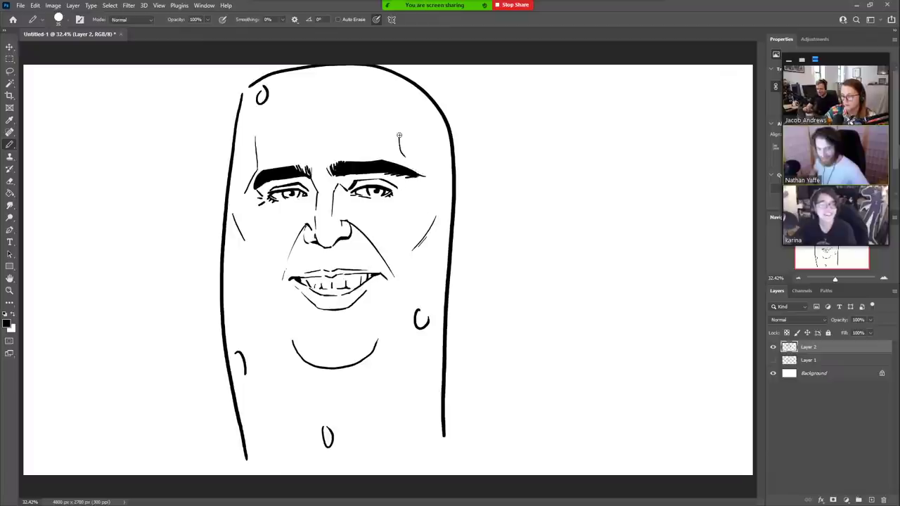
left_click_drag(398, 135, 406, 109)
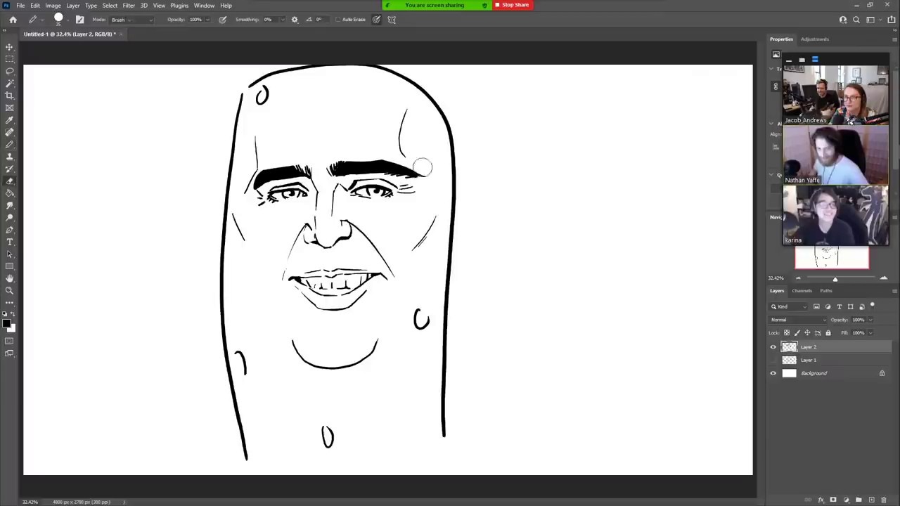
Step: Shorten the near eyebrow's outer tip with the Eraser and undo the last excess erasure
key("e")
left_click_drag(424, 176, 408, 172)
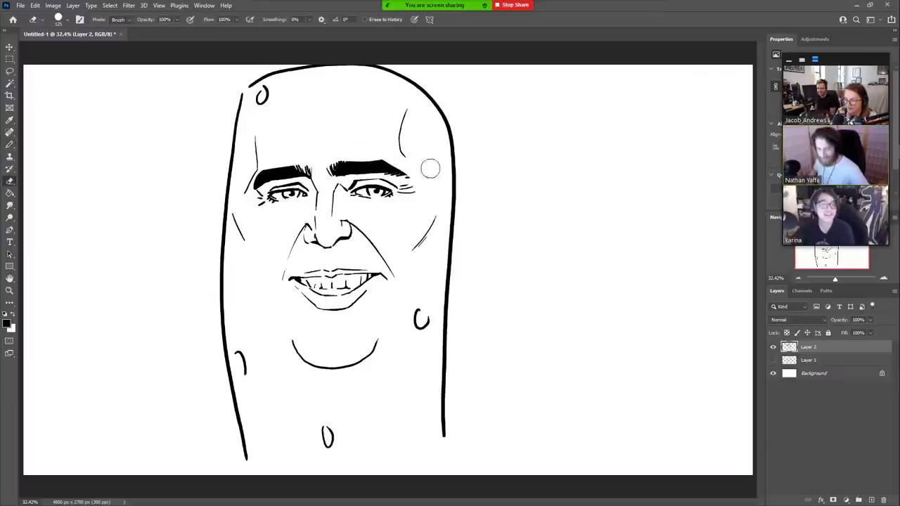
key("ctrl+z")
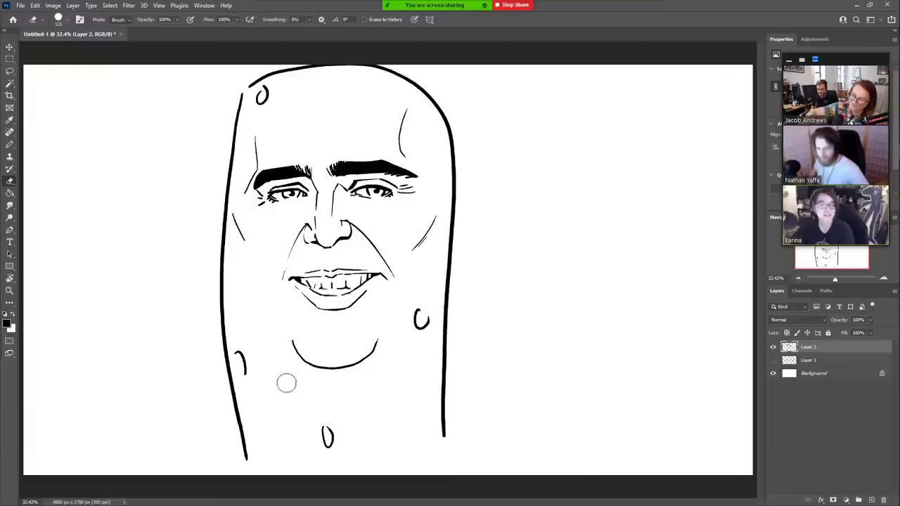
Step: Draw a neckline across the body below the chin with two shirt collar flaps and a knotted tie hanging from it
key("b")
left_click_drag(235, 378, 454, 368)
mouse_move(326, 377)
left_mouse_down()
mouse_move(310, 398)
mouse_move(235, 386)
left_mouse_up()
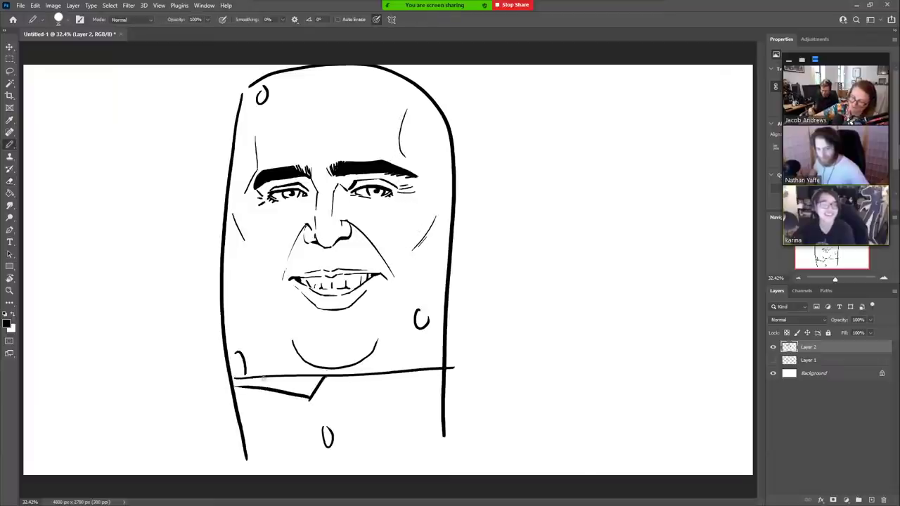
left_click_drag(358, 393, 457, 371)
mouse_move(320, 380)
left_mouse_down()
mouse_move(328, 395)
mouse_move(353, 380)
mouse_move(325, 462)
mouse_move(341, 475)
left_mouse_up()
left_click_drag(344, 396, 342, 475)
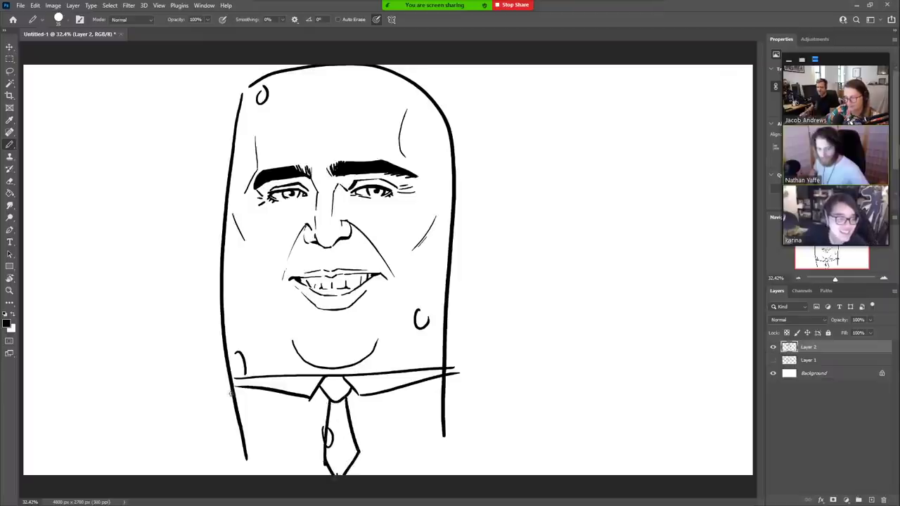
Step: Sketch a small sleeve and thin arm on each side of the body below the collar
mouse_move(229, 394)
left_mouse_down()
mouse_move(213, 425)
mouse_move(228, 429)
mouse_move(214, 465)
left_mouse_up()
mouse_move(445, 380)
left_mouse_down()
mouse_move(442, 412)
mouse_move(468, 453)
left_mouse_up()
left_click_drag(441, 421, 460, 461)
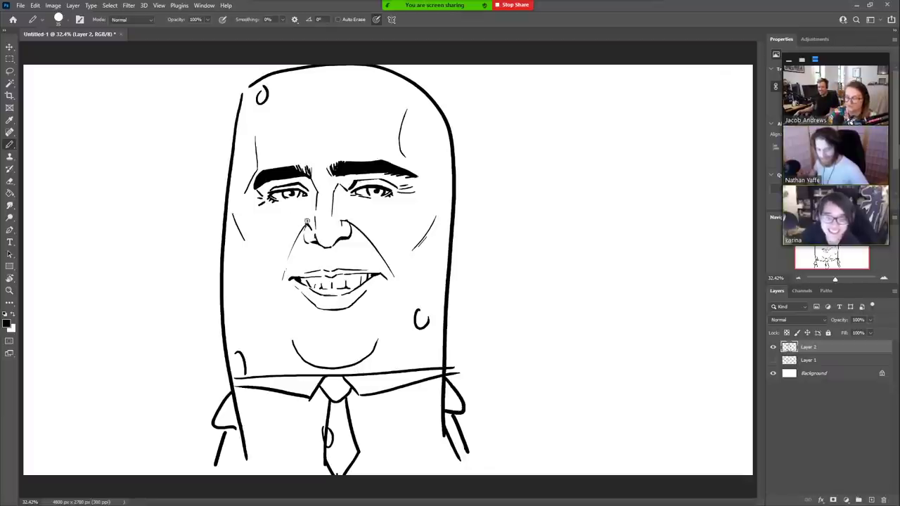
Step: Add a fold above the far nostril and thin bag lines under both eyes, cleaning up and redrawing the near one
mouse_move(303, 218)
left_mouse_down()
mouse_move(293, 228)
mouse_move(282, 209)
left_mouse_up()
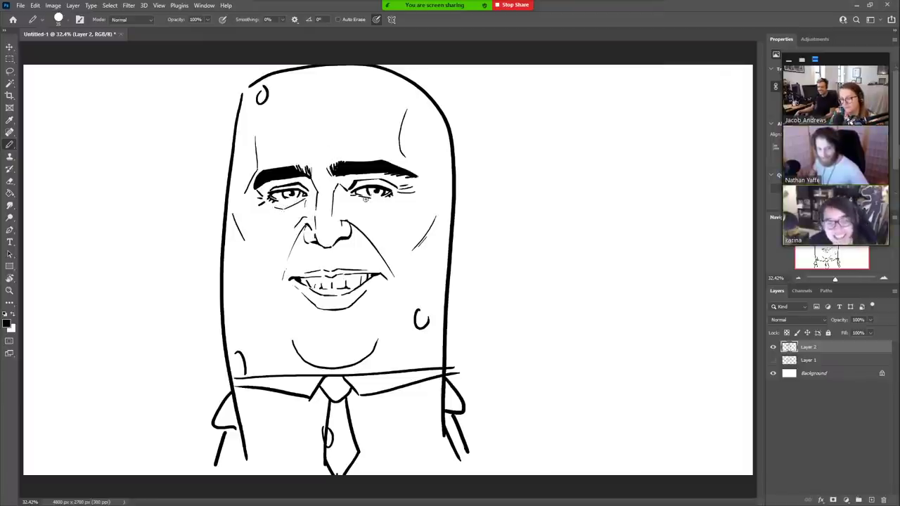
key("e")
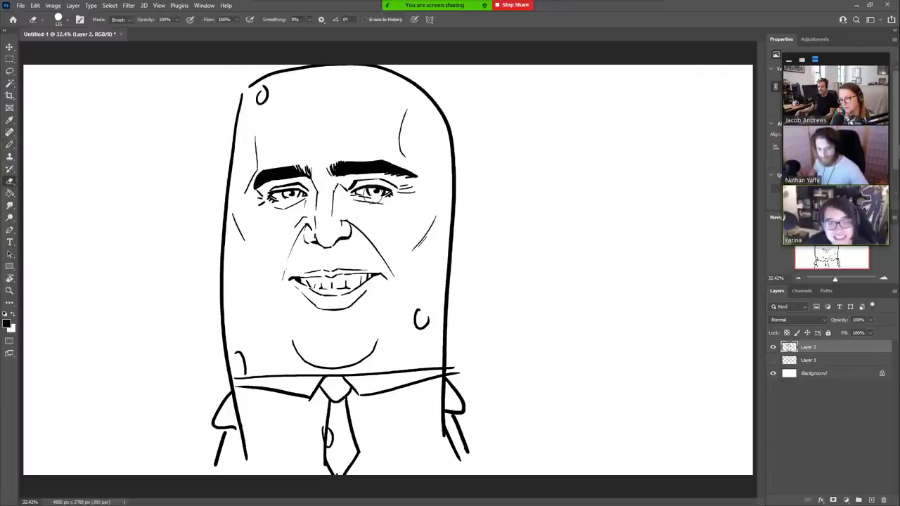
key("b")
left_click_drag(357, 200, 380, 205)
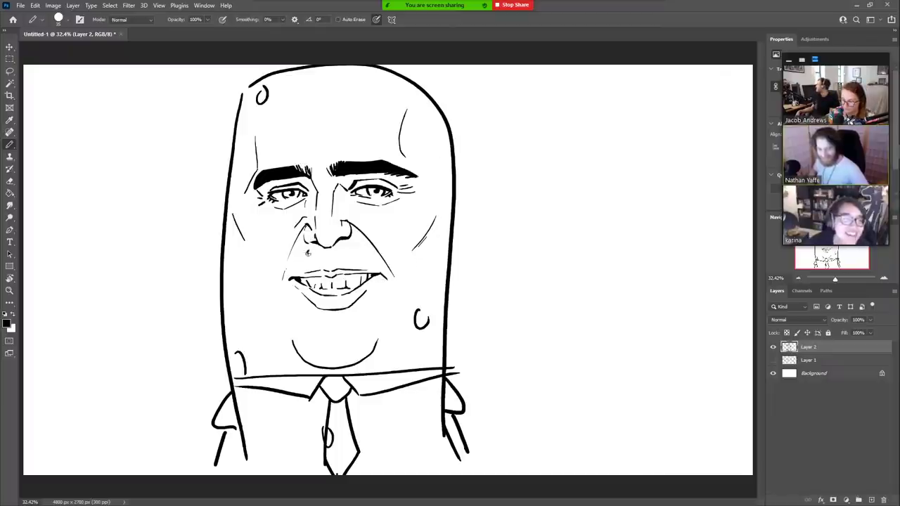
Step: Hatch a moustache between nose and upper lip and extend the beard strokes down the near side of the mouth to the chin
key("e")
mouse_move(313, 250)
left_mouse_down()
mouse_move(306, 259)
mouse_move(333, 246)
mouse_move(333, 267)
left_mouse_up()
key("b")
mouse_move(338, 243)
left_mouse_down()
mouse_move(339, 267)
mouse_move(354, 264)
mouse_move(361, 242)
mouse_move(393, 290)
mouse_move(390, 331)
mouse_move(371, 355)
left_mouse_up()
left_click_drag(373, 323, 364, 358)
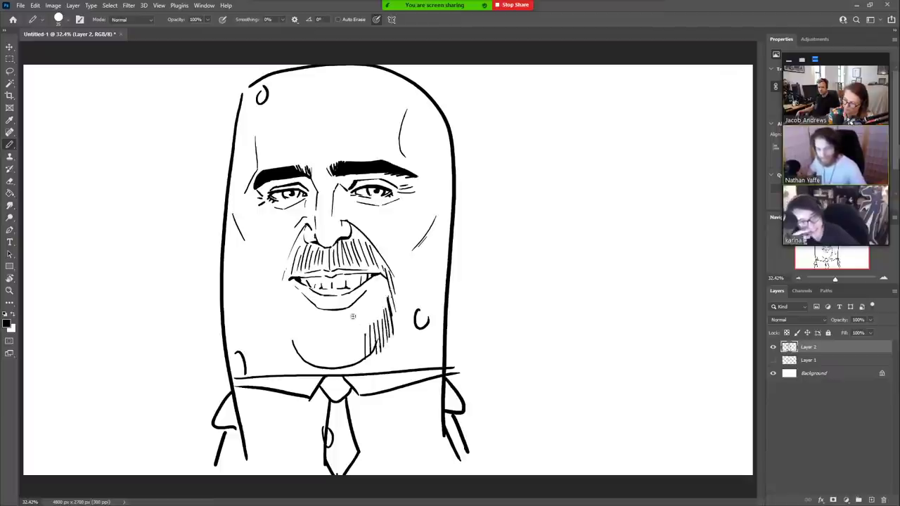
Step: Hatch the beard down the far side of the mouth, across the chin and just below the lower lip
left_click_drag(281, 294, 282, 323)
left_click_drag(284, 298, 295, 361)
mouse_move(302, 336)
left_mouse_down()
mouse_move(296, 358)
mouse_move(321, 341)
mouse_move(318, 367)
left_mouse_up()
left_click_drag(328, 344, 326, 368)
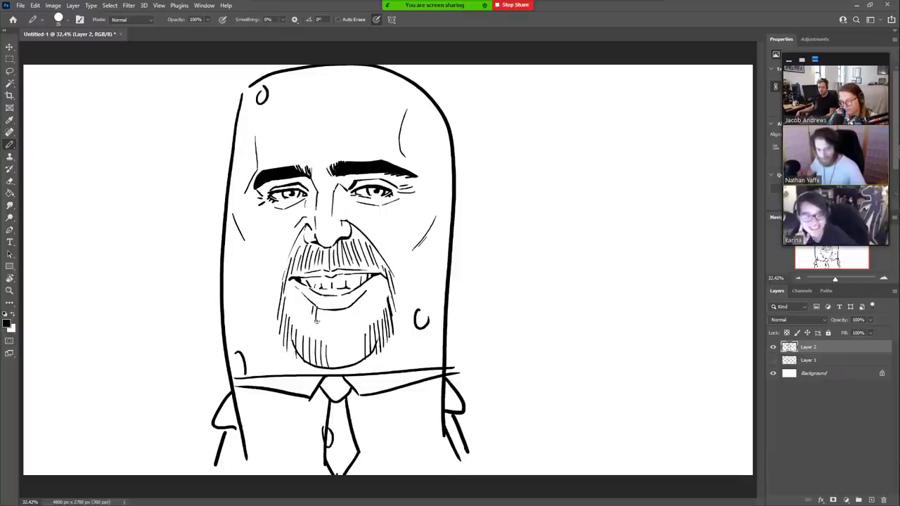
left_click_drag(331, 309, 335, 328)
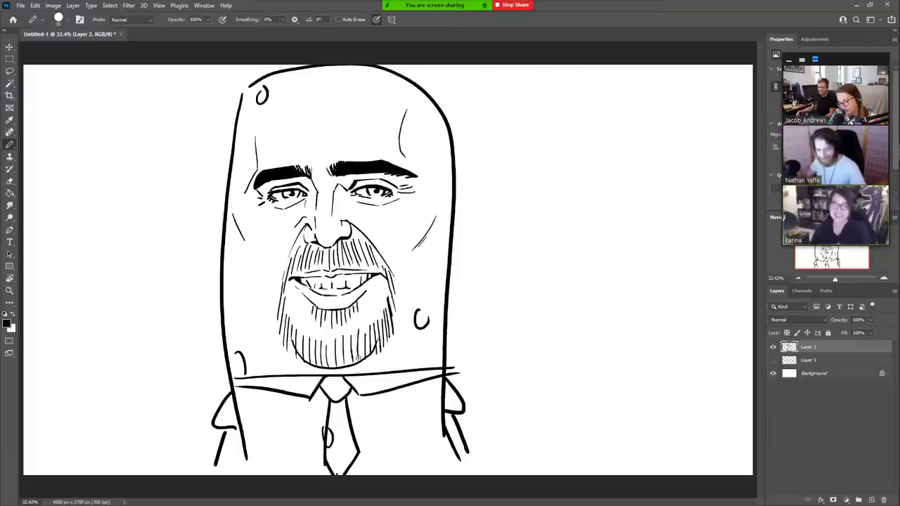
left_click_drag(362, 327, 359, 364)
Step: Erase the body outline, oval spots, collar, tie and arms around the face with a 250 px Eraser
key("e")
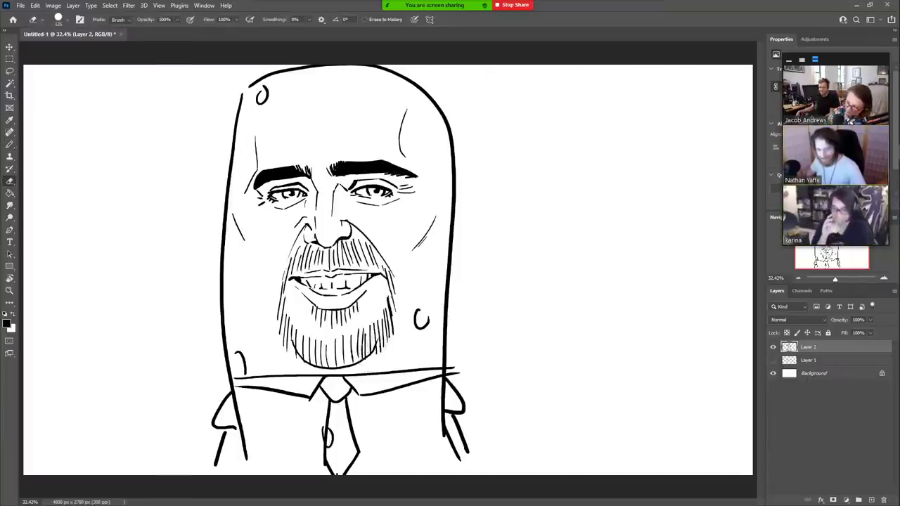
mouse_move(452, 159)
left_mouse_down()
mouse_move(442, 345)
mouse_move(453, 450)
mouse_move(458, 365)
mouse_move(468, 391)
mouse_move(424, 337)
mouse_move(405, 378)
mouse_move(302, 382)
mouse_move(220, 317)
mouse_move(211, 432)
mouse_move(371, 414)
mouse_move(337, 412)
mouse_move(457, 297)
mouse_move(446, 114)
mouse_move(258, 88)
mouse_move(209, 215)
mouse_move(213, 151)
mouse_move(217, 187)
mouse_move(227, 127)
left_mouse_up()
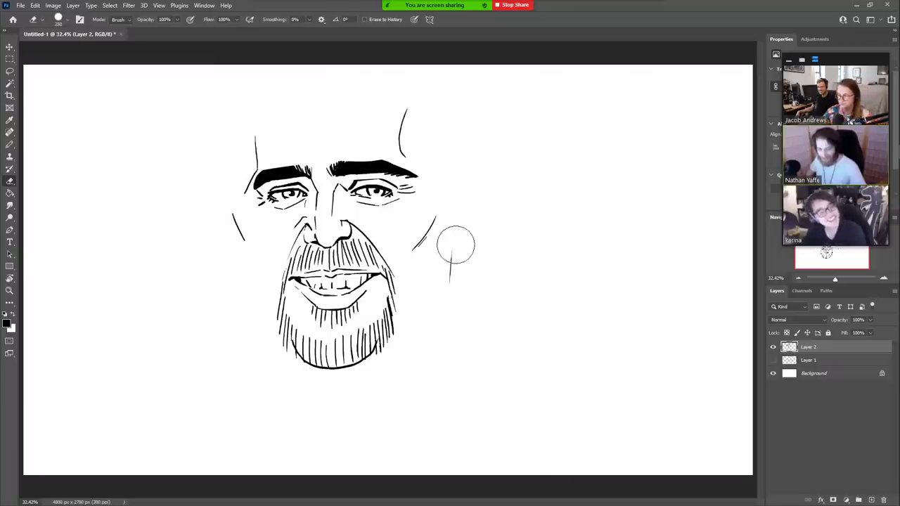
left_click_drag(457, 246, 456, 335)
Step: Scale the bearded face down to about 77.6% and reposition it slightly within the upper part of the canvas
key("v")
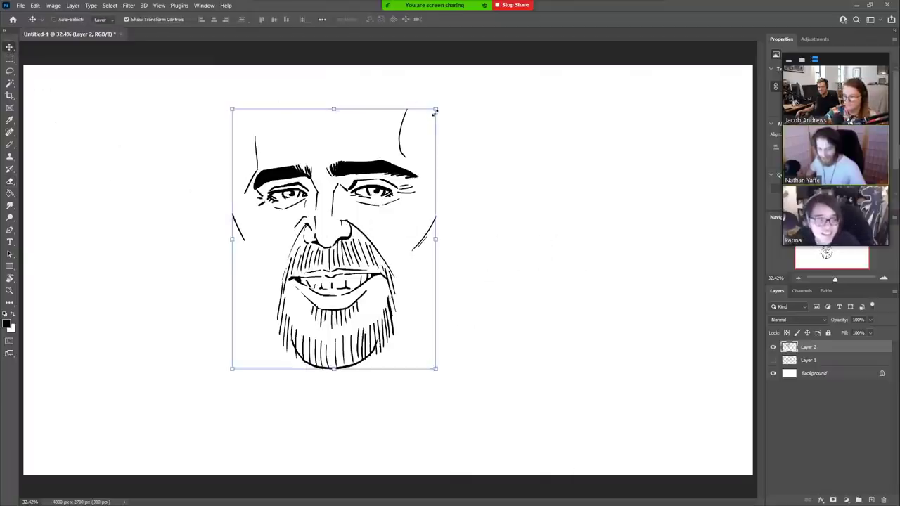
left_click_drag(434, 109, 405, 147)
left_click_drag(371, 185, 381, 180)
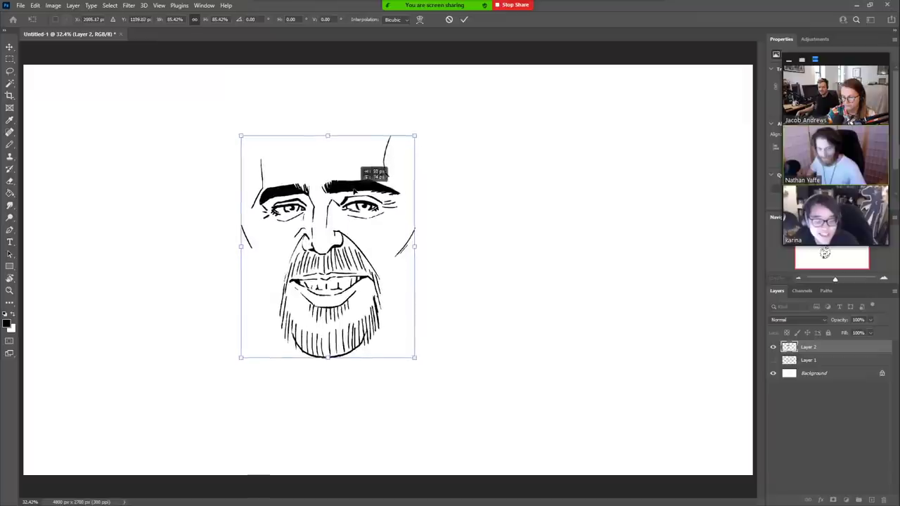
left_click_drag(416, 135, 400, 155)
left_click_drag(350, 200, 360, 181)
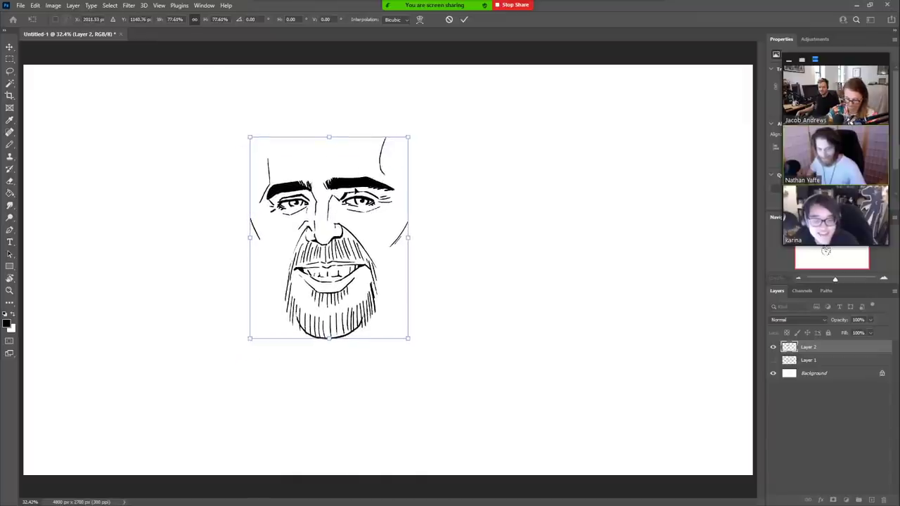
key("Return")
Step: Draw the wavy hairline above the forehead and carry it down the right side of the face to eye level
key("b")
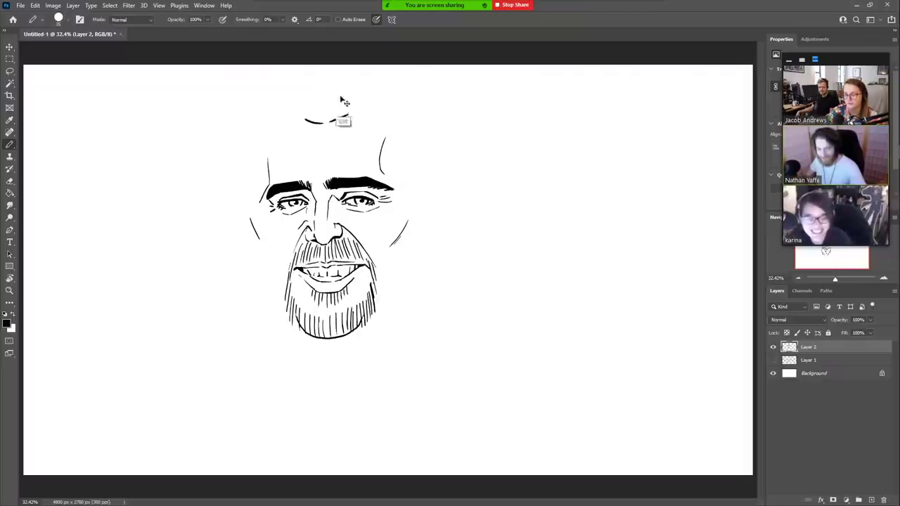
key("ctrl+z")
left_click_drag(313, 110, 357, 104)
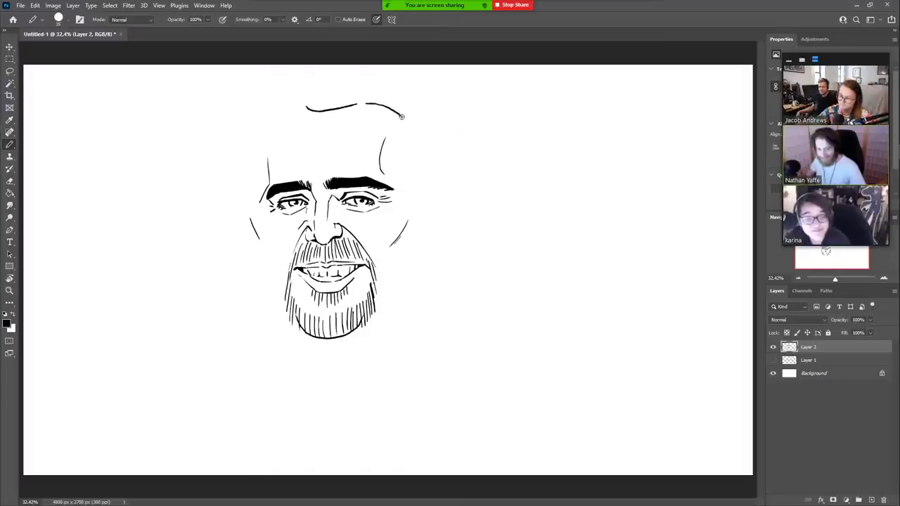
mouse_move(402, 116)
left_mouse_down()
mouse_move(413, 140)
mouse_move(416, 213)
left_mouse_up()
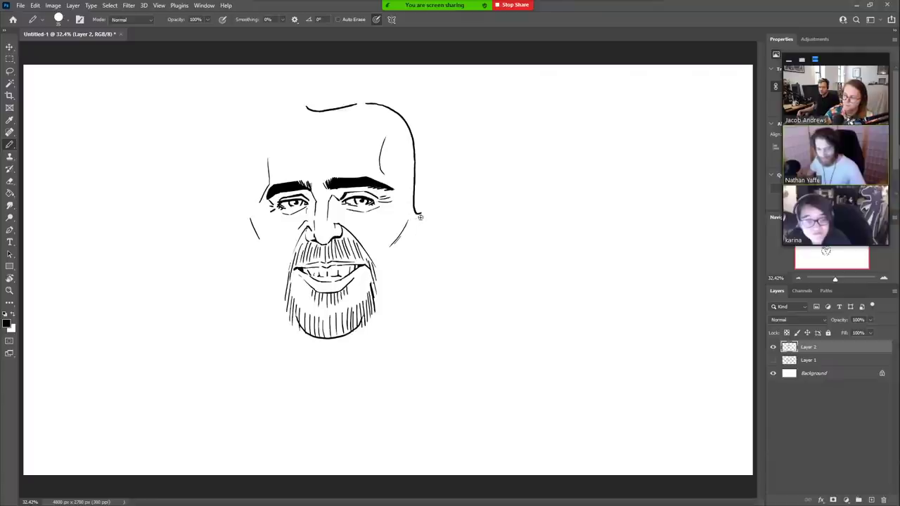
Step: Erase and redraw the left half of the hairline, ending in a corner and curving down the left side of the face
key("e")
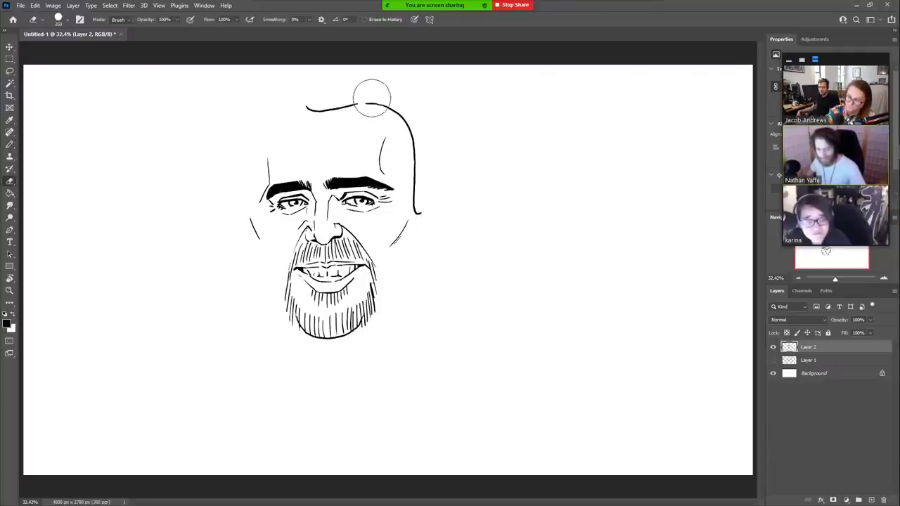
left_click_drag(346, 102, 294, 100)
key("b")
left_click_drag(364, 104, 331, 110)
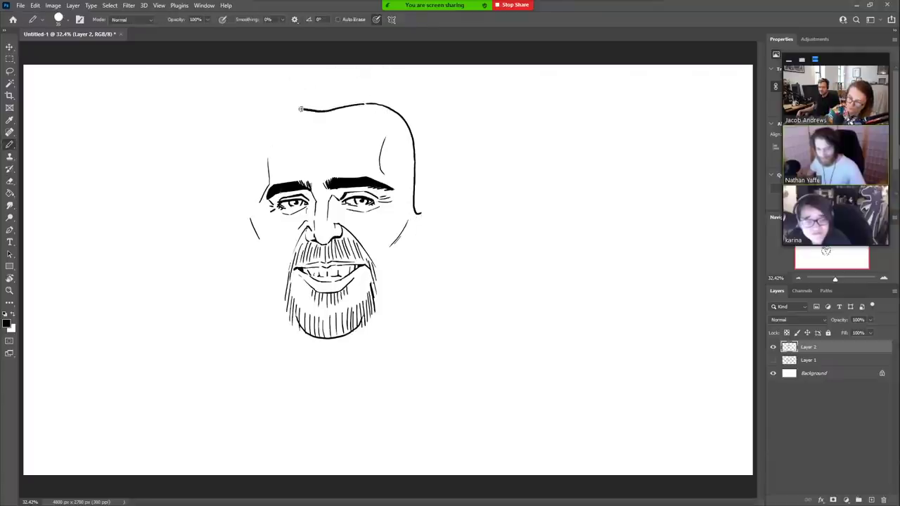
key("ctrl+z")
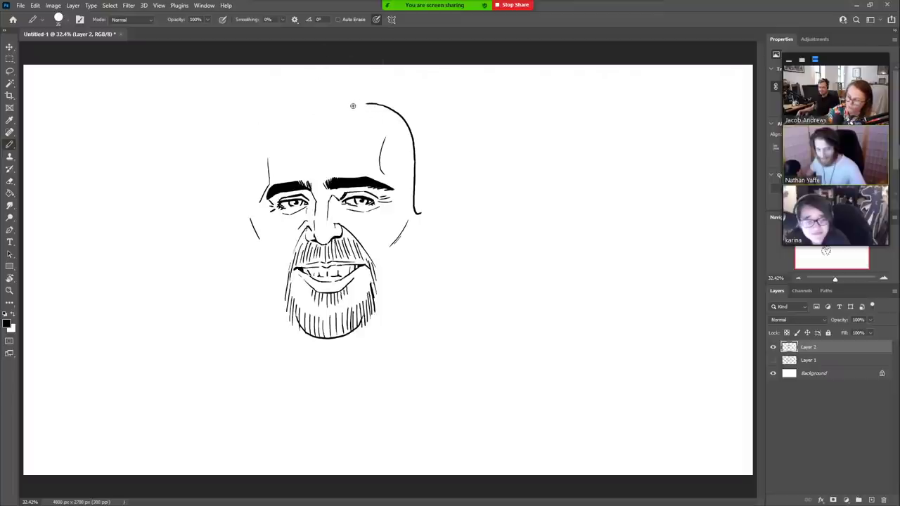
mouse_move(355, 106)
left_mouse_down()
mouse_move(307, 111)
mouse_move(280, 99)
mouse_move(249, 138)
mouse_move(242, 165)
left_mouse_up()
key("ctrl+z")
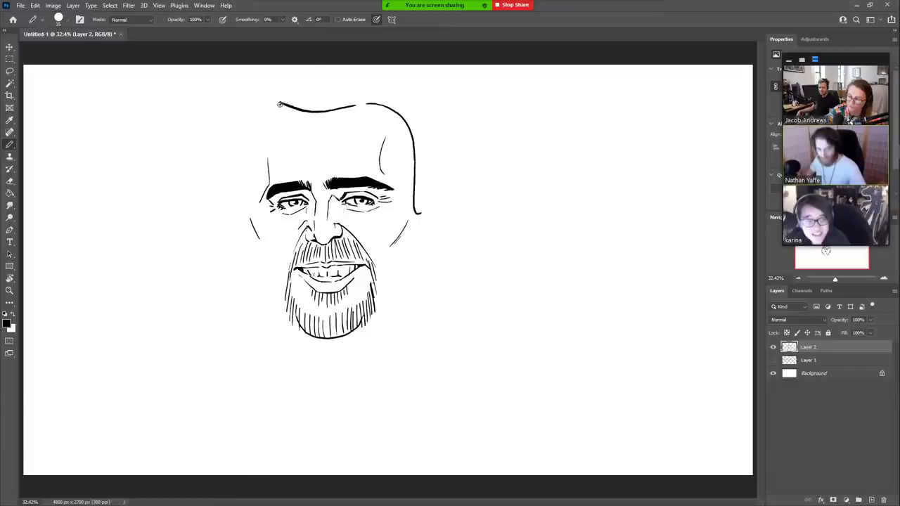
left_click_drag(281, 103, 255, 143)
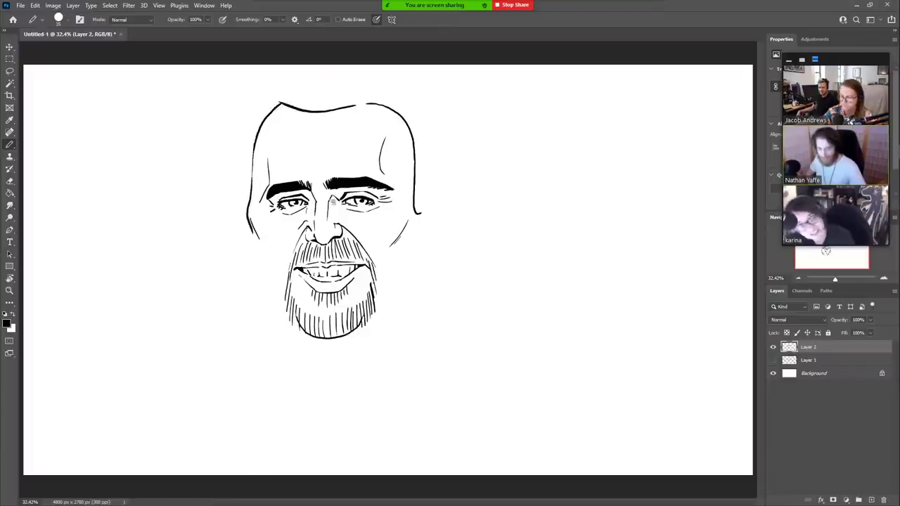
Step: Erase the left cheek outline and redraw it from the temple down past the cheekbone and jaw corner to the chin
key("e")
left_click_drag(247, 203, 254, 252)
key("b")
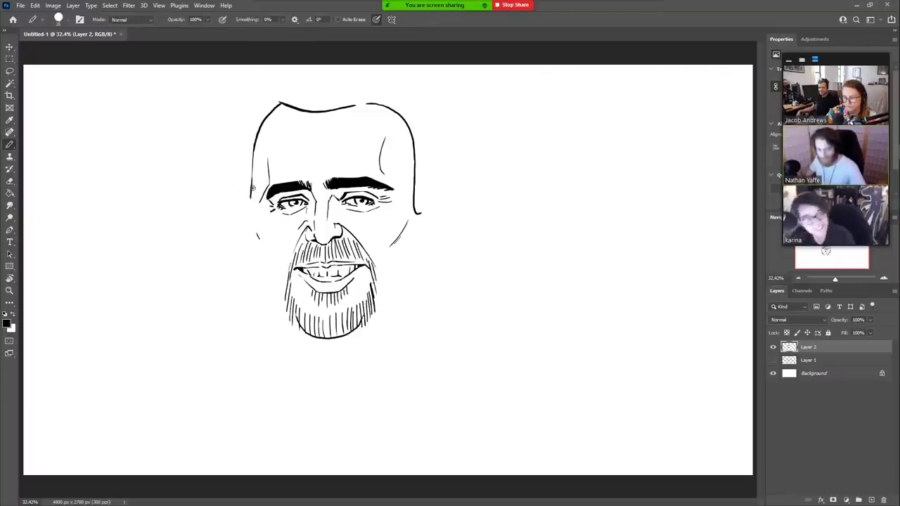
mouse_move(250, 176)
left_mouse_down()
mouse_move(262, 251)
mouse_move(255, 289)
left_mouse_up()
key("ctrl+z")
key("e")
key("b")
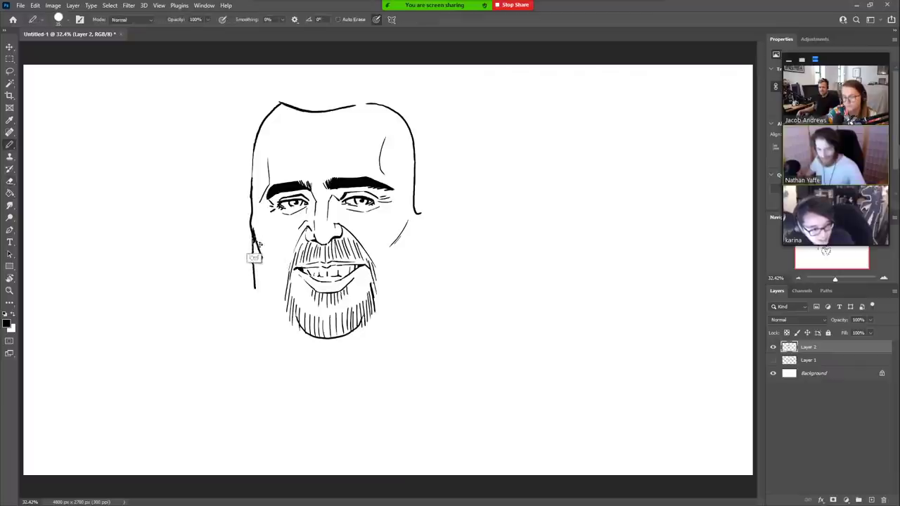
key("ctrl+z")
mouse_move(253, 229)
left_mouse_down()
mouse_move(259, 288)
mouse_move(304, 331)
left_mouse_up()
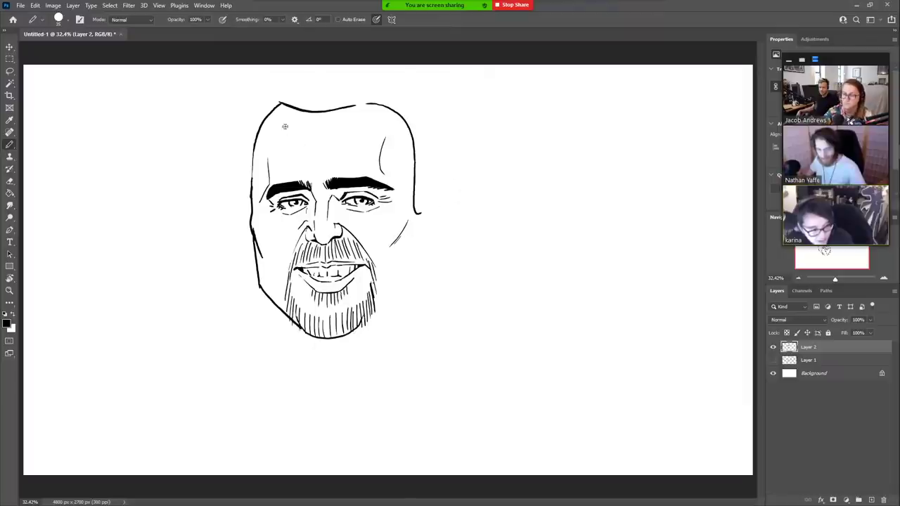
Step: Lasso the outline along the left side of the head and shift it slightly inward toward the face
key("l")
mouse_move(306, 97)
left_mouse_down()
mouse_move(267, 164)
mouse_move(259, 225)
mouse_move(285, 340)
mouse_move(257, 84)
mouse_move(306, 97)
left_mouse_up()
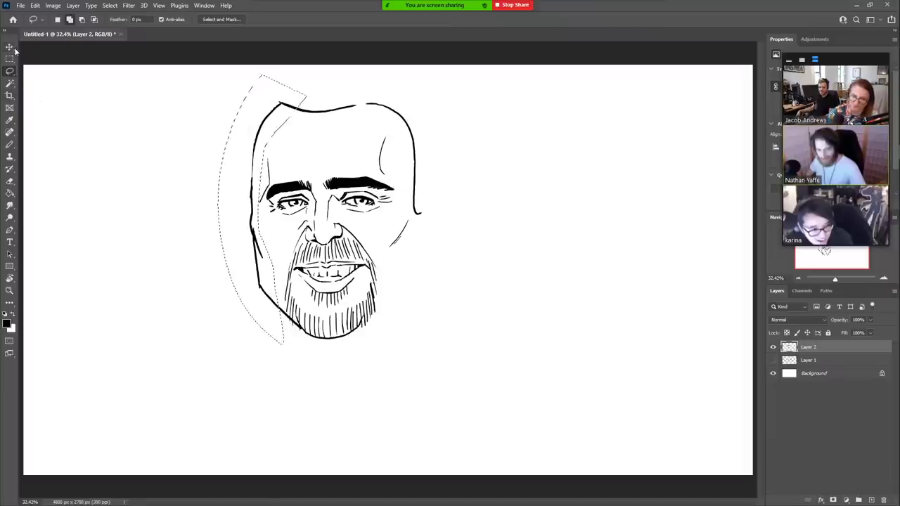
key("v")
left_click_drag(271, 299, 271, 303)
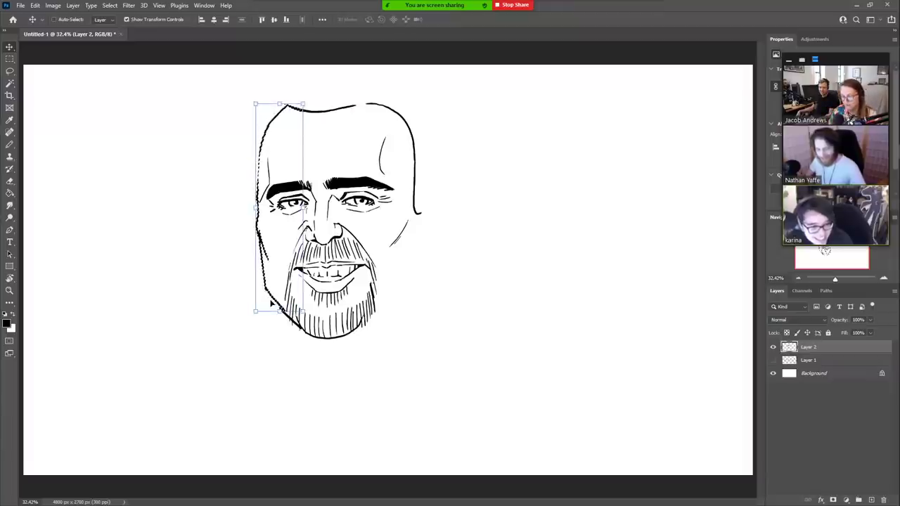
key("ctrl+d")
key("b")
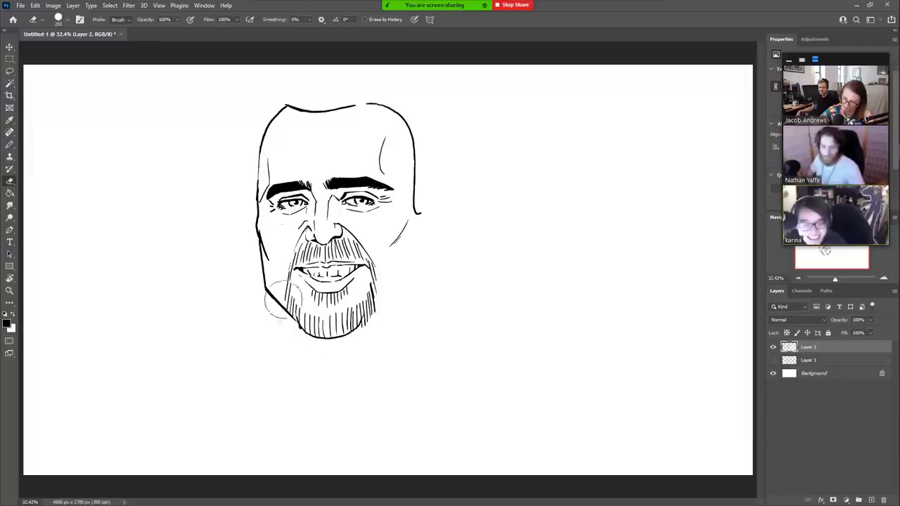
Step: Draw the right jawline from the beard up to the cheek, redraw it closer in, and erase the stray ends near the ear
key("b")
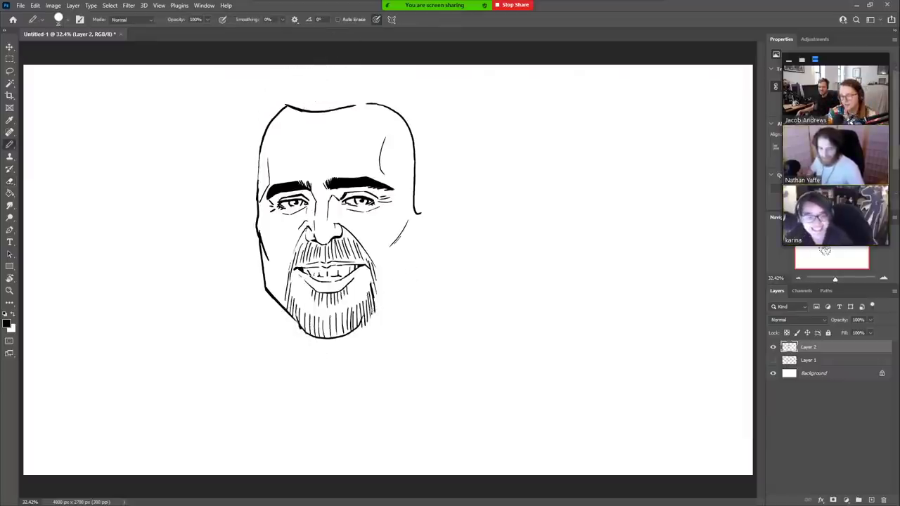
left_click_drag(371, 313, 412, 264)
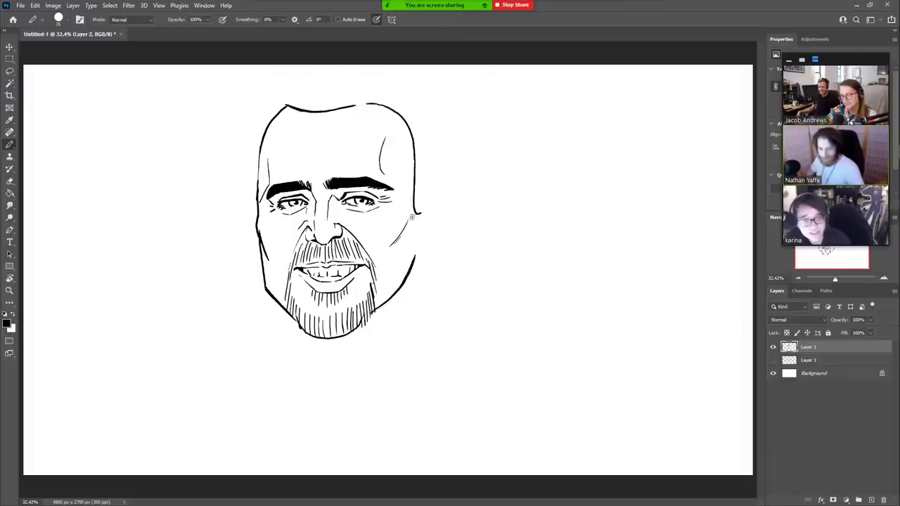
mouse_move(415, 222)
left_mouse_down()
mouse_move(396, 281)
mouse_move(377, 299)
left_mouse_up()
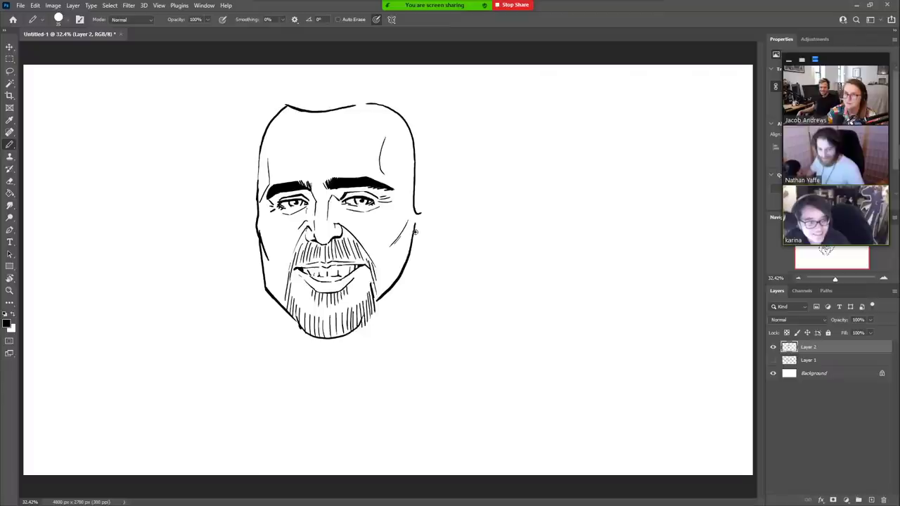
key("e")
left_click_drag(426, 215, 422, 237)
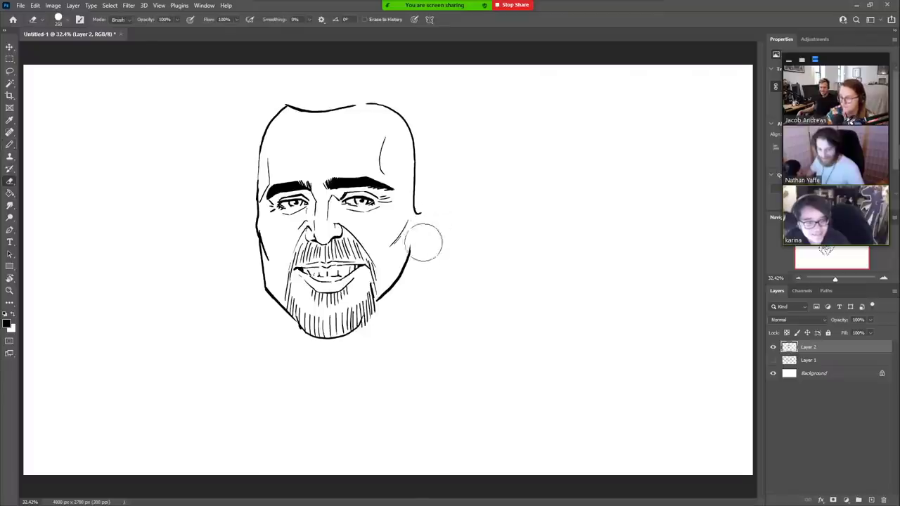
Step: Outline the outer hair with broken strokes up the left side and over the crown, continuing down the right side to jaw level
key("b")
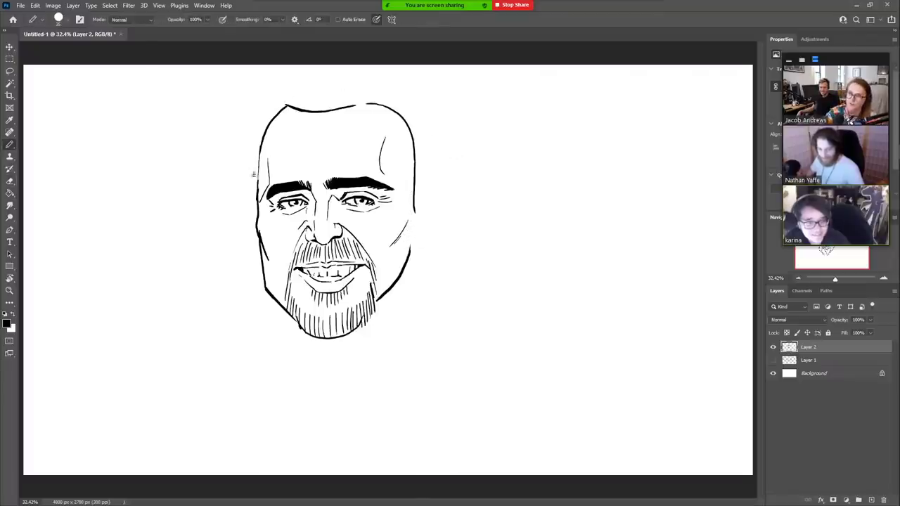
mouse_move(255, 192)
left_mouse_down()
mouse_move(247, 176)
mouse_move(253, 132)
mouse_move(270, 87)
mouse_move(309, 70)
left_mouse_up()
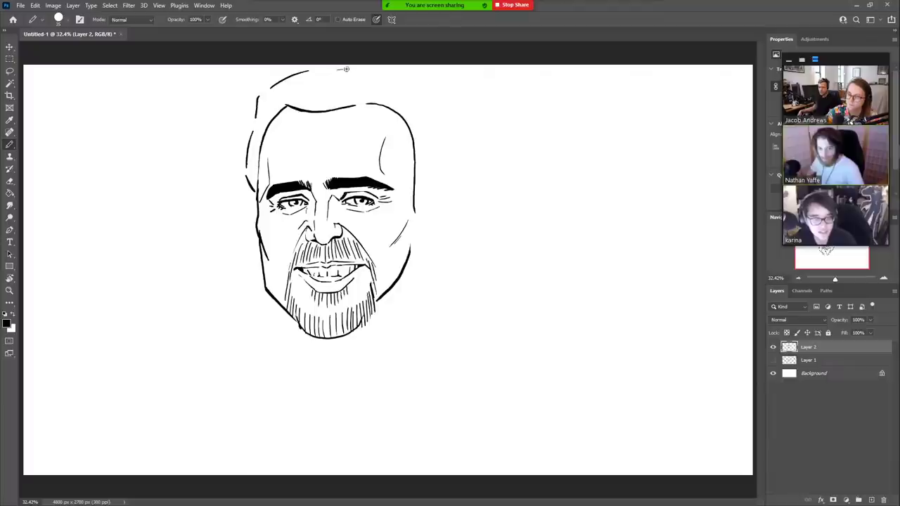
mouse_move(369, 71)
left_mouse_down()
mouse_move(410, 87)
mouse_move(433, 118)
mouse_move(435, 259)
left_mouse_up()
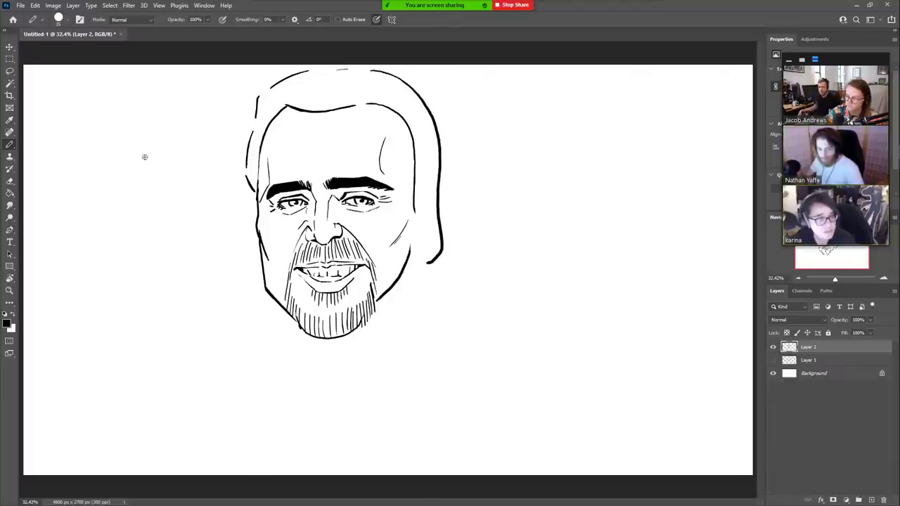
Step: Scale the whole head down to about 82% and position it lower, clear of the canvas's upper edge
left_click(9, 49)
left_click_drag(361, 171, 361, 192)
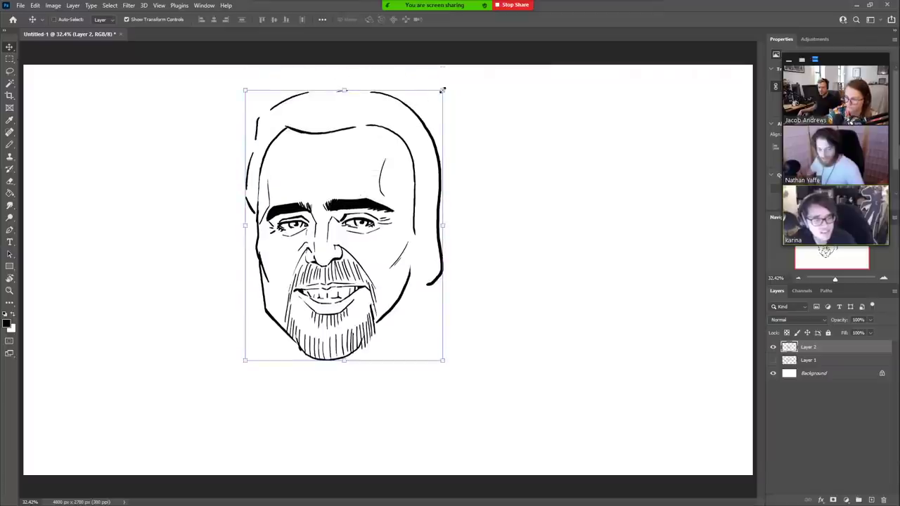
left_click_drag(443, 89, 399, 143)
left_click_drag(340, 232, 344, 207)
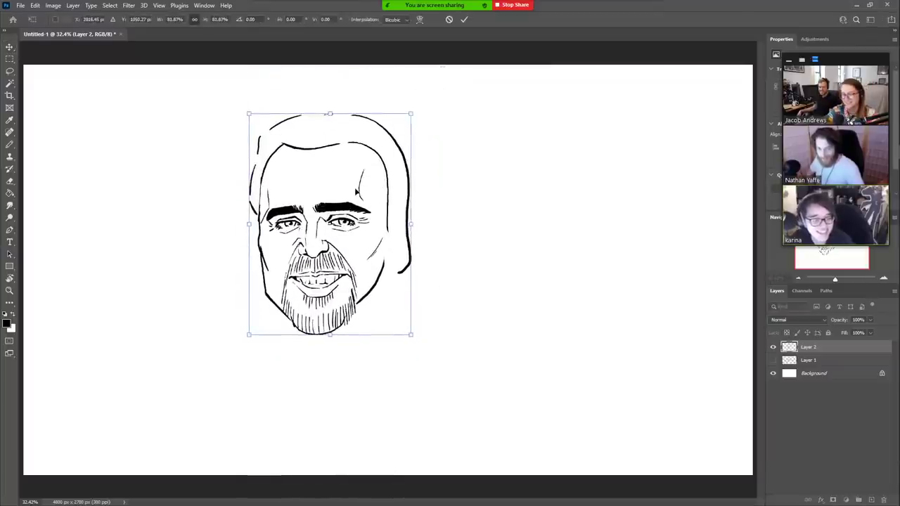
key("Return")
key("b")
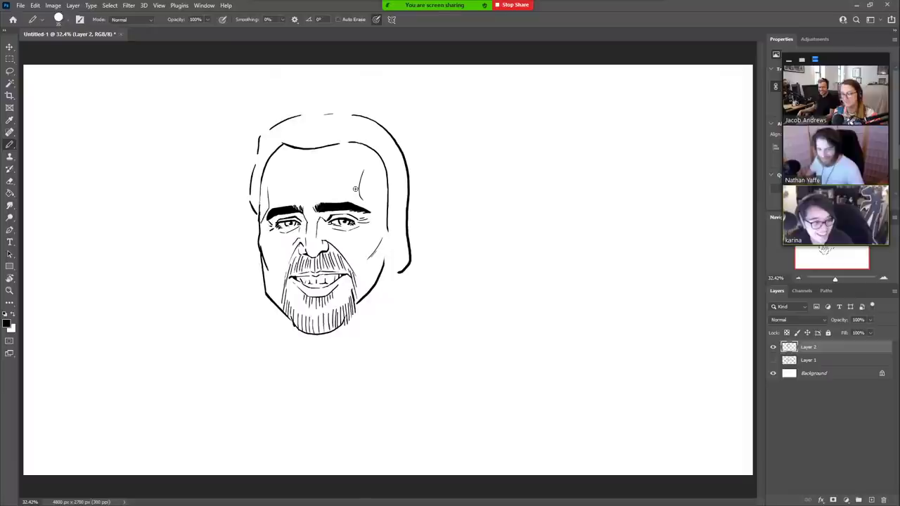
Step: Lasso the smiling mouth and scale it down to 76.92%, keeping it centred within the beard
key("l")
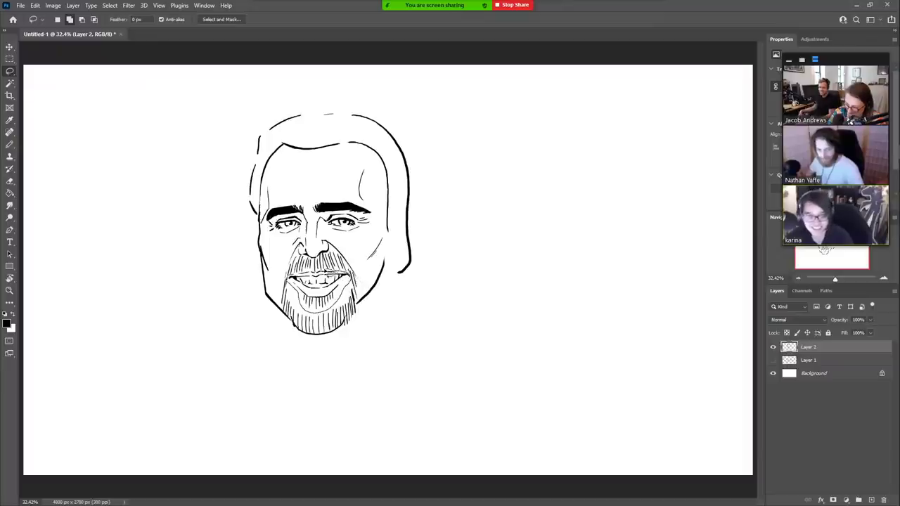
left_click(10, 47)
left_click_drag(356, 265, 318, 289)
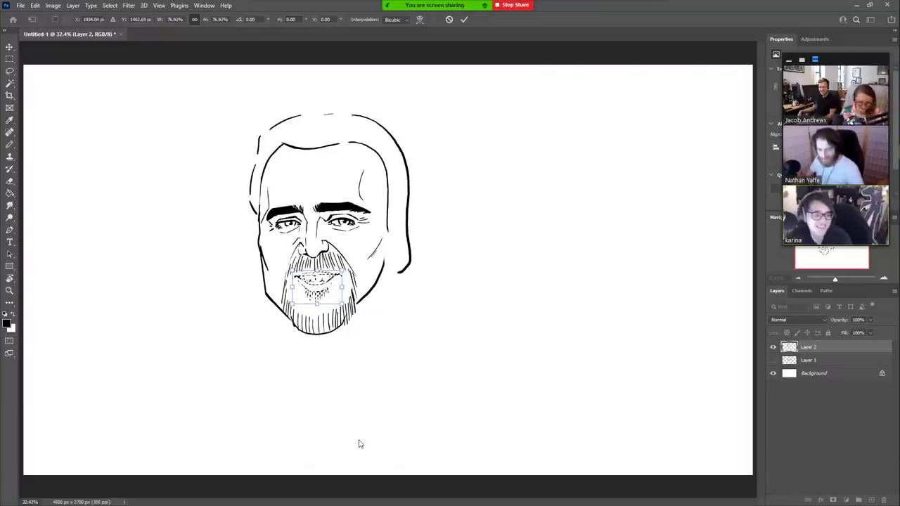
key("Return")
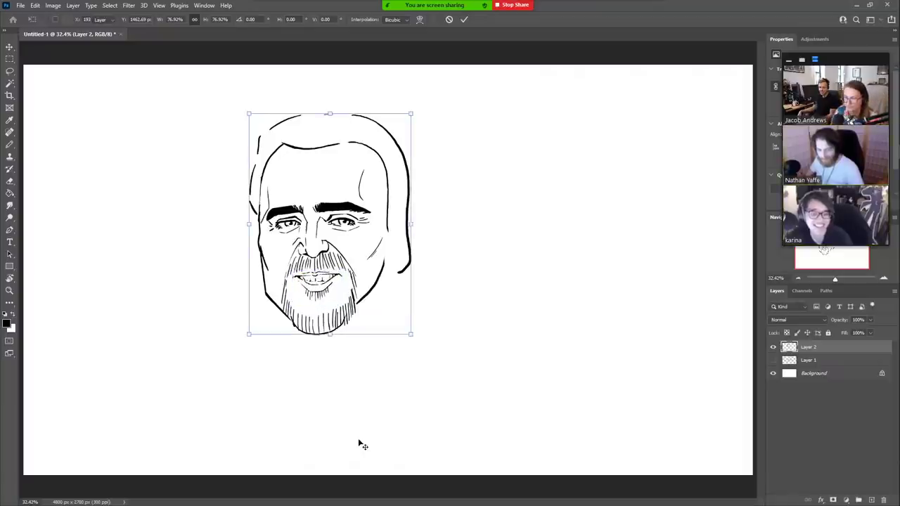
Step: Lasso the nose, moustache and mouth together and shift them slightly lower on the face, nudging them into place
key("l")
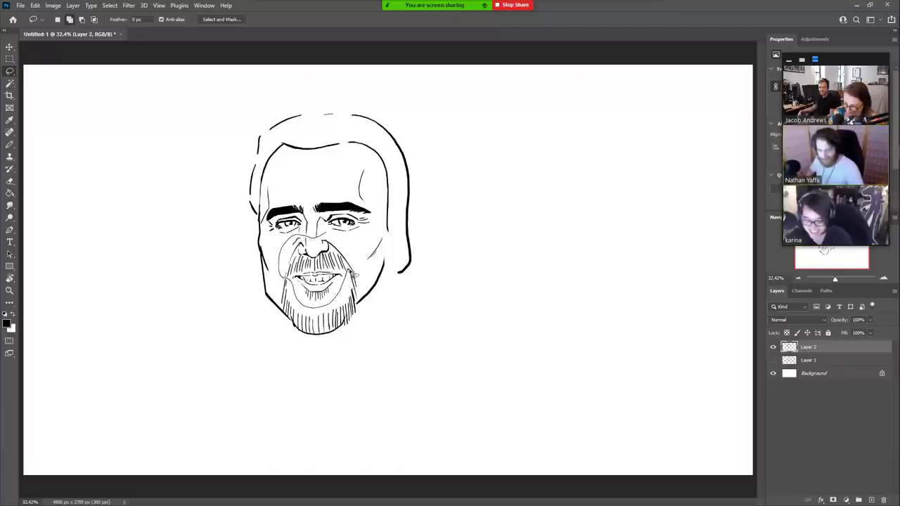
left_click(12, 45)
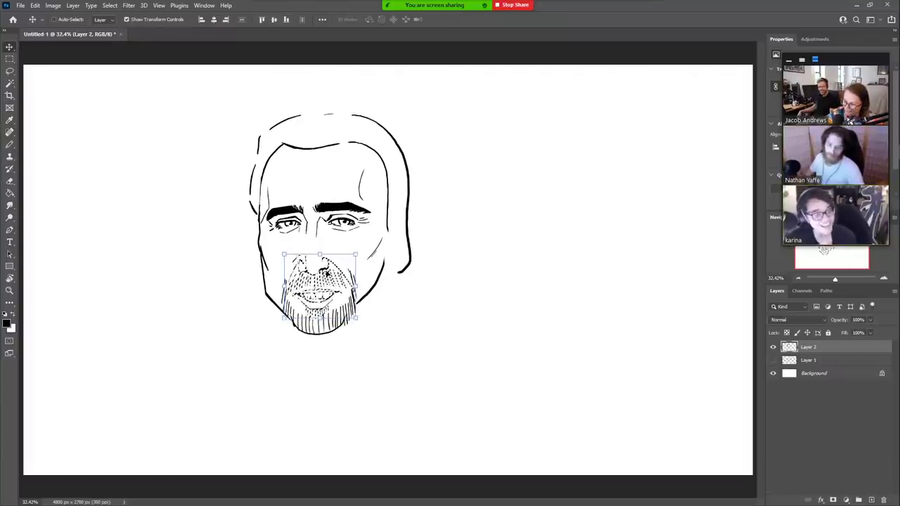
left_click_drag(336, 244, 341, 239)
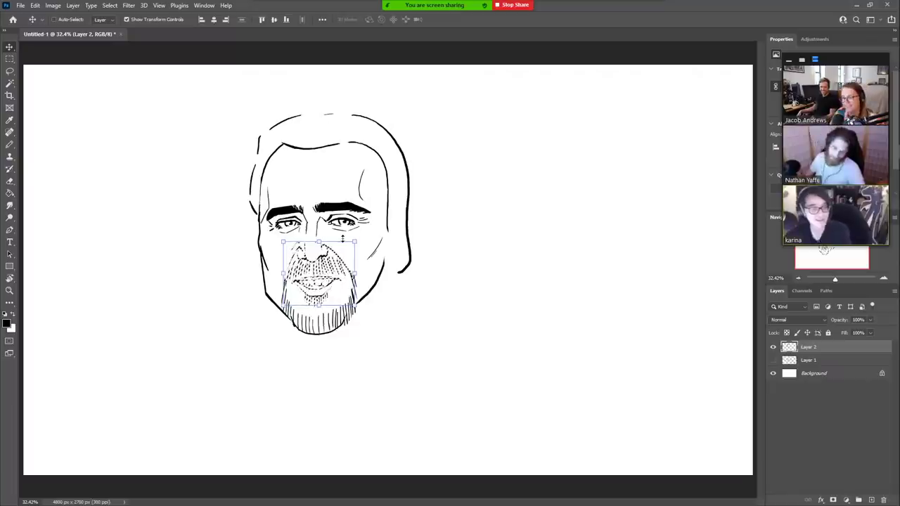
key("shift+Up")
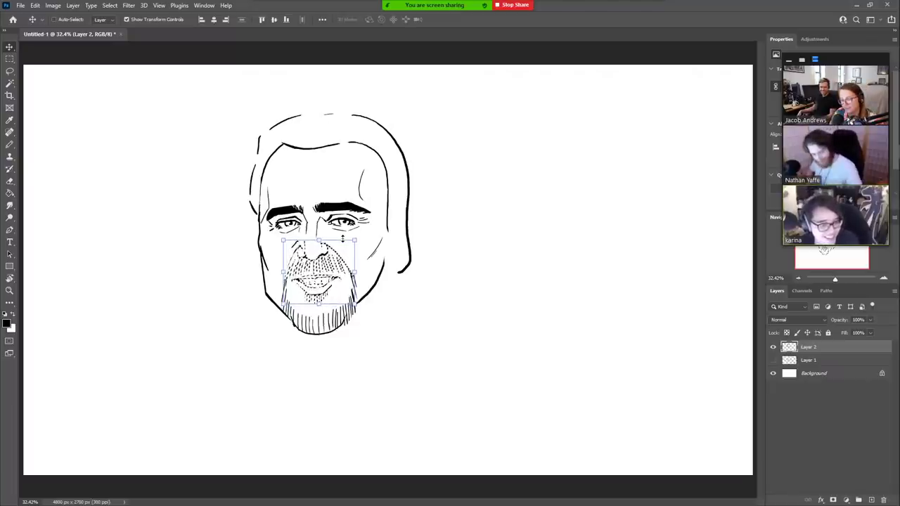
key("ctrl+d")
key("b")
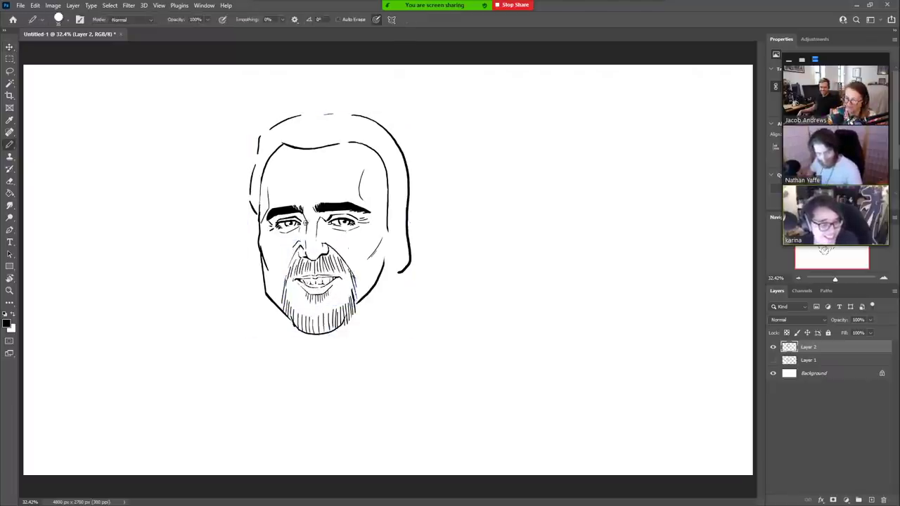
Step: Strengthen the nose bridge line, add short cheek creases beside the beard, and erase the jaw line on the right side of the face
left_click_drag(306, 228, 305, 252)
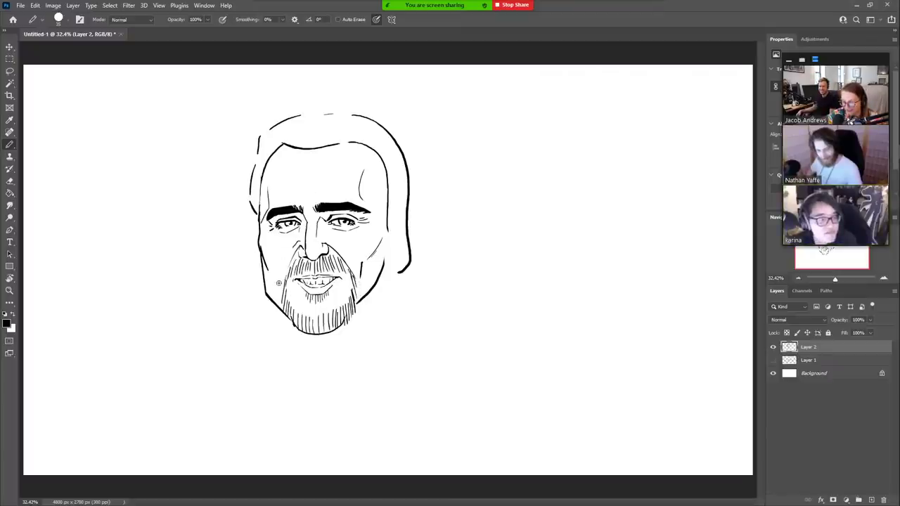
key("e")
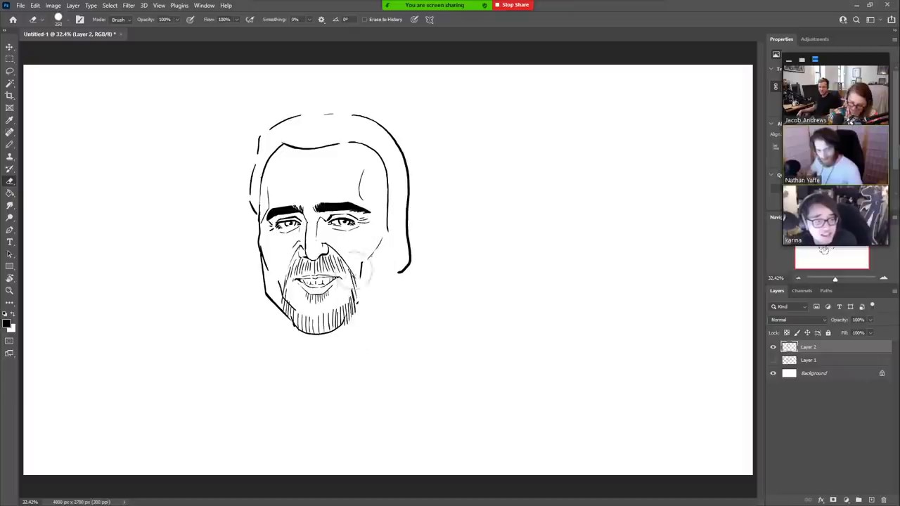
Step: Lasso the nose, moustache and mouth together, adjust their placement slightly within the face, and clear the selection
key("l")
mouse_move(322, 242)
left_mouse_down()
mouse_move(289, 238)
mouse_move(279, 274)
mouse_move(314, 313)
mouse_move(338, 308)
mouse_move(354, 274)
mouse_move(365, 291)
mouse_move(346, 237)
left_mouse_up()
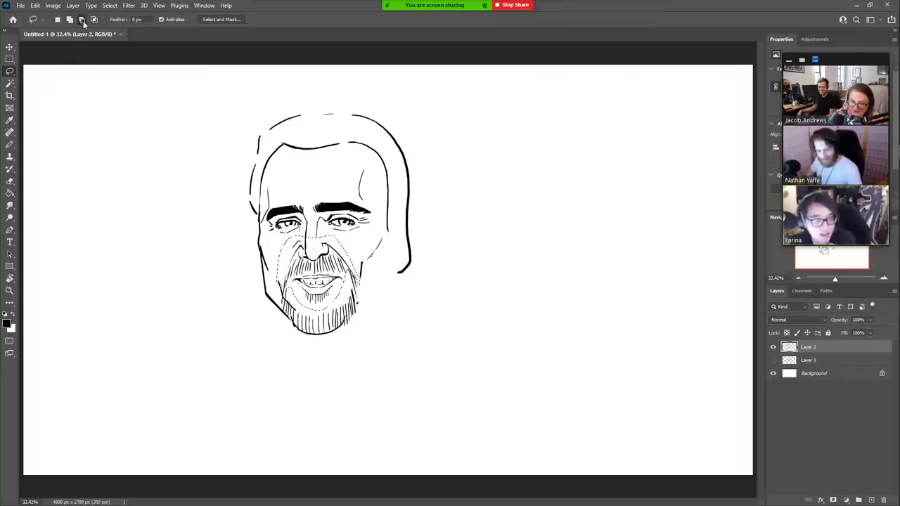
left_click(9, 46)
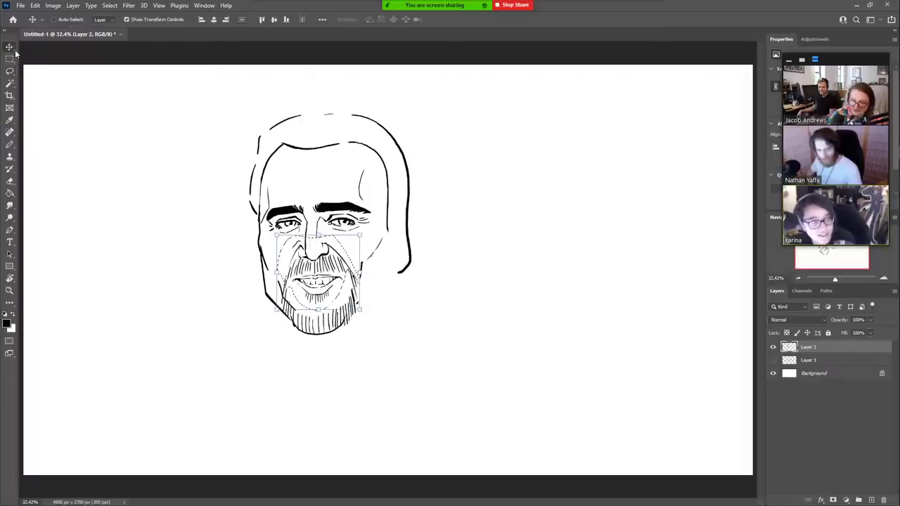
left_click(318, 249)
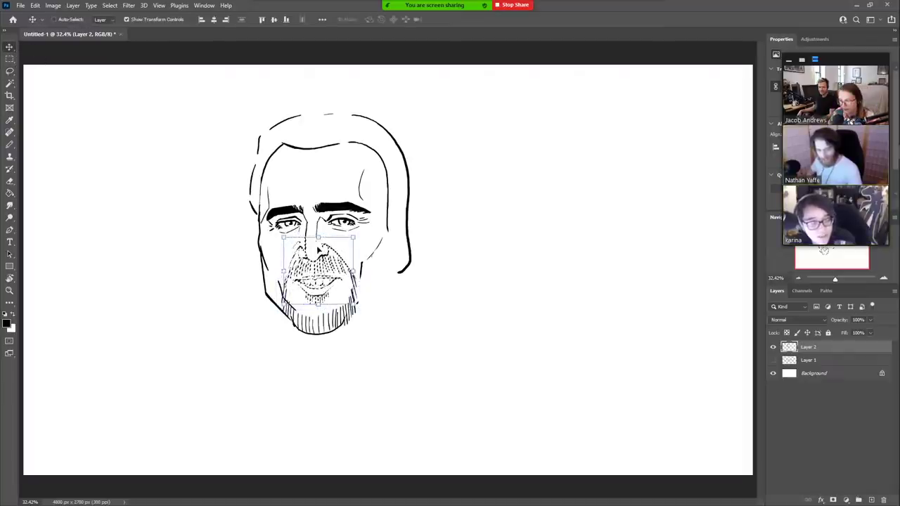
key("ctrl+d")
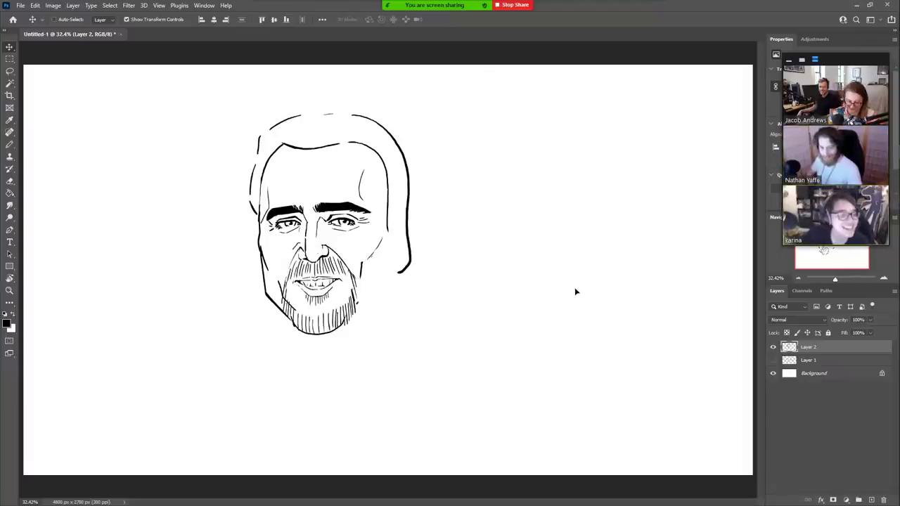
Step: Erase the left cheek and jaw contour and redraw both sides of the jaw as slimmer curves running into the beard
key("b")
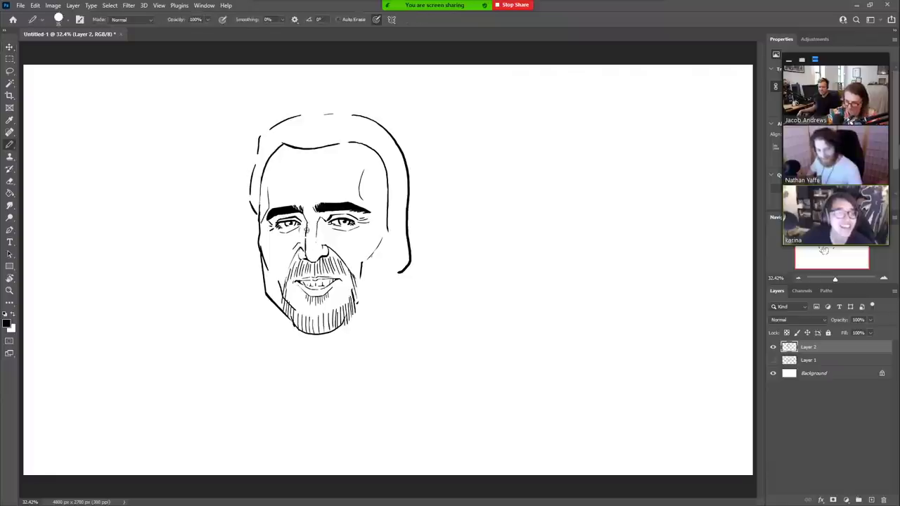
key("e")
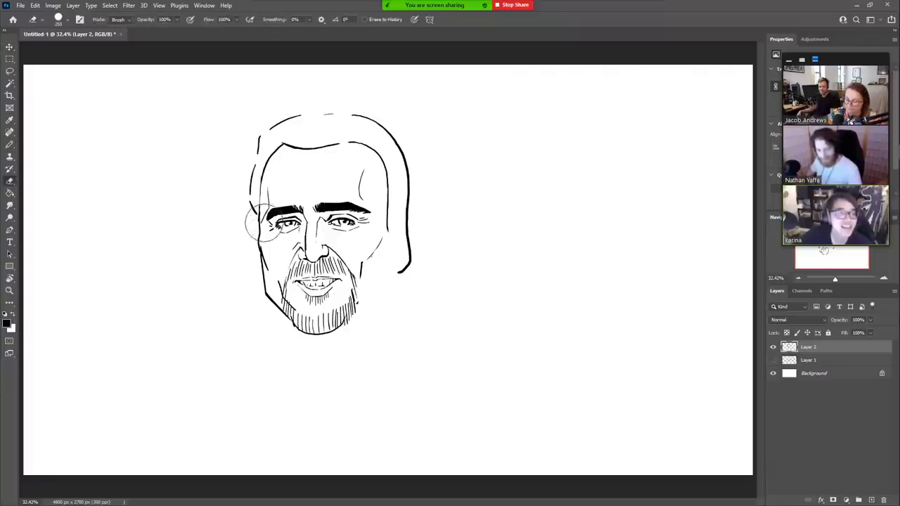
left_click_drag(258, 238, 268, 300)
key("b")
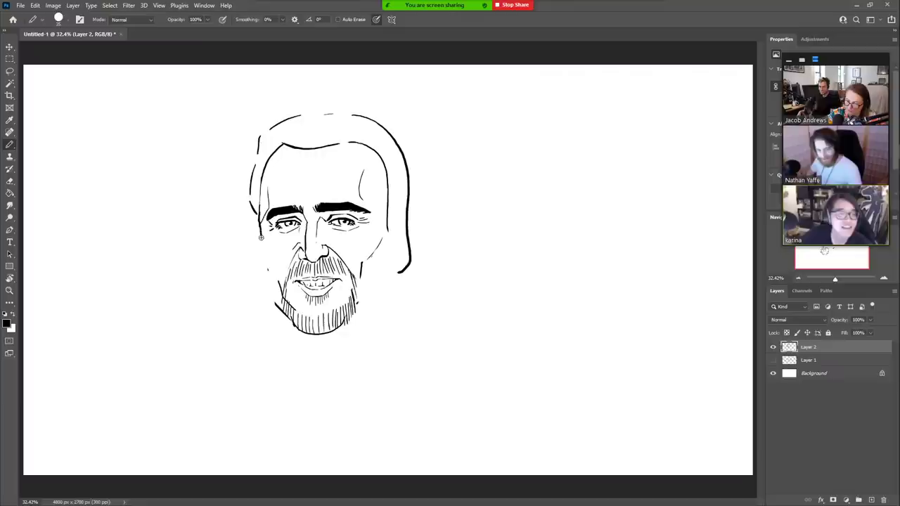
left_click_drag(265, 254, 275, 296)
key("ctrl+z")
mouse_move(265, 253)
left_mouse_down()
mouse_move(274, 300)
mouse_move(291, 319)
left_mouse_up()
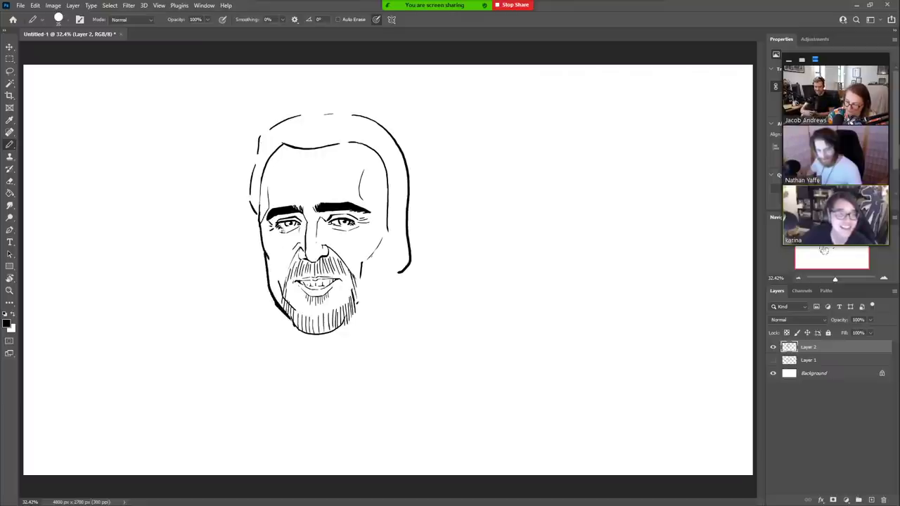
left_click_drag(353, 317, 380, 287)
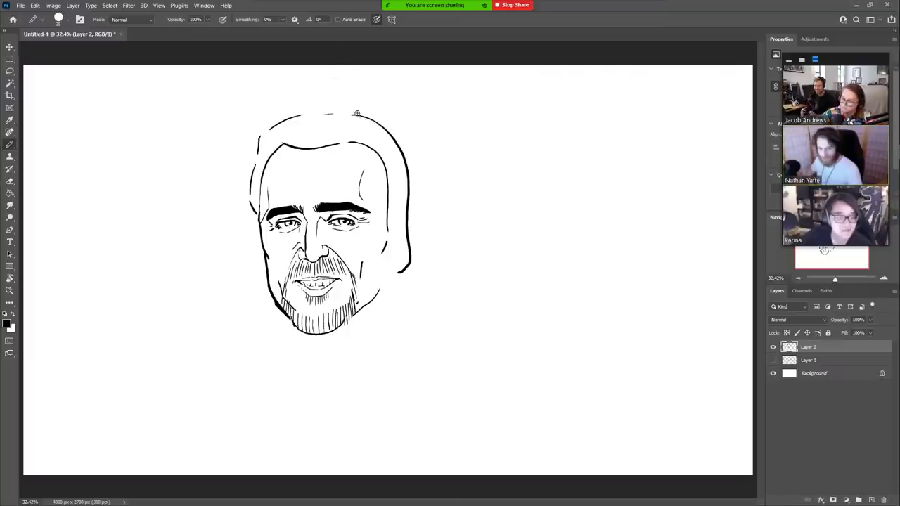
Step: Add short curved hair strands rising from the hairline above the left side of the forehead
mouse_move(344, 112)
left_mouse_down()
mouse_move(396, 123)
mouse_move(412, 143)
mouse_move(420, 258)
left_mouse_up()
key("ctrl+z")
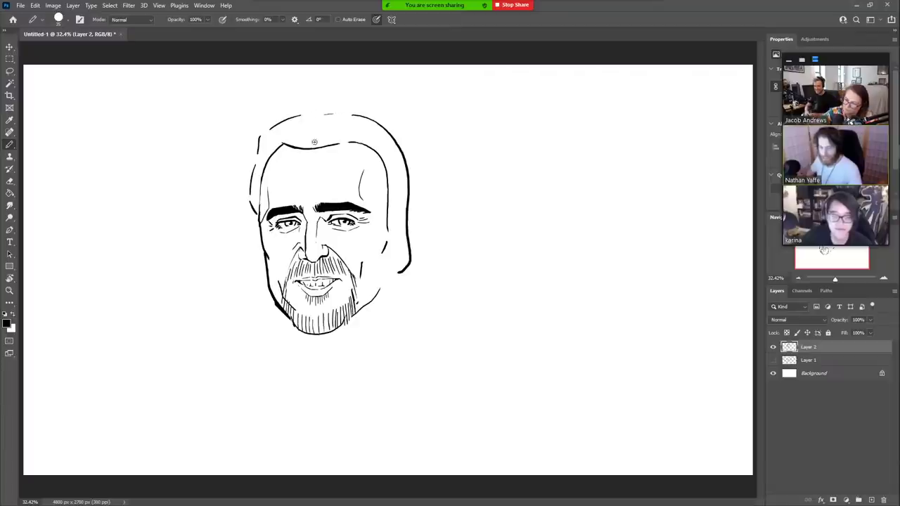
mouse_move(314, 142)
left_mouse_down()
mouse_move(319, 120)
mouse_move(279, 126)
left_mouse_up()
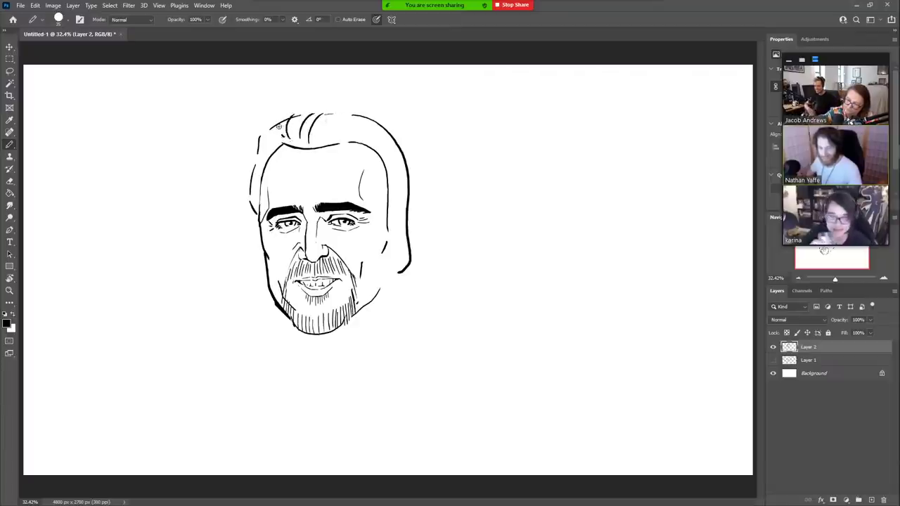
Step: Redraw the outer hair as a fuller, heavier curve from the crown down the right side, erasing the old outline inside it
mouse_move(326, 111)
left_mouse_down()
mouse_move(380, 118)
mouse_move(403, 163)
left_mouse_up()
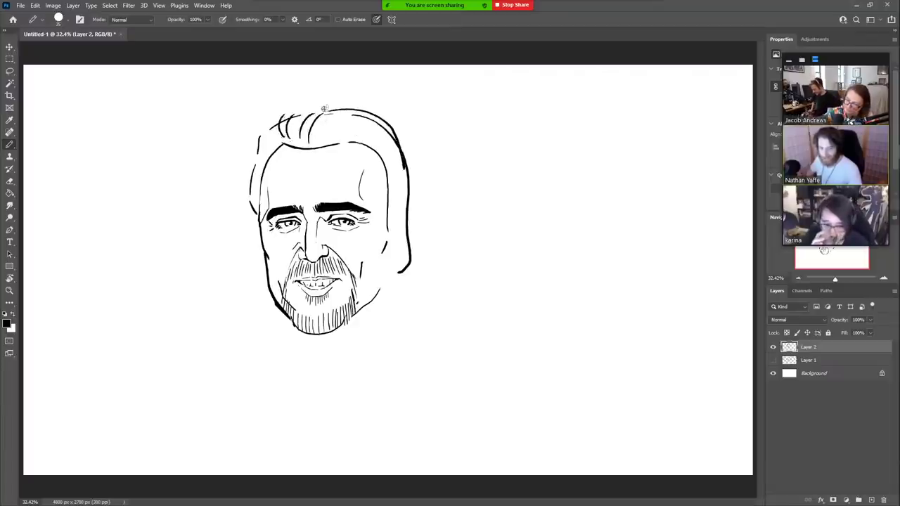
key("ctrl+z")
mouse_move(328, 109)
left_mouse_down()
mouse_move(382, 112)
mouse_move(404, 127)
mouse_move(418, 175)
left_mouse_up()
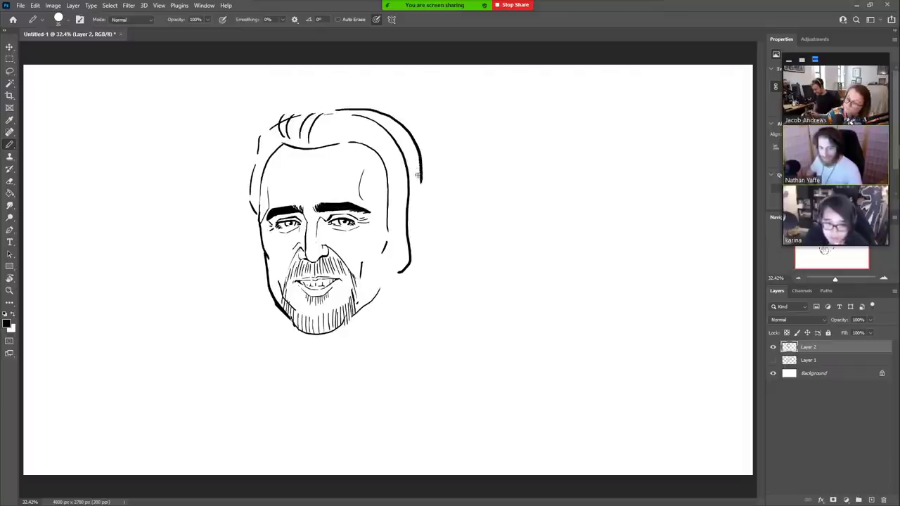
key("ctrl+z")
mouse_move(329, 113)
left_mouse_down()
mouse_move(380, 114)
mouse_move(411, 140)
mouse_move(418, 172)
mouse_move(399, 271)
mouse_move(413, 258)
left_mouse_up()
key("e")
mouse_move(352, 120)
left_mouse_down()
mouse_move(395, 143)
mouse_move(406, 193)
left_mouse_up()
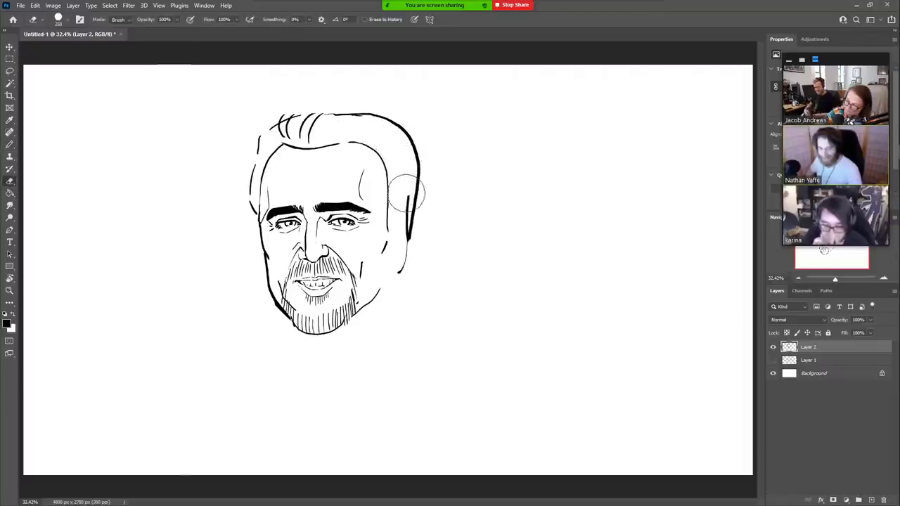
Step: Trim the stray hairs and outer ends of both eyebrows with a small eraser
key("b")
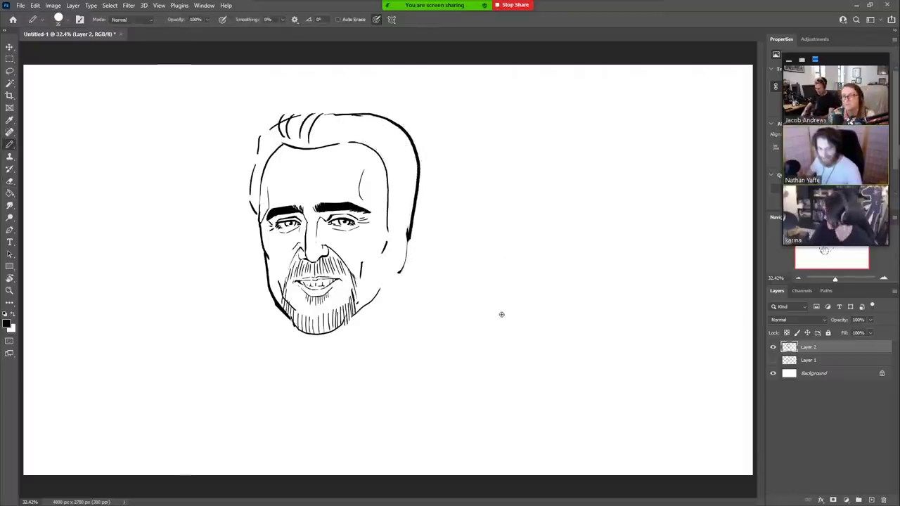
key("e")
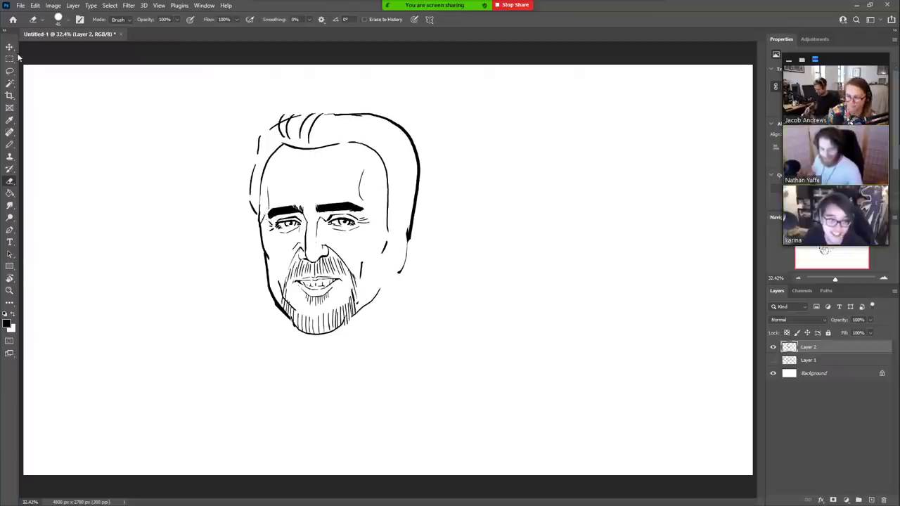
Step: Draw a long sweeping neck and shoulder line from behind the hair on the right down to the canvas's lower edge
key("b")
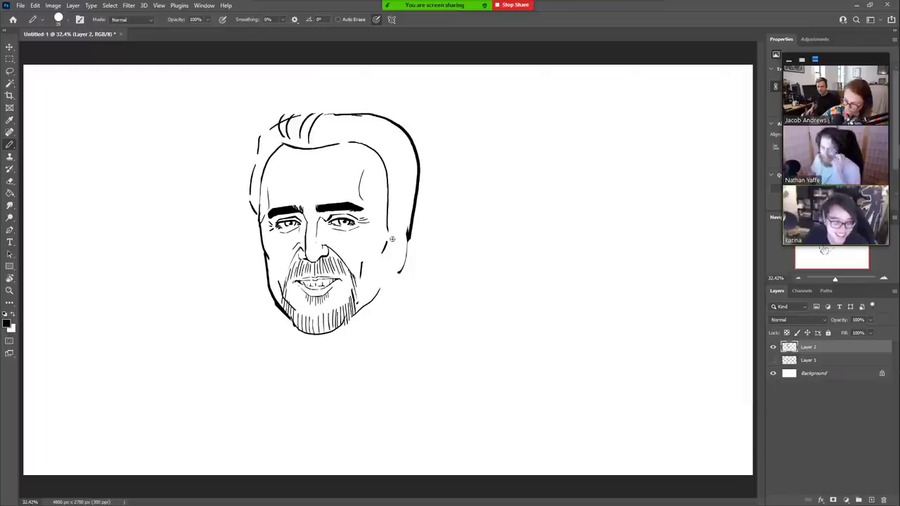
left_click_drag(405, 260, 425, 287)
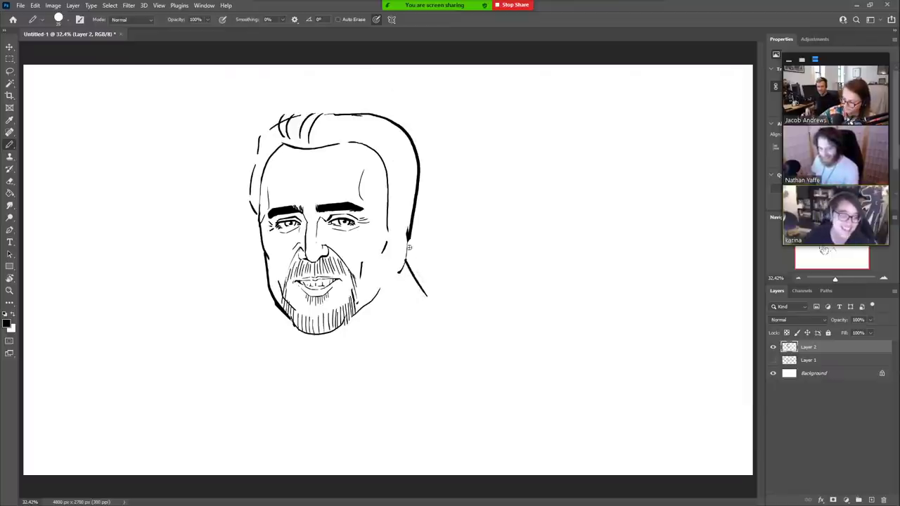
key("ctrl+z")
mouse_move(406, 240)
left_mouse_down()
mouse_move(426, 285)
mouse_move(542, 367)
mouse_move(619, 477)
left_mouse_up()
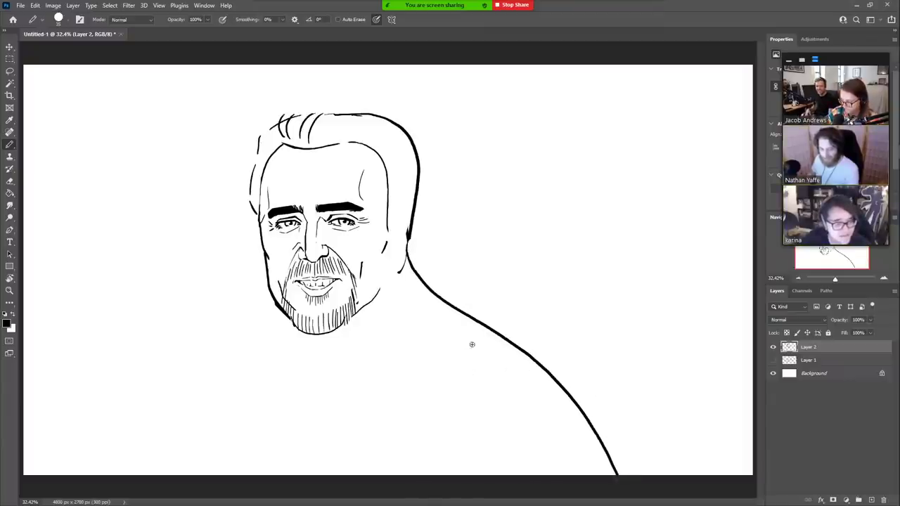
Step: Draw the neck, both collarbones, the near arm's inner contour and the far shoulder line below the bearded head
mouse_move(469, 344)
left_mouse_down()
mouse_move(414, 381)
mouse_move(355, 475)
left_mouse_up()
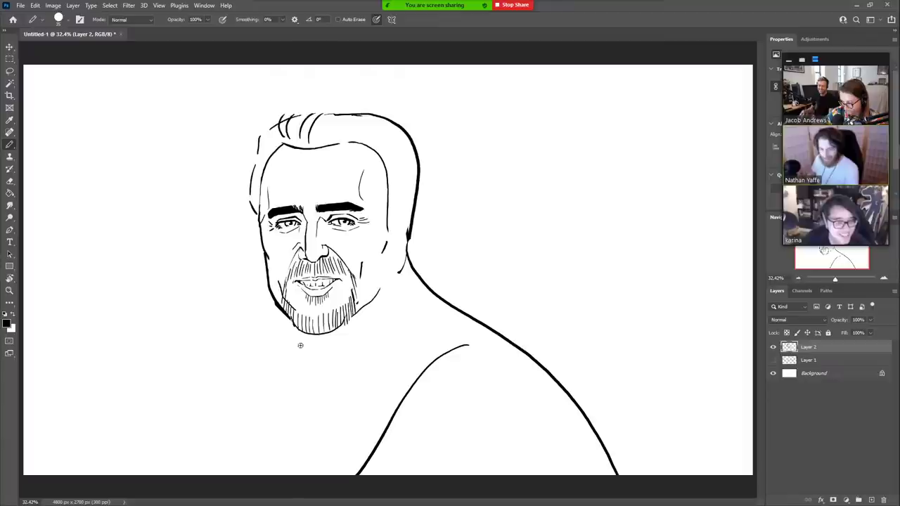
left_click_drag(340, 329, 360, 372)
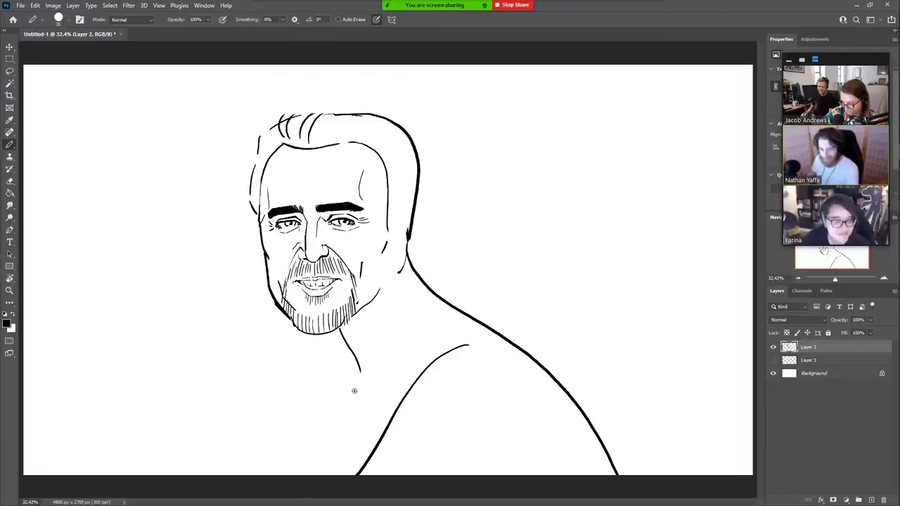
key("ctrl+z")
mouse_move(332, 331)
left_mouse_down()
mouse_move(356, 361)
mouse_move(312, 373)
mouse_move(208, 503)
left_mouse_up()
left_click_drag(368, 400, 426, 353)
left_click_drag(355, 387, 330, 376)
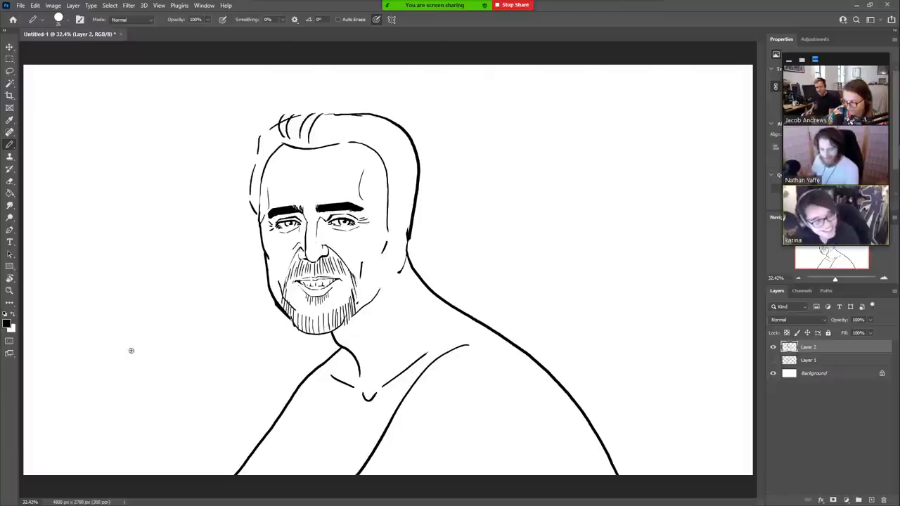
Step: Draw a raised forearm with a limp, paw-like hand and separate bent fingers in front of the far shoulder
mouse_move(136, 354)
left_mouse_down()
mouse_move(172, 352)
mouse_move(193, 395)
left_mouse_up()
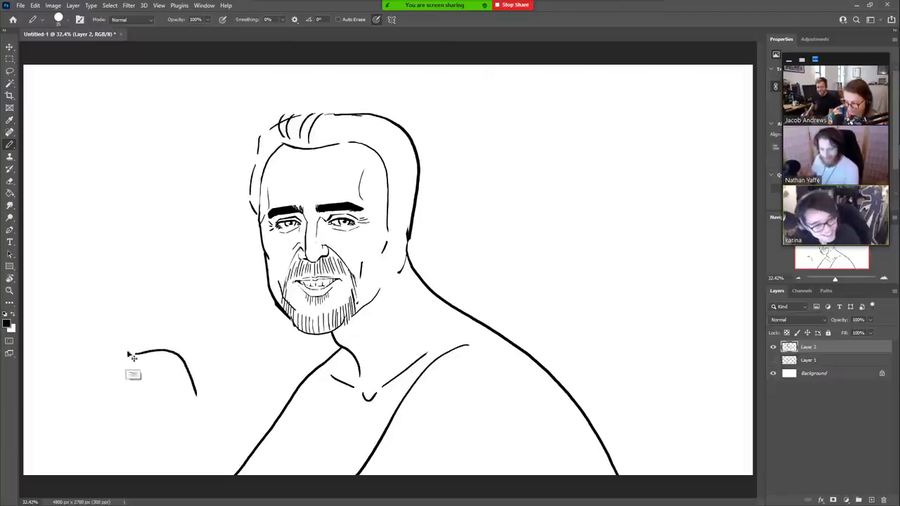
key("ctrl+z")
mouse_move(102, 362)
left_mouse_down()
mouse_move(149, 352)
mouse_move(173, 367)
mouse_move(208, 475)
left_mouse_up()
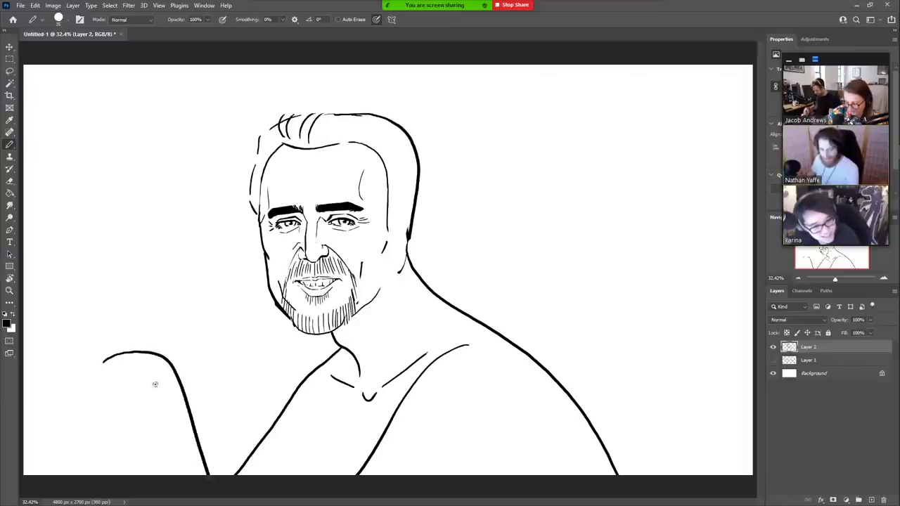
mouse_move(102, 361)
left_mouse_down()
mouse_move(74, 390)
mouse_move(64, 423)
left_mouse_up()
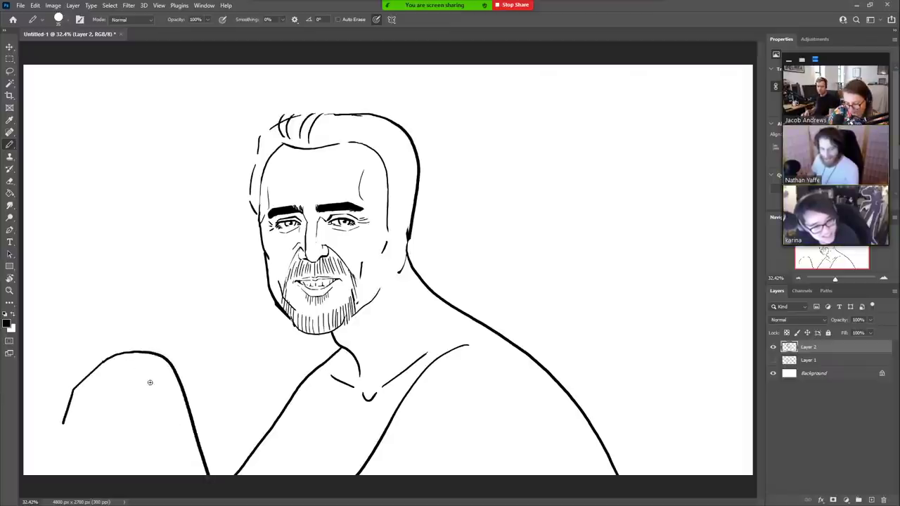
mouse_move(154, 390)
left_mouse_down()
mouse_move(143, 417)
mouse_move(111, 443)
mouse_move(130, 399)
mouse_move(108, 410)
mouse_move(89, 460)
mouse_move(83, 434)
mouse_move(115, 386)
mouse_move(96, 390)
mouse_move(73, 433)
mouse_move(81, 458)
left_mouse_up()
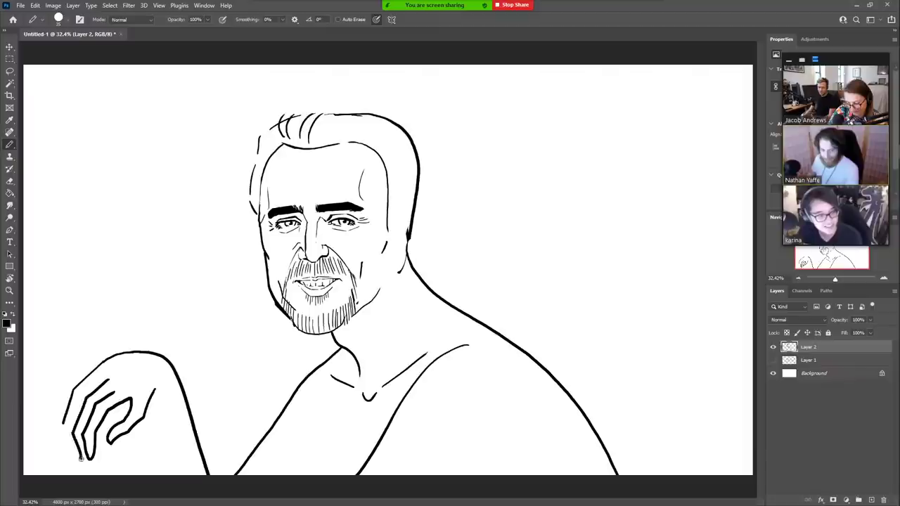
left_click_drag(94, 376, 68, 425)
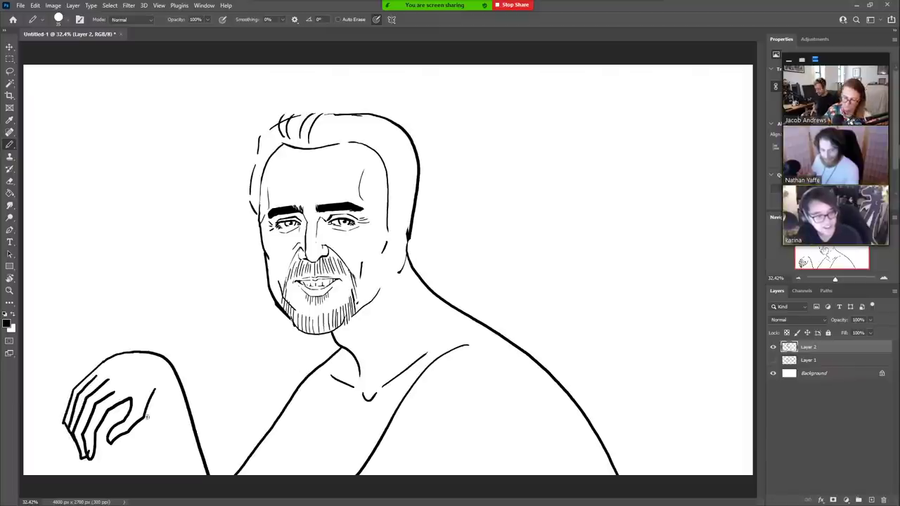
left_click_drag(144, 414, 163, 477)
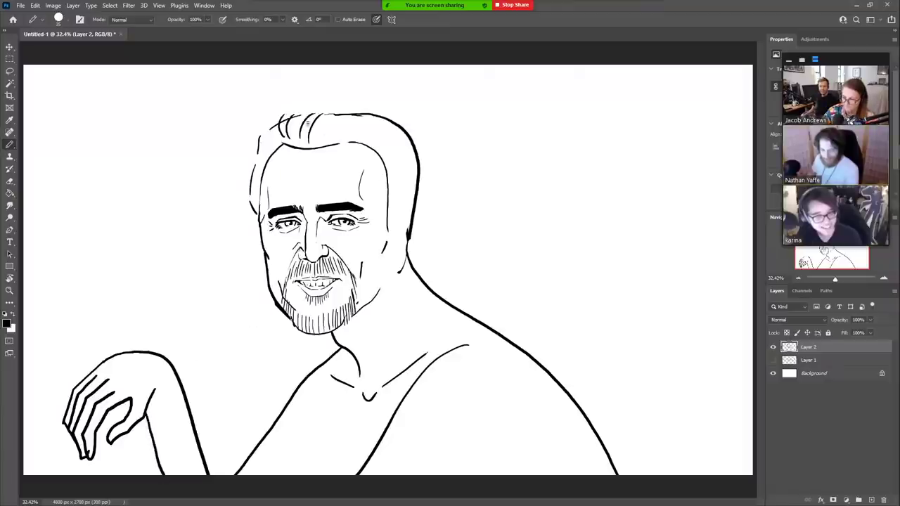
mouse_move(281, 109)
left_mouse_down()
mouse_move(237, 83)
mouse_move(257, 151)
left_mouse_up()
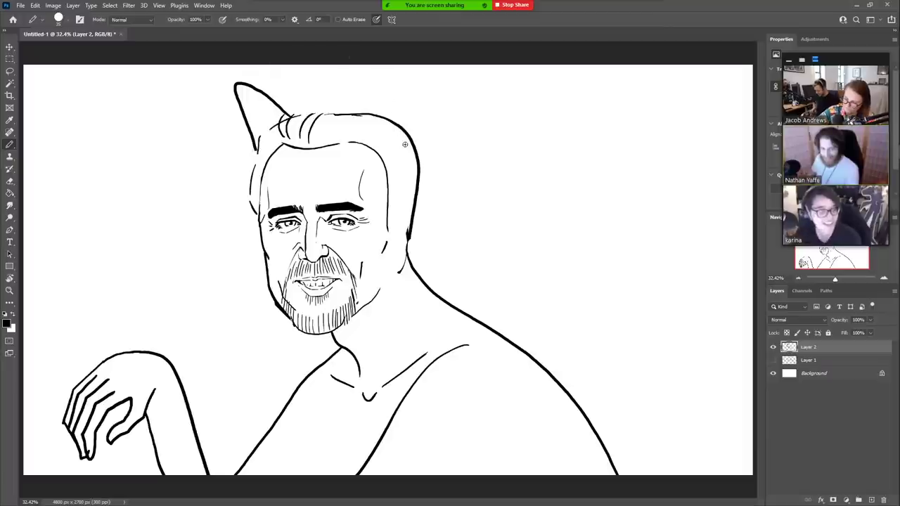
left_click_drag(407, 150, 371, 80)
mouse_move(359, 87)
left_mouse_down()
mouse_move(361, 123)
mouse_move(374, 80)
left_mouse_up()
key("ctrl+z")
key("ctrl+z")
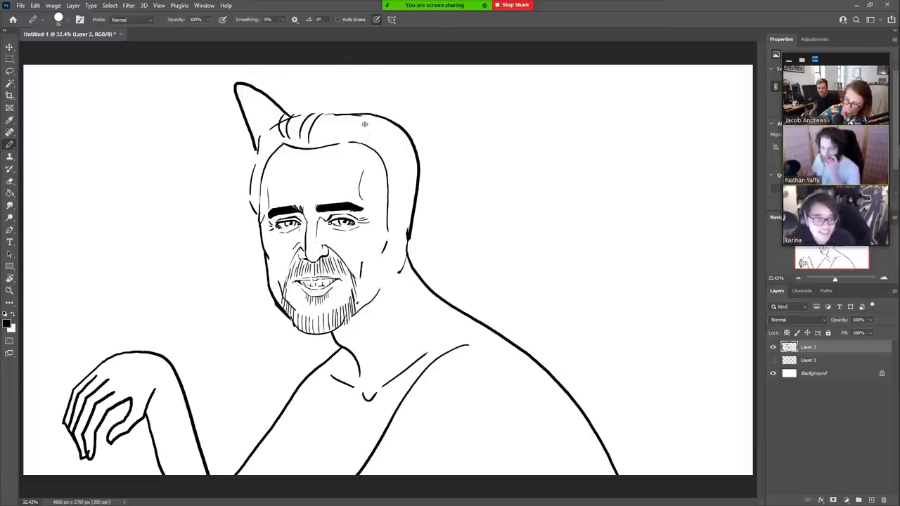
mouse_move(364, 123)
left_mouse_down()
mouse_move(403, 73)
mouse_move(412, 124)
mouse_move(400, 166)
left_mouse_up()
mouse_move(366, 125)
left_mouse_down()
mouse_move(403, 181)
mouse_move(361, 153)
mouse_move(397, 153)
mouse_move(402, 176)
left_mouse_up()
key("ctrl+z")
key("ctrl+z")
key("e")
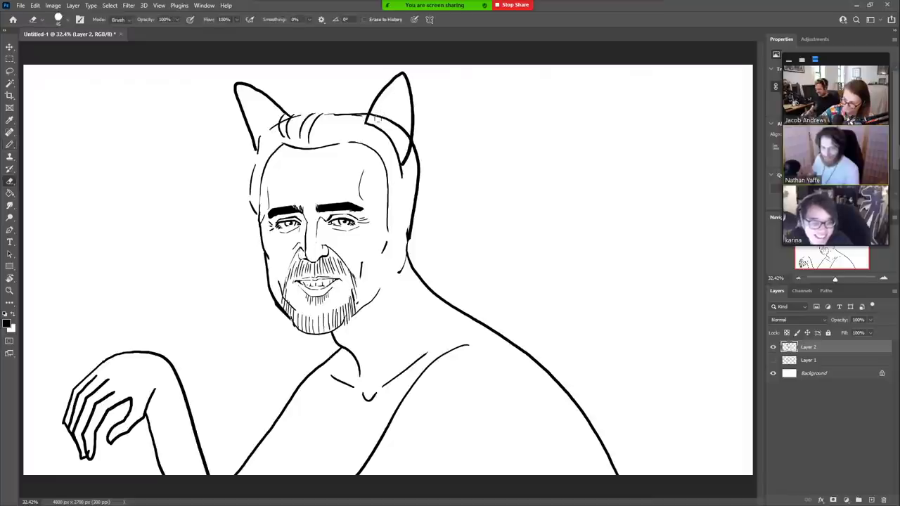
left_click_drag(378, 116, 404, 138)
key("bracketright")
key("bracketright")
key("bracketright")
key("bracketright")
key("bracketright")
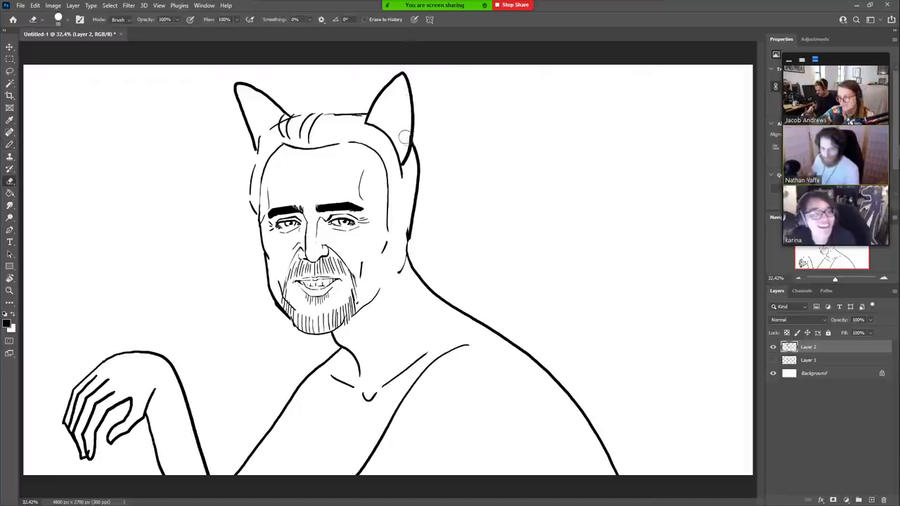
key("b")
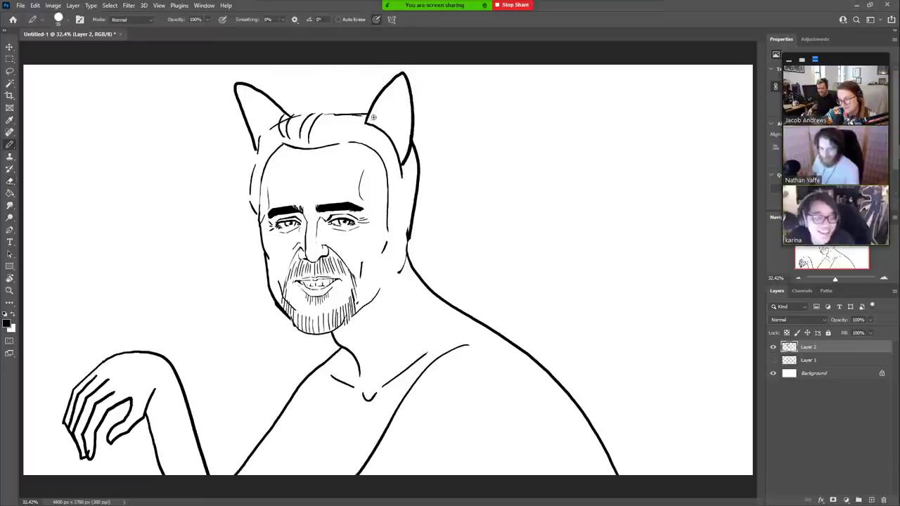
left_click_drag(373, 116, 400, 77)
key("ctrl+z")
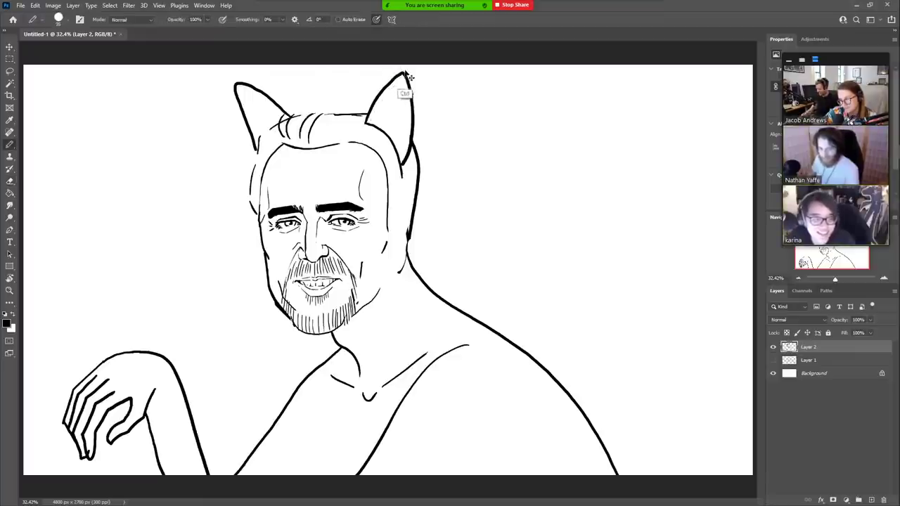
key("ctrl+z")
key("ctrl+z")
key("ctrl+z")
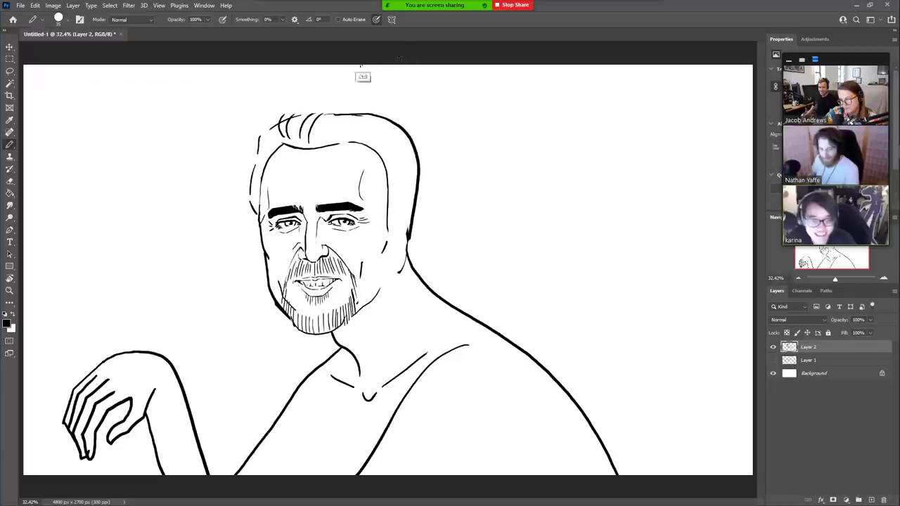
Step: Draw two small pointed ears close together on top of the head
mouse_move(312, 112)
left_mouse_down()
mouse_move(301, 74)
mouse_move(294, 113)
left_mouse_up()
key("ctrl+z")
mouse_move(374, 114)
left_mouse_down()
mouse_move(362, 96)
mouse_move(358, 112)
left_mouse_up()
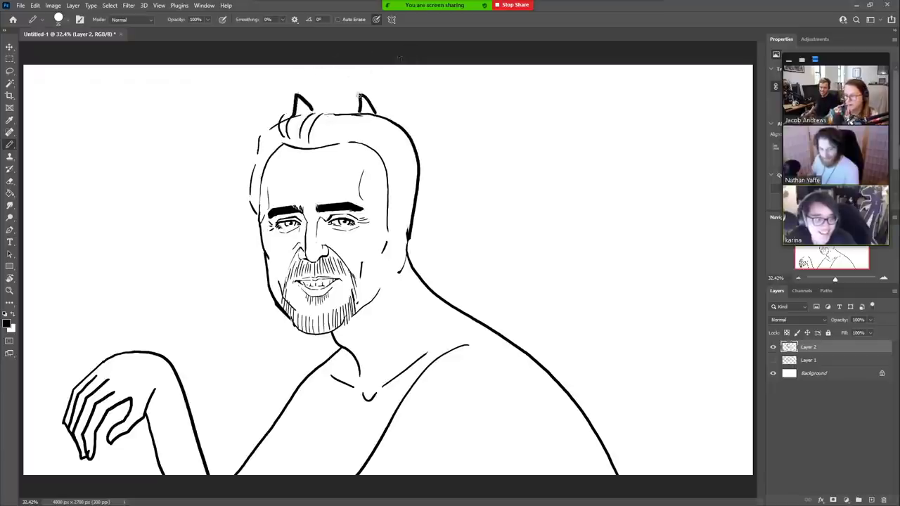
mouse_move(434, 7)
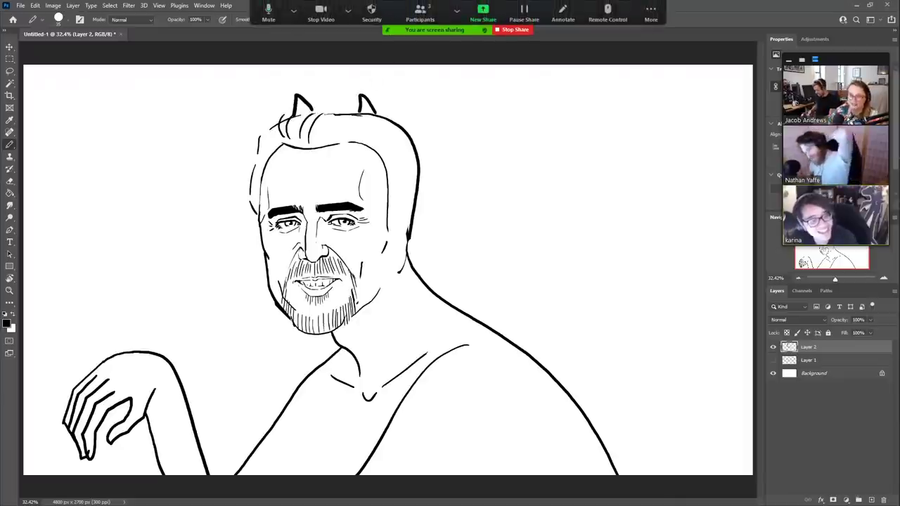
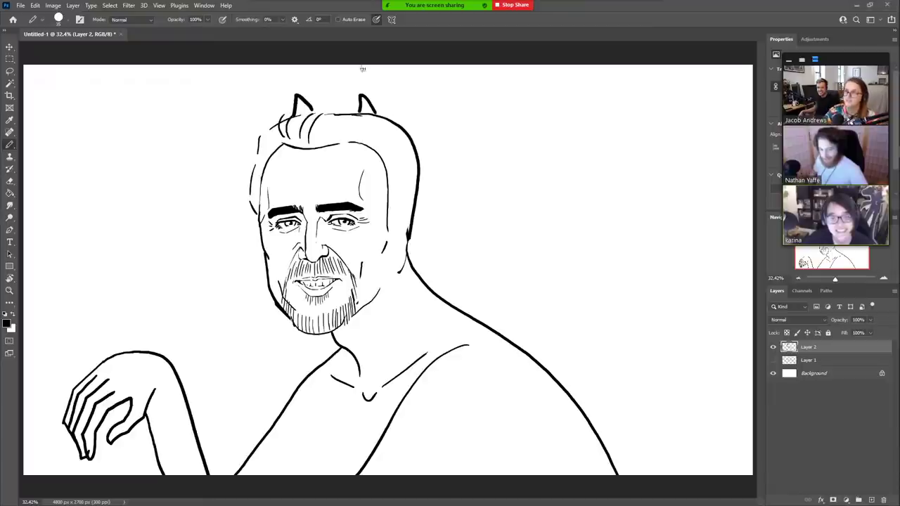
Step: Replace the small ears and front hairline with loose hair strands and a larger cat ear on the far side of the head
key("e")
mouse_move(360, 94)
left_mouse_down()
mouse_move(307, 108)
mouse_move(294, 93)
mouse_move(276, 100)
mouse_move(303, 66)
mouse_move(296, 105)
mouse_move(249, 96)
mouse_move(260, 133)
mouse_move(349, 143)
mouse_move(300, 152)
left_mouse_up()
key("b")
key("e")
key("b")
left_click_drag(341, 120, 325, 149)
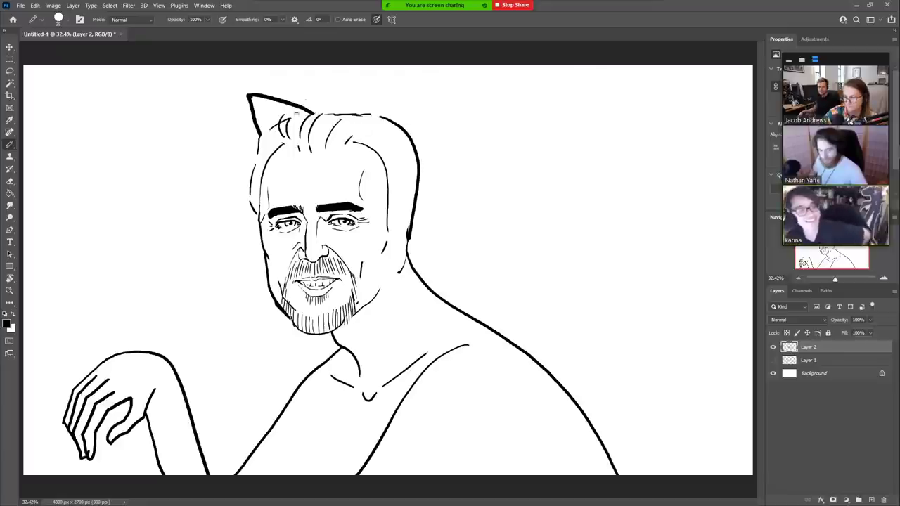
left_click_drag(251, 97, 279, 118)
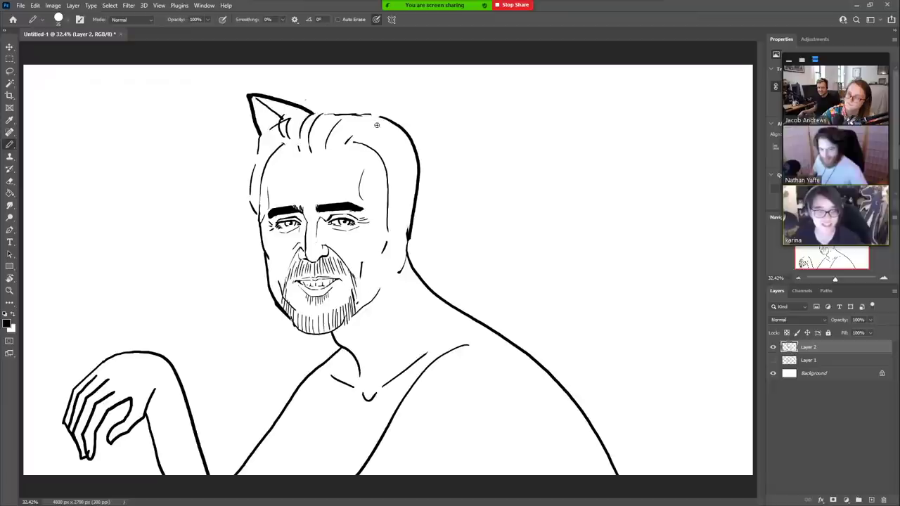
Step: Draw a matching cat ear with inner fold lines on the near side of the head, erasing the head outline inside it
mouse_move(374, 127)
left_mouse_down()
mouse_move(411, 93)
mouse_move(411, 143)
left_mouse_up()
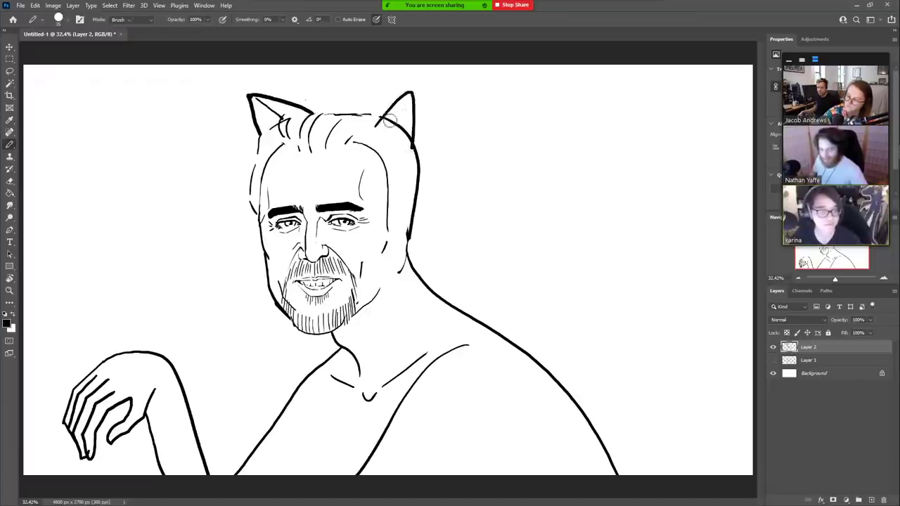
key("e")
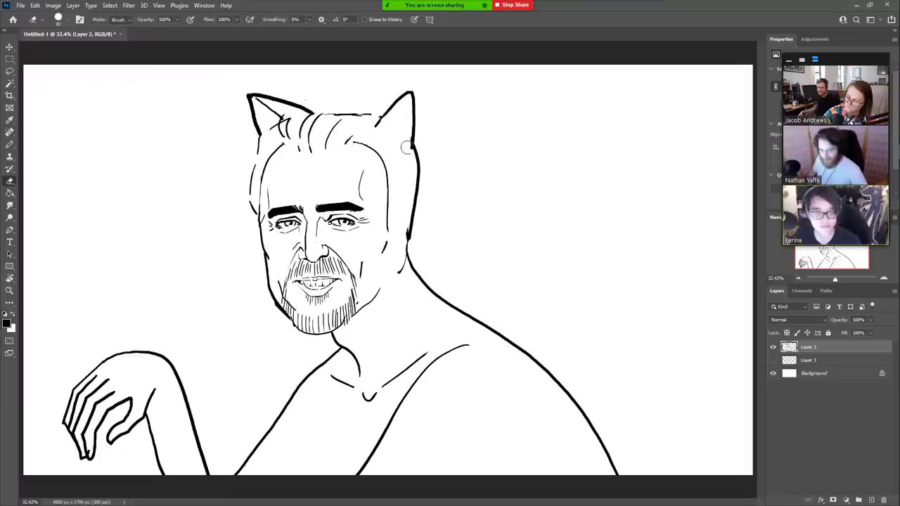
key("b")
left_click_drag(406, 112, 405, 156)
left_click_drag(405, 102, 401, 147)
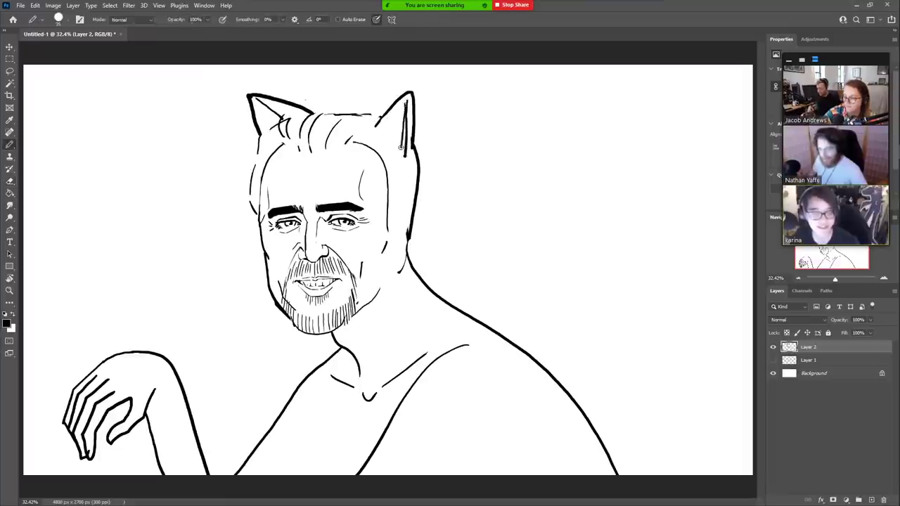
key("e")
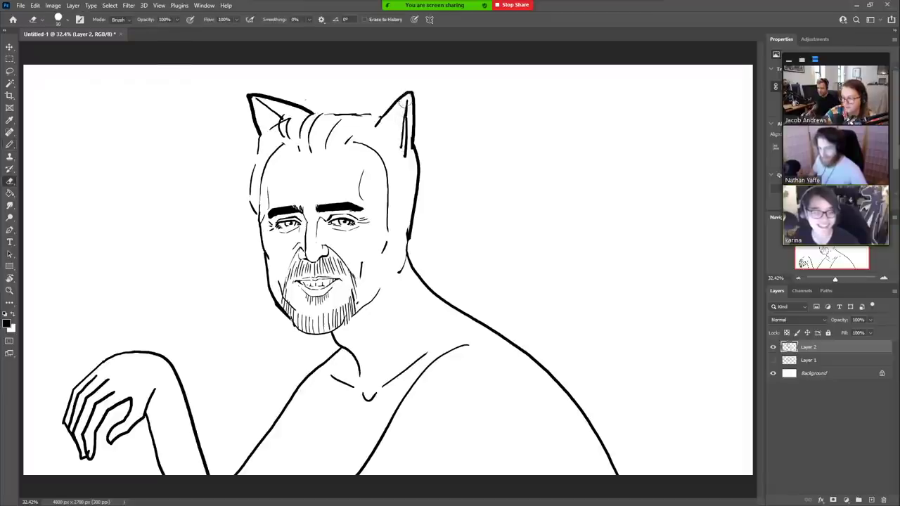
key("b")
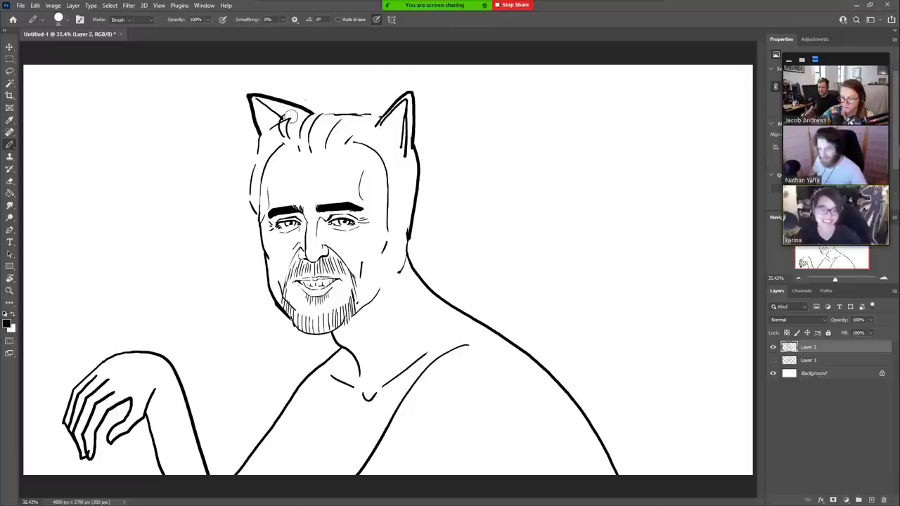
Step: Rework the hair between the ears with swept-back strands and add short fur strokes inside the near cat ear
key("e")
key("b")
left_click_drag(286, 124, 334, 108)
key("e")
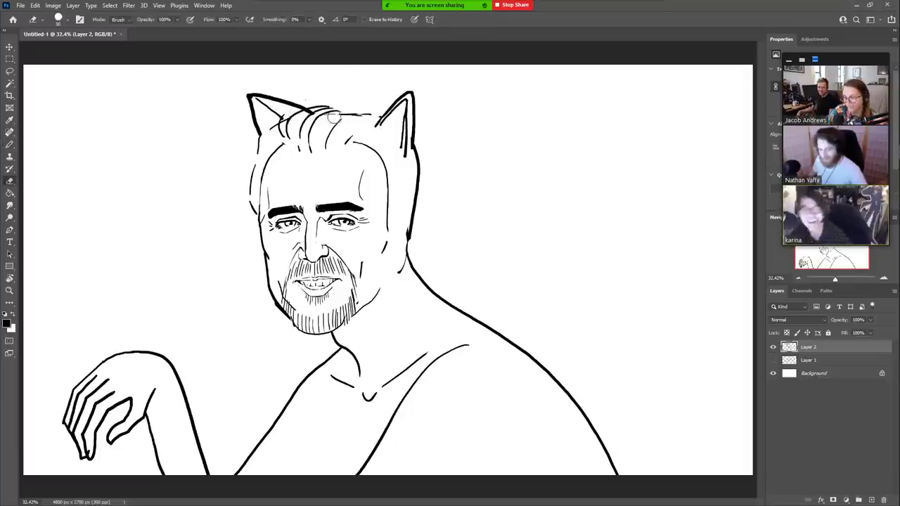
mouse_move(337, 117)
left_mouse_down()
mouse_move(369, 114)
mouse_move(388, 126)
mouse_move(398, 104)
mouse_move(397, 137)
left_mouse_up()
key("b")
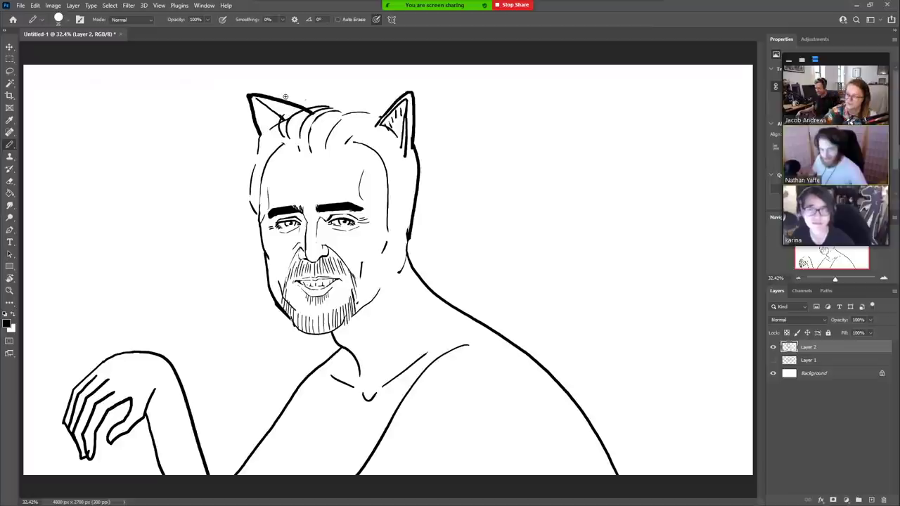
Step: Replace the broken hair outline below the far ear with a tighter contour, and add a curved crease at the lower torso
key("e")
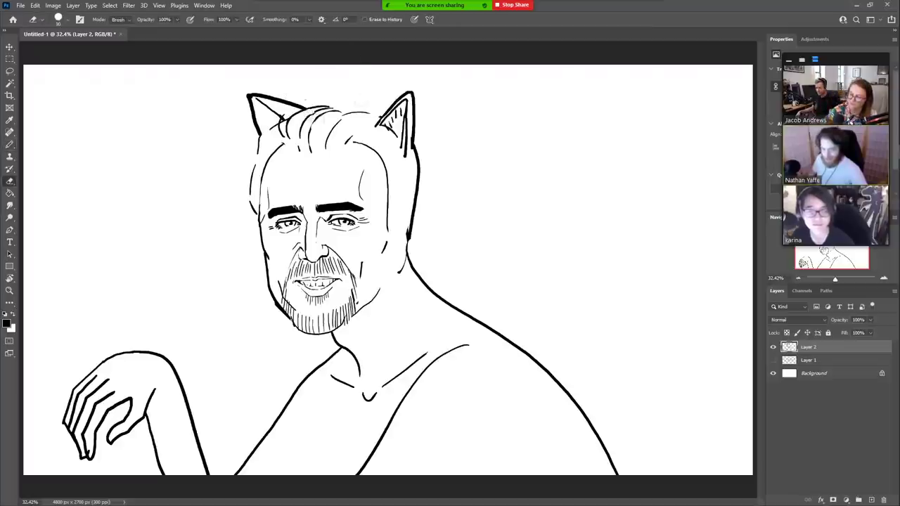
left_click_drag(251, 147, 246, 204)
key("b")
left_click_drag(254, 150, 254, 204)
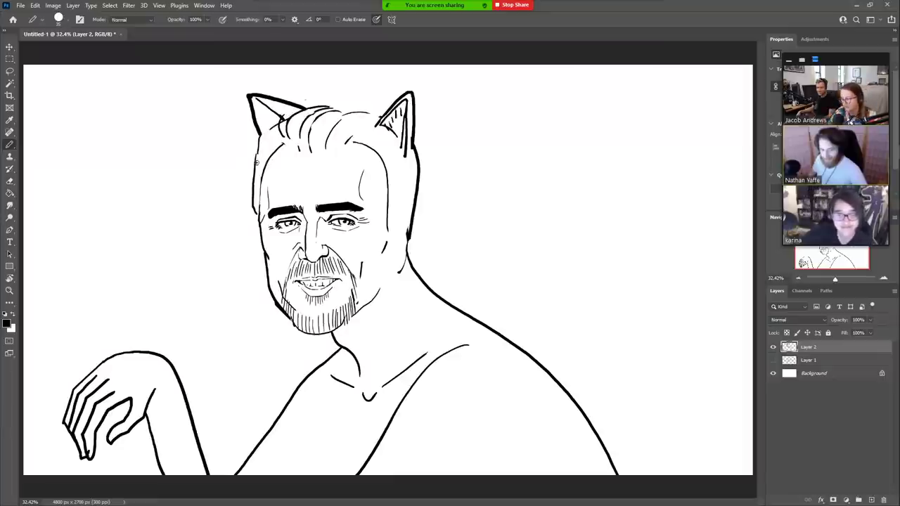
left_click_drag(529, 442, 485, 475)
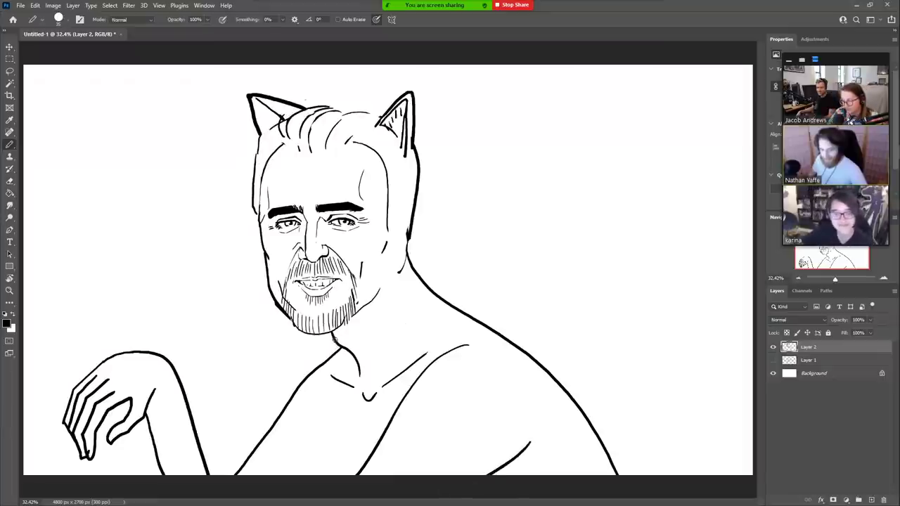
Step: Draw a thick collar band around the neck and erase the neck and band lines that overlap inside it
mouse_move(333, 341)
left_mouse_down()
mouse_move(384, 329)
mouse_move(410, 307)
mouse_move(427, 272)
mouse_move(441, 293)
mouse_move(418, 338)
mouse_move(393, 353)
mouse_move(347, 361)
mouse_move(330, 335)
left_mouse_up()
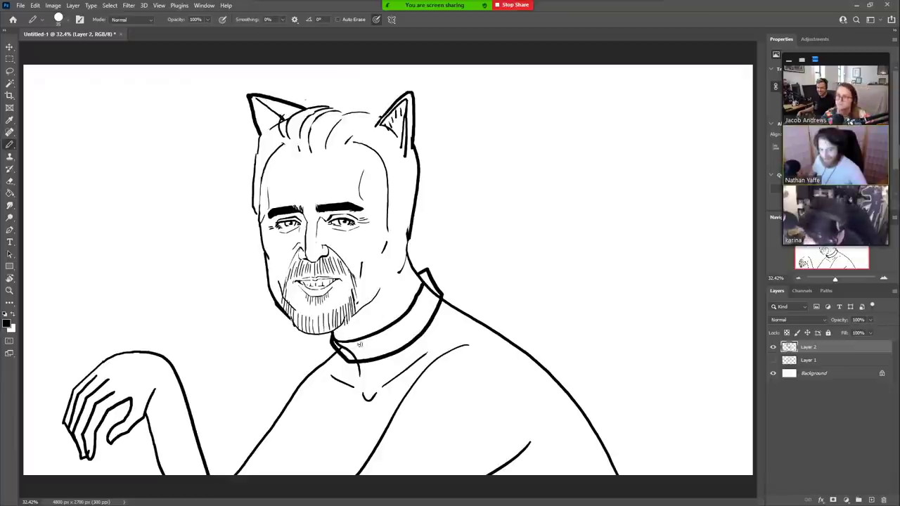
key("e")
left_click_drag(342, 346, 358, 358)
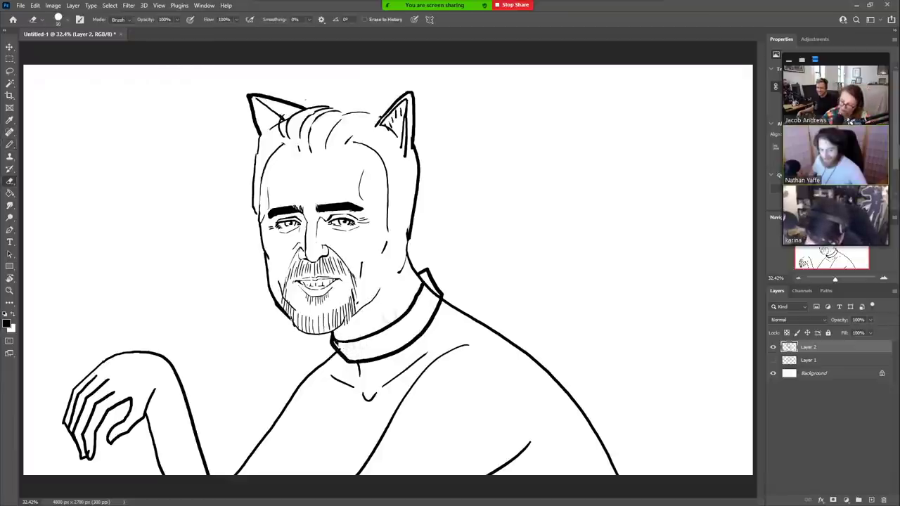
mouse_move(422, 288)
left_mouse_down()
mouse_move(424, 280)
mouse_move(433, 292)
mouse_move(422, 280)
left_mouse_up()
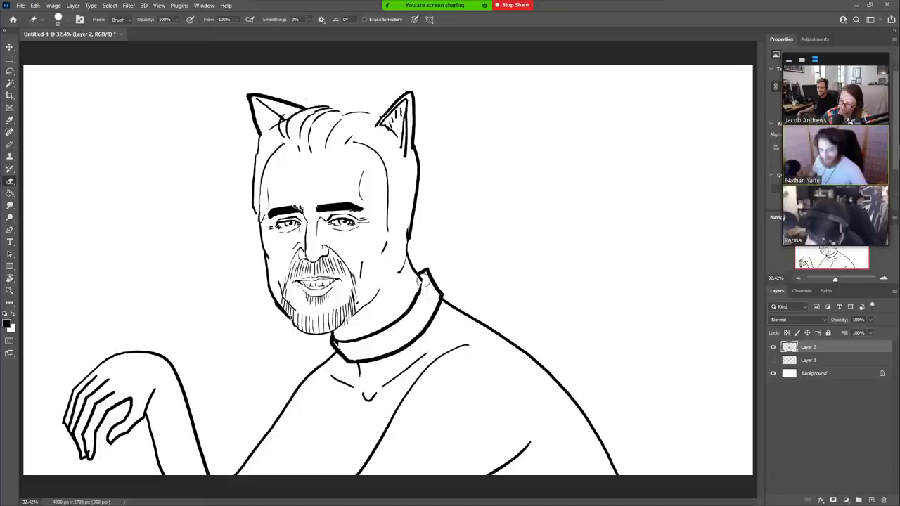
key("b")
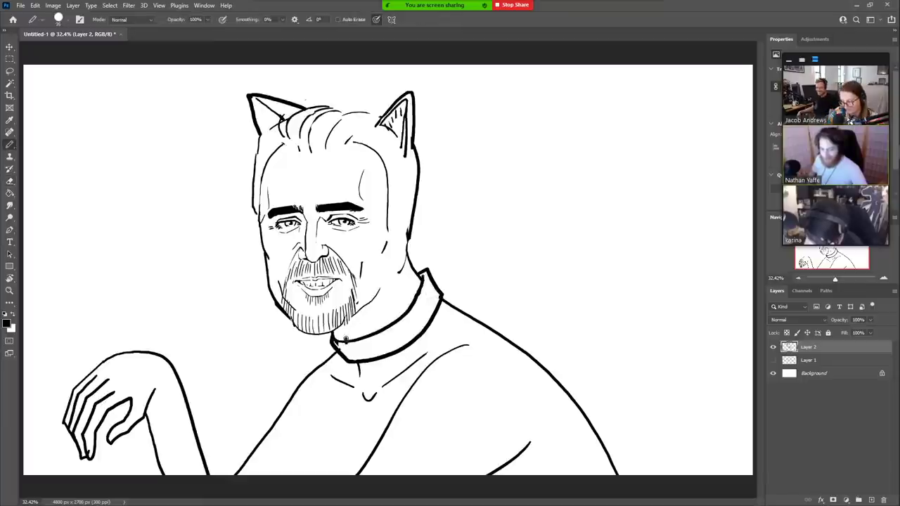
Step: Draw a rectangular buckle with a prong on the front of the collar, erasing the band lines that overlap it
mouse_move(345, 339)
left_mouse_down()
mouse_move(372, 331)
mouse_move(377, 363)
mouse_move(356, 364)
mouse_move(366, 345)
mouse_move(379, 361)
left_mouse_up()
key("e")
key("b")
left_click_drag(372, 331, 382, 359)
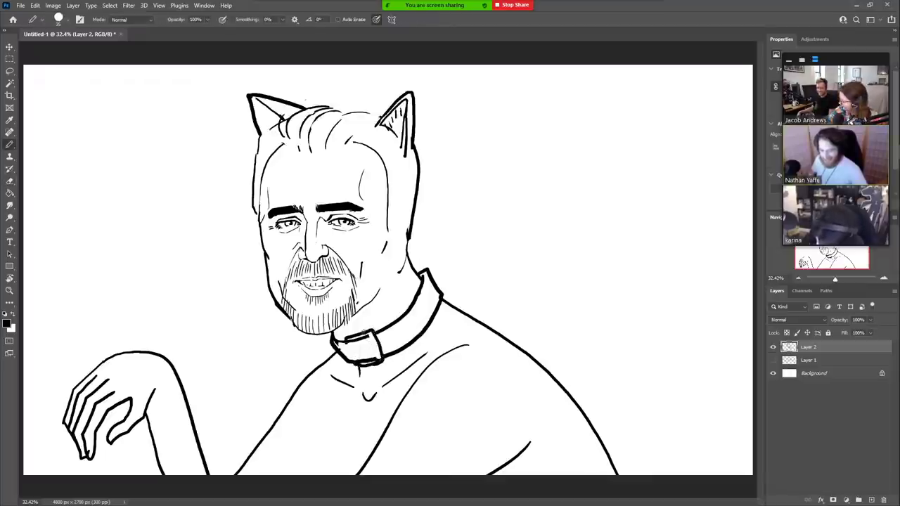
key("e")
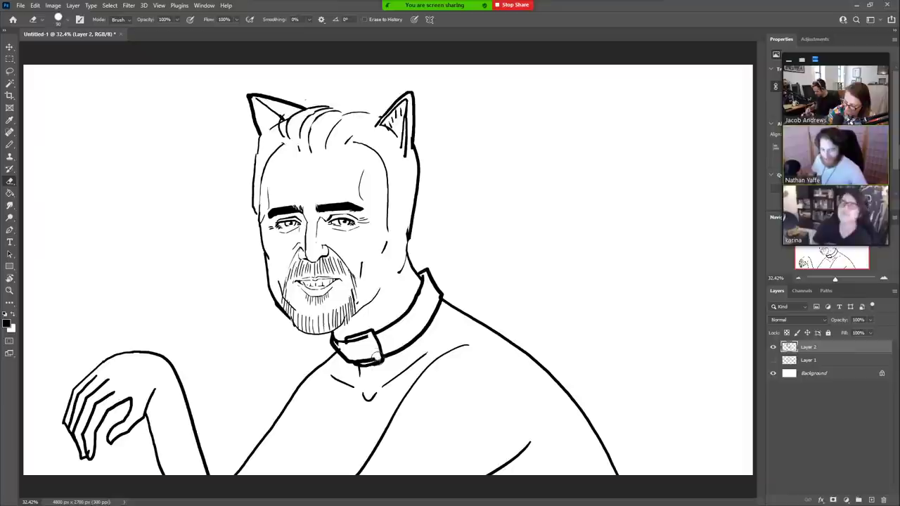
mouse_move(381, 360)
left_mouse_down()
mouse_move(362, 327)
mouse_move(375, 358)
mouse_move(373, 335)
mouse_move(337, 345)
mouse_move(383, 336)
mouse_move(367, 351)
left_mouse_up()
key("b")
key("e")
key("b")
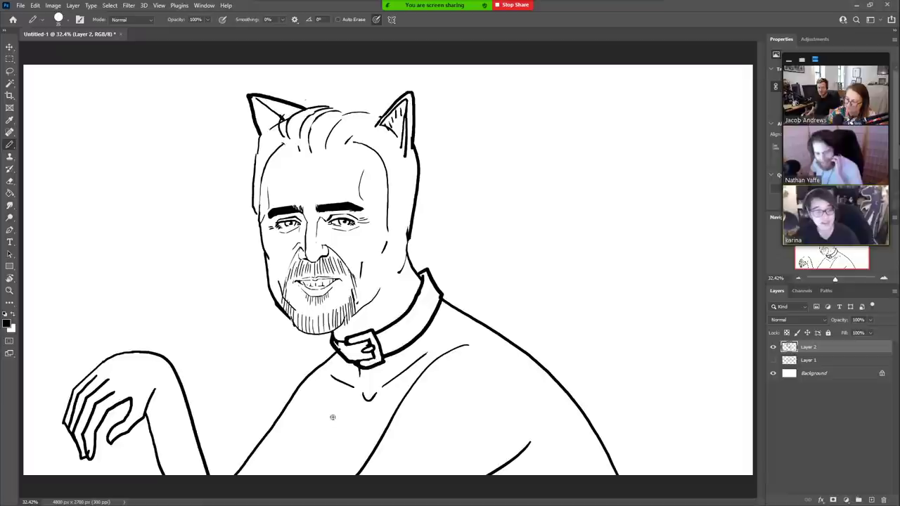
Step: Add a diagonal crease to the lower chest and draw a ring on one finger of the raised hand
left_click_drag(331, 421, 355, 469)
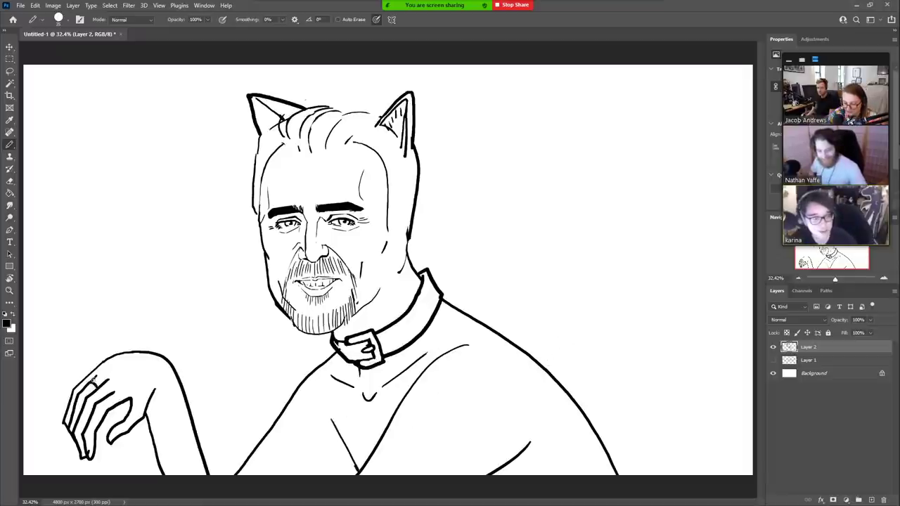
left_click_drag(94, 379, 103, 383)
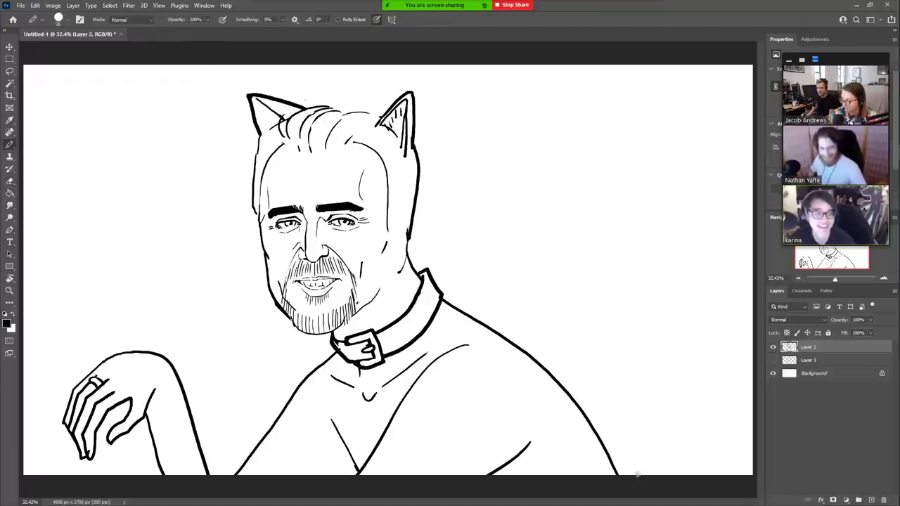
Step: Draw a raised bare foot behind the body at the canvas edge, with toes, ankle and crease lines
mouse_move(637, 475)
left_mouse_down()
mouse_move(629, 418)
mouse_move(636, 399)
mouse_move(684, 370)
mouse_move(703, 328)
mouse_move(744, 307)
left_mouse_up()
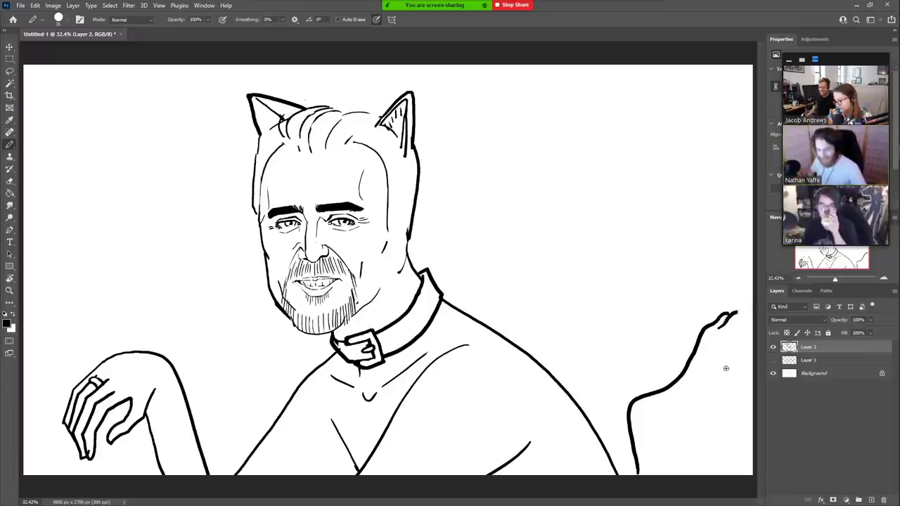
mouse_move(738, 375)
left_mouse_down()
mouse_move(706, 437)
mouse_move(699, 475)
mouse_move(685, 456)
mouse_move(691, 465)
mouse_move(752, 353)
mouse_move(742, 314)
mouse_move(750, 322)
mouse_move(741, 338)
left_mouse_up()
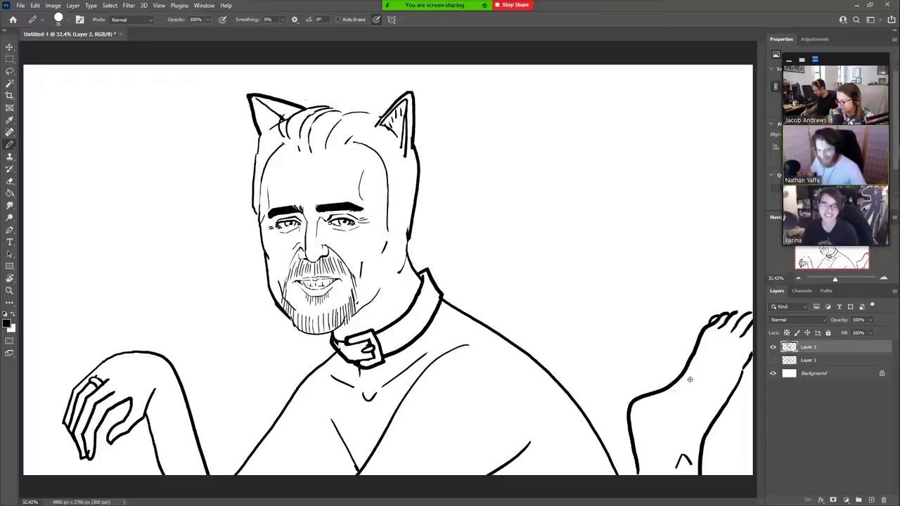
mouse_move(655, 415)
left_mouse_down()
mouse_move(684, 411)
mouse_move(698, 389)
left_mouse_up()
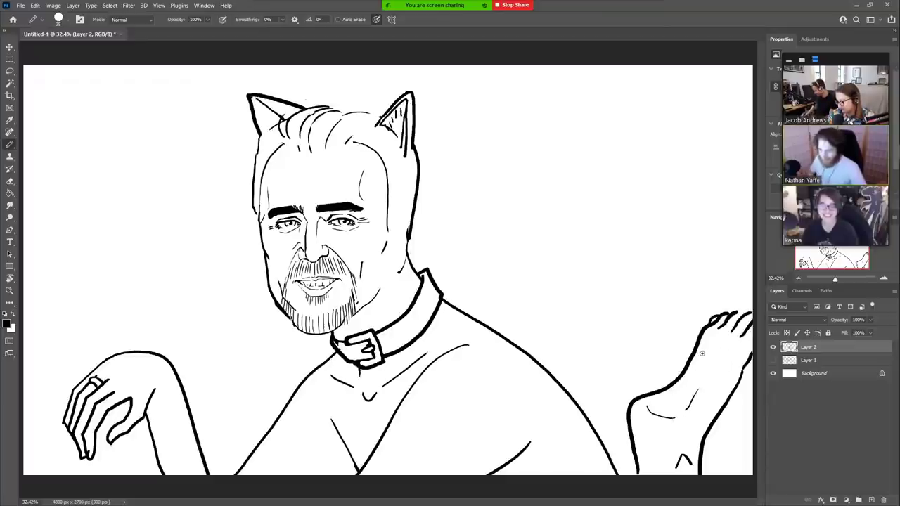
mouse_move(703, 354)
left_mouse_down()
mouse_move(715, 361)
mouse_move(723, 332)
mouse_move(733, 334)
left_mouse_up()
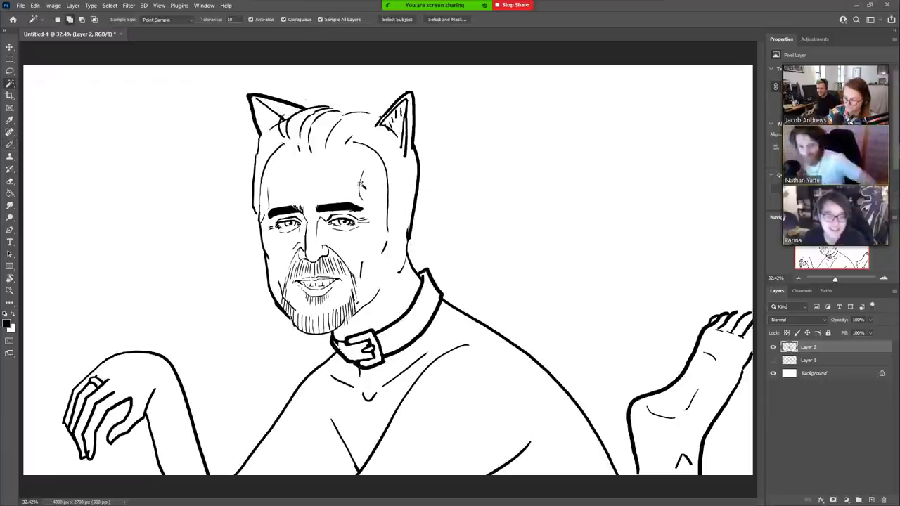
Step: Lasso the near eye with its surrounding wrinkles, nudge it up closer to the eyebrow, and deselect it
key("l")
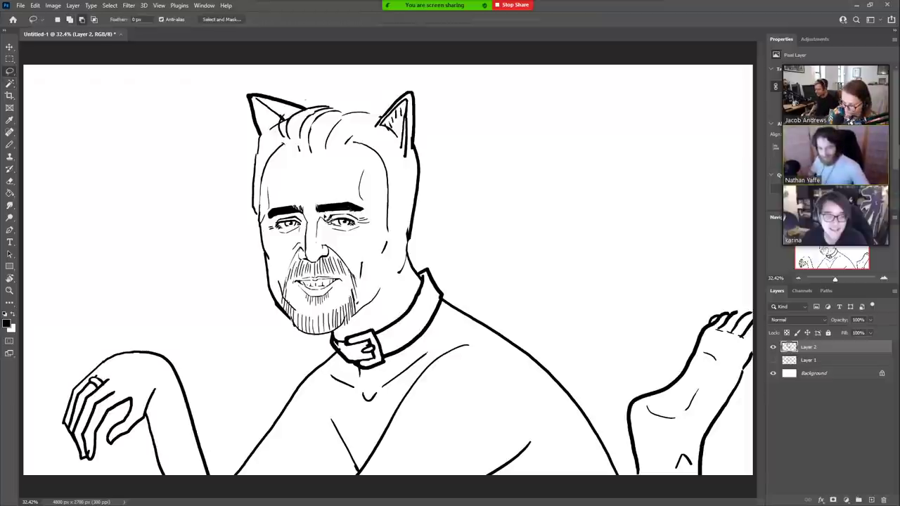
mouse_move(324, 216)
left_mouse_down()
mouse_move(348, 243)
mouse_move(372, 233)
mouse_move(374, 220)
mouse_move(324, 216)
left_mouse_up()
left_click(9, 47)
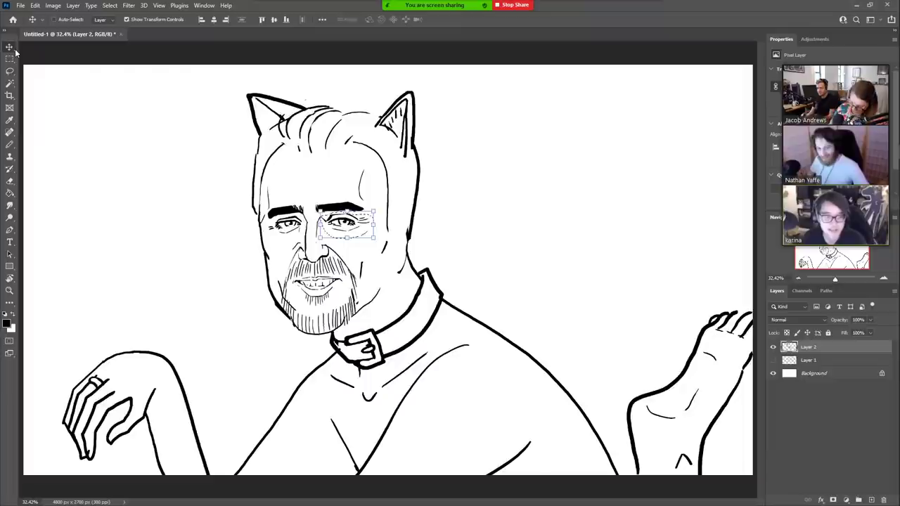
key("shift+Up")
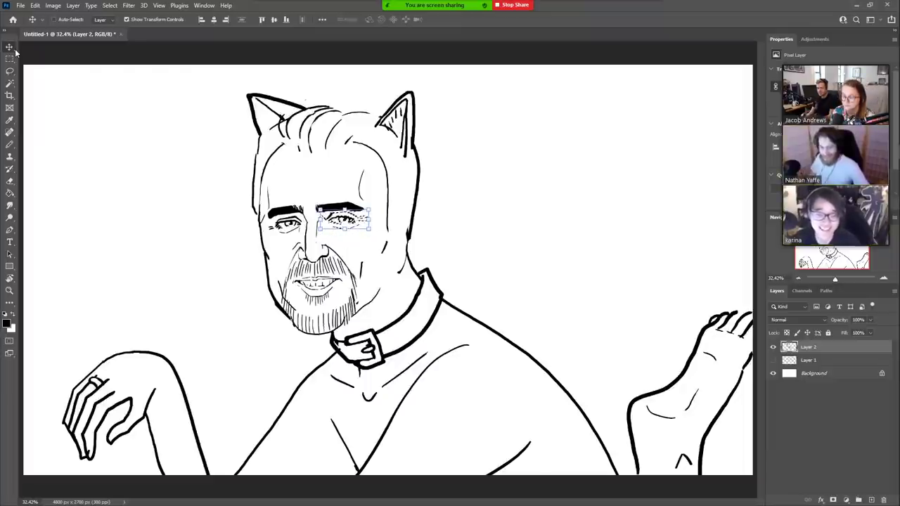
key("ctrl+d")
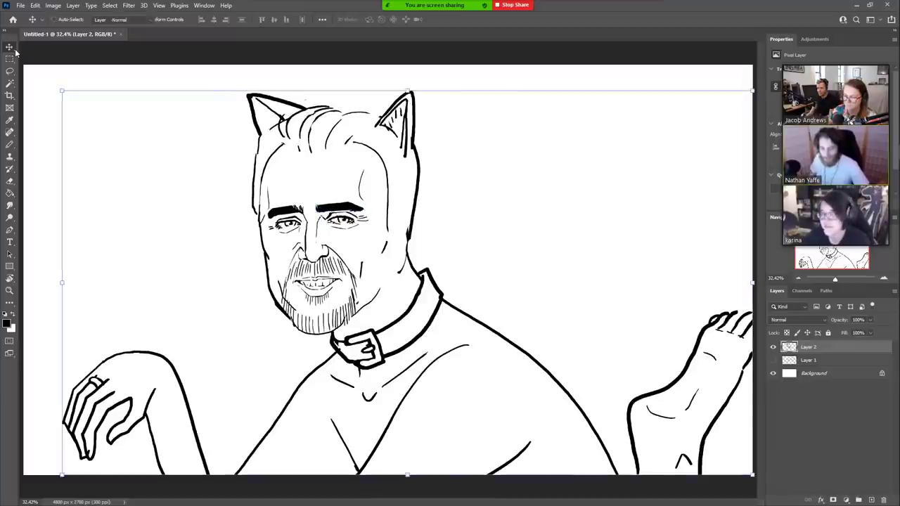
Step: Erase the wrinkles beside the near eye and the stray cheek dash, and redraw short crease lines under the eye
key("e")
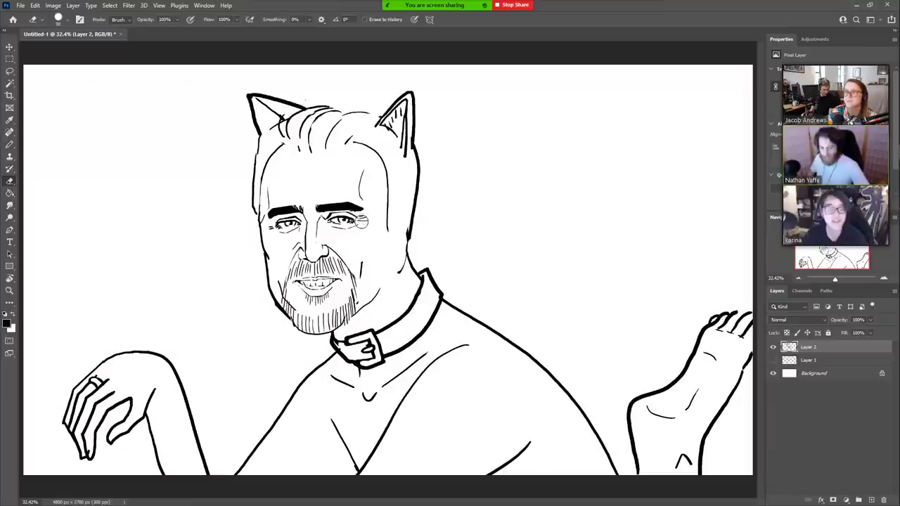
key("b")
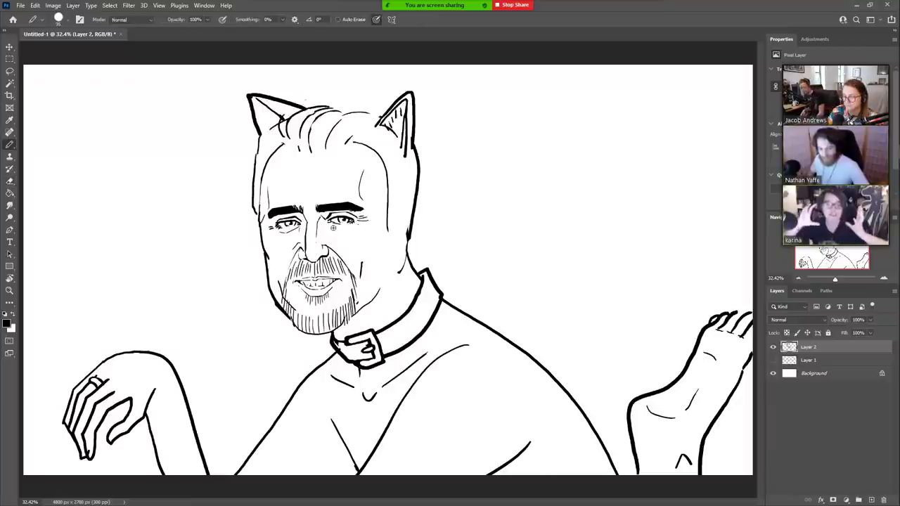
key("b")
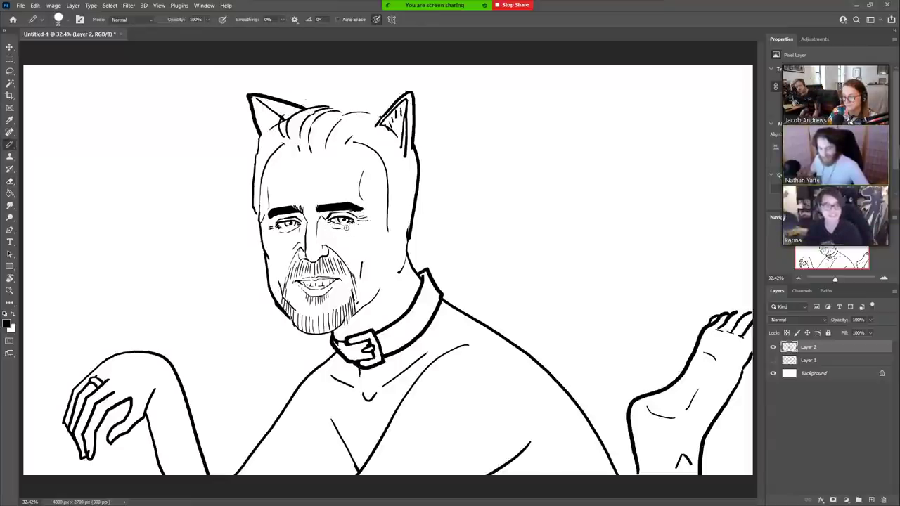
key("e")
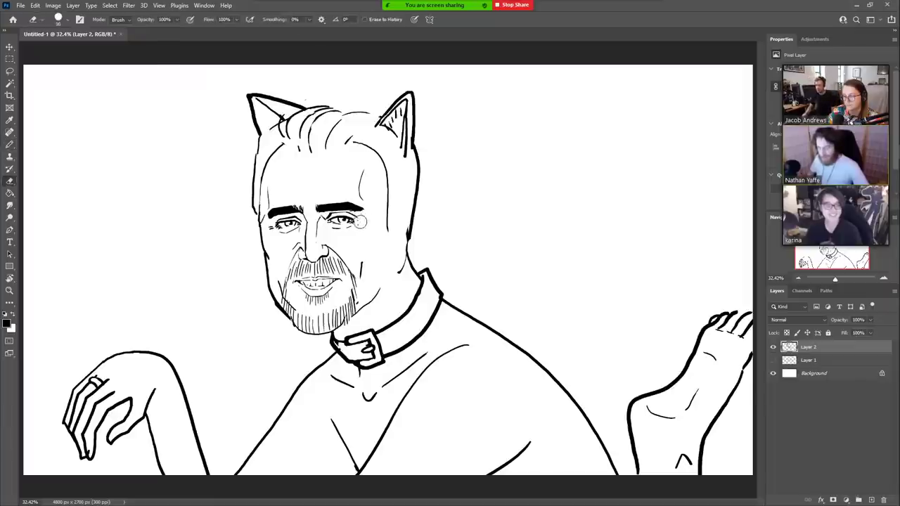
key("b")
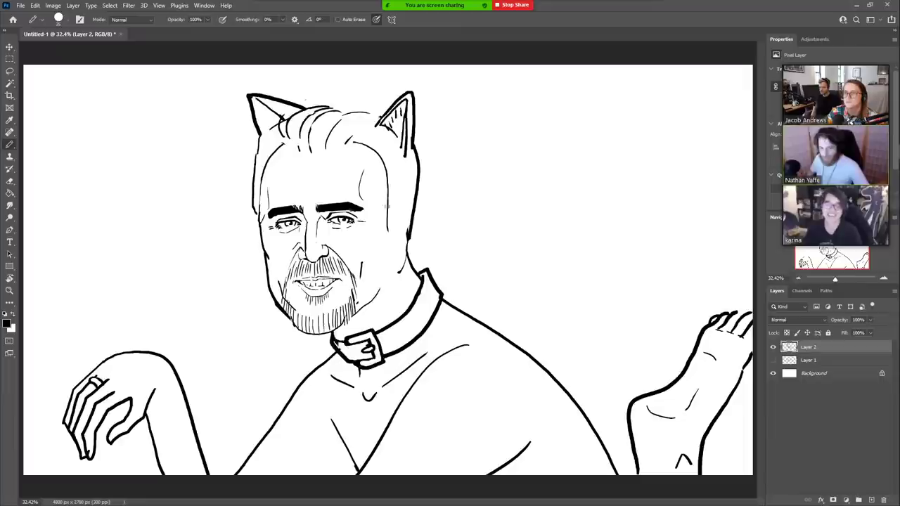
Step: Extend the near temple line down toward the cheek and slim the eyebrows with the Eraser
left_click_drag(388, 229, 376, 253)
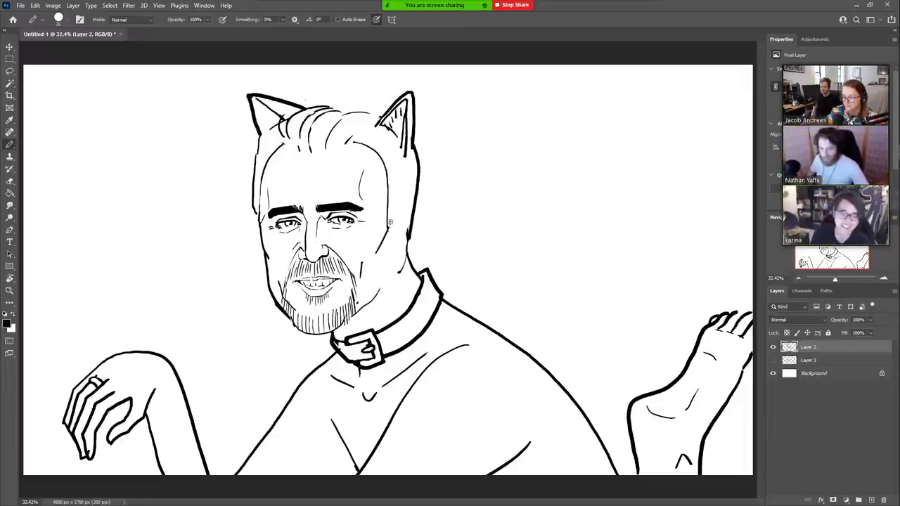
key("e")
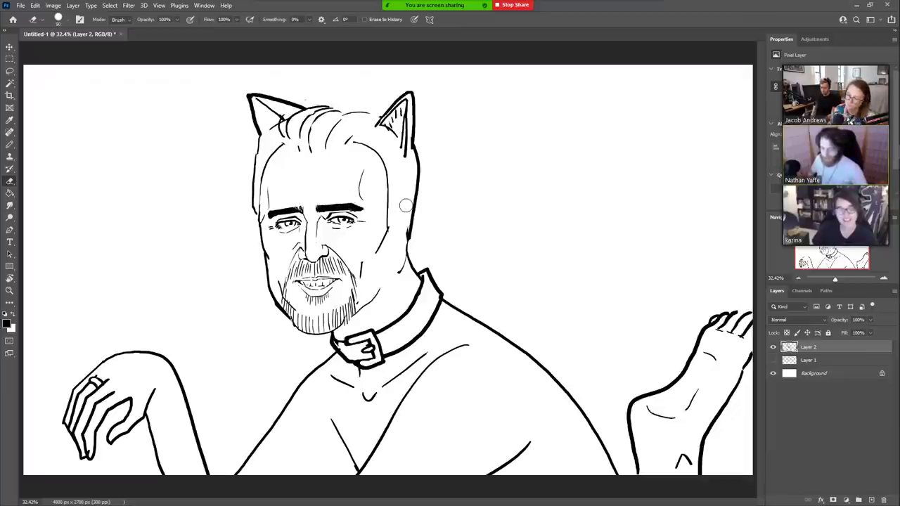
key("b")
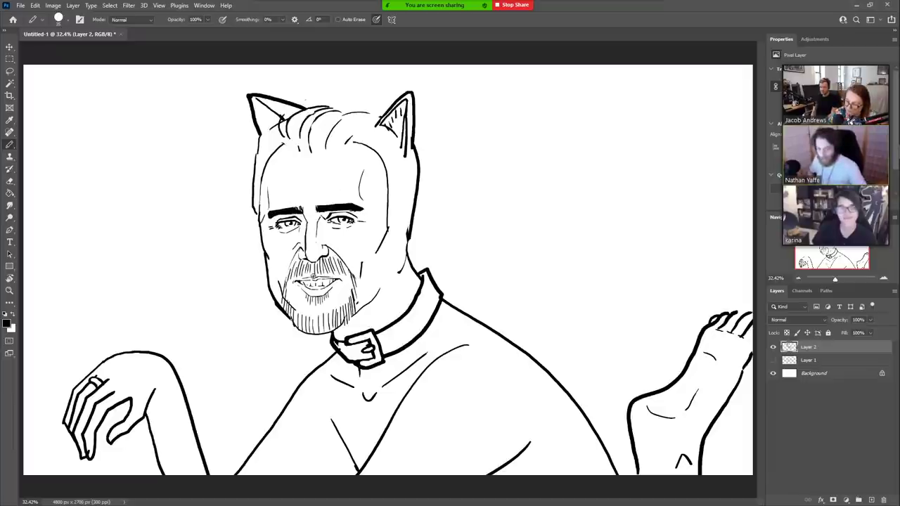
key("e")
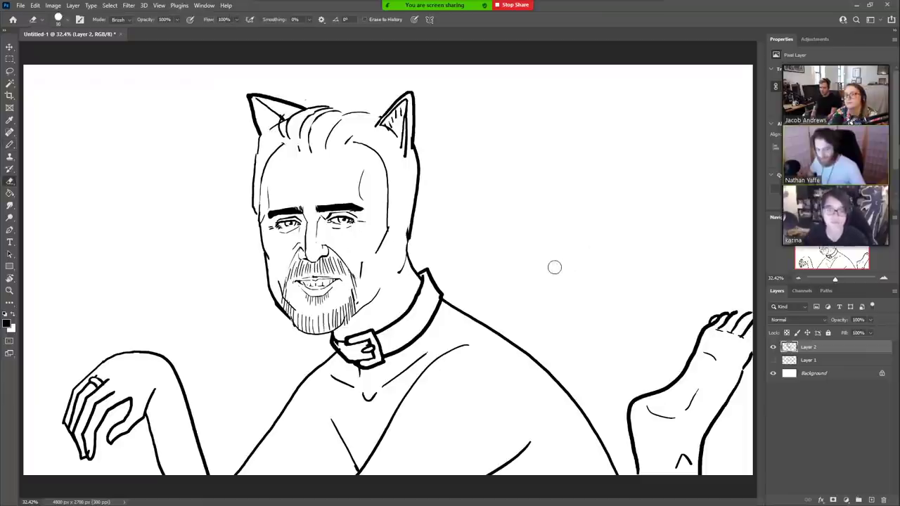
Step: Lasso the upper lip line, adjust its position slightly with the Move tool, and deselect it
key("w")
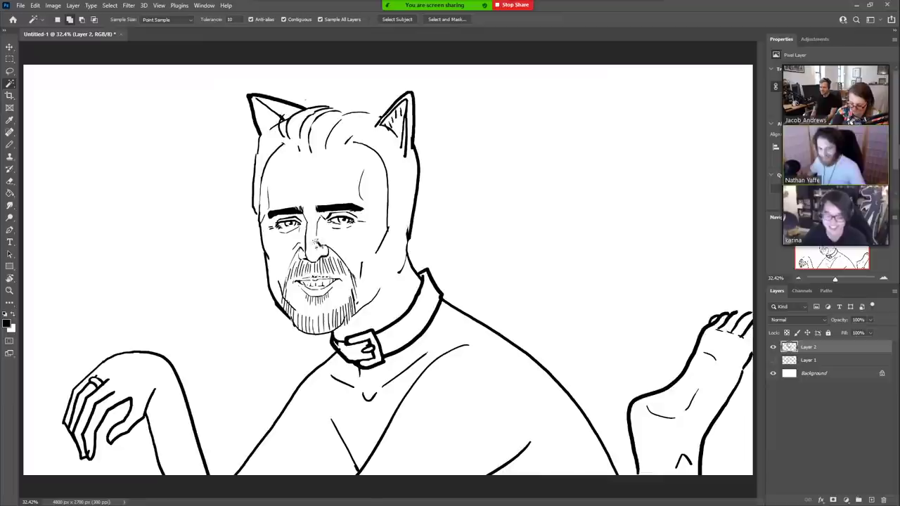
key("l")
left_click(69, 21)
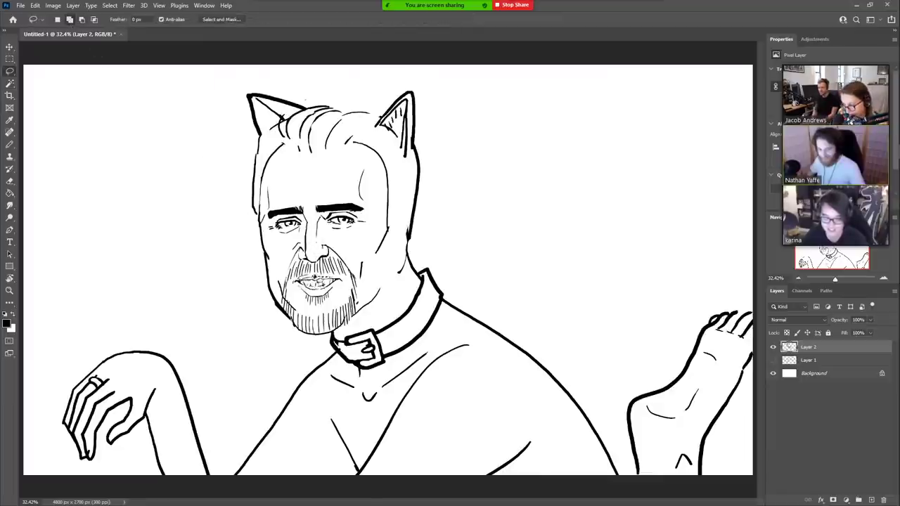
left_click(10, 47)
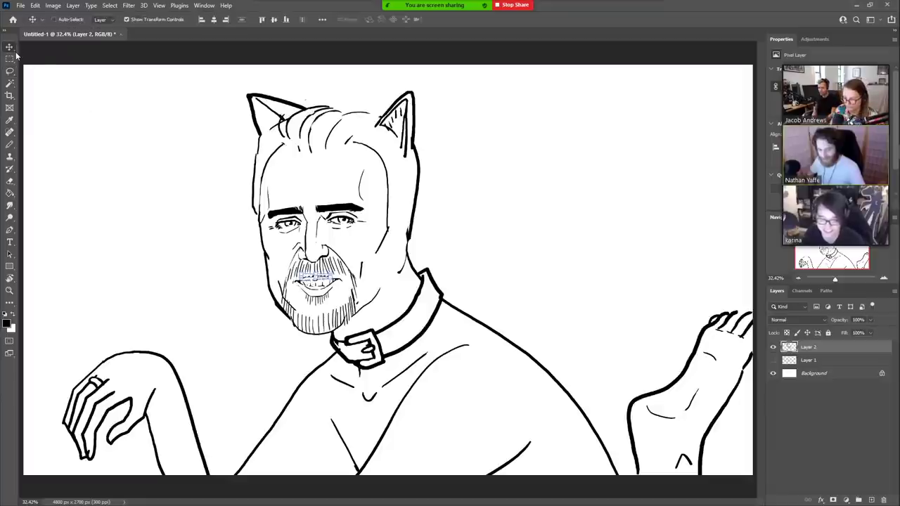
key("ctrl+d")
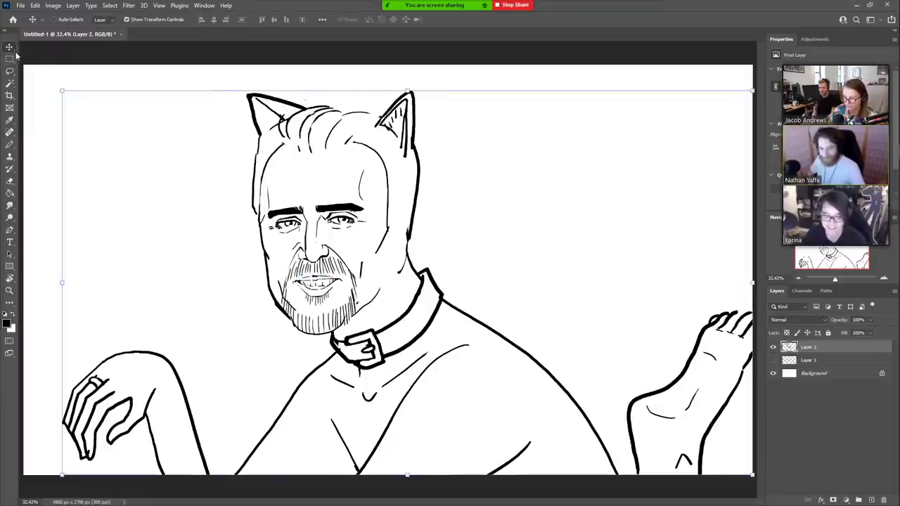
Step: Thicken the cheek line beside the beard and draw a cleaner near jawline from below the temple to the beard
key("b")
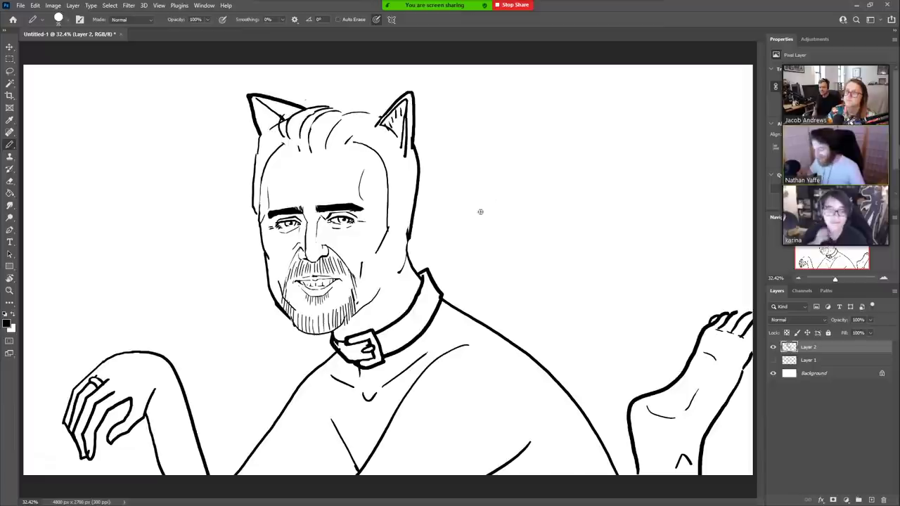
left_click_drag(350, 312, 363, 272)
key("e")
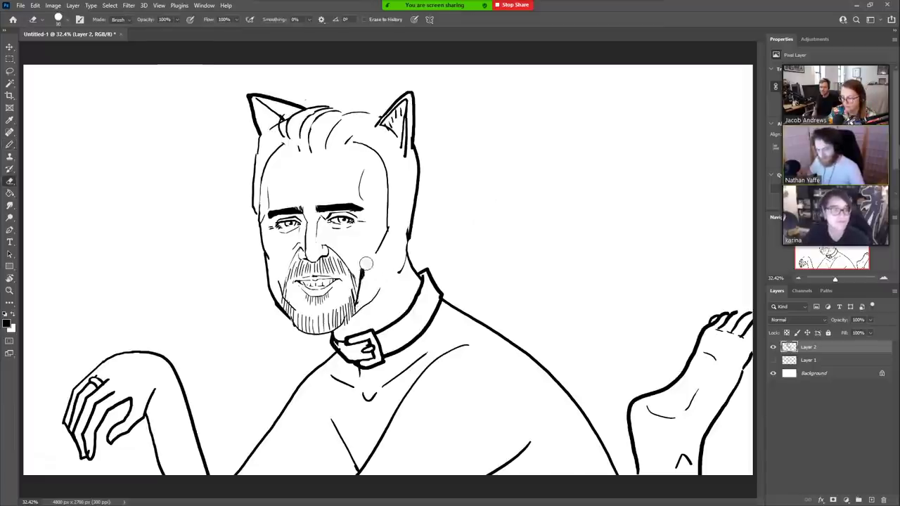
key("b")
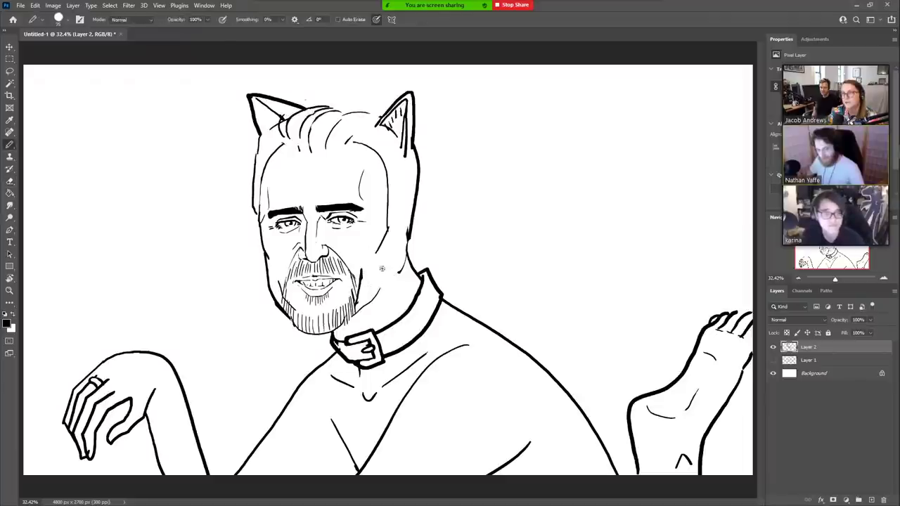
left_click_drag(390, 244, 384, 270)
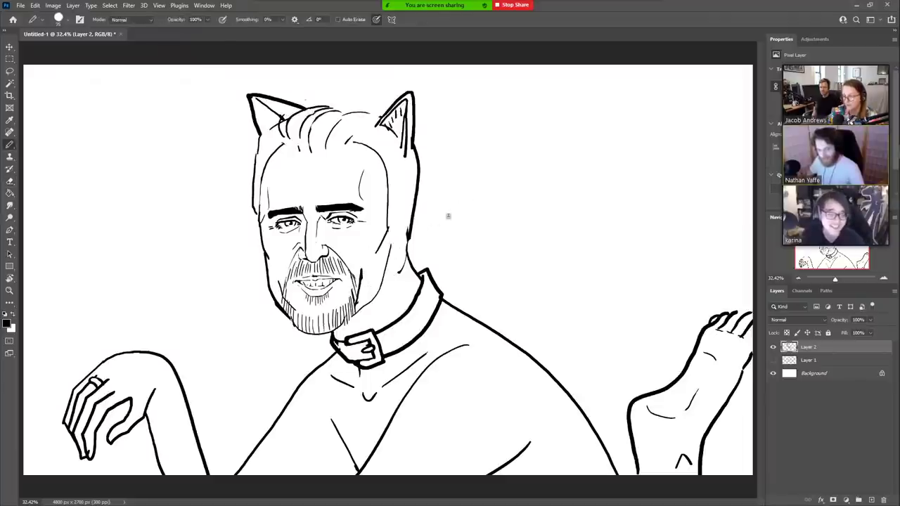
key("e")
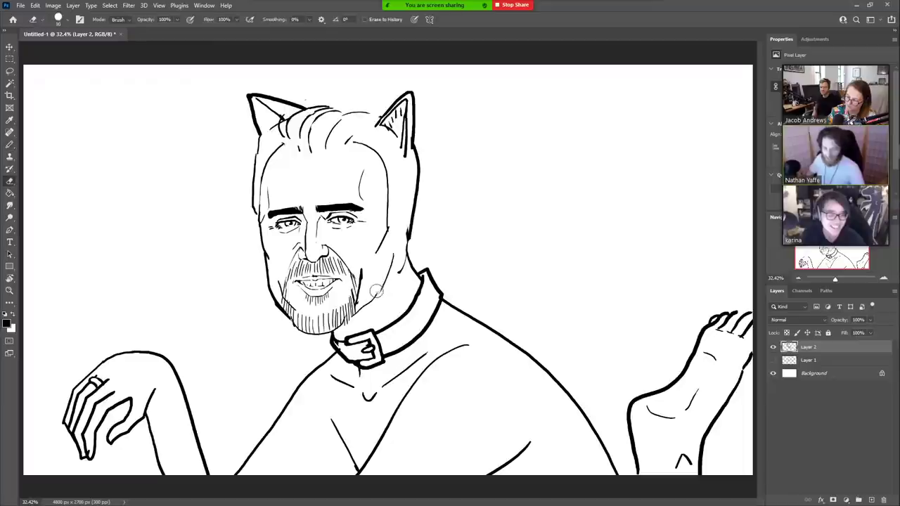
key("b")
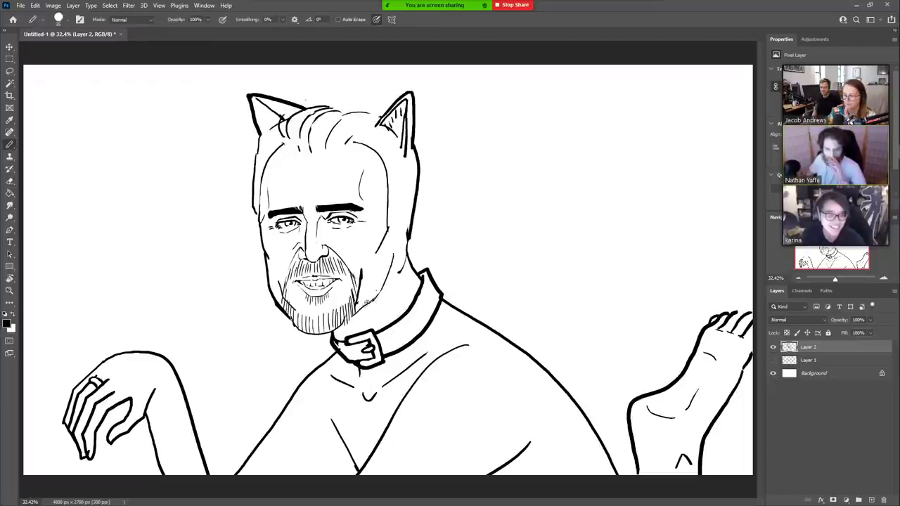
Step: Trim the outer ends of both eyebrows into shorter, tapered shapes
key("e")
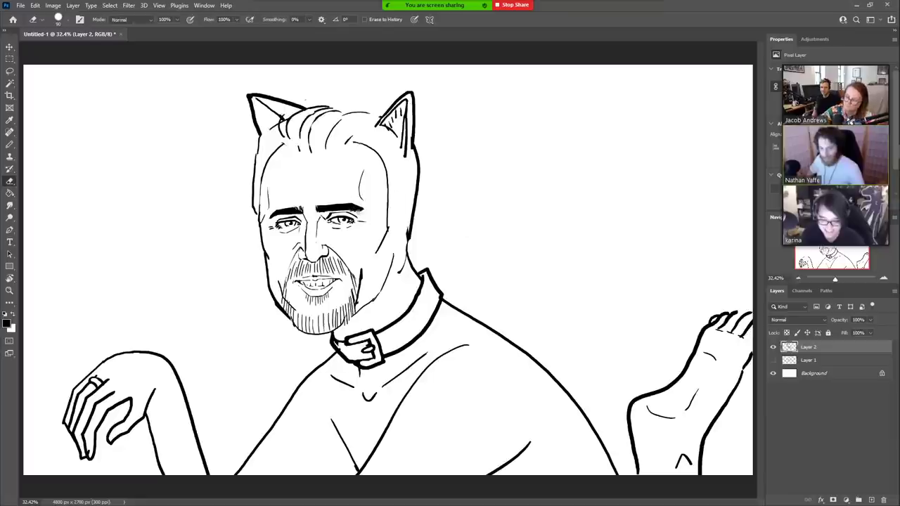
key("b")
key("e")
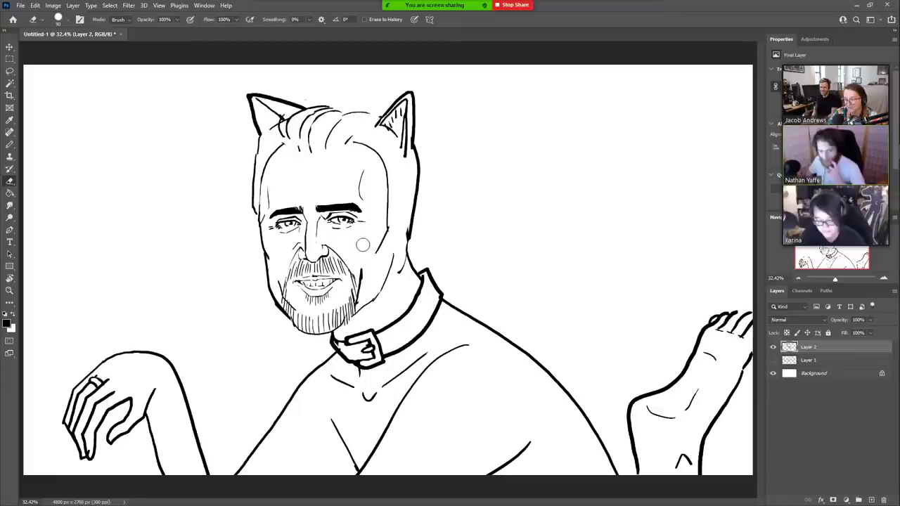
key("l")
mouse_move(244, 243)
left_mouse_down()
mouse_move(388, 233)
mouse_move(429, 216)
mouse_move(398, 82)
mouse_move(197, 165)
left_mouse_up()
left_click(12, 48)
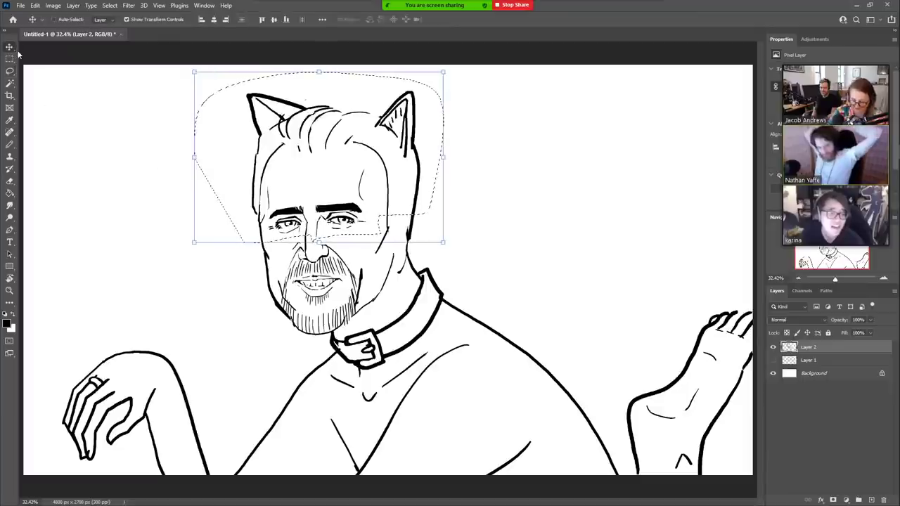
key("ctrl+d")
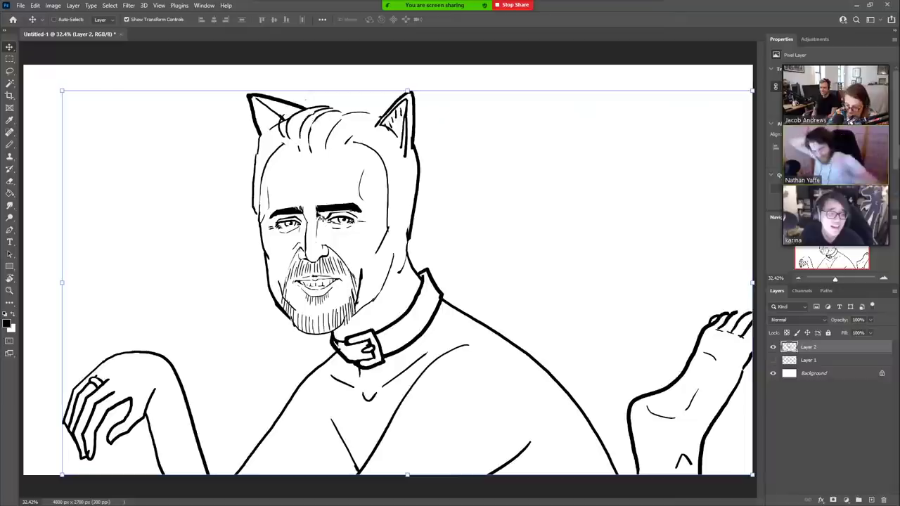
Step: Lasso the nose and enlarge it to about 104.6% with Free Transform
key("l")
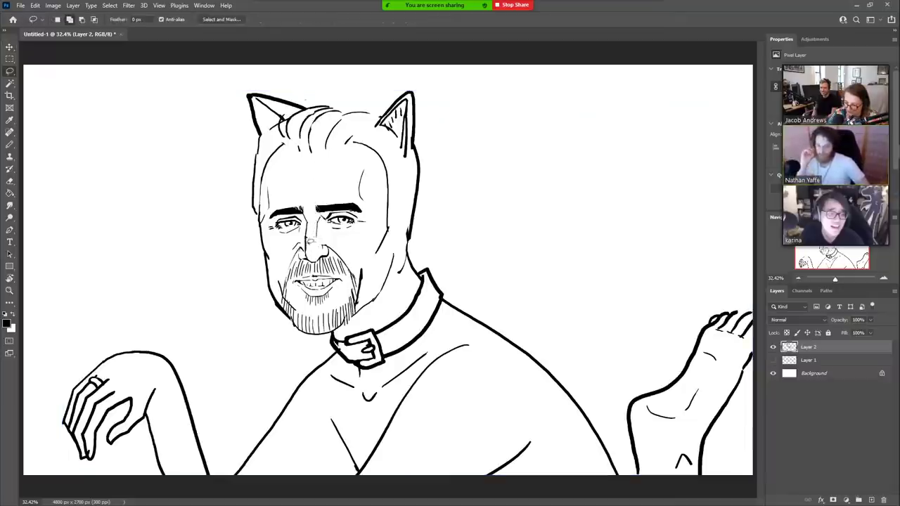
mouse_move(310, 218)
left_mouse_down()
mouse_move(296, 257)
mouse_move(314, 270)
mouse_move(336, 258)
mouse_move(320, 217)
mouse_move(304, 215)
left_mouse_up()
left_click(9, 47)
key("ctrl+t")
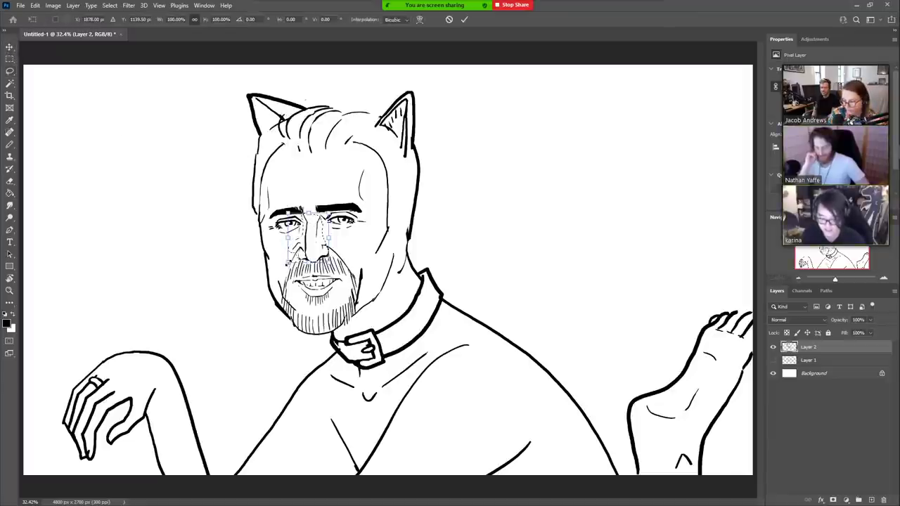
left_click_drag(288, 263, 286, 265)
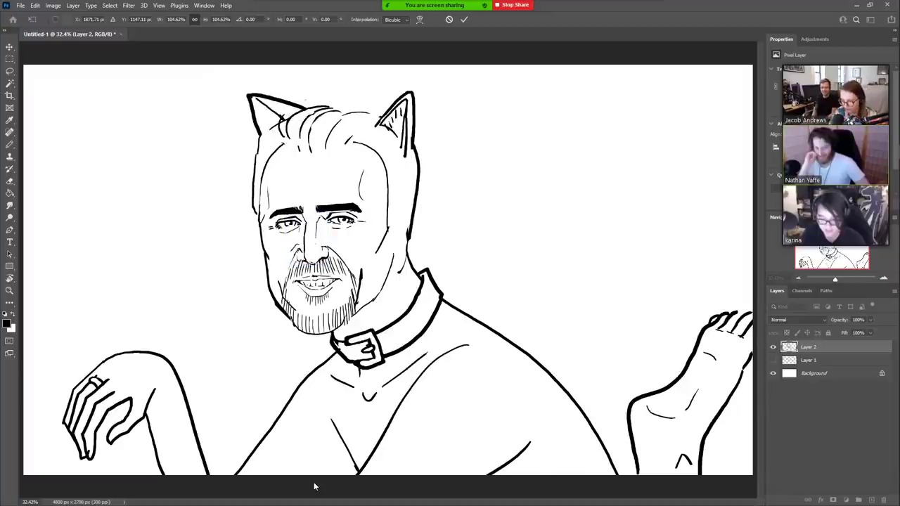
Step: Nudge the enlarged nose into place between the eyes and beard and apply the transform
key("Up")
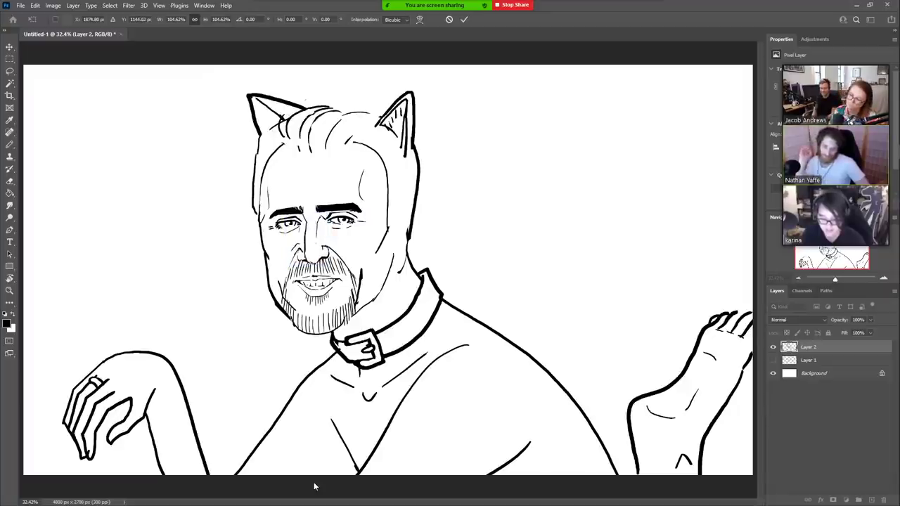
key("Down")
key("Down")
key("Down")
key("Left")
key("Left")
key("Left")
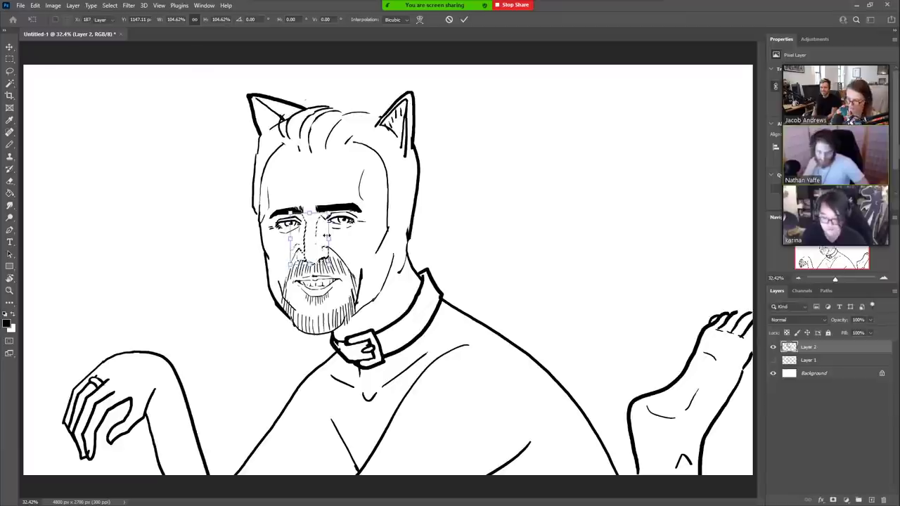
key("Return")
Step: Draw a thin thickness line along the inside of the collar's upper edge and stop sharing the screen
key("b")
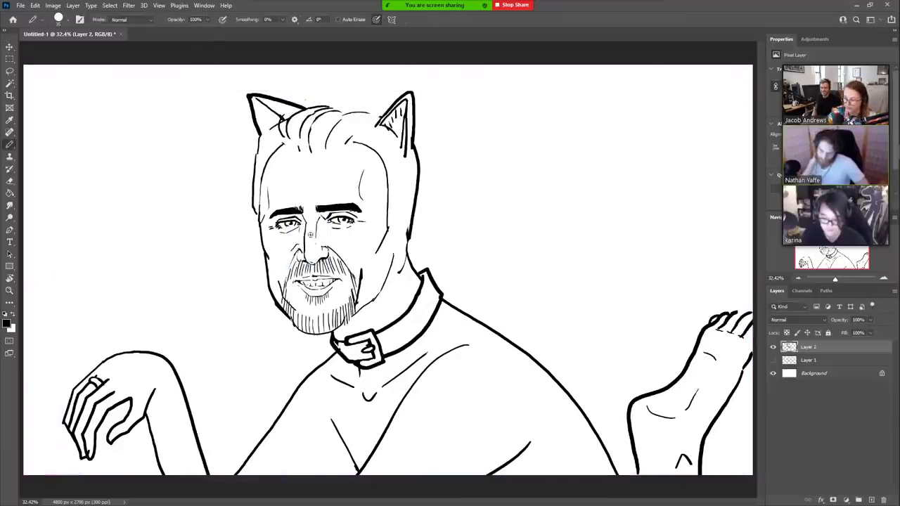
key("e")
key("b")
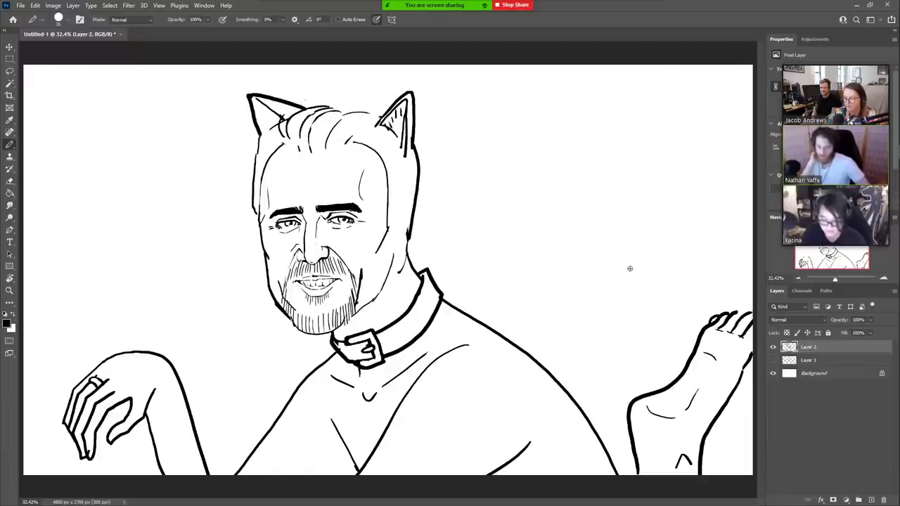
mouse_move(427, 273)
left_mouse_down()
mouse_move(419, 304)
mouse_move(377, 333)
left_mouse_up()
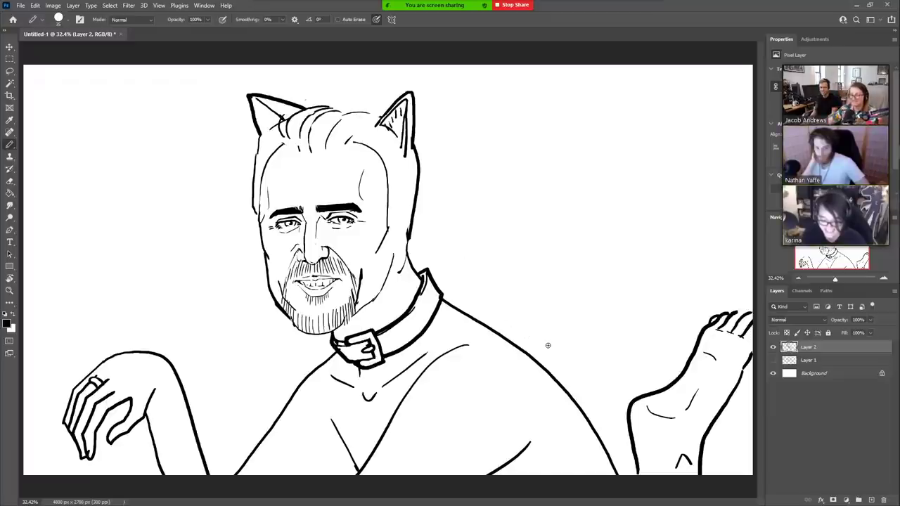
left_click(510, 5)
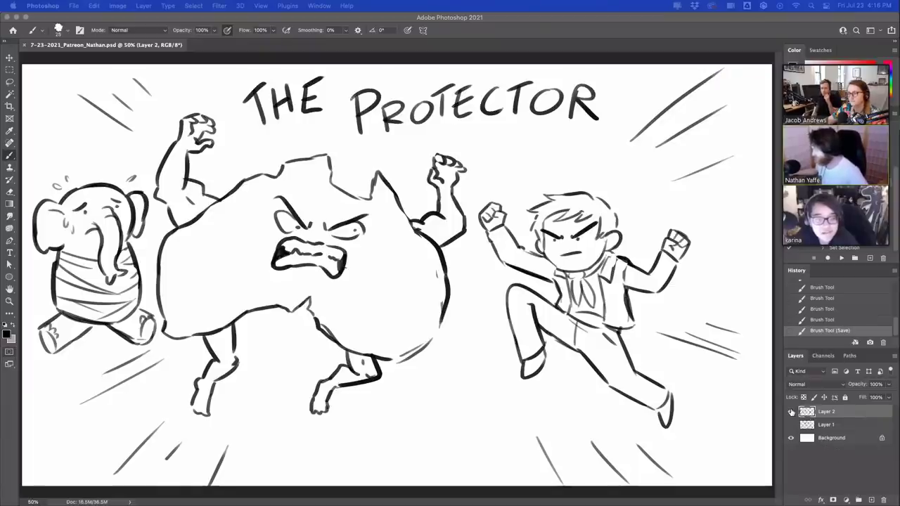
Step: Hide Layer 2, add a new layer, and brush two arcs for the rounded top of a cow's head
left_click(791, 413)
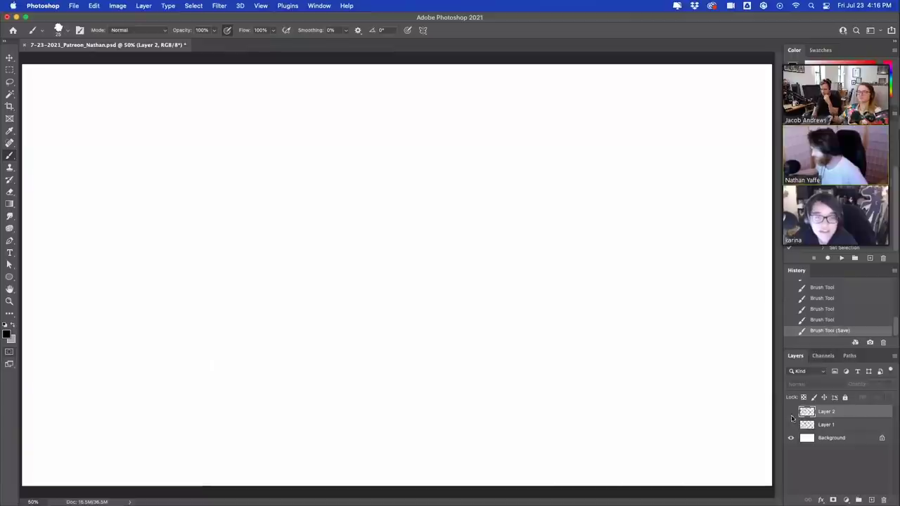
left_click(871, 500)
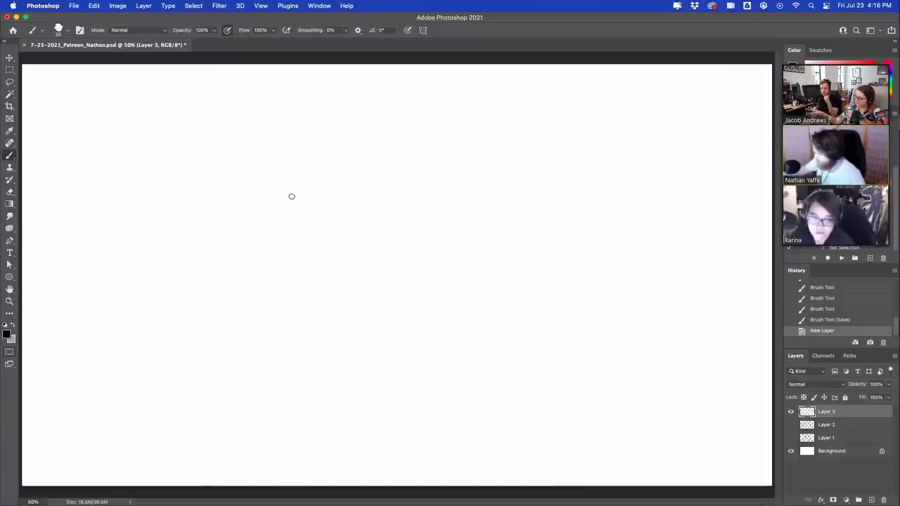
mouse_move(291, 196)
left_mouse_down()
mouse_move(308, 149)
mouse_move(406, 164)
left_mouse_up()
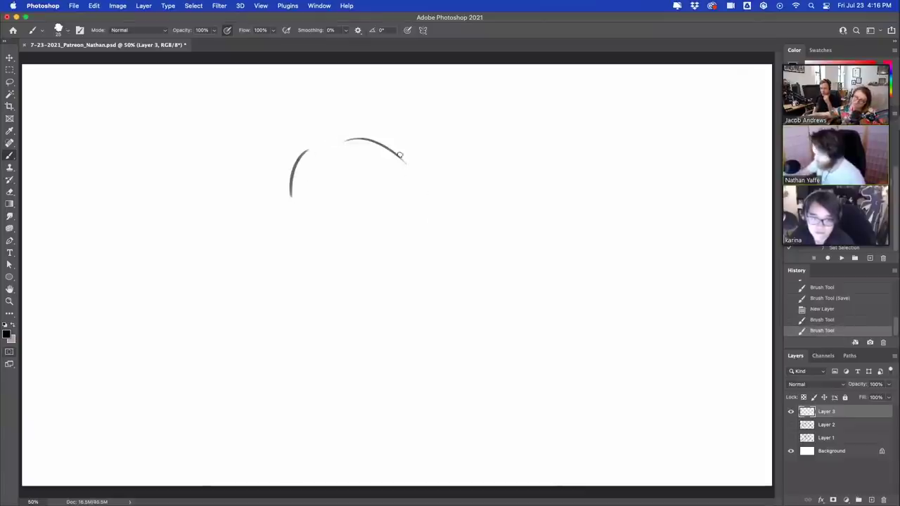
key("ctrl+z")
left_click_drag(344, 139, 406, 196)
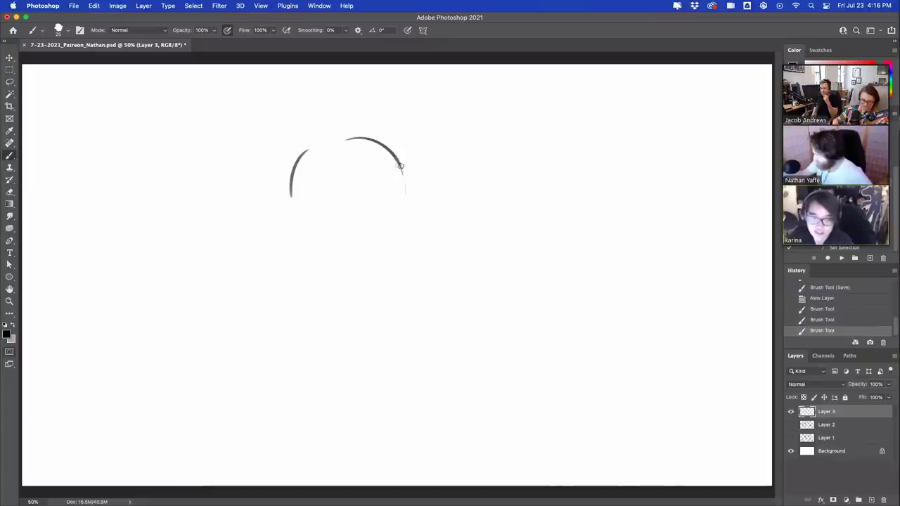
Step: Draw the cow's bulging muzzle with one curved cheek outline on each side below the head dome
left_click_drag(298, 206, 322, 262)
key("ctrl+z")
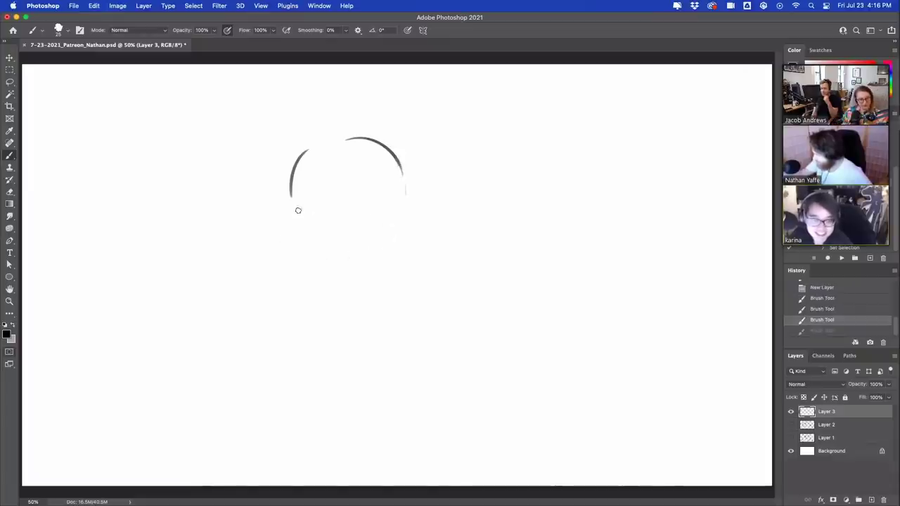
left_click_drag(297, 208, 339, 269)
key("ctrl+z")
left_click_drag(291, 211, 308, 262)
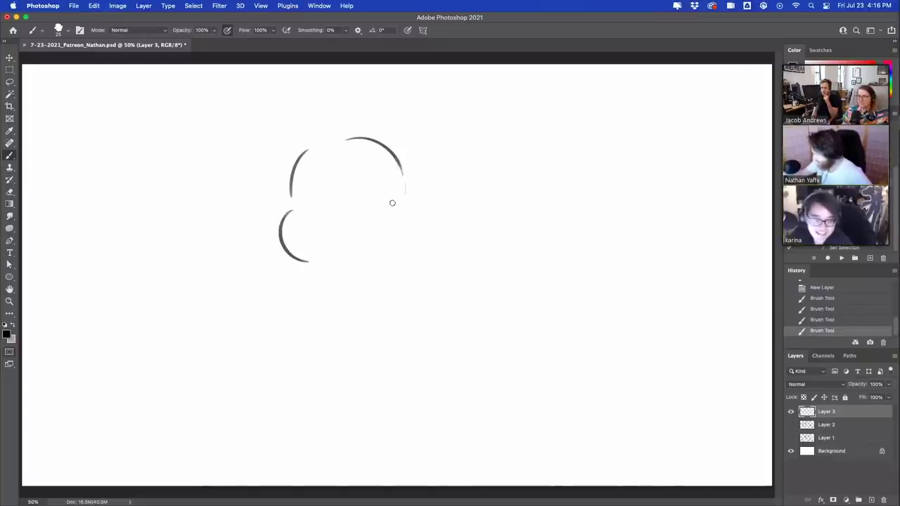
left_click_drag(393, 203, 422, 230)
left_click_drag(400, 260, 420, 220)
key("super+z")
mouse_move(383, 262)
left_mouse_down()
mouse_move(395, 258)
mouse_move(407, 203)
left_mouse_up()
key("ctrl+z")
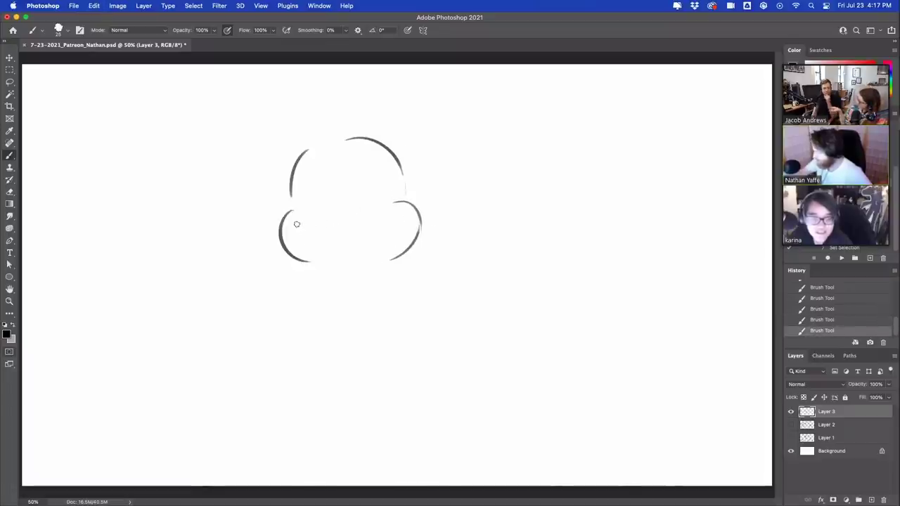
Step: Draw a wide wavy smile across the muzzle with small creases at both upturned corners
mouse_move(296, 222)
left_mouse_down()
mouse_move(371, 245)
mouse_move(381, 244)
mouse_move(351, 239)
mouse_move(405, 217)
left_mouse_up()
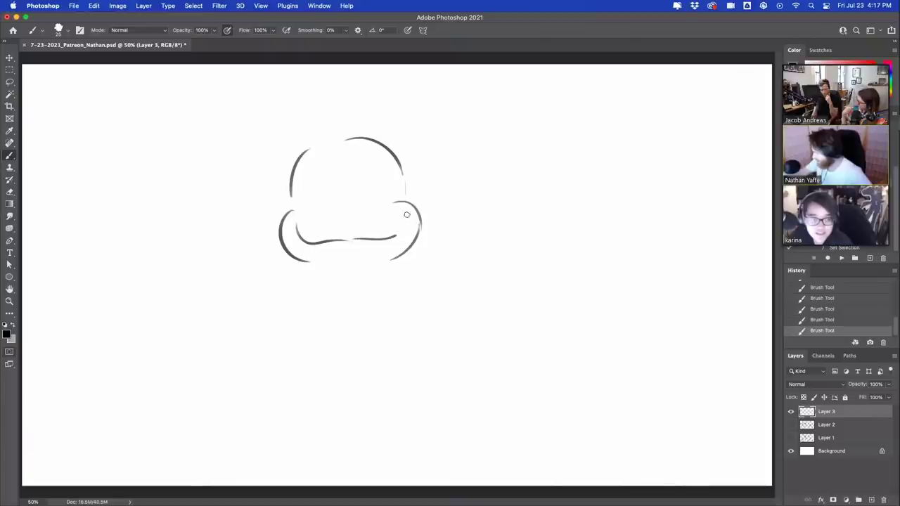
key("super+z")
mouse_move(350, 241)
left_mouse_down()
mouse_move(403, 217)
mouse_move(404, 205)
left_mouse_up()
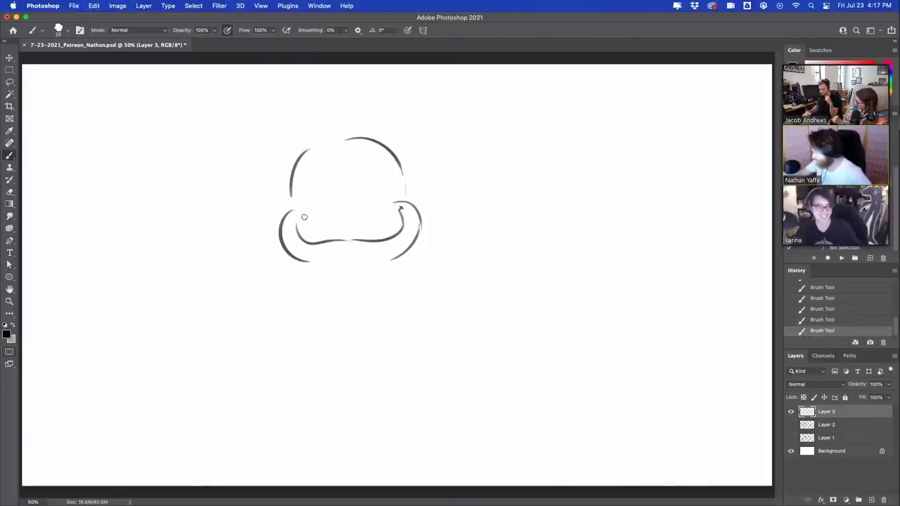
left_click_drag(299, 215, 294, 218)
Step: Add a small loop outside the right cheek and a lower lip curve with teeth under the smile
left_click_drag(423, 211, 435, 212)
key("super+z")
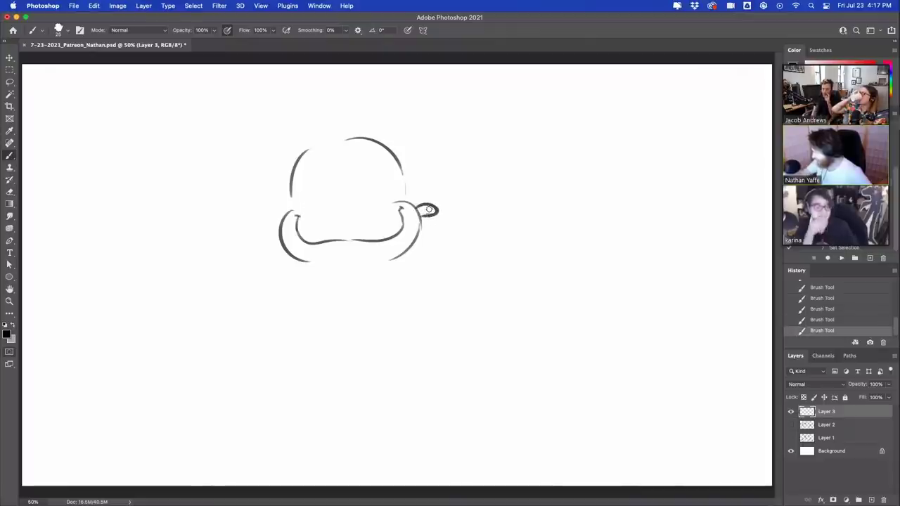
mouse_move(329, 244)
left_mouse_down()
mouse_move(370, 242)
mouse_move(325, 244)
left_mouse_up()
key("super+z")
key("super+z")
key("super+z")
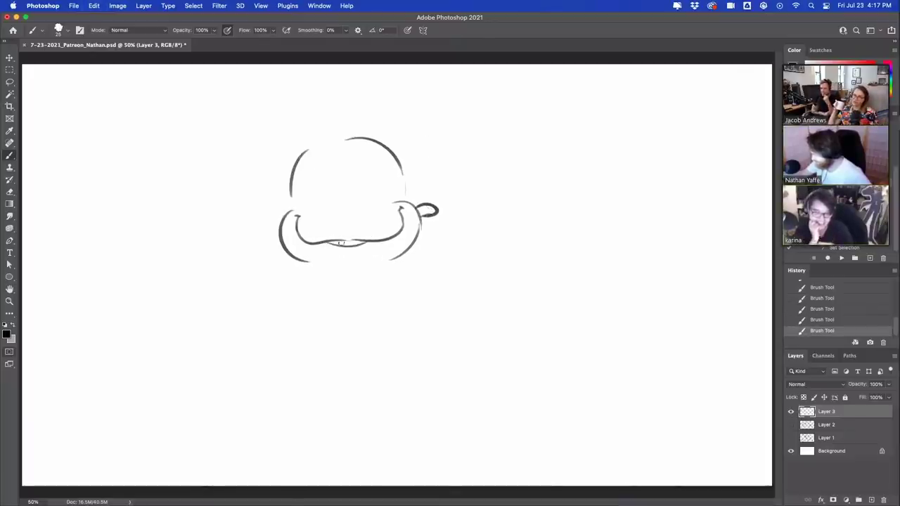
Step: Draw two short slanted nostrils above the mouth and two small closed-eye arcs on the face
left_click_drag(325, 213, 331, 217)
left_click_drag(361, 212, 370, 208)
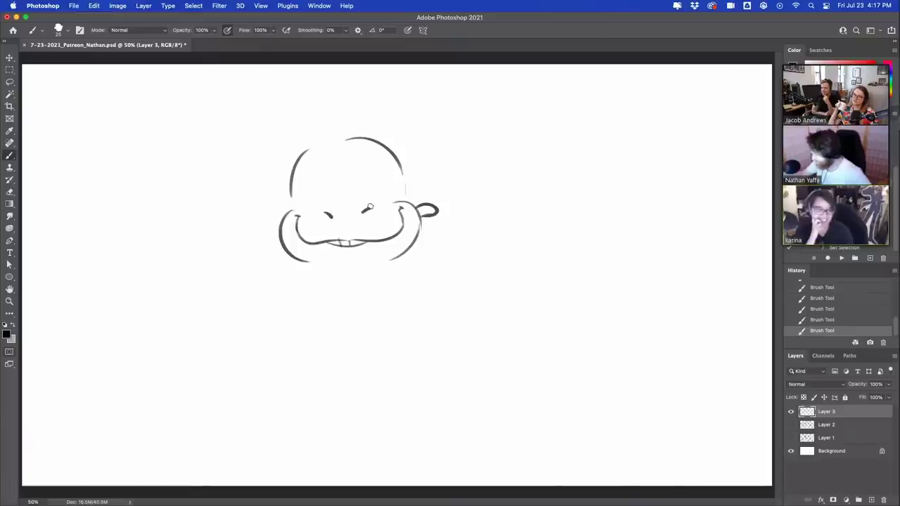
left_click_drag(305, 185, 318, 190)
left_click_drag(378, 184, 393, 184)
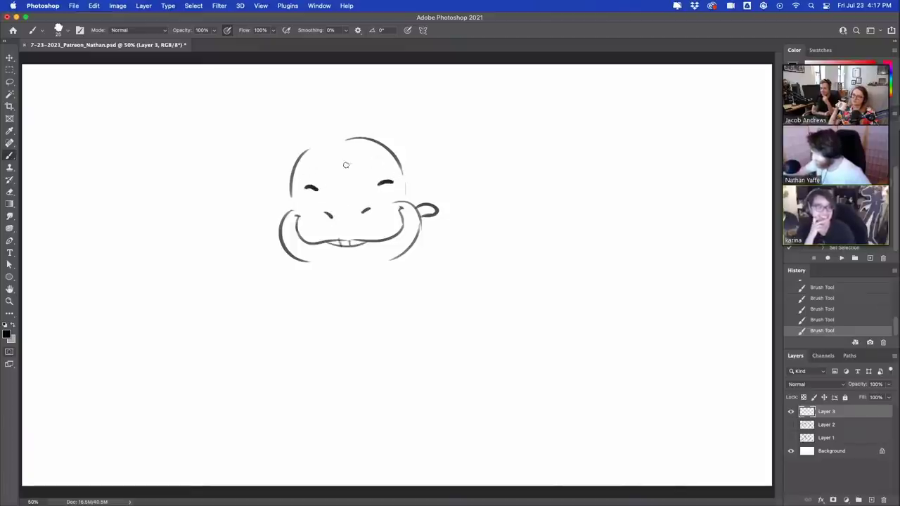
Step: Draw pointed leaf-shaped ears, two curved horns and short cheek marks, and close the top of the head
mouse_move(293, 168)
left_mouse_down()
mouse_move(252, 180)
mouse_move(291, 194)
left_mouse_up()
mouse_move(403, 165)
left_mouse_down()
mouse_move(406, 195)
mouse_move(414, 166)
mouse_move(445, 177)
mouse_move(405, 189)
left_mouse_up()
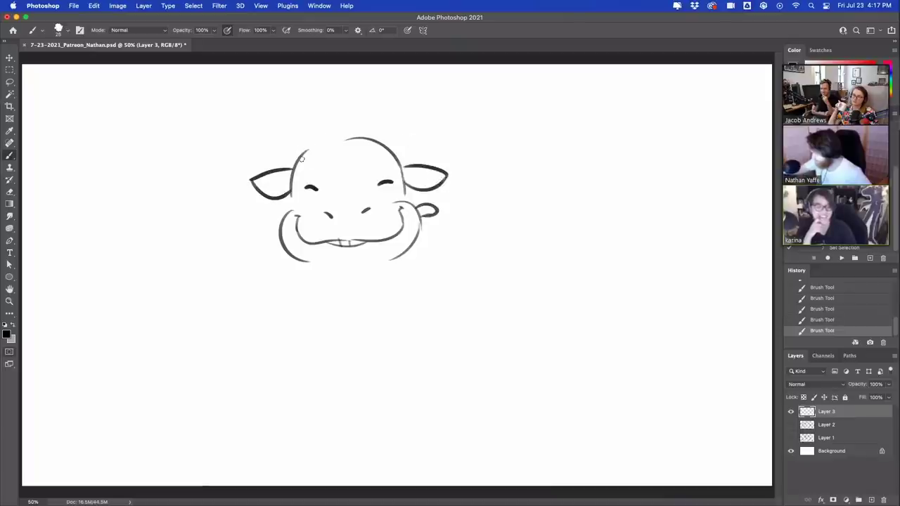
mouse_move(289, 131)
left_mouse_down()
mouse_move(291, 157)
mouse_move(368, 142)
mouse_move(393, 127)
mouse_move(390, 142)
mouse_move(402, 154)
left_mouse_up()
key("super+z")
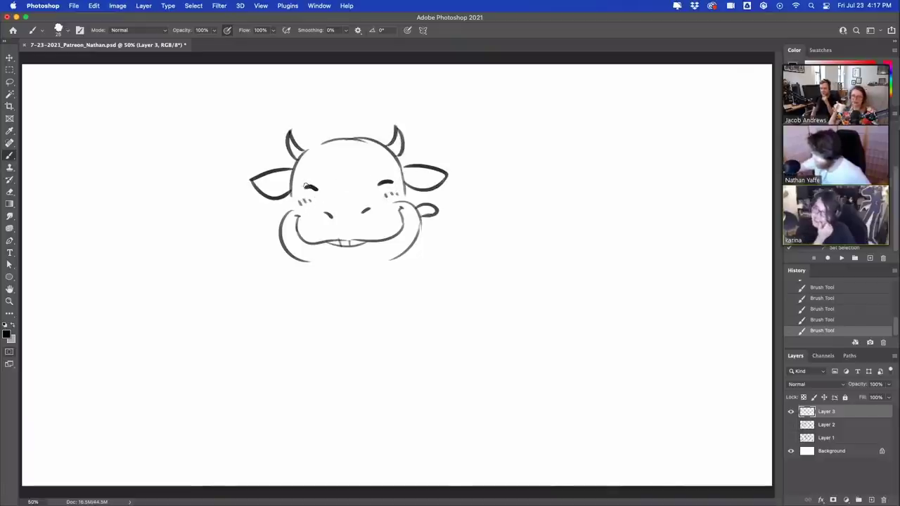
Step: Try turning the closed-eye arcs into open eyes with pupils, and erase both eyes
left_click_drag(305, 184, 313, 182)
left_click(314, 182)
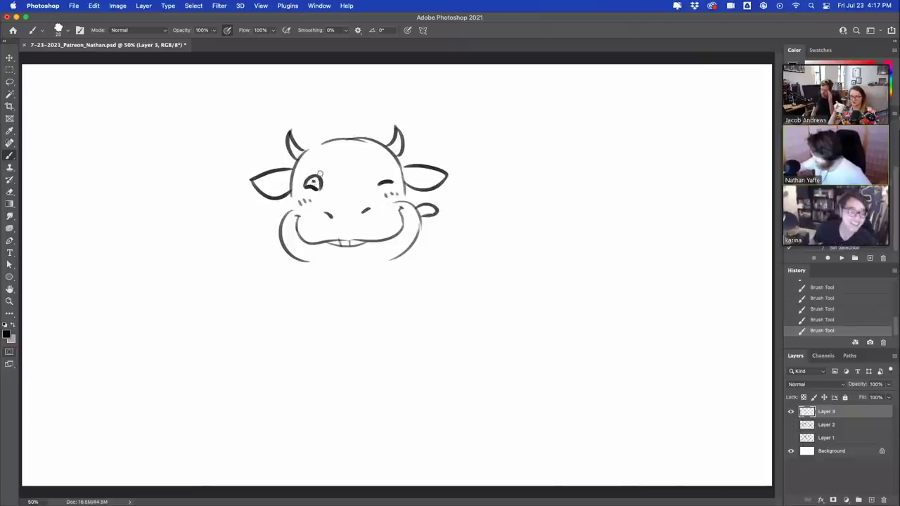
mouse_move(380, 180)
left_mouse_down()
mouse_move(394, 177)
mouse_move(383, 173)
left_mouse_up()
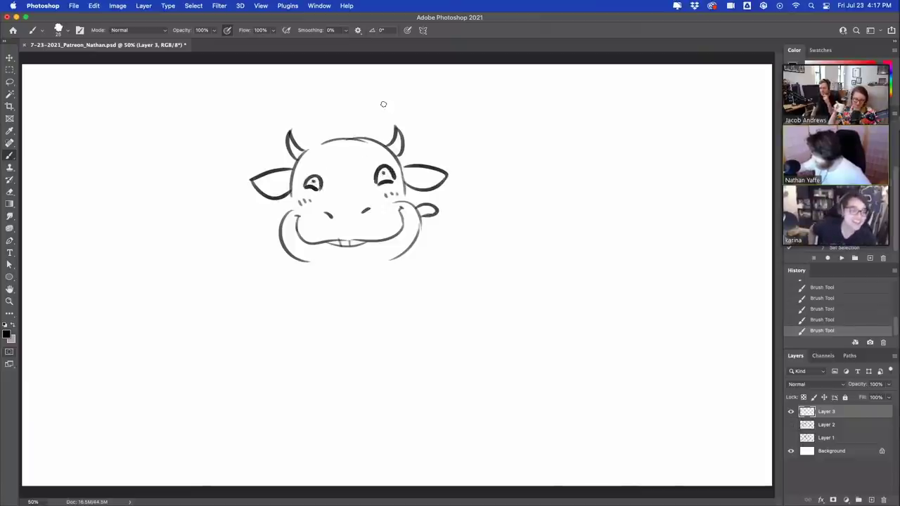
left_click_drag(307, 182, 326, 179)
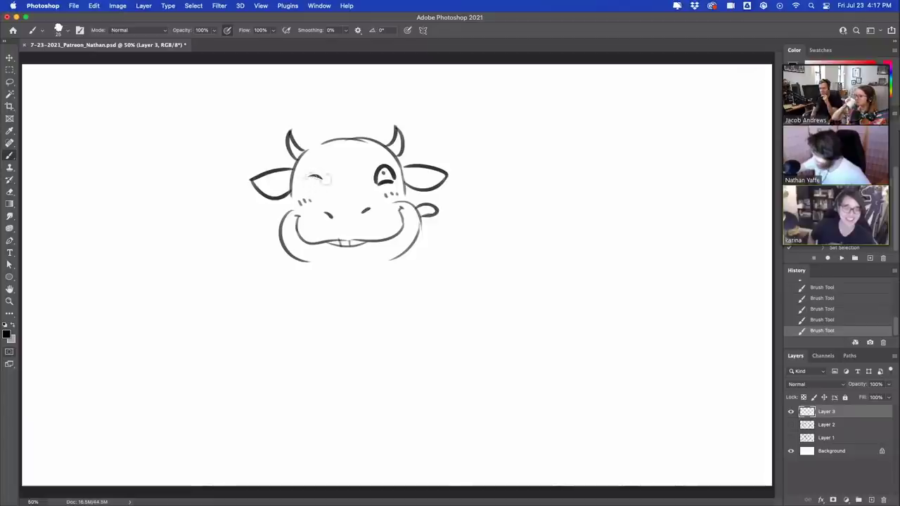
mouse_move(380, 169)
left_mouse_down()
mouse_move(376, 180)
mouse_move(385, 166)
left_mouse_up()
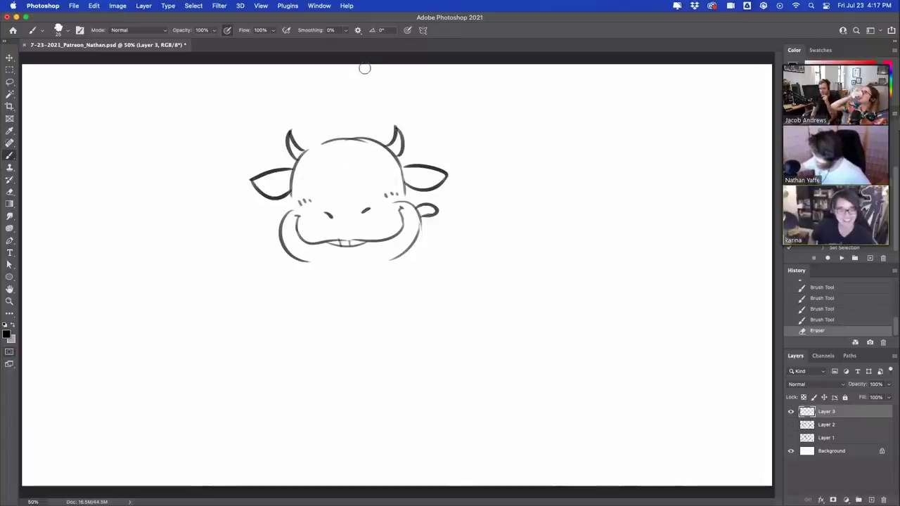
Step: Draw two half-lidded eyes with flat upper lids and dark pupils above the cheek marks
mouse_move(302, 176)
left_mouse_down()
mouse_move(322, 173)
mouse_move(317, 192)
mouse_move(322, 173)
mouse_move(305, 174)
mouse_move(310, 182)
left_mouse_up()
key("super+z")
mouse_move(371, 171)
left_mouse_down()
mouse_move(393, 170)
mouse_move(378, 184)
mouse_move(392, 181)
mouse_move(391, 170)
mouse_move(380, 176)
left_mouse_up()
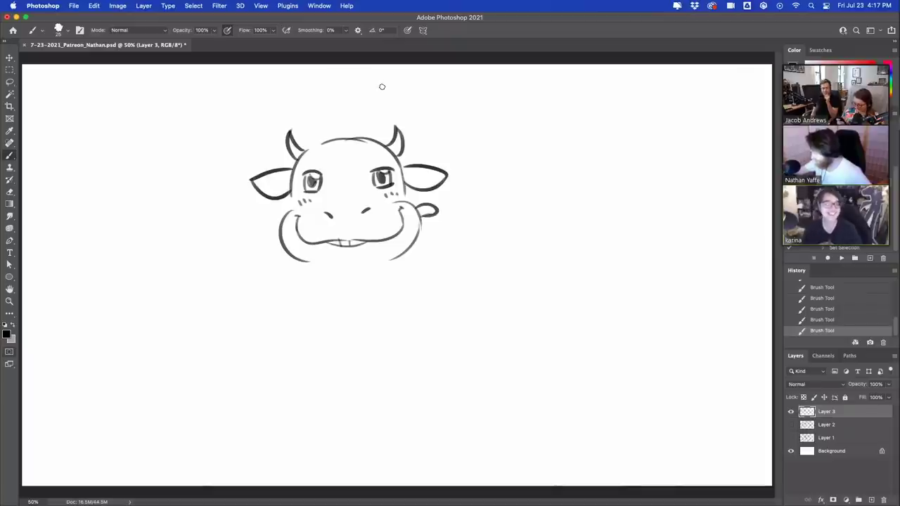
Step: Darken the sides of the head and the left cheek outline, and add inner fold lines to both ears
left_click_drag(405, 198, 402, 163)
key("super+z")
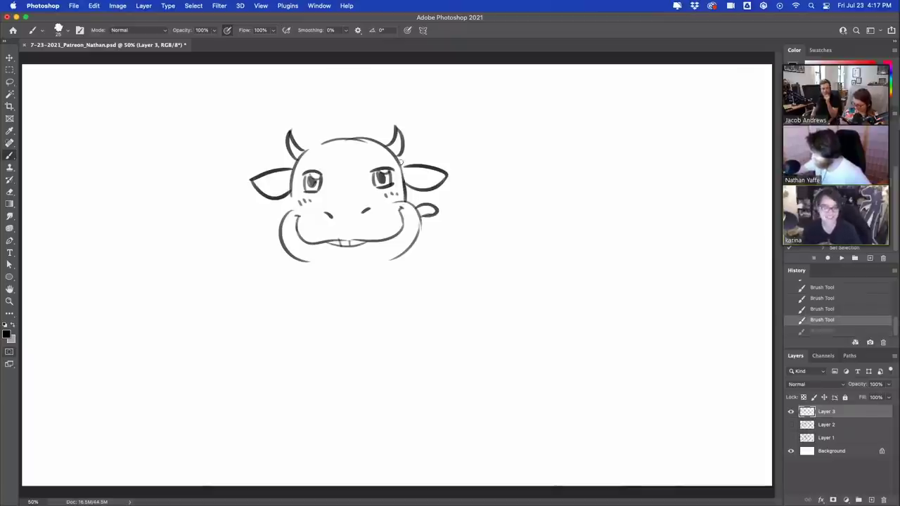
left_click_drag(268, 183, 296, 175)
key("super+z")
mouse_move(293, 207)
left_mouse_down()
mouse_move(296, 161)
mouse_move(292, 183)
left_mouse_up()
key("super+z")
left_click_drag(280, 234, 296, 206)
key("super+z")
key("super+z")
Step: Clean up the head's top outline and replace the half-lidded eyes with large round ones with solid black pupils
mouse_move(328, 142)
left_mouse_down()
mouse_move(367, 145)
mouse_move(348, 144)
mouse_move(378, 188)
mouse_move(382, 173)
mouse_move(338, 190)
mouse_move(314, 177)
mouse_move(306, 188)
mouse_move(314, 169)
left_mouse_up()
key("super+z")
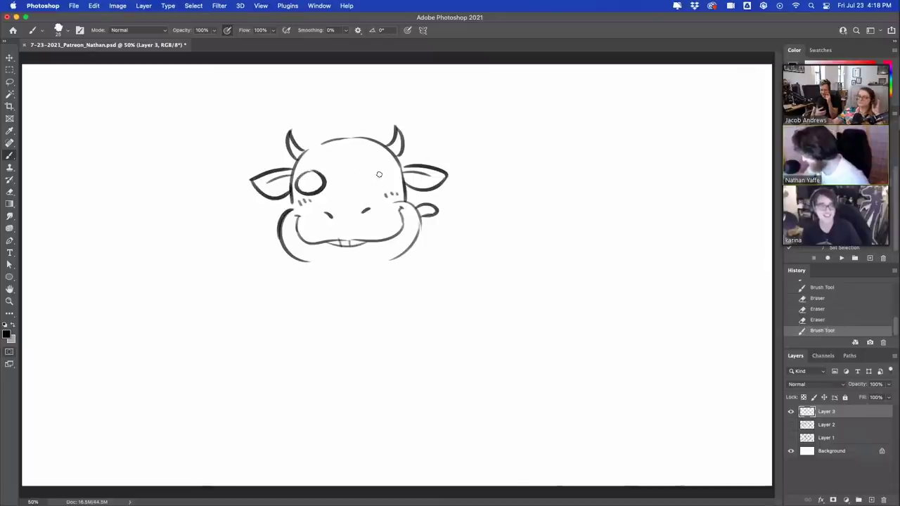
mouse_move(379, 175)
left_mouse_down()
mouse_move(365, 177)
mouse_move(384, 170)
mouse_move(397, 179)
mouse_move(389, 180)
left_mouse_up()
key("super+z")
left_click_drag(384, 174, 385, 178)
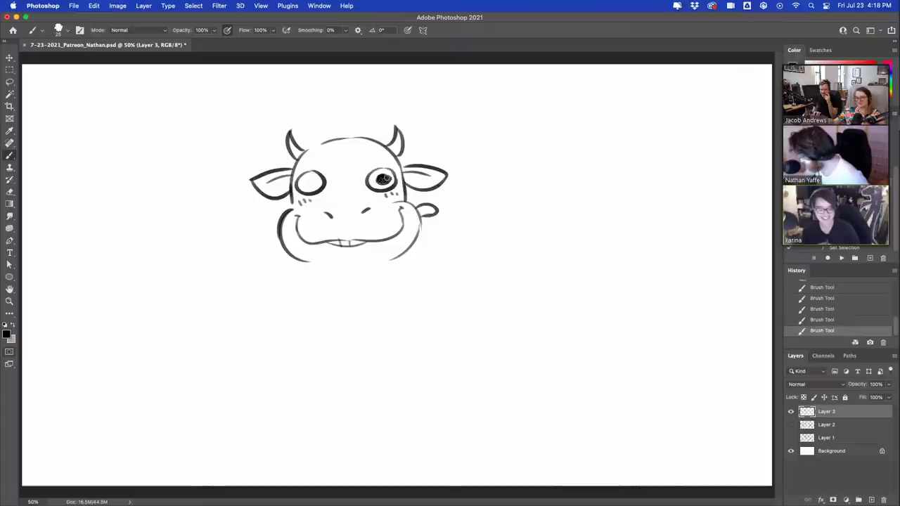
left_click_drag(309, 184, 310, 183)
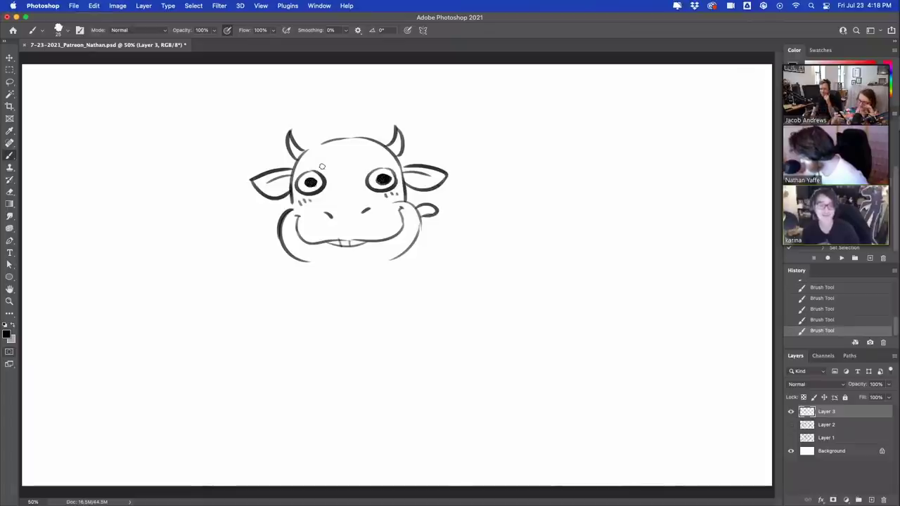
Step: Detail the cow's face with erased highlights in both pupils, short lashes at the outer eye corners and curved arches over the nostrils
left_click_drag(385, 174, 387, 176)
left_click_drag(314, 177, 314, 180)
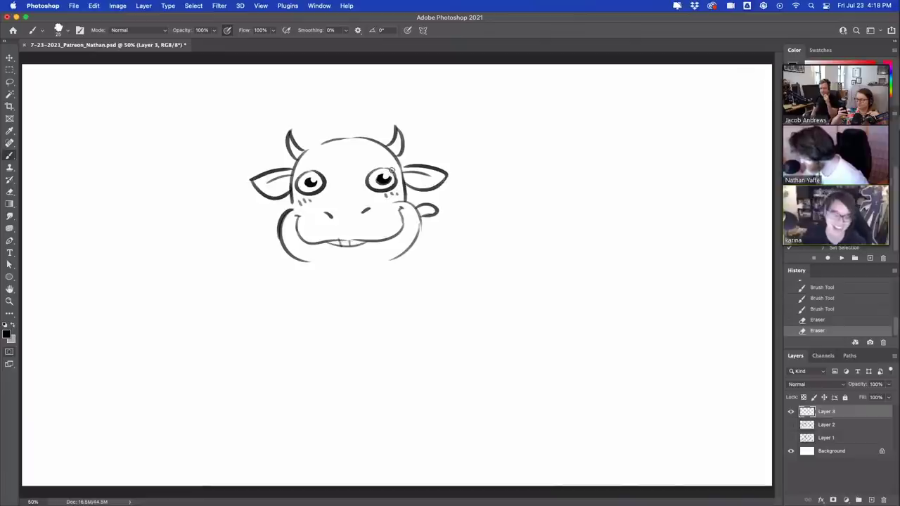
left_click_drag(392, 169, 397, 174)
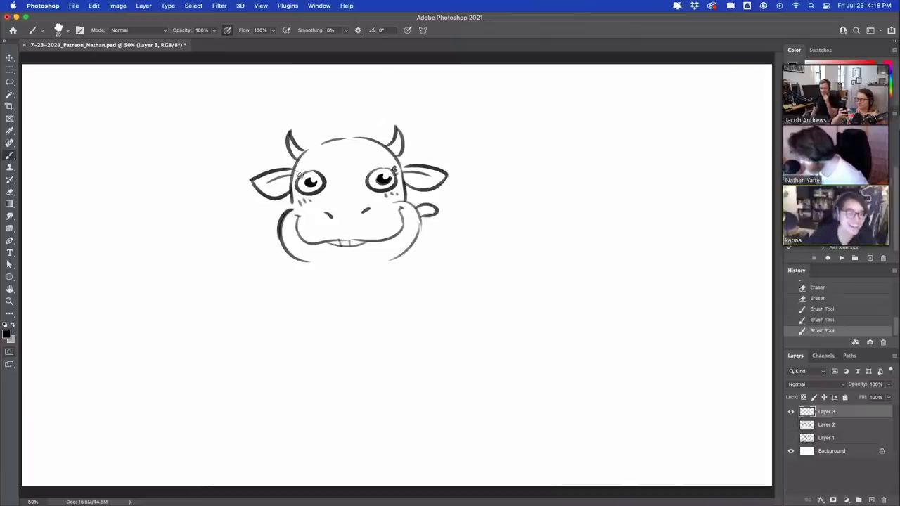
left_click_drag(296, 171, 299, 175)
left_click_drag(297, 171, 301, 178)
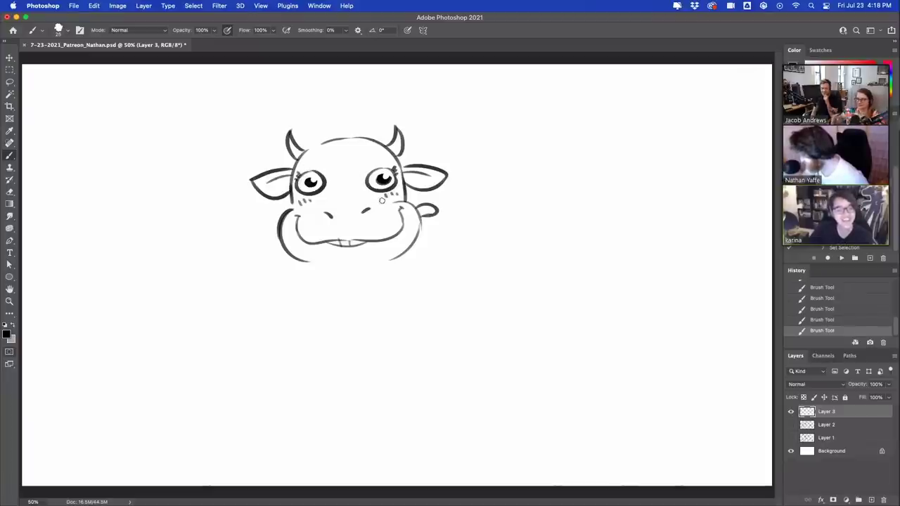
key("e")
mouse_move(359, 211)
left_mouse_down()
mouse_move(369, 212)
mouse_move(331, 209)
mouse_move(375, 212)
left_mouse_up()
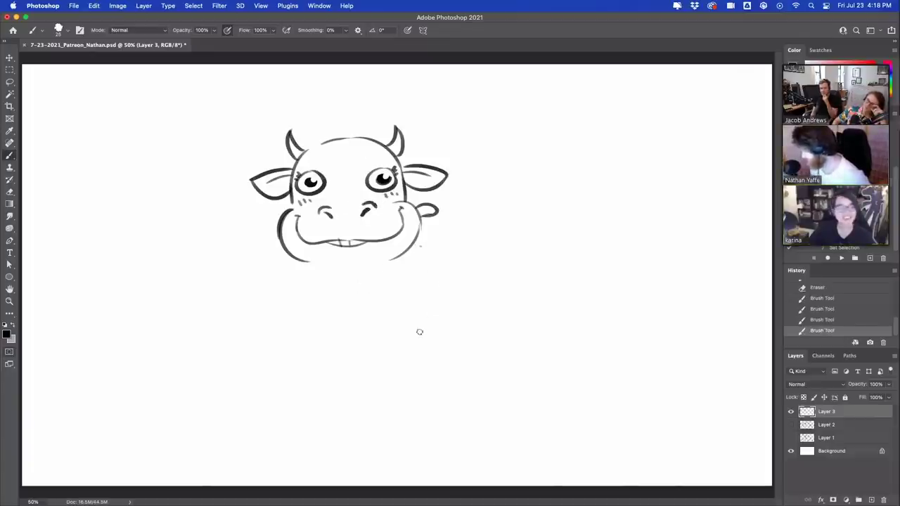
Step: Draw the body's side line, a raised arm whose hand holds a pointed knife, and the upper part of the opposite arm
left_click_drag(420, 246, 430, 314)
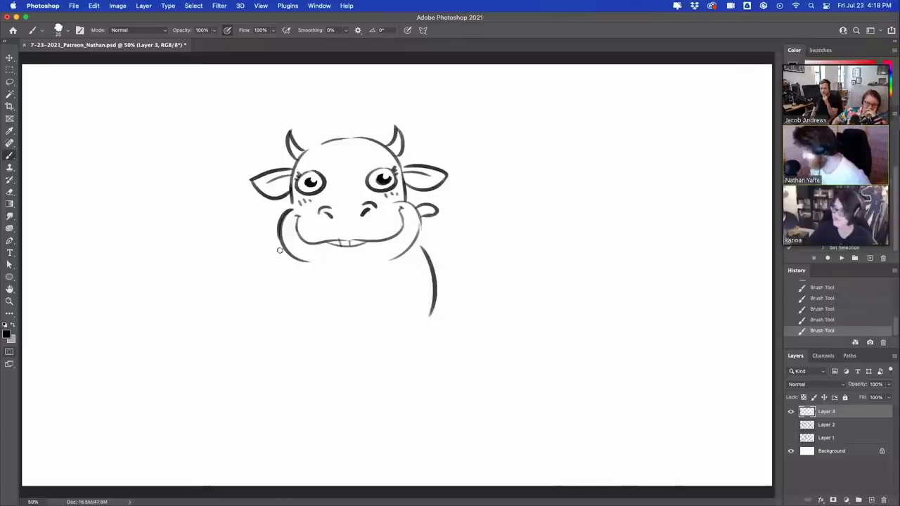
mouse_move(280, 251)
left_mouse_down()
mouse_move(235, 249)
mouse_move(262, 259)
mouse_move(234, 271)
mouse_move(262, 286)
left_mouse_up()
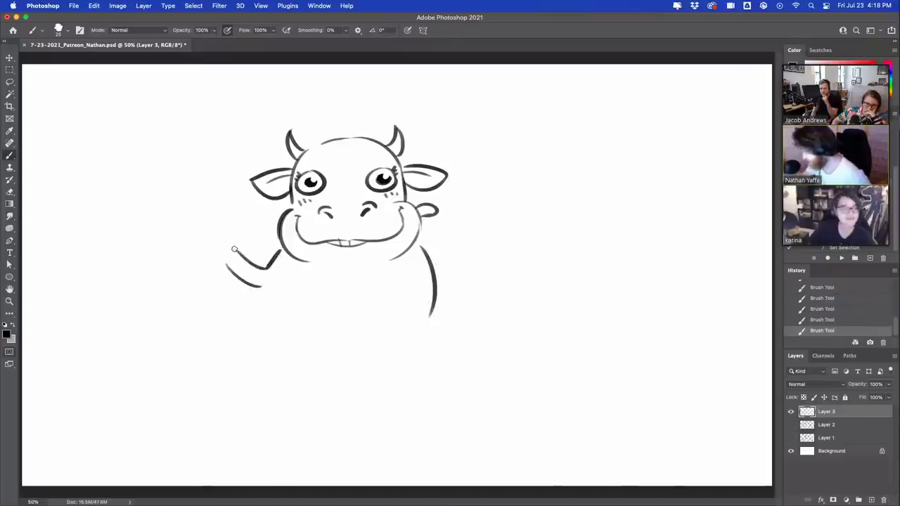
mouse_move(234, 248)
left_mouse_down()
mouse_move(224, 265)
mouse_move(206, 181)
mouse_move(200, 219)
left_mouse_up()
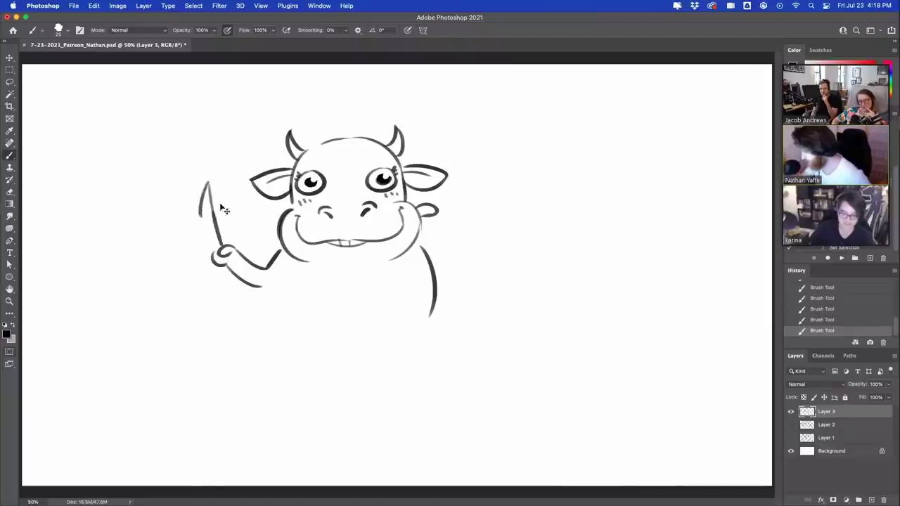
key("super+z")
left_click_drag(207, 180, 202, 237)
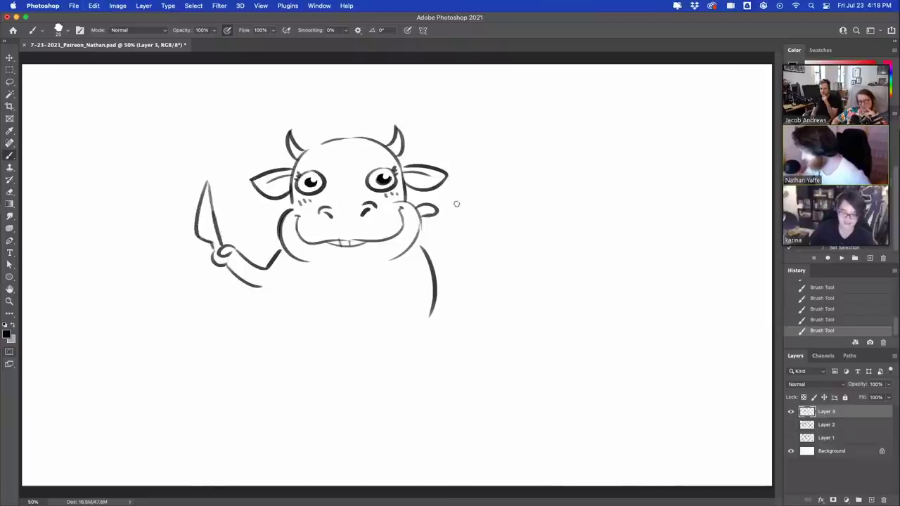
mouse_move(423, 239)
left_mouse_down()
mouse_move(461, 257)
mouse_move(464, 276)
left_mouse_up()
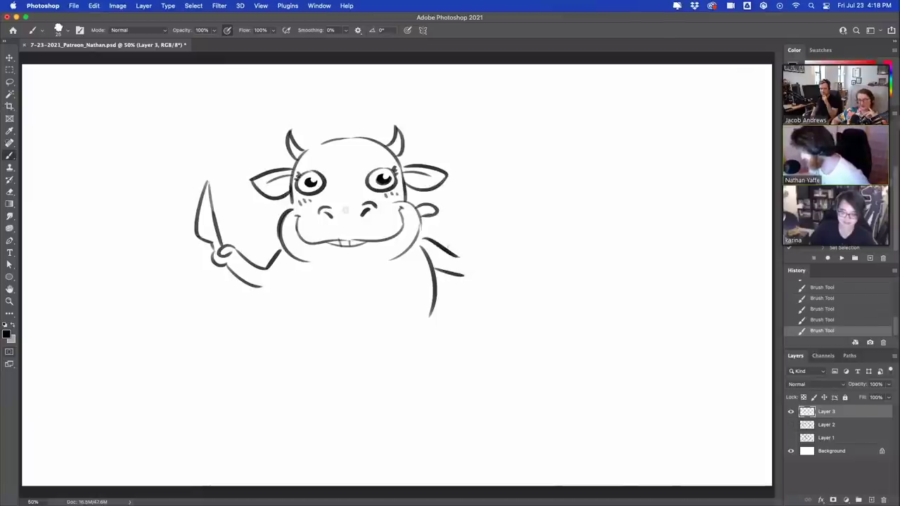
Step: Draw a V-shaped bib beneath the face and a curved chin line joining the two cheeks
mouse_move(279, 246)
left_mouse_down()
mouse_move(390, 325)
mouse_move(421, 243)
left_mouse_up()
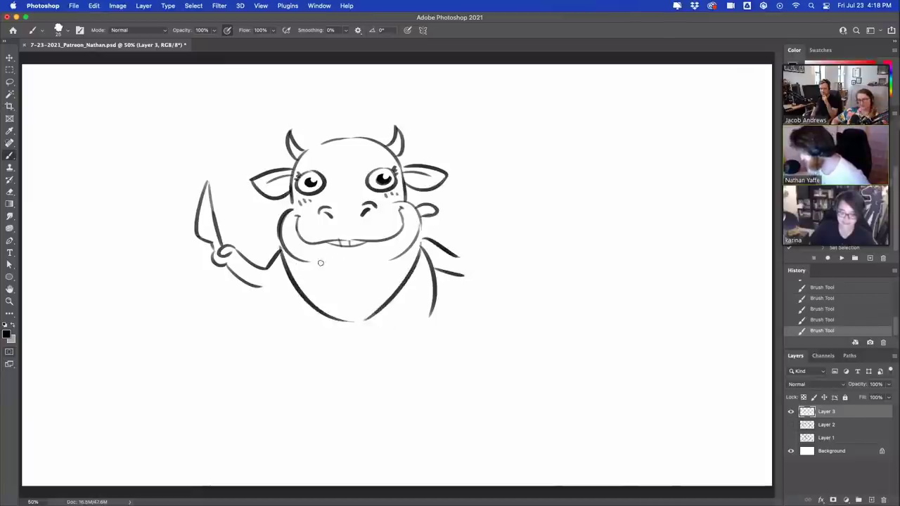
left_click_drag(319, 263, 412, 252)
key("super+z")
left_click_drag(320, 262, 398, 253)
key("super+z")
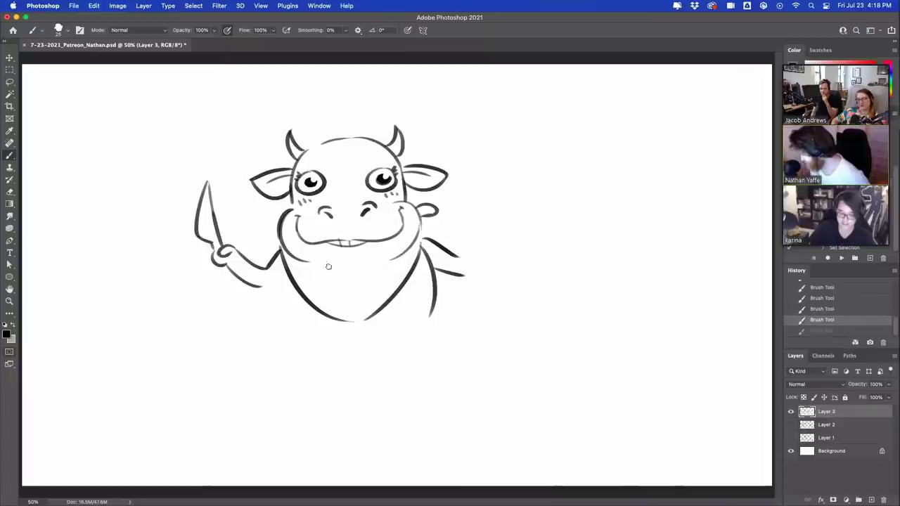
mouse_move(328, 267)
left_mouse_down()
mouse_move(357, 270)
mouse_move(411, 254)
left_mouse_up()
key("super+z")
left_click_drag(319, 267, 415, 237)
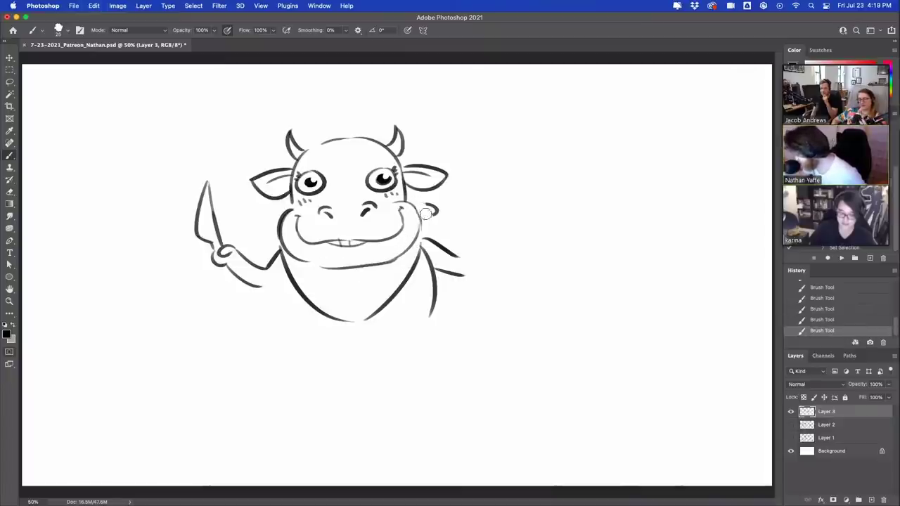
Step: Erase the curl beside the cheek, redraw it as a loop sticking out of the mouth corner, and turn the teeth into a dark open mouth
left_click_drag(439, 202, 453, 112)
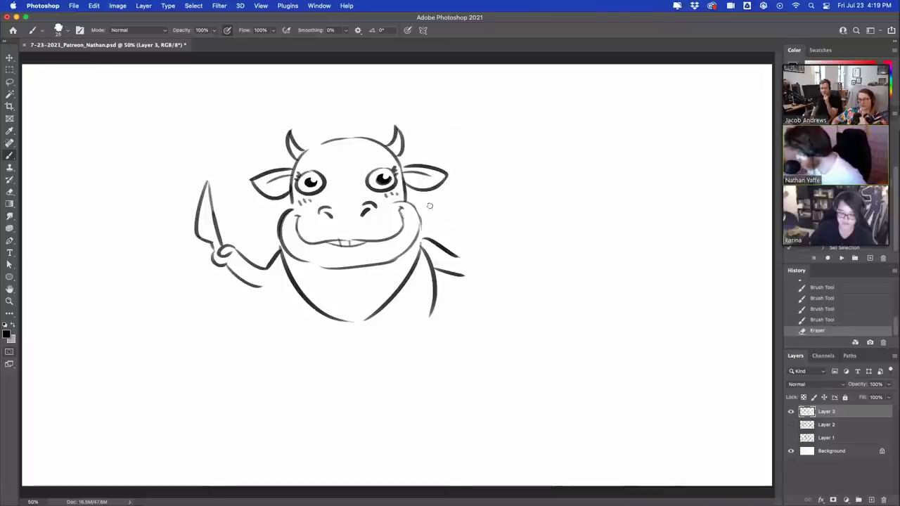
left_click_drag(428, 206, 408, 219)
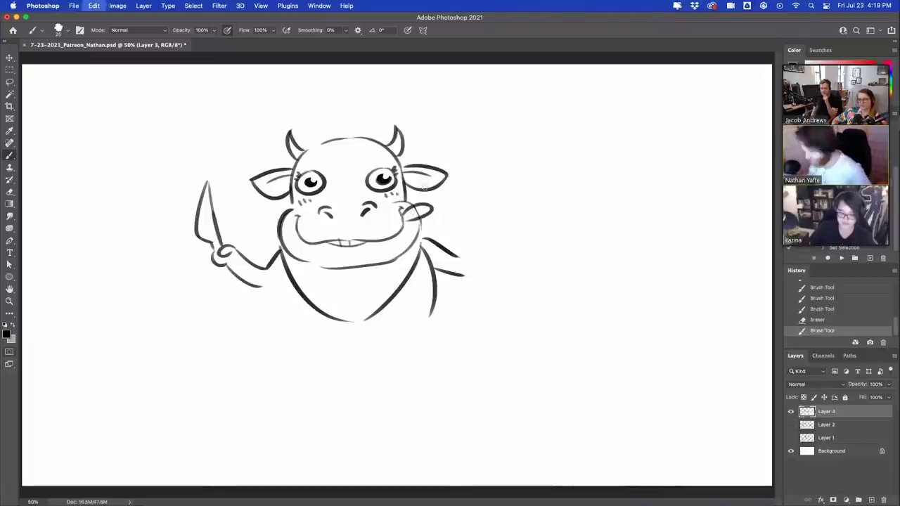
key("super+z")
key("super+shift+z")
key("super+z")
key("super+shift+z")
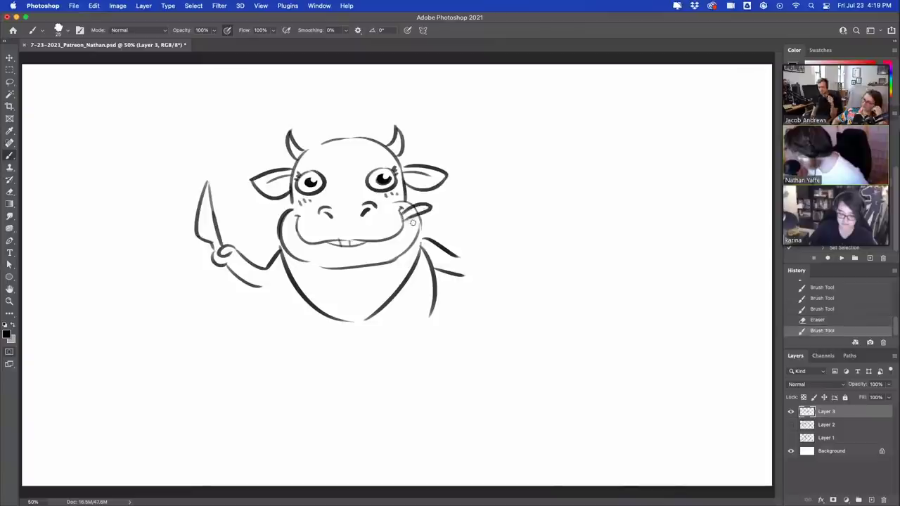
left_click_drag(416, 210, 413, 214)
left_click_drag(412, 212, 409, 215)
mouse_move(352, 247)
left_mouse_down()
mouse_move(373, 246)
mouse_move(336, 246)
mouse_move(360, 244)
left_mouse_up()
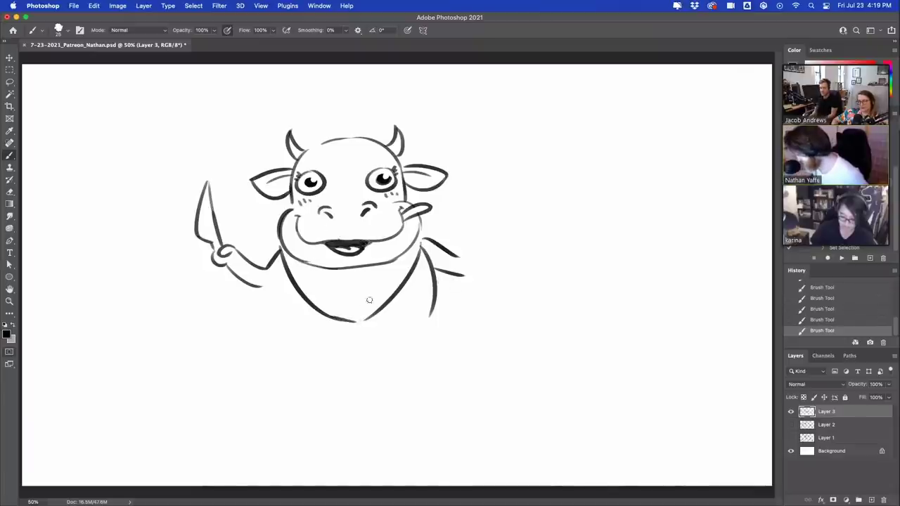
Step: Draw pointed flaps on both sides of the jaw and finish the opposite arm with a hand gripping a fork
mouse_move(279, 226)
left_mouse_down()
mouse_move(256, 215)
mouse_move(281, 245)
left_mouse_up()
mouse_move(419, 225)
left_mouse_down()
mouse_move(446, 215)
mouse_move(432, 234)
mouse_move(433, 225)
mouse_move(474, 264)
mouse_move(478, 240)
left_mouse_up()
mouse_move(464, 275)
left_mouse_down()
mouse_move(488, 253)
mouse_move(480, 238)
mouse_move(495, 235)
mouse_move(490, 193)
mouse_move(497, 216)
left_mouse_up()
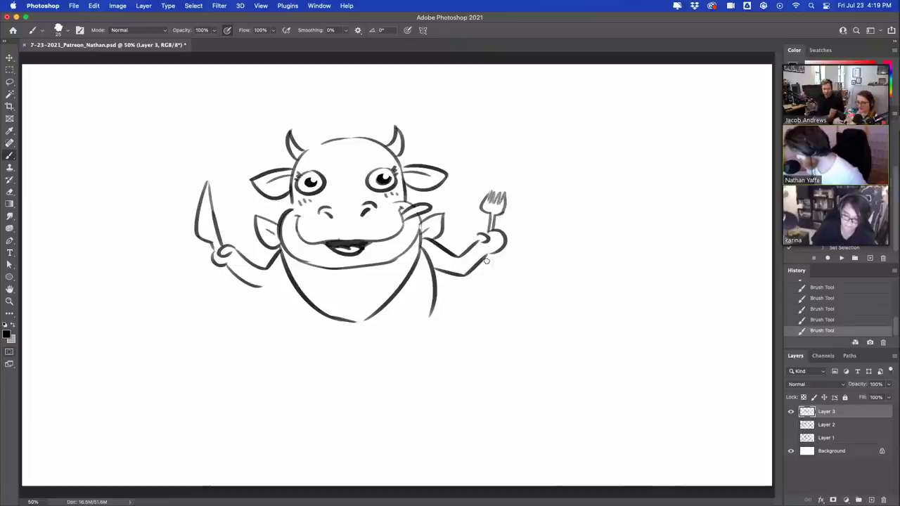
left_click_drag(483, 274, 486, 253)
left_click_drag(488, 276, 494, 255)
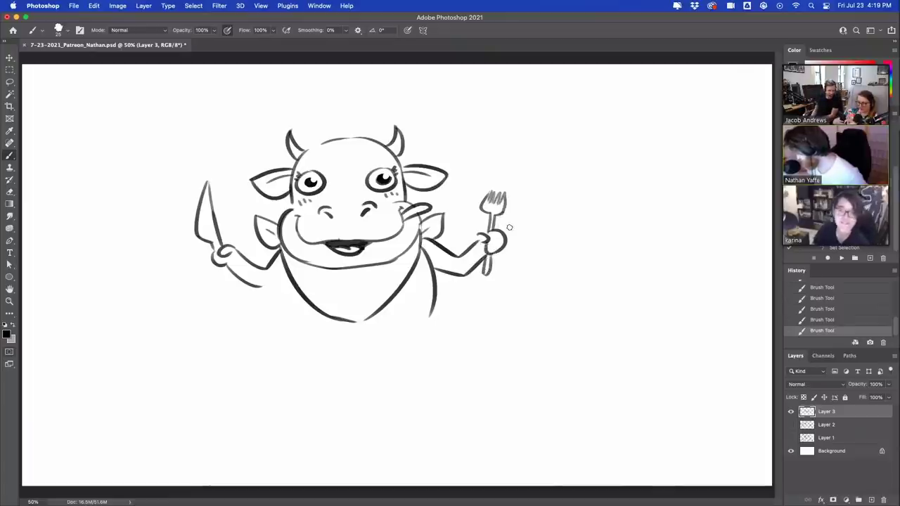
Step: Close the torso with a short side line and a rounded lower edge sweeping from beneath the knife arm to the opposite side
mouse_move(271, 281)
left_mouse_down()
mouse_move(262, 312)
mouse_move(425, 369)
left_mouse_up()
key("super+z")
key("ctrl+z")
left_click_drag(261, 311, 425, 369)
key("ctrl+z")
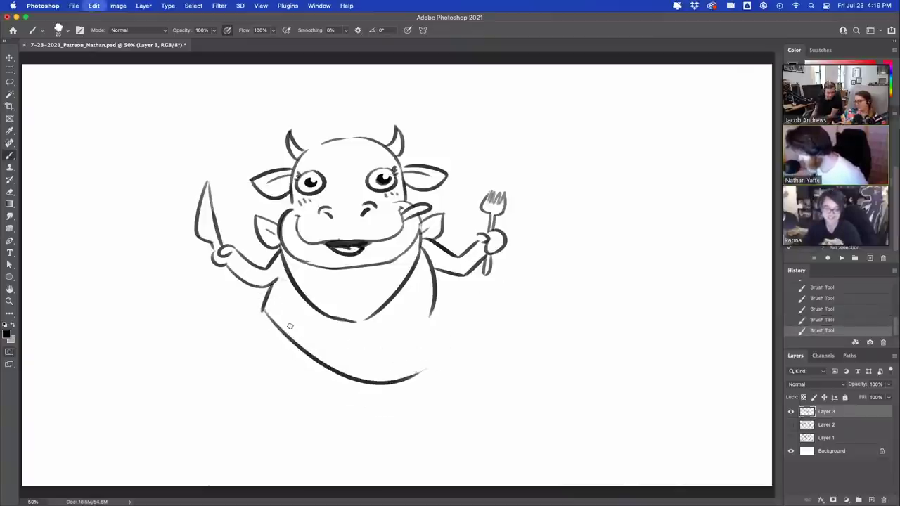
left_click_drag(264, 309, 412, 337)
key("super+z")
mouse_move(264, 312)
left_mouse_down()
mouse_move(313, 364)
mouse_move(390, 375)
mouse_move(432, 309)
left_mouse_up()
Step: Draw the first curved bands under the torso, with a wavy contour between them and the torso edge
left_click_drag(258, 329, 355, 401)
key("ctrl+z")
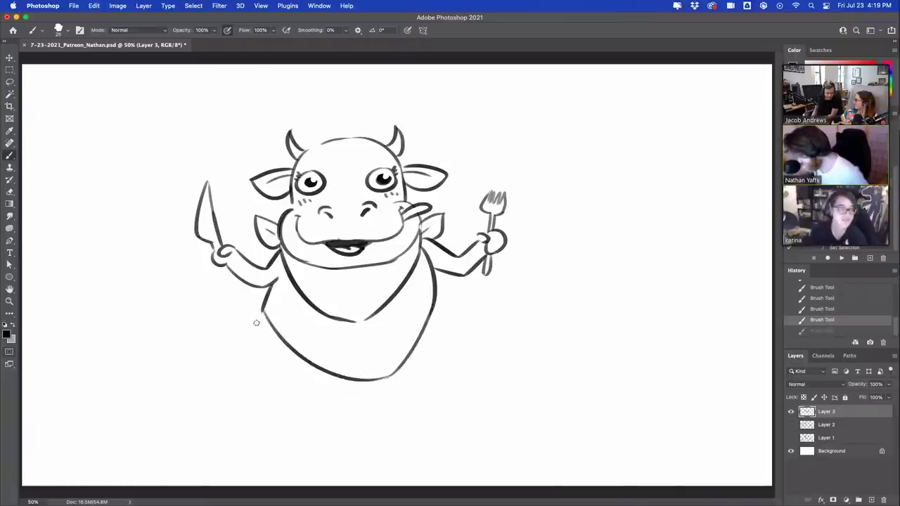
left_click_drag(255, 317, 380, 393)
mouse_move(255, 333)
left_mouse_down()
mouse_move(377, 395)
mouse_move(360, 417)
left_mouse_up()
mouse_move(292, 360)
left_mouse_down()
mouse_move(355, 385)
mouse_move(290, 346)
mouse_move(264, 346)
left_mouse_up()
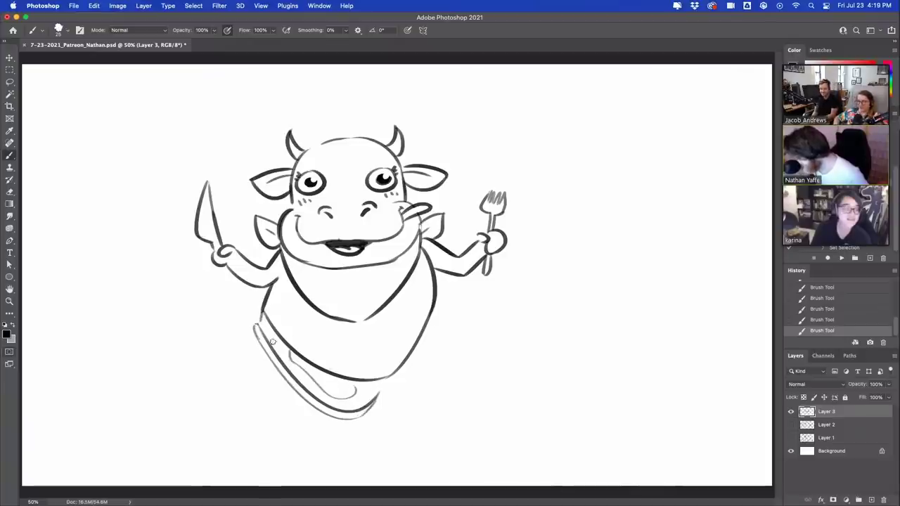
key("super+z")
key("super+z")
left_click_drag(259, 328, 263, 315)
Step: Add more curved bands beneath the first ones, join their outer ends, and clean up stray lines around the mouth-corner loop
left_click_drag(250, 361, 373, 415)
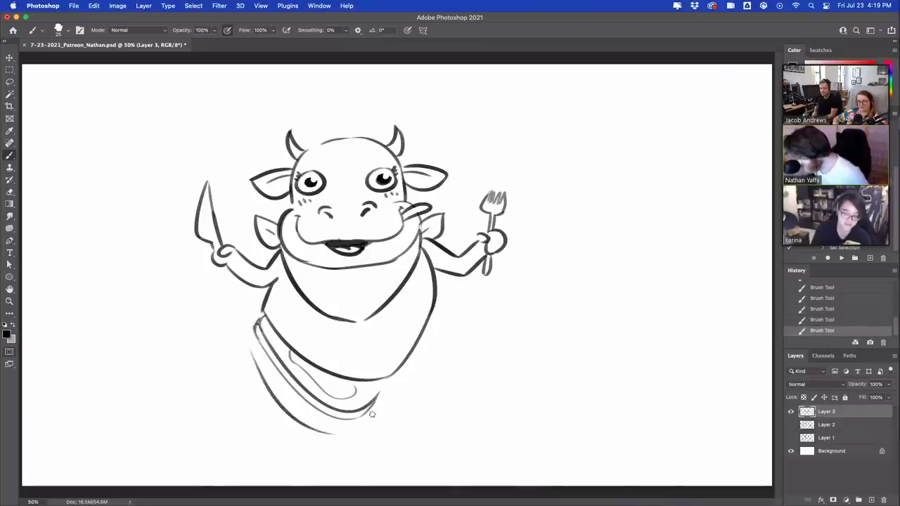
left_click_drag(260, 369, 316, 418)
mouse_move(254, 348)
left_mouse_down()
mouse_move(341, 430)
mouse_move(359, 409)
mouse_move(356, 420)
left_mouse_up()
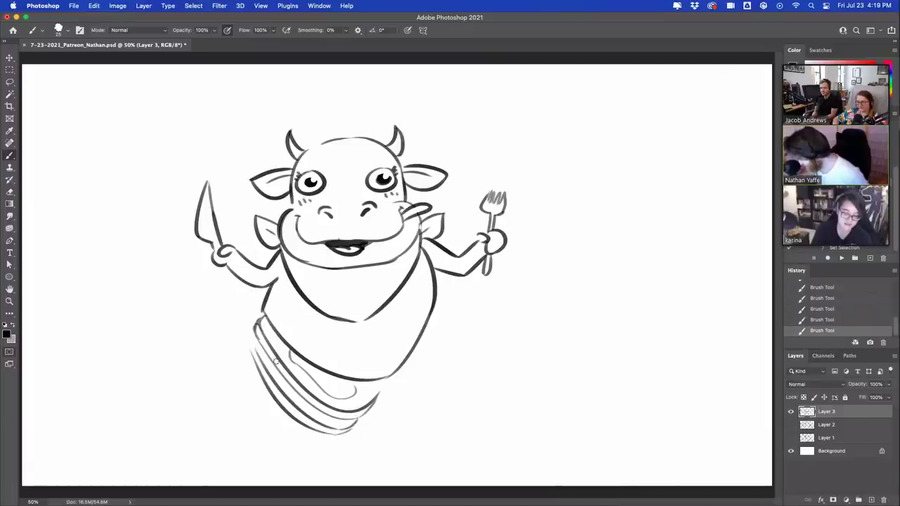
mouse_move(252, 353)
left_mouse_down()
mouse_move(255, 338)
mouse_move(256, 348)
left_mouse_up()
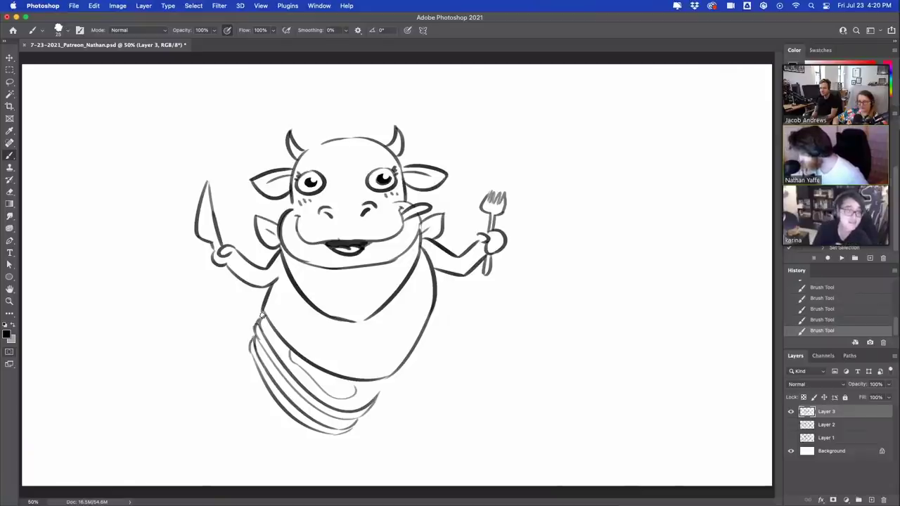
left_click_drag(343, 234, 337, 231)
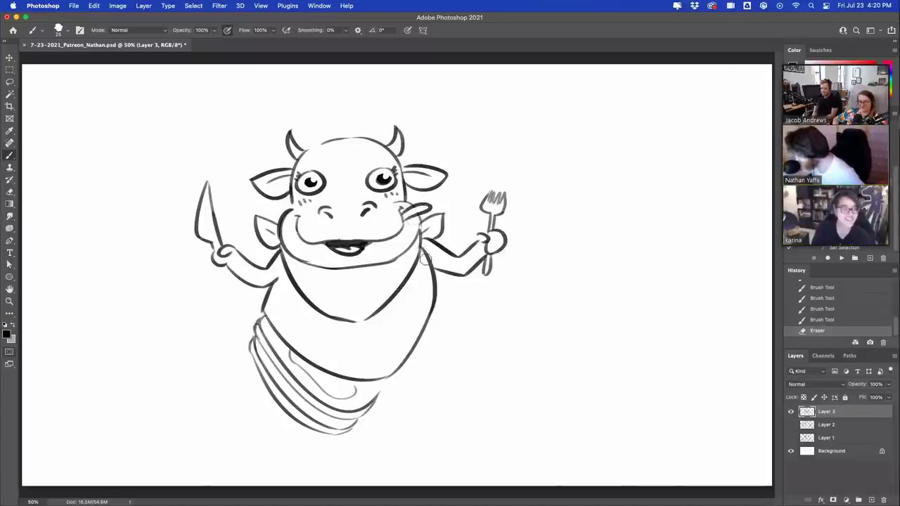
left_click_drag(412, 213, 428, 208)
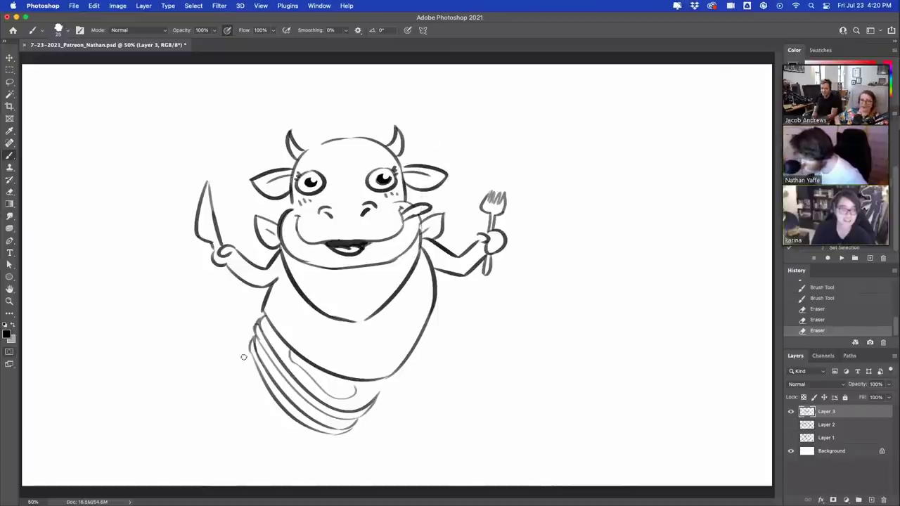
Step: Extend the banded lower body with narrower curves and draw a long wavy tail tapering to a point
left_click_drag(245, 353, 309, 447)
mouse_move(247, 360)
left_mouse_down()
mouse_move(313, 445)
mouse_move(329, 431)
left_mouse_up()
mouse_move(280, 412)
left_mouse_down()
mouse_move(314, 430)
mouse_move(295, 439)
left_mouse_up()
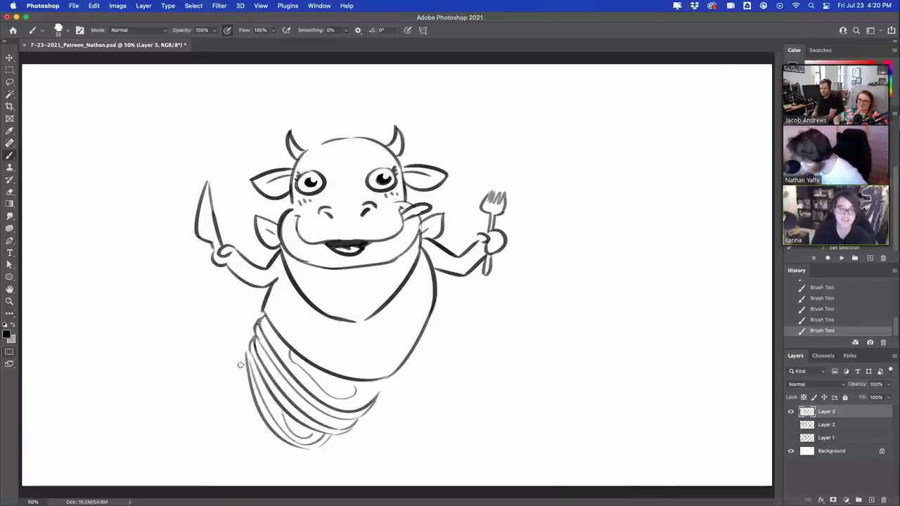
mouse_move(239, 365)
left_mouse_down()
mouse_move(278, 448)
mouse_move(123, 395)
left_mouse_up()
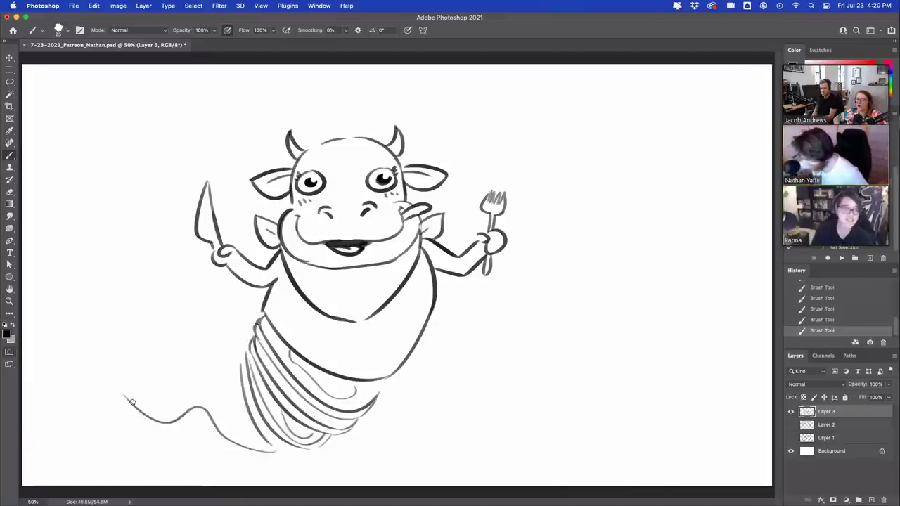
mouse_move(109, 355)
left_mouse_down()
mouse_move(161, 392)
mouse_move(190, 373)
mouse_move(234, 364)
left_mouse_up()
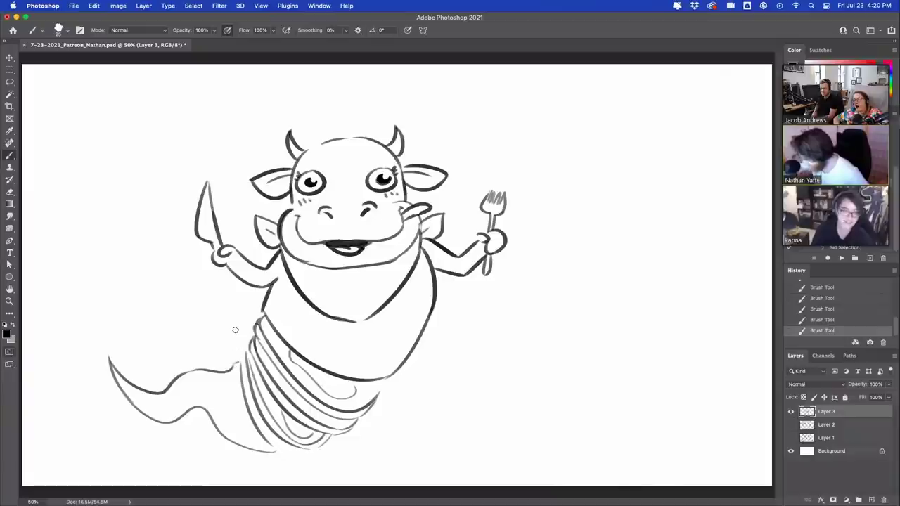
Step: Darken the torso's side outline and move the whole cow drawing up and to the left on the canvas
mouse_move(382, 377)
left_mouse_down()
mouse_move(416, 348)
mouse_move(430, 316)
left_mouse_up()
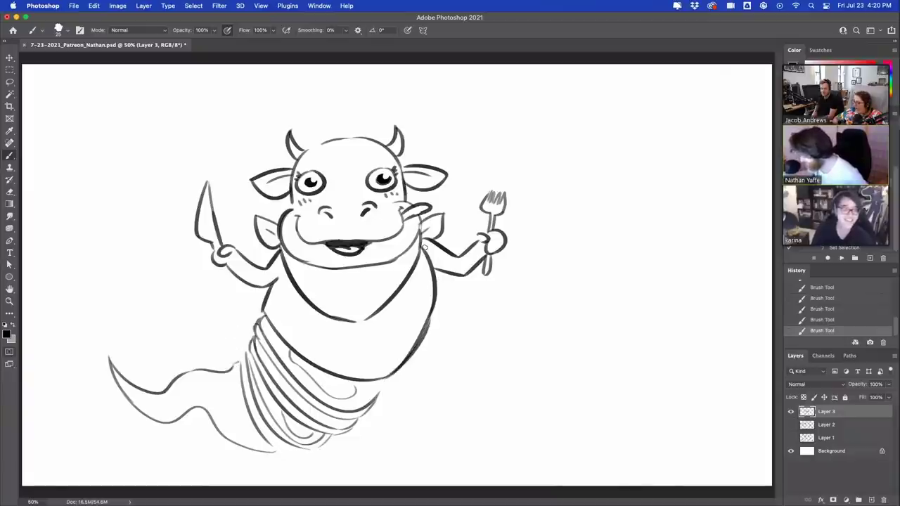
key("v")
left_click_drag(379, 227, 351, 193)
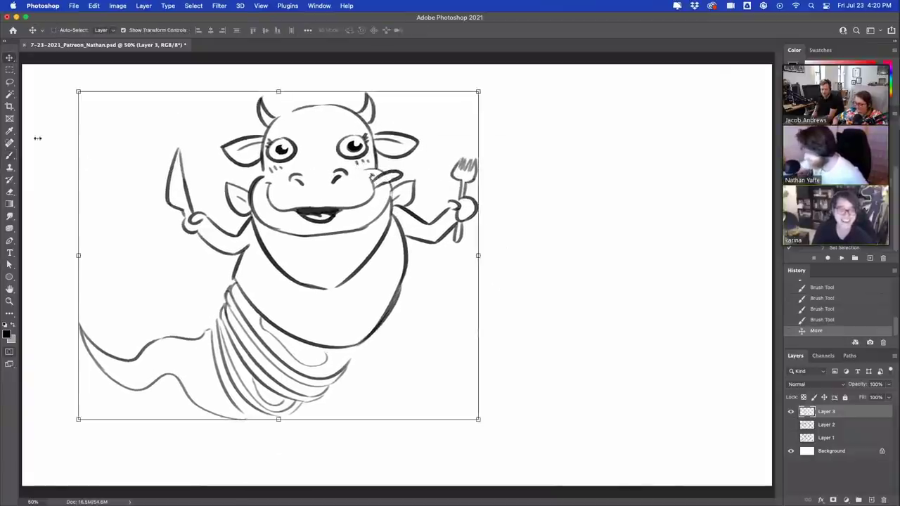
Step: Brush a domed head for a second character beside the fork, with two round adjoining eyes and small solid pupils
left_click(10, 155)
left_click_drag(487, 316, 601, 294)
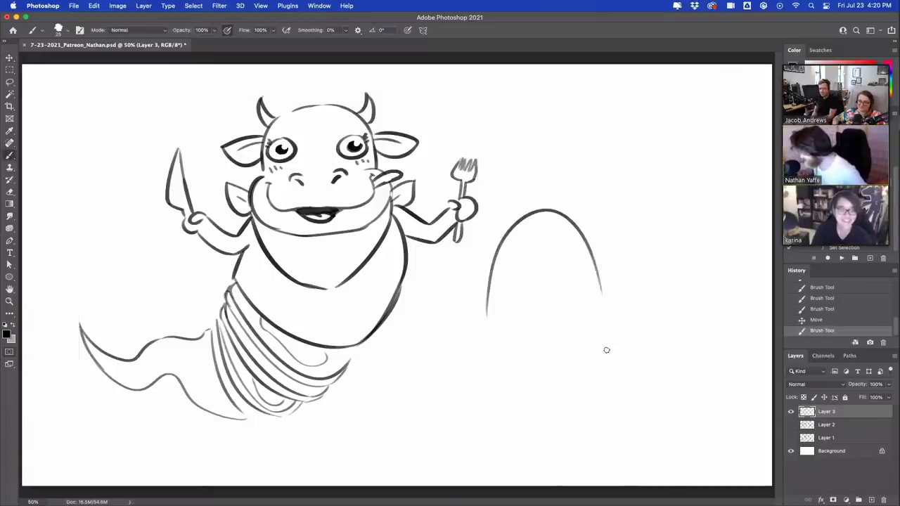
mouse_move(530, 309)
left_mouse_down()
mouse_move(564, 274)
mouse_move(600, 287)
left_mouse_up()
key("super+z")
mouse_move(584, 253)
left_mouse_down()
mouse_move(574, 294)
mouse_move(599, 291)
mouse_move(588, 273)
mouse_move(554, 294)
left_mouse_up()
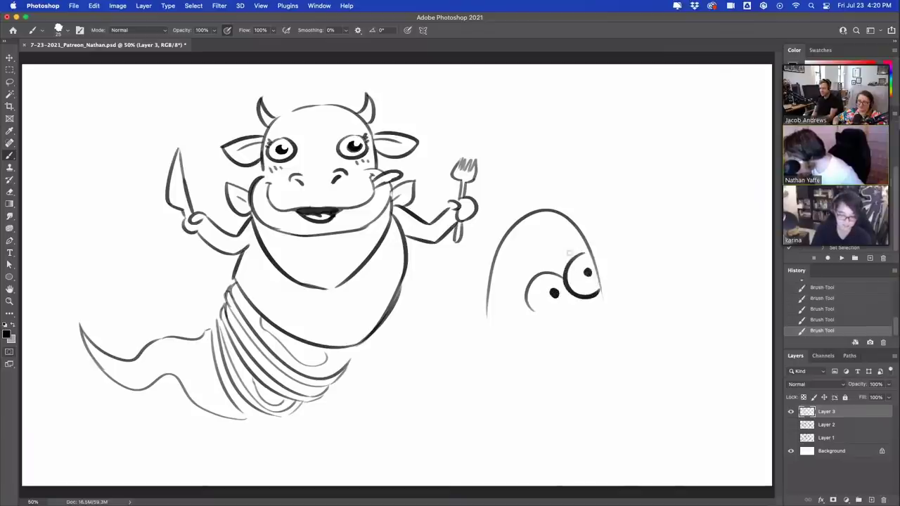
Step: Extend the outer side of the second character's domed head downward in an inward-curving stroke
left_click_drag(491, 267, 515, 362)
key("super+z")
left_click_drag(490, 270, 518, 358)
mouse_move(560, 209)
left_mouse_down()
mouse_move(610, 254)
mouse_move(631, 334)
left_mouse_up()
left_click_drag(595, 216, 649, 310)
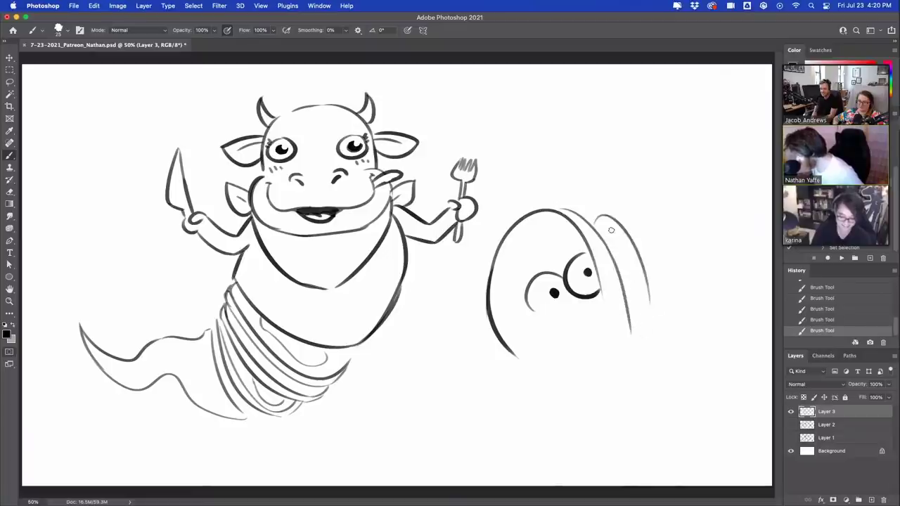
left_click_drag(606, 214, 657, 262)
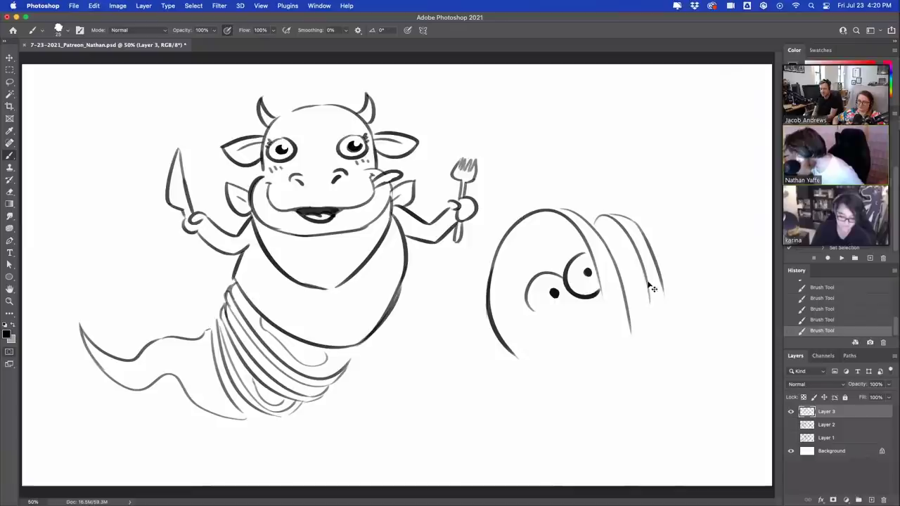
key("super+z")
mouse_move(606, 243)
left_mouse_down()
mouse_move(635, 322)
mouse_move(604, 227)
mouse_move(633, 221)
mouse_move(635, 292)
left_mouse_up()
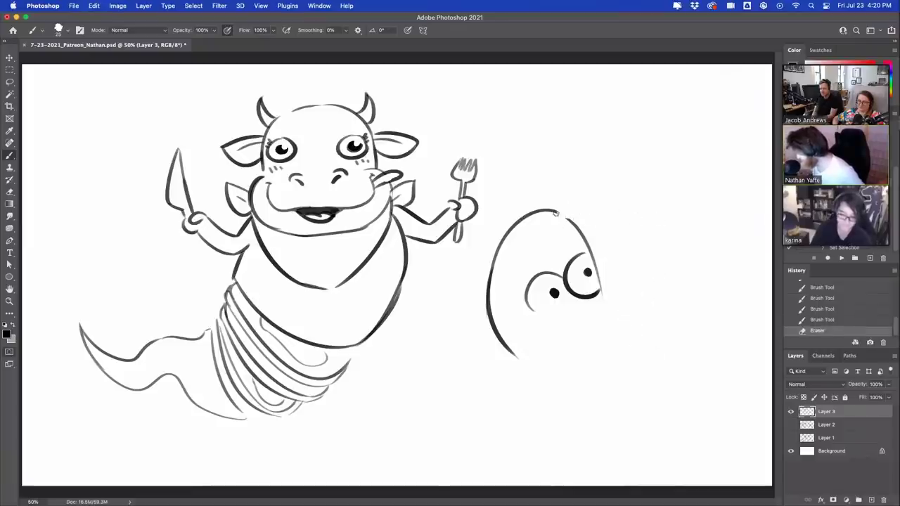
Step: Draw a ham-shaped body tapering from the head to a knobbed bone, with gripping fingers beside the upper eye
mouse_move(555, 211)
left_mouse_down()
mouse_move(601, 293)
mouse_move(691, 288)
left_mouse_up()
mouse_move(611, 378)
left_mouse_down()
mouse_move(747, 283)
mouse_move(728, 324)
mouse_move(701, 322)
mouse_move(693, 298)
mouse_move(695, 319)
left_mouse_up()
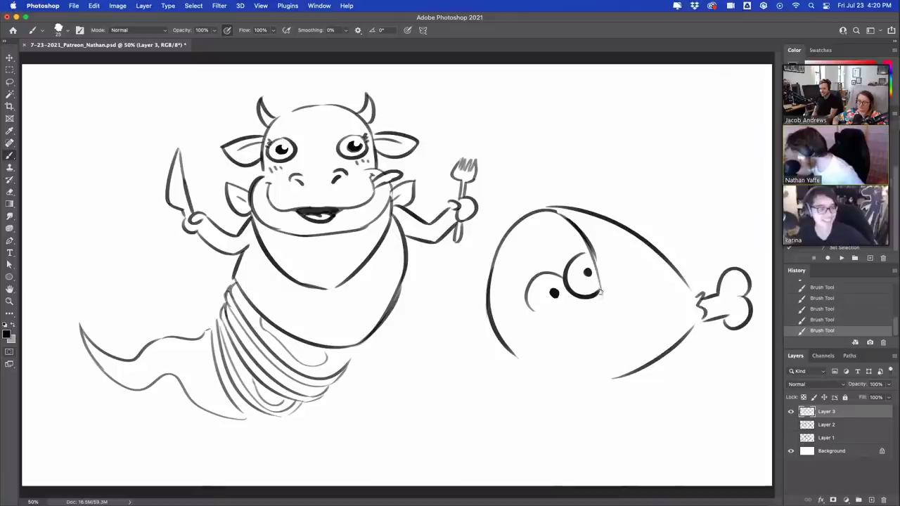
mouse_move(596, 302)
left_mouse_down()
mouse_move(601, 312)
mouse_move(622, 298)
mouse_move(622, 322)
left_mouse_up()
Step: Draw two overlapping meat slices drooping from beneath the ham's face, removing the head outline that crosses them
mouse_move(602, 372)
left_mouse_down()
mouse_move(583, 345)
mouse_move(434, 325)
mouse_move(450, 379)
left_mouse_up()
left_click_drag(513, 373, 583, 367)
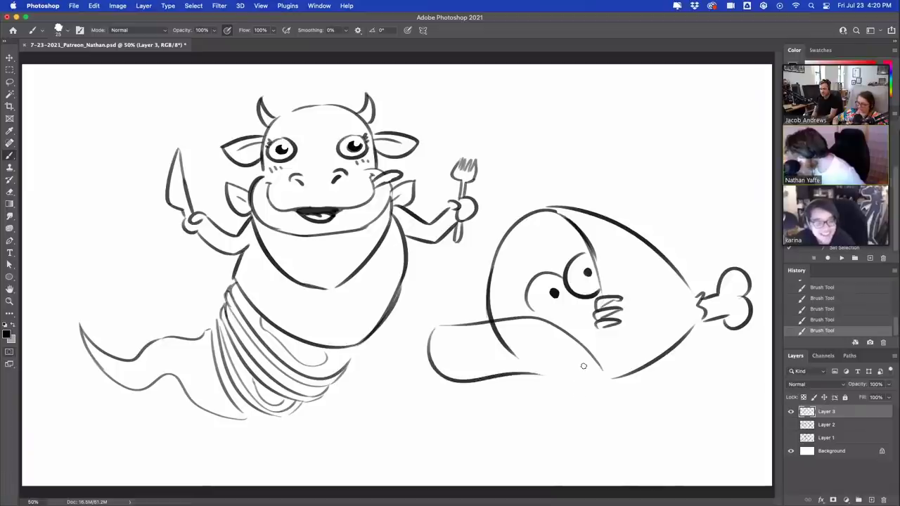
mouse_move(490, 336)
left_mouse_down()
mouse_move(564, 375)
mouse_move(541, 386)
mouse_move(432, 358)
mouse_move(458, 338)
left_mouse_up()
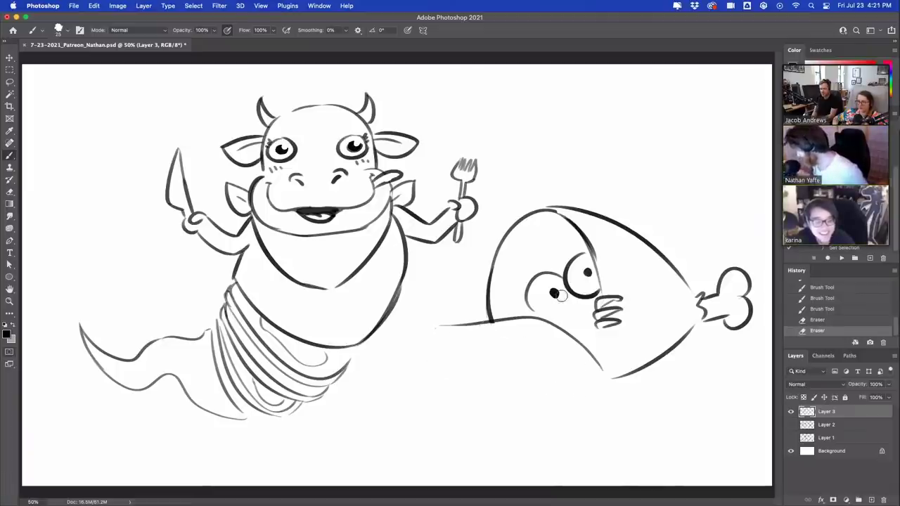
mouse_move(436, 336)
left_mouse_down()
mouse_move(511, 349)
mouse_move(538, 341)
left_mouse_up()
key("super+z")
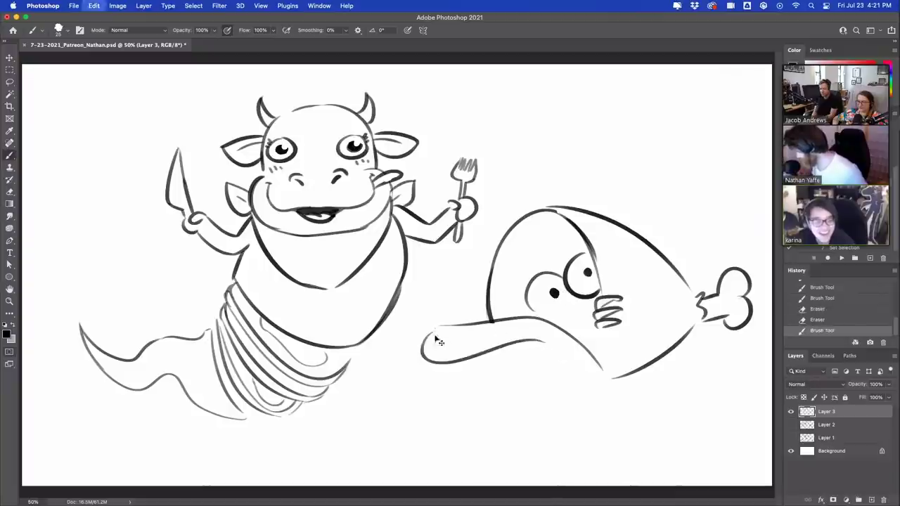
mouse_move(436, 327)
left_mouse_down()
mouse_move(437, 367)
mouse_move(562, 350)
mouse_move(545, 335)
mouse_move(614, 377)
left_mouse_up()
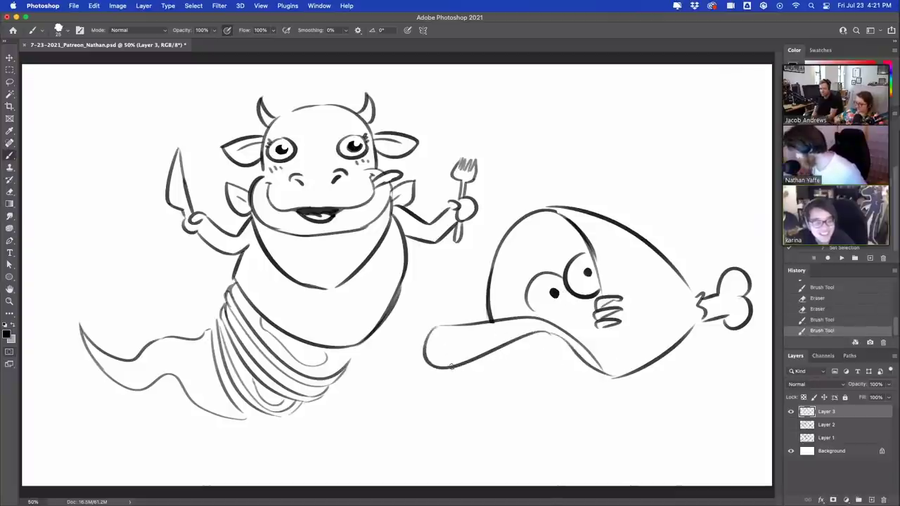
mouse_move(450, 368)
left_mouse_down()
mouse_move(452, 409)
mouse_move(521, 372)
mouse_move(604, 378)
left_mouse_up()
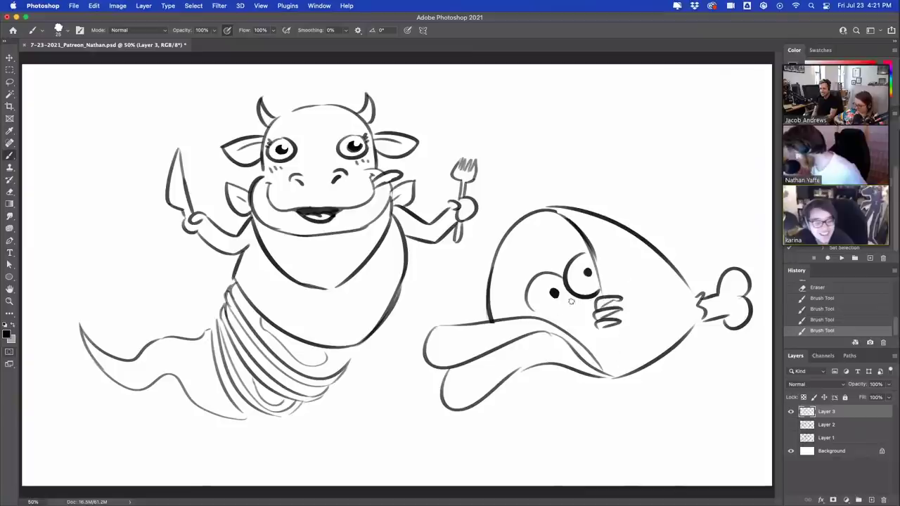
Step: Draw a bent arm and hand gripping a long knife beside the ham's head, and clean up the overlapping lines
mouse_move(483, 308)
left_mouse_down()
mouse_move(454, 308)
mouse_move(456, 295)
mouse_move(452, 308)
left_mouse_up()
mouse_move(448, 287)
left_mouse_down()
mouse_move(439, 314)
mouse_move(456, 305)
mouse_move(443, 274)
mouse_move(451, 262)
mouse_move(458, 271)
mouse_move(470, 267)
mouse_move(472, 289)
mouse_move(457, 254)
left_mouse_up()
key("e")
mouse_move(450, 289)
left_mouse_down()
mouse_move(432, 279)
mouse_move(455, 270)
mouse_move(450, 278)
left_mouse_up()
mouse_move(445, 257)
left_mouse_down()
mouse_move(469, 279)
mouse_move(432, 300)
mouse_move(516, 204)
left_mouse_up()
mouse_move(475, 257)
left_mouse_down()
mouse_move(541, 197)
mouse_move(467, 255)
left_mouse_up()
key("e")
left_click_drag(532, 208, 539, 199)
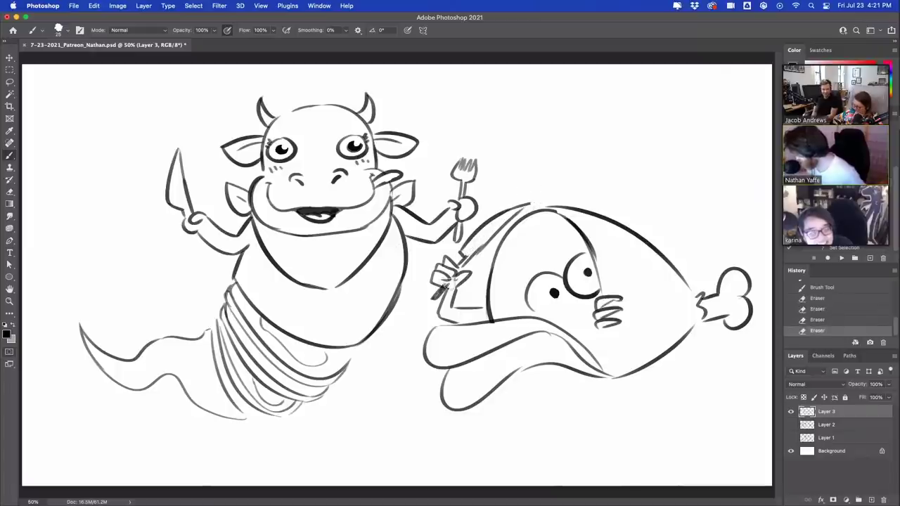
mouse_move(444, 286)
left_mouse_down()
mouse_move(448, 279)
mouse_move(434, 298)
mouse_move(461, 260)
mouse_move(430, 301)
mouse_move(461, 273)
left_mouse_up()
key("e")
key("b")
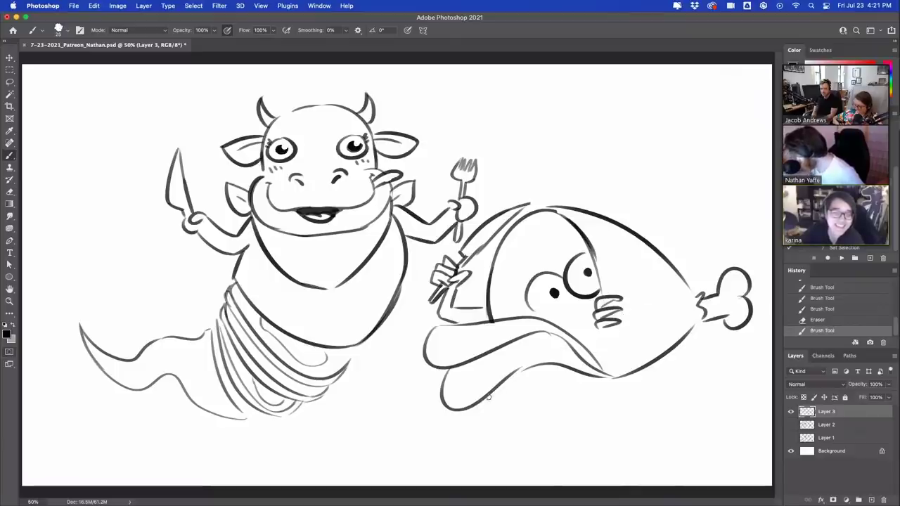
Step: Add a third meat slice and a short cut-edge line below the fingers, and score crosshatch lines on the ham's upper side
left_click_drag(481, 421, 600, 366)
left_click_drag(604, 333, 603, 366)
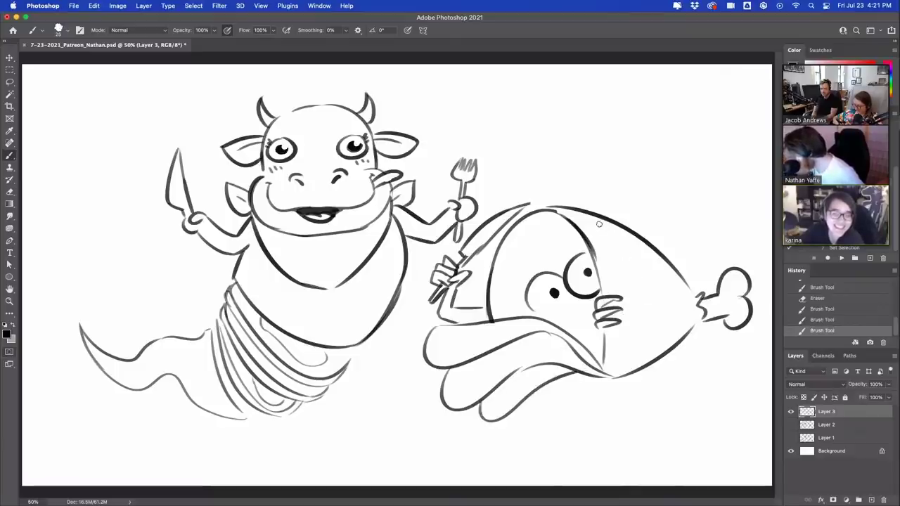
mouse_move(599, 224)
left_mouse_down()
mouse_move(627, 236)
mouse_move(609, 228)
mouse_move(646, 279)
left_mouse_up()
key("super+z")
key("super+z")
key("super+z")
left_click_drag(605, 246, 643, 244)
left_click_drag(609, 270, 658, 255)
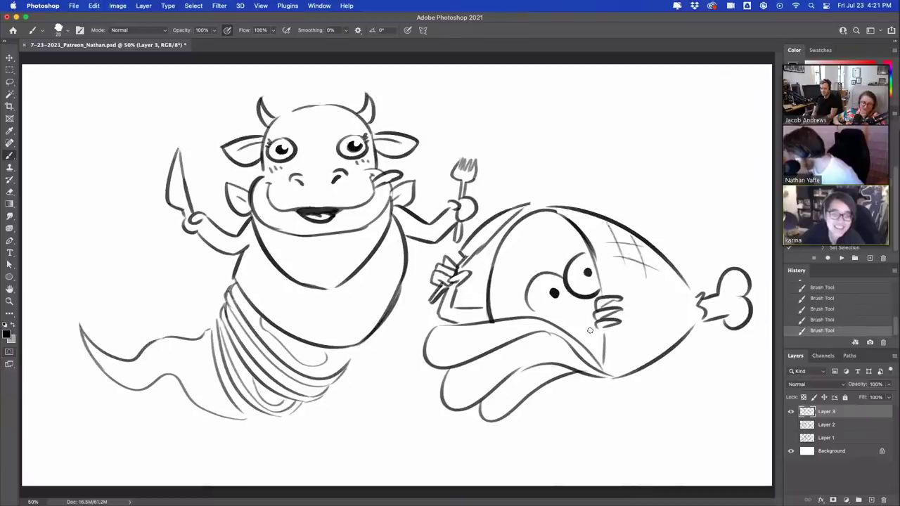
Step: Draw one large and one small marbling oval on the uppermost meat slice
mouse_move(455, 329)
left_mouse_down()
mouse_move(463, 349)
mouse_move(450, 331)
left_mouse_up()
mouse_move(494, 333)
left_mouse_down()
mouse_move(504, 330)
mouse_move(495, 336)
left_mouse_up()
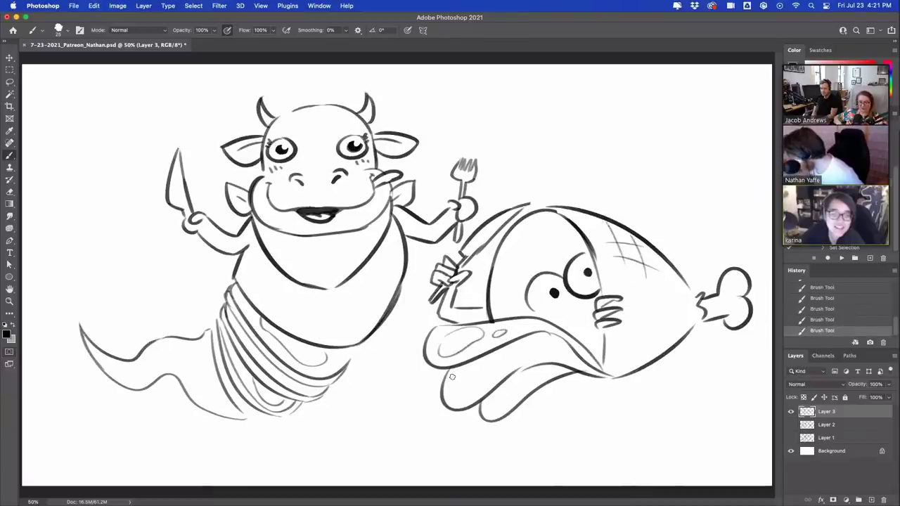
left_click_drag(433, 346, 467, 336)
key("super+z")
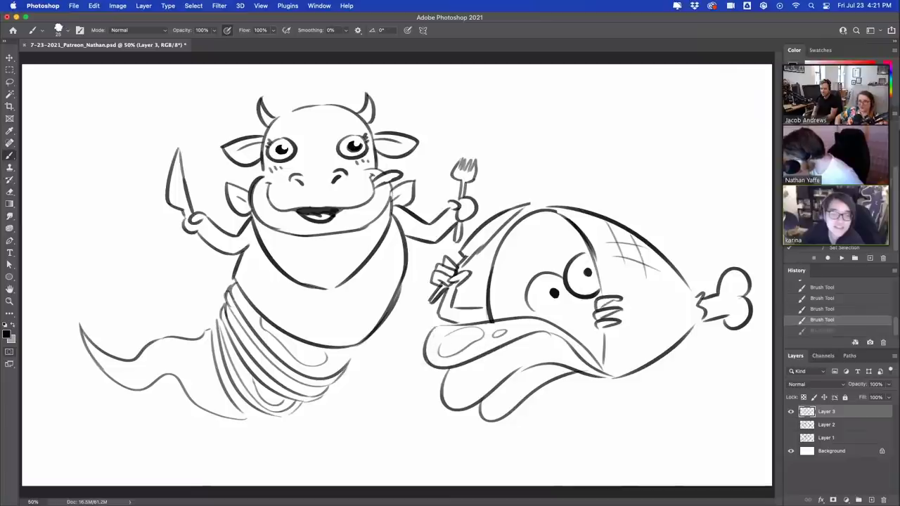
Step: Add parallel thickness lines along the undersides of the three slices, tidy their overlaps, and close the lower eye's outline
mouse_move(425, 361)
left_mouse_down()
mouse_move(450, 376)
mouse_move(550, 336)
left_mouse_up()
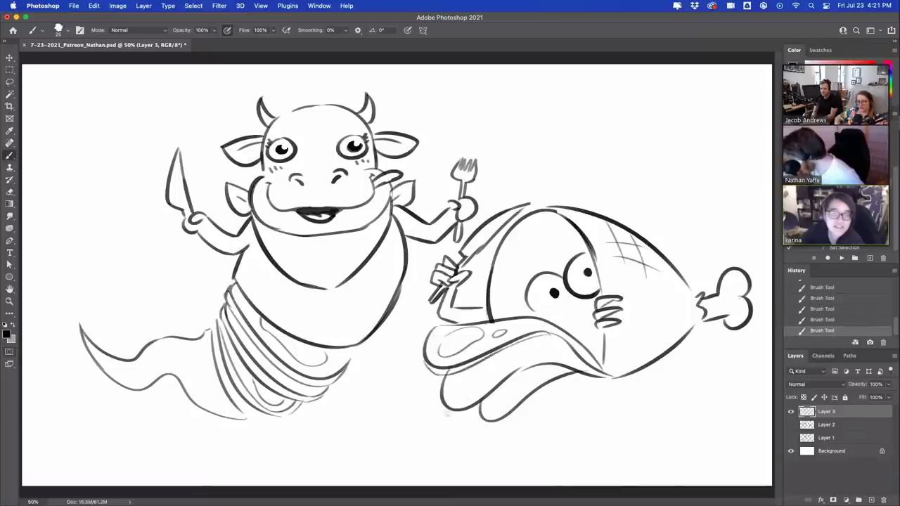
mouse_move(447, 412)
left_mouse_down()
mouse_move(473, 412)
mouse_move(553, 367)
left_mouse_up()
left_click_drag(490, 423, 576, 380)
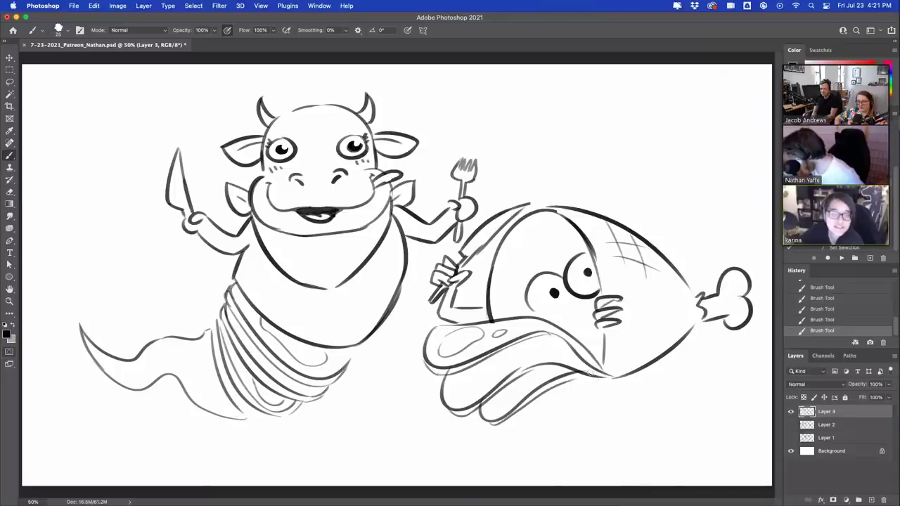
left_click_drag(443, 374, 468, 369)
left_click_drag(468, 408, 499, 392)
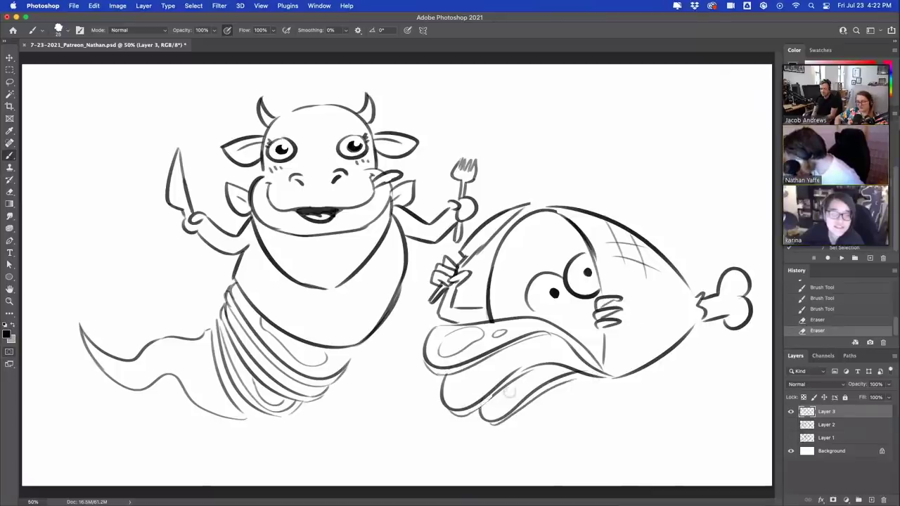
mouse_move(499, 424)
left_mouse_down()
mouse_move(544, 388)
mouse_move(556, 363)
mouse_move(568, 362)
left_mouse_up()
left_click_drag(547, 319, 576, 295)
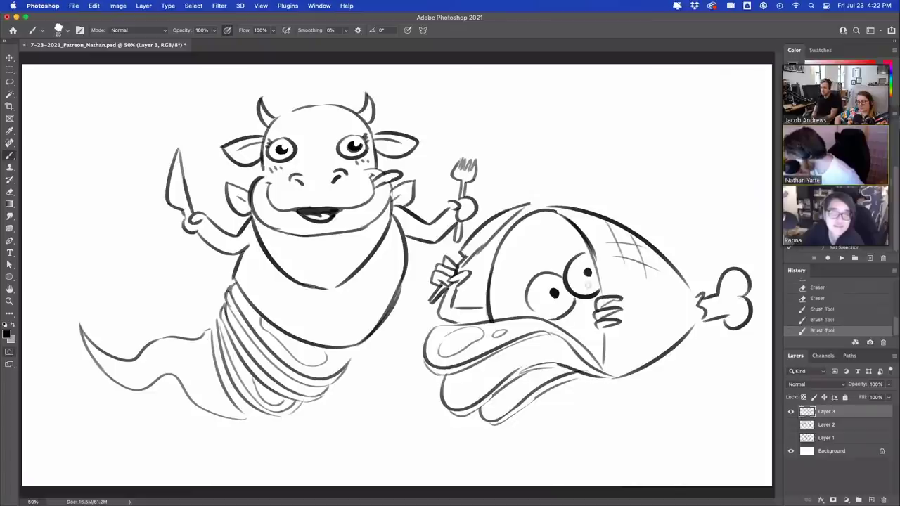
Step: Lasso the whole cow drawing, move it left away from the ham character, and deselect it
left_click(10, 82)
mouse_move(91, 197)
left_mouse_down()
mouse_move(74, 385)
mouse_move(401, 331)
mouse_move(446, 251)
mouse_move(485, 210)
mouse_move(168, 88)
mouse_move(118, 128)
left_mouse_up()
left_click(9, 57)
left_click_drag(245, 135, 205, 136)
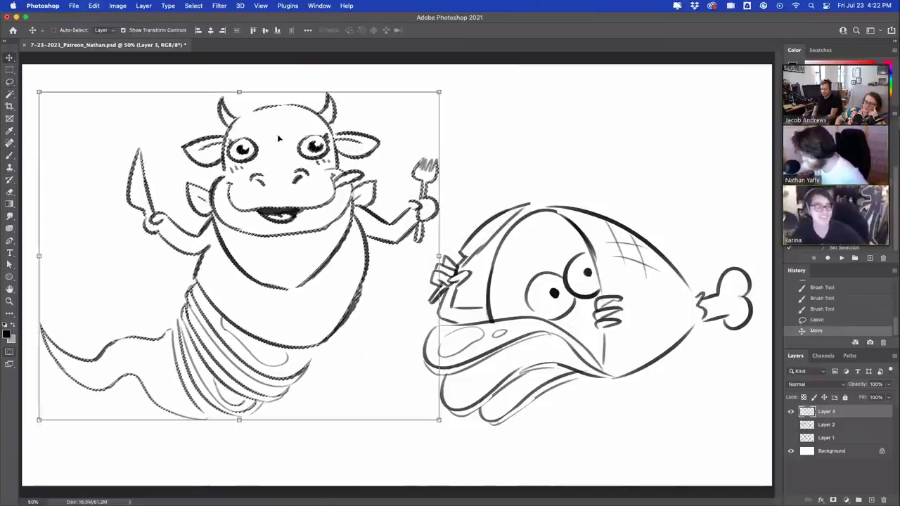
key("ctrl+d")
key("m")
key("ctrl+d")
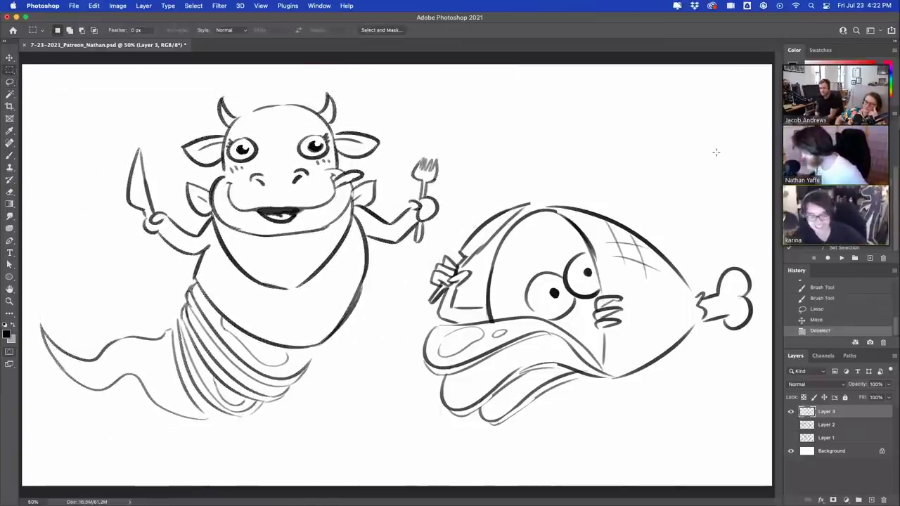
Step: Brush marbling ovals onto the two lower meat slices and crosshatch score lines onto the ham's lower side
key("b")
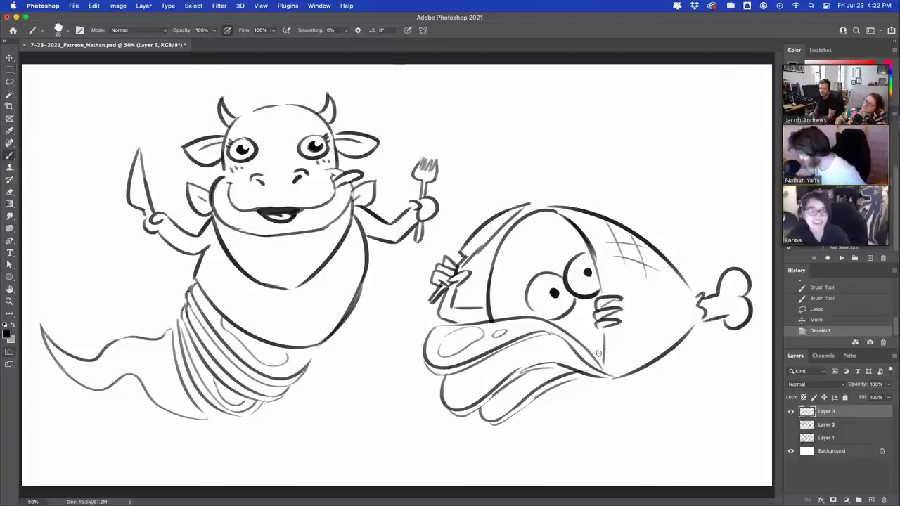
mouse_move(461, 381)
left_mouse_down()
mouse_move(495, 367)
mouse_move(472, 379)
left_mouse_up()
mouse_move(513, 350)
left_mouse_down()
mouse_move(523, 353)
mouse_move(511, 360)
left_mouse_up()
left_click_drag(500, 397, 509, 394)
mouse_move(605, 328)
left_mouse_down()
mouse_move(603, 361)
mouse_move(635, 336)
left_mouse_up()
mouse_move(641, 359)
left_mouse_down()
mouse_move(634, 339)
mouse_move(661, 337)
left_mouse_up()
left_click_drag(619, 363, 646, 357)
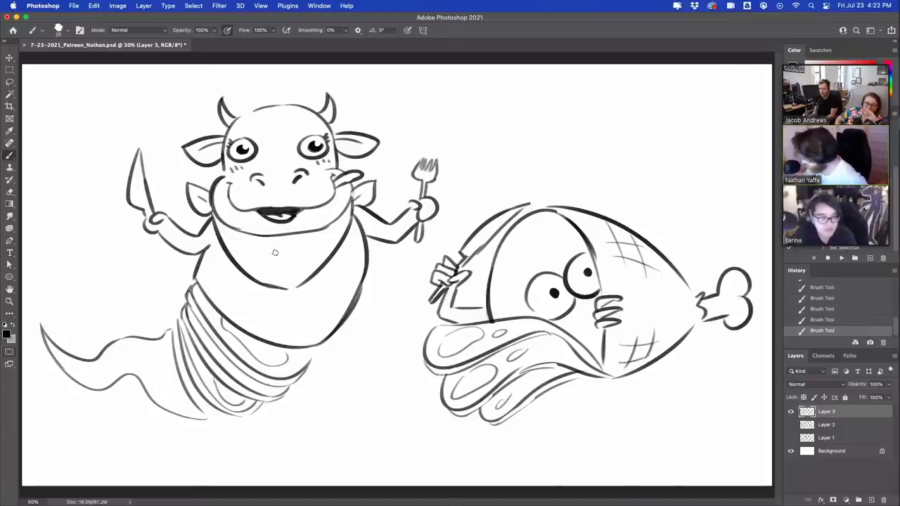
Step: Draw a collar with a round hanging bell under the cow's chin, and add a raised bump and small ovals to its tail
mouse_move(281, 234)
left_mouse_down()
mouse_move(274, 257)
mouse_move(308, 262)
mouse_move(298, 253)
mouse_move(290, 265)
mouse_move(243, 233)
mouse_move(316, 229)
mouse_move(324, 217)
left_mouse_up()
left_click_drag(280, 243, 278, 247)
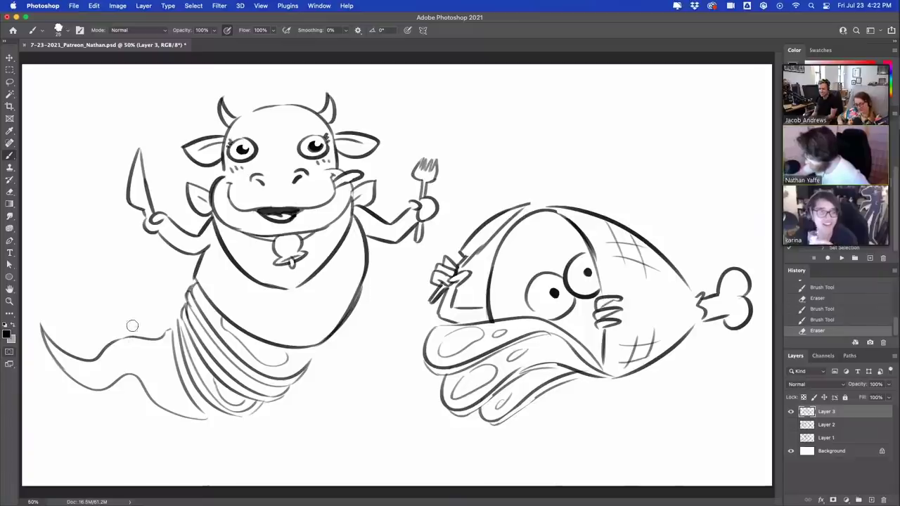
mouse_move(126, 337)
left_mouse_down()
mouse_move(149, 341)
mouse_move(159, 331)
mouse_move(165, 340)
mouse_move(171, 329)
mouse_move(113, 351)
left_mouse_up()
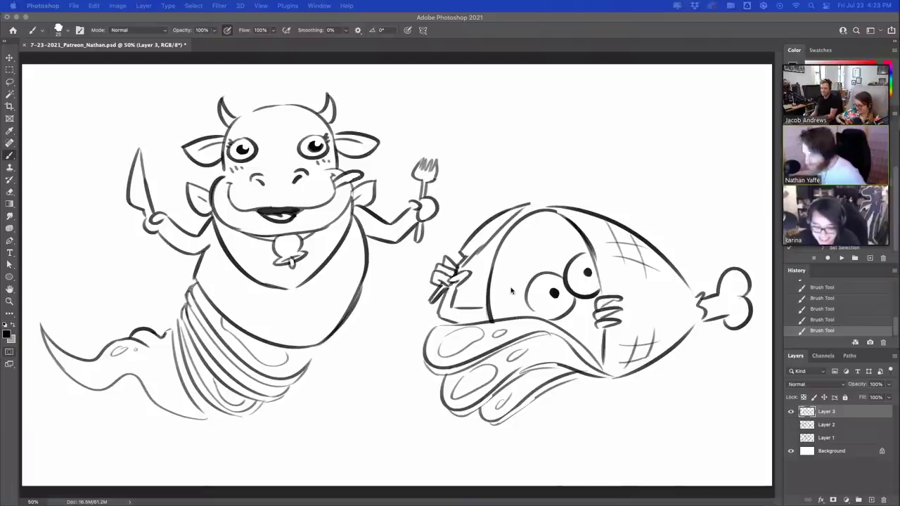
Step: Paste the Ghost Beef card image, enlarge it to fill the canvas height, and position it over the drawings
key("super+v")
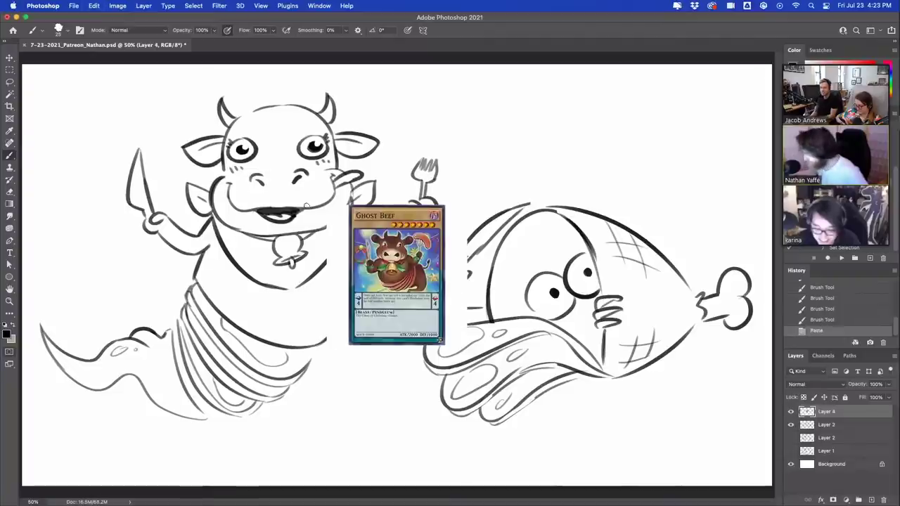
left_click(10, 58)
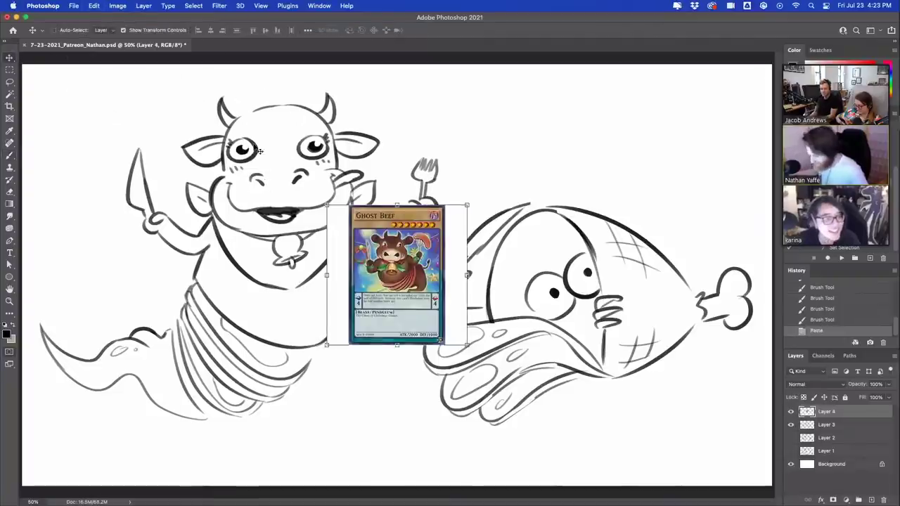
left_click_drag(465, 341, 608, 486)
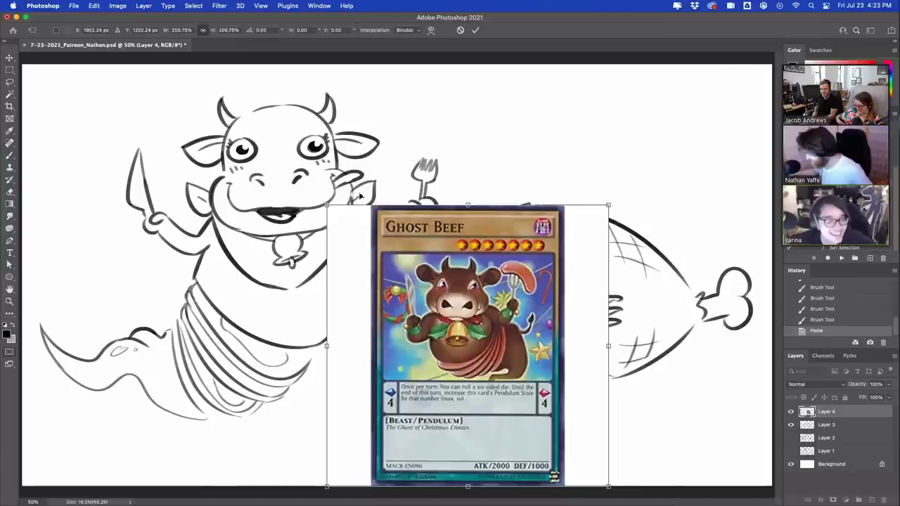
left_click_drag(329, 204, 194, 74)
left_click_drag(592, 397, 578, 373)
key("Return")
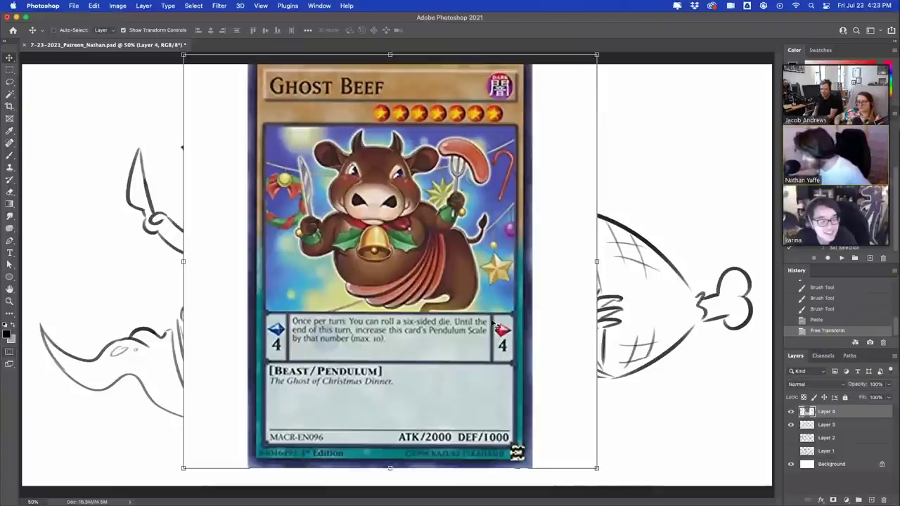
left_click_drag(469, 298, 472, 307)
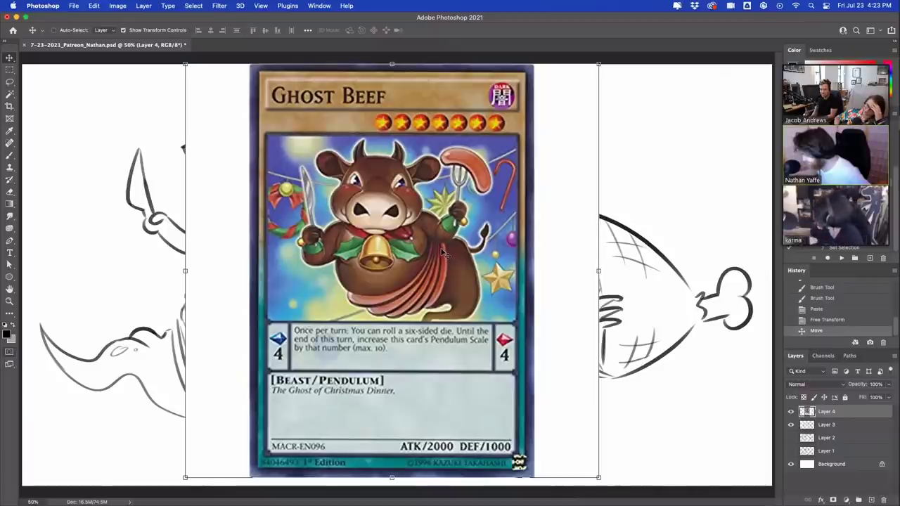
Step: Hide the Ghost Beef card layer and toggle the visibility of the sketches on Layer 3 repeatedly
left_click(791, 412)
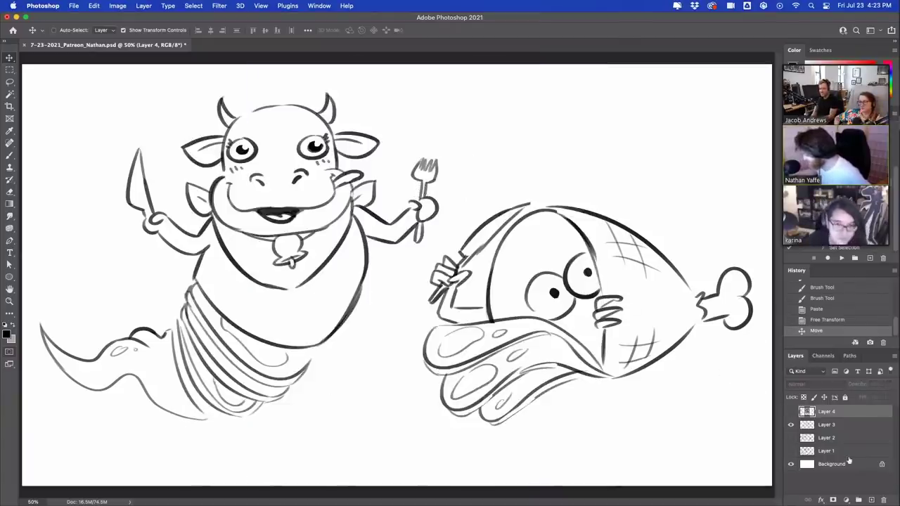
left_click(790, 426)
left_click(790, 425)
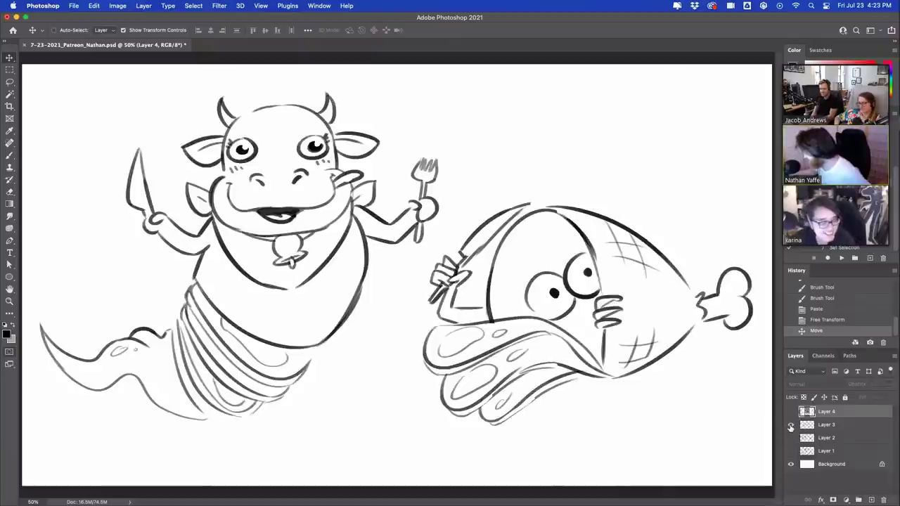
left_click(790, 426)
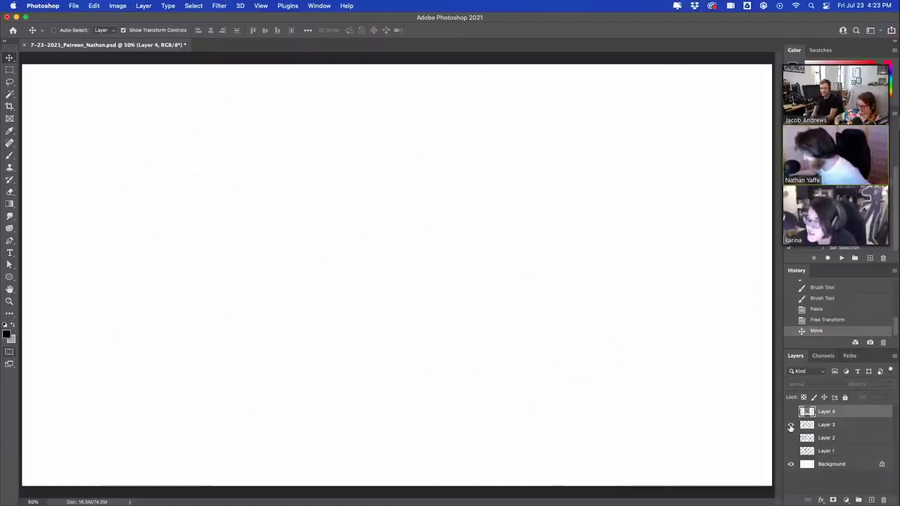
left_click(790, 426)
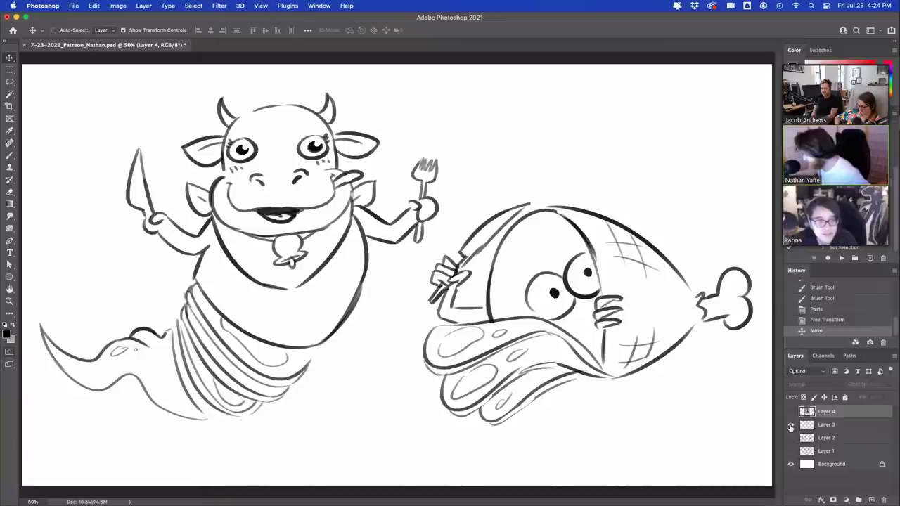
left_click(790, 425)
left_click(790, 426)
left_click(790, 426)
left_click(790, 426)
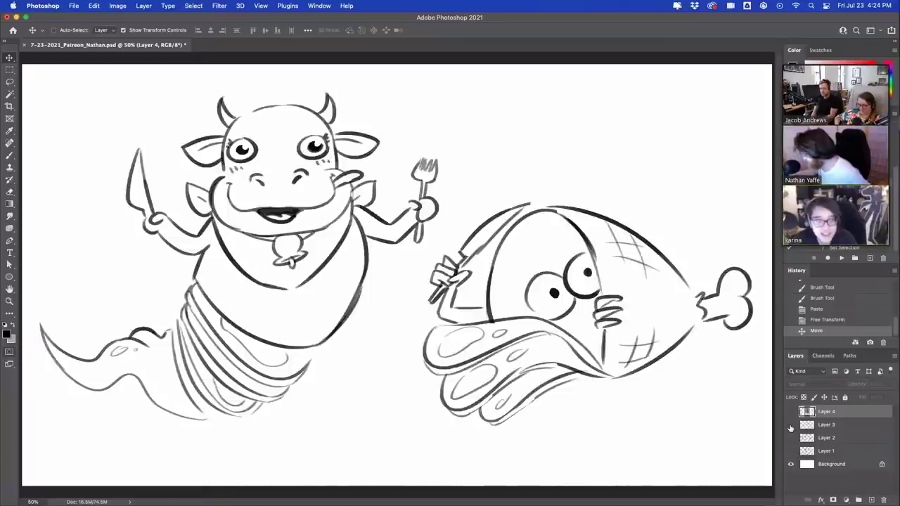
Step: Hide Layer 3 once more and show it again to view the cow and ham sketches
left_click(790, 426)
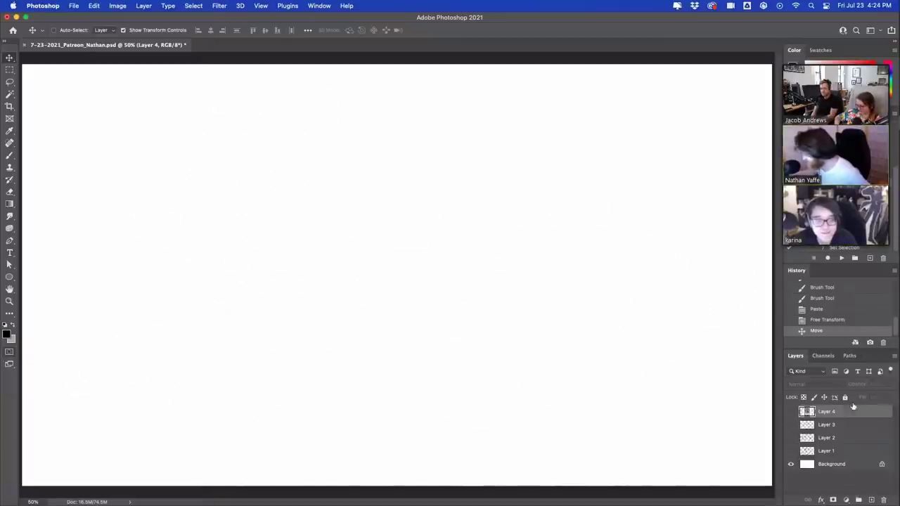
left_click(791, 425)
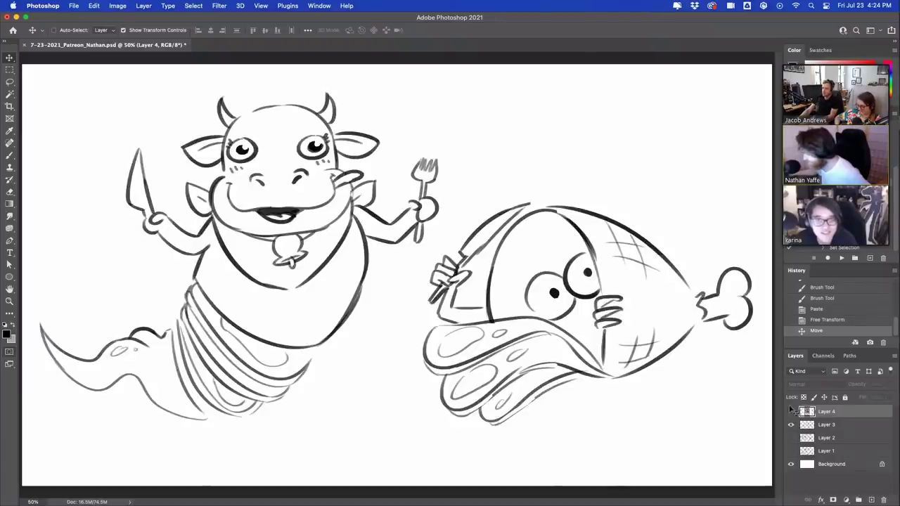
left_click(506, 19)
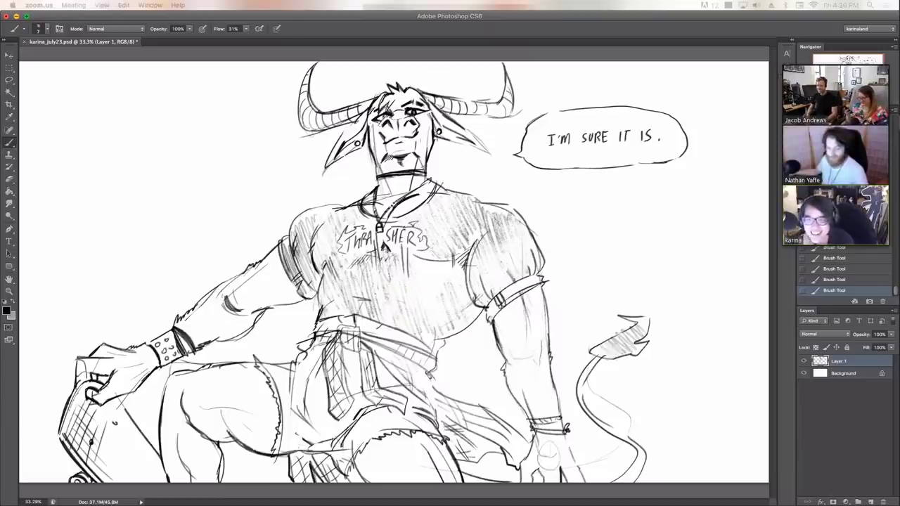
Step: Hide Layer 1 and brush a rough head circle on a new layer near the canvas's upper middle
left_click(804, 360)
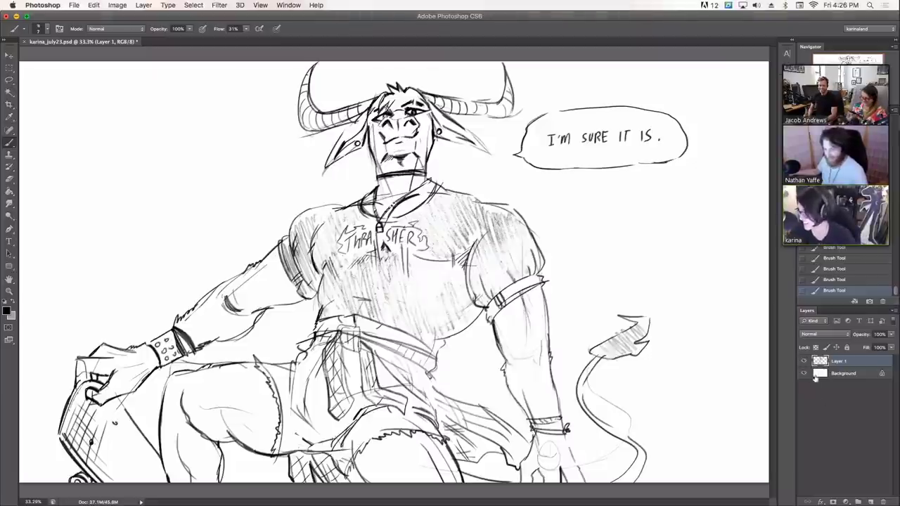
left_click(870, 501)
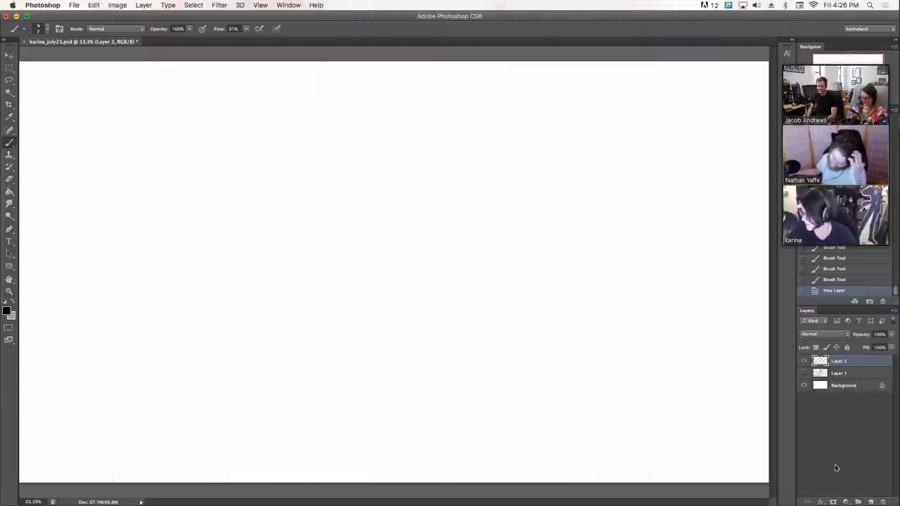
left_click_drag(377, 114, 381, 165)
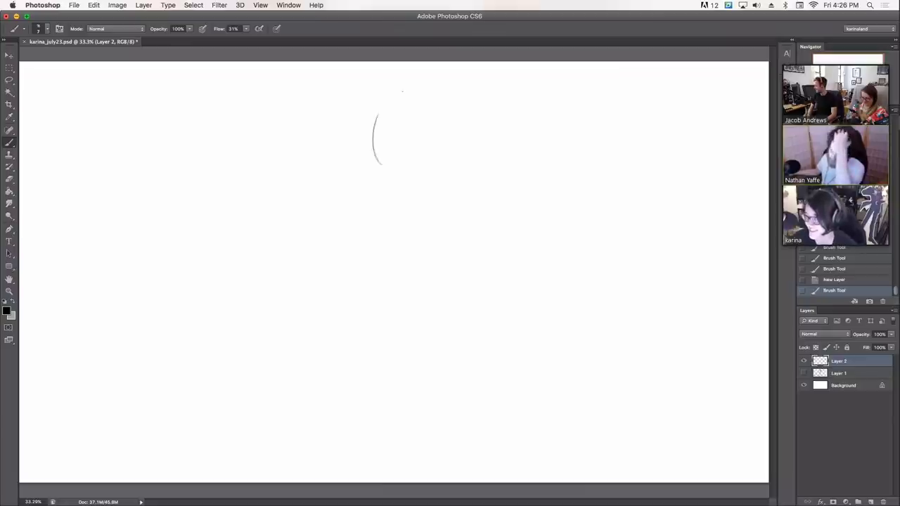
mouse_move(405, 90)
left_mouse_down()
mouse_move(389, 99)
mouse_move(390, 167)
mouse_move(445, 100)
left_mouse_up()
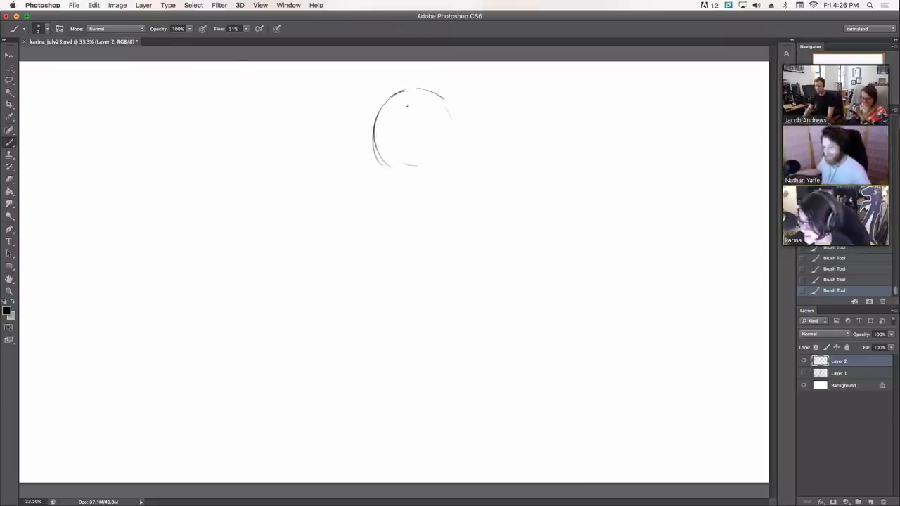
Step: Sketch a vertical centre line and a curved eye line inside the head circle, undoing the stray strokes
left_click_drag(407, 79, 404, 166)
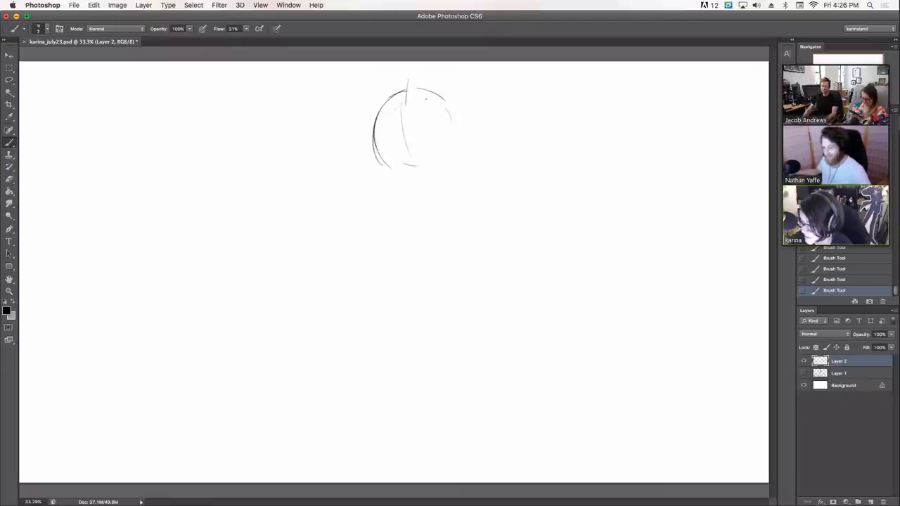
mouse_move(389, 115)
left_mouse_down()
mouse_move(434, 112)
mouse_move(412, 135)
mouse_move(426, 114)
mouse_move(409, 163)
left_mouse_up()
key("alt+super+z")
key("alt+super+z")
key("alt+super+z")
key("alt+super+z")
key("alt+super+z")
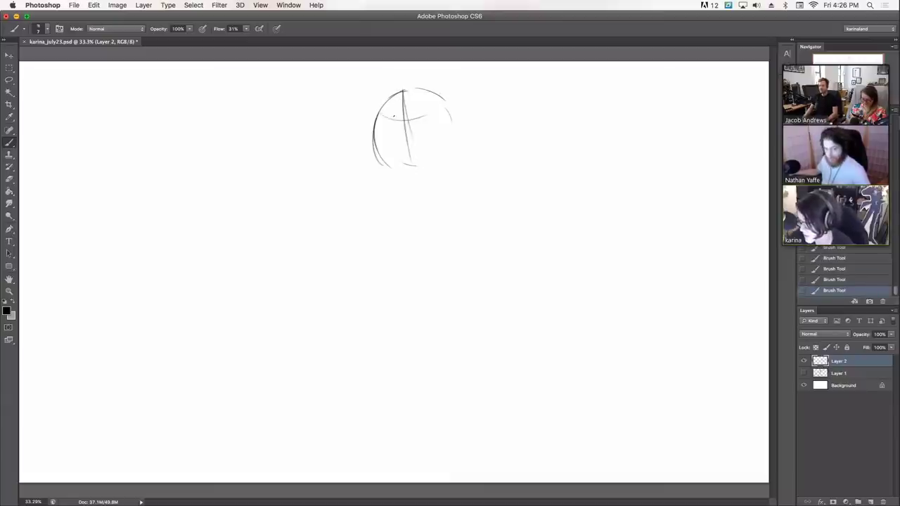
Step: Redraw the head as a narrower oval with a straight right side, and erase the overlapping outline and guide strokes
mouse_move(395, 82)
left_mouse_down()
mouse_move(374, 116)
mouse_move(386, 159)
mouse_move(399, 171)
mouse_move(431, 168)
mouse_move(434, 146)
mouse_move(418, 168)
mouse_move(437, 153)
left_mouse_up()
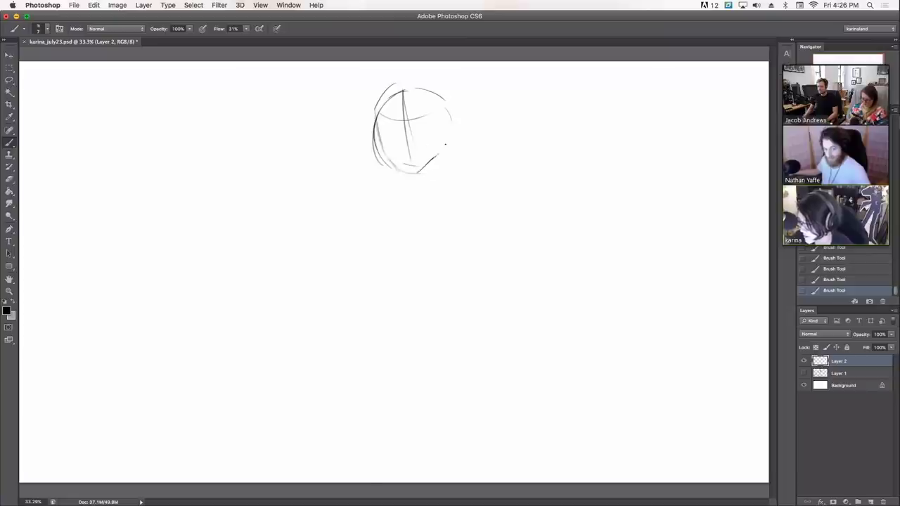
mouse_move(414, 86)
left_mouse_down()
mouse_move(446, 97)
mouse_move(439, 146)
left_mouse_up()
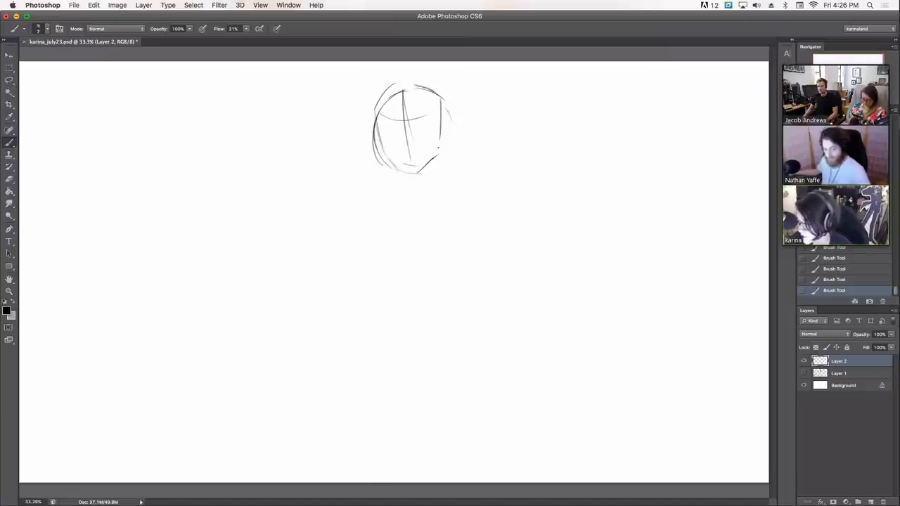
key("e")
mouse_move(366, 125)
left_mouse_down()
mouse_move(381, 174)
mouse_move(382, 113)
left_mouse_up()
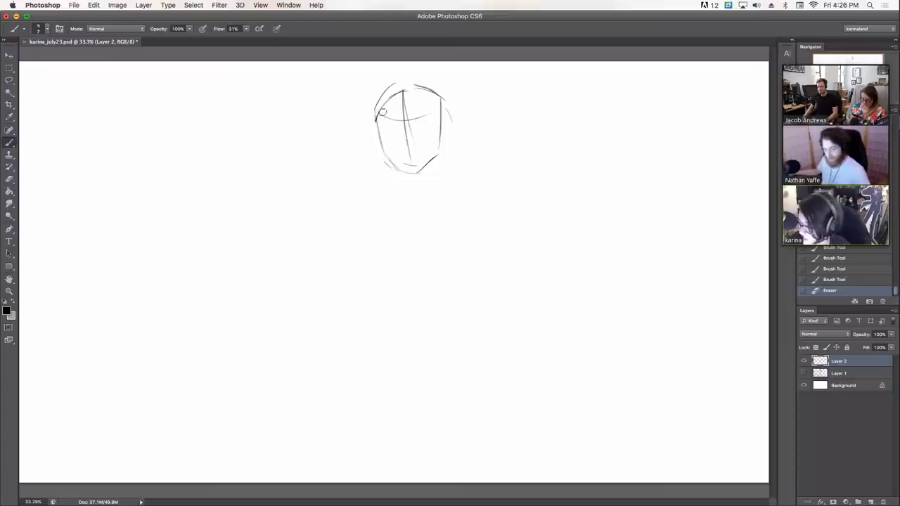
left_click_drag(416, 87, 437, 104)
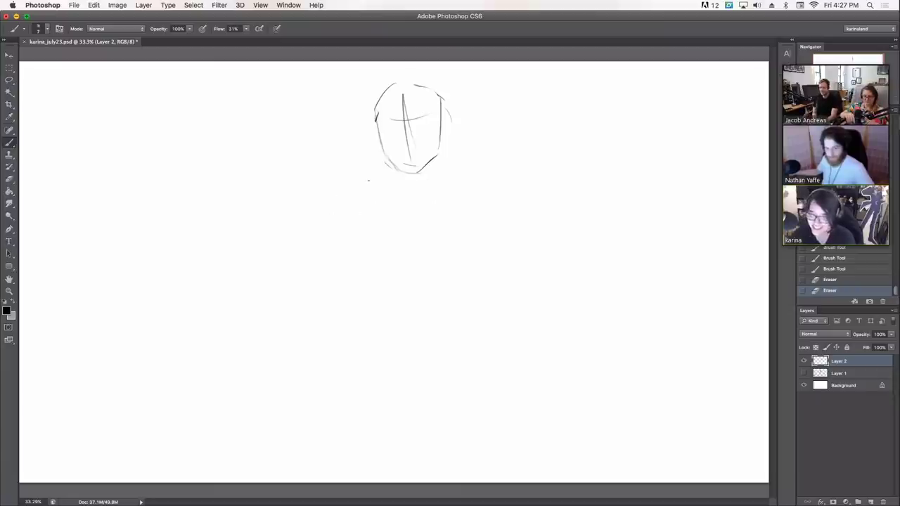
Step: Add a brow curve and angular jaw to the head, and erase the surplus guidelines inside the face
mouse_move(402, 103)
left_mouse_down()
mouse_move(409, 165)
mouse_move(379, 122)
mouse_move(433, 111)
left_mouse_up()
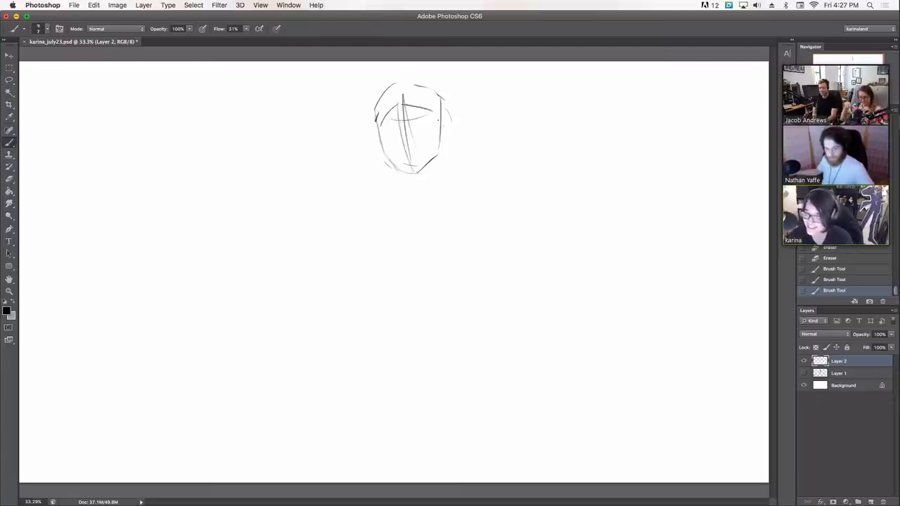
mouse_move(384, 153)
left_mouse_down()
mouse_move(395, 170)
mouse_move(433, 157)
mouse_move(422, 169)
left_mouse_up()
left_click_drag(441, 102, 440, 148)
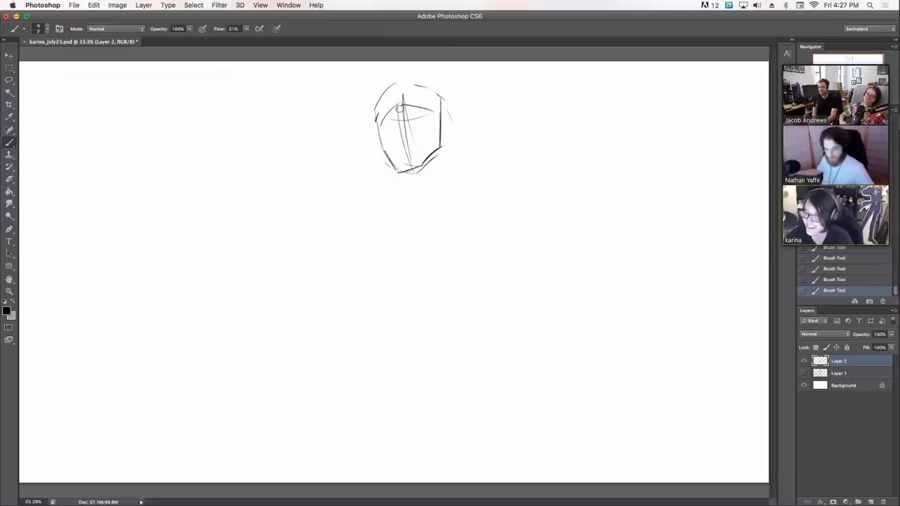
mouse_move(402, 108)
left_mouse_down()
mouse_move(411, 150)
mouse_move(403, 96)
mouse_move(421, 109)
left_mouse_up()
key("e")
Step: Sketch the neck below the jaw and a long sloping shoulder line across its base
mouse_move(405, 170)
left_mouse_down()
mouse_move(409, 201)
mouse_move(400, 202)
left_mouse_up()
left_click_drag(390, 212, 366, 223)
left_click_drag(438, 203, 448, 204)
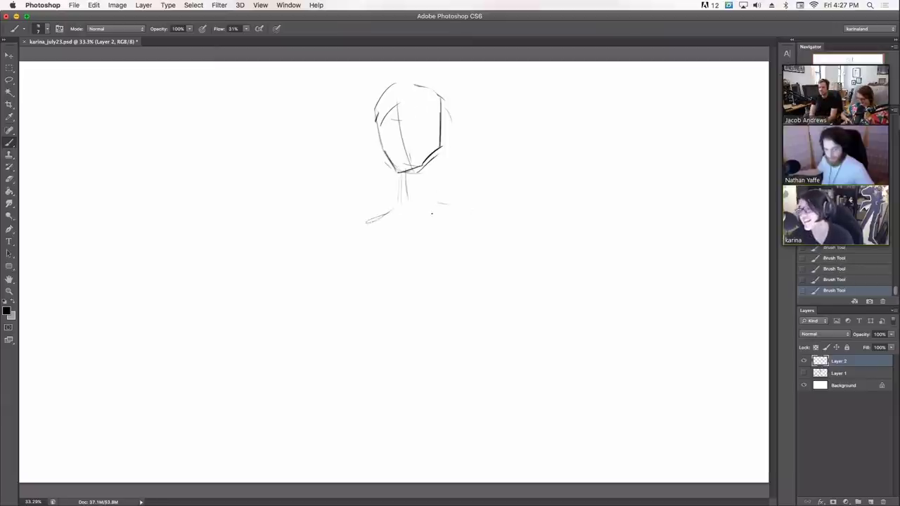
left_click_drag(438, 152, 434, 190)
left_click_drag(374, 209, 485, 189)
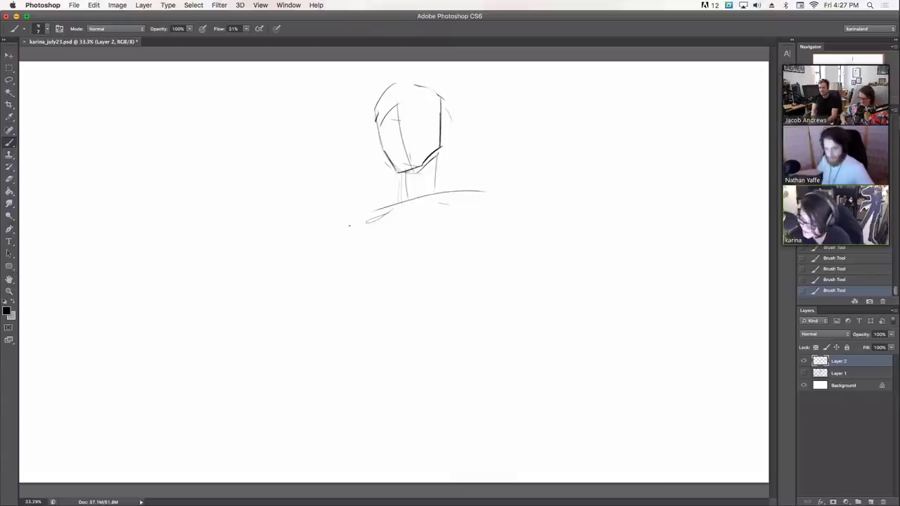
left_click_drag(399, 199, 348, 229)
Step: Sketch the chest's lower curves, the sloping shoulders, and the rounded outline of the ribcage beneath
mouse_move(352, 280)
left_mouse_down()
mouse_move(407, 247)
mouse_move(463, 263)
mouse_move(469, 260)
mouse_move(436, 261)
mouse_move(494, 224)
left_mouse_up()
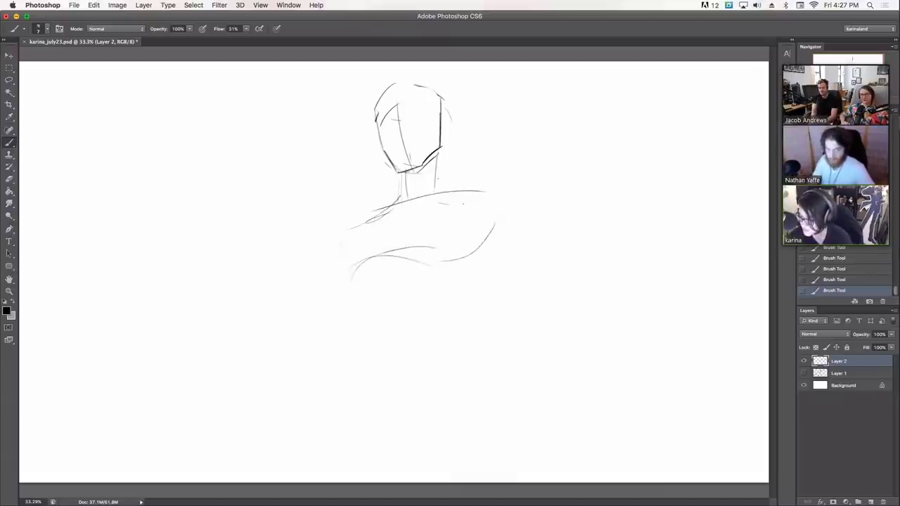
left_click_drag(444, 192, 490, 221)
mouse_move(340, 248)
left_mouse_down()
mouse_move(367, 214)
mouse_move(404, 196)
left_mouse_up()
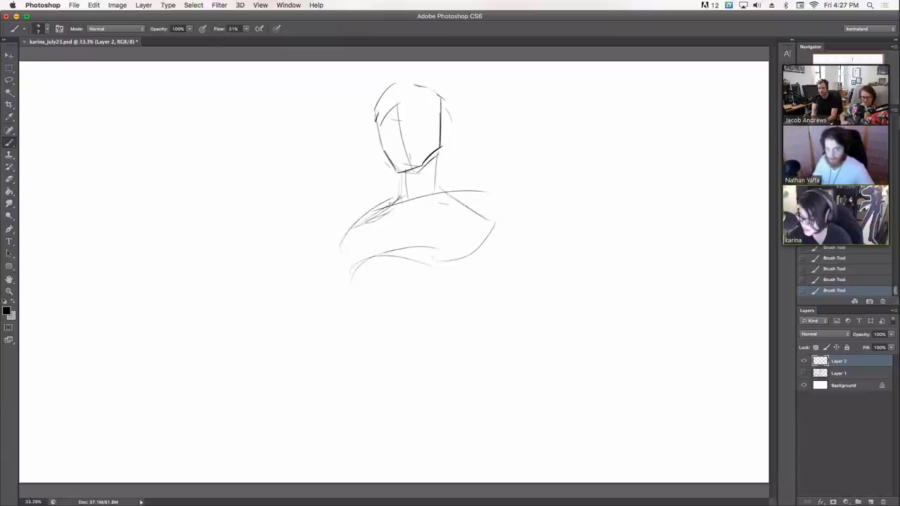
mouse_move(354, 266)
left_mouse_down()
mouse_move(344, 304)
mouse_move(472, 293)
mouse_move(485, 272)
left_mouse_up()
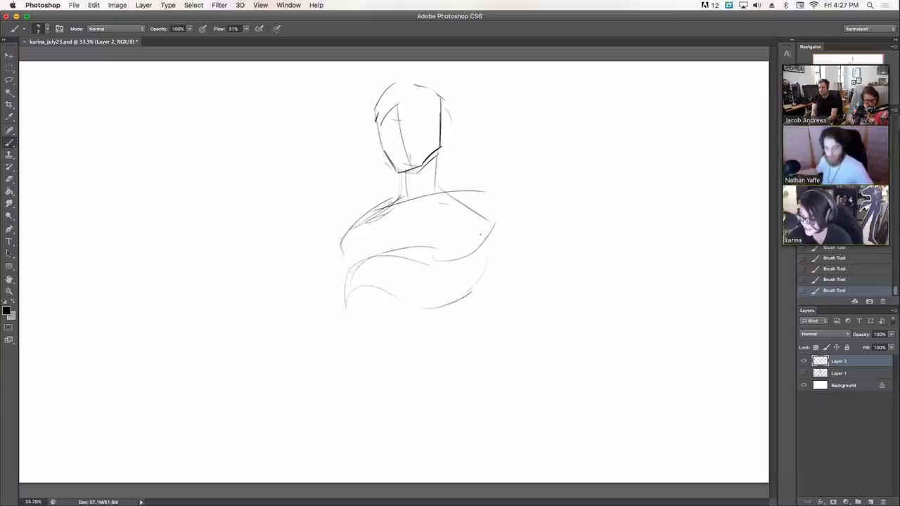
Step: Draw a round right shoulder, clean up the left shoulder and side contours, and add a curved torso centre line
mouse_move(471, 211)
left_mouse_down()
mouse_move(487, 231)
mouse_move(431, 224)
mouse_move(493, 259)
mouse_move(465, 226)
mouse_move(491, 240)
left_mouse_up()
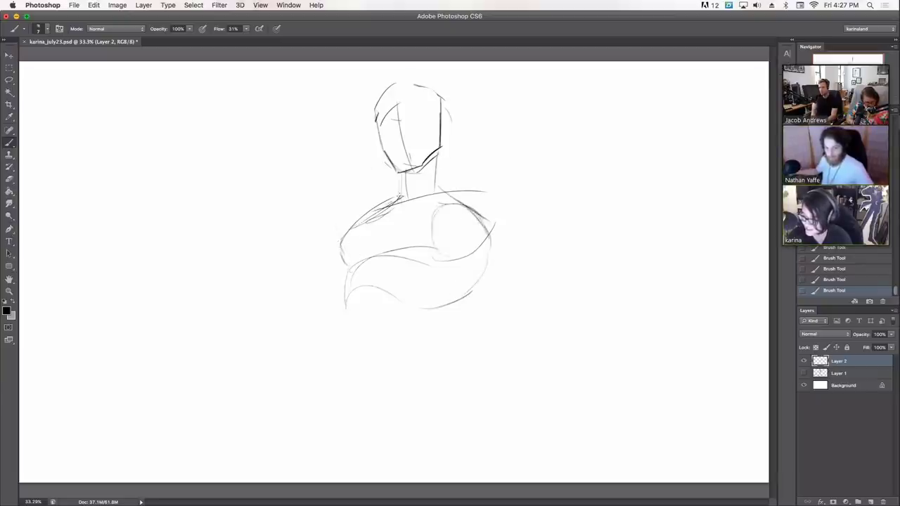
mouse_move(341, 243)
left_mouse_down()
mouse_move(392, 201)
mouse_move(354, 223)
mouse_move(345, 263)
left_mouse_up()
key("b")
mouse_move(358, 225)
left_mouse_down()
mouse_move(340, 239)
mouse_move(345, 233)
mouse_move(346, 309)
left_mouse_up()
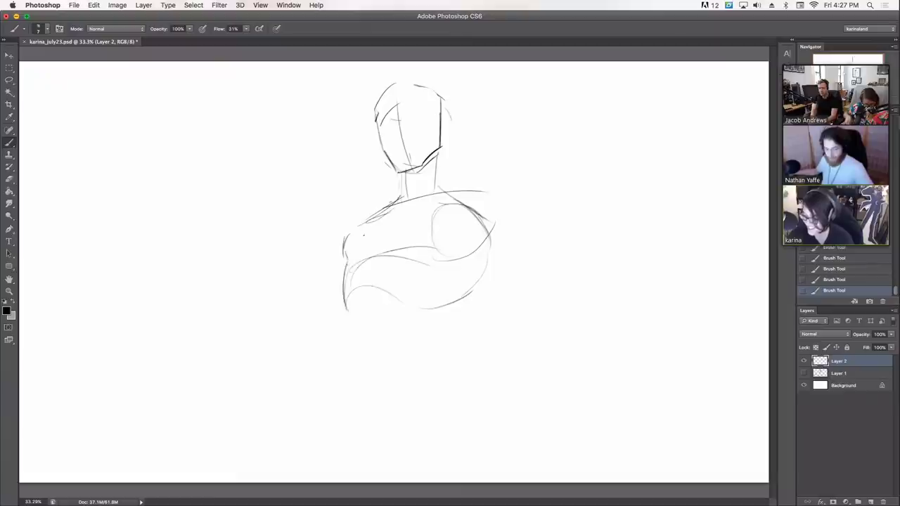
mouse_move(398, 204)
left_mouse_down()
mouse_move(378, 254)
mouse_move(368, 327)
left_mouse_up()
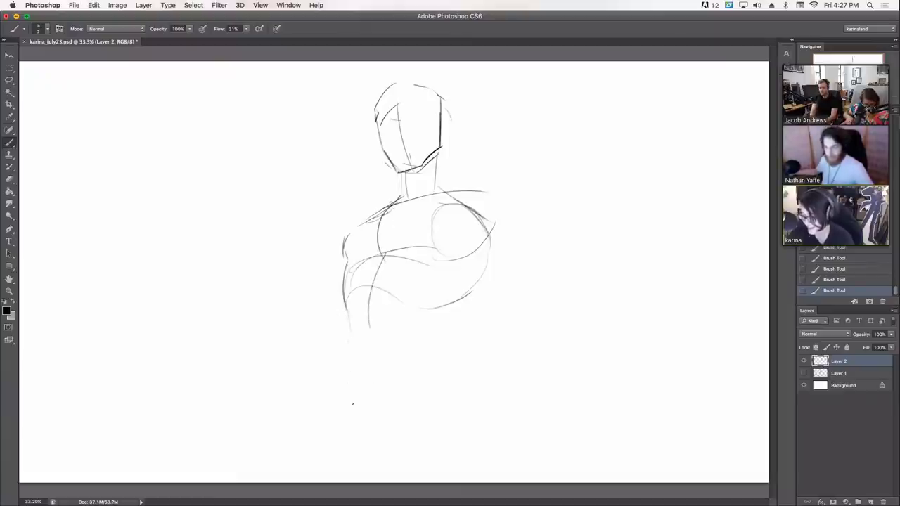
Step: Sketch large rounded contours below the torso for the front of the figure's animal lower body
left_click_drag(459, 325, 512, 385)
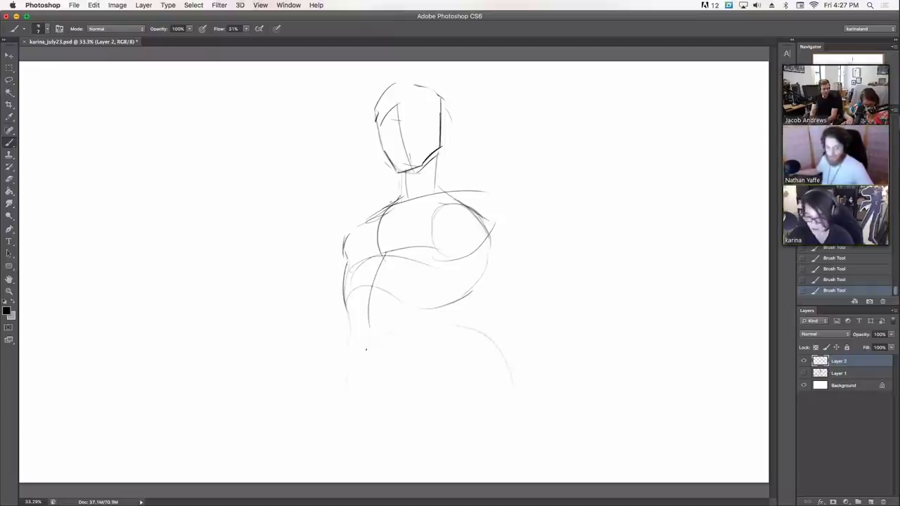
left_click_drag(392, 318, 365, 420)
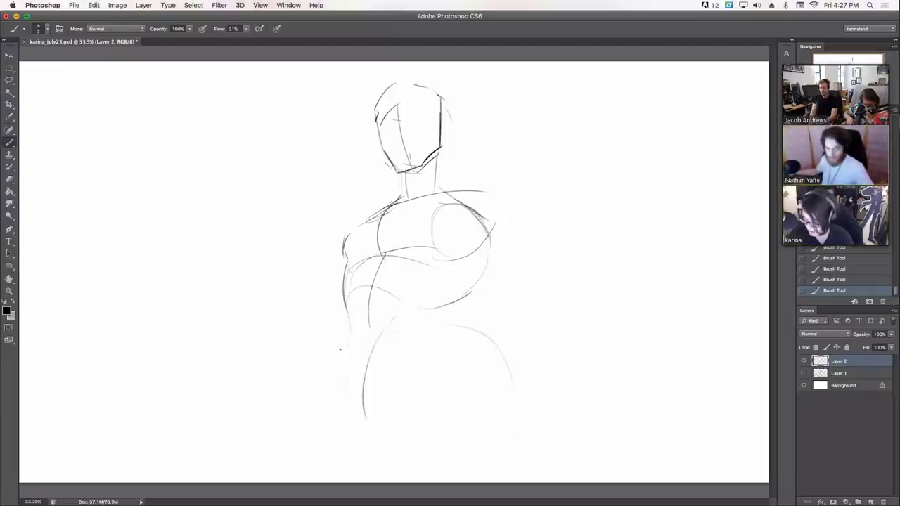
mouse_move(342, 348)
left_mouse_down()
mouse_move(332, 423)
mouse_move(415, 474)
mouse_move(473, 455)
left_mouse_up()
left_click_drag(377, 413, 407, 467)
mouse_move(380, 379)
left_mouse_down()
mouse_move(466, 330)
mouse_move(509, 474)
mouse_move(519, 409)
left_mouse_up()
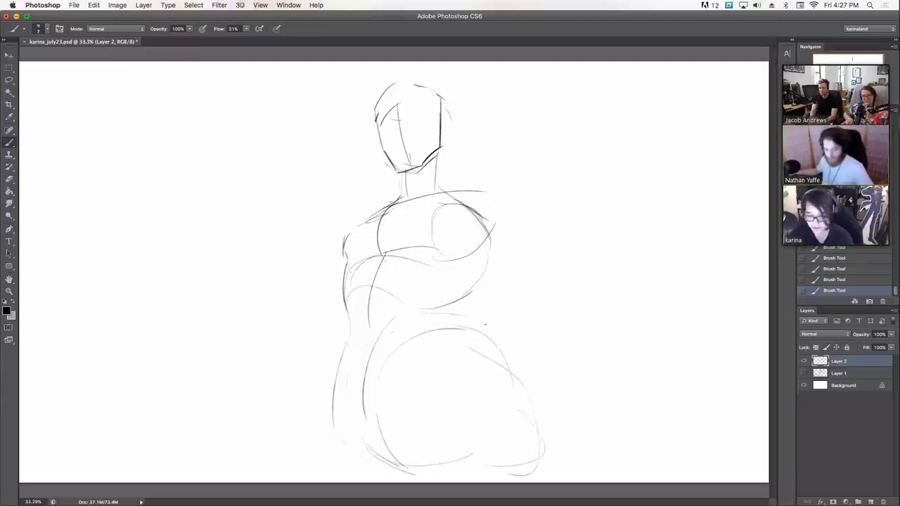
Step: Refine the waist and front contour, and draw the back and rounded rump extending to the right
left_click_drag(454, 305, 450, 326)
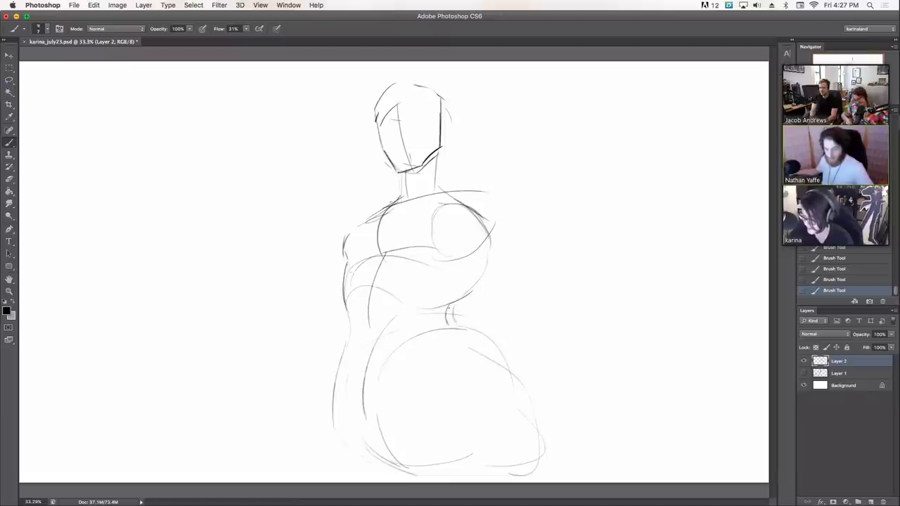
mouse_move(349, 313)
left_mouse_down()
mouse_move(343, 393)
mouse_move(345, 333)
mouse_move(339, 382)
mouse_move(343, 373)
mouse_move(354, 405)
left_mouse_up()
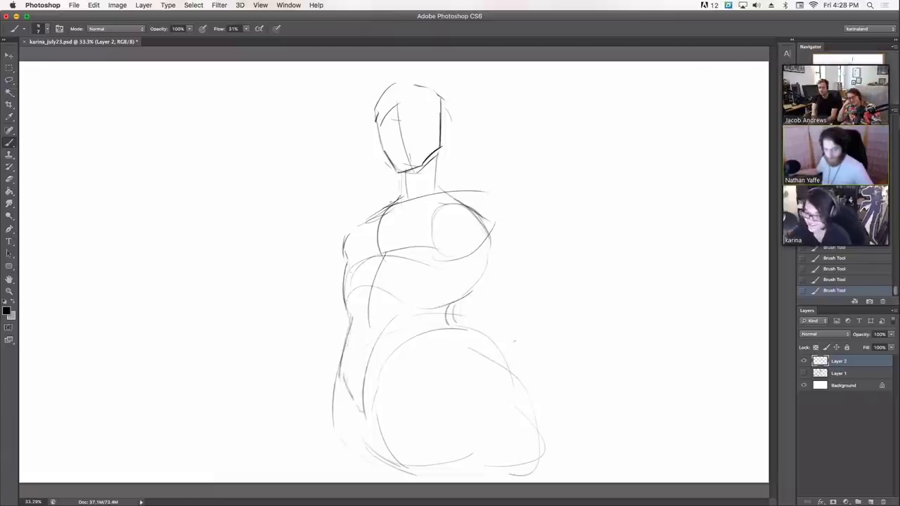
left_click_drag(512, 342, 554, 319)
mouse_move(500, 342)
left_mouse_down()
mouse_move(623, 306)
mouse_move(694, 371)
mouse_move(650, 443)
left_mouse_up()
Step: Scale the figure sketch to 90.63%, rotate it 6.06 degrees clockwise, and shift it up and left
key("v")
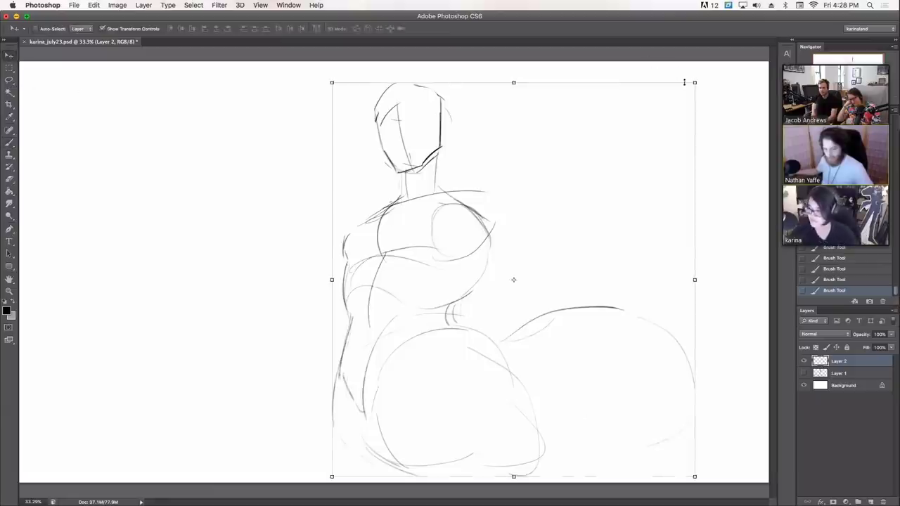
mouse_move(691, 89)
left_mouse_down()
mouse_move(647, 137)
mouse_move(574, 143)
mouse_move(629, 86)
mouse_move(646, 102)
left_mouse_up()
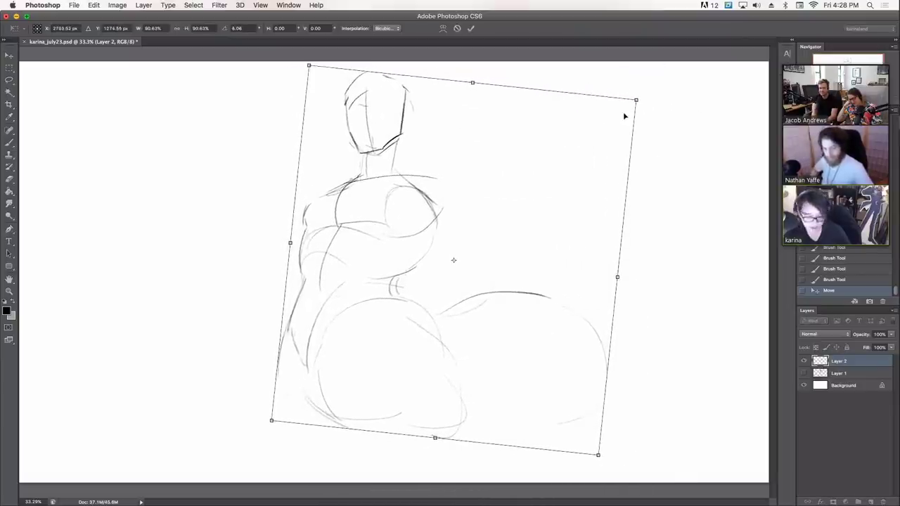
double_click(623, 114)
Step: Brush the foreleg with its knee below the front body, and draw the underbelly curve towards the rump
left_click(12, 143)
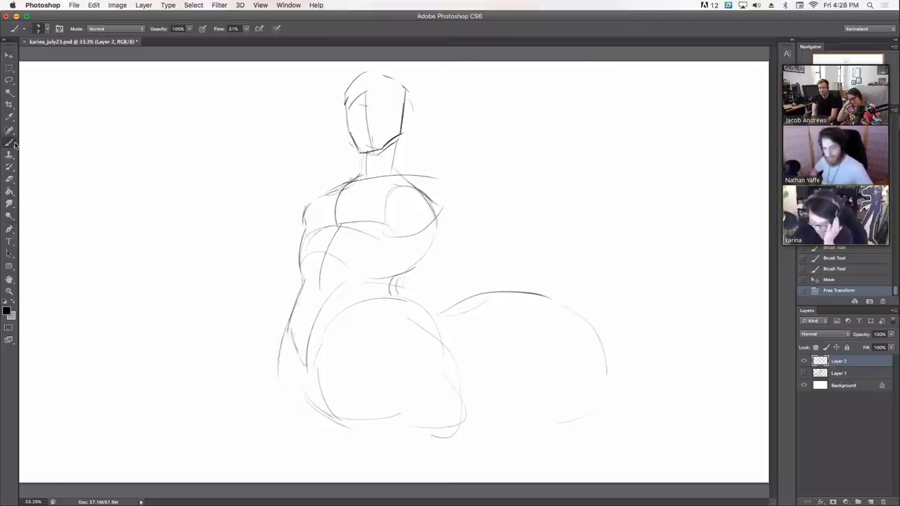
left_click_drag(365, 378, 356, 418)
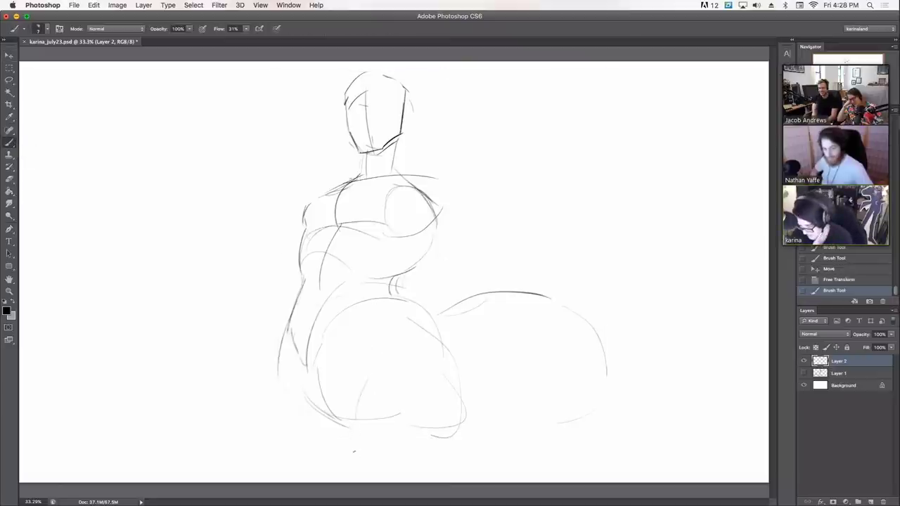
mouse_move(360, 460)
left_mouse_down()
mouse_move(398, 461)
mouse_move(387, 468)
mouse_move(438, 412)
mouse_move(430, 377)
left_mouse_up()
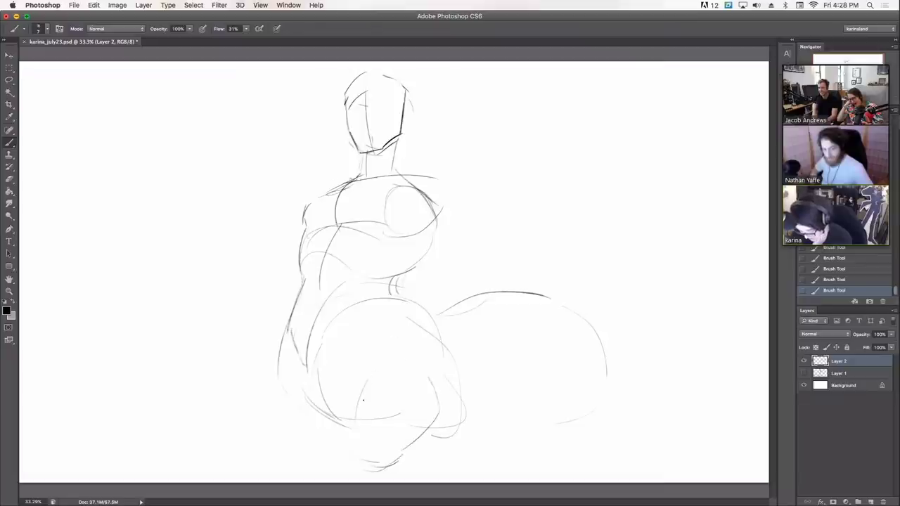
mouse_move(345, 465)
left_mouse_down()
mouse_move(375, 485)
mouse_move(386, 461)
mouse_move(374, 483)
left_mouse_up()
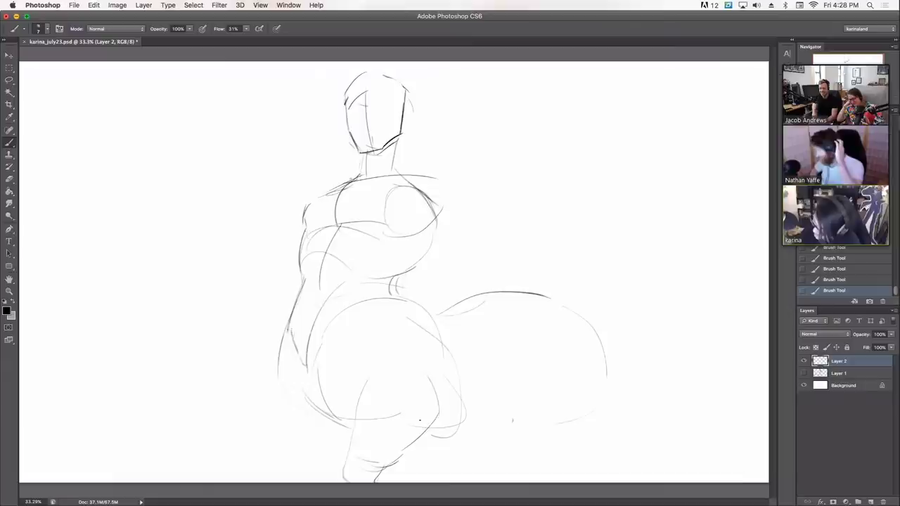
mouse_move(422, 424)
left_mouse_down()
mouse_move(470, 440)
mouse_move(434, 442)
mouse_move(415, 429)
mouse_move(422, 441)
mouse_move(524, 426)
left_mouse_up()
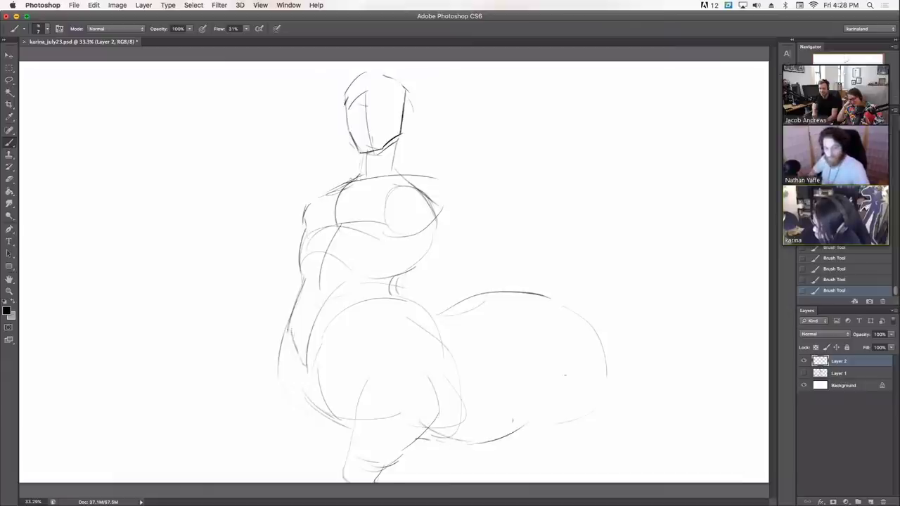
Step: Brush the curve of the rear belly, reinforce the back and rump outline, and rough in the hind leg behind it
mouse_move(563, 354)
left_mouse_down()
mouse_move(561, 393)
mouse_move(491, 443)
left_mouse_up()
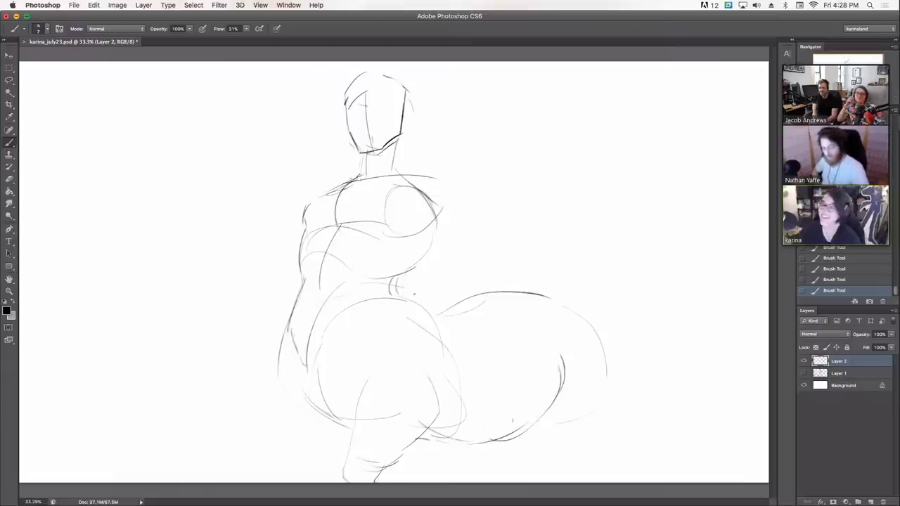
mouse_move(391, 292)
left_mouse_down()
mouse_move(454, 309)
mouse_move(489, 286)
mouse_move(548, 281)
mouse_move(581, 311)
left_mouse_up()
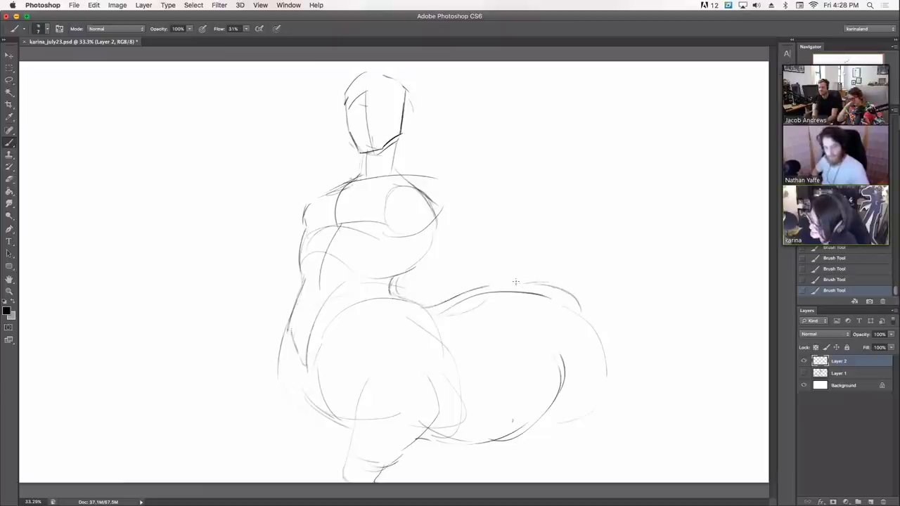
mouse_move(513, 282)
left_mouse_down()
mouse_move(556, 296)
mouse_move(492, 283)
mouse_move(568, 287)
mouse_move(547, 284)
mouse_move(582, 316)
left_mouse_up()
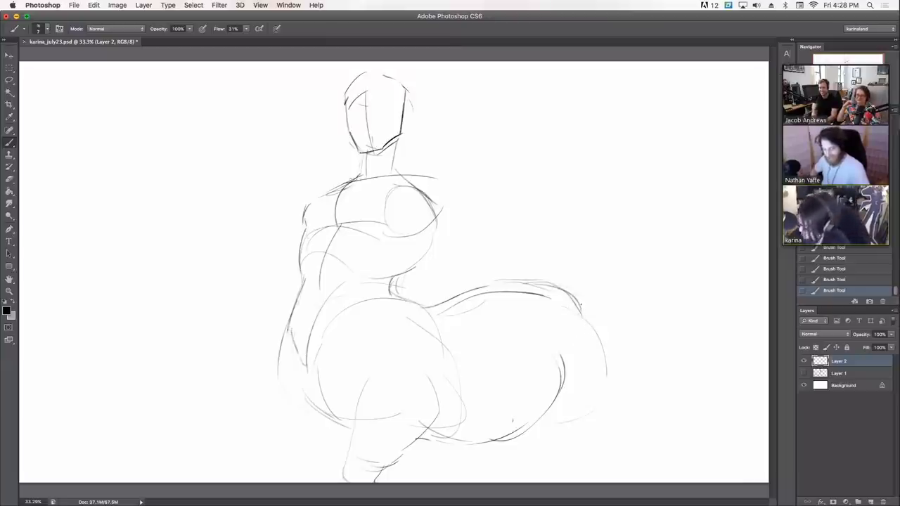
left_click_drag(582, 311, 627, 343)
left_click_drag(641, 379, 626, 404)
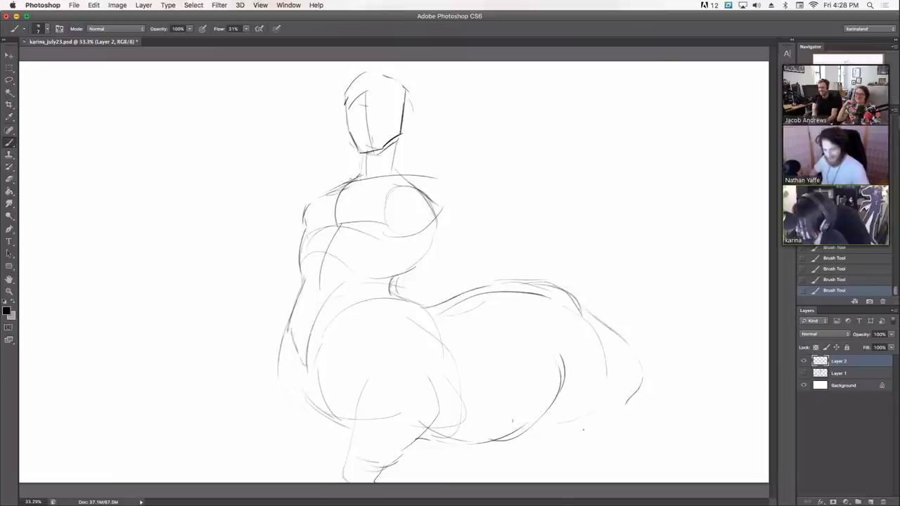
left_click_drag(563, 423, 623, 441)
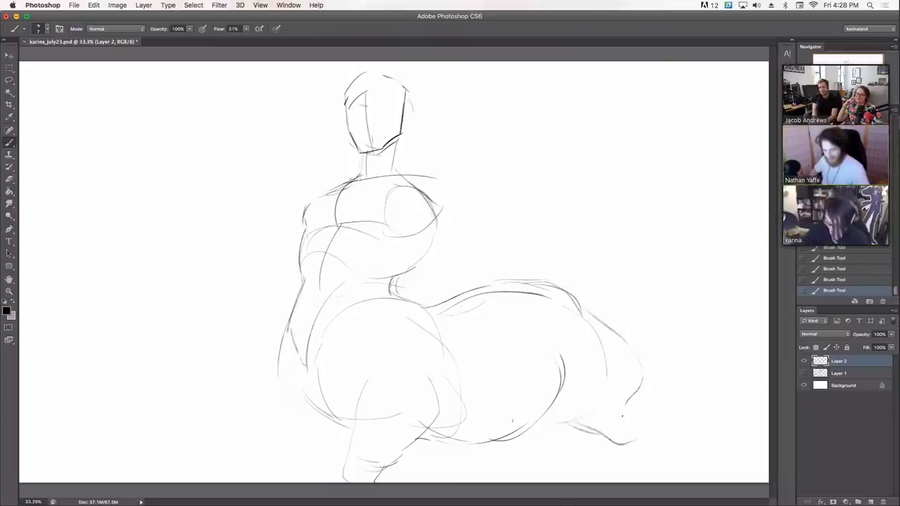
Step: Rough in the bent lower foreleg beneath the front body, erasing and redrawing its edges
mouse_move(270, 435)
left_mouse_down()
mouse_move(352, 465)
mouse_move(251, 430)
mouse_move(211, 468)
left_mouse_up()
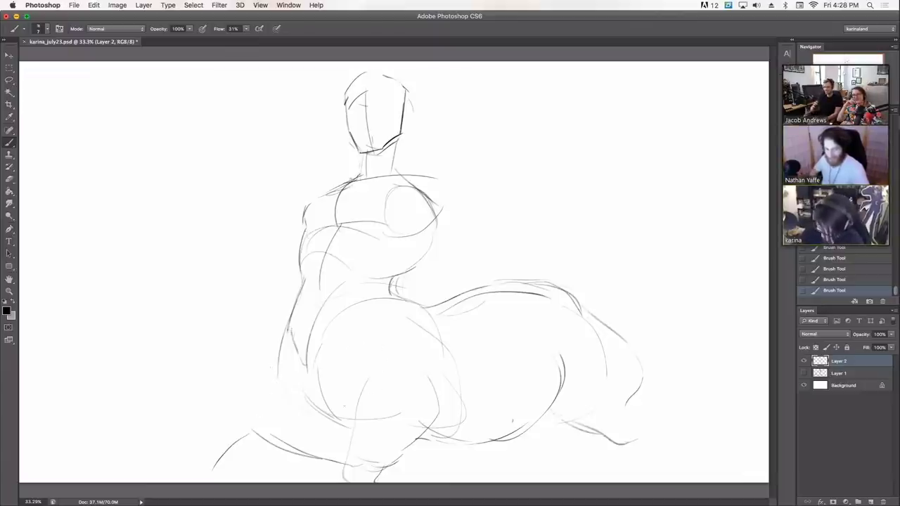
mouse_move(273, 443)
left_mouse_down()
mouse_move(239, 466)
mouse_move(232, 482)
left_mouse_up()
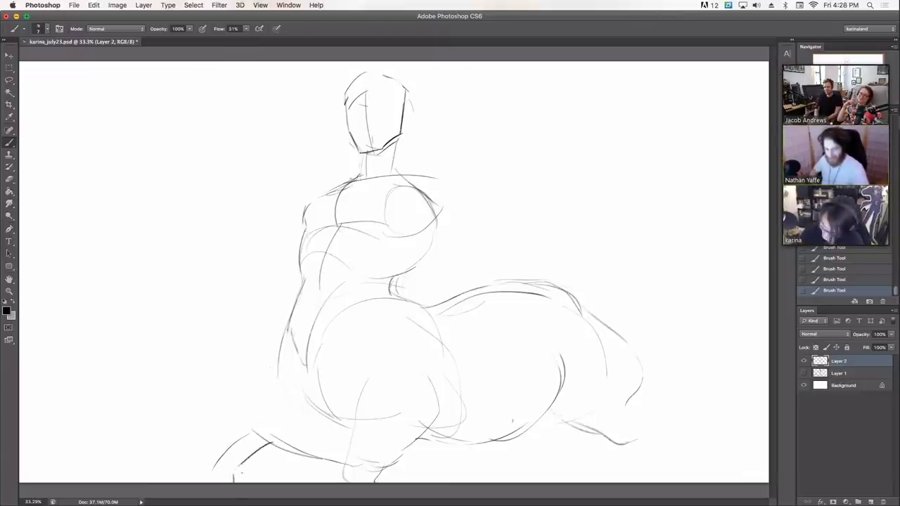
key("e")
mouse_move(249, 434)
left_mouse_down()
mouse_move(235, 450)
mouse_move(266, 457)
mouse_move(292, 422)
mouse_move(391, 469)
left_mouse_up()
left_click_drag(287, 453, 355, 475)
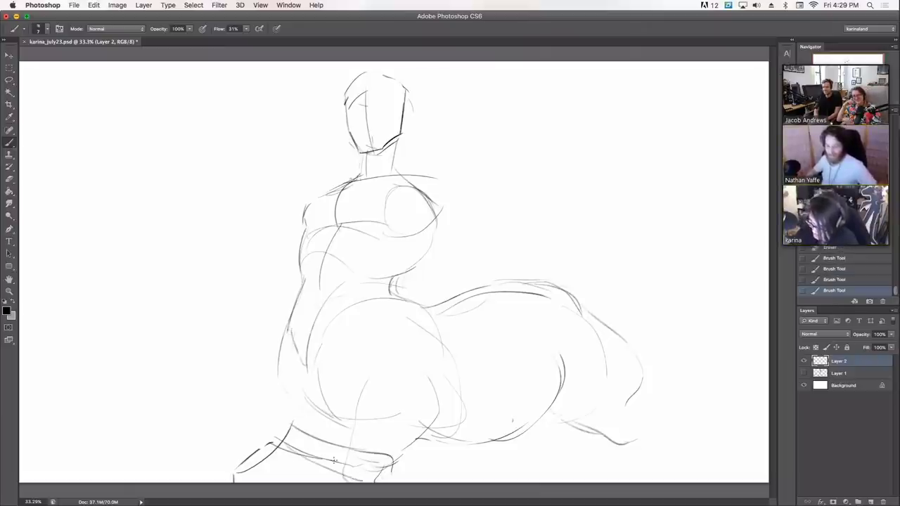
mouse_move(289, 430)
left_mouse_down()
mouse_move(236, 465)
mouse_move(228, 483)
mouse_move(258, 482)
left_mouse_up()
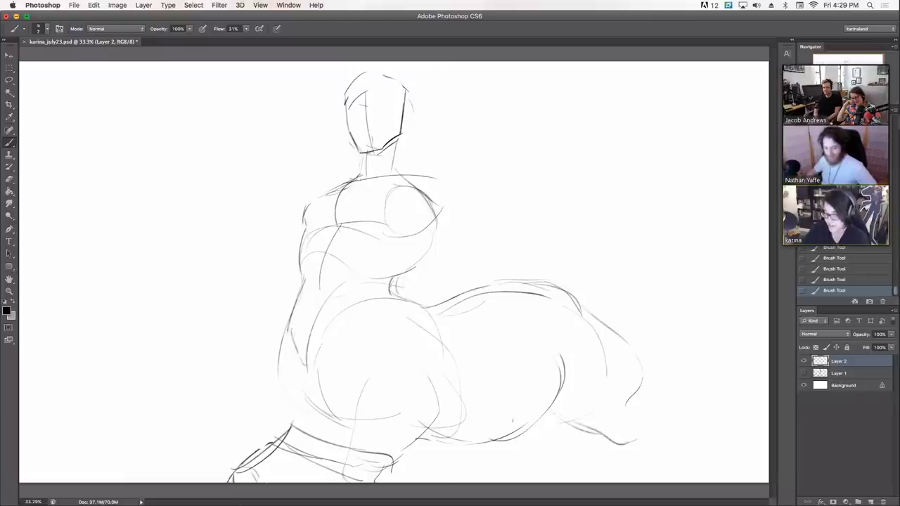
mouse_move(297, 452)
left_mouse_down()
mouse_move(262, 449)
mouse_move(286, 429)
mouse_move(280, 453)
mouse_move(300, 441)
mouse_move(306, 455)
mouse_move(364, 467)
mouse_move(339, 474)
left_mouse_up()
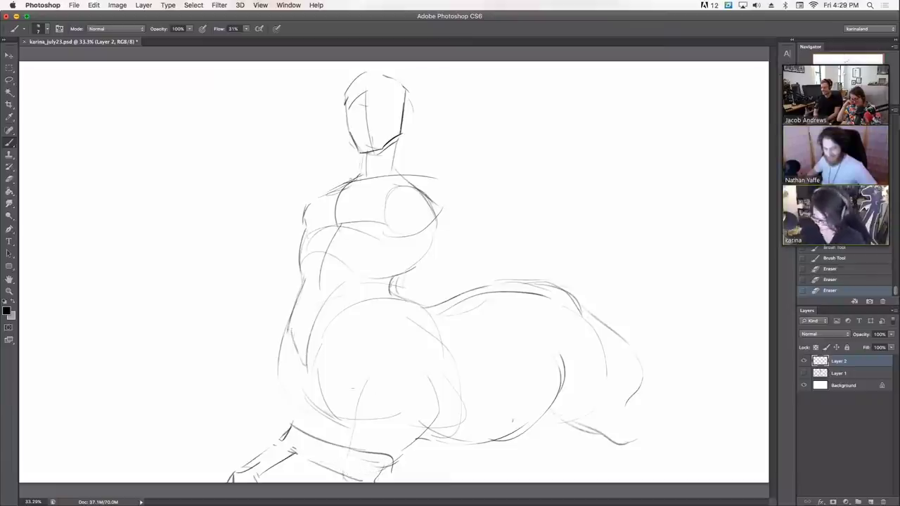
Step: Sketch the far foreleg reaching forward from the chest and bending down at the knee to the canvas's lower edge
left_click_drag(198, 370, 225, 371)
left_click_drag(253, 371, 291, 361)
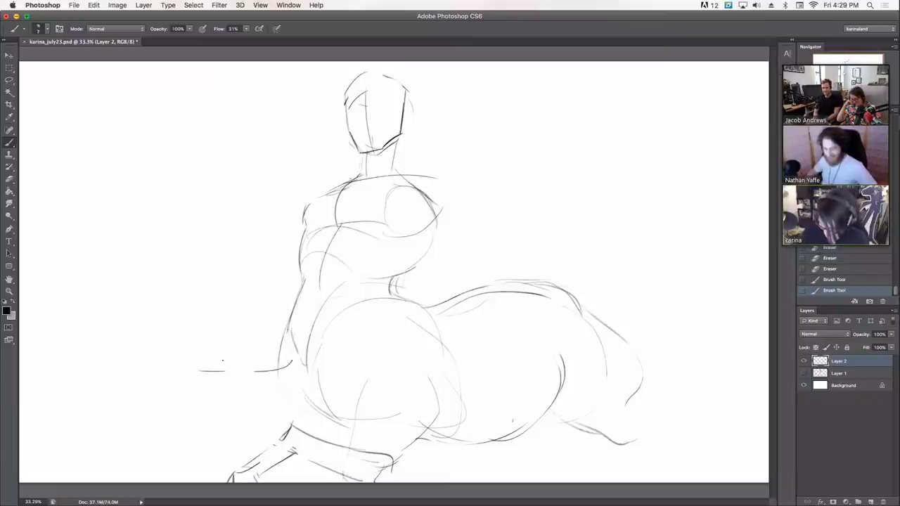
mouse_move(208, 376)
left_mouse_down()
mouse_move(166, 416)
mouse_move(171, 484)
left_mouse_up()
left_click_drag(163, 435, 169, 484)
mouse_move(164, 411)
left_mouse_down()
mouse_move(162, 432)
mouse_move(204, 484)
left_mouse_up()
left_click_drag(218, 355, 162, 421)
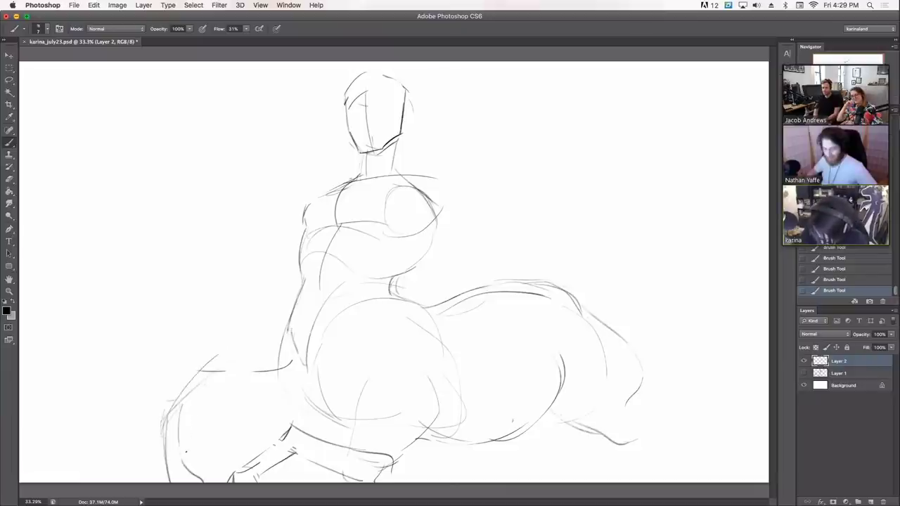
left_click_drag(182, 466, 209, 483)
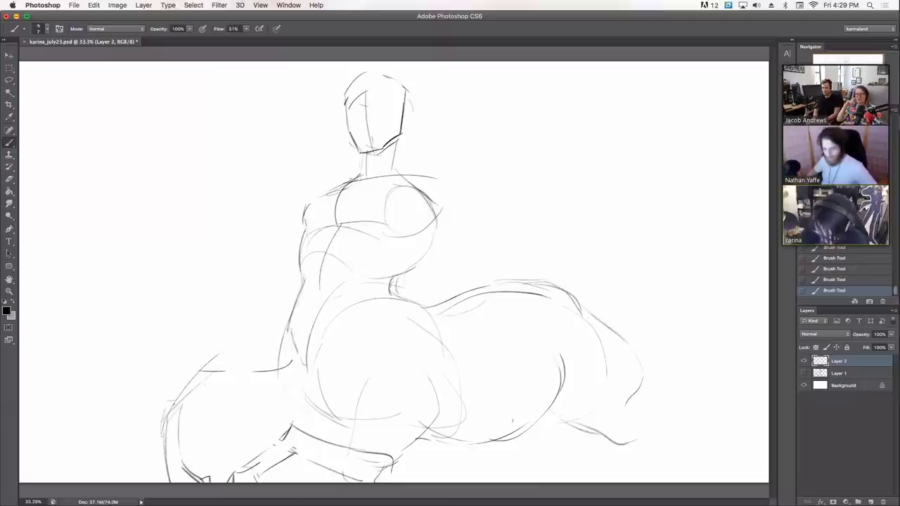
Step: Refine the far foreleg's knee and upper edge with extra brush strokes
left_click_drag(214, 374, 165, 419)
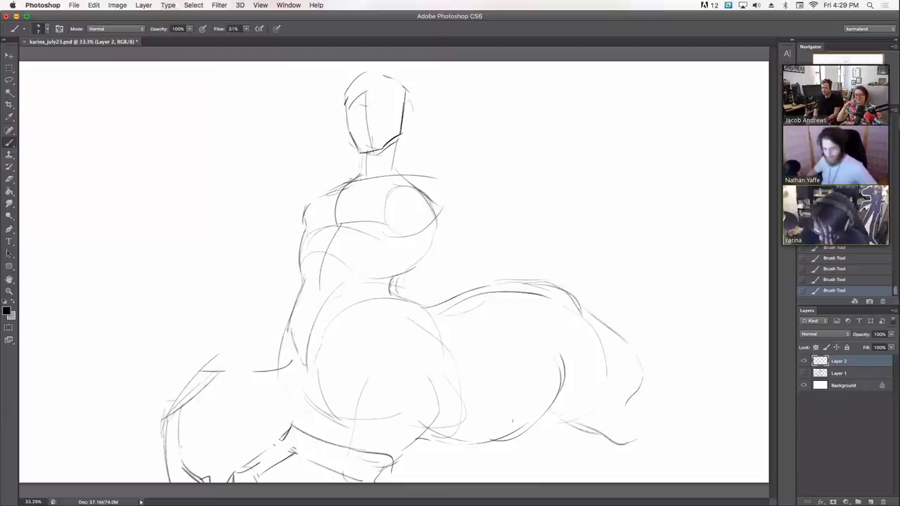
left_click_drag(215, 402, 177, 436)
left_click_drag(215, 402, 178, 437)
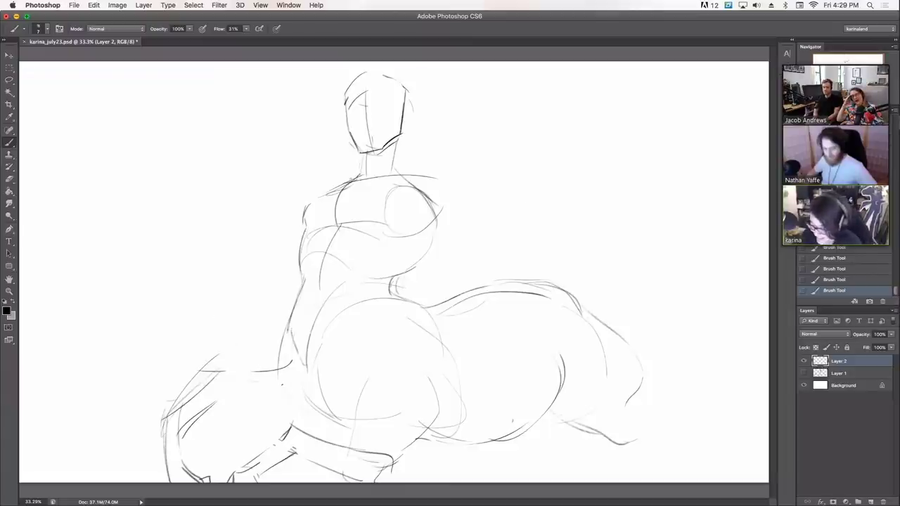
mouse_move(213, 359)
left_mouse_down()
mouse_move(257, 380)
mouse_move(275, 364)
left_mouse_up()
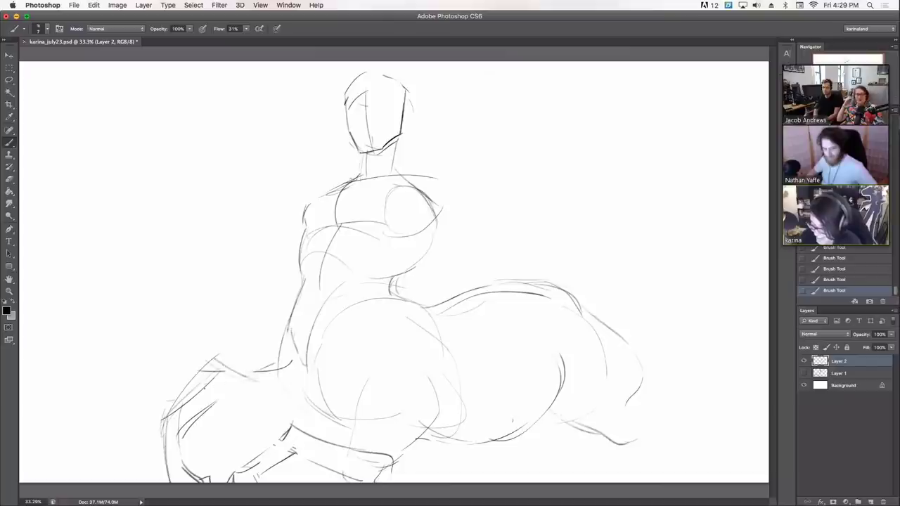
Step: Draw the far shoulder slope from the waist into the far foreleg, and darken the front chest contour
mouse_move(301, 299)
left_mouse_down()
mouse_move(244, 358)
mouse_move(278, 391)
left_mouse_up()
mouse_move(211, 358)
left_mouse_down()
mouse_move(253, 368)
mouse_move(184, 409)
left_mouse_up()
left_click_drag(235, 385, 272, 397)
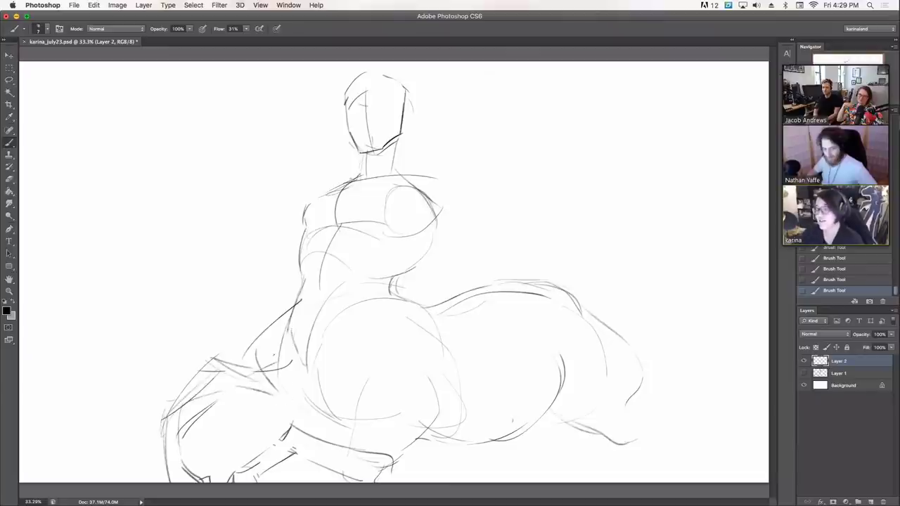
left_click_drag(293, 320, 320, 422)
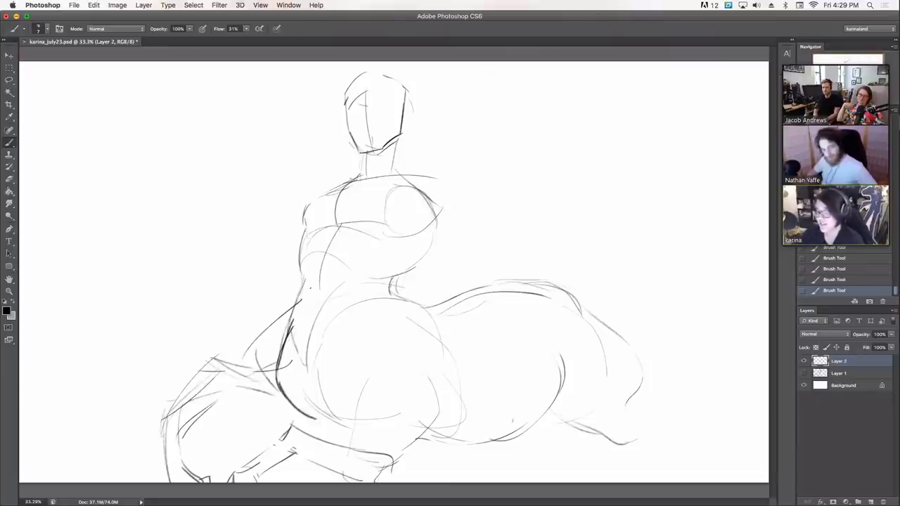
Step: Erase the overlapping construction lines around the front waist and where the far foreleg meets the chest
key("e")
left_click_drag(294, 309, 278, 345)
left_click_drag(309, 296, 315, 283)
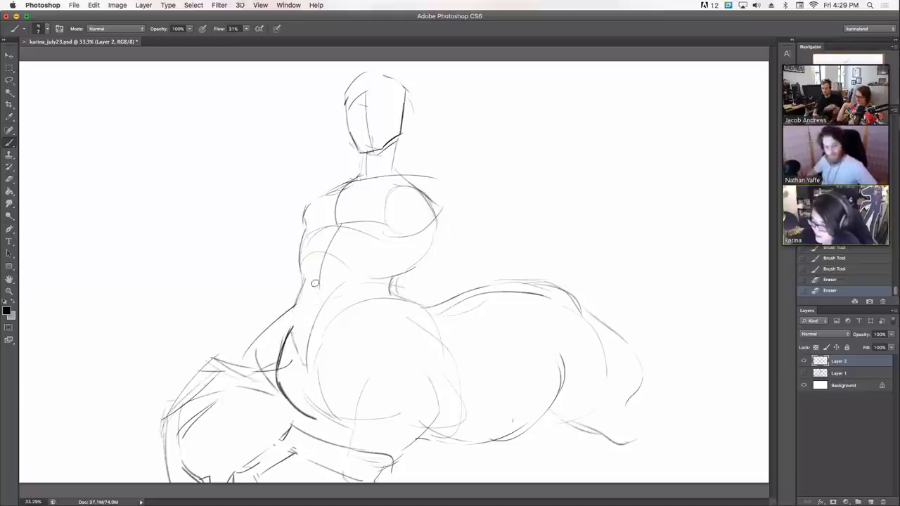
left_click_drag(299, 317, 303, 294)
mouse_move(266, 350)
left_mouse_down()
mouse_move(258, 353)
mouse_move(273, 399)
left_mouse_up()
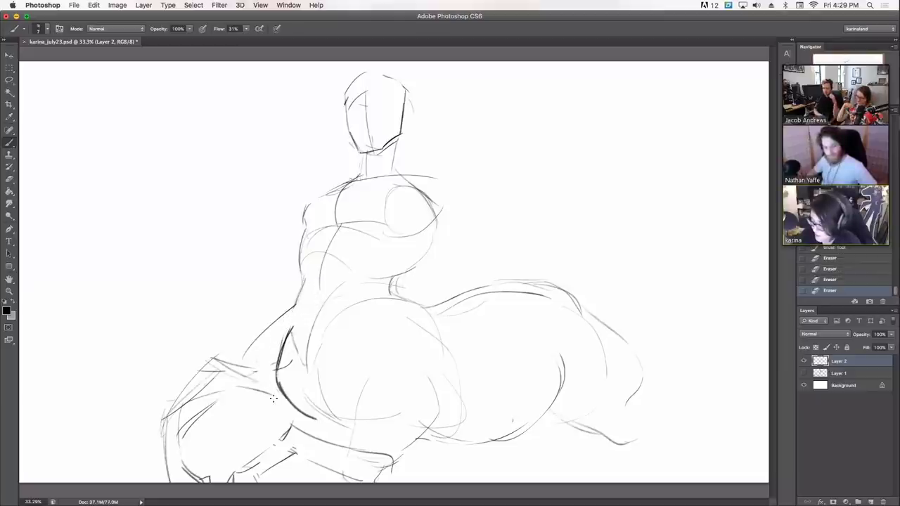
Step: Darken the far shoulder and front waist contours, and draw a larger circle for the near human shoulder
left_click_drag(249, 350, 276, 397)
mouse_move(260, 378)
left_mouse_down()
mouse_move(300, 412)
mouse_move(253, 363)
mouse_move(307, 280)
left_mouse_up()
mouse_move(293, 320)
left_mouse_down()
mouse_move(313, 268)
mouse_move(325, 263)
mouse_move(306, 280)
mouse_move(294, 324)
mouse_move(302, 324)
left_mouse_up()
left_click_drag(305, 265, 305, 277)
left_click_drag(310, 262, 305, 272)
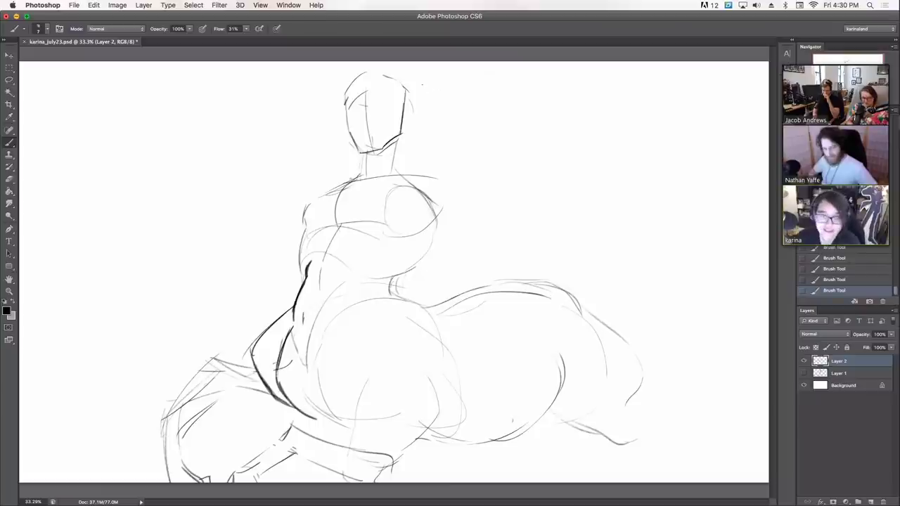
left_click_drag(393, 172, 393, 239)
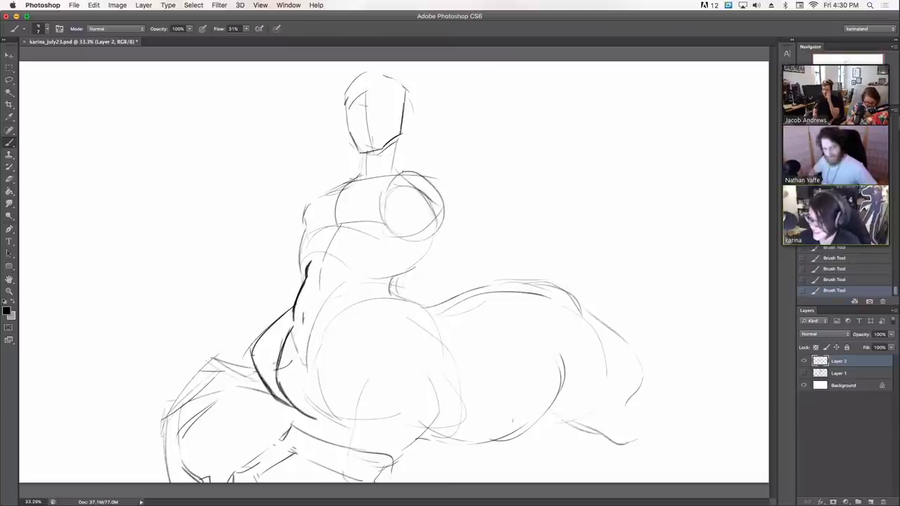
mouse_move(383, 191)
left_mouse_down()
mouse_move(420, 172)
mouse_move(422, 204)
left_mouse_up()
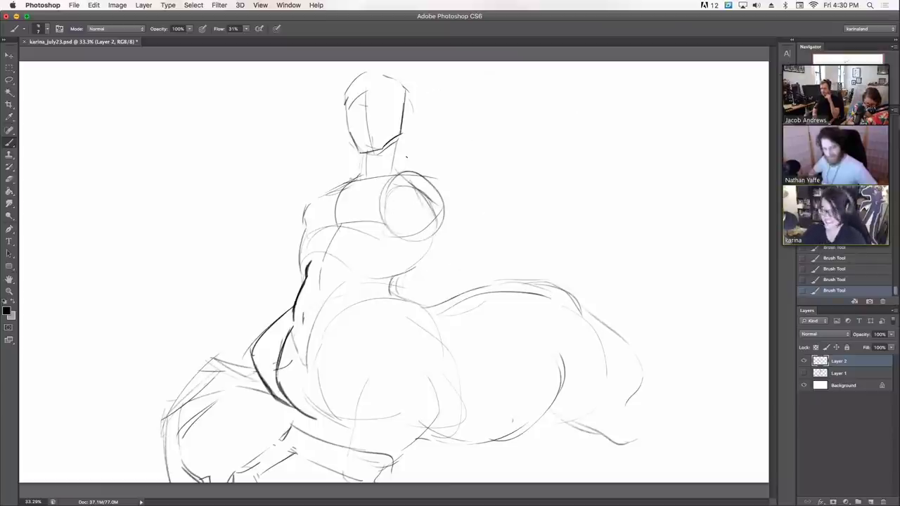
Step: Darken the far foreleg's inner and outer edges from the knee down, erasing the stray sketch lines
mouse_move(217, 390)
left_mouse_down()
mouse_move(179, 421)
mouse_move(187, 468)
left_mouse_up()
mouse_move(179, 422)
left_mouse_down()
mouse_move(188, 470)
mouse_move(184, 420)
mouse_move(210, 400)
mouse_move(196, 399)
mouse_move(209, 366)
left_mouse_up()
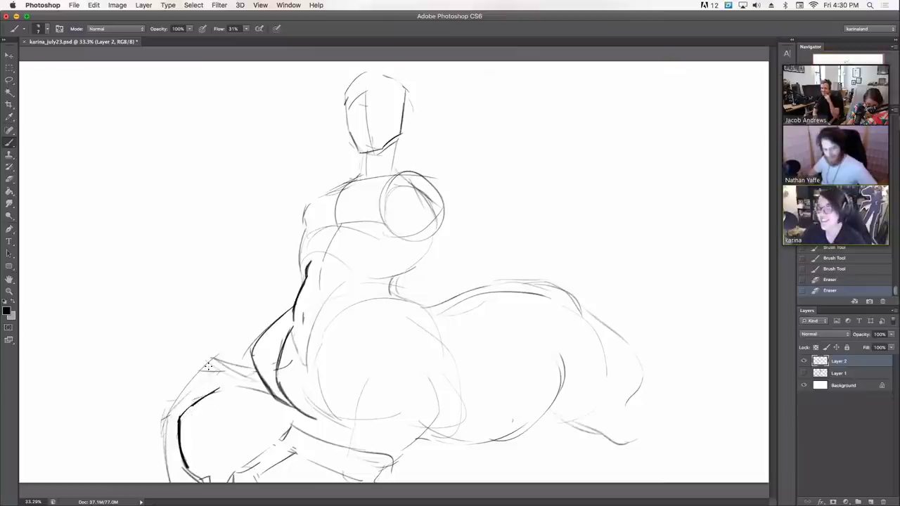
left_click_drag(164, 416, 211, 364)
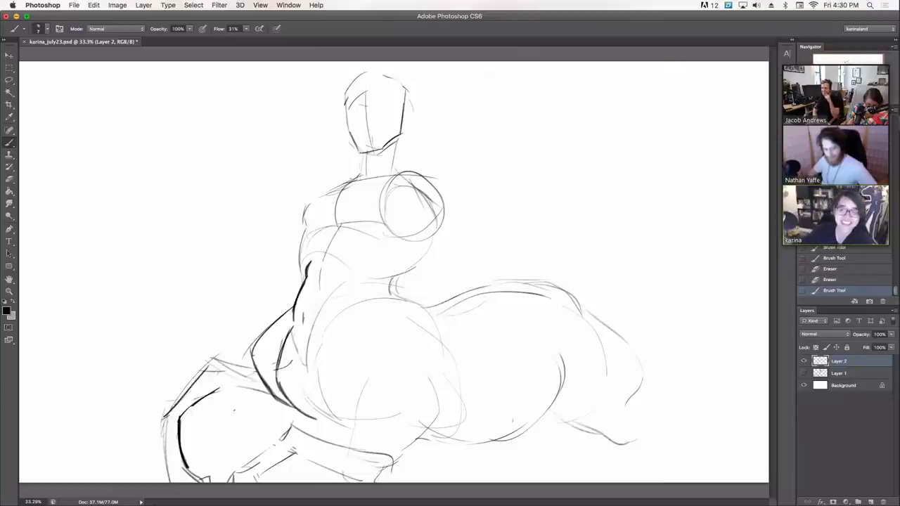
mouse_move(166, 418)
left_mouse_down()
mouse_move(171, 482)
mouse_move(210, 479)
mouse_move(198, 470)
mouse_move(203, 481)
left_mouse_up()
key("b")
left_click_drag(198, 477, 205, 485)
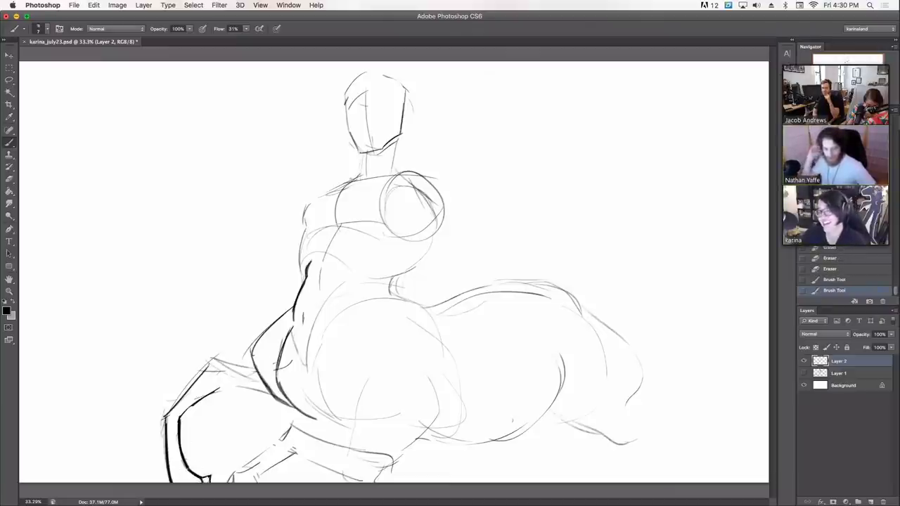
Step: Clean up the far foreleg's upper section and darken its top and underside lines between knee and chest
mouse_move(210, 362)
left_mouse_down()
mouse_move(204, 370)
mouse_move(255, 375)
mouse_move(274, 399)
left_mouse_up()
key("e")
mouse_move(211, 365)
left_mouse_down()
mouse_move(267, 396)
mouse_move(225, 375)
mouse_move(255, 381)
mouse_move(210, 387)
mouse_move(227, 380)
mouse_move(202, 398)
left_mouse_up()
left_click_drag(204, 395, 180, 418)
mouse_move(212, 392)
left_mouse_down()
mouse_move(254, 387)
mouse_move(267, 396)
left_mouse_up()
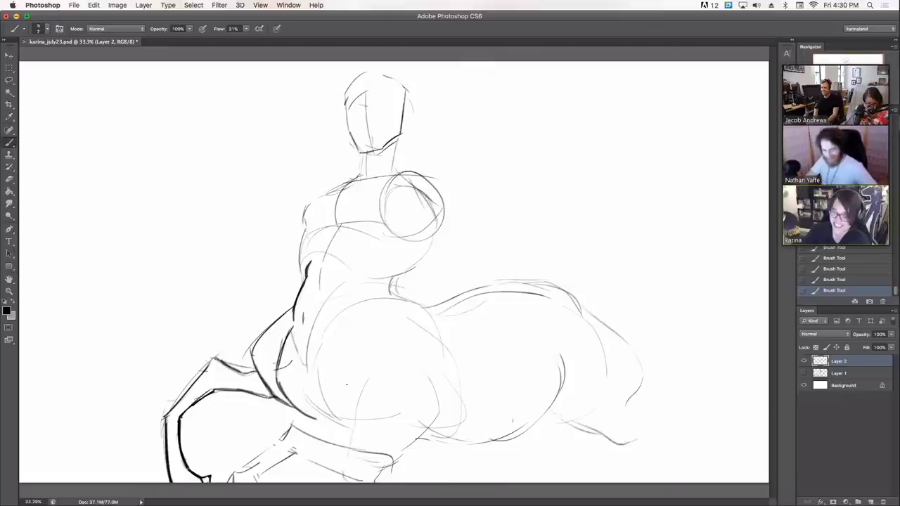
Step: Darken the bent foreleg's forward edge and the lower chest contour, and brush a heavy crease along the near foreleg's front
mouse_move(289, 430)
left_mouse_down()
mouse_move(233, 474)
mouse_move(249, 467)
left_mouse_up()
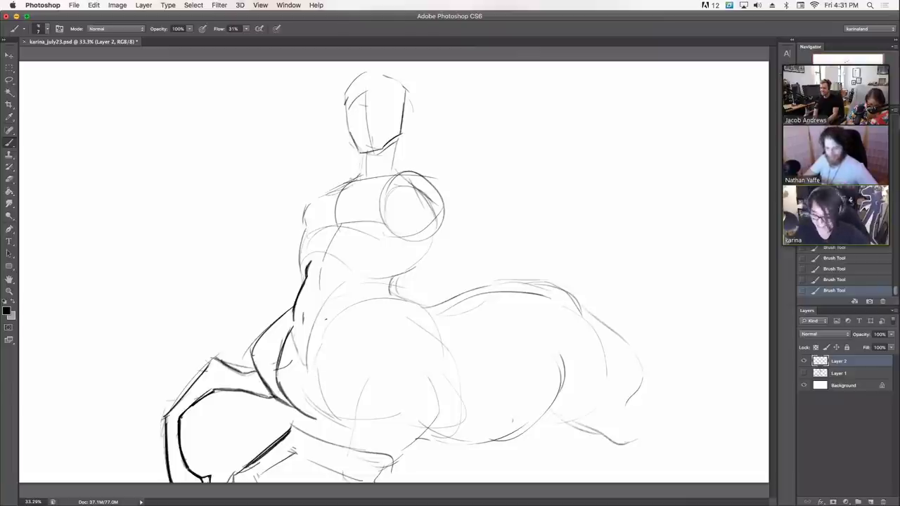
left_click_drag(305, 414, 343, 427)
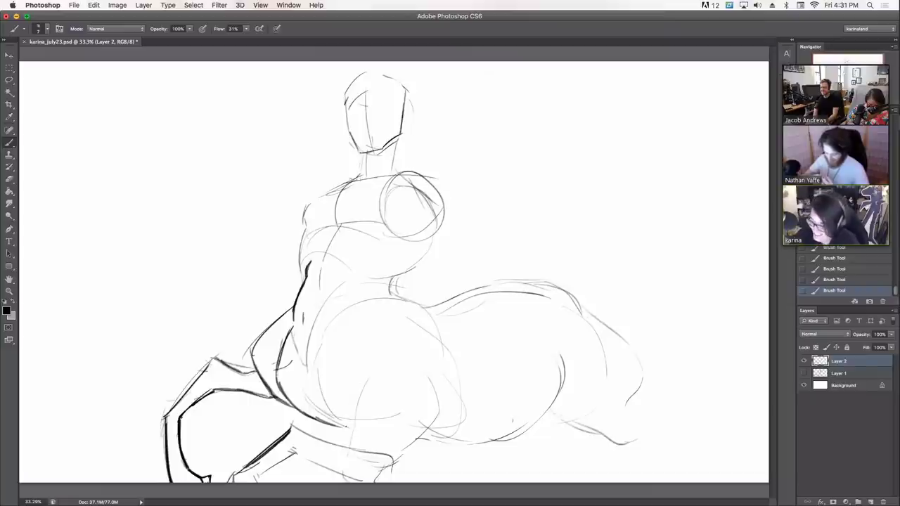
left_click_drag(328, 395, 353, 434)
mouse_move(344, 364)
left_mouse_down()
mouse_move(327, 395)
mouse_move(327, 388)
mouse_move(351, 434)
left_mouse_up()
mouse_move(341, 368)
left_mouse_down()
mouse_move(326, 396)
mouse_move(330, 384)
left_mouse_up()
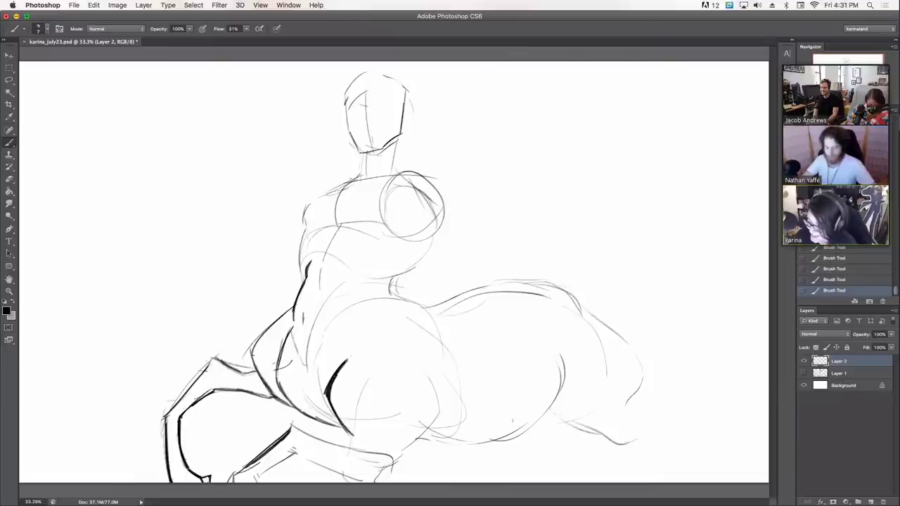
left_click_drag(350, 347, 347, 362)
left_click_drag(351, 431, 354, 448)
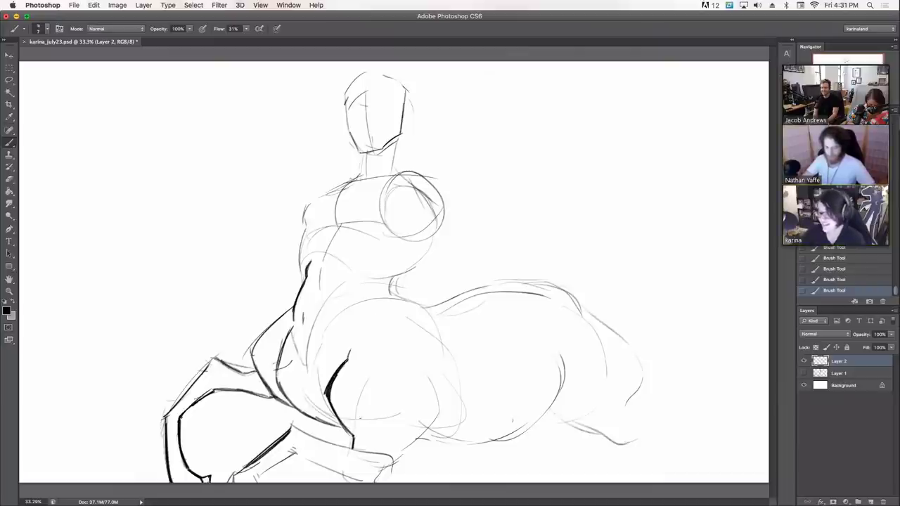
Step: Erase the stray line beside the near haunch, darken the haunch's front curve, and add short accent strokes at the waist
left_click_drag(307, 378, 338, 286)
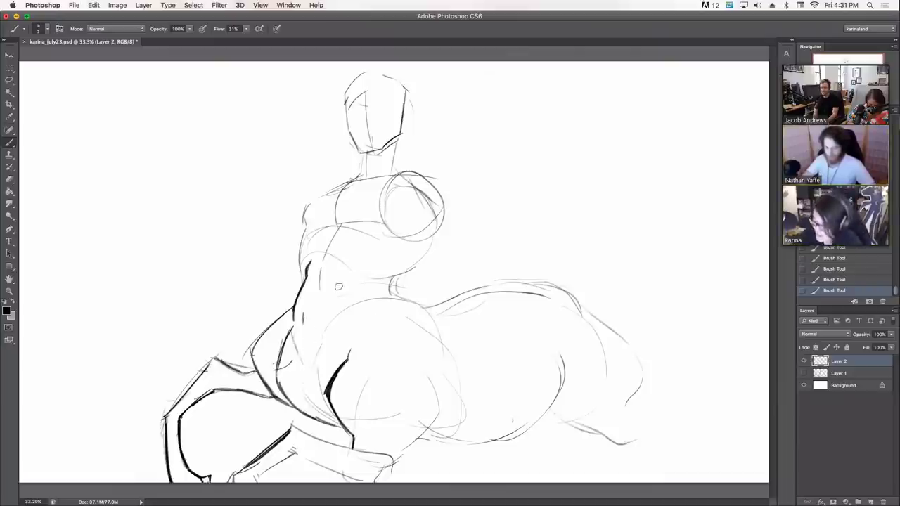
left_click_drag(318, 351, 365, 300)
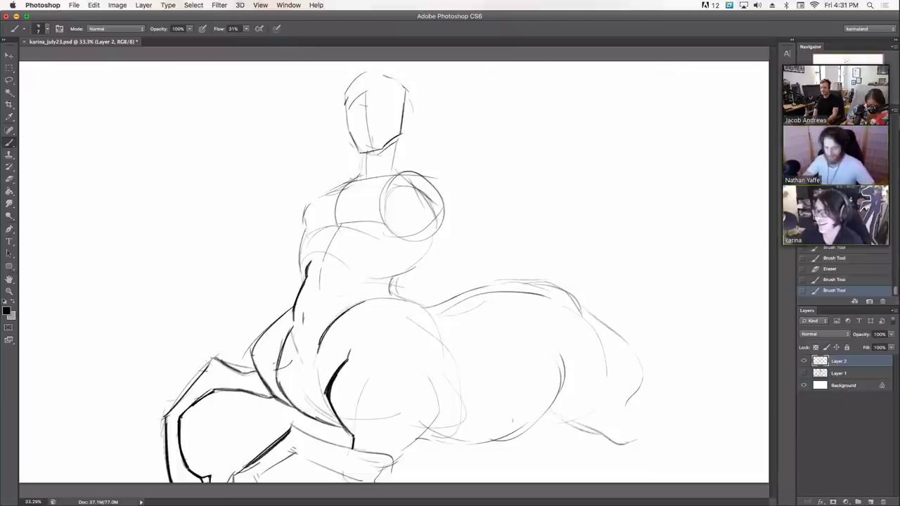
mouse_move(299, 355)
left_mouse_down()
mouse_move(314, 341)
mouse_move(306, 294)
mouse_move(309, 305)
left_mouse_up()
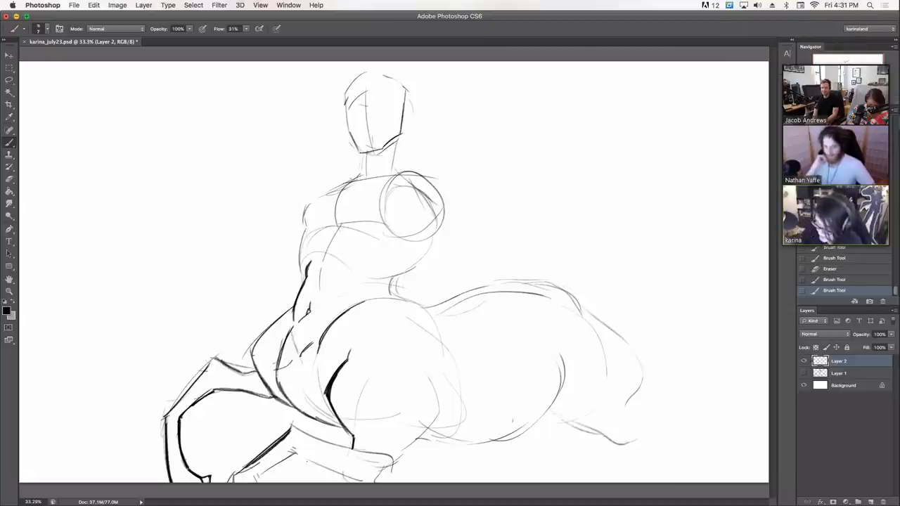
Step: Darken the upper and lower edges of the near foreleg's folded forearm and its end
left_click_drag(290, 450, 358, 482)
left_click_drag(292, 426, 384, 471)
left_click_drag(386, 469, 379, 482)
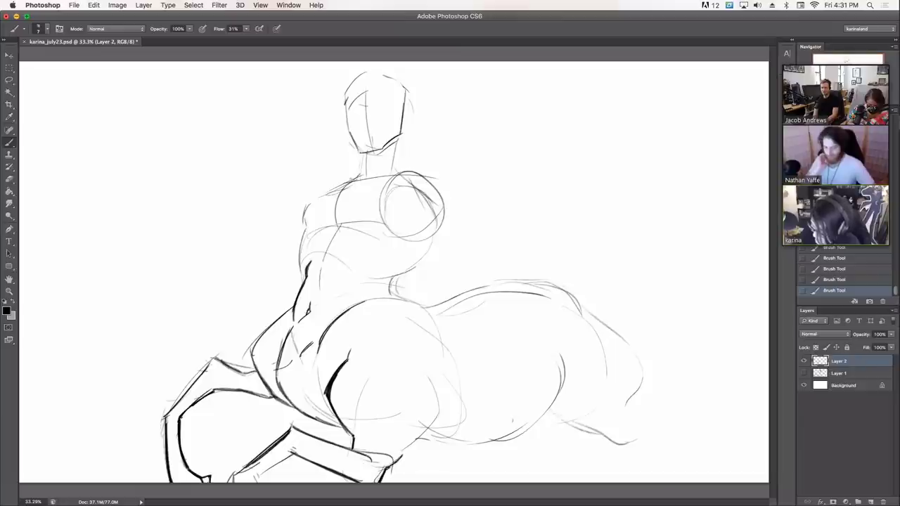
Step: Darken the near foreleg's knee, thigh curves and folded shin, erase the overlapping guide lines, and brush a darker belly line behind the leg
left_click_drag(415, 446, 390, 468)
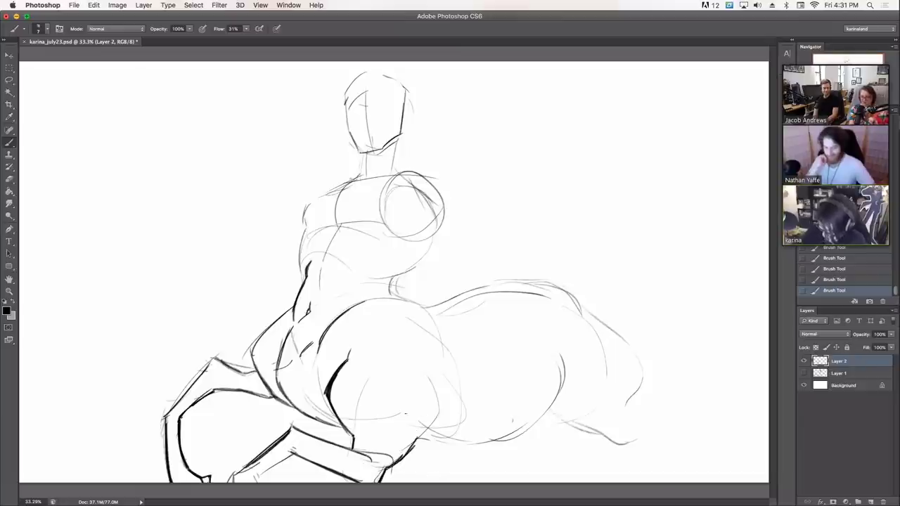
left_click_drag(353, 423, 397, 362)
mouse_move(445, 419)
left_mouse_down()
mouse_move(411, 446)
mouse_move(430, 363)
left_mouse_up()
left_click_drag(449, 393, 447, 408)
mouse_move(429, 363)
left_mouse_down()
mouse_move(446, 419)
mouse_move(404, 447)
left_mouse_up()
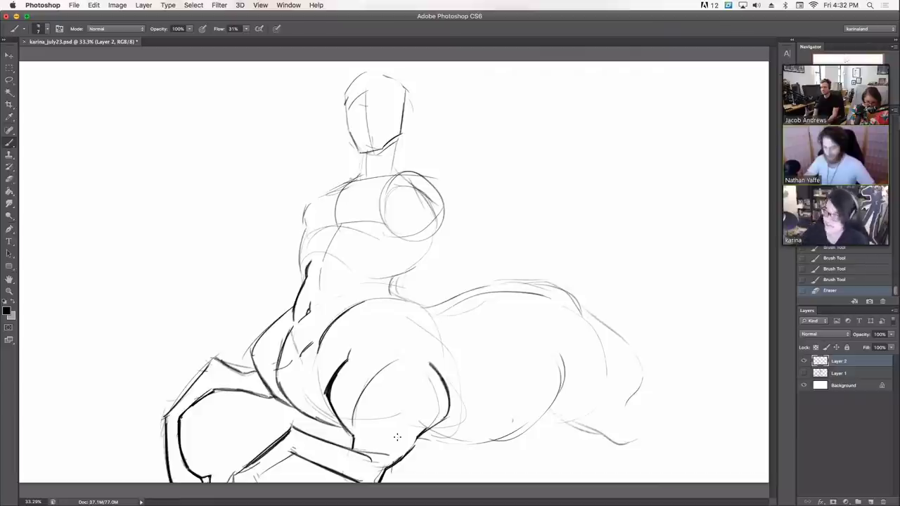
left_click_drag(296, 455, 258, 483)
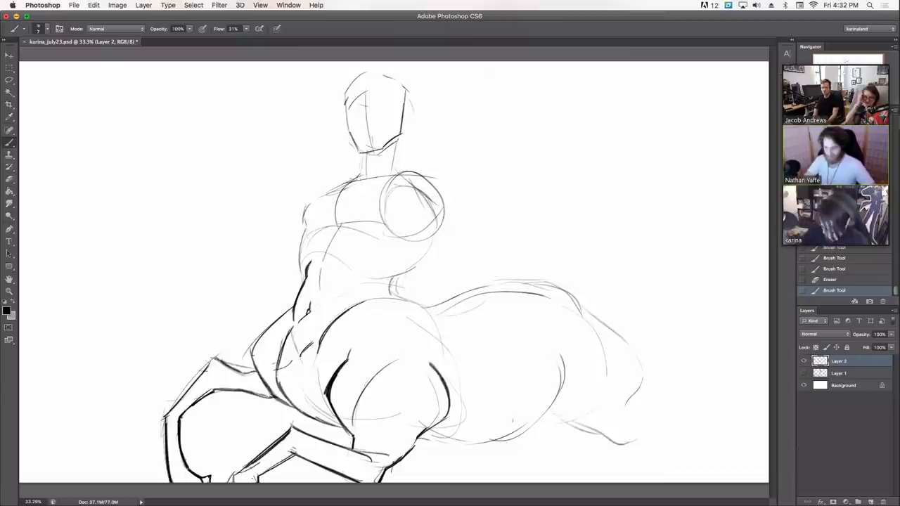
mouse_move(412, 439)
left_mouse_down()
mouse_move(482, 451)
mouse_move(506, 438)
mouse_move(438, 447)
mouse_move(489, 453)
left_mouse_up()
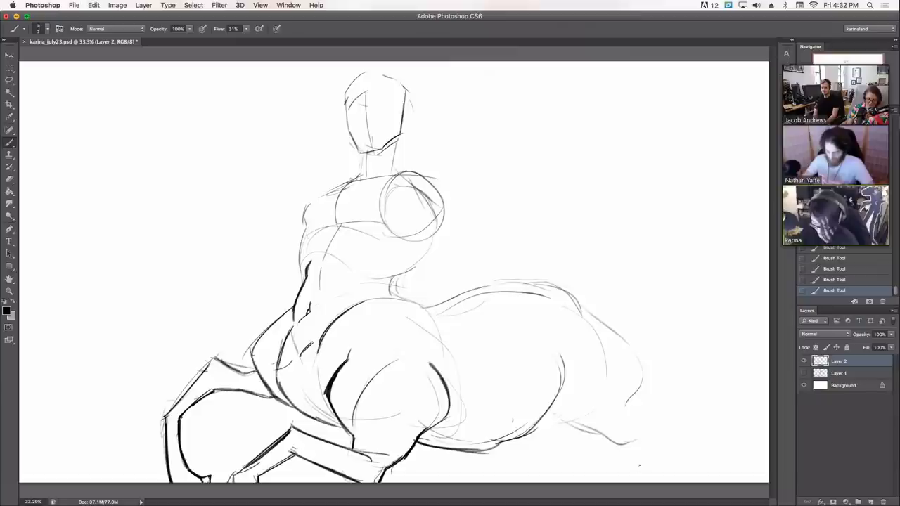
mouse_move(635, 412)
left_mouse_down()
mouse_move(664, 477)
mouse_move(621, 483)
left_mouse_up()
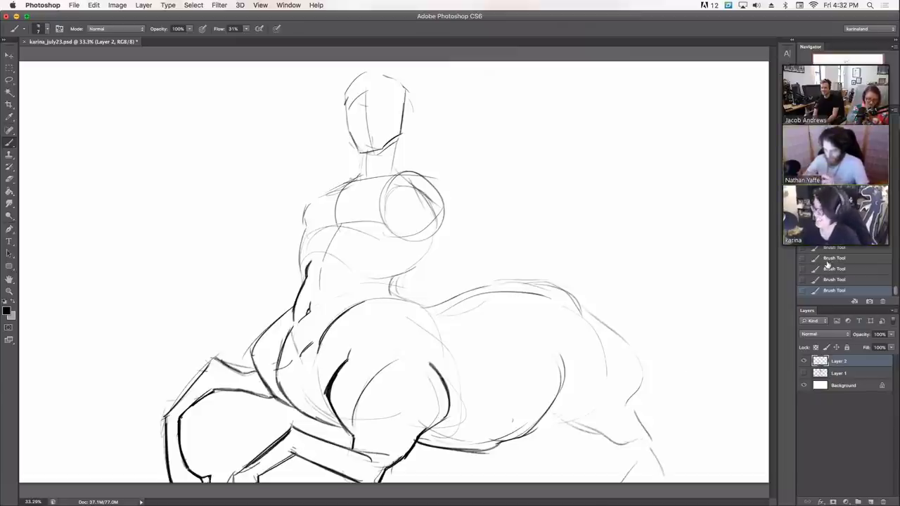
key("super+alt+z")
key("super+alt+z")
key("super+alt+z")
key("super+shift+z")
key("super+shift+z")
key("super+shift+z")
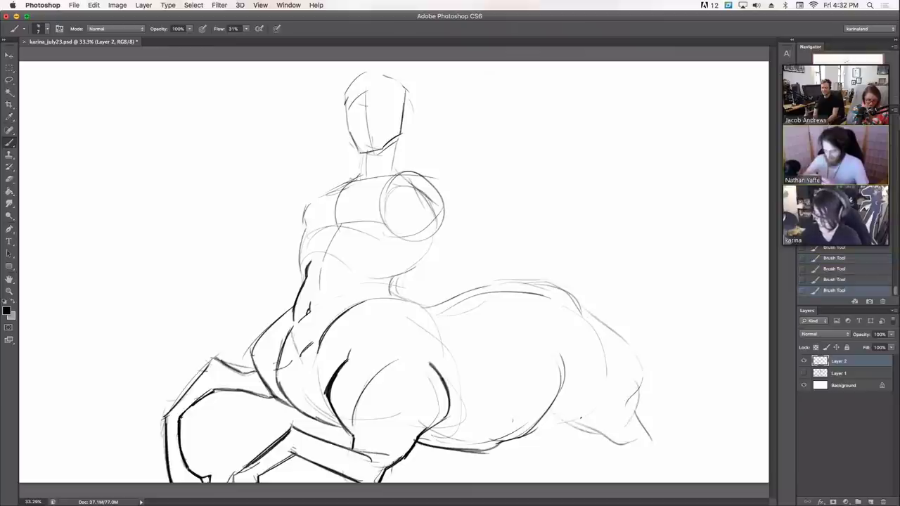
Step: Darken the flank crease and trim its upper end, and brush in the hind thigh's rear edge and front edge below the belly
left_click_drag(558, 413, 564, 358)
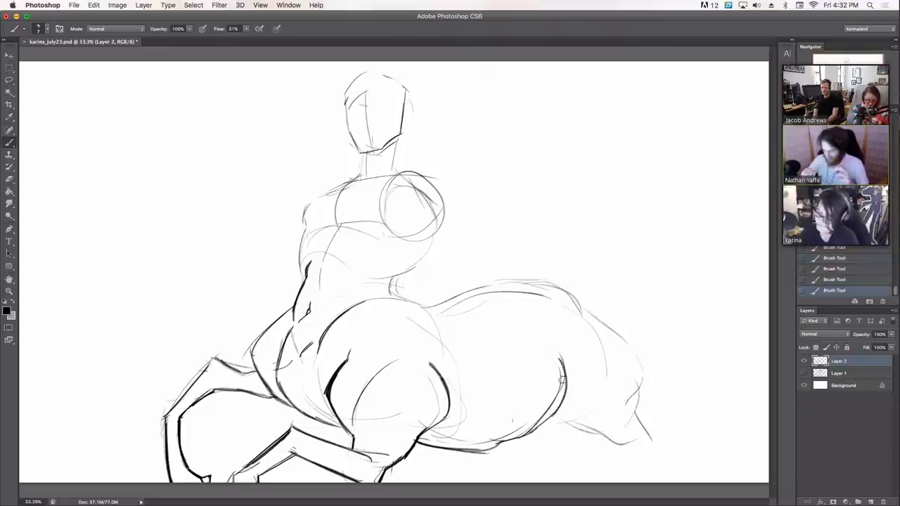
mouse_move(553, 404)
left_mouse_down()
mouse_move(548, 391)
mouse_move(520, 425)
left_mouse_up()
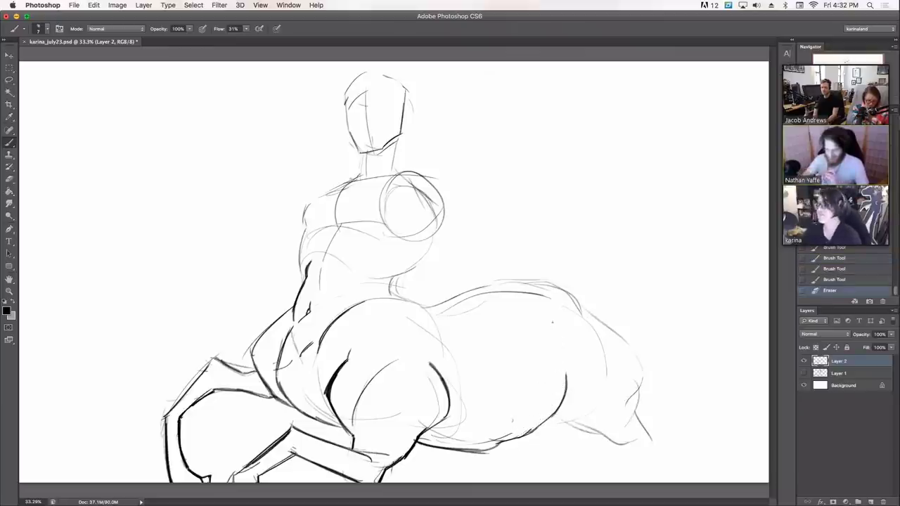
mouse_move(601, 329)
left_mouse_down()
mouse_move(620, 411)
mouse_move(518, 467)
mouse_move(522, 452)
mouse_move(519, 467)
left_mouse_up()
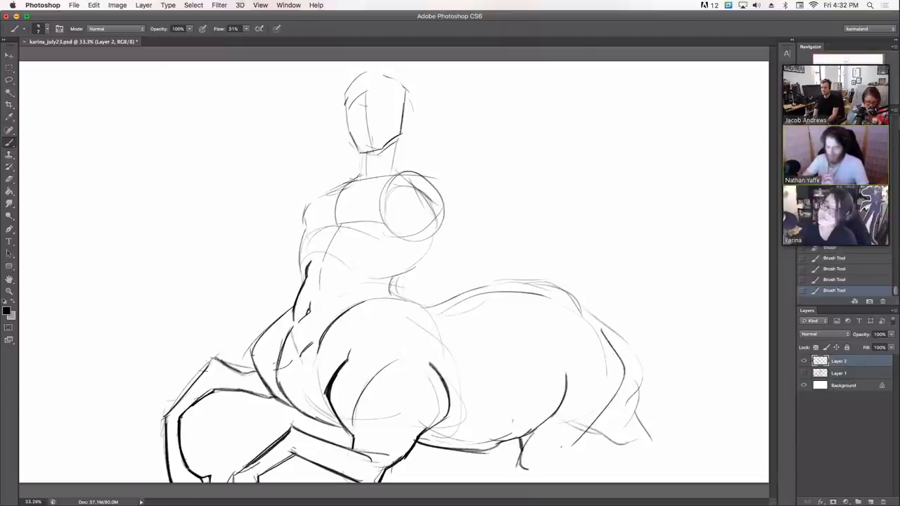
Step: Erase the old rump lines behind the new thigh edge and darken the hind leg's rear contour from haunch to hock
mouse_move(611, 437)
left_mouse_down()
mouse_move(596, 436)
mouse_move(643, 379)
mouse_move(623, 446)
mouse_move(641, 435)
left_mouse_up()
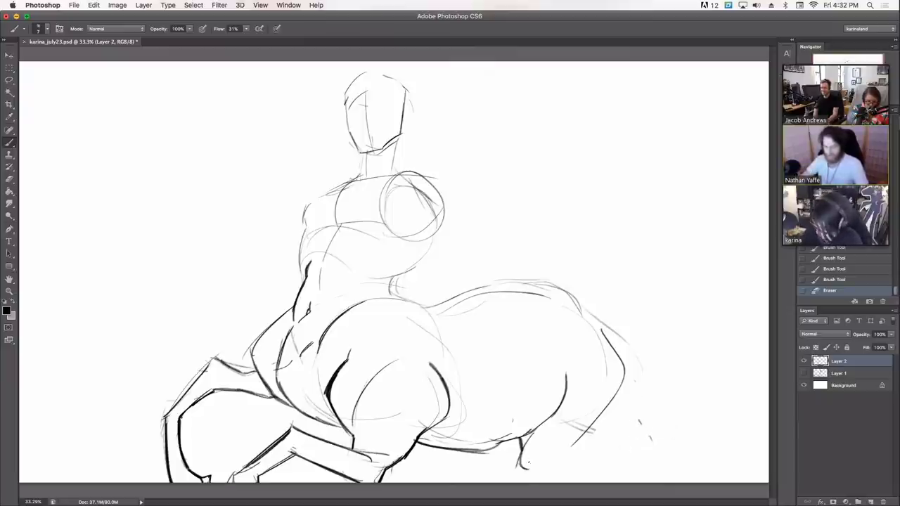
left_click_drag(538, 471, 582, 440)
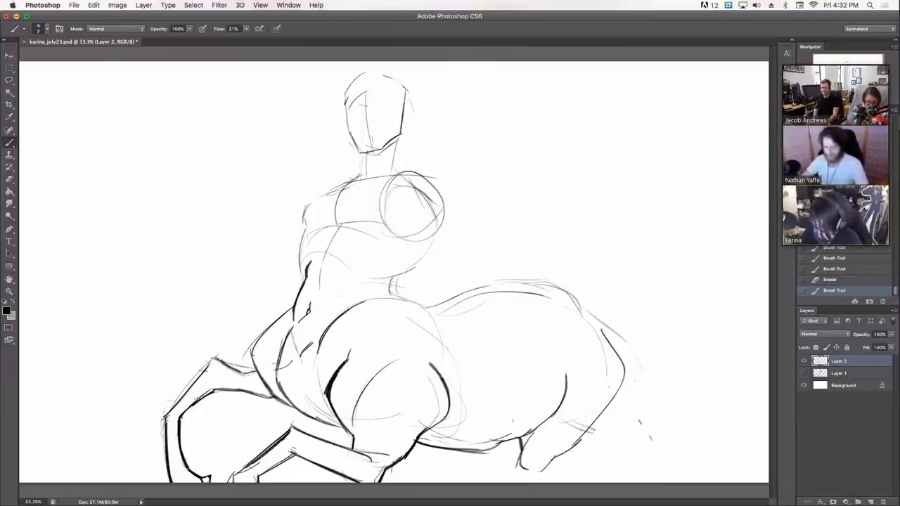
left_click_drag(606, 395, 574, 446)
mouse_move(576, 396)
left_mouse_down()
mouse_move(561, 434)
mouse_move(584, 415)
mouse_move(600, 423)
mouse_move(575, 427)
mouse_move(604, 412)
left_mouse_up()
mouse_move(588, 433)
left_mouse_down()
mouse_move(616, 398)
mouse_move(623, 359)
left_mouse_up()
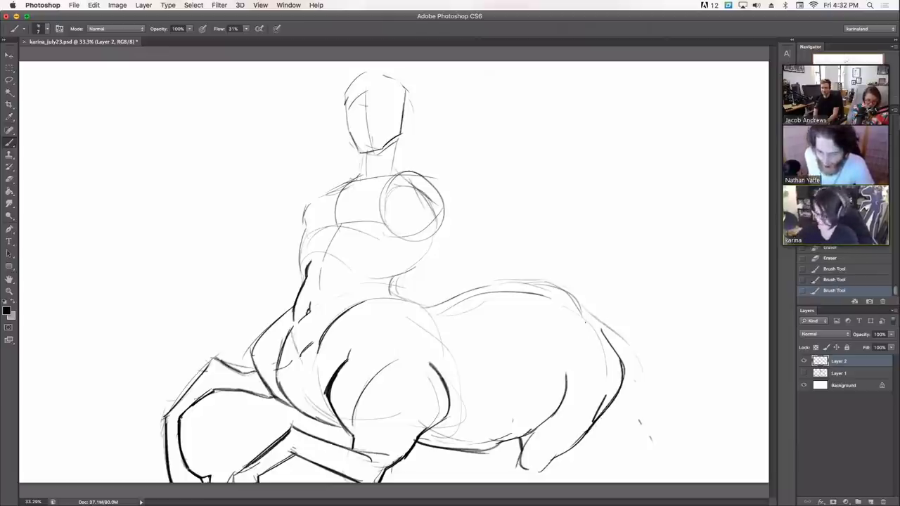
Step: Outline a long arching tail sweeping back from the rump, with upper and lower edges, and erase the overshooting line ends
mouse_move(657, 308)
left_mouse_down()
mouse_move(580, 322)
mouse_move(634, 280)
mouse_move(743, 421)
left_mouse_up()
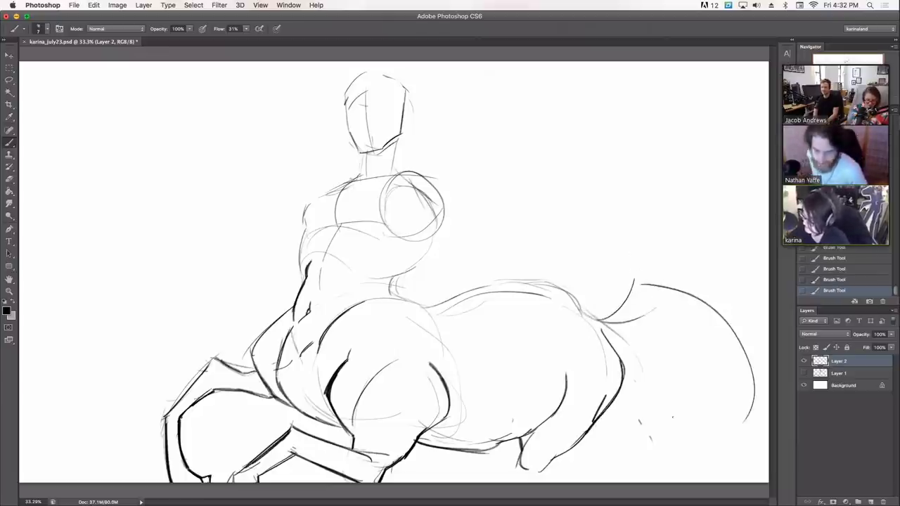
mouse_move(654, 335)
left_mouse_down()
mouse_move(609, 346)
mouse_move(749, 380)
left_mouse_up()
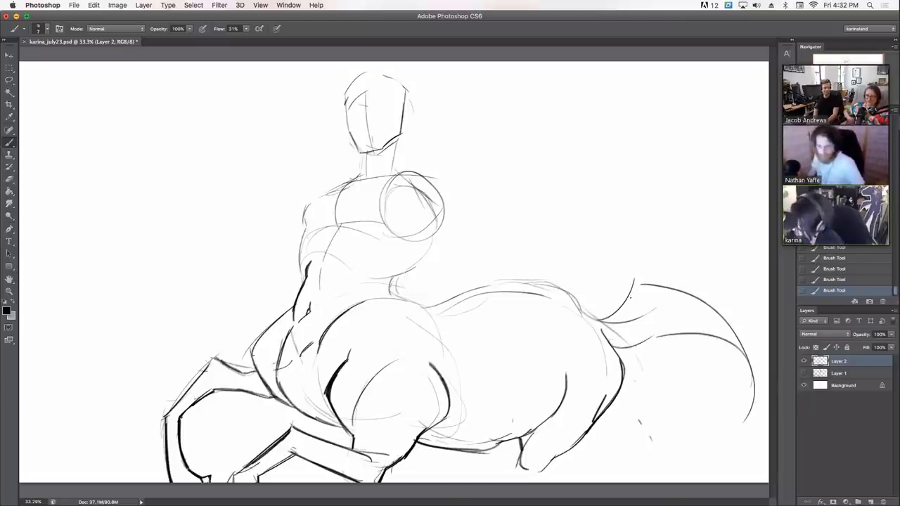
mouse_move(631, 294)
left_mouse_down()
mouse_move(684, 288)
mouse_move(625, 288)
left_mouse_up()
key("e")
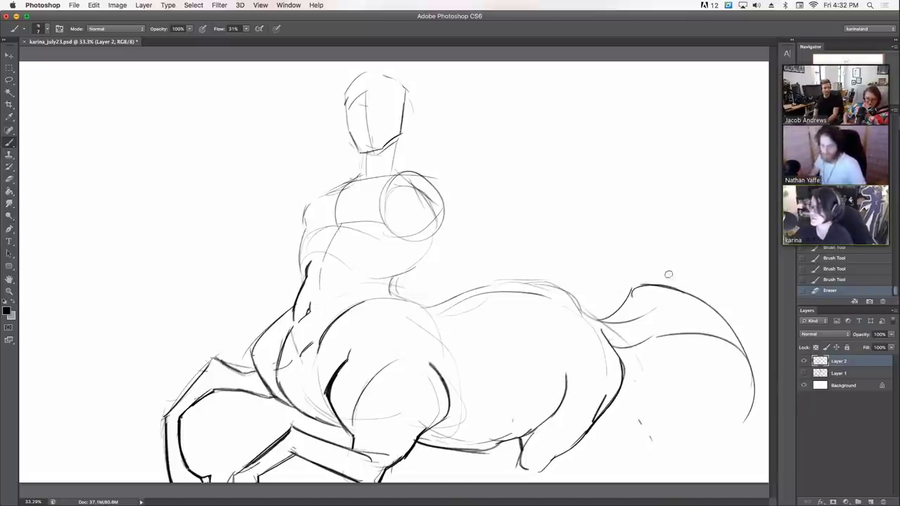
left_click_drag(751, 393, 742, 423)
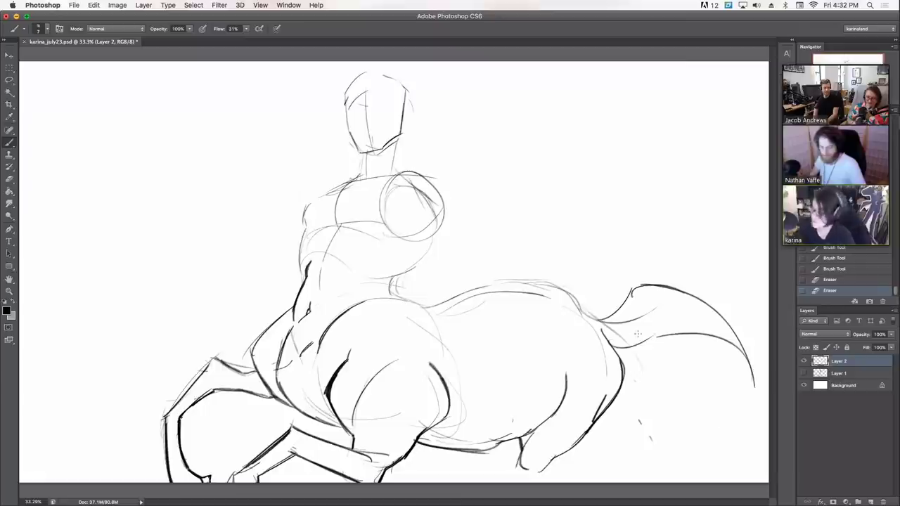
Step: Darken the tail's lower edge and sketch a second lock of hair curving down beneath the tip
mouse_move(642, 330)
left_mouse_down()
mouse_move(745, 361)
mouse_move(665, 338)
mouse_move(719, 359)
left_mouse_up()
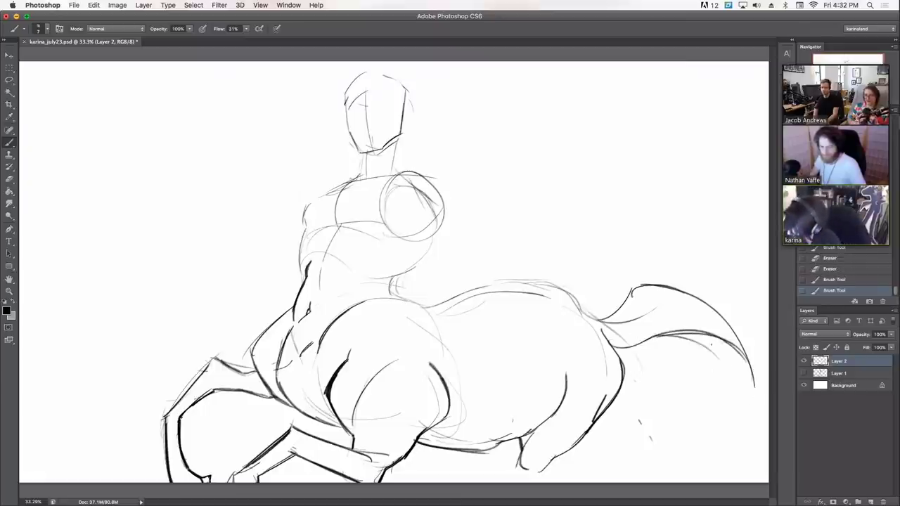
mouse_move(681, 328)
left_mouse_down()
mouse_move(726, 353)
mouse_move(735, 404)
left_mouse_up()
left_click_drag(732, 347, 734, 409)
left_click_drag(698, 335, 738, 379)
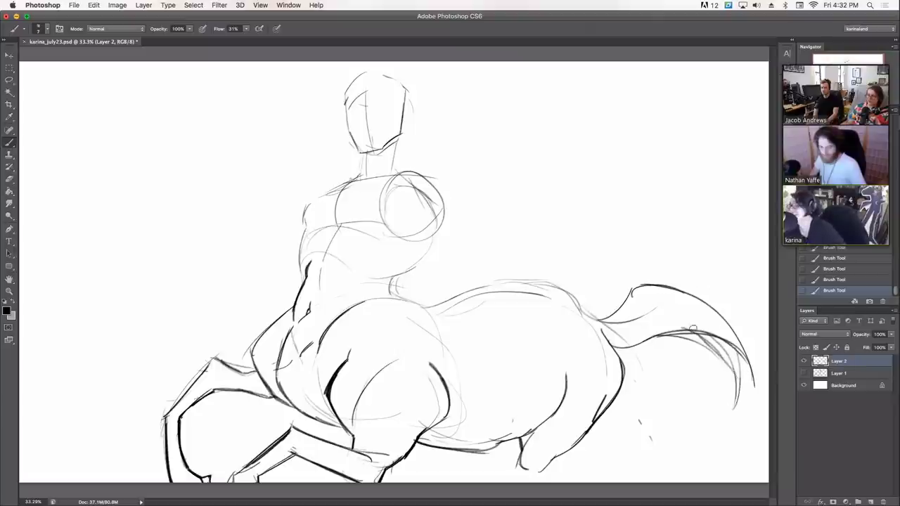
Step: Erase the overlapping lines where the tail's two locks split and redraw that lower edge with a darker stroke
key("e")
left_click_drag(709, 351, 720, 370)
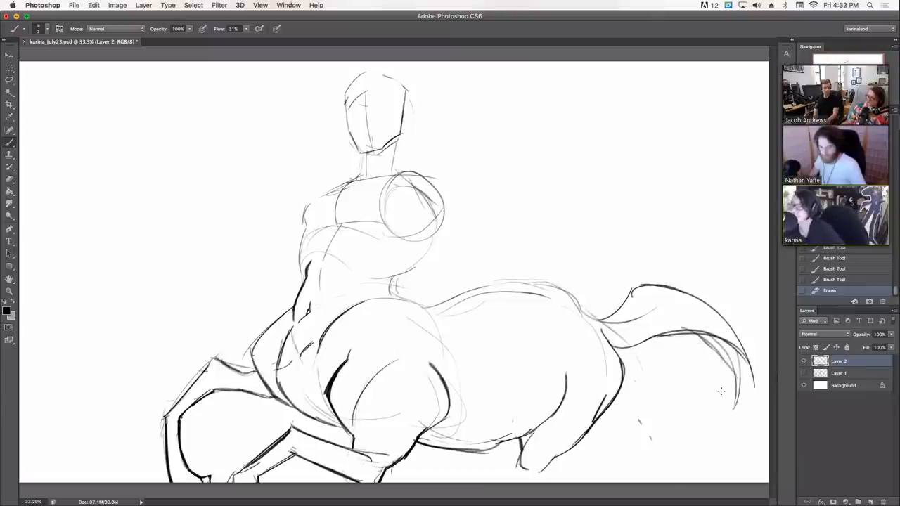
left_click_drag(668, 333, 723, 360)
key("e")
mouse_move(672, 325)
left_mouse_down()
mouse_move(706, 343)
mouse_move(705, 328)
left_mouse_up()
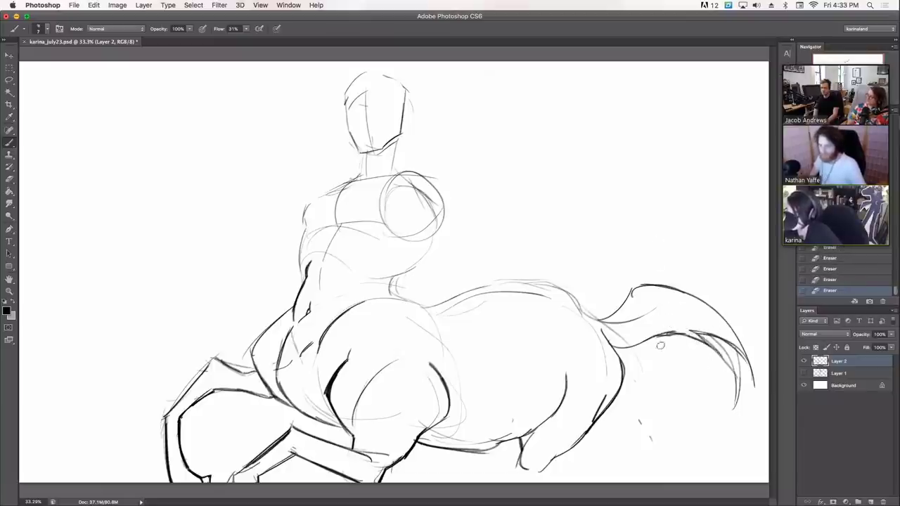
mouse_move(659, 344)
left_mouse_down()
mouse_move(685, 330)
mouse_move(698, 344)
mouse_move(695, 333)
left_mouse_up()
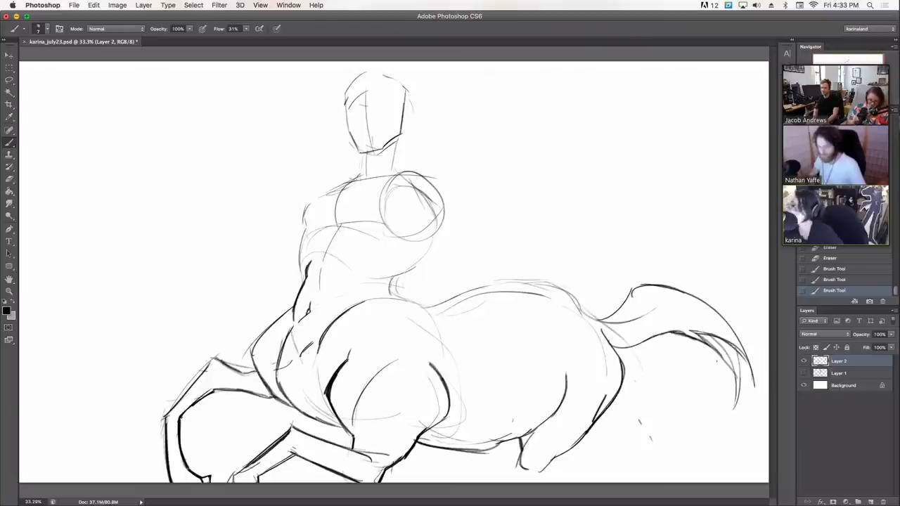
left_click_drag(746, 344, 716, 424)
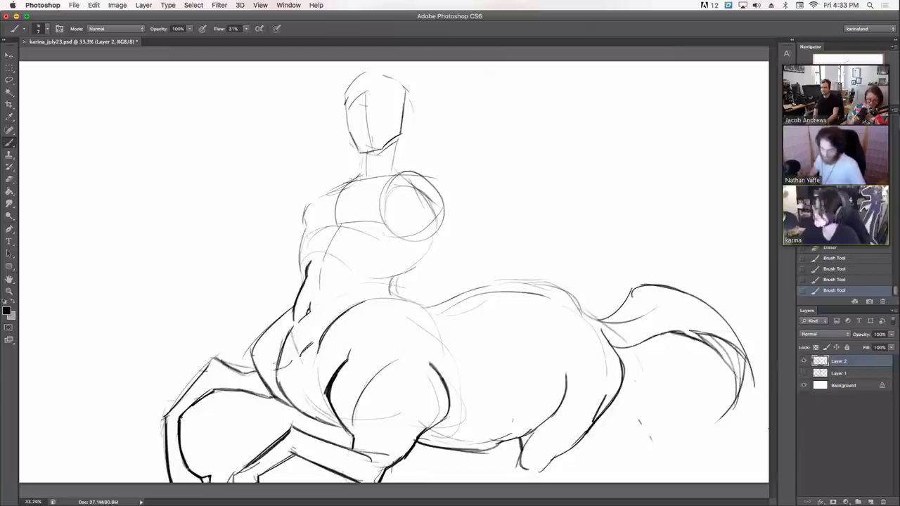
left_click(824, 279)
Step: Add a curved line at the tail's root and darken the back contour from the waist over the rump to the tail
mouse_move(654, 284)
left_mouse_down()
mouse_move(633, 287)
mouse_move(606, 329)
left_mouse_up()
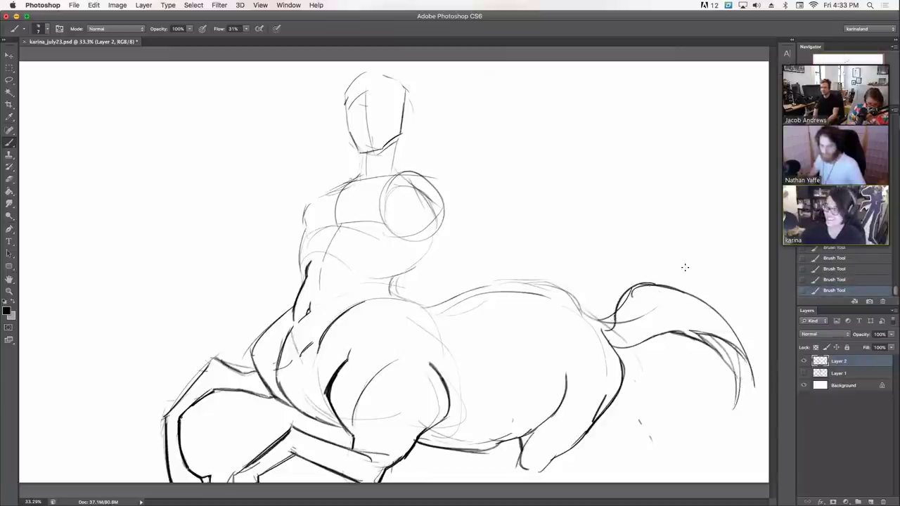
mouse_move(391, 276)
left_mouse_down()
mouse_move(396, 299)
mouse_move(416, 304)
mouse_move(558, 288)
mouse_move(608, 344)
left_mouse_up()
left_click_drag(577, 309, 607, 344)
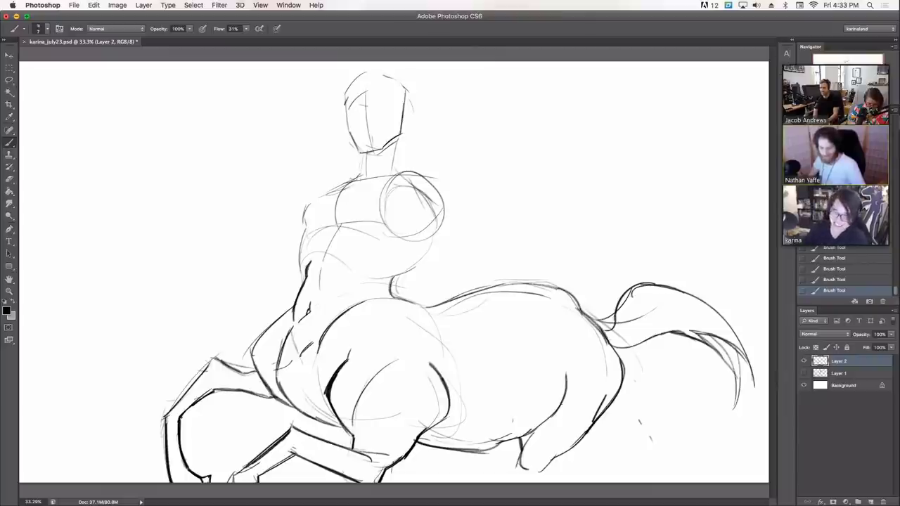
Step: Sketch the far hind leg beneath the belly and darken the near hind leg's lower section down to the canvas edge
left_click_drag(470, 459, 482, 478)
mouse_move(514, 439)
left_mouse_down()
mouse_move(506, 483)
mouse_move(536, 482)
left_mouse_up()
Step: Shade the tail with diagonal hatching strokes from its root toward the tip
left_click_drag(622, 328, 601, 346)
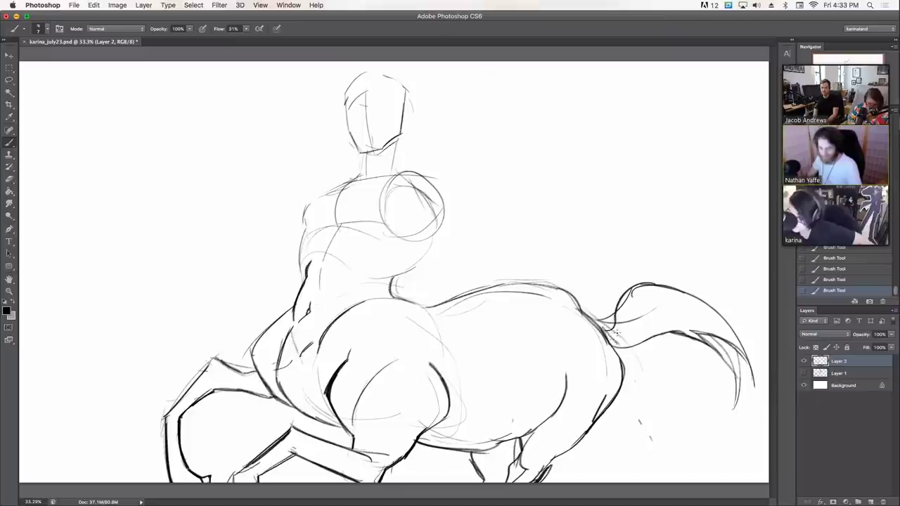
left_click_drag(647, 305, 613, 344)
left_click_drag(678, 291, 650, 326)
left_click_drag(720, 308, 692, 327)
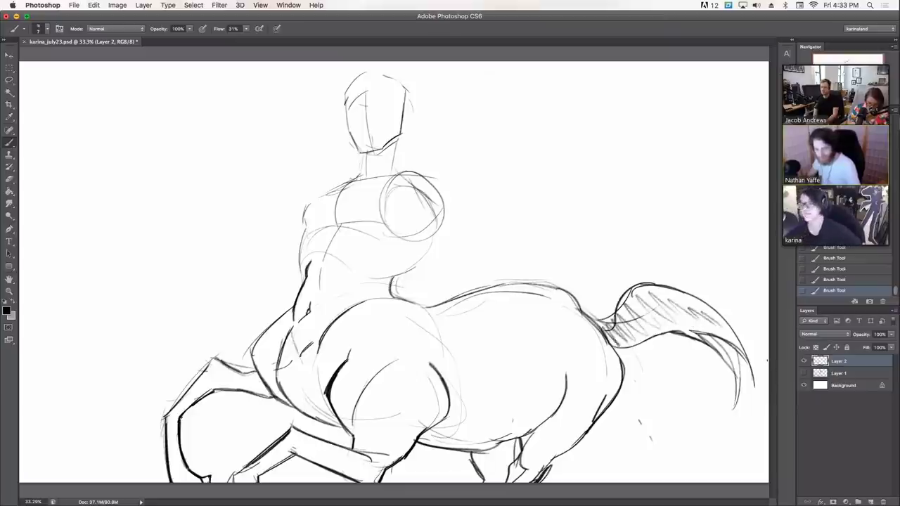
Step: Darken the head's outline, and draw the ear, a half-closed eye and a straight mouth on the face
mouse_move(351, 133)
left_mouse_down()
mouse_move(343, 87)
mouse_move(355, 77)
mouse_move(399, 85)
left_mouse_up()
mouse_move(397, 116)
left_mouse_down()
mouse_move(407, 102)
mouse_move(413, 123)
mouse_move(402, 126)
mouse_move(414, 119)
left_mouse_up()
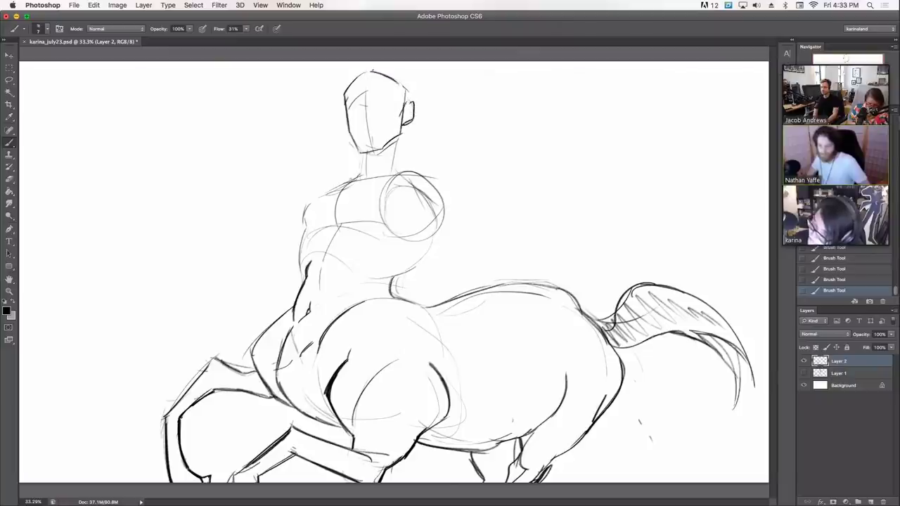
mouse_move(367, 95)
left_mouse_down()
mouse_move(385, 91)
mouse_move(395, 103)
left_mouse_up()
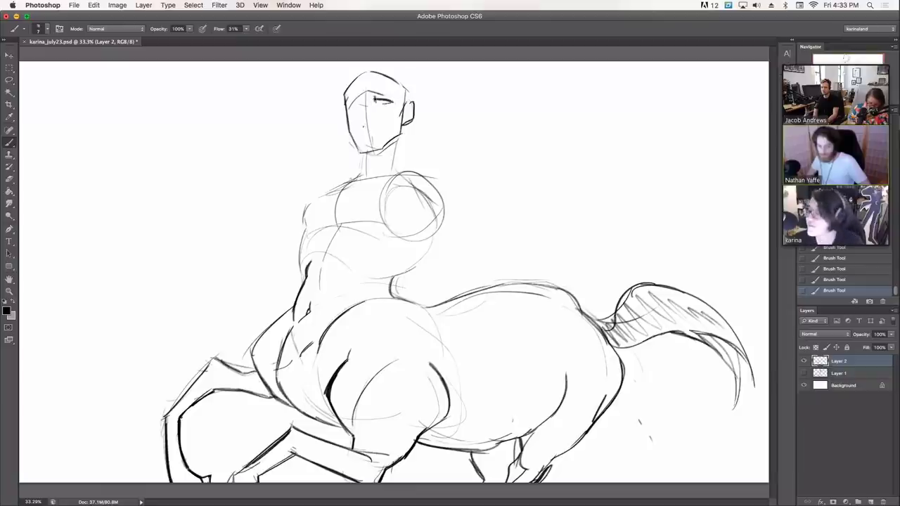
left_click_drag(358, 129, 383, 127)
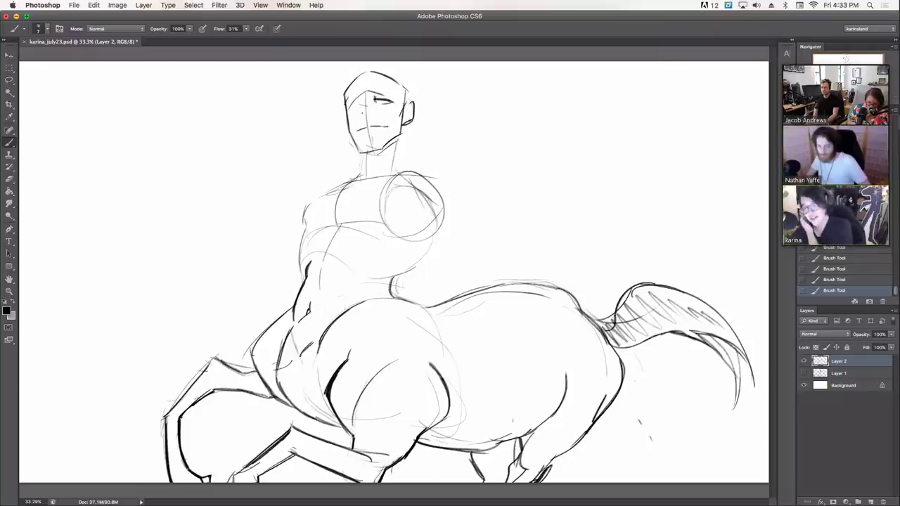
Step: Darken both sides of the neck, shade beneath the chin, and outline the far shoulder and chest edge
mouse_move(363, 152)
left_mouse_down()
mouse_move(363, 169)
mouse_move(347, 184)
left_mouse_up()
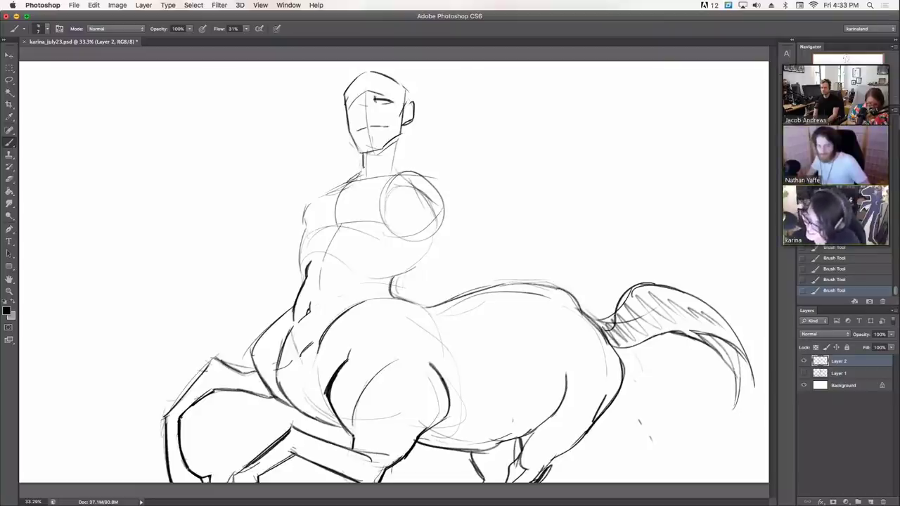
left_click_drag(400, 136, 403, 169)
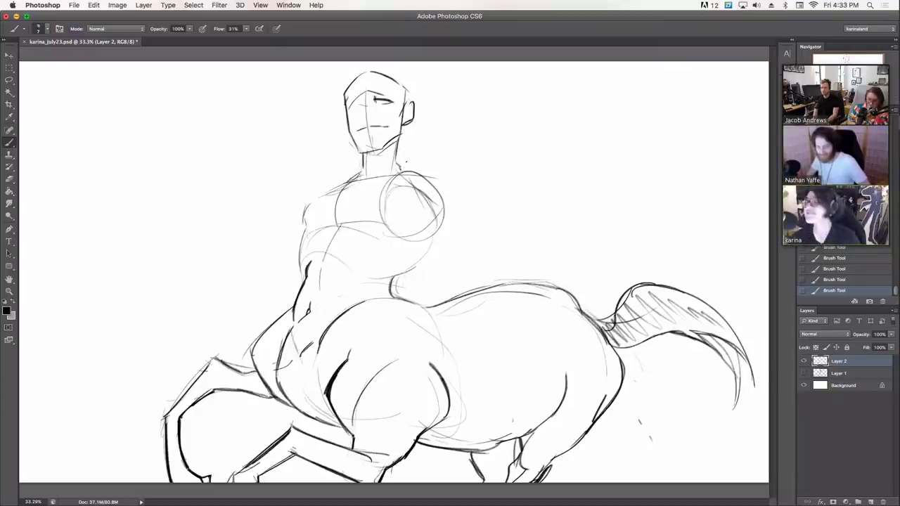
left_click_drag(303, 223, 377, 149)
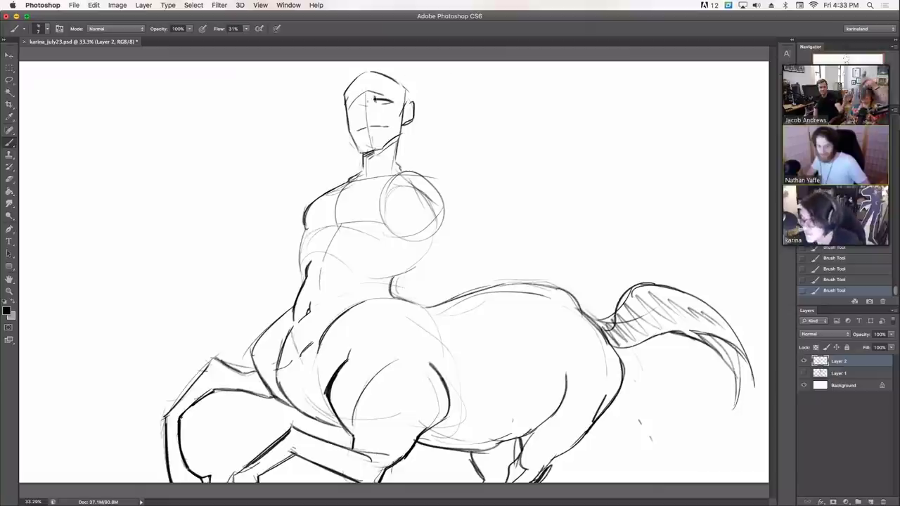
Step: Draw the nose on the face and add a light stroke across the near shoulder's outer edge
mouse_move(364, 90)
left_mouse_down()
mouse_move(356, 118)
mouse_move(365, 121)
left_mouse_up()
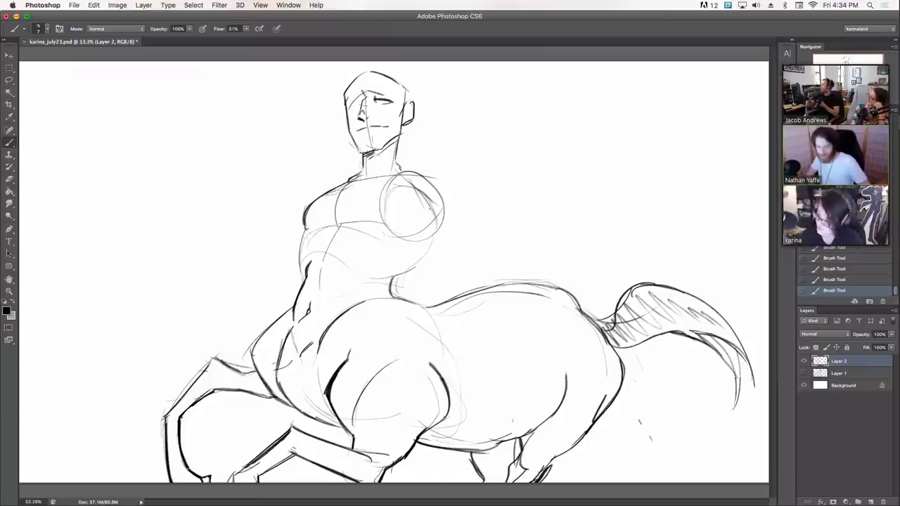
left_click_drag(450, 214, 440, 230)
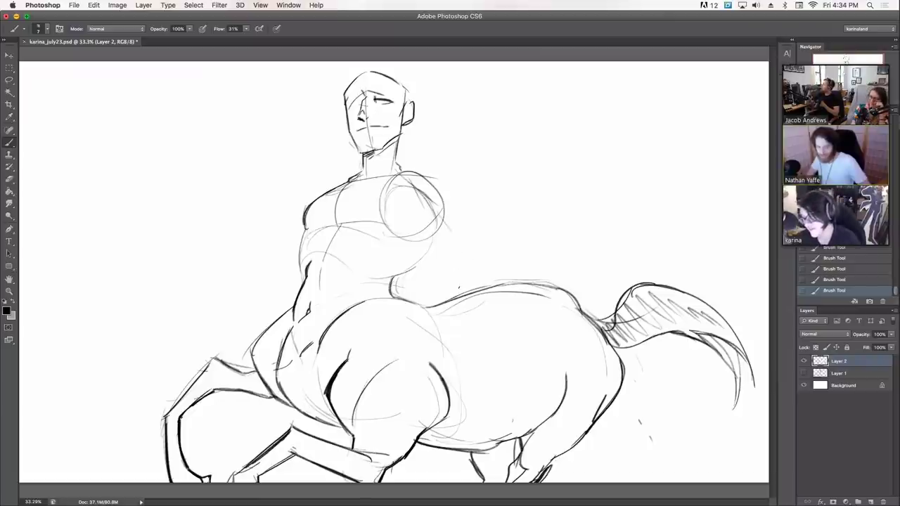
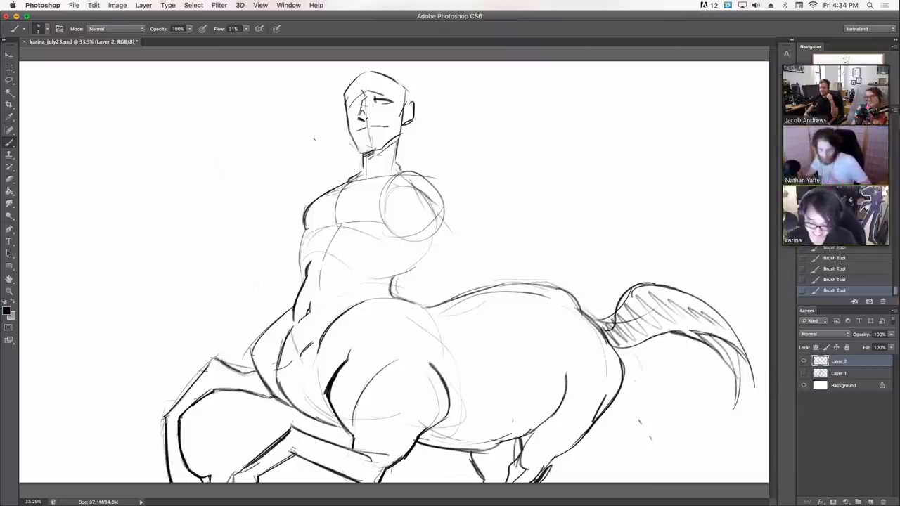
Step: Sketch the outline of a tall pointed blade in front of the torso, and erase the doubled strokes along its outer edge
mouse_move(266, 328)
left_mouse_down()
mouse_move(212, 210)
mouse_move(195, 98)
mouse_move(231, 110)
left_mouse_up()
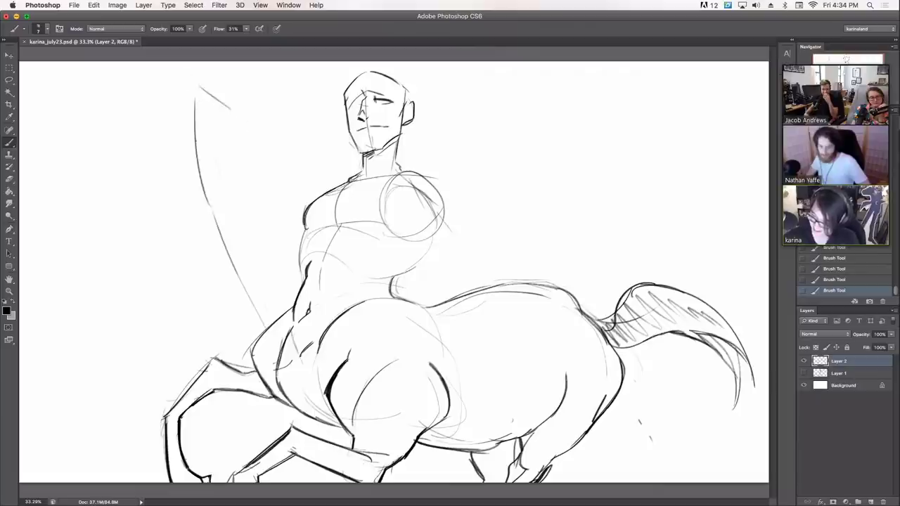
mouse_move(195, 84)
left_mouse_down()
mouse_move(204, 185)
mouse_move(196, 202)
mouse_move(247, 299)
left_mouse_up()
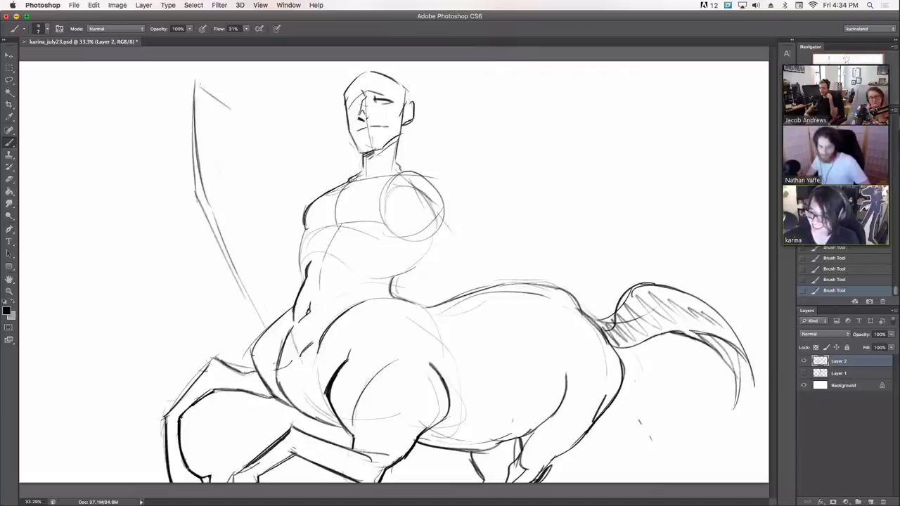
left_click_drag(201, 83, 276, 157)
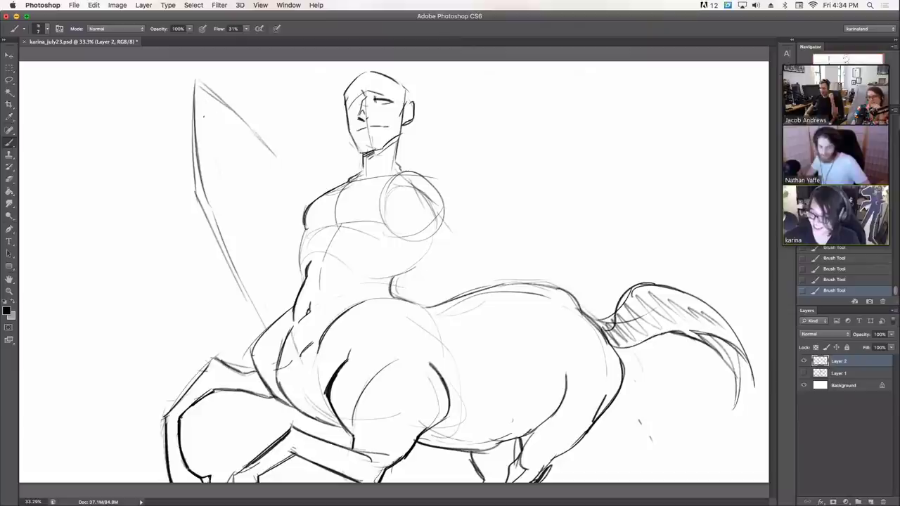
left_click_drag(203, 208, 192, 118)
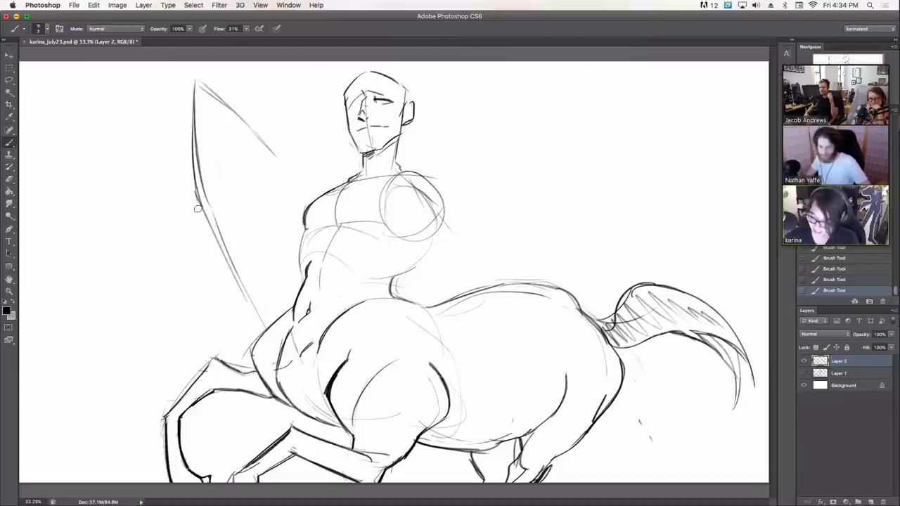
left_click_drag(197, 208, 193, 159)
left_click_drag(216, 247, 212, 228)
mouse_move(201, 170)
left_mouse_down()
mouse_move(213, 216)
mouse_move(198, 103)
left_mouse_up()
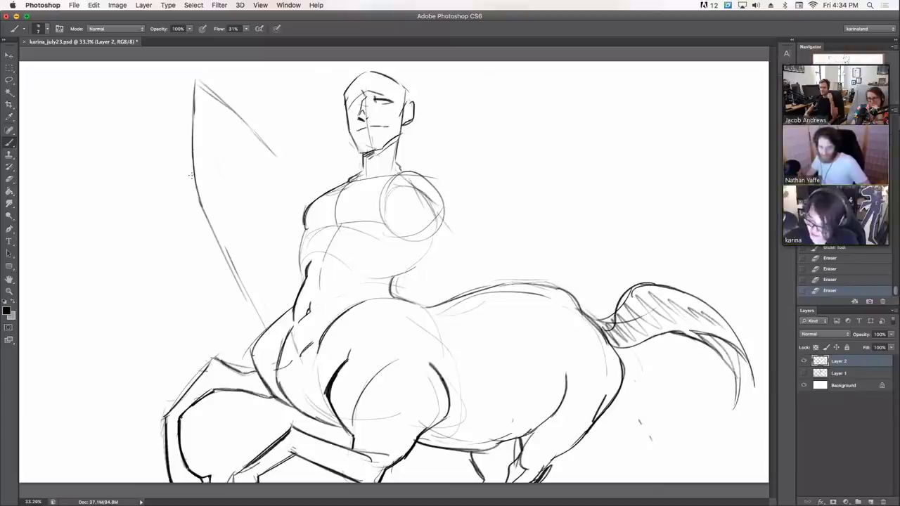
Step: Complete the blade with darker curved edges and a long centre line, erasing the overshooting point at its tip
mouse_move(197, 193)
left_mouse_down()
mouse_move(206, 71)
mouse_move(203, 102)
mouse_move(279, 161)
left_mouse_up()
left_click_drag(239, 112, 306, 207)
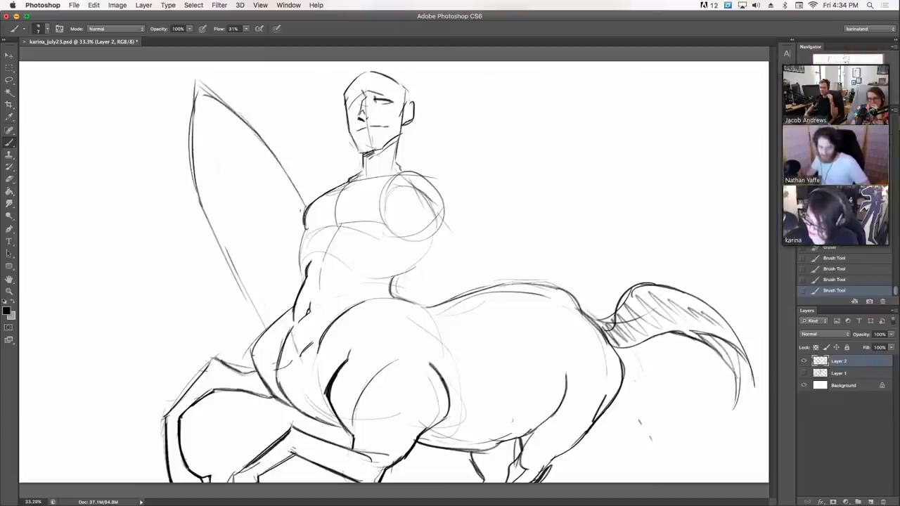
left_click_drag(210, 118, 265, 229)
left_click_drag(237, 177, 276, 251)
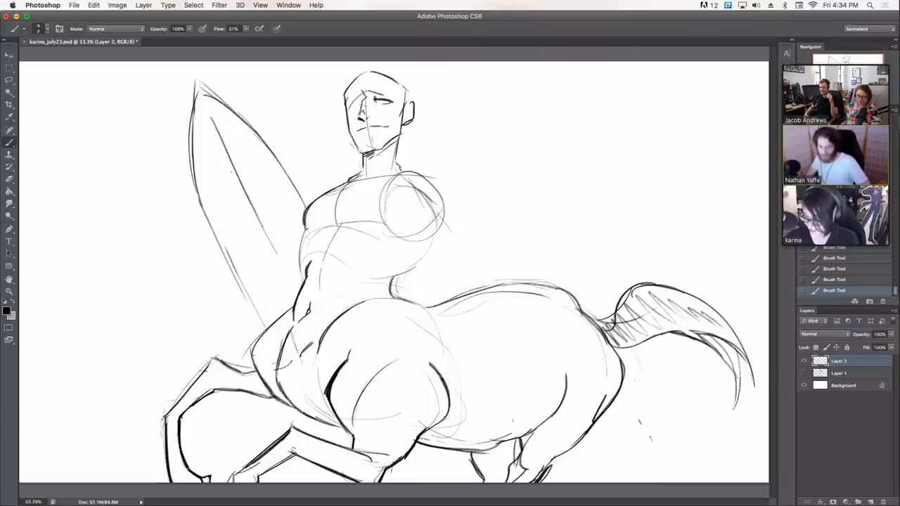
key("e")
left_click_drag(199, 81, 203, 86)
key("b")
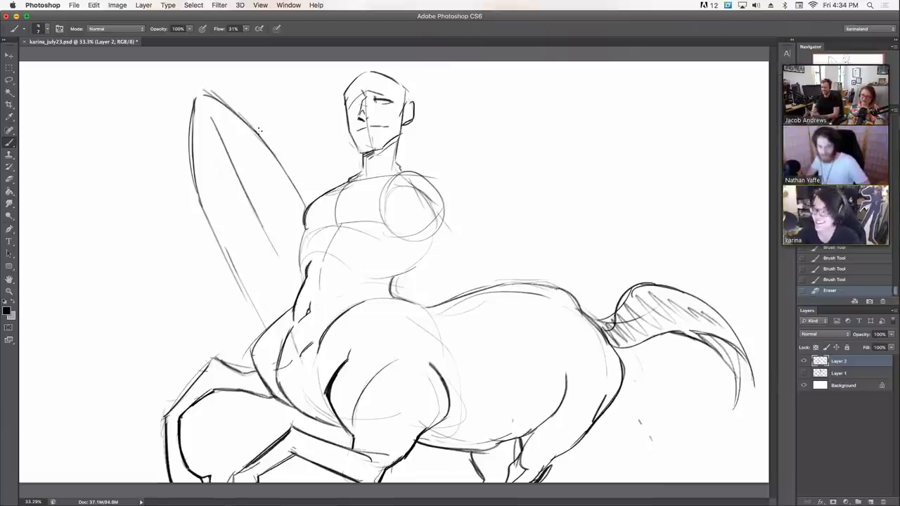
Step: Add the far shoulder's curve, and draw the far hand with its fingers gripping the hilt beneath the blade
left_click_drag(305, 201, 328, 185)
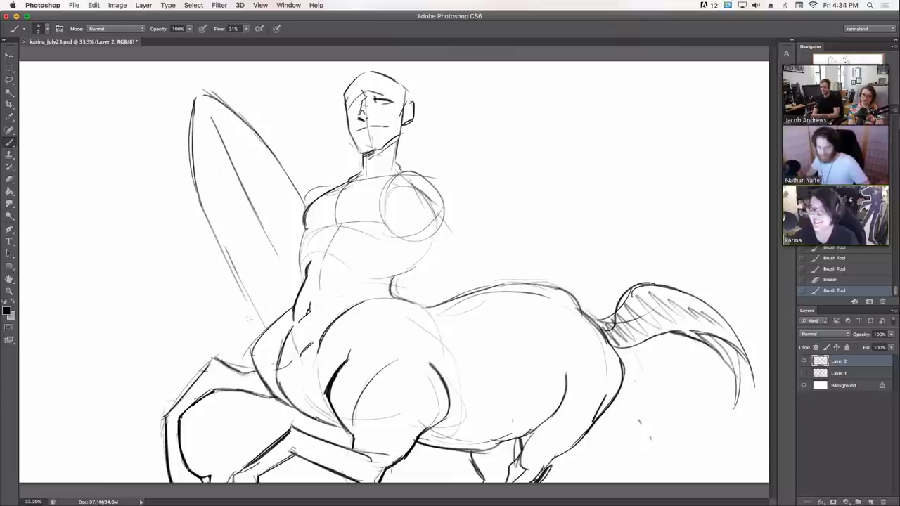
left_click_drag(248, 312, 266, 328)
mouse_move(228, 291)
left_mouse_down()
mouse_move(231, 270)
mouse_move(251, 251)
left_mouse_up()
mouse_move(254, 258)
left_mouse_down()
mouse_move(238, 273)
mouse_move(243, 301)
left_mouse_up()
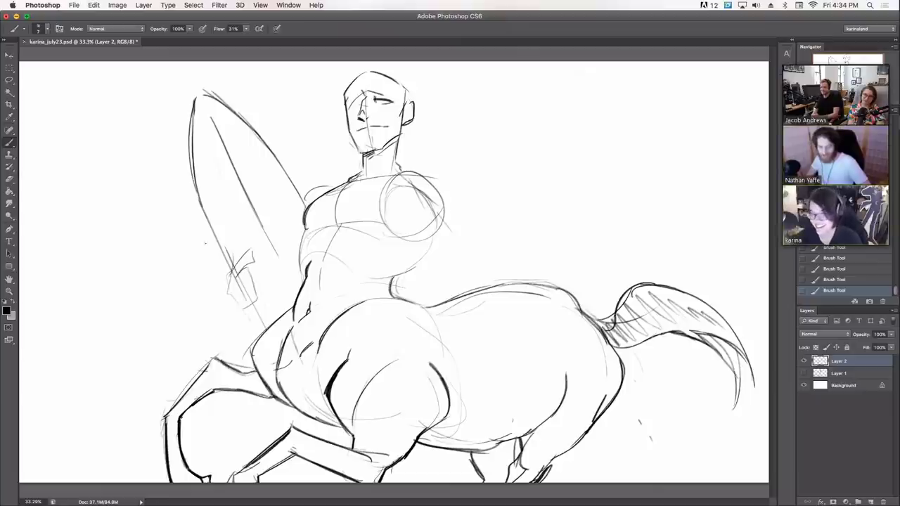
mouse_move(226, 275)
left_mouse_down()
mouse_move(222, 255)
mouse_move(224, 271)
mouse_move(232, 270)
mouse_move(226, 284)
mouse_move(246, 310)
left_mouse_up()
mouse_move(236, 276)
left_mouse_down()
mouse_move(252, 270)
mouse_move(256, 284)
mouse_move(259, 301)
mouse_move(246, 312)
left_mouse_up()
left_click_drag(238, 277, 251, 289)
left_click_drag(245, 284, 255, 293)
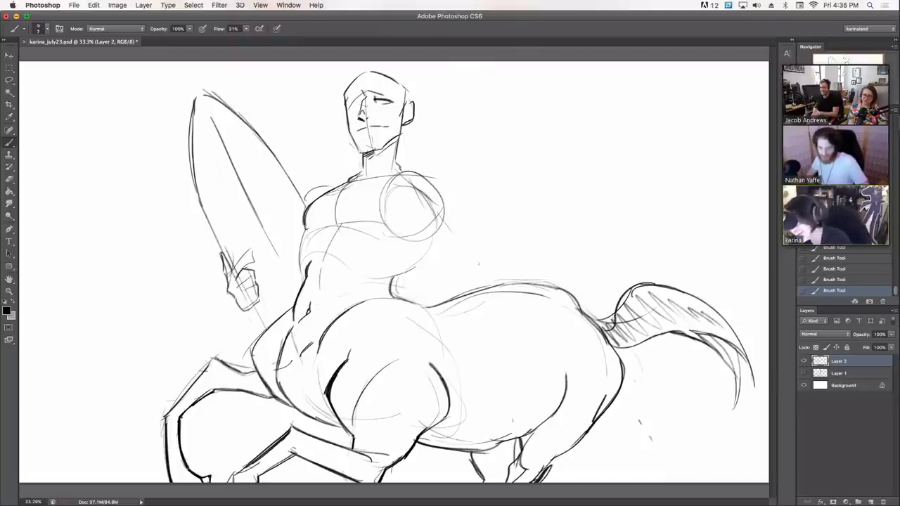
Step: Sketch the near upper arm from shoulder to elbow, and define the near pectoral with its nipple
mouse_move(429, 202)
left_mouse_down()
mouse_move(482, 270)
mouse_move(483, 300)
left_mouse_up()
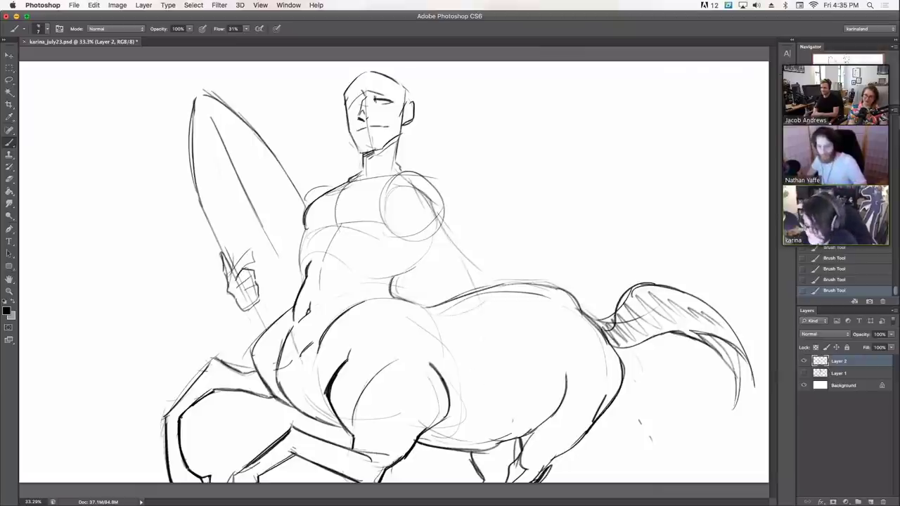
mouse_move(336, 190)
left_mouse_down()
mouse_move(352, 222)
mouse_move(383, 209)
mouse_move(375, 207)
left_mouse_up()
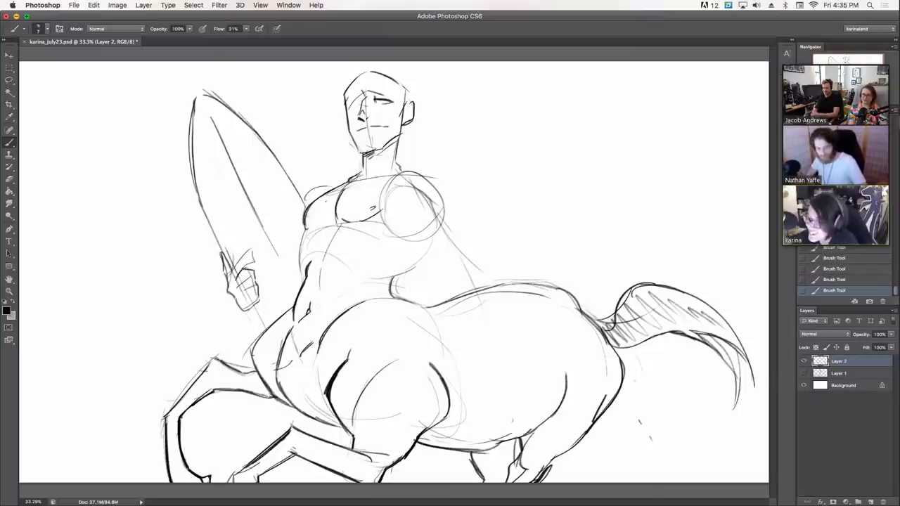
mouse_move(402, 173)
left_mouse_down()
mouse_move(438, 185)
mouse_move(440, 207)
mouse_move(399, 195)
mouse_move(398, 209)
mouse_move(451, 243)
mouse_move(438, 245)
mouse_move(478, 288)
left_mouse_up()
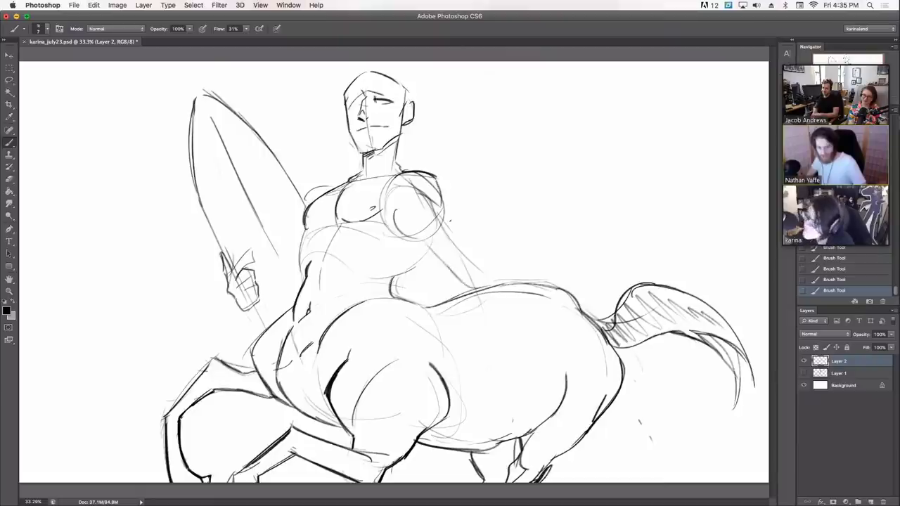
mouse_move(445, 206)
left_mouse_down()
mouse_move(481, 280)
mouse_move(457, 321)
left_mouse_up()
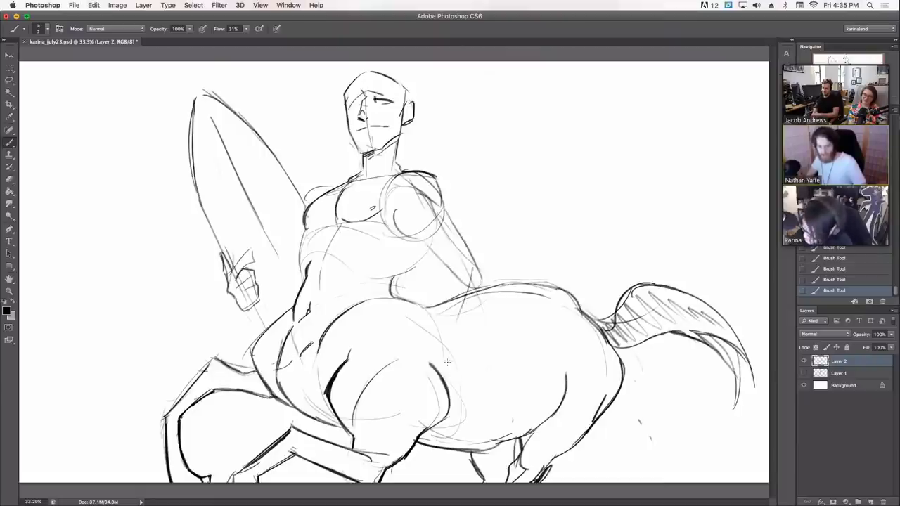
Step: Step back the last forearm strokes, and rough in a hand resting on the horse body with a forearm joining the elbow
left_click(809, 269)
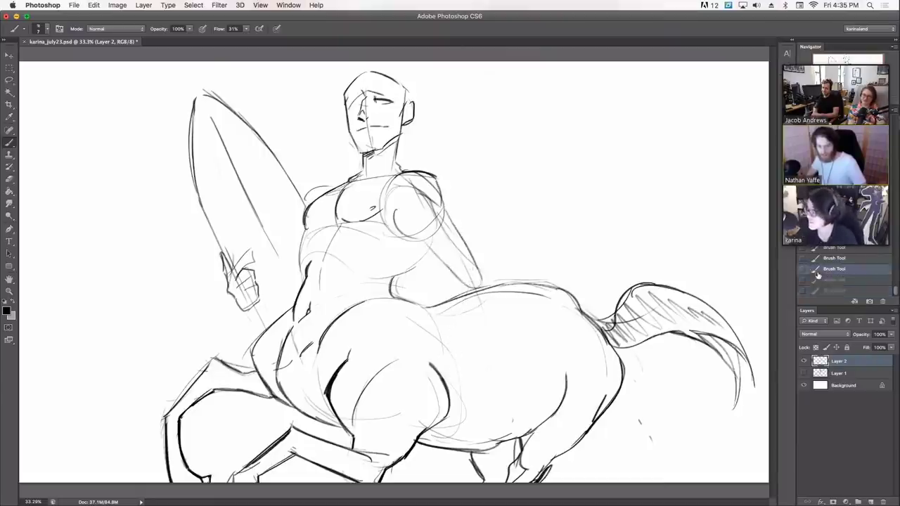
mouse_move(414, 312)
left_mouse_down()
mouse_move(424, 326)
mouse_move(409, 337)
mouse_move(423, 350)
mouse_move(430, 333)
mouse_move(428, 355)
left_mouse_up()
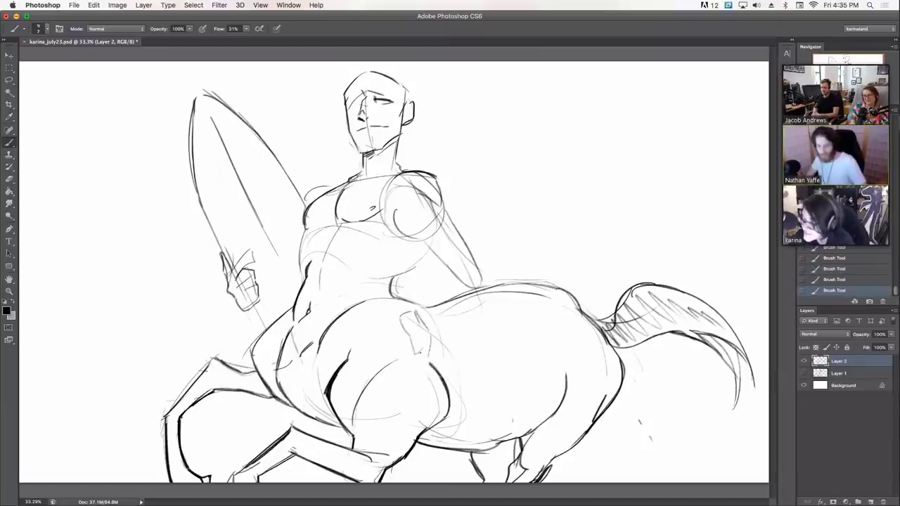
mouse_move(409, 313)
left_mouse_down()
mouse_move(466, 262)
mouse_move(478, 284)
left_mouse_up()
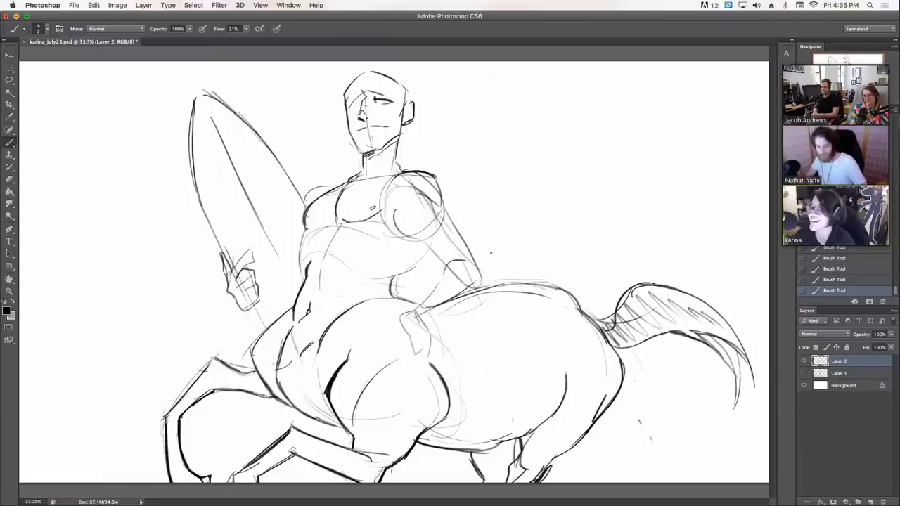
Step: Darken the near upper arm's outer contour from shoulder to elbow, and erase the shoulder's construction circle
left_click_drag(440, 189, 481, 280)
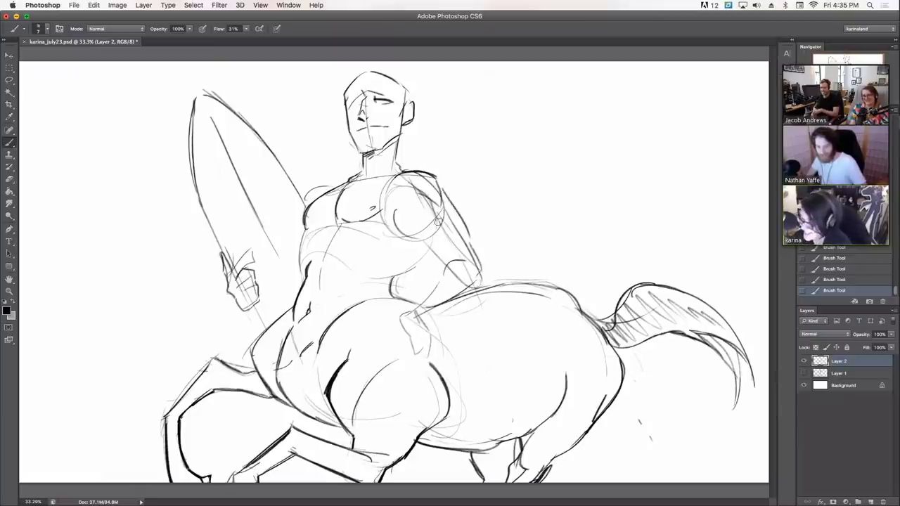
mouse_move(438, 222)
left_mouse_down()
mouse_move(401, 182)
mouse_move(409, 182)
mouse_move(391, 195)
mouse_move(387, 184)
mouse_move(397, 181)
mouse_move(388, 198)
mouse_move(415, 188)
mouse_move(390, 204)
left_mouse_up()
mouse_move(459, 252)
left_mouse_down()
mouse_move(413, 184)
mouse_move(438, 196)
mouse_move(458, 252)
left_mouse_up()
mouse_move(433, 175)
left_mouse_down()
mouse_move(443, 205)
mouse_move(466, 222)
mouse_move(483, 280)
left_mouse_up()
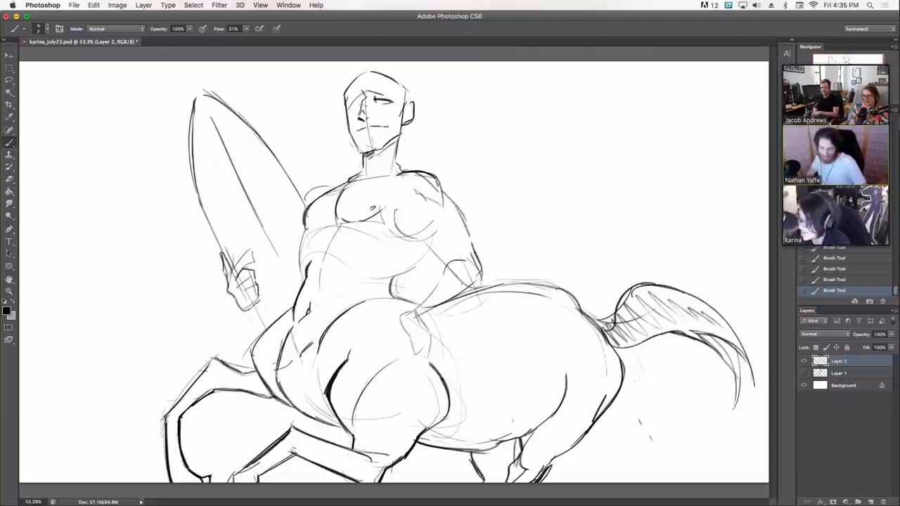
Step: Outline the near forearm and the inner upper arm, and erase the construction lines overlapping the elbow and forearm
left_click_drag(421, 296, 401, 320)
left_click_drag(435, 263, 398, 320)
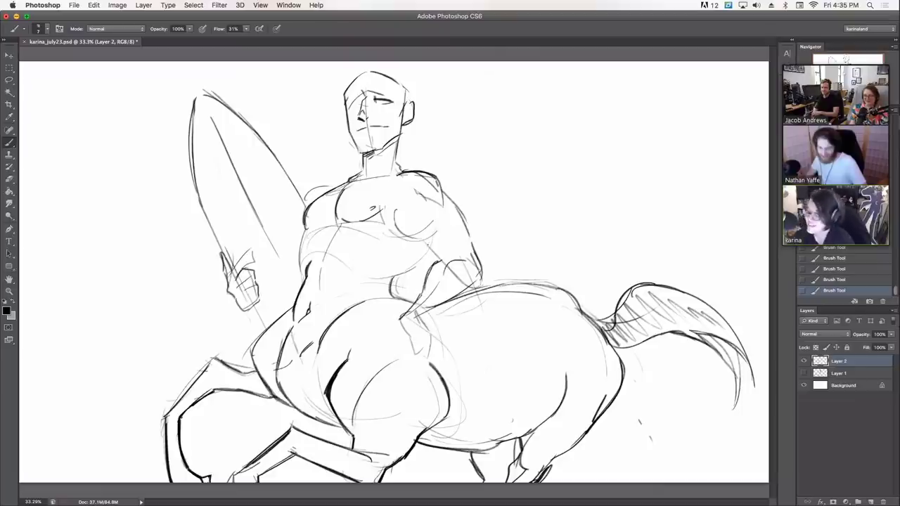
mouse_move(426, 241)
left_mouse_down()
mouse_move(456, 272)
mouse_move(466, 258)
mouse_move(461, 278)
mouse_move(464, 253)
left_mouse_up()
key("e")
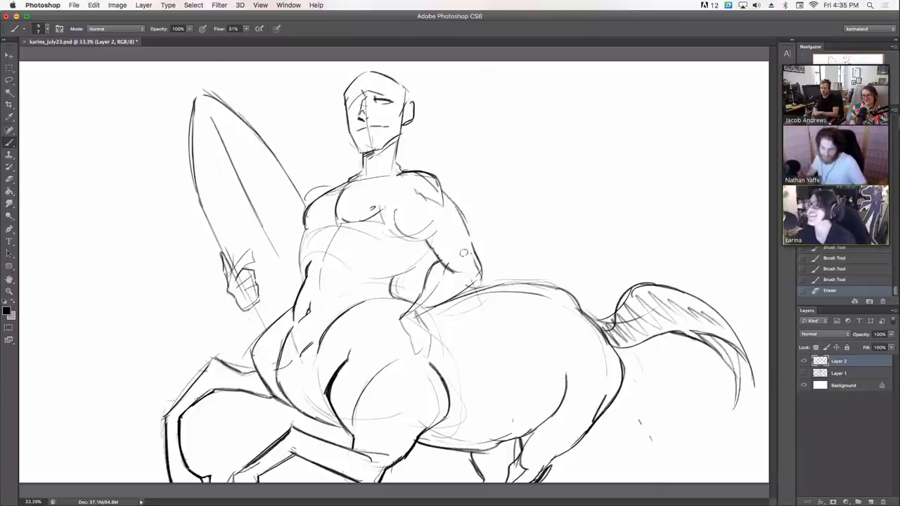
mouse_move(428, 311)
left_mouse_down()
mouse_move(470, 283)
mouse_move(426, 313)
left_mouse_up()
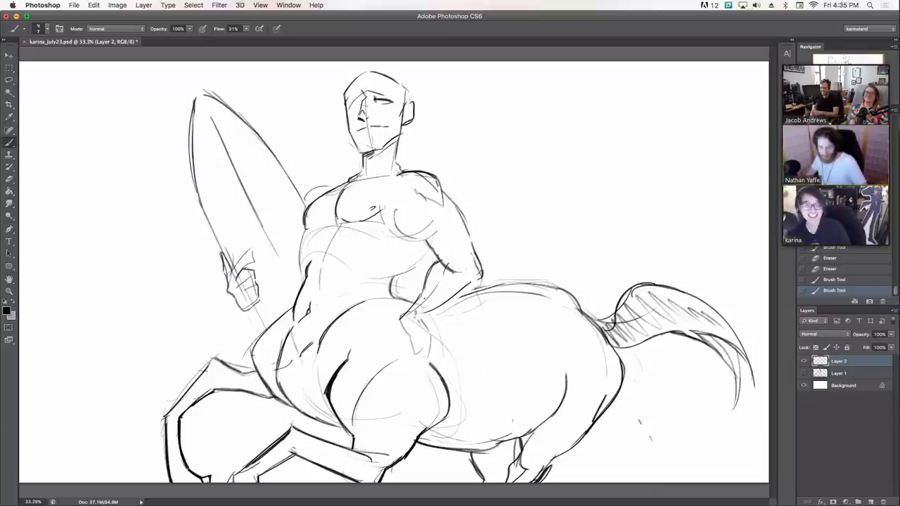
Step: Darken the near elbow and wrist, and draw the spread fingers of the hand resting on the horse body
left_click_drag(423, 312, 431, 334)
mouse_move(481, 276)
left_mouse_down()
mouse_move(467, 292)
mouse_move(492, 286)
left_mouse_up()
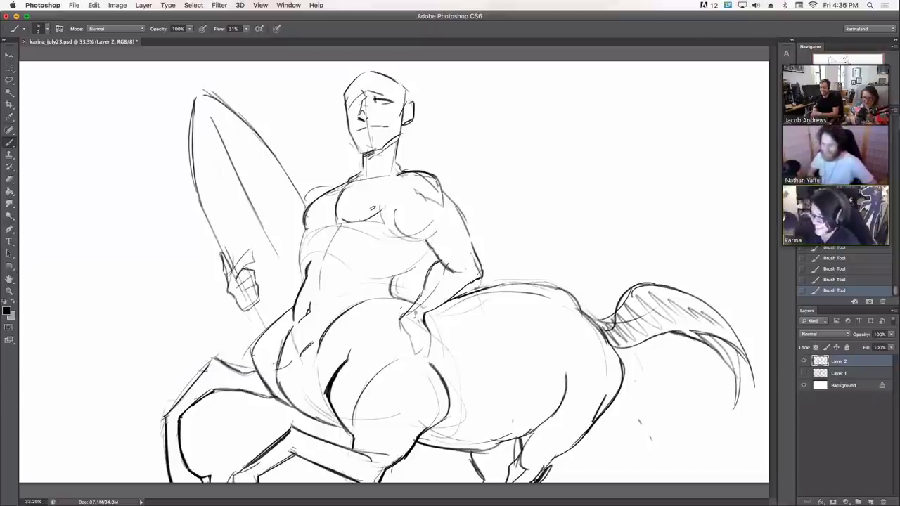
mouse_move(401, 319)
left_mouse_down()
mouse_move(399, 335)
mouse_move(409, 331)
mouse_move(432, 362)
mouse_move(438, 321)
mouse_move(441, 360)
left_mouse_up()
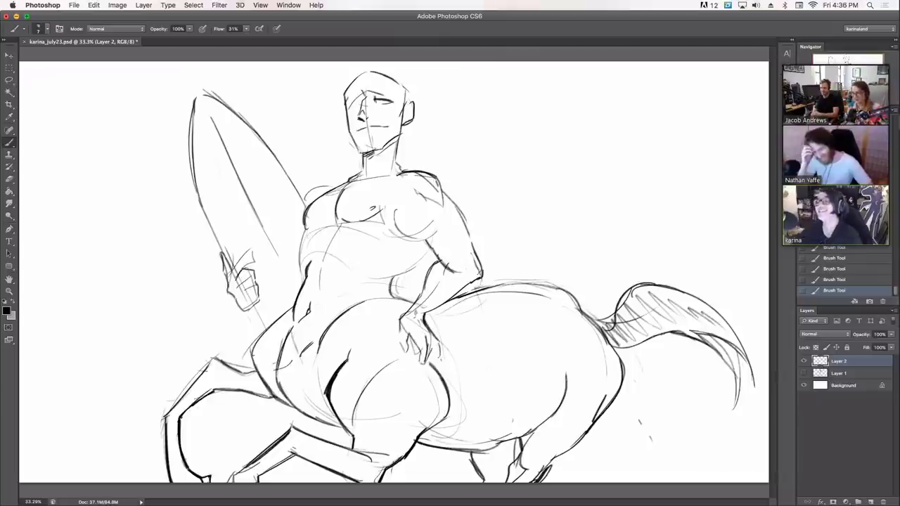
Step: Redraw the forehead and brow contour, and erase the old outline down the front of the face to the chin
left_click_drag(354, 80, 346, 102)
left_click_drag(356, 73, 348, 105)
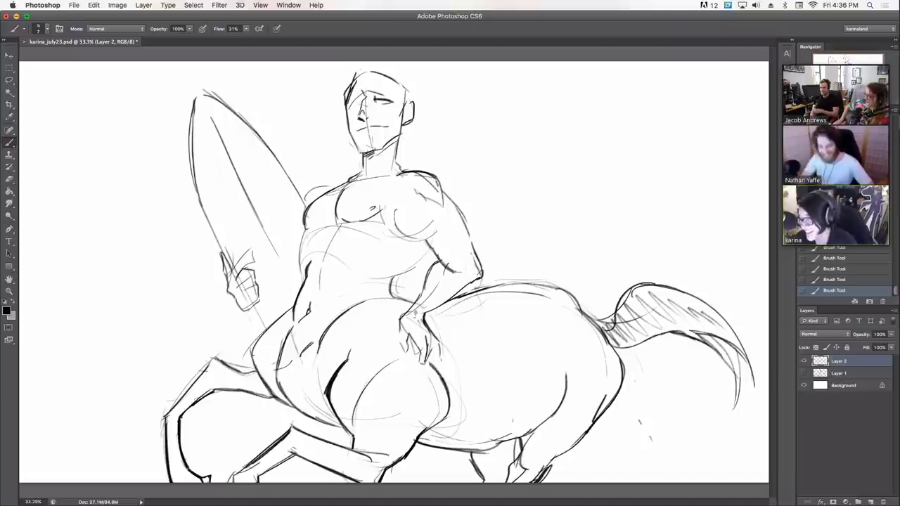
key("e")
mouse_move(352, 73)
left_mouse_down()
mouse_move(341, 105)
mouse_move(339, 95)
mouse_move(368, 152)
left_mouse_up()
left_click_drag(366, 151, 376, 149)
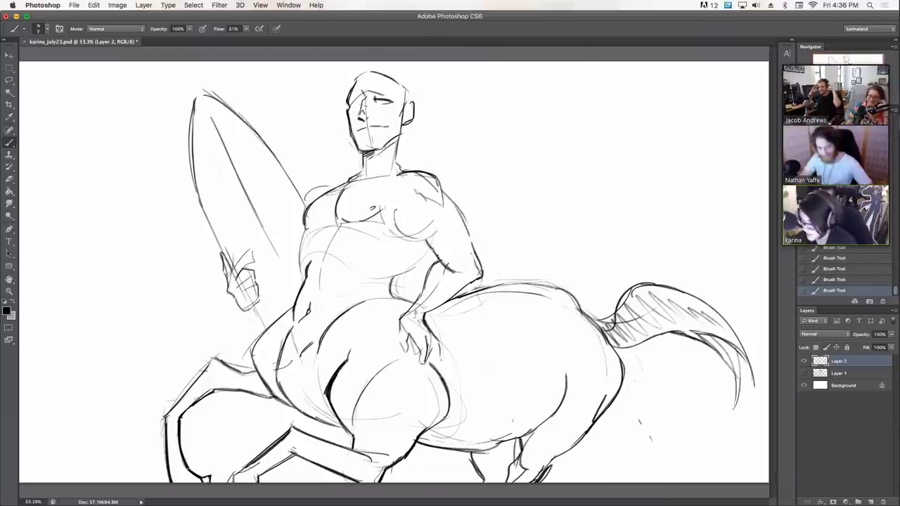
Step: Sketch an open cloak with a jagged collar, a front edge down the torso and a hem behind the near arm, erasing the stray hem stroke
left_click_drag(394, 168, 402, 280)
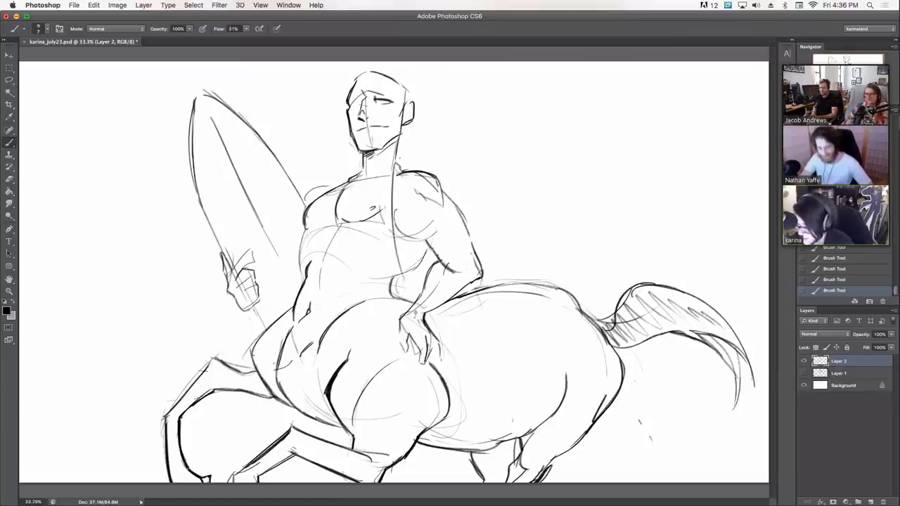
mouse_move(414, 161)
left_mouse_down()
mouse_move(395, 203)
mouse_move(396, 249)
left_mouse_up()
mouse_move(468, 239)
left_mouse_down()
mouse_move(521, 251)
mouse_move(468, 336)
left_mouse_up()
mouse_move(402, 270)
left_mouse_down()
mouse_move(417, 304)
mouse_move(456, 341)
left_mouse_up()
left_click_drag(440, 321, 469, 346)
left_click_drag(489, 314, 473, 343)
key("e")
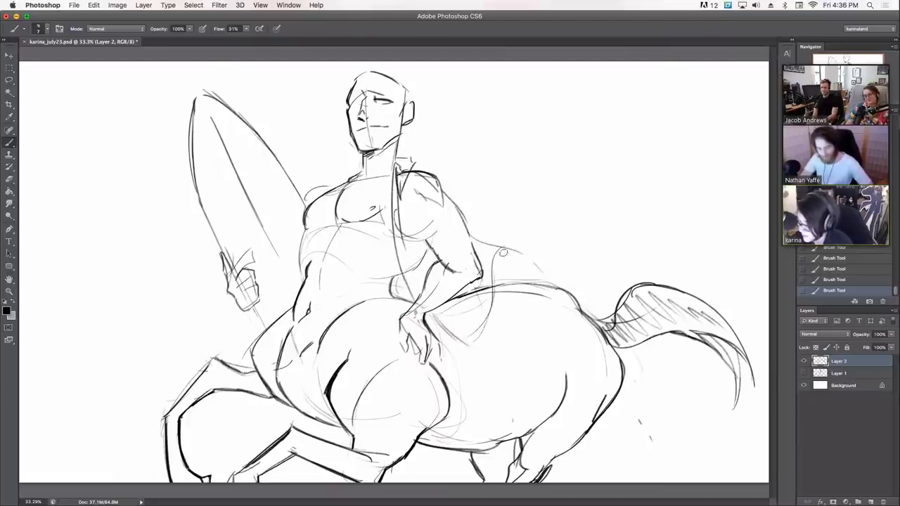
left_click_drag(502, 248, 524, 264)
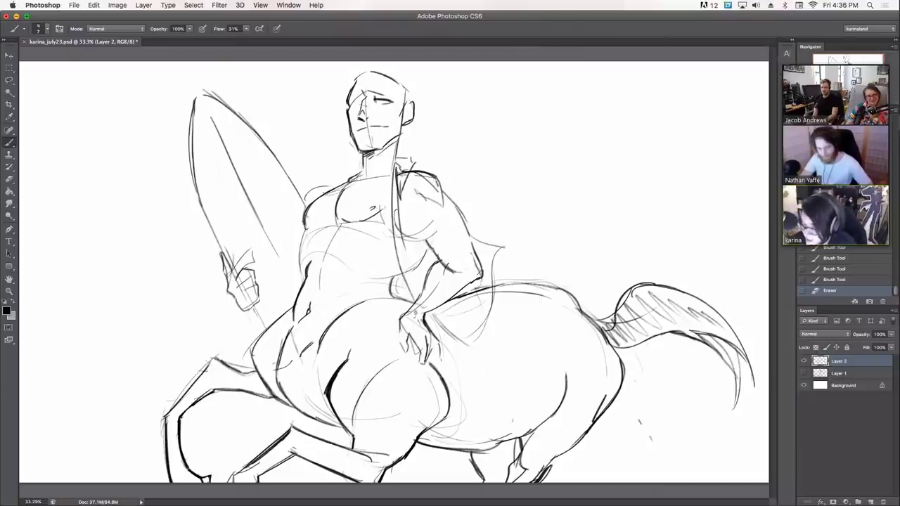
left_click_drag(361, 172, 316, 200)
mouse_move(349, 154)
left_mouse_down()
mouse_move(323, 173)
mouse_move(316, 200)
mouse_move(302, 193)
mouse_move(310, 190)
left_mouse_up()
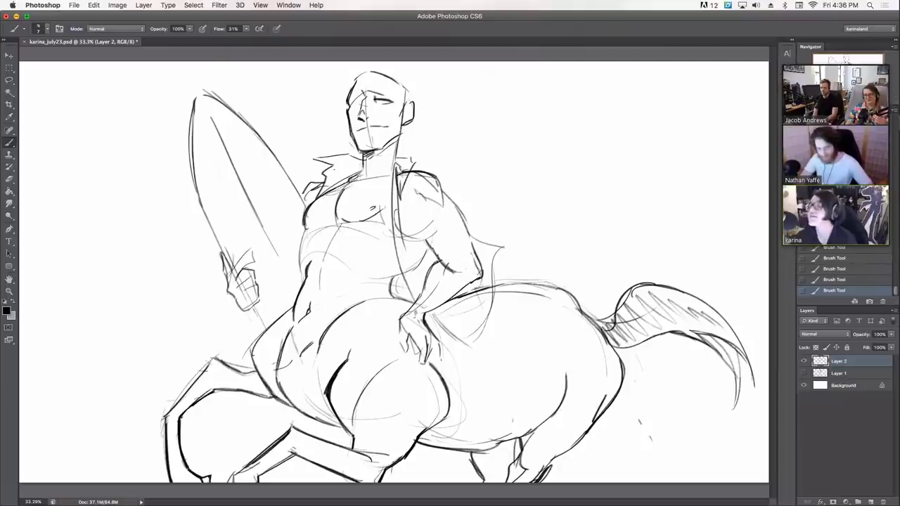
Step: Draw the short hairline, refine the near eye and eyebrow, and add the far eye on the face
left_click_drag(364, 76, 383, 75)
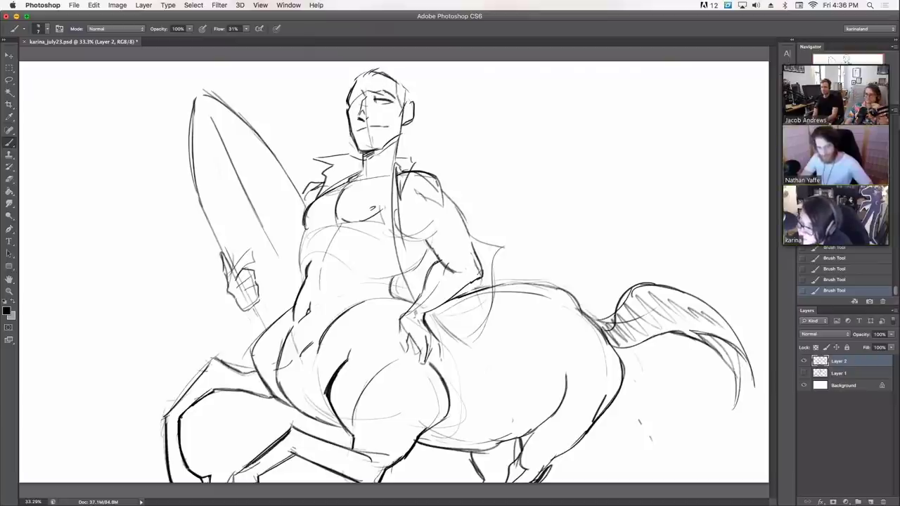
left_click_drag(377, 93, 384, 94)
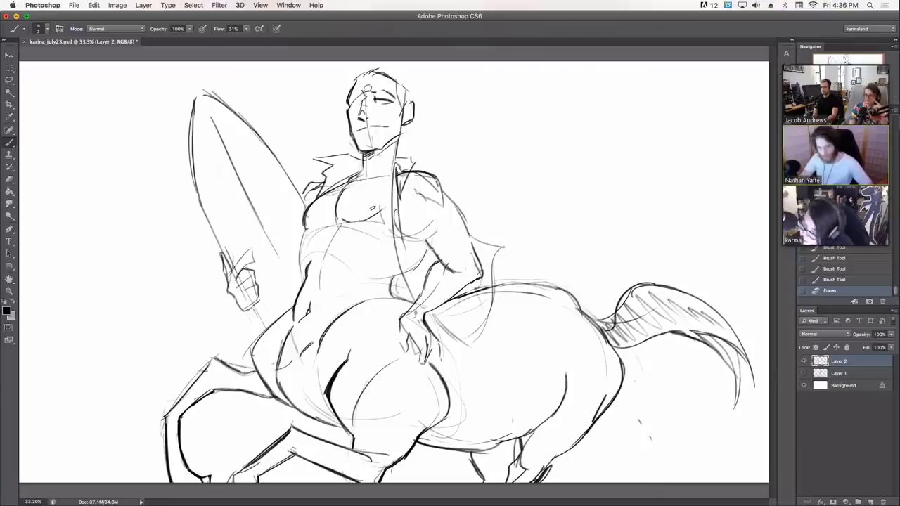
left_click_drag(381, 79, 387, 90)
left_click_drag(383, 89, 392, 94)
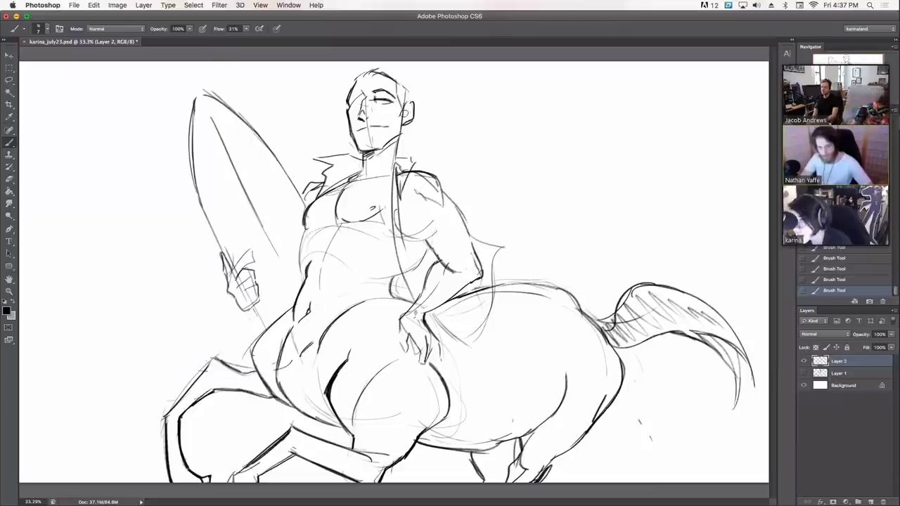
mouse_move(367, 107)
left_mouse_down()
mouse_move(371, 98)
mouse_move(384, 103)
mouse_move(355, 104)
left_mouse_up()
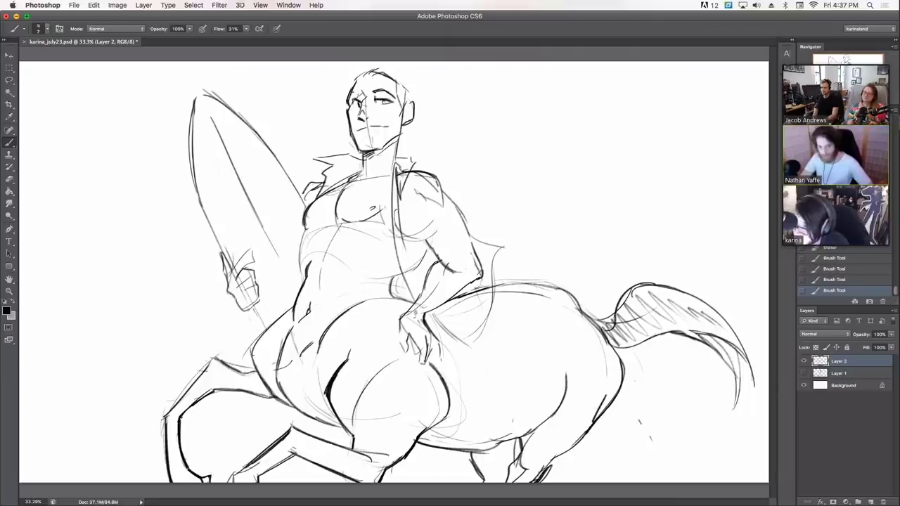
Step: Draw swept-back hair on the centaur's head, with a raised front tuft and loose pointed locks behind the ear
left_click_drag(359, 94, 349, 91)
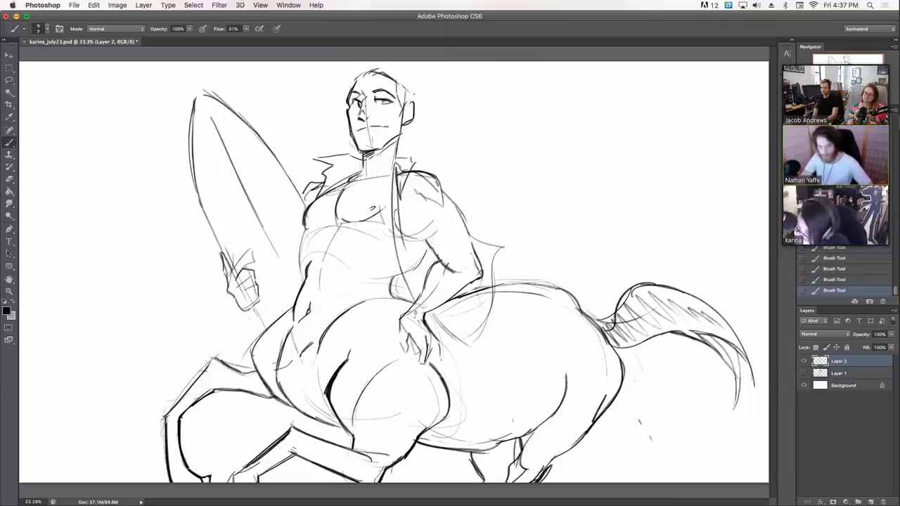
mouse_move(410, 91)
left_mouse_down()
mouse_move(399, 72)
mouse_move(391, 128)
mouse_move(393, 118)
left_mouse_up()
mouse_move(384, 67)
left_mouse_down()
mouse_move(422, 83)
mouse_move(414, 87)
left_mouse_up()
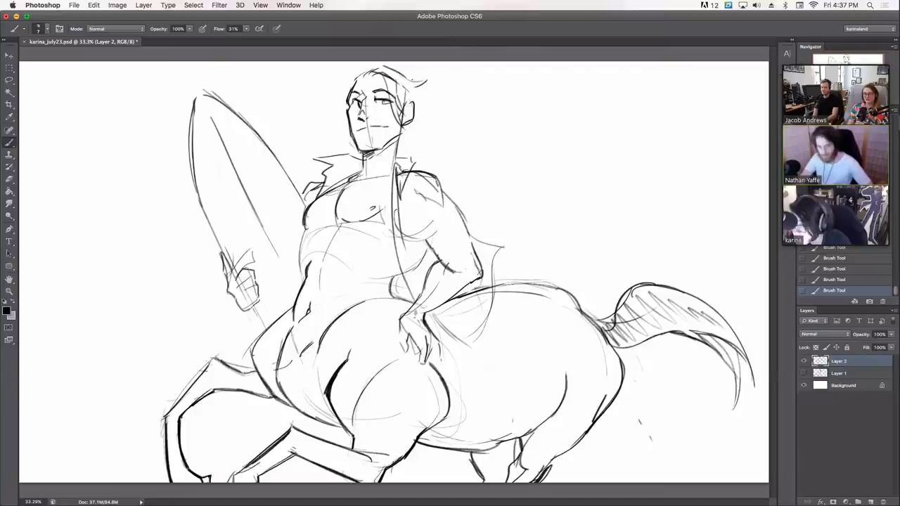
mouse_move(363, 69)
left_mouse_down()
mouse_move(392, 64)
mouse_move(413, 97)
mouse_move(432, 101)
mouse_move(413, 97)
mouse_move(423, 108)
mouse_move(404, 148)
left_mouse_up()
left_click_drag(360, 63, 356, 78)
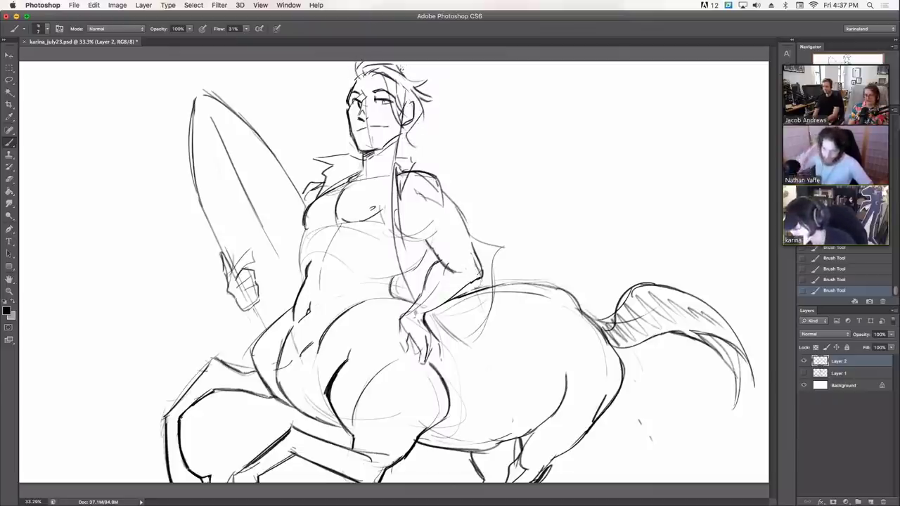
left_click_drag(424, 90, 437, 95)
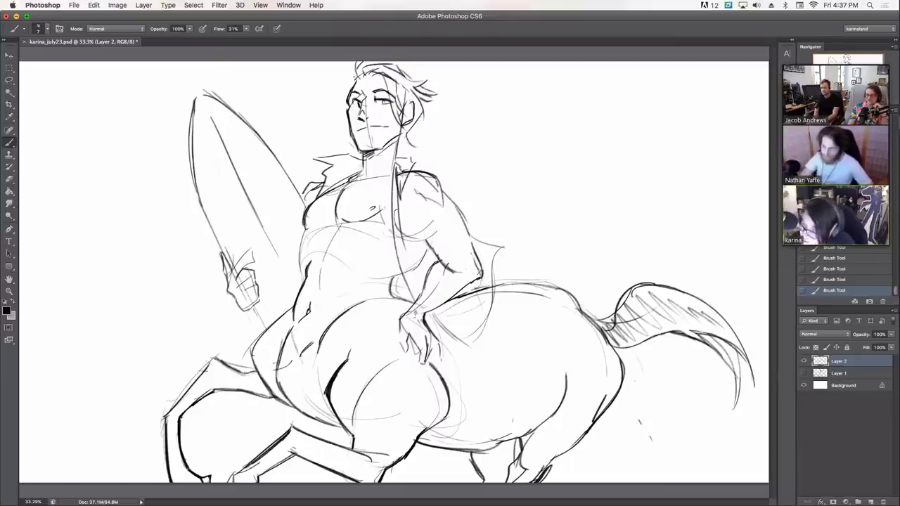
Step: Shade the hair at the far temple, the sideburn and the nape behind the jaw
left_click_drag(358, 74, 350, 86)
mouse_move(412, 146)
left_mouse_down()
mouse_move(398, 154)
mouse_move(410, 144)
left_mouse_up()
mouse_move(406, 136)
left_mouse_down()
mouse_move(415, 147)
mouse_move(401, 141)
mouse_move(395, 156)
mouse_move(403, 132)
left_mouse_up()
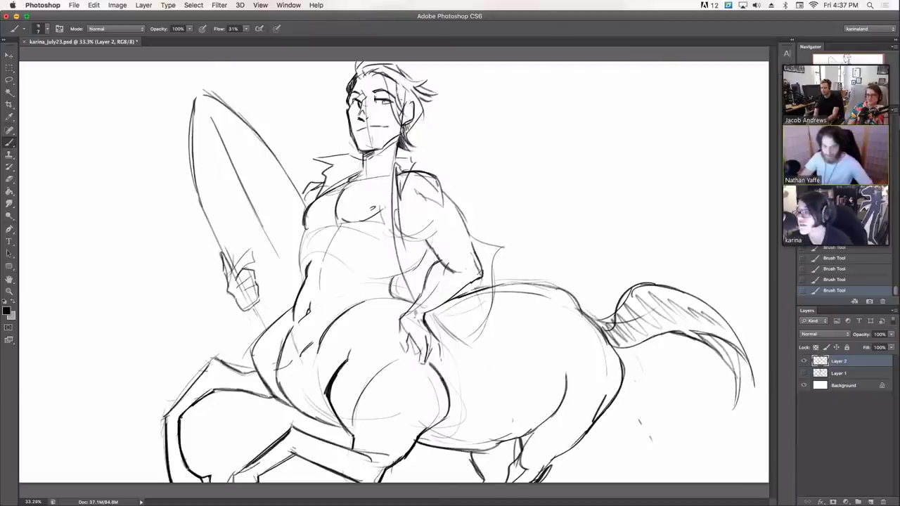
mouse_move(399, 87)
left_mouse_down()
mouse_move(404, 104)
mouse_move(410, 92)
mouse_move(421, 97)
mouse_move(409, 111)
left_mouse_up()
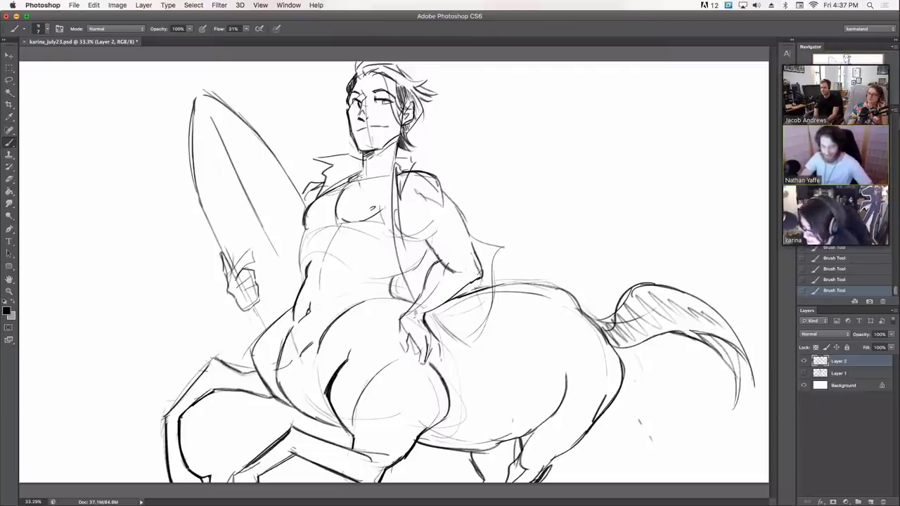
Step: Draw a beaded necklace around the neck and add abdominal muscle lines and light hatching to the torso
mouse_move(362, 171)
left_mouse_down()
mouse_move(360, 185)
mouse_move(378, 188)
mouse_move(392, 165)
left_mouse_up()
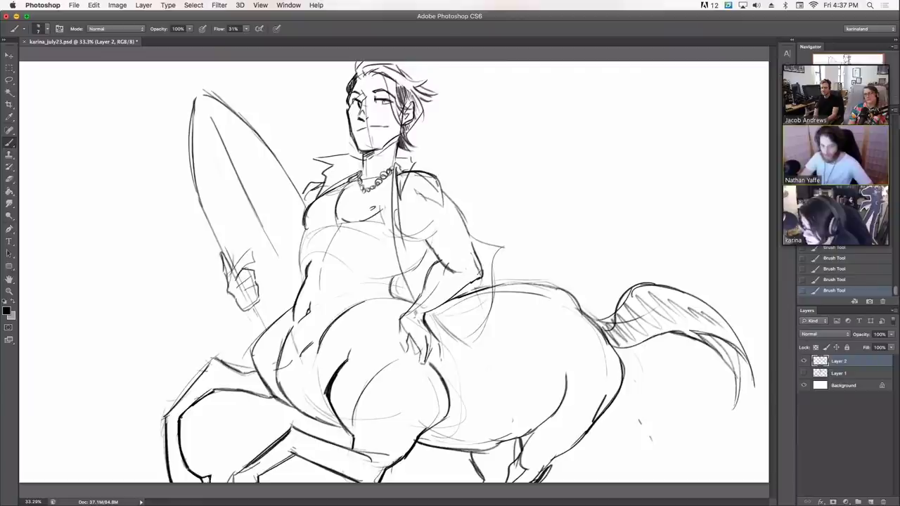
mouse_move(326, 231)
left_mouse_down()
mouse_move(321, 248)
mouse_move(335, 254)
mouse_move(323, 308)
mouse_move(383, 285)
left_mouse_up()
left_click_drag(600, 320, 607, 334)
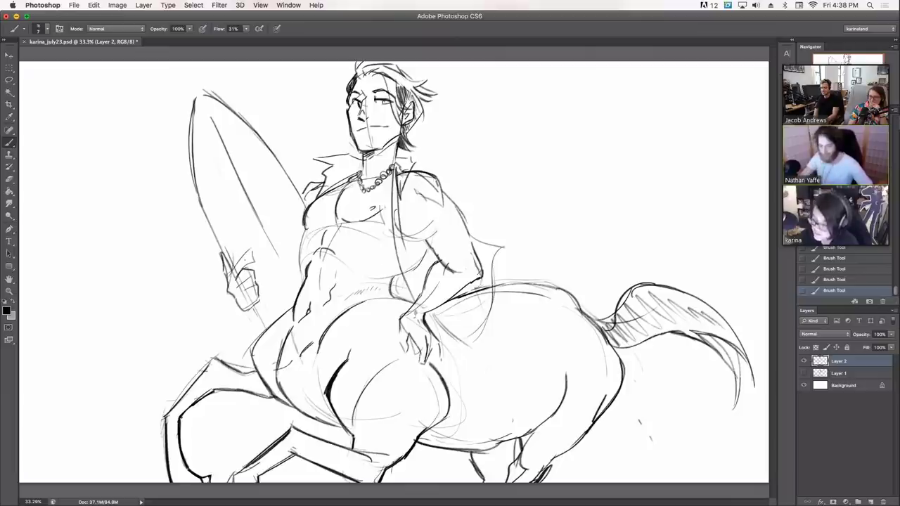
Step: Draw a short flared sleeve over the near shoulder and upper arm, erasing the old arm lines and shading its opening
left_click_drag(436, 263, 475, 231)
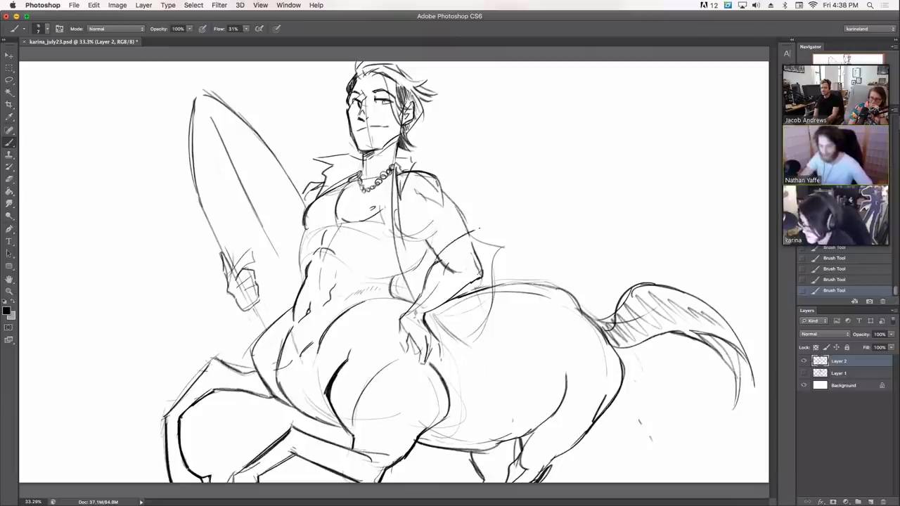
mouse_move(440, 178)
left_mouse_down()
mouse_move(489, 220)
mouse_move(478, 209)
mouse_move(484, 230)
mouse_move(448, 219)
mouse_move(440, 251)
mouse_move(480, 225)
left_mouse_up()
key("e")
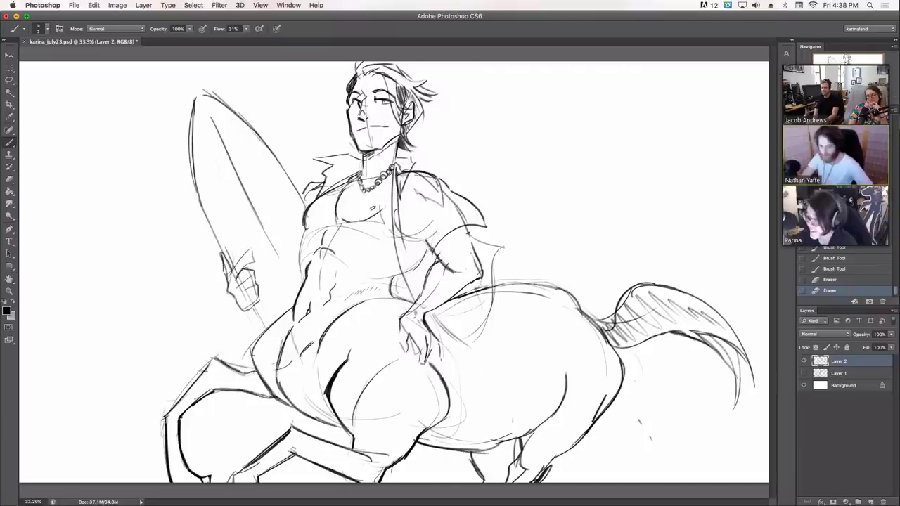
left_click_drag(424, 240, 433, 253)
mouse_move(438, 178)
left_mouse_down()
mouse_move(414, 221)
mouse_move(460, 218)
mouse_move(429, 255)
mouse_move(485, 225)
mouse_move(475, 237)
left_mouse_up()
key("e")
key("b")
mouse_move(428, 254)
left_mouse_down()
mouse_move(438, 258)
mouse_move(423, 228)
left_mouse_up()
key("e")
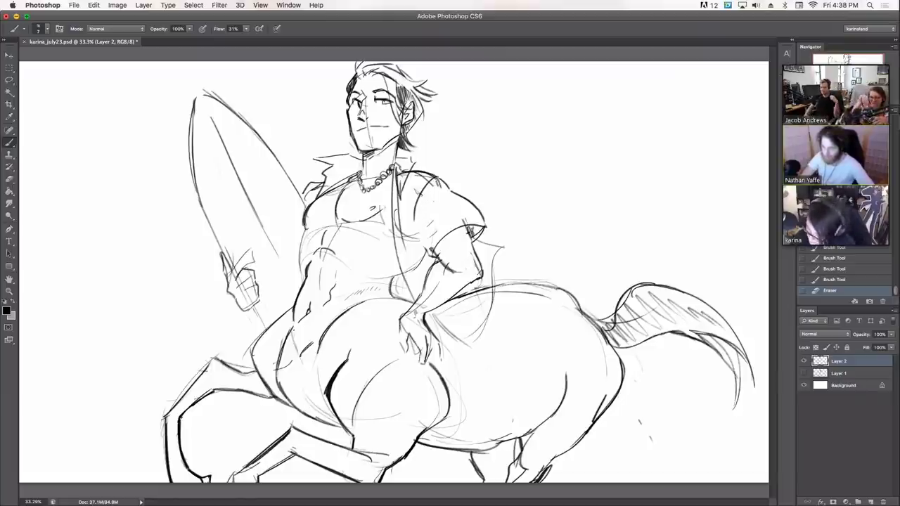
Step: Hatch fur where the human waist meets the horse body, and shade the two lower front legs
mouse_move(298, 321)
left_mouse_down()
mouse_move(293, 333)
mouse_move(300, 323)
left_mouse_up()
left_click_drag(309, 306, 302, 317)
left_click_drag(310, 327, 308, 318)
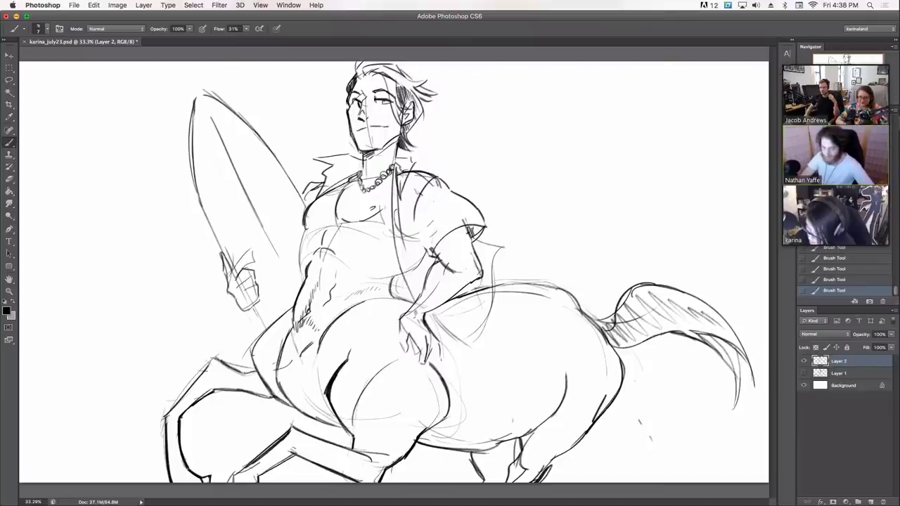
mouse_move(168, 474)
left_mouse_down()
mouse_move(166, 421)
mouse_move(177, 428)
left_mouse_up()
mouse_move(241, 471)
left_mouse_down()
mouse_move(272, 451)
mouse_move(276, 458)
left_mouse_up()
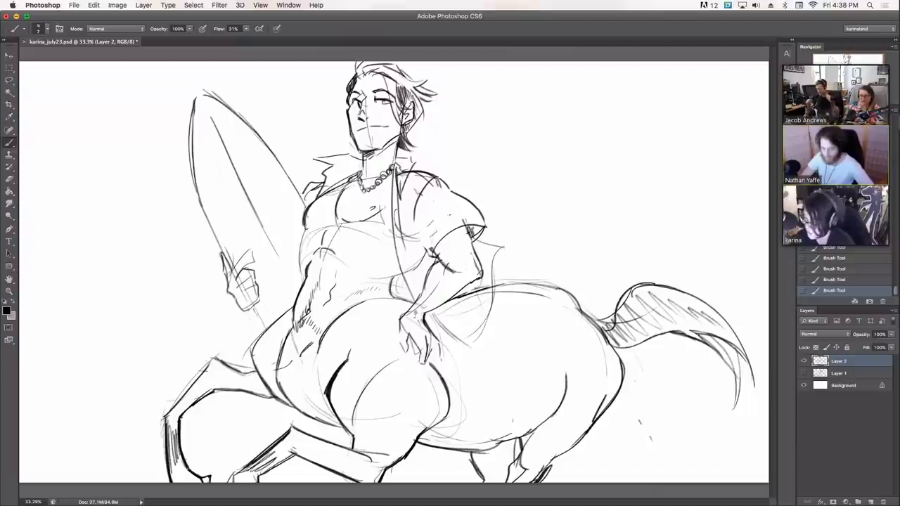
Step: Refine the near forearm and elbow, and redraw the spread fingers of the hand on the horse body, erasing old finger lines
mouse_move(443, 263)
left_mouse_down()
mouse_move(423, 291)
mouse_move(448, 278)
mouse_move(444, 256)
mouse_move(476, 276)
left_mouse_up()
left_click_drag(469, 229, 481, 280)
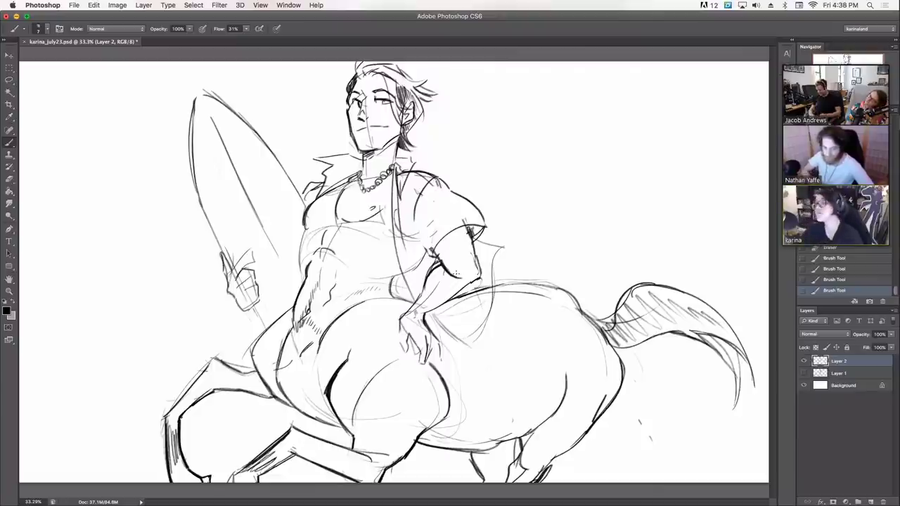
mouse_move(402, 318)
left_mouse_down()
mouse_move(405, 355)
mouse_move(409, 333)
mouse_move(443, 373)
left_mouse_up()
left_click_drag(426, 319, 450, 364)
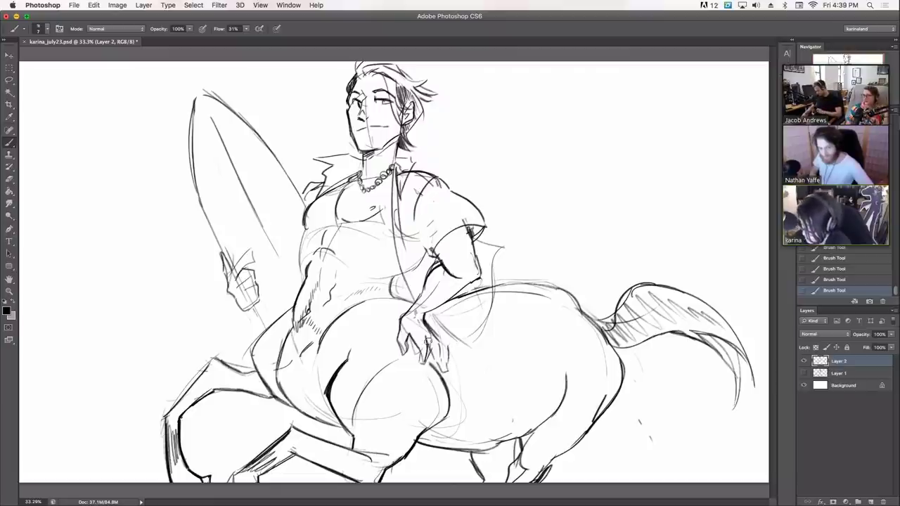
left_click_drag(446, 348, 443, 364)
key("super+z")
left_click_drag(430, 334, 447, 359)
key("e")
mouse_move(426, 325)
left_mouse_down()
mouse_move(451, 364)
mouse_move(453, 357)
mouse_move(426, 320)
mouse_move(443, 363)
left_mouse_up()
key("b")
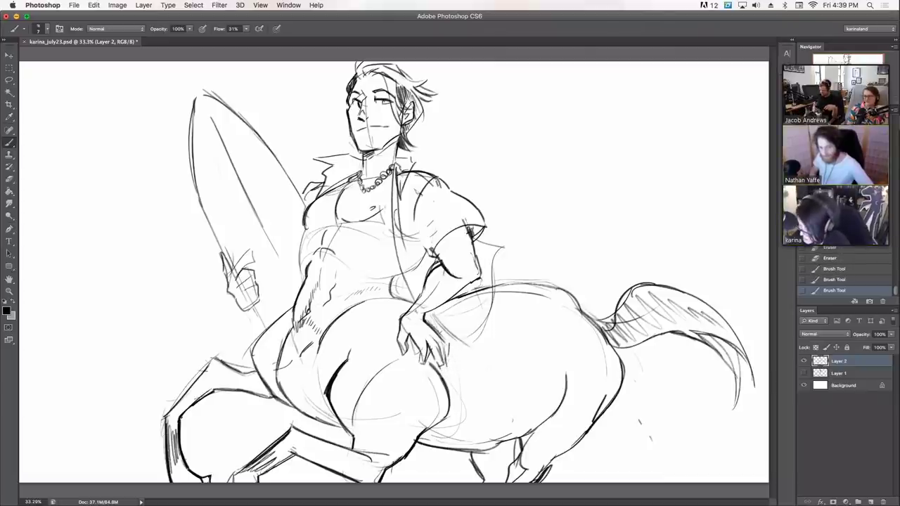
Step: Rework the thumb side and wrist of the resting hand, cleaning up its outer edge and darkening the finger gaps
left_click_drag(401, 316, 415, 361)
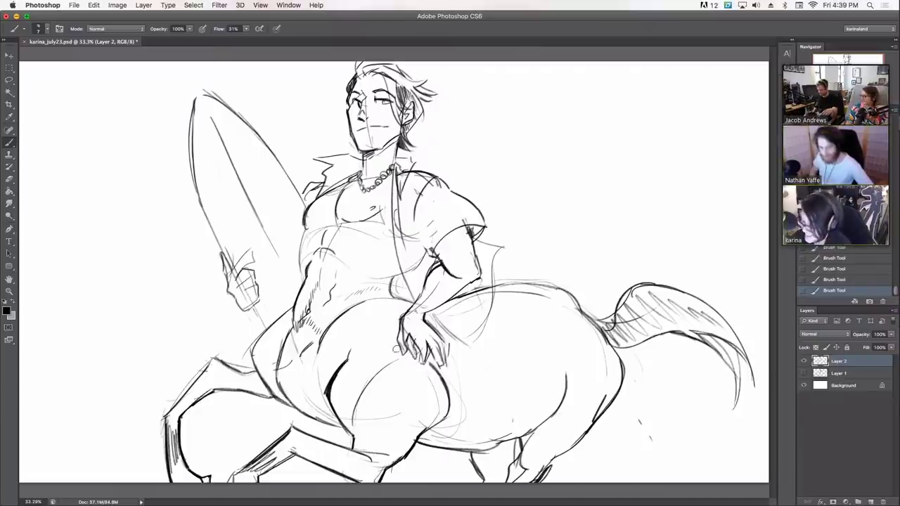
key("e")
left_click_drag(395, 305, 412, 348)
left_click_drag(414, 333, 418, 348)
mouse_move(413, 332)
left_mouse_down()
mouse_move(420, 350)
mouse_move(406, 322)
mouse_move(444, 275)
mouse_move(419, 310)
left_mouse_up()
key("e")
Step: Hatch the inside of the open shirt in the gap between the waist and the near forearm
mouse_move(392, 283)
left_mouse_down()
mouse_move(401, 288)
mouse_move(392, 288)
left_mouse_up()
left_click_drag(404, 282, 397, 297)
left_click_drag(409, 291, 401, 298)
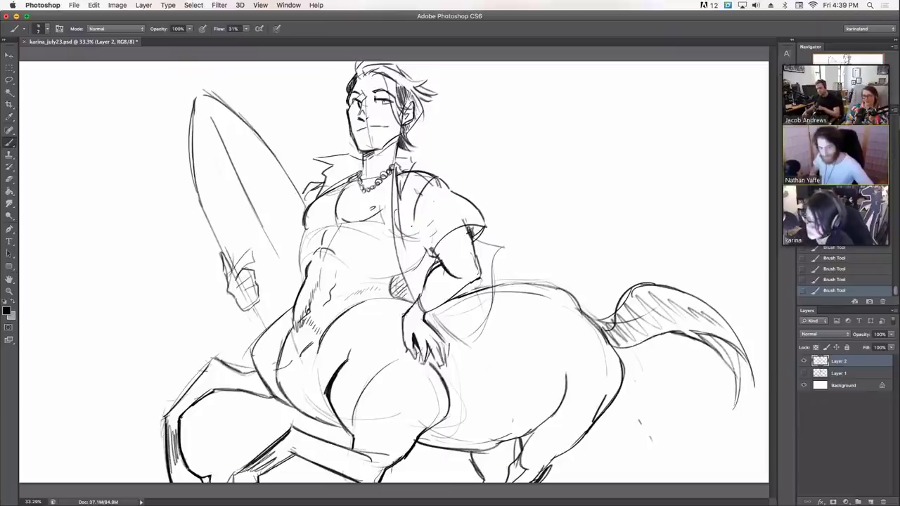
Step: Draw a pattern of five-petal flowers across the near sleeve and down the shirt's front panel
mouse_move(435, 218)
left_mouse_down()
mouse_move(430, 228)
mouse_move(448, 225)
mouse_move(443, 241)
mouse_move(428, 230)
mouse_move(442, 236)
left_mouse_up()
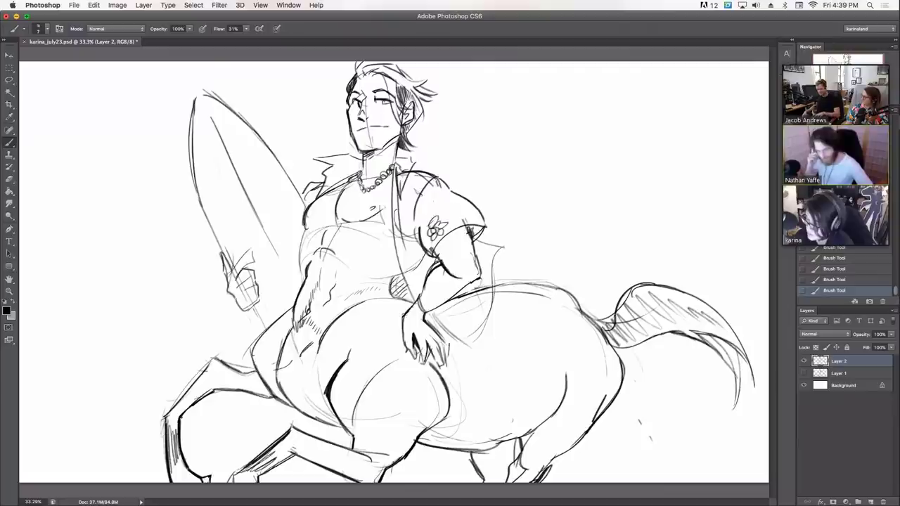
left_click_drag(455, 198, 450, 211)
left_click_drag(456, 206, 466, 210)
mouse_move(458, 197)
left_mouse_down()
mouse_move(466, 204)
mouse_move(454, 190)
mouse_move(427, 204)
left_mouse_up()
mouse_move(431, 198)
left_mouse_down()
mouse_move(433, 192)
mouse_move(440, 202)
left_mouse_up()
mouse_move(433, 202)
left_mouse_down()
mouse_move(426, 210)
mouse_move(412, 200)
mouse_move(416, 191)
mouse_move(419, 201)
left_mouse_up()
mouse_move(404, 198)
left_mouse_down()
mouse_move(413, 208)
mouse_move(406, 204)
left_mouse_up()
mouse_move(405, 256)
left_mouse_down()
mouse_move(403, 265)
mouse_move(413, 262)
mouse_move(406, 271)
mouse_move(402, 262)
left_mouse_up()
mouse_move(423, 267)
left_mouse_down()
mouse_move(425, 281)
mouse_move(430, 274)
left_mouse_up()
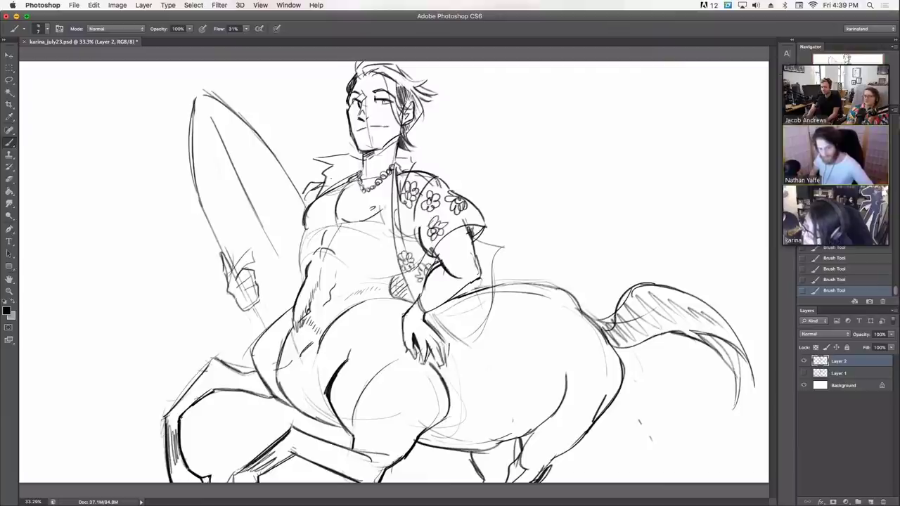
Step: Darken the far chest and shoulder edge, and add flowers to the far side of the shirt collar
mouse_move(354, 176)
left_mouse_down()
mouse_move(311, 201)
mouse_move(305, 232)
left_mouse_up()
left_click_drag(340, 172, 343, 173)
mouse_move(339, 175)
left_mouse_down()
mouse_move(348, 165)
mouse_move(337, 176)
left_mouse_up()
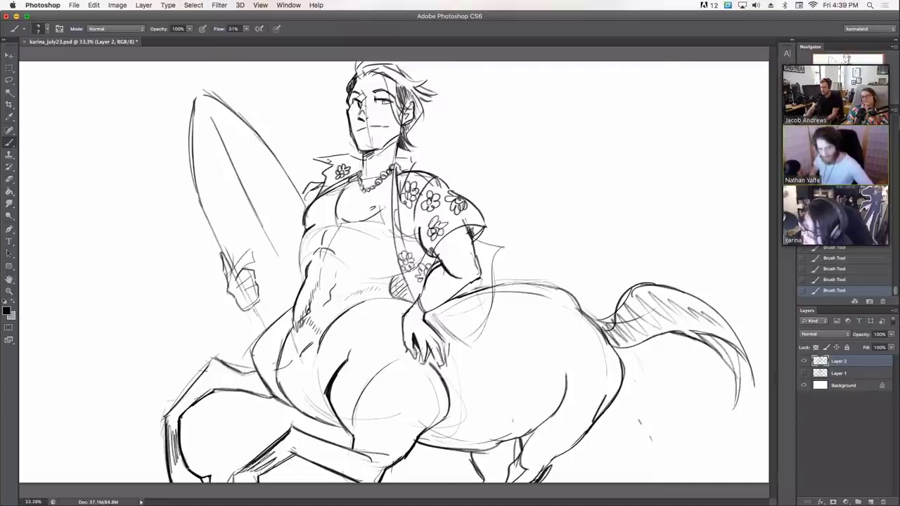
left_click_drag(311, 181, 320, 190)
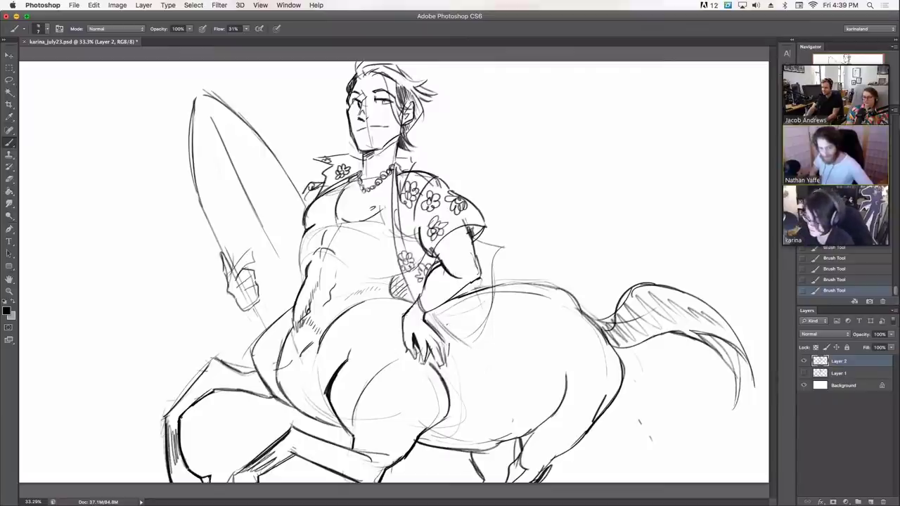
Step: Darken the shirt's back hem and outer edge behind the near arm, and fill that section with flowers
left_click_drag(431, 313, 471, 344)
left_click_drag(440, 314, 476, 344)
mouse_move(491, 285)
left_mouse_down()
mouse_move(474, 342)
mouse_move(466, 308)
mouse_move(474, 318)
mouse_move(461, 324)
mouse_move(477, 282)
left_mouse_up()
mouse_move(481, 240)
left_mouse_down()
mouse_move(503, 246)
mouse_move(491, 305)
left_mouse_up()
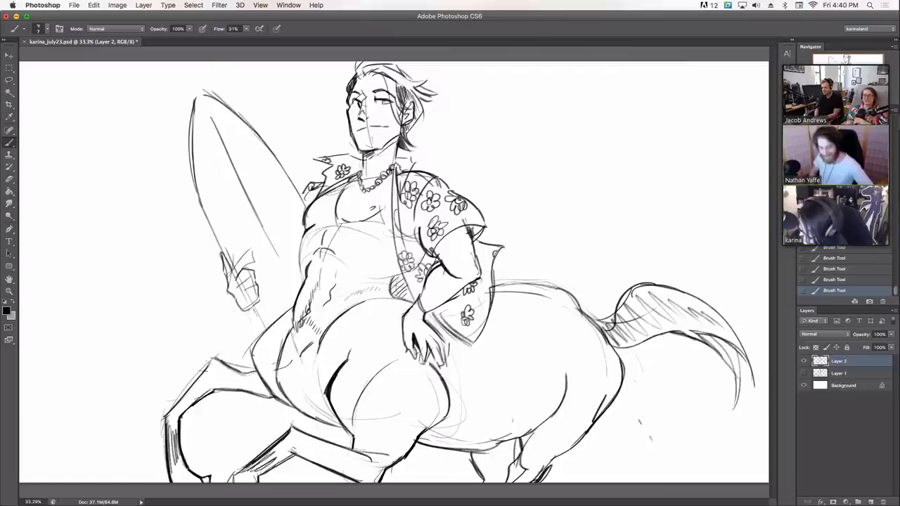
mouse_move(491, 263)
left_mouse_down()
mouse_move(497, 249)
mouse_move(480, 254)
left_mouse_up()
mouse_move(492, 302)
left_mouse_down()
mouse_move(451, 326)
mouse_move(484, 328)
left_mouse_up()
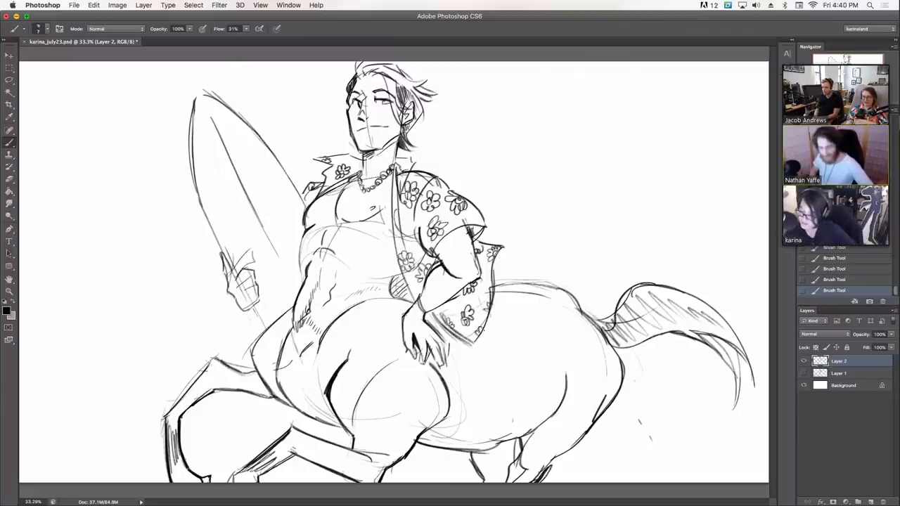
left_click_drag(449, 304, 455, 299)
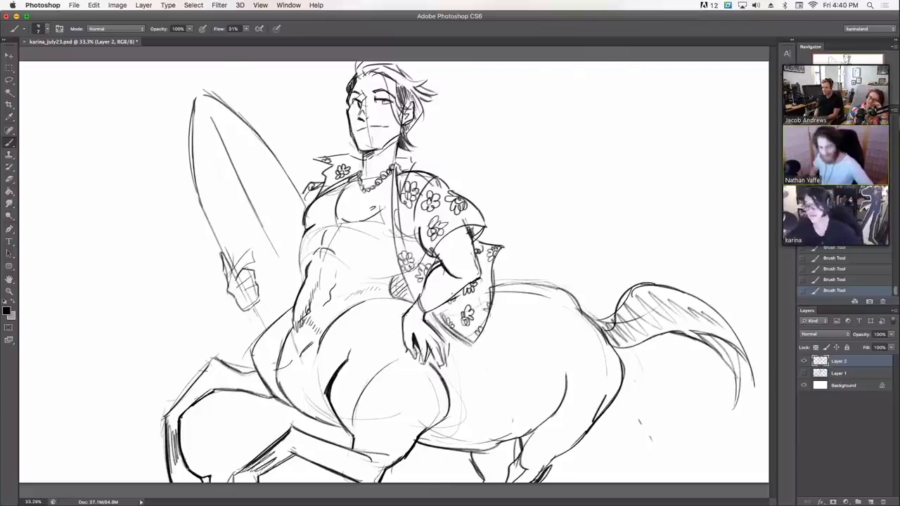
left_click_drag(476, 247, 481, 253)
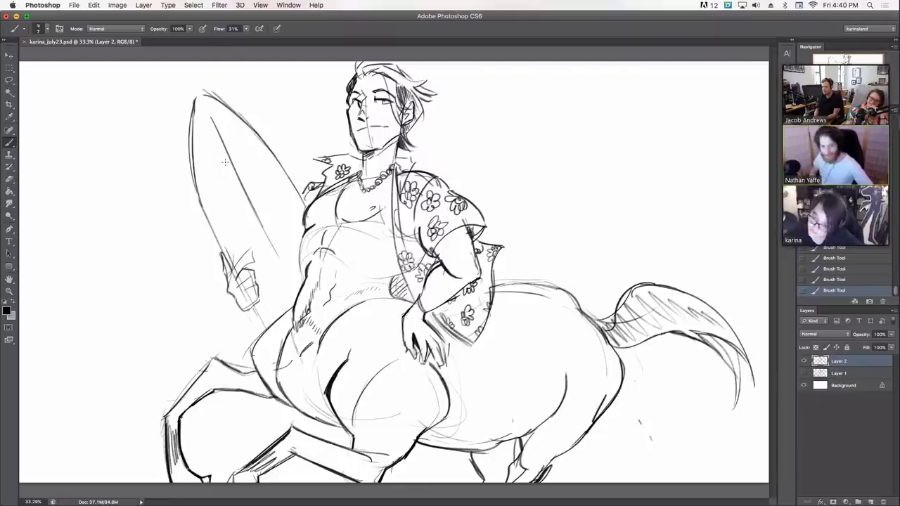
Step: Draw a round cartoon-face emblem on the board, and letter HORSE above and below it
mouse_move(219, 150)
left_mouse_down()
mouse_move(212, 159)
mouse_move(220, 188)
mouse_move(250, 143)
mouse_move(259, 172)
mouse_move(212, 157)
mouse_move(235, 187)
mouse_move(255, 176)
mouse_move(232, 164)
mouse_move(242, 145)
mouse_move(251, 156)
mouse_move(233, 163)
mouse_move(252, 158)
mouse_move(228, 177)
mouse_move(252, 166)
mouse_move(232, 184)
mouse_move(254, 156)
left_mouse_up()
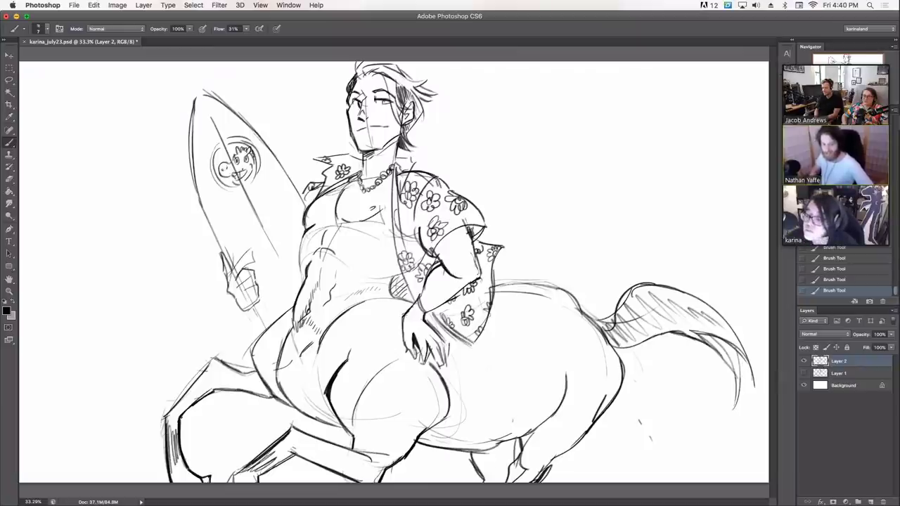
left_click_drag(225, 178, 230, 189)
left_click_drag(233, 182, 248, 179)
left_click_drag(201, 153, 221, 128)
left_click_drag(221, 128, 232, 133)
mouse_move(232, 200)
left_mouse_down()
mouse_move(240, 208)
mouse_move(261, 188)
mouse_move(263, 208)
left_mouse_up()
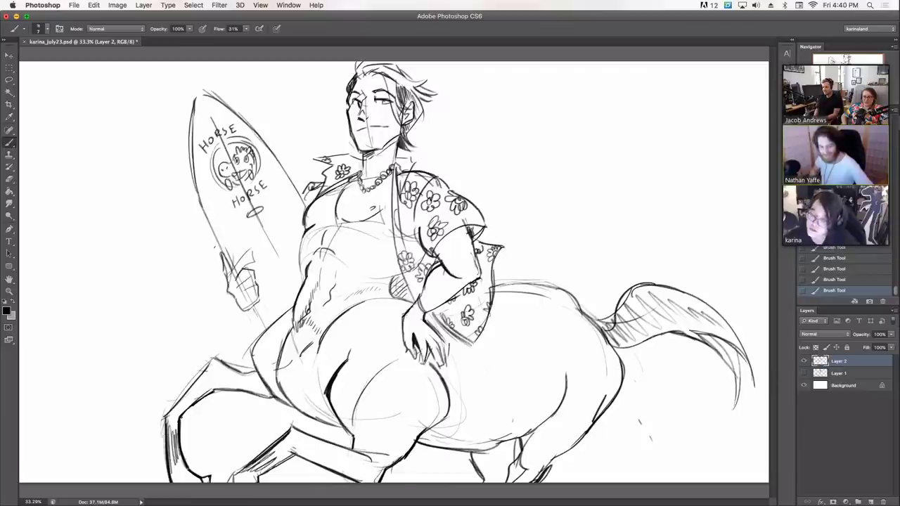
Step: Thicken the board's outer edge and lower end, and darken the fingers of the hand gripping it
mouse_move(199, 202)
left_mouse_down()
mouse_move(222, 259)
mouse_move(189, 189)
mouse_move(191, 118)
left_mouse_up()
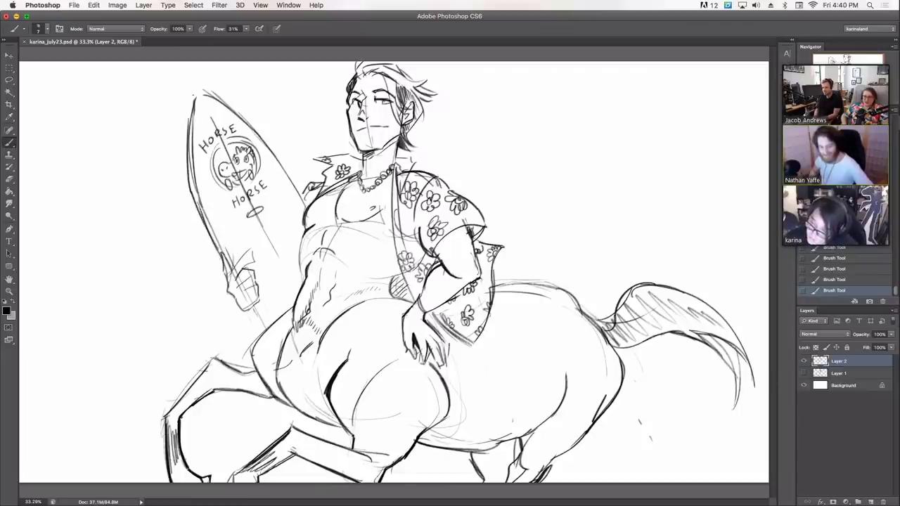
left_click_drag(189, 166, 195, 95)
left_click_drag(251, 308, 269, 328)
left_click_drag(236, 256, 232, 277)
mouse_move(235, 260)
left_mouse_down()
mouse_move(253, 254)
mouse_move(243, 269)
mouse_move(259, 266)
mouse_move(258, 301)
left_mouse_up()
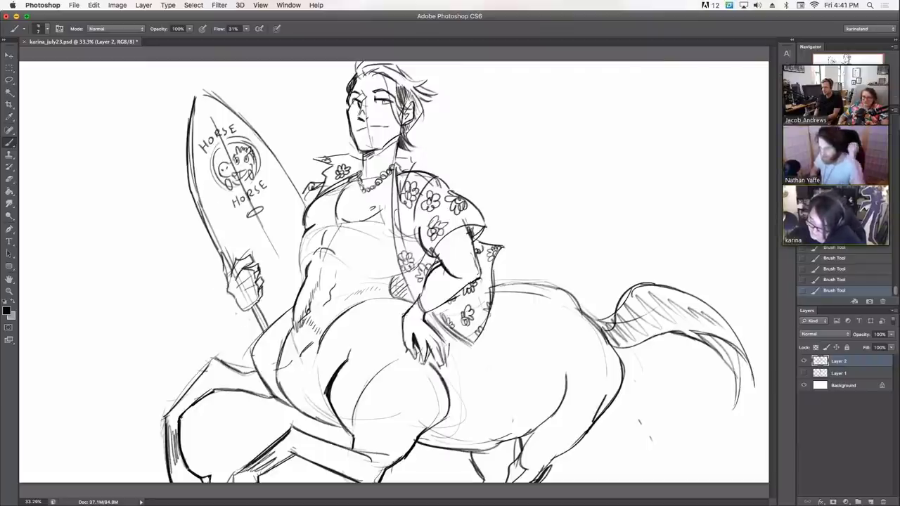
Step: Draw an ankle strap around the raised front leg, with a leash cord trailing behind the other legs
left_click_drag(162, 432, 193, 446)
mouse_move(162, 435)
left_mouse_down()
mouse_move(181, 457)
mouse_move(168, 443)
mouse_move(200, 452)
mouse_move(191, 464)
mouse_move(246, 445)
left_mouse_up()
key("e")
key("b")
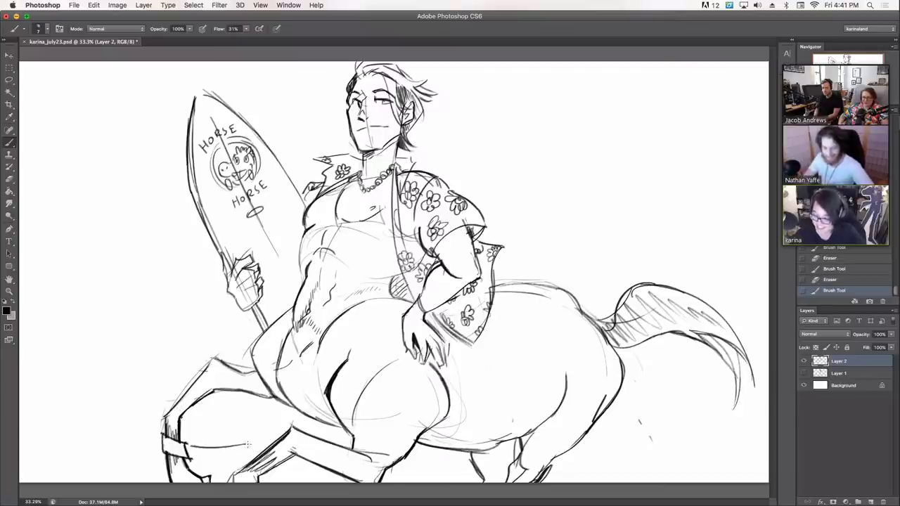
left_click_drag(325, 419, 317, 436)
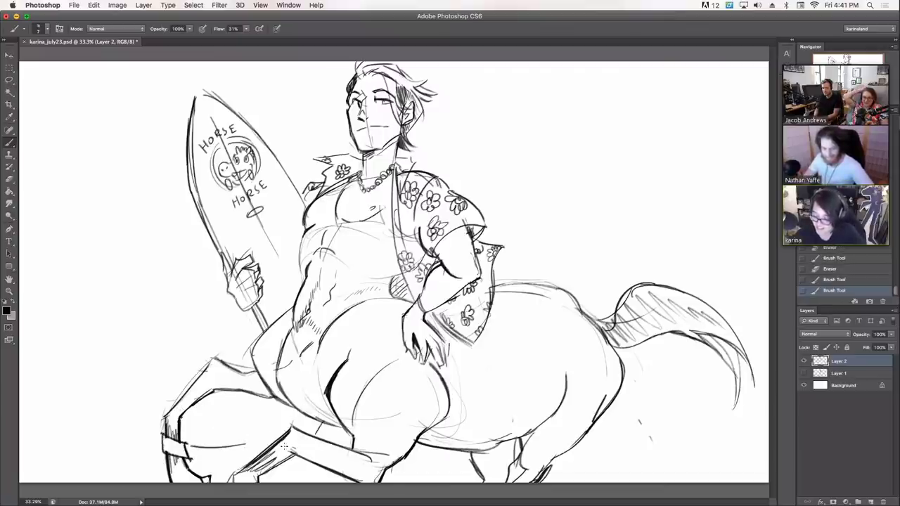
mouse_move(189, 447)
left_mouse_down()
mouse_move(266, 440)
mouse_move(253, 446)
left_mouse_up()
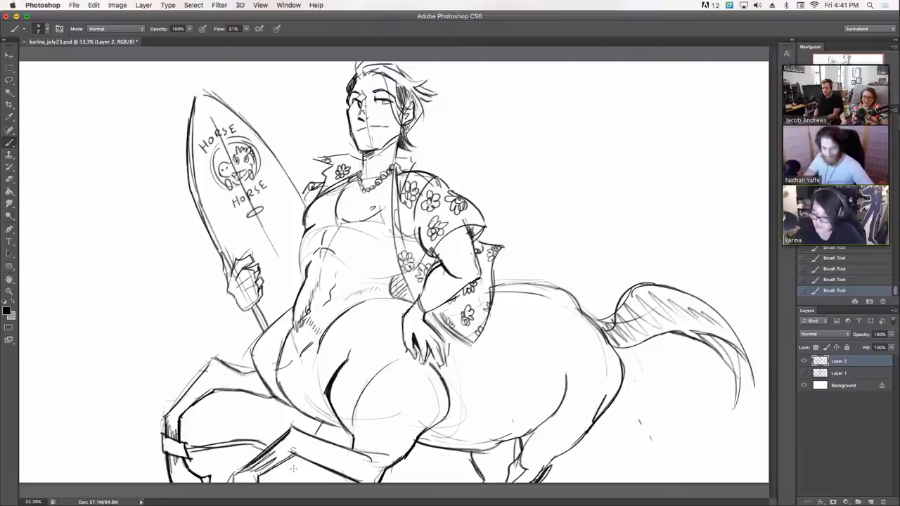
left_click_drag(284, 471, 325, 463)
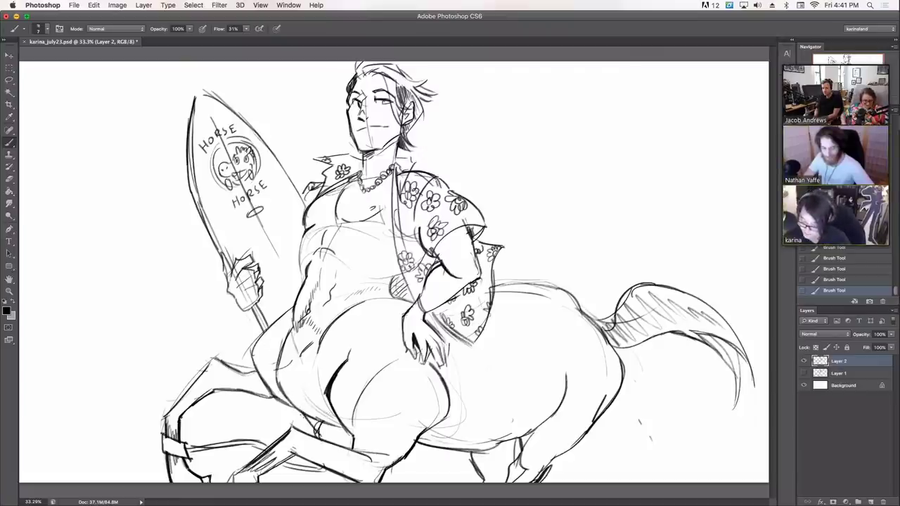
left_click_drag(311, 416, 325, 438)
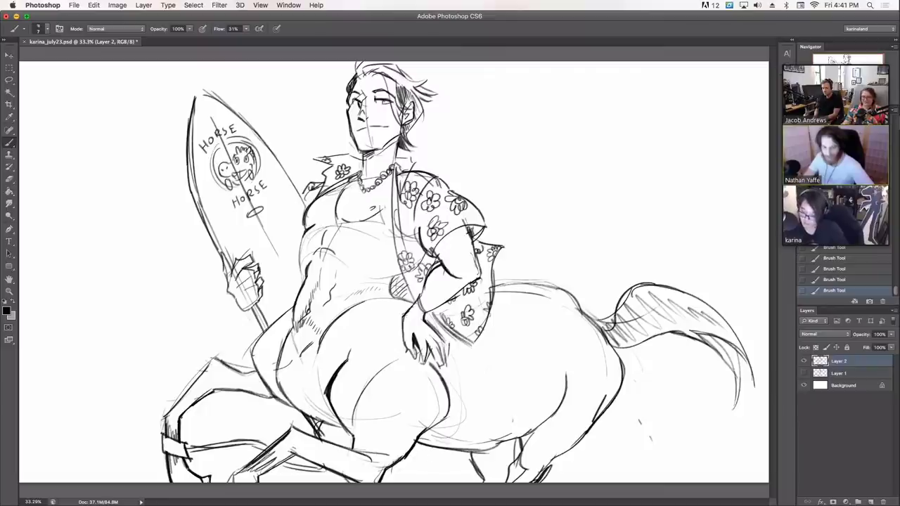
Step: Add the far leg's lines beneath the centaur's belly and erase the stray marks behind the hindquarters
mouse_move(426, 444)
left_mouse_down()
mouse_move(442, 482)
mouse_move(411, 483)
left_mouse_up()
left_click_drag(428, 450, 441, 478)
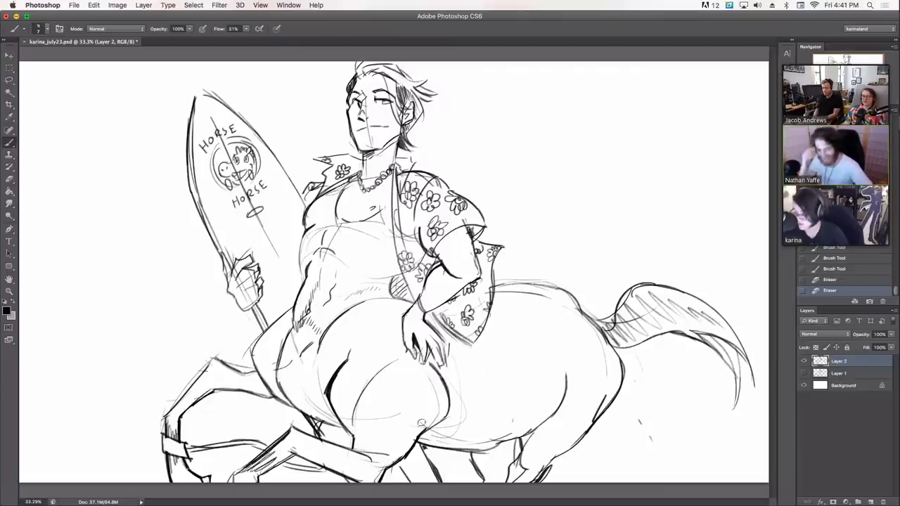
left_click_drag(649, 439, 635, 398)
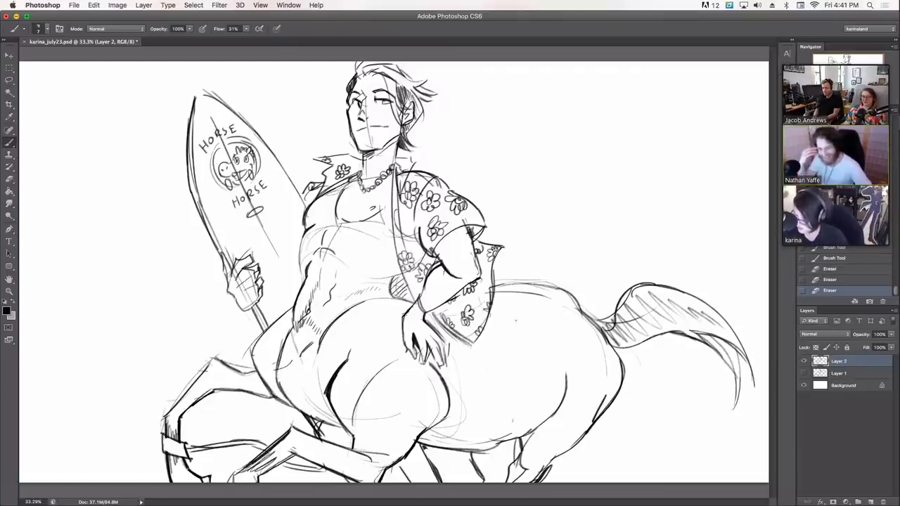
Step: Outline irregular coat patches across the centaur's back, rump, flank, shoulders and legs, and hatch the shadow behind the near front leg
left_click_drag(566, 341, 589, 367)
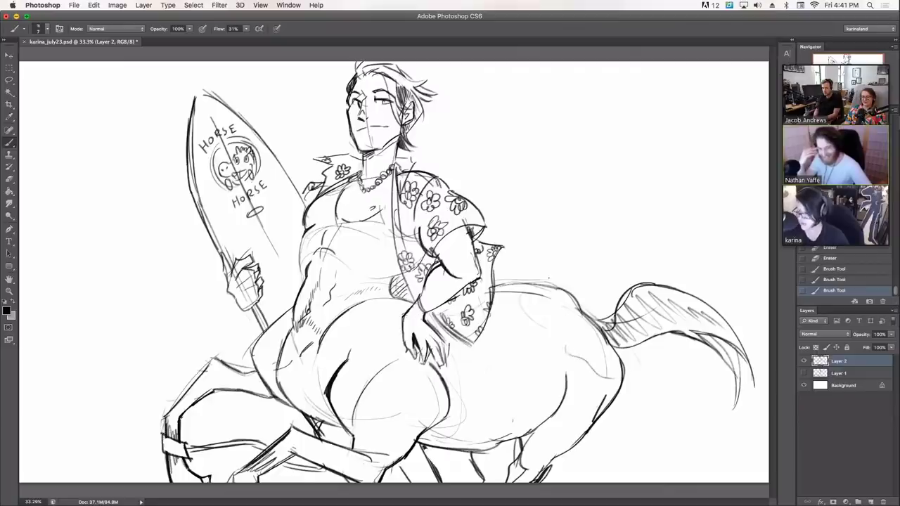
mouse_move(473, 383)
left_mouse_down()
mouse_move(493, 363)
mouse_move(541, 386)
left_mouse_up()
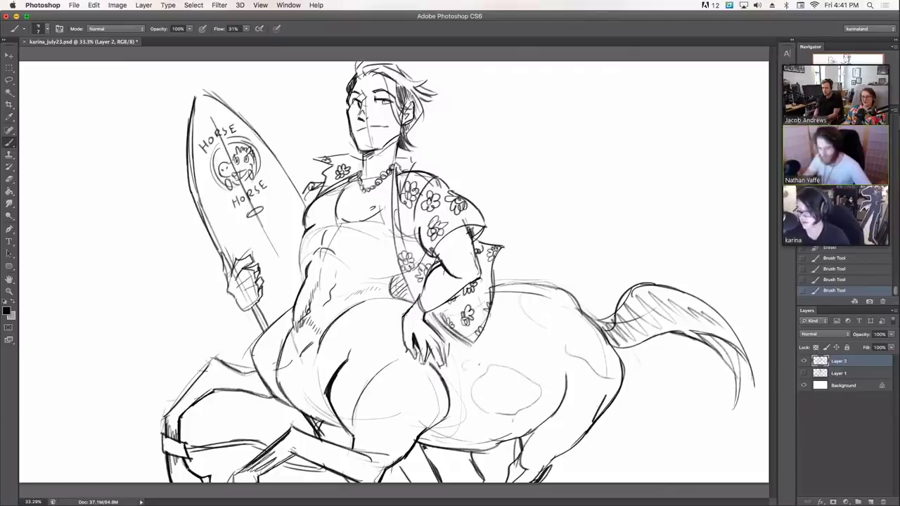
mouse_move(447, 399)
left_mouse_down()
mouse_move(431, 431)
mouse_move(447, 417)
left_mouse_up()
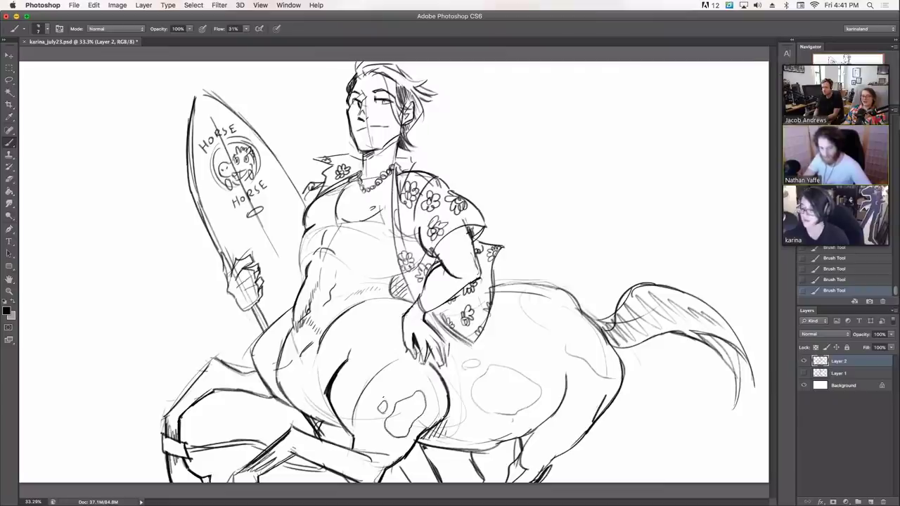
left_click_drag(593, 423, 561, 448)
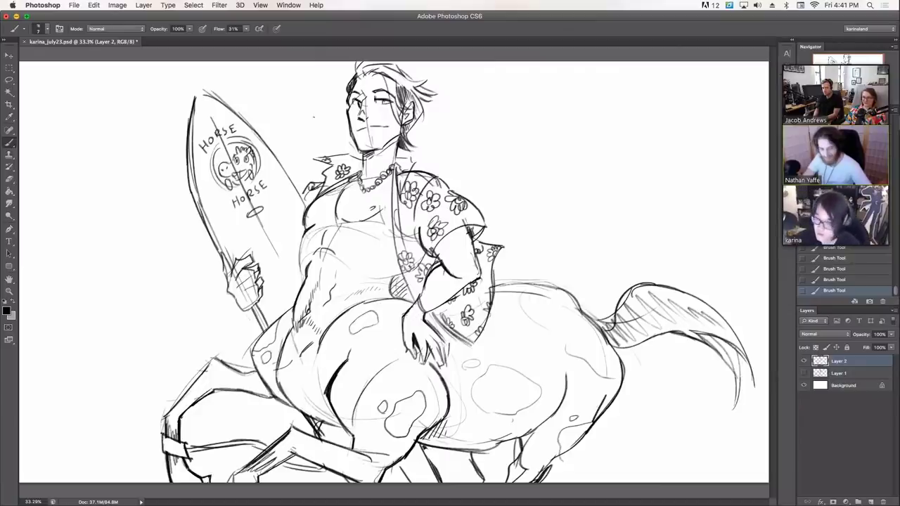
Step: Fill in the small oval below the board's lower HORSE lettering, and sketch puffy cloud-like outlines around the board's lower half
left_click_drag(248, 216, 268, 205)
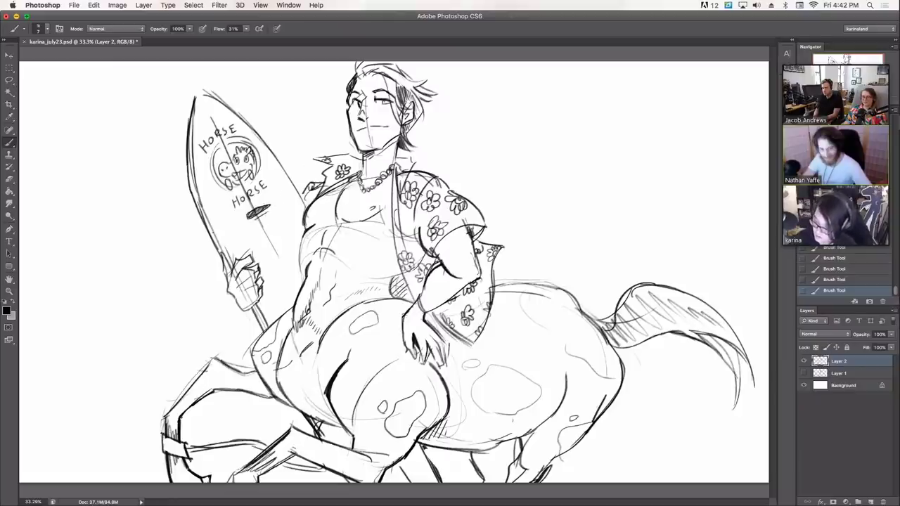
mouse_move(301, 221)
left_mouse_down()
mouse_move(285, 254)
mouse_move(296, 270)
left_mouse_up()
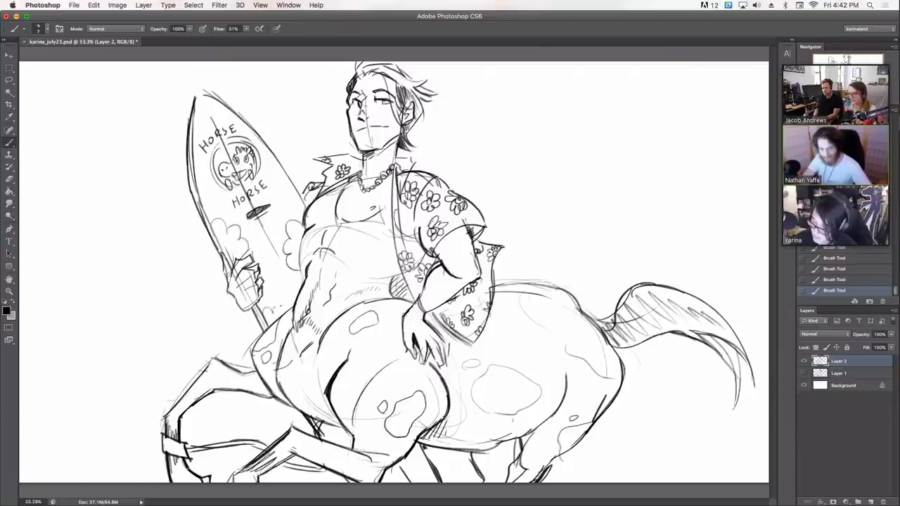
left_click_drag(284, 305, 271, 313)
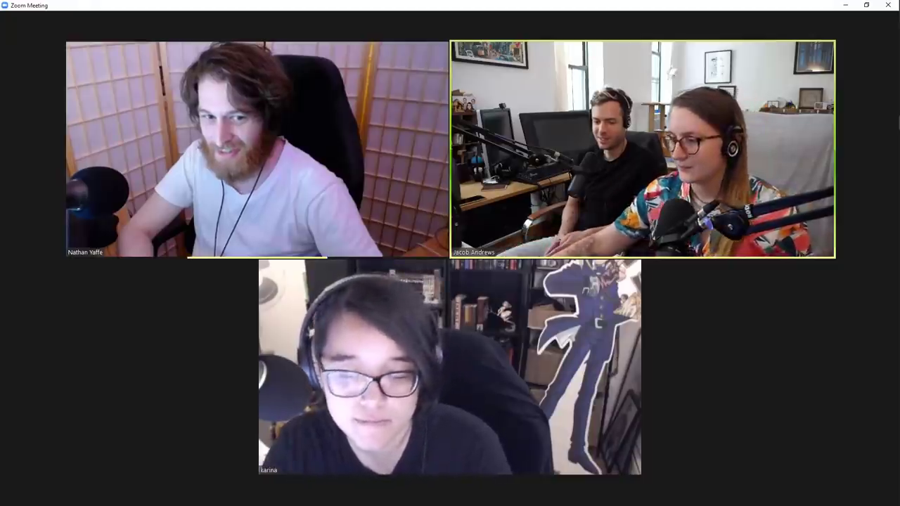
Step: Switch to Zoom and share the Photoshop window showing the Untitled-1 drawing with the meeting
mouse_move(815, 19)
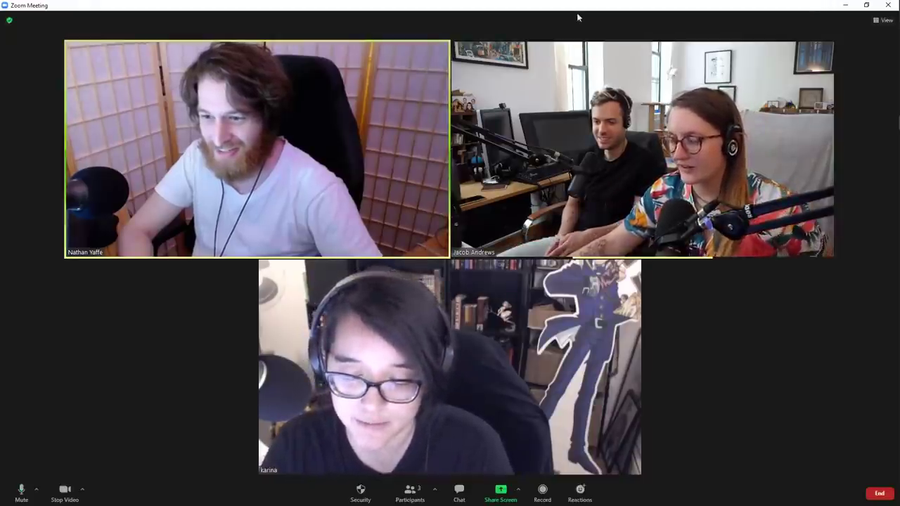
left_click(500, 493)
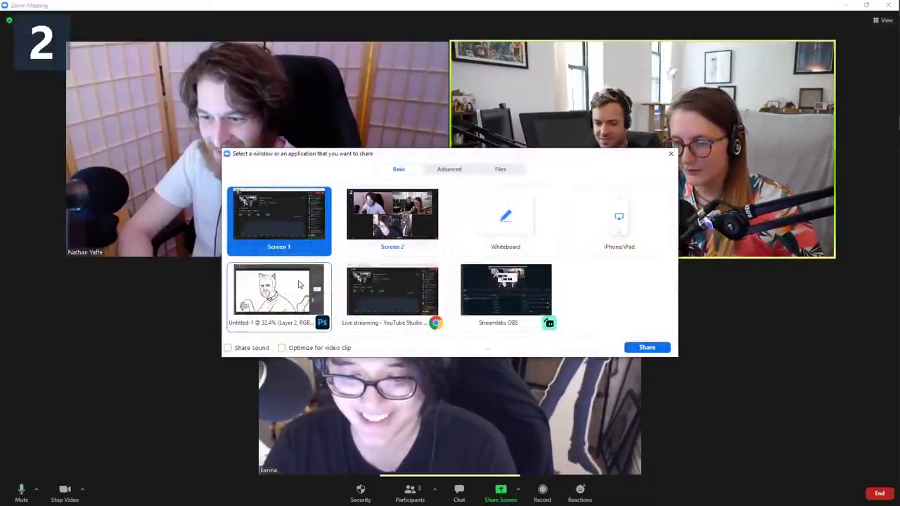
left_click(278, 292)
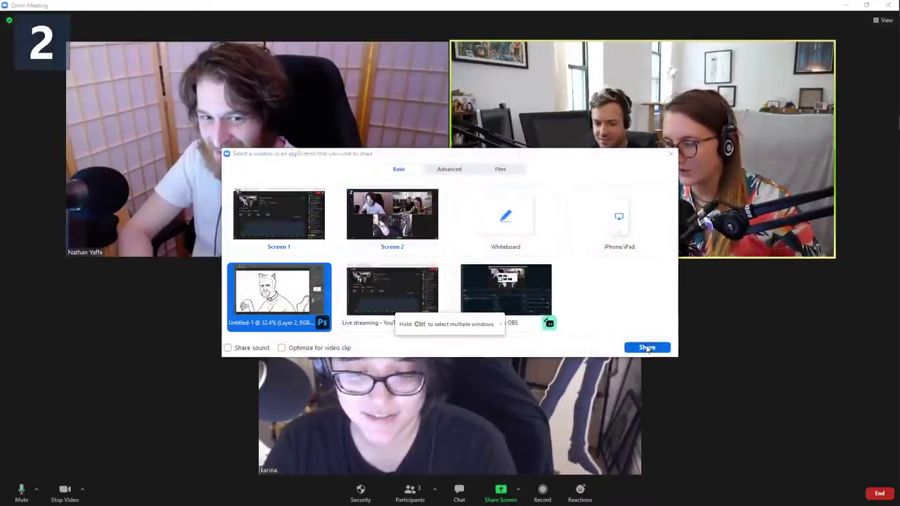
left_click(646, 348)
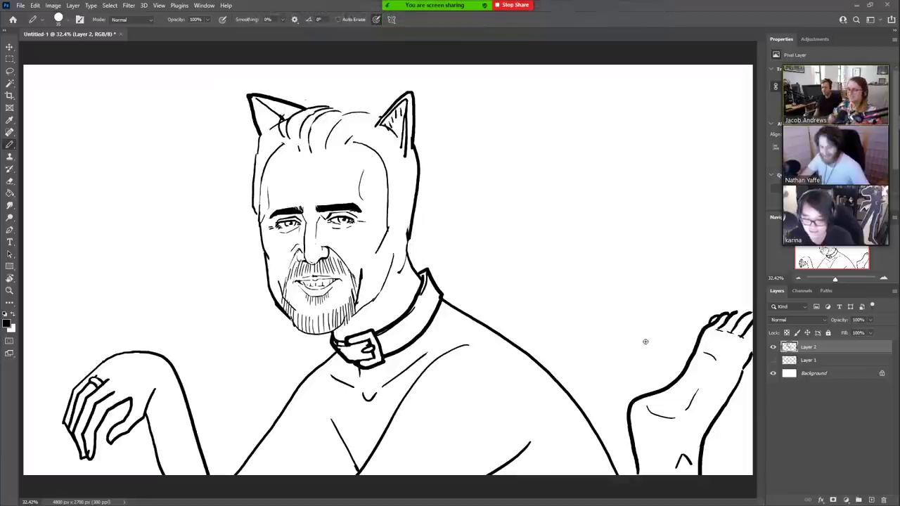
Step: Add a new layer, hide the cat-eared man drawing, and draw a tall, narrow rounded outline near the canvas centre
left_click(871, 500)
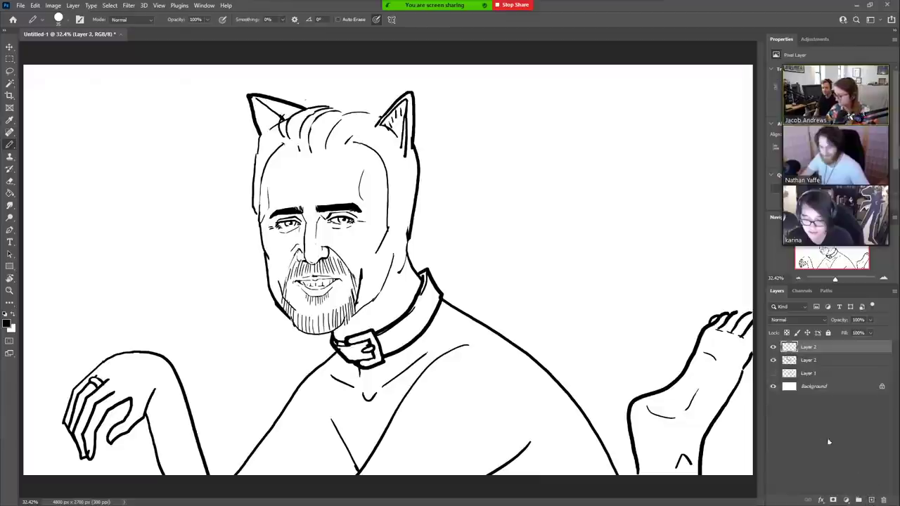
left_click(772, 360)
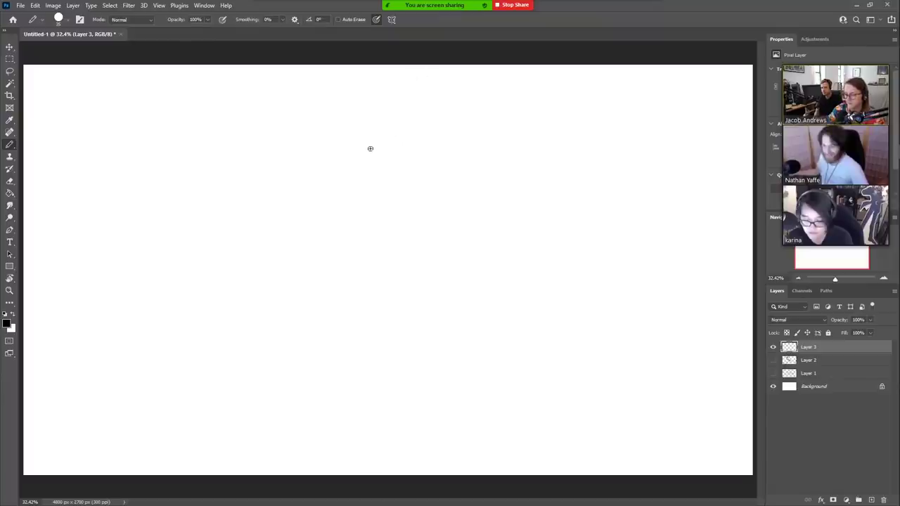
mouse_move(378, 99)
left_mouse_down()
mouse_move(365, 201)
mouse_move(367, 368)
mouse_move(394, 404)
mouse_move(394, 144)
mouse_move(383, 97)
mouse_move(373, 99)
left_mouse_up()
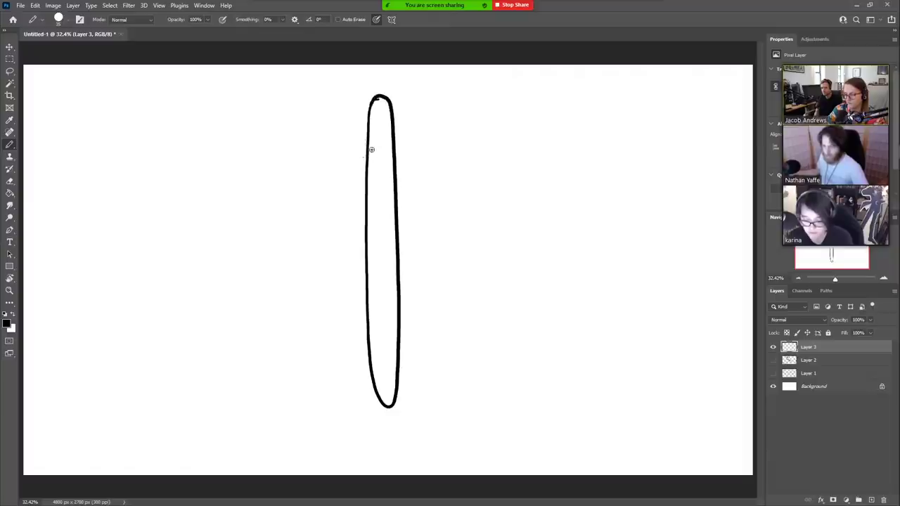